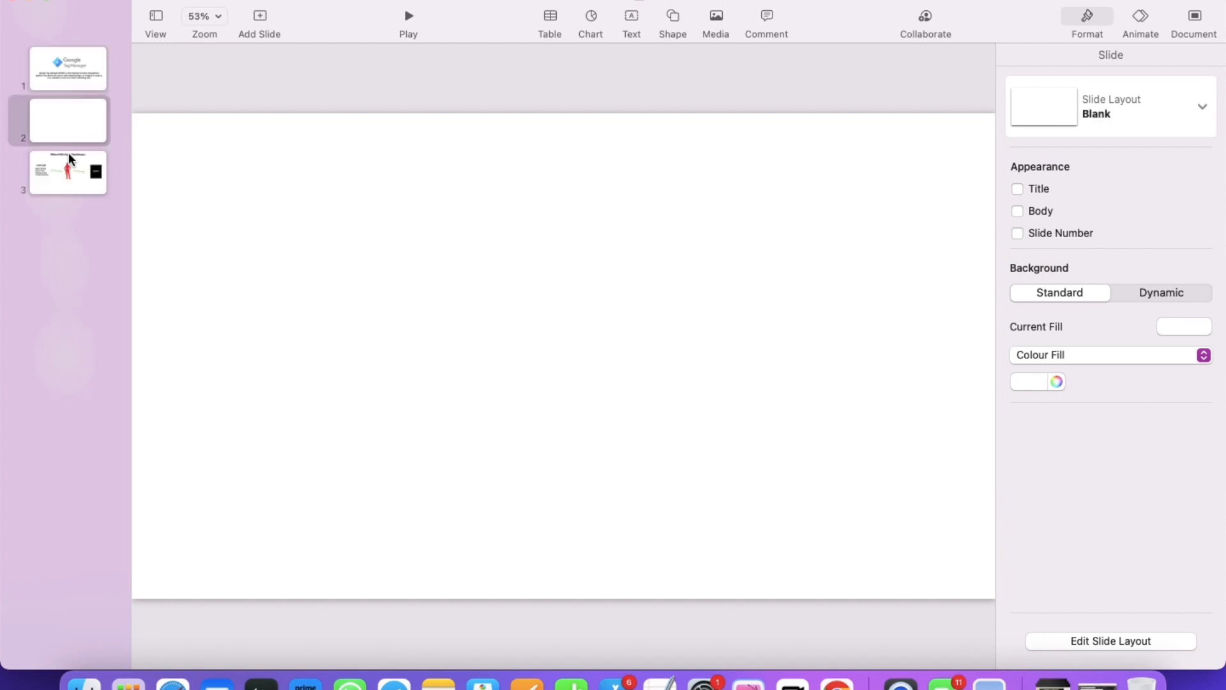
left_click(69, 159)
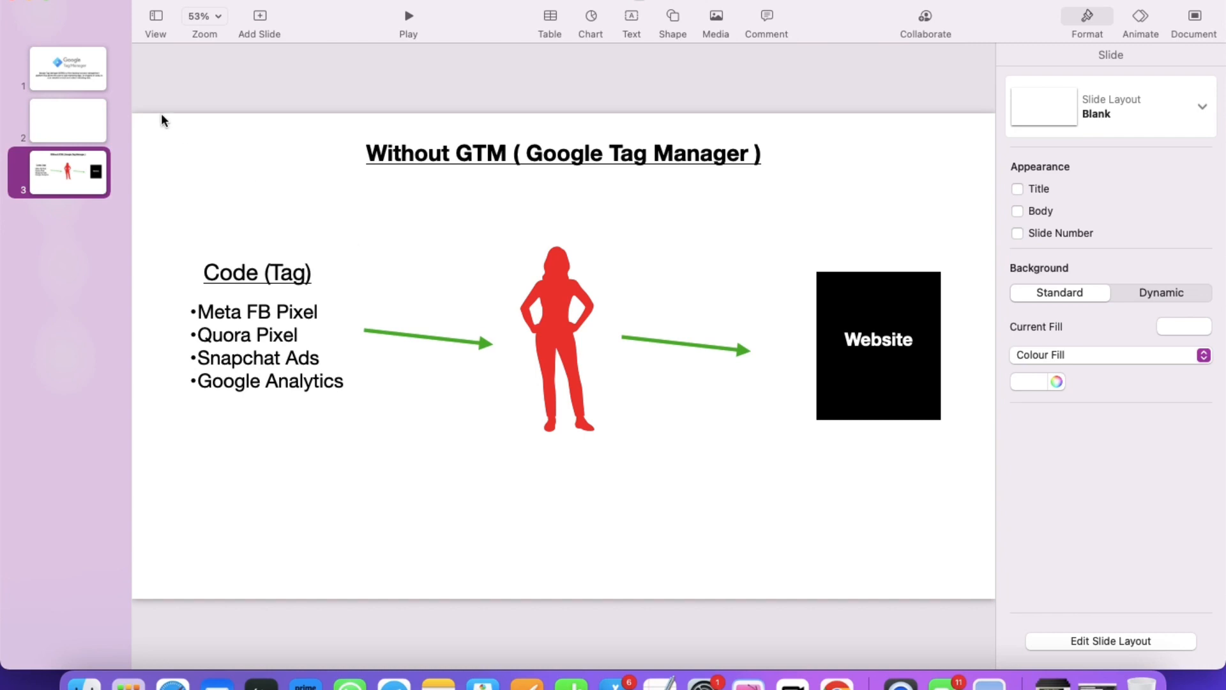
left_click(102, 83)
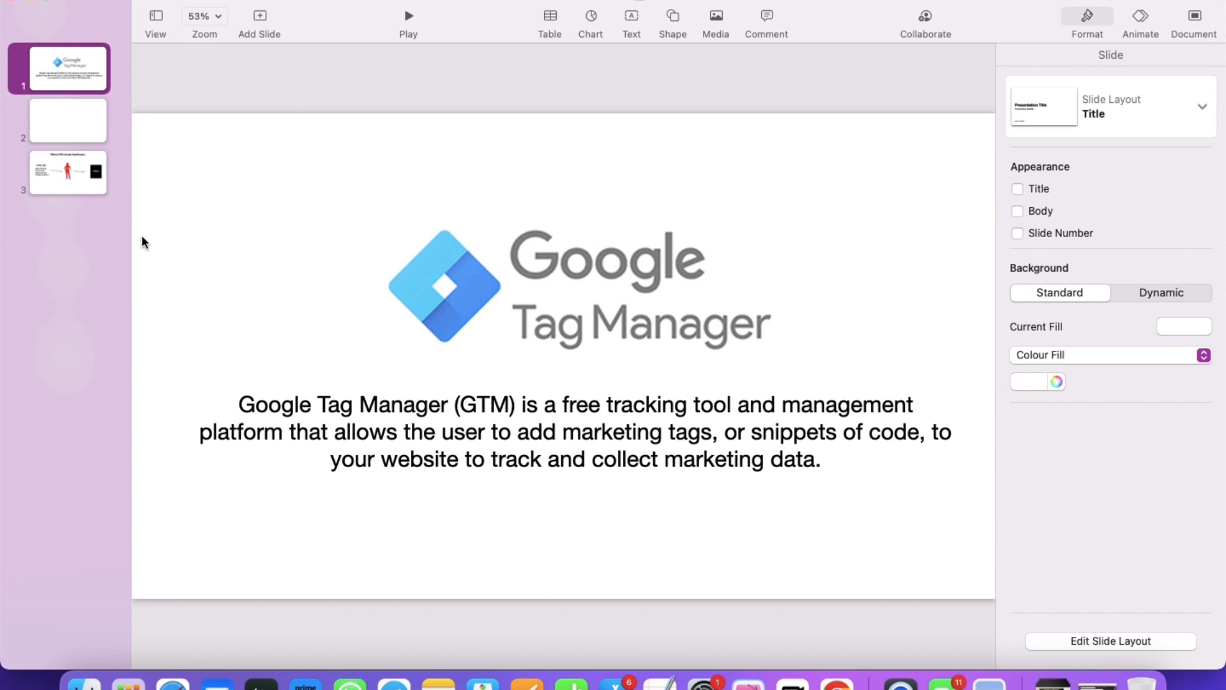
left_click(80, 185)
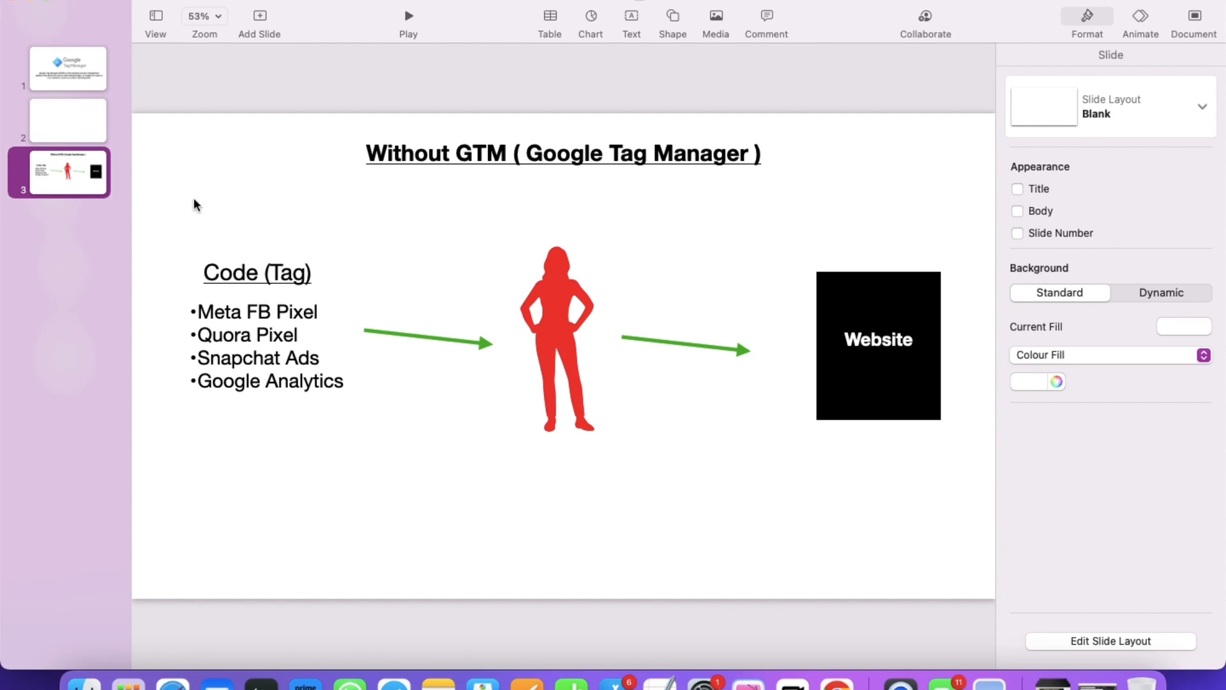
Step: Insert a standing man silhouette on the blank slide 2, enlarge it and place it in the slide's left half
left_click(63, 128)
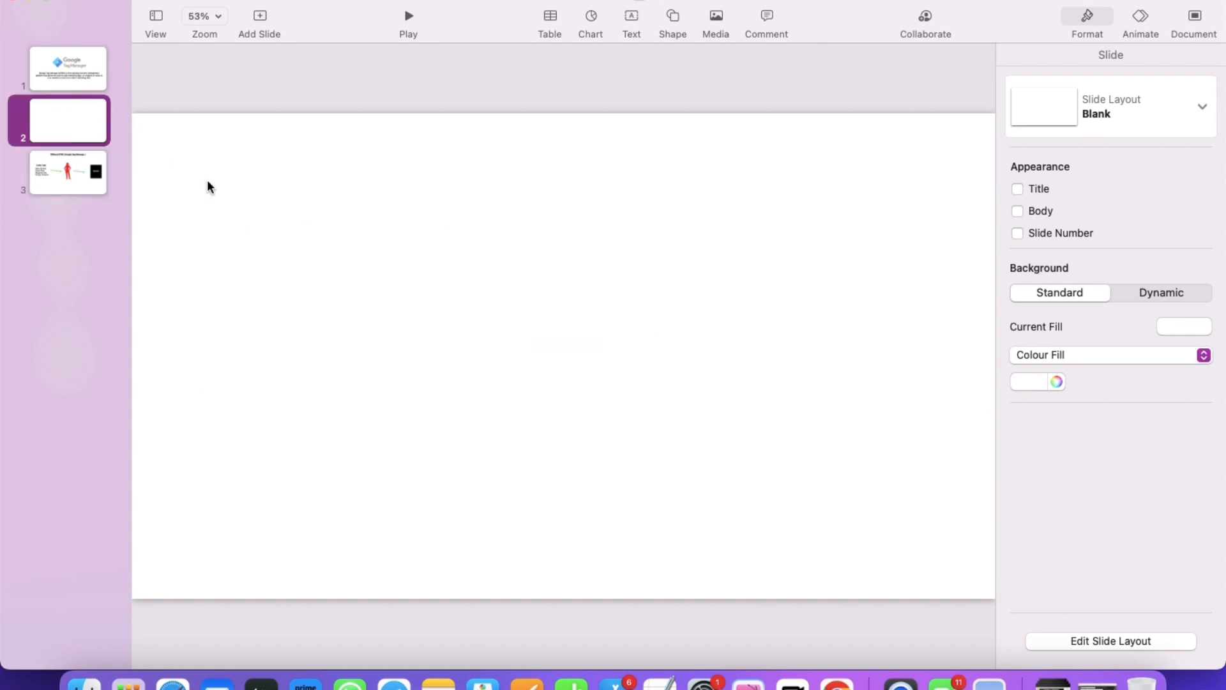
left_click(673, 18)
left_click(734, 104)
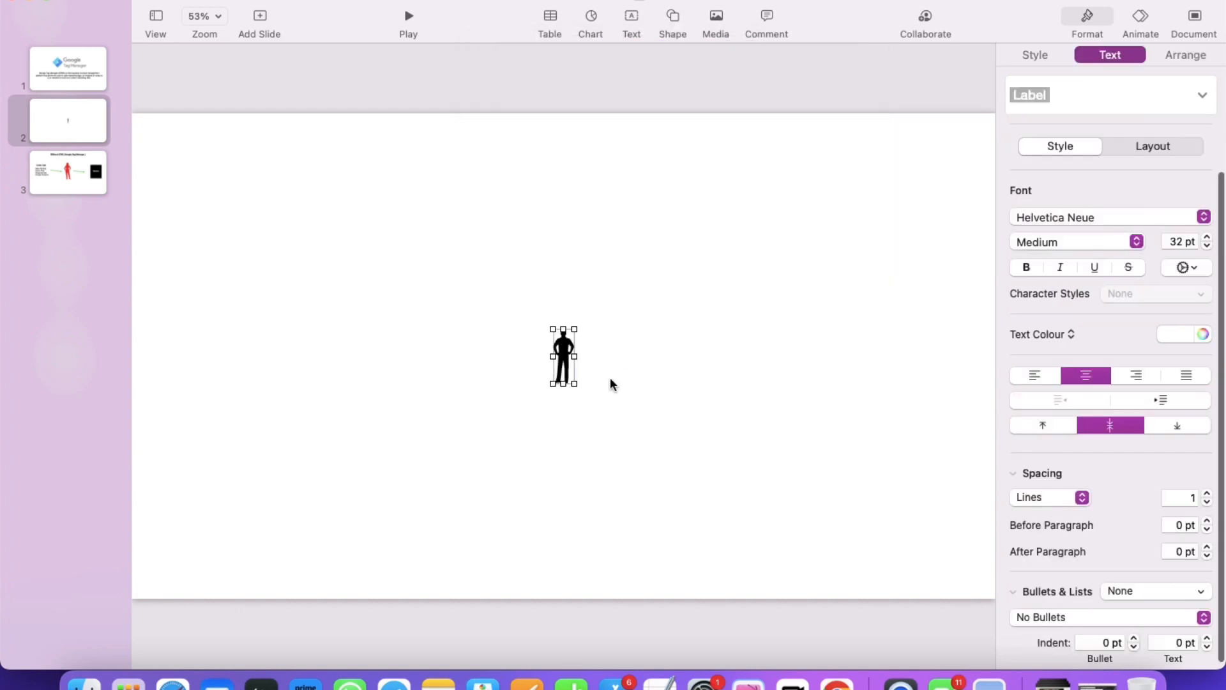
left_click_drag(574, 382, 627, 518)
left_click_drag(588, 411, 414, 334)
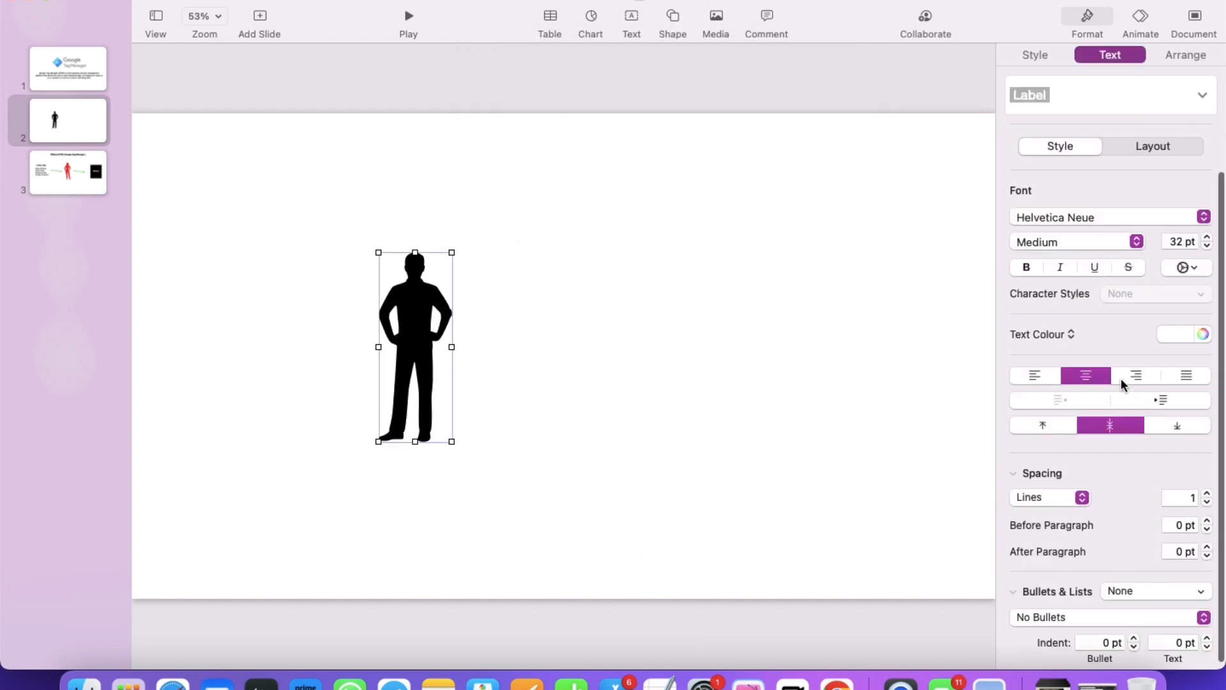
Step: Fill the man silhouette with the red shape style, enlarge it further and shift it slightly down and left
left_click(1038, 55)
left_click(1048, 160)
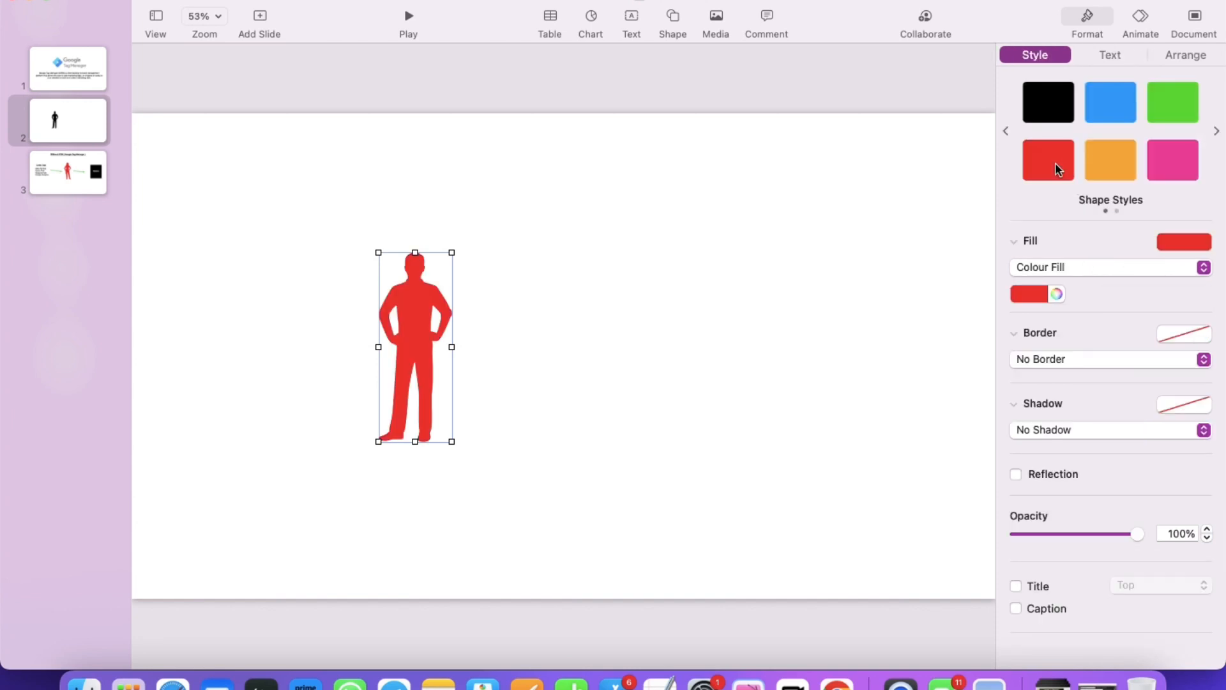
left_click_drag(451, 252, 479, 186)
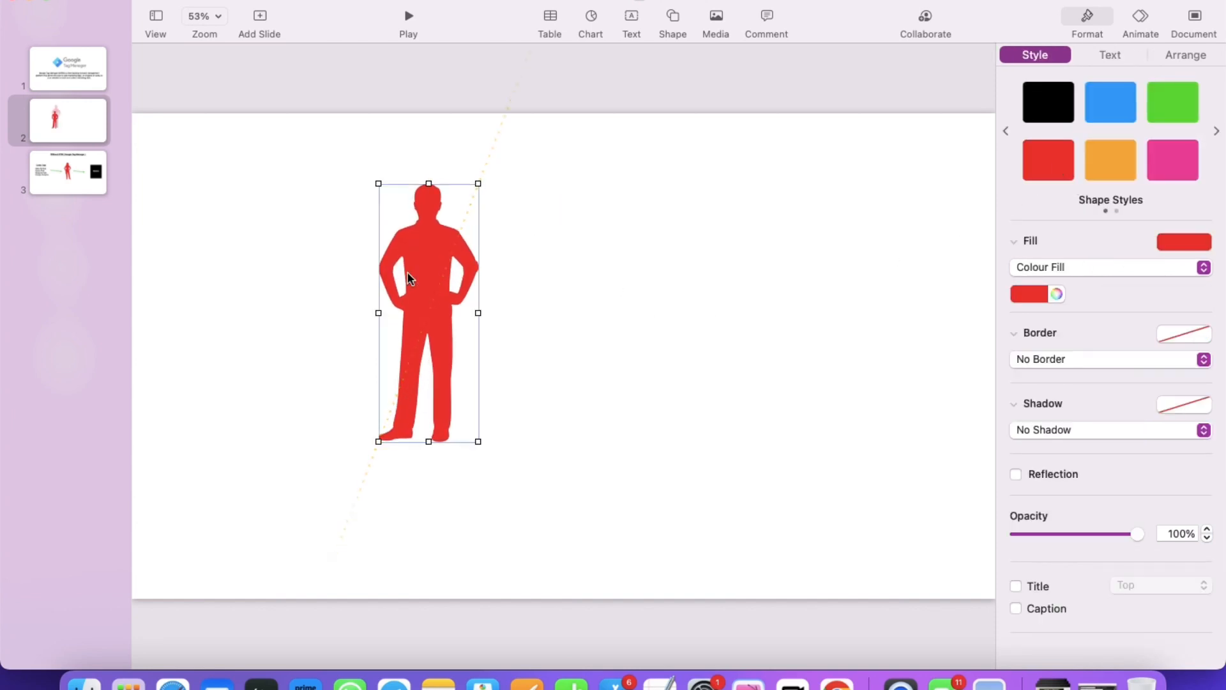
left_click_drag(478, 277, 442, 318)
left_click(652, 104)
Step: Add a text box beside the figure on slide 2 and set its text to 38 pt in black
left_click(630, 26)
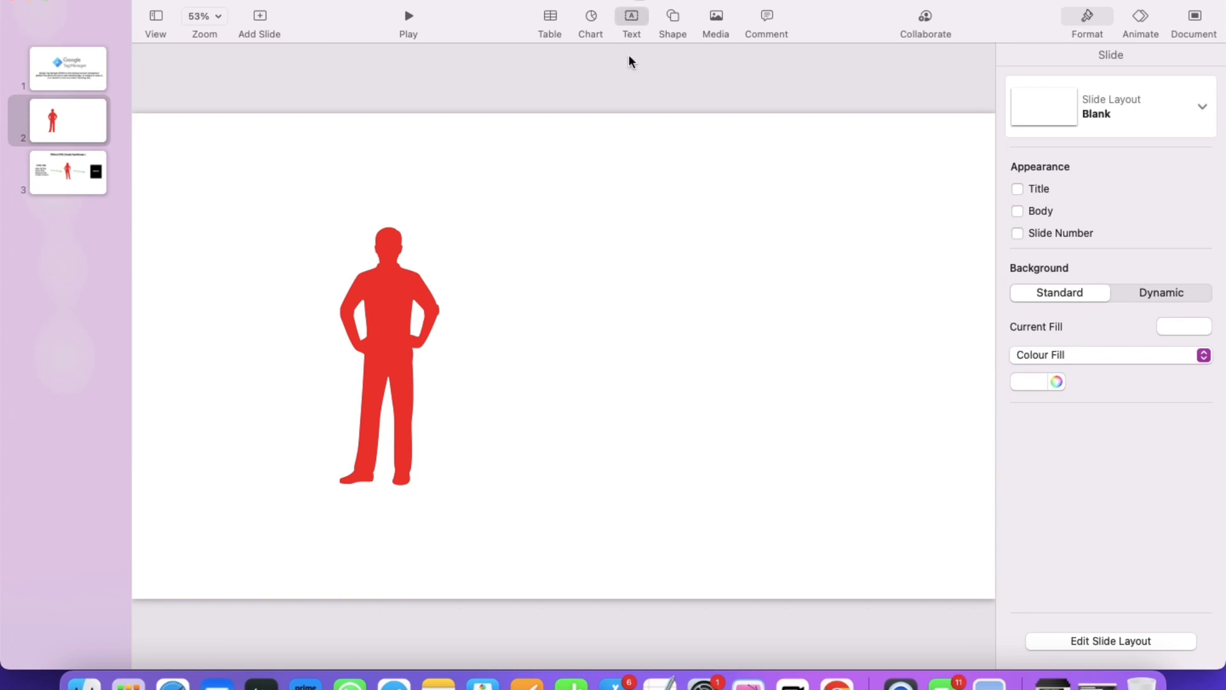
double_click(562, 361)
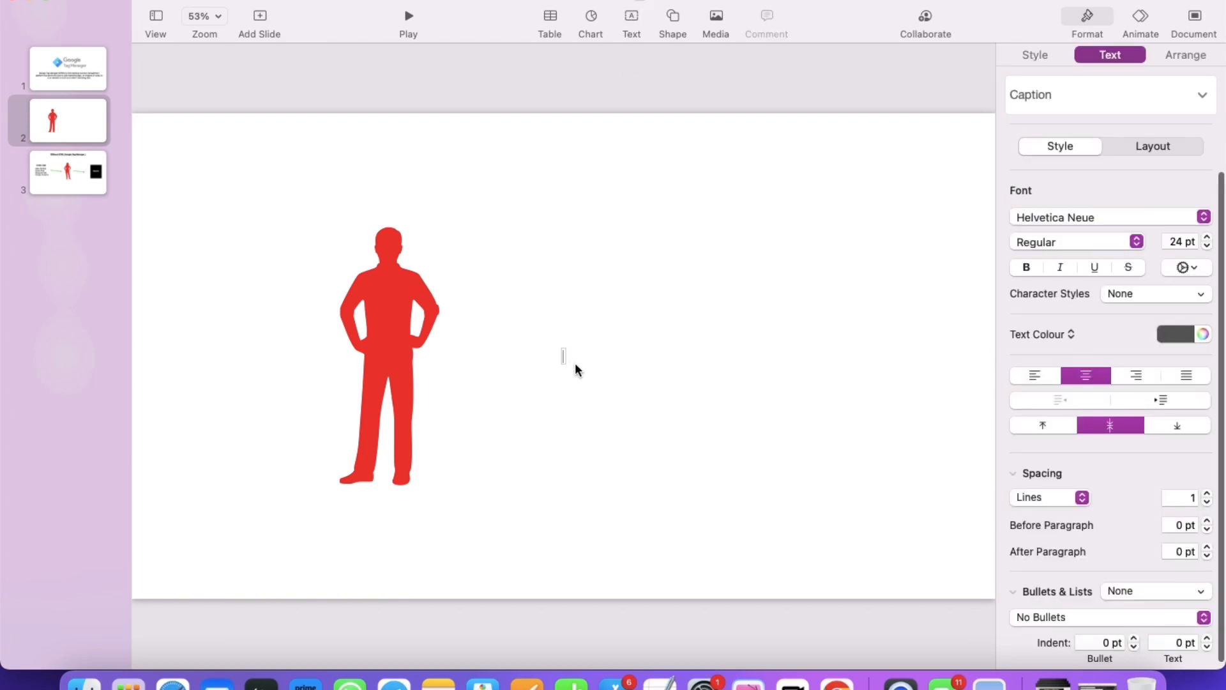
left_click(1209, 238)
left_click(1207, 237)
left_click(1207, 237)
left_click(1207, 236)
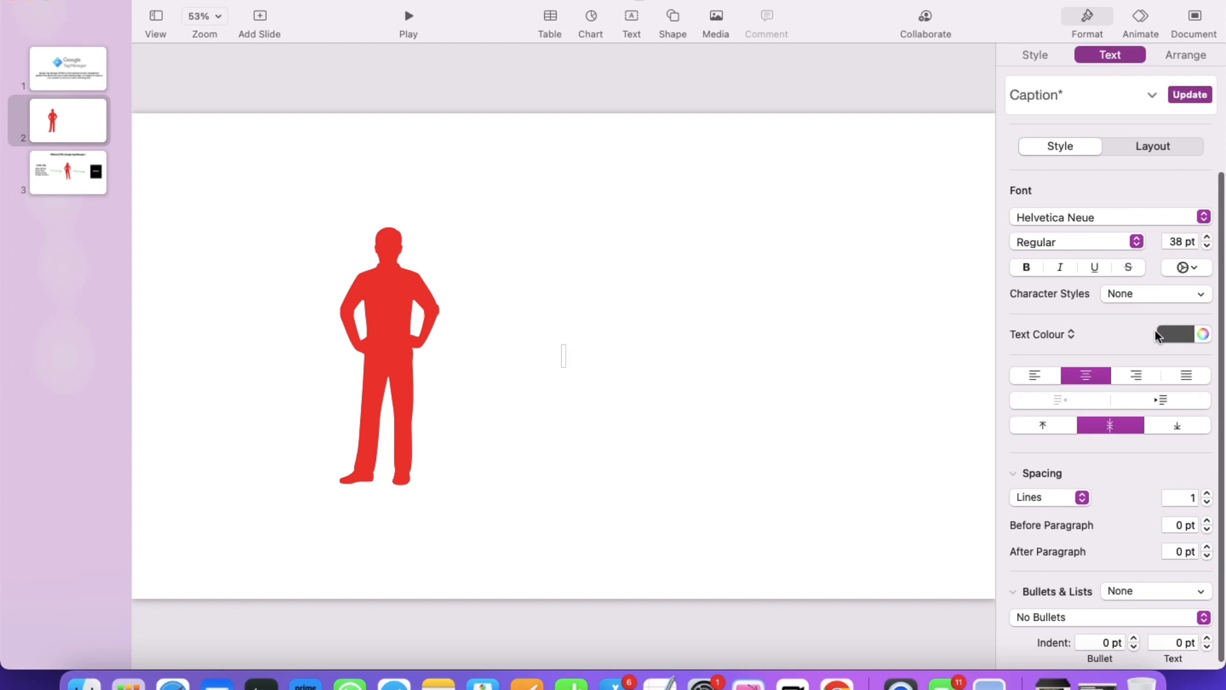
left_click(1175, 334)
left_click(1158, 443)
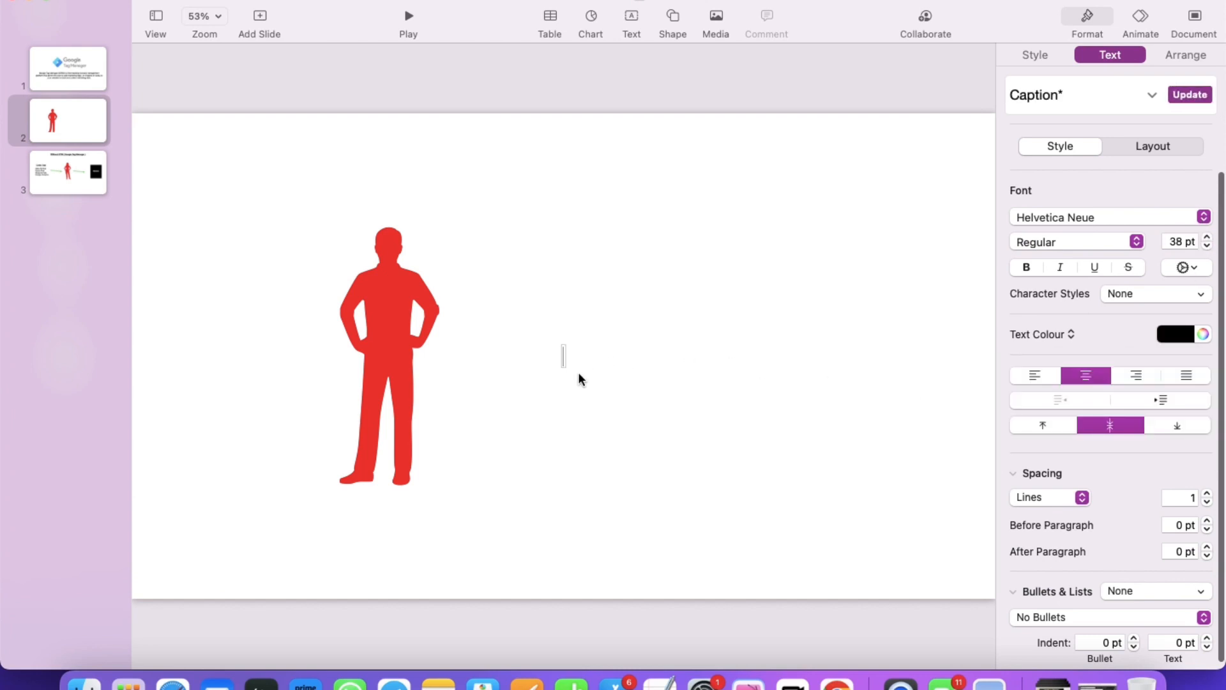
Step: Enter "New" in the text box and format it as a left-aligned numbered list
type("nEW")
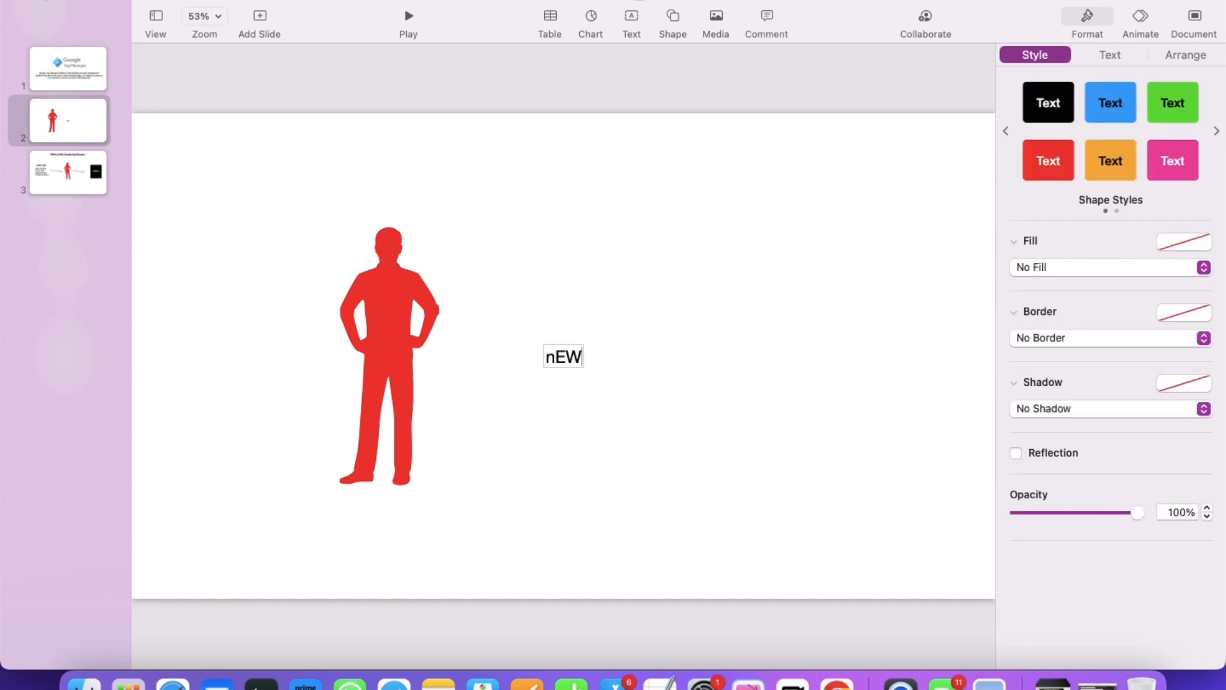
key("super+a")
type("New")
left_click(1094, 55)
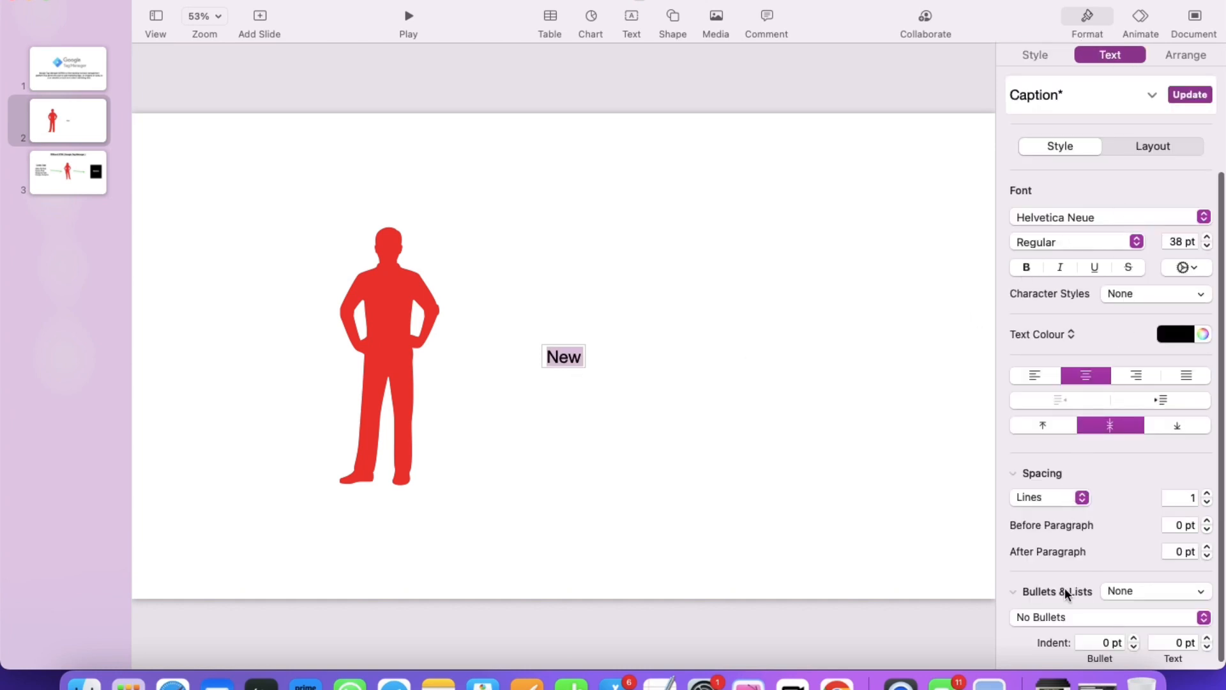
left_click(1051, 617)
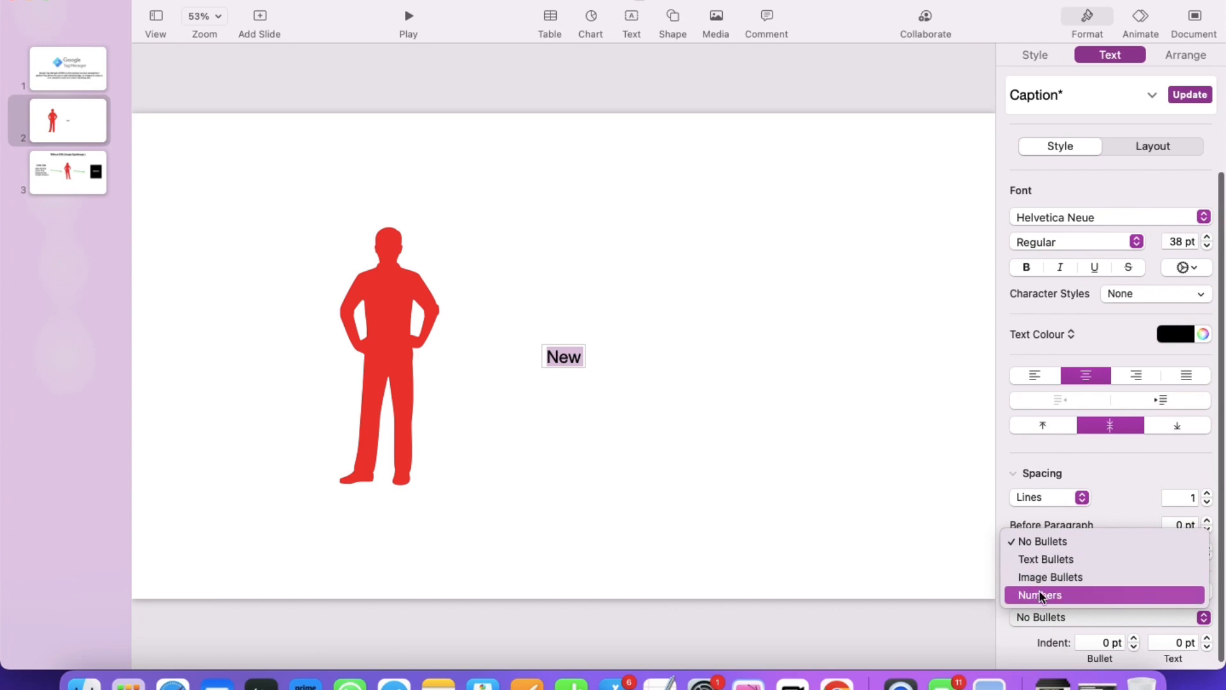
left_click(1040, 594)
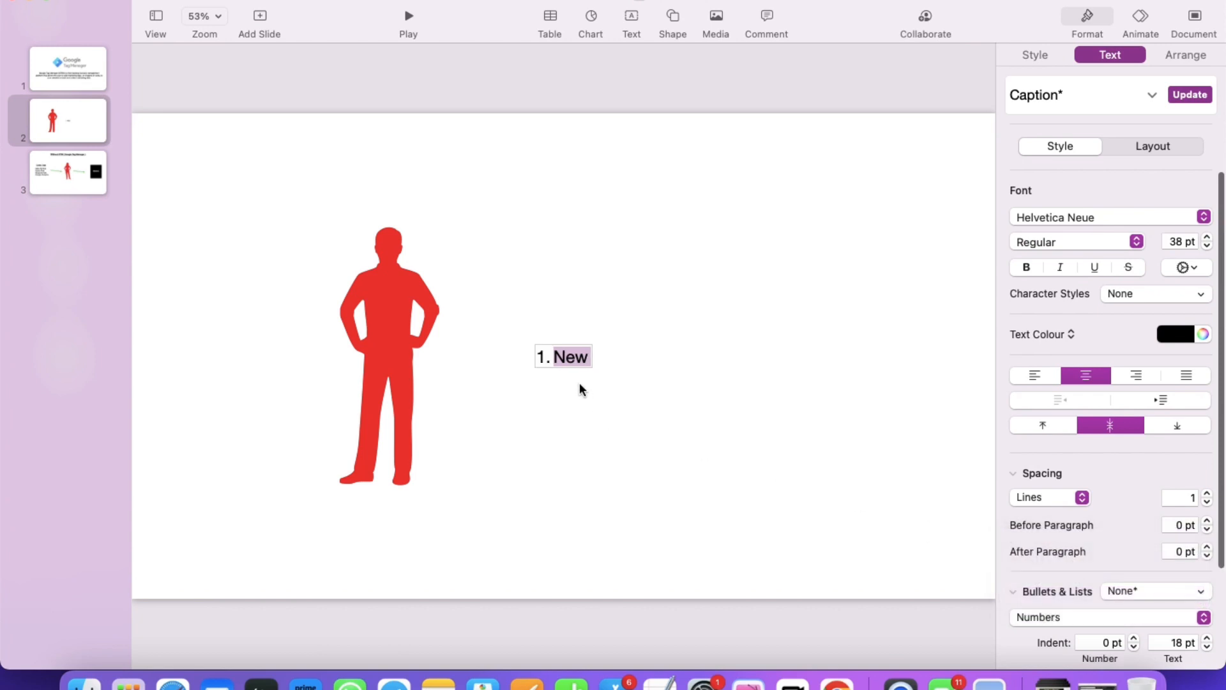
left_click(1034, 376)
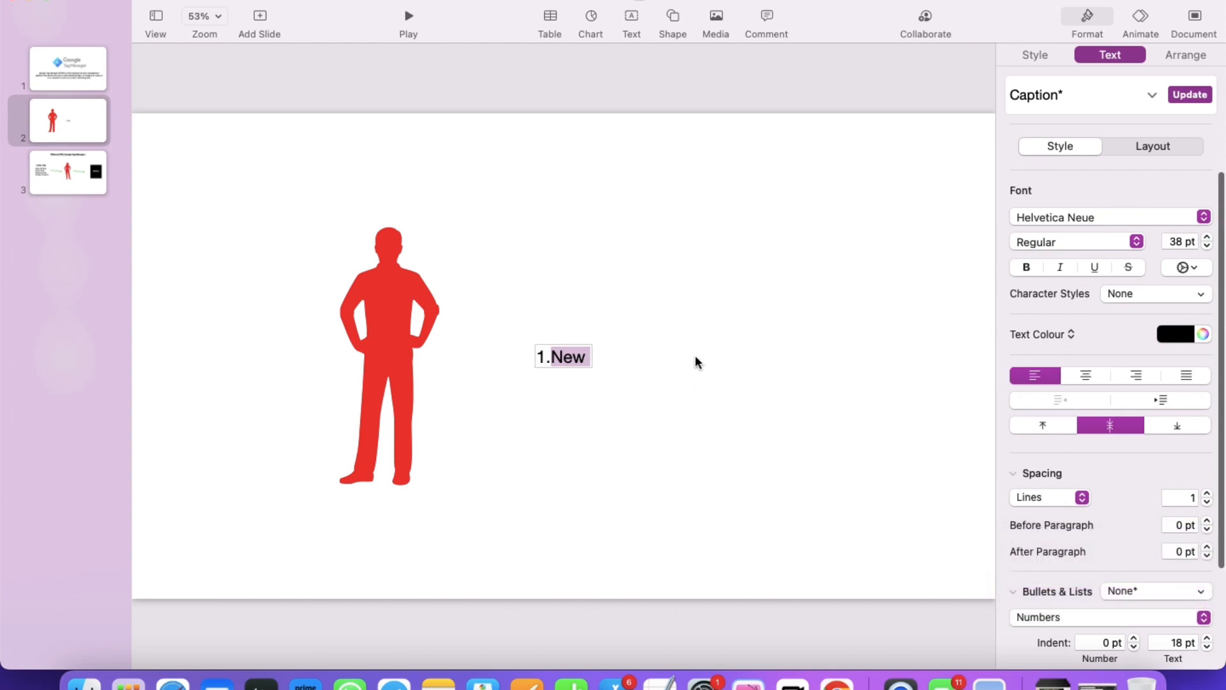
Step: Complete the first list item so it reads "New to Digital marketing field"
key("Right")
type("t")
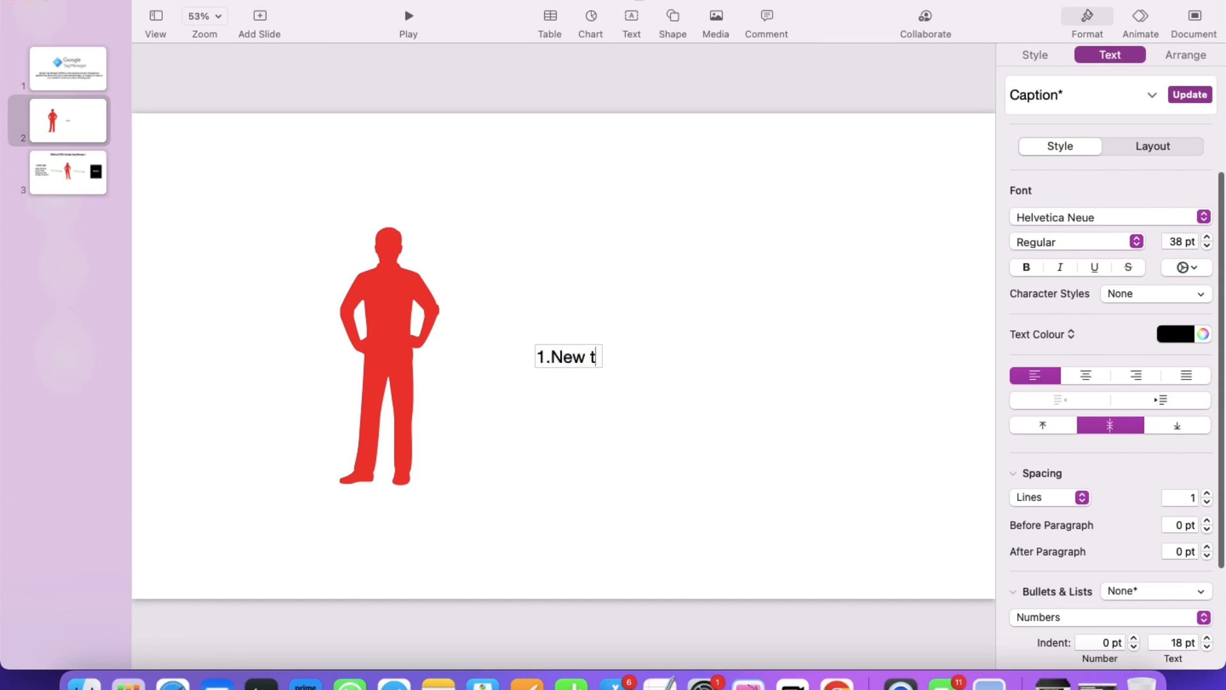
type("o Digital market")
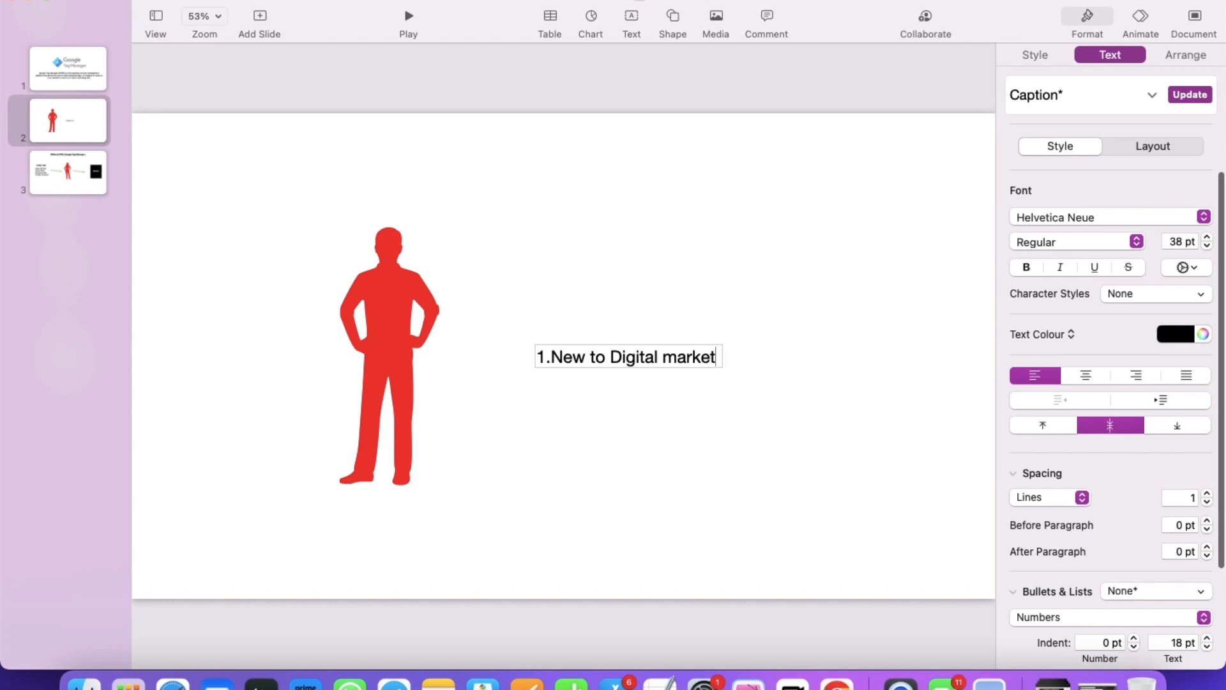
type("ing field")
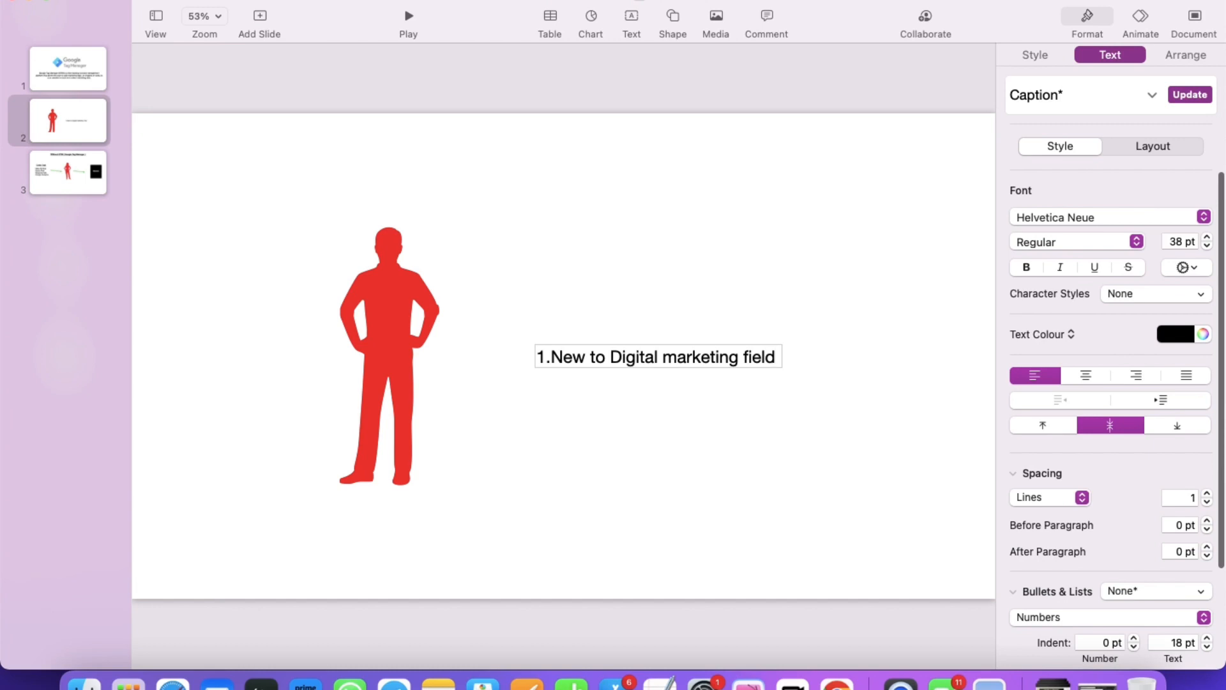
Step: Add the second and third list items "Tech related stuff" and "Technical background"
key("Return")
type("T")
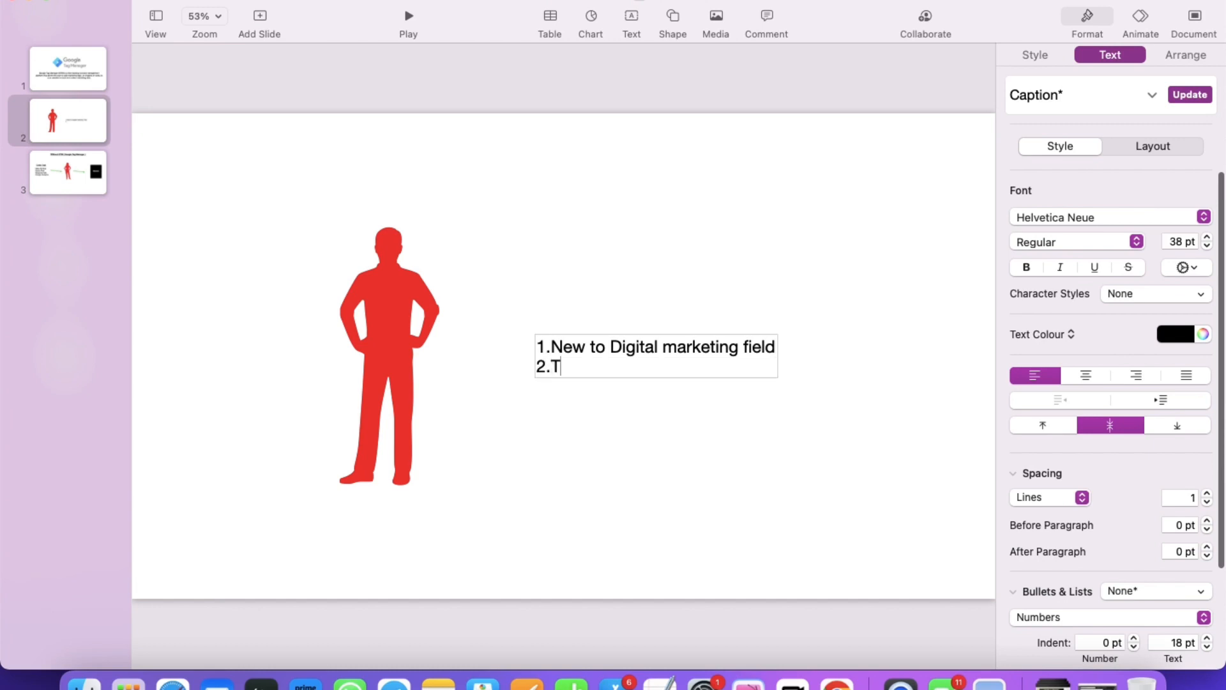
type("ech related stuff")
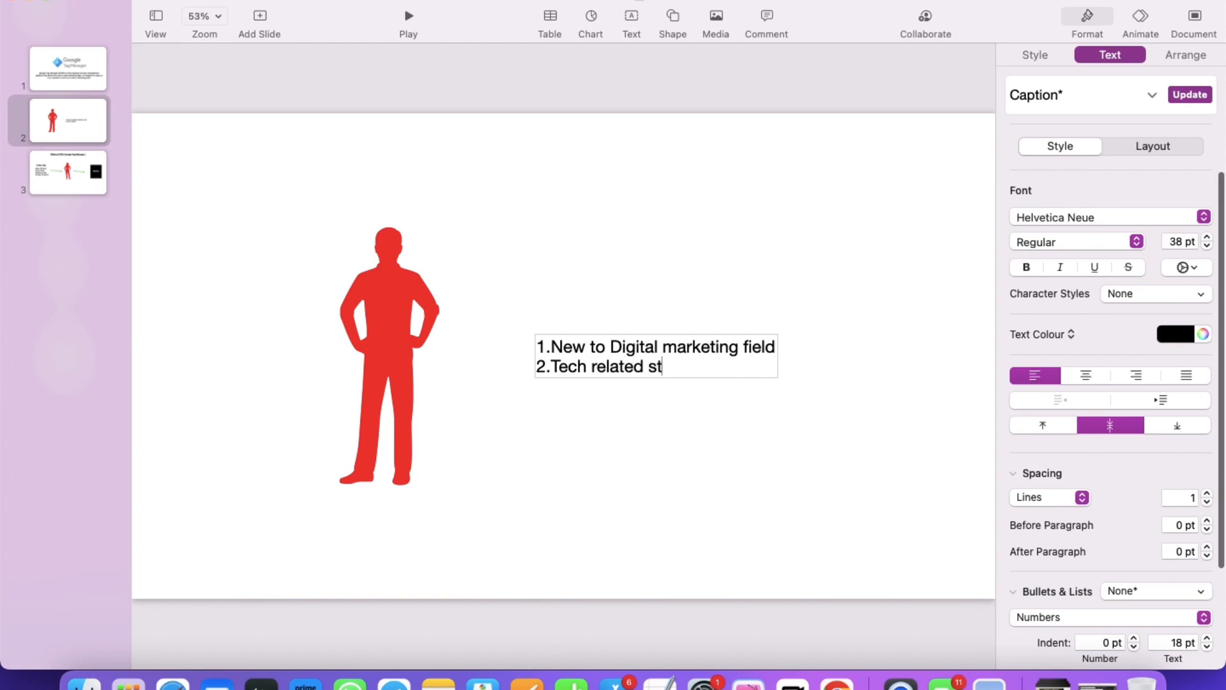
key("Return")
type("Technical bac")
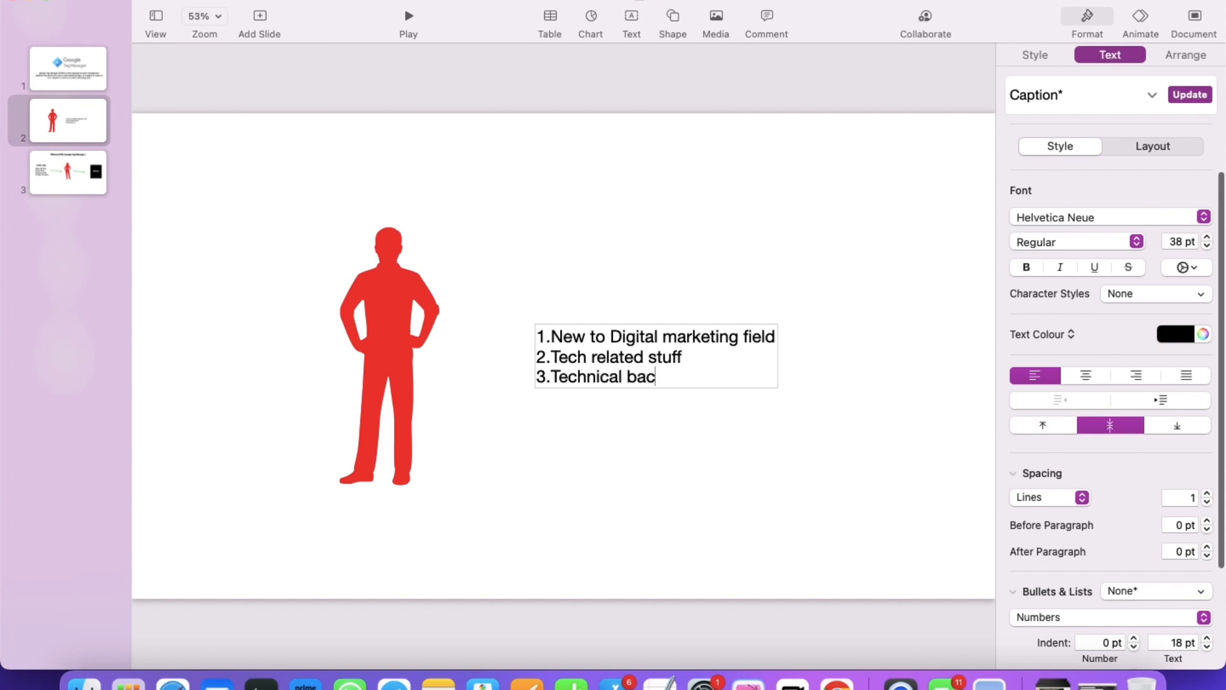
type("kgraound")
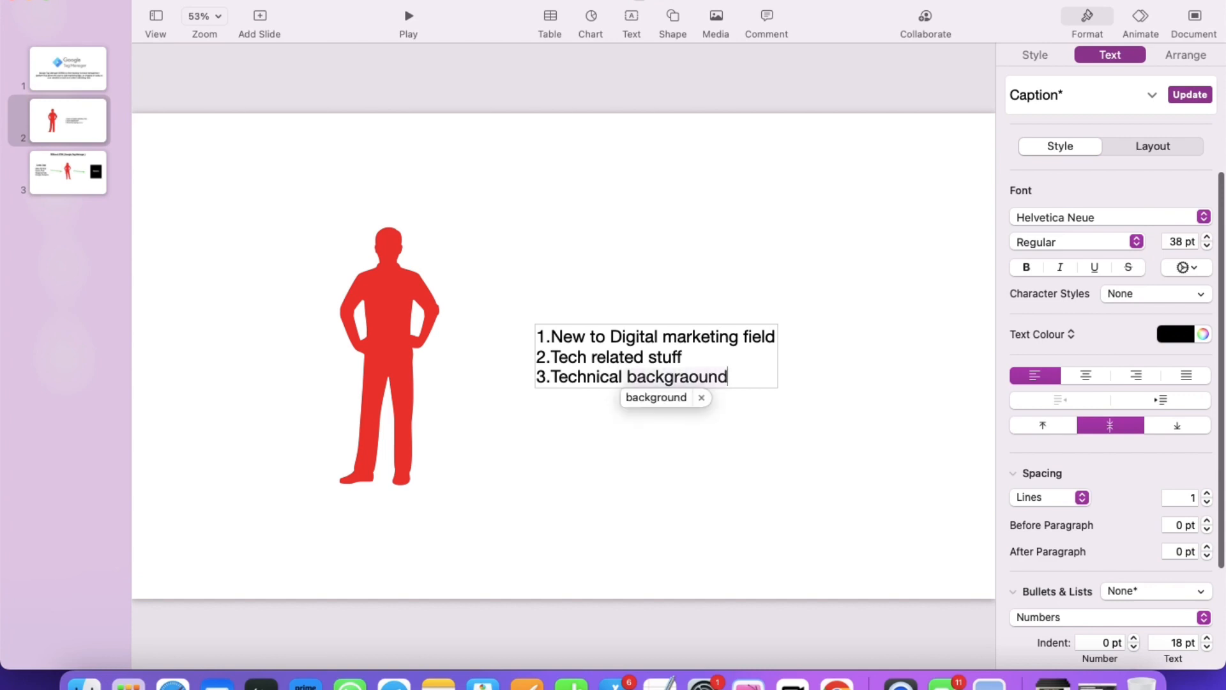
key("Down")
key("Return")
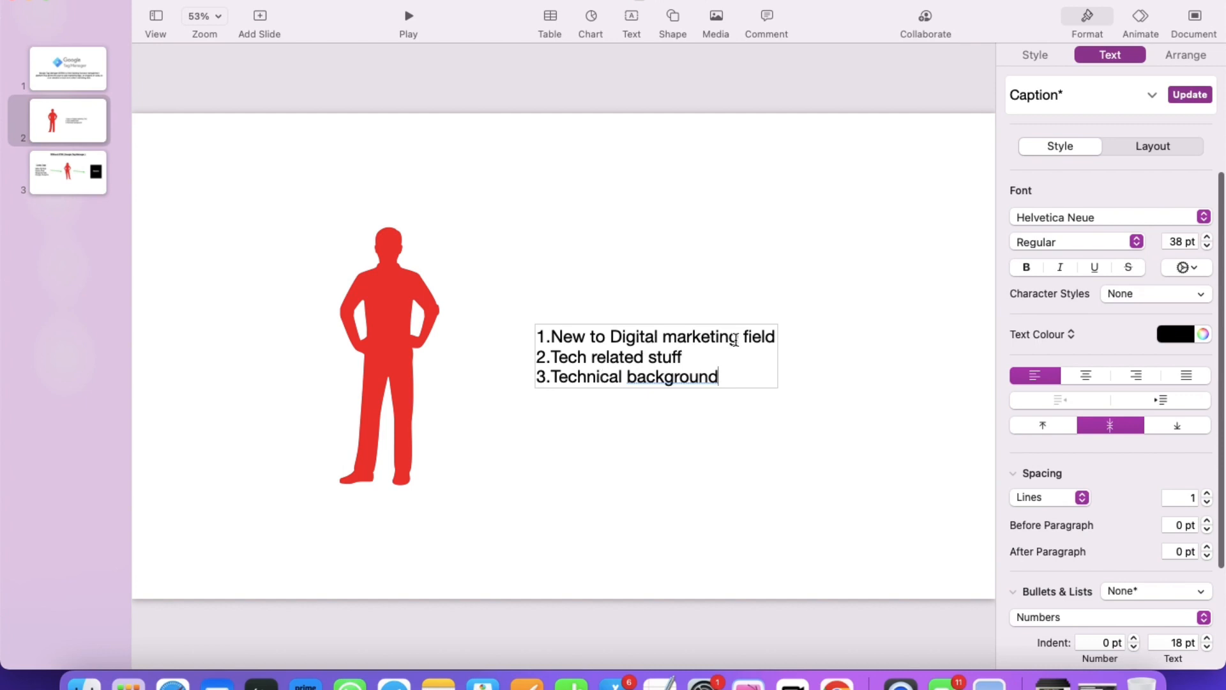
Step: Highlight the second and third list items in turn to point them out
left_click_drag(687, 355, 548, 357)
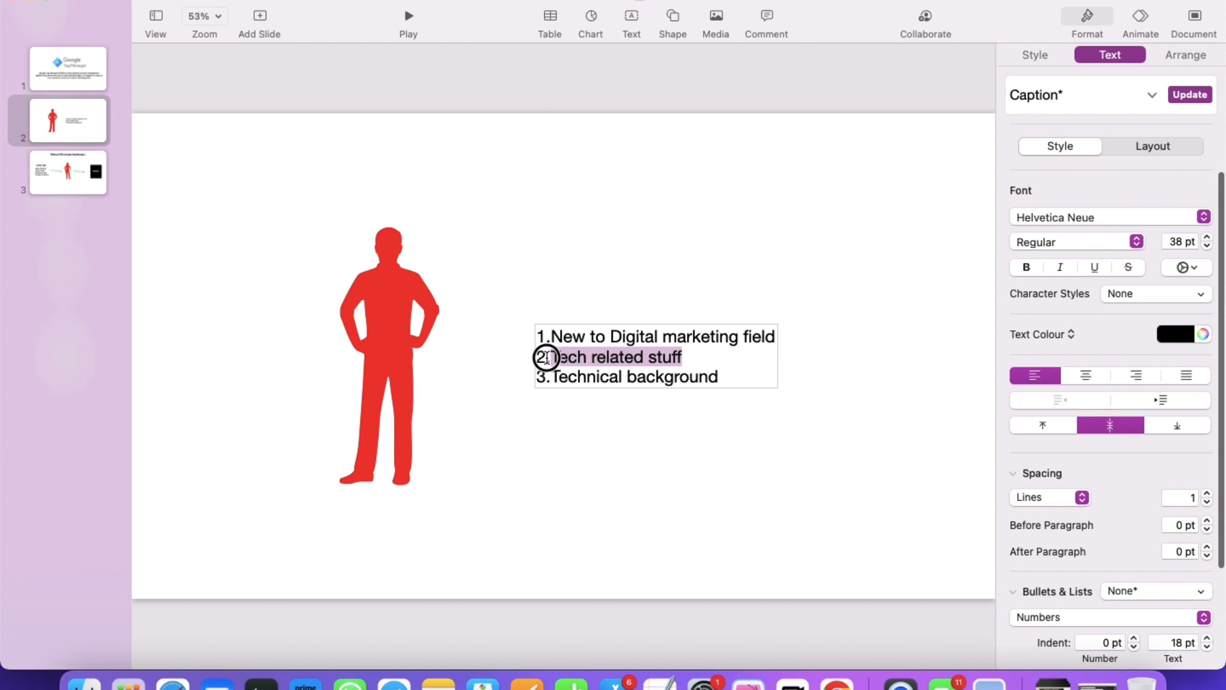
left_click(687, 355)
left_click_drag(685, 356, 550, 356)
left_click_drag(725, 376, 549, 377)
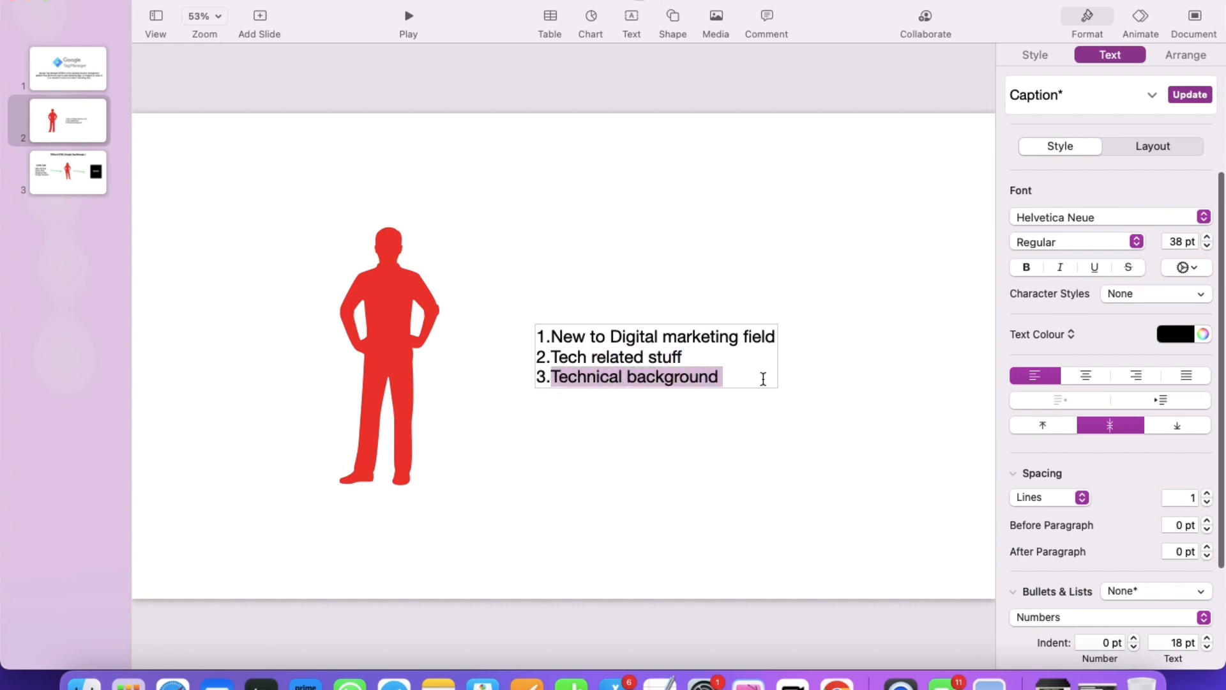
left_click(752, 377)
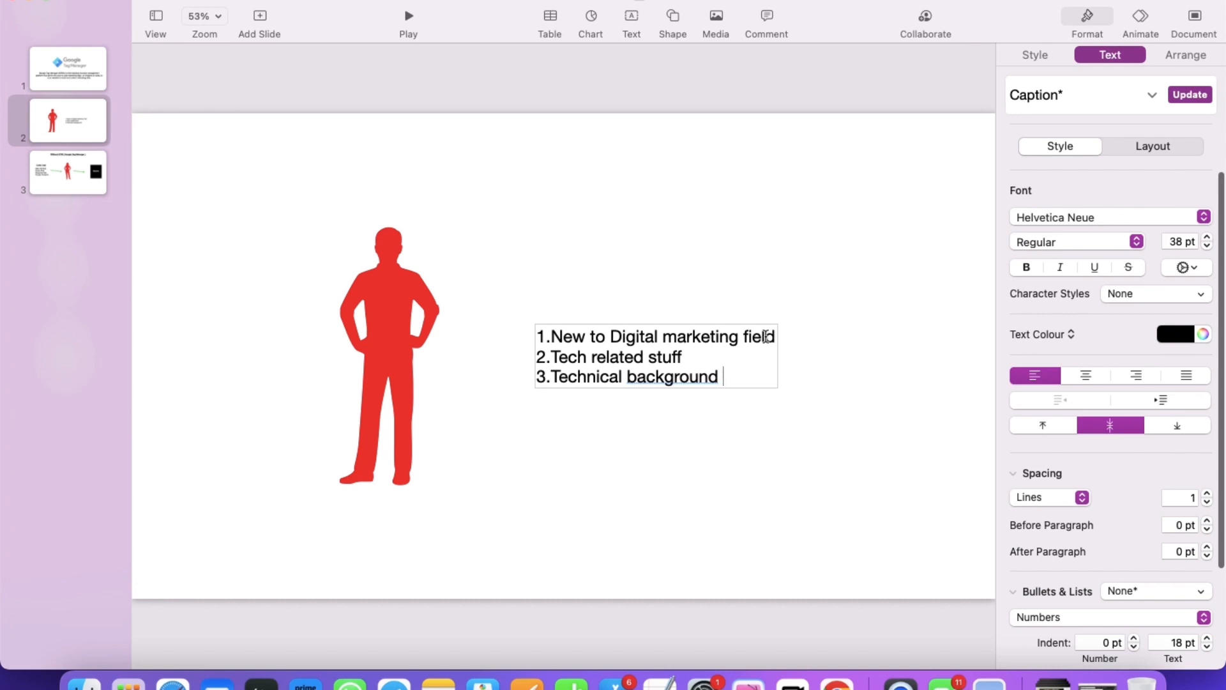
Step: Examine the "Without GTM ( Google Tag Manager )" slide alongside slide 2, pointing out the heading and the figures
left_click(54, 183)
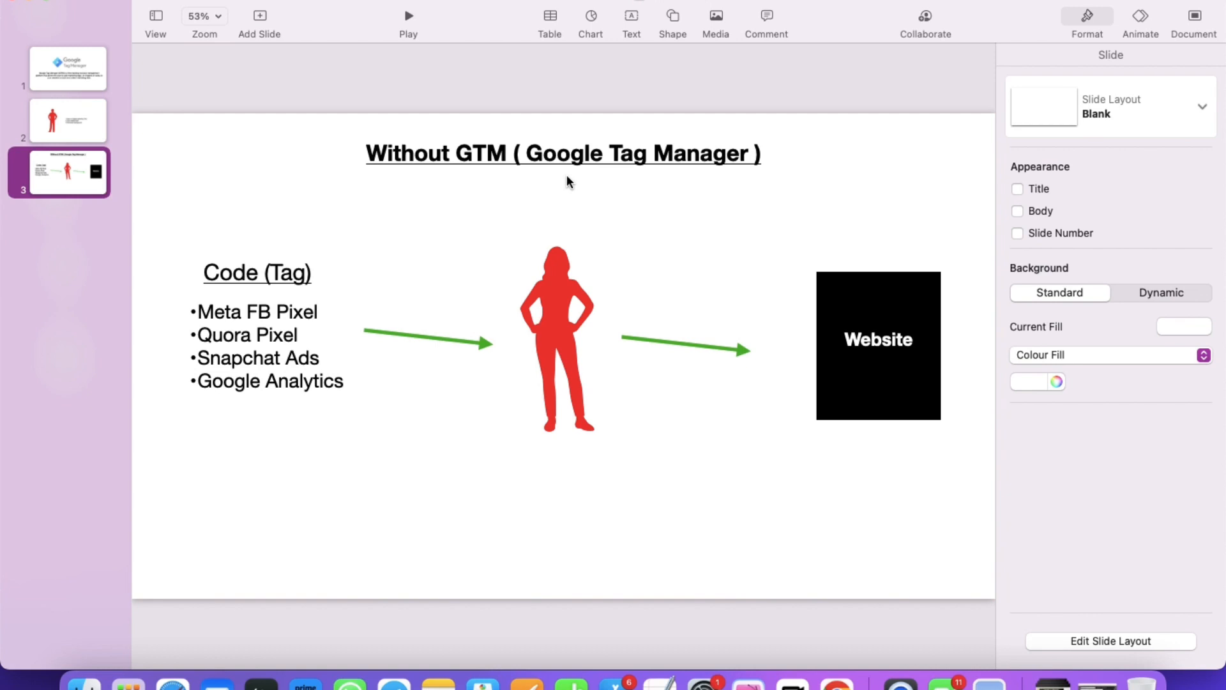
left_click(521, 156)
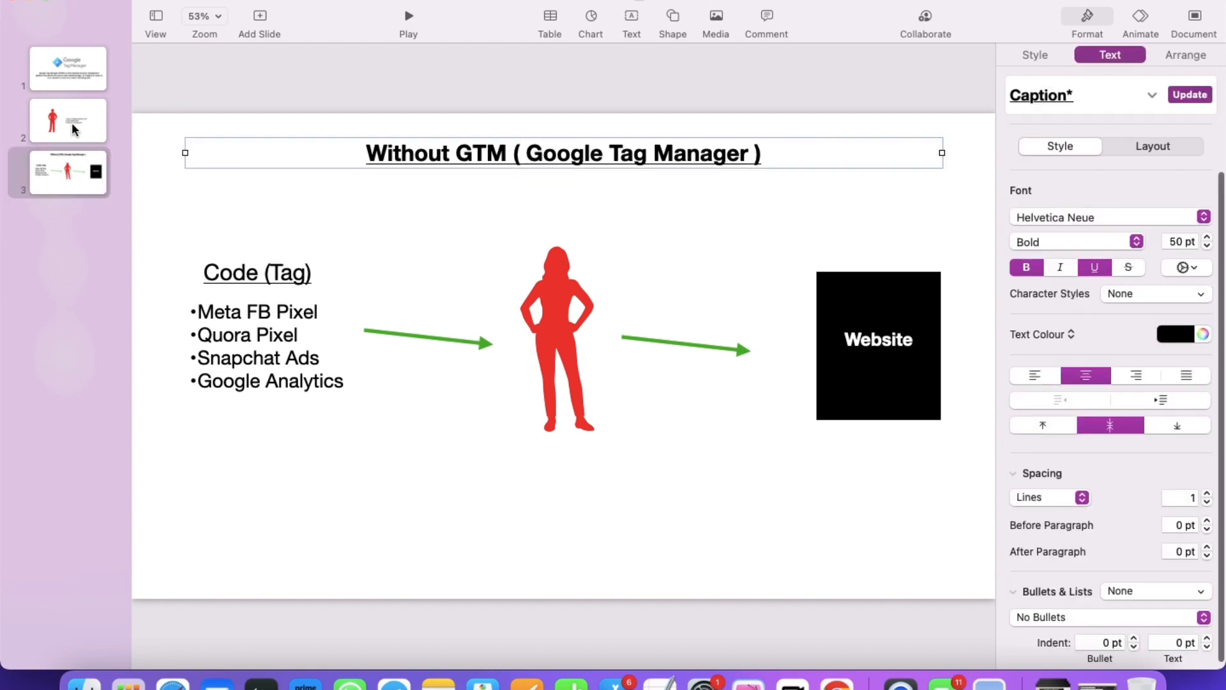
left_click(72, 128)
left_click(373, 266)
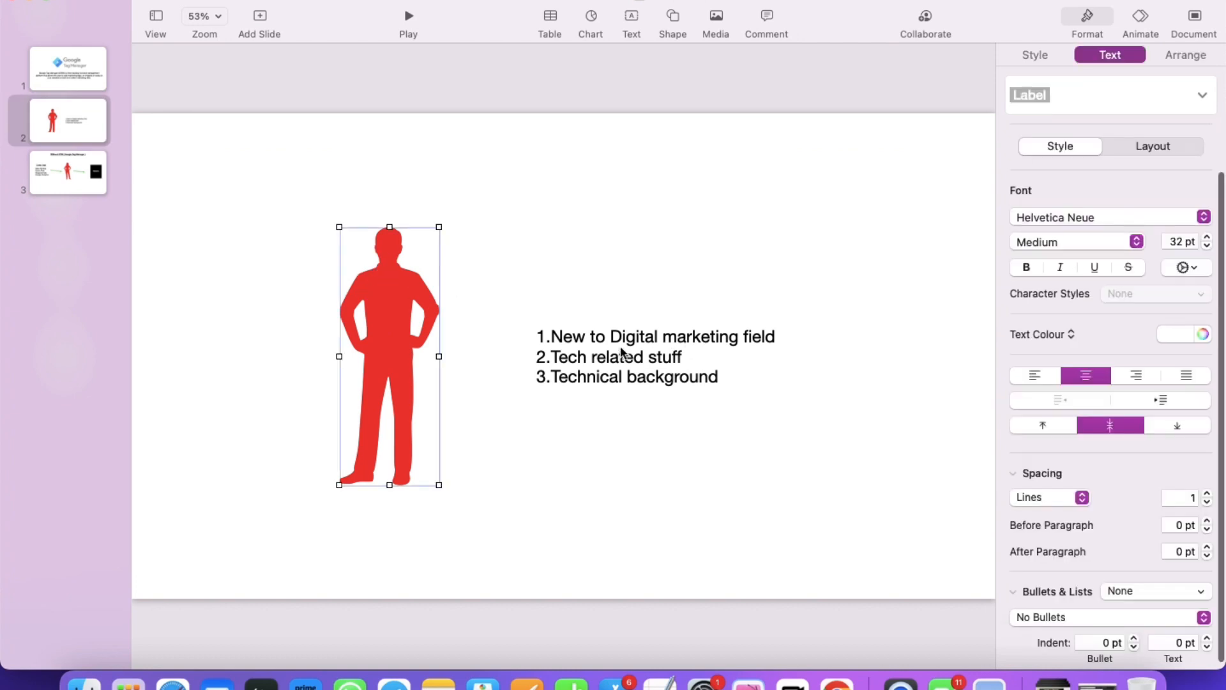
left_click(71, 182)
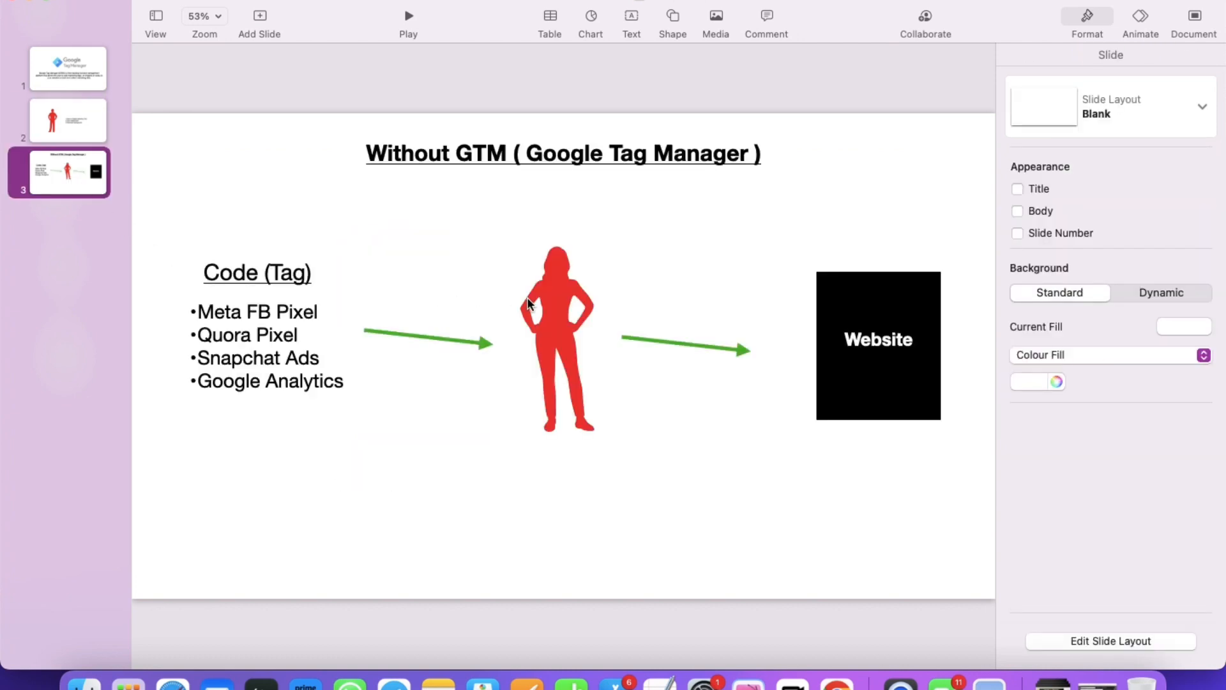
left_click(99, 145)
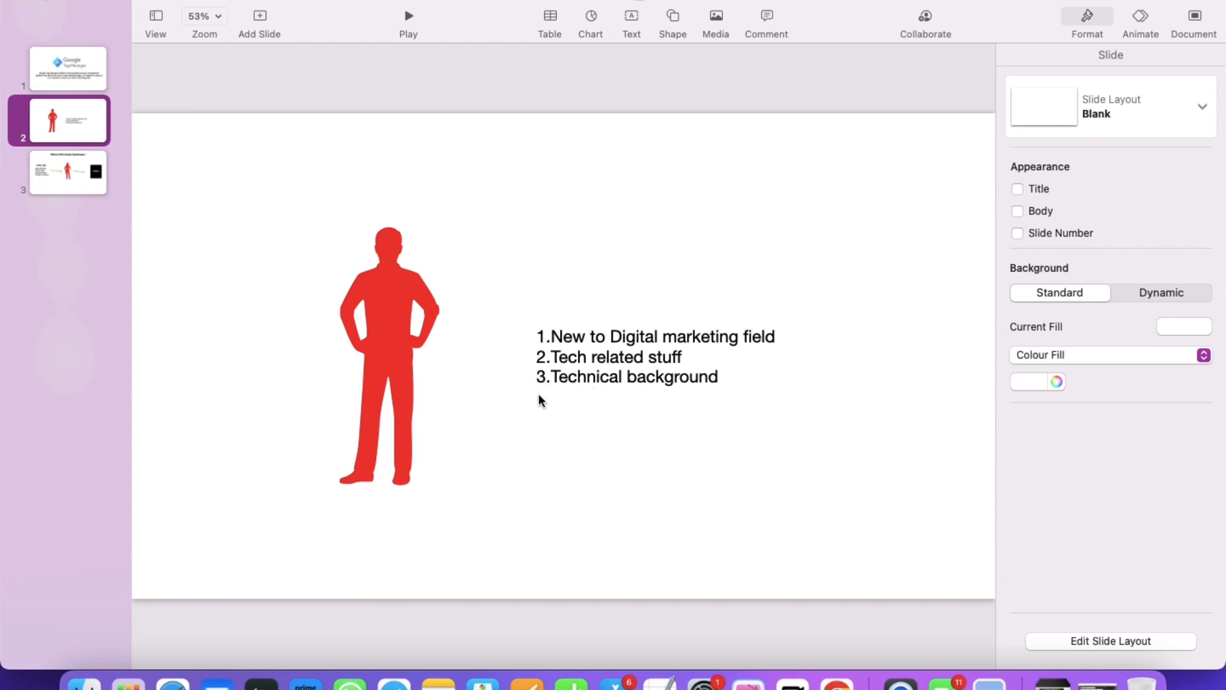
left_click(71, 187)
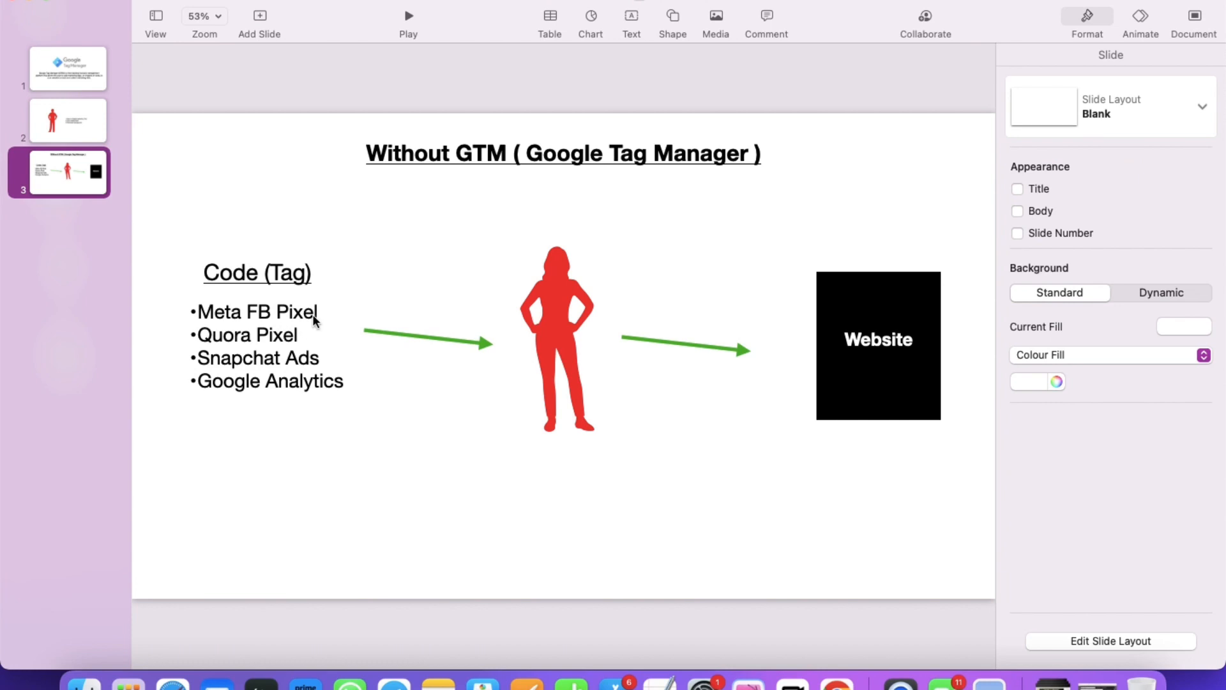
left_click(564, 317)
left_click(564, 317)
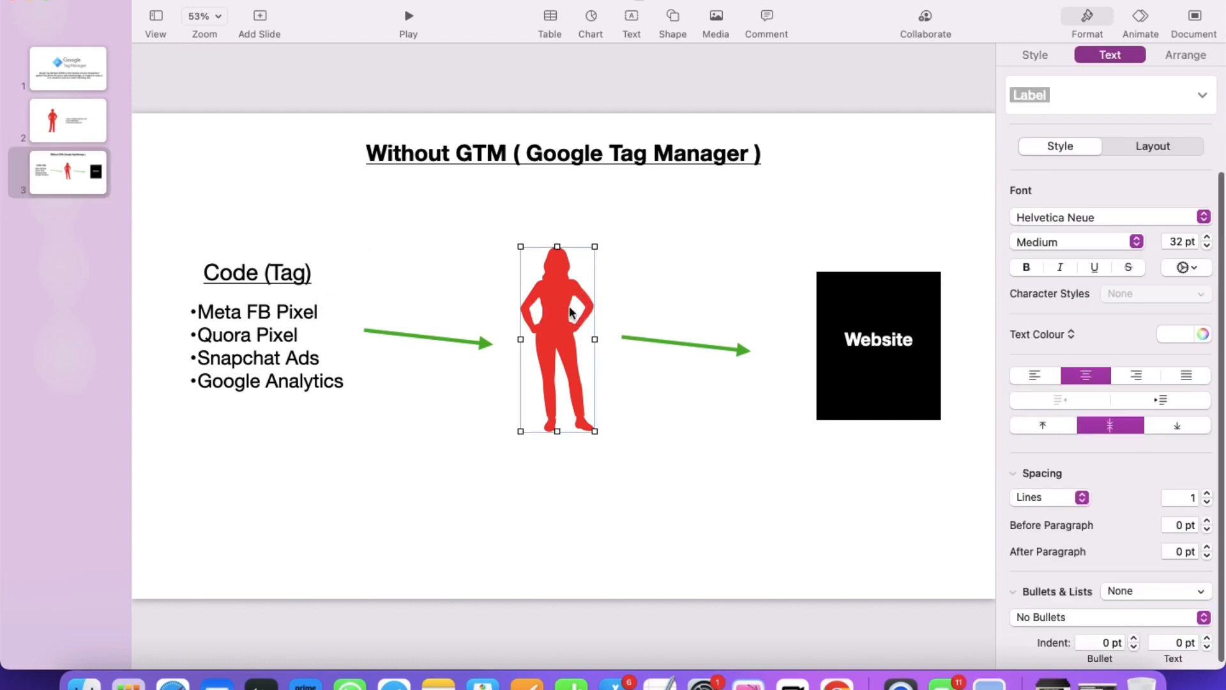
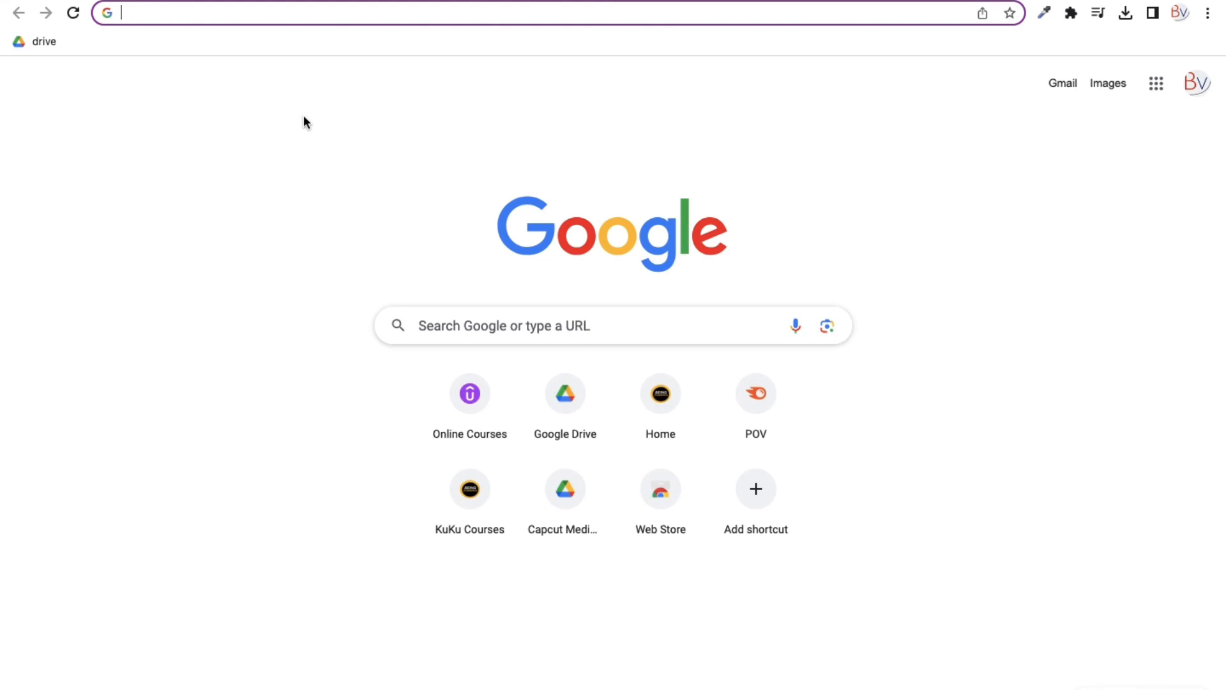
Step: Switch to Chrome, search the web for "chrome browser download", look over the results and clear the query
type("chrome")
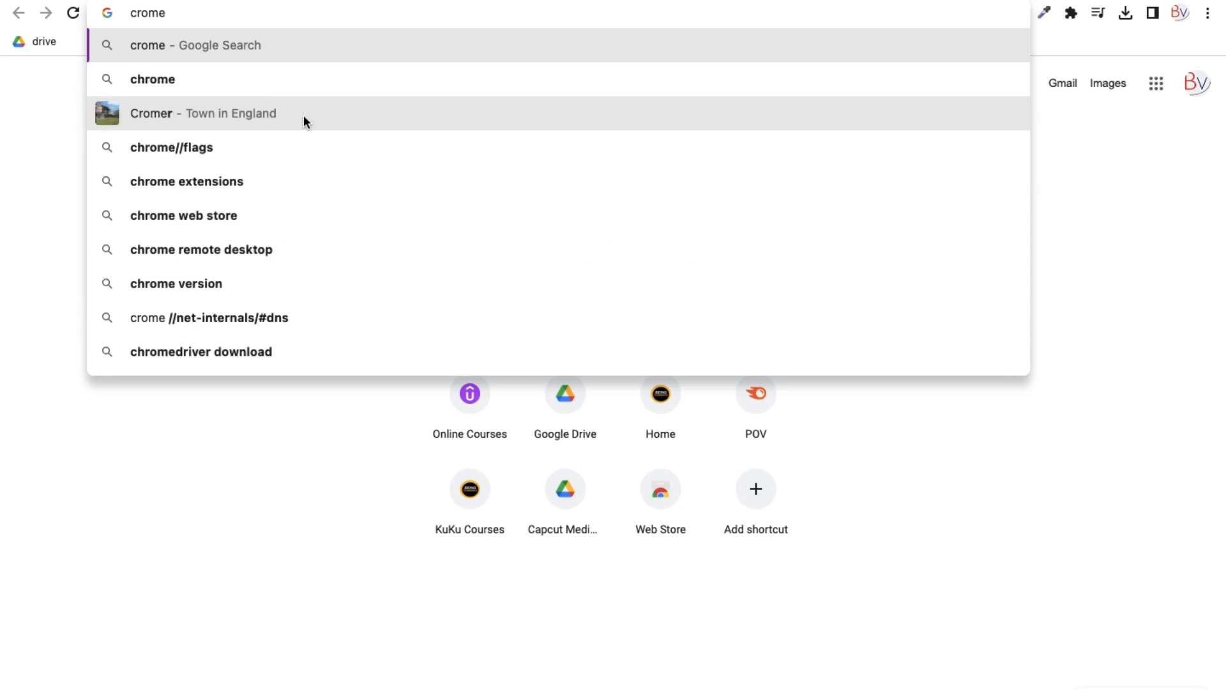
type(" br")
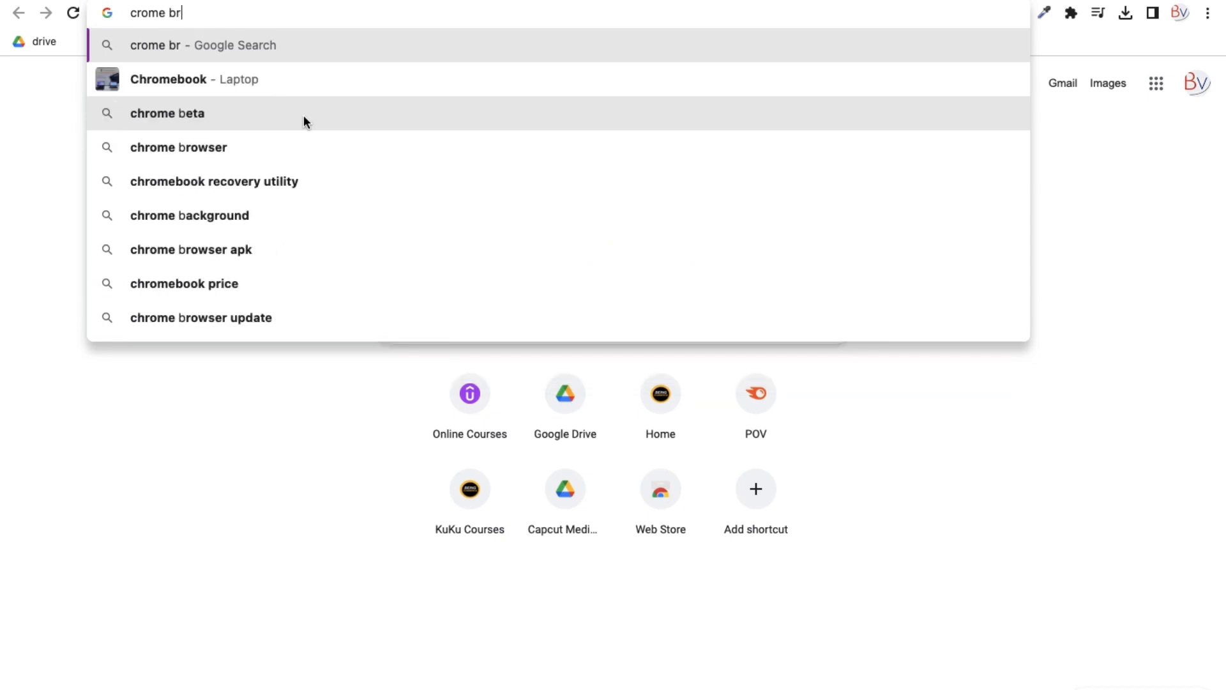
type("owser dow")
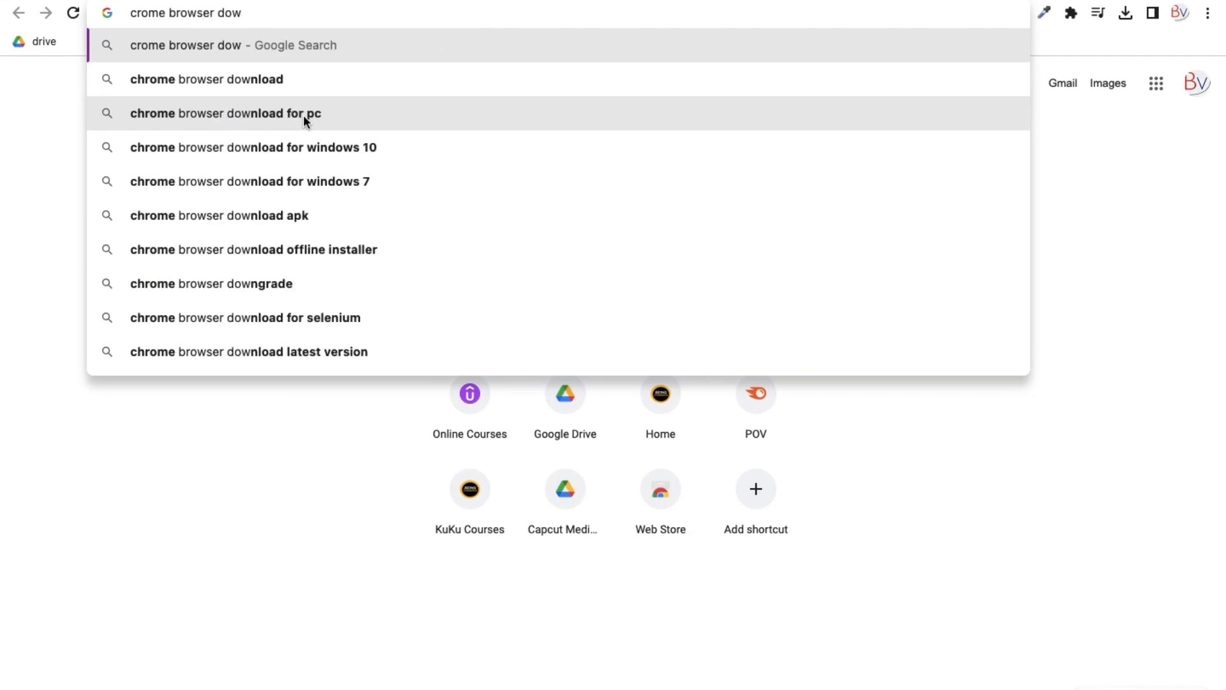
key("Down")
key("Return")
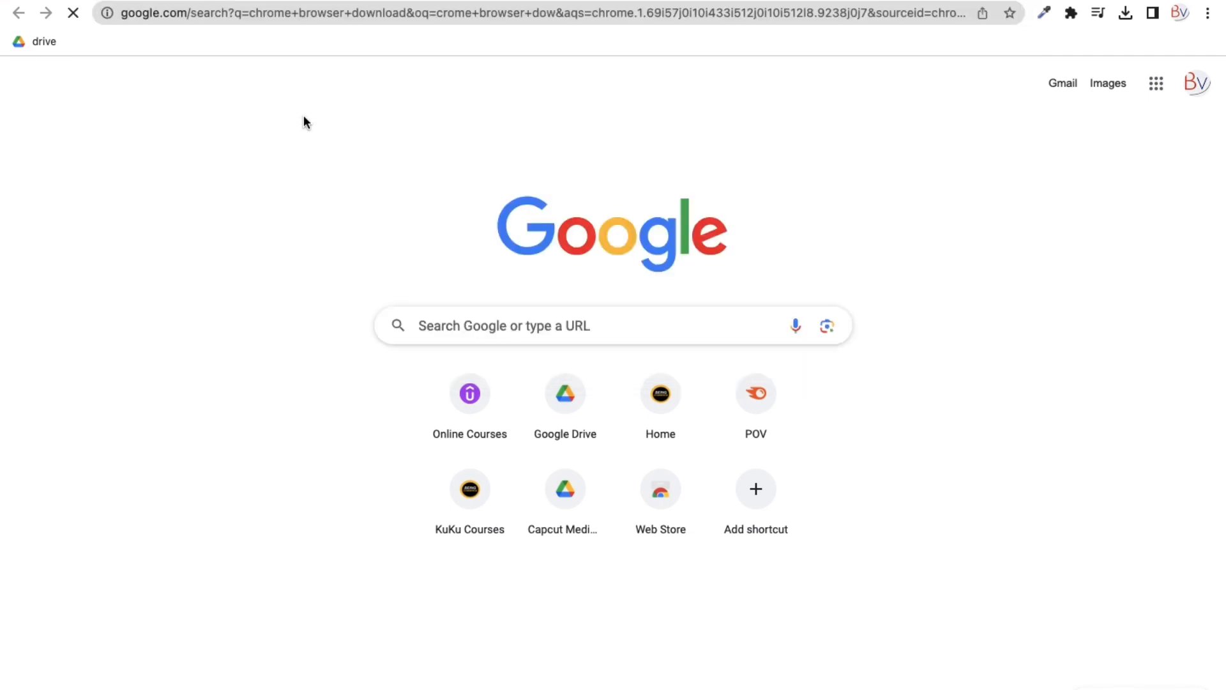
scroll(310, 421, "down", 10)
scroll(319, 412, "up", 10)
left_click_drag(337, 67, 129, 66)
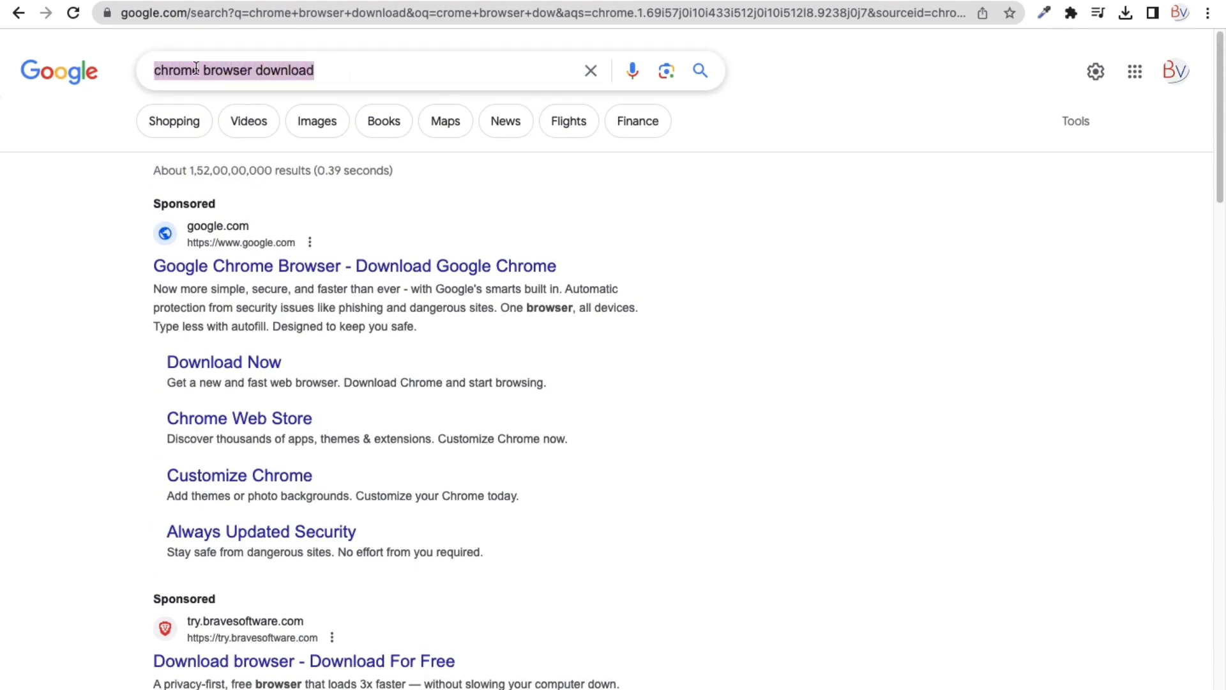
key("BackSpace")
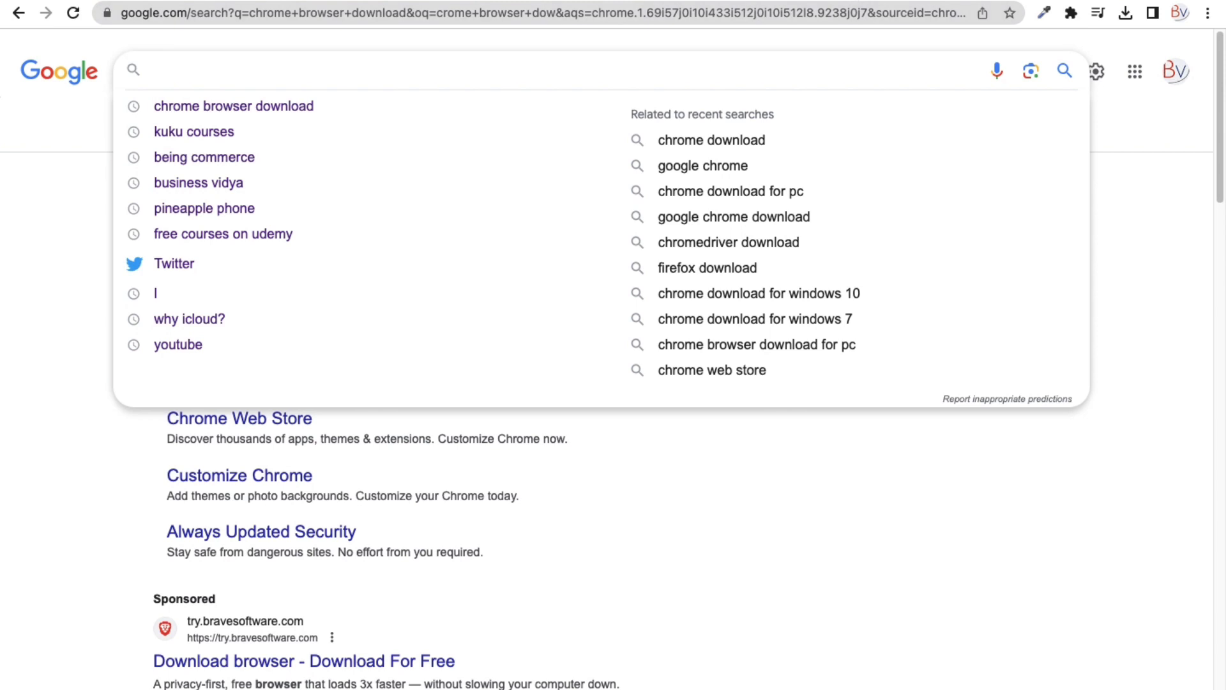
Step: Search the web for "google tag manager" in a new browser tab
key("super+t")
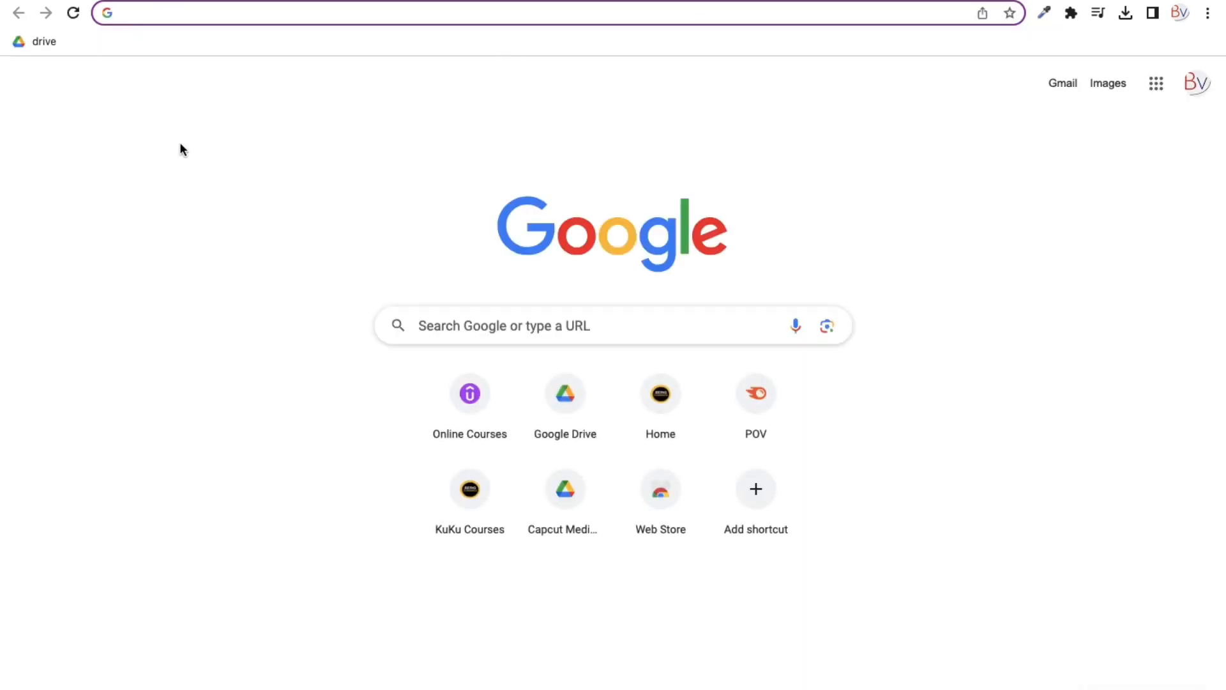
type("goog")
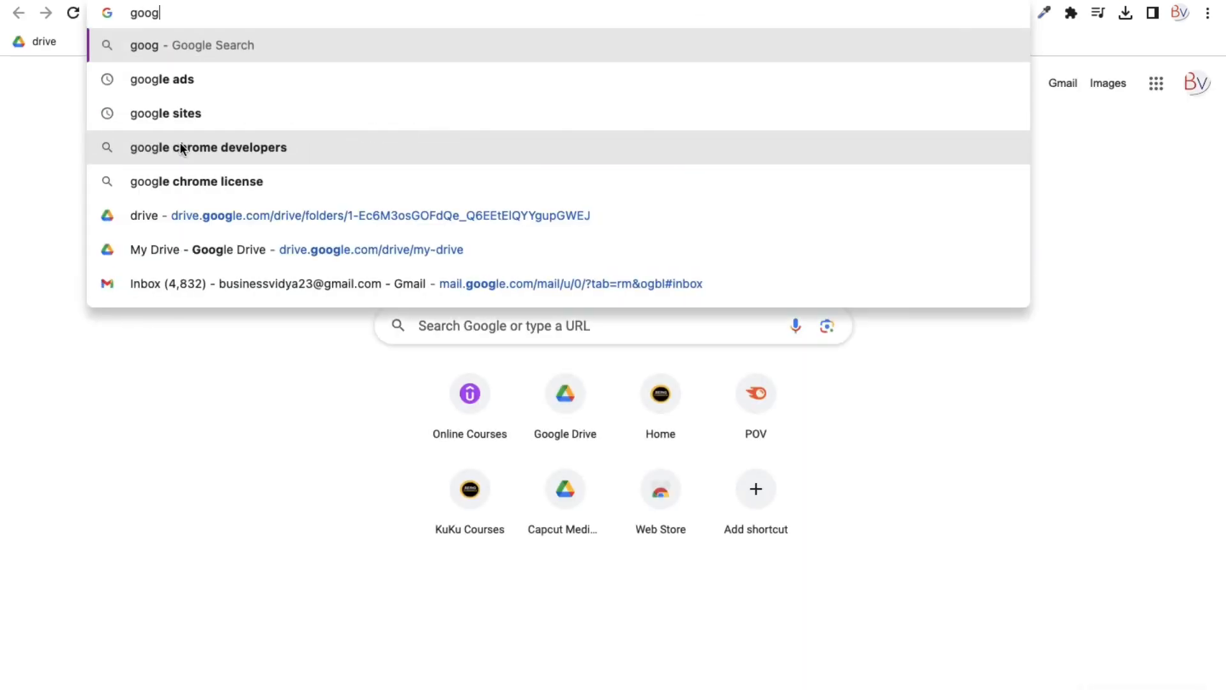
type("le tag m")
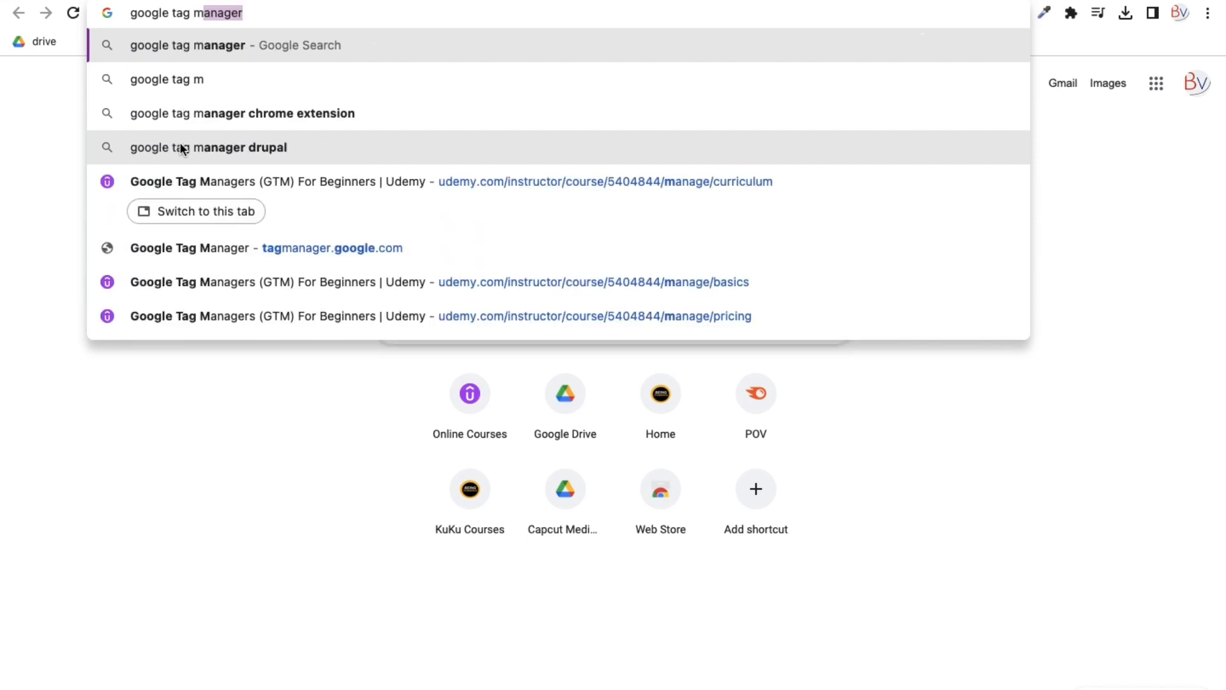
type("anager")
key("Return")
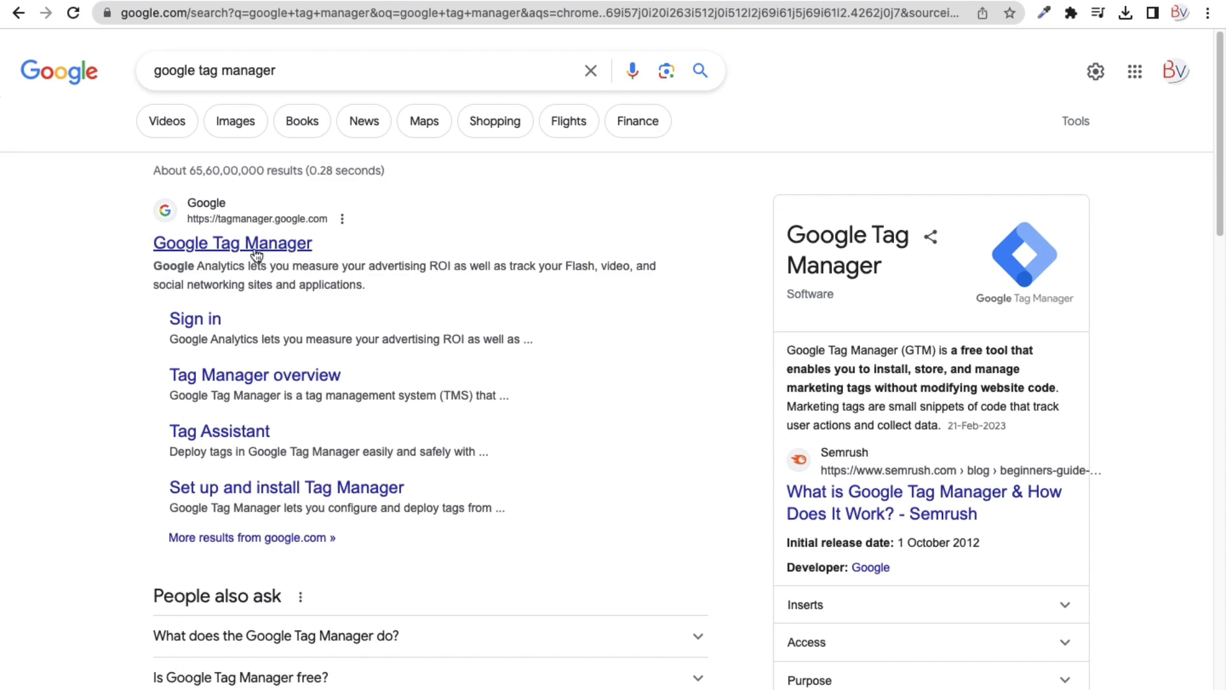
Step: Open the Google Tag Manager site from the search results and take a brief look at its account switcher
scroll(231, 236, "up", 5)
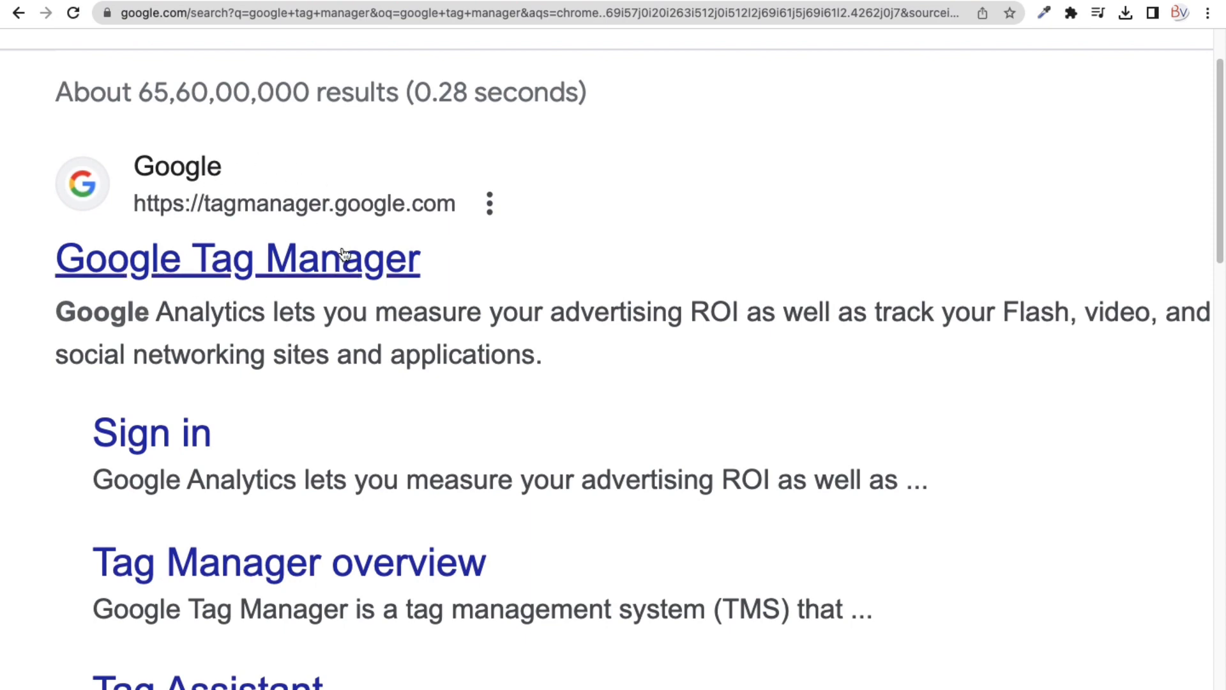
scroll(295, 251, "down", 5)
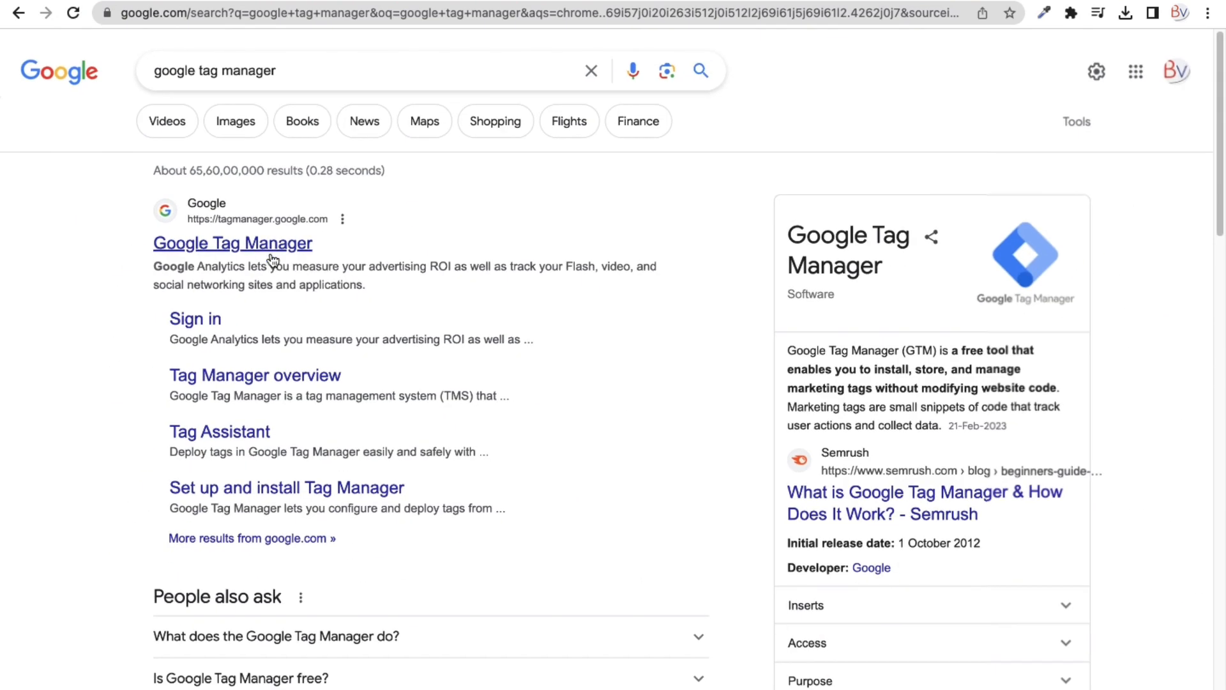
left_click(234, 250)
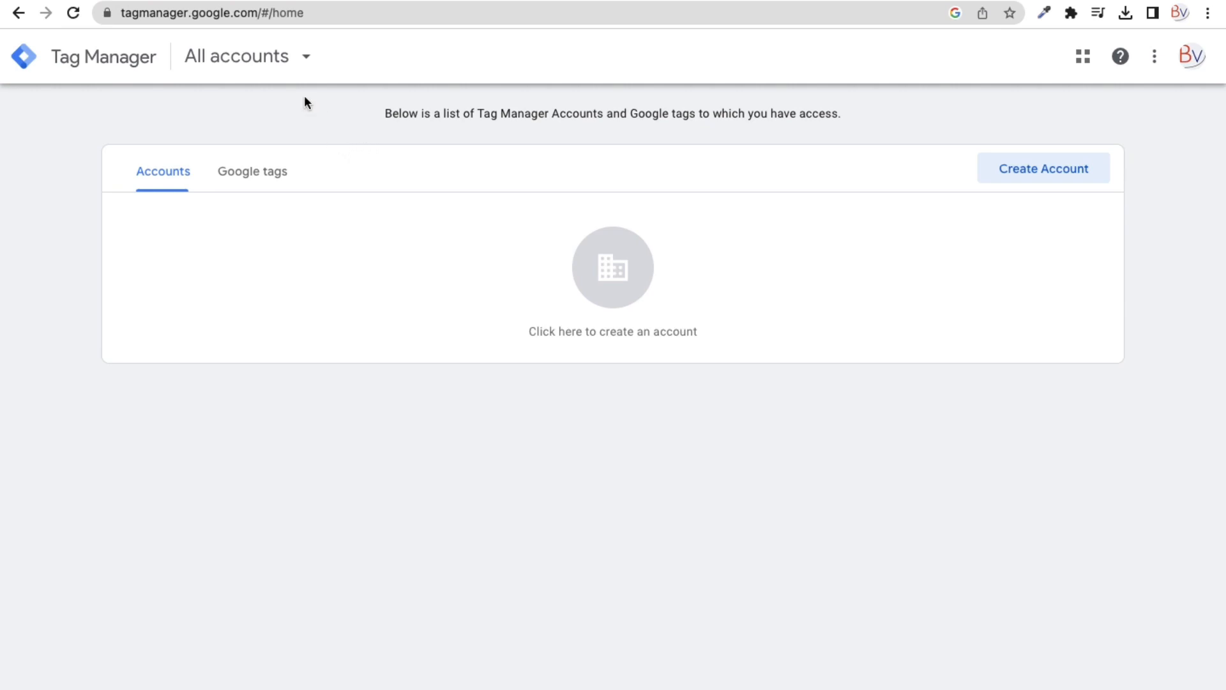
left_click(293, 57)
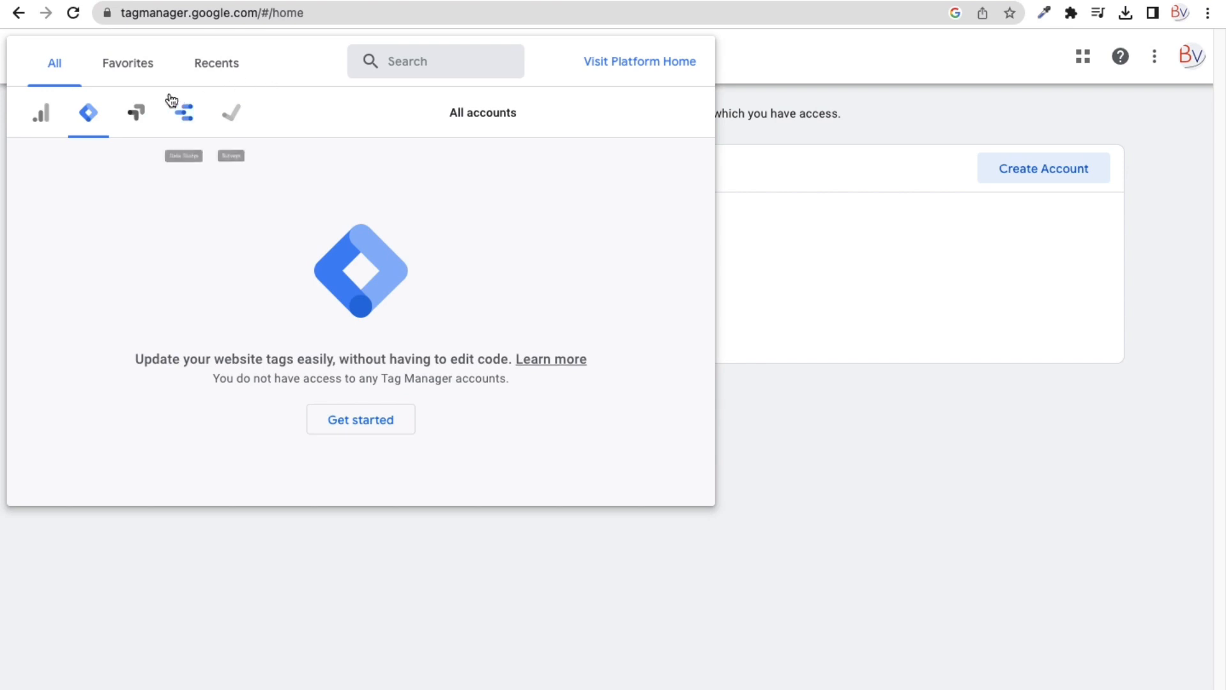
left_click(856, 430)
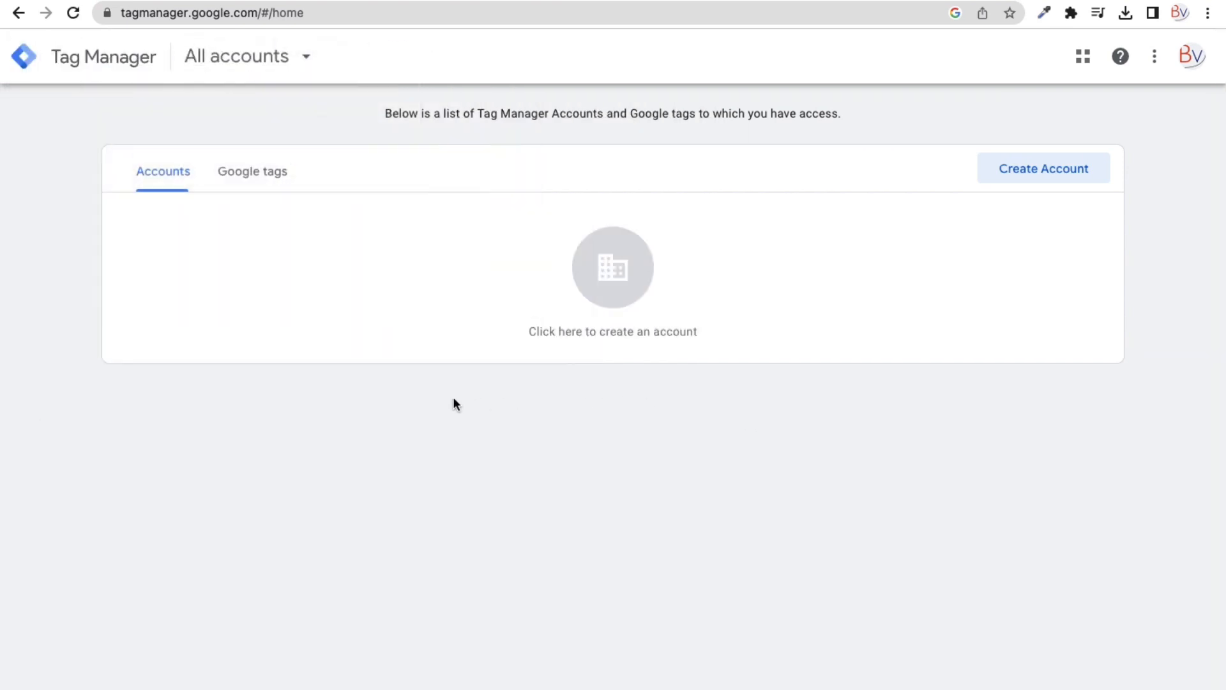
Step: Switch to Keynote and highlight "Google Tag Manager Main Account" on the "Structure of GTM" slide, comparing it with the Tag Manager home page
key("ctrl+Left")
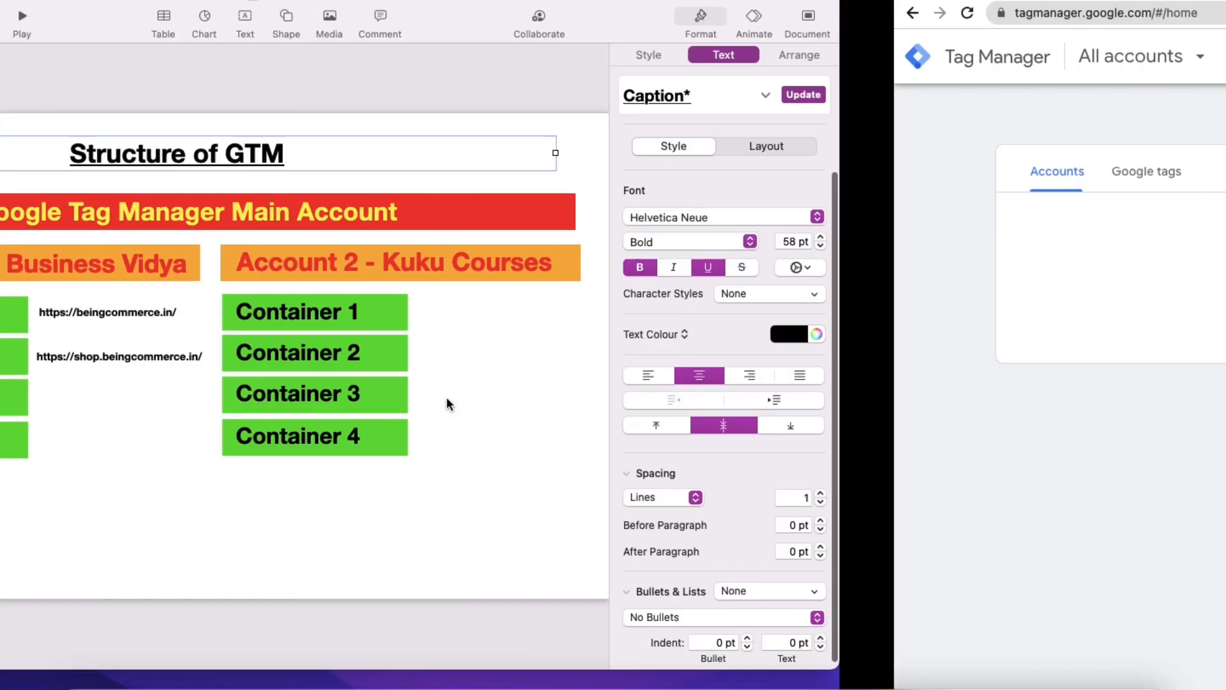
left_click(509, 447)
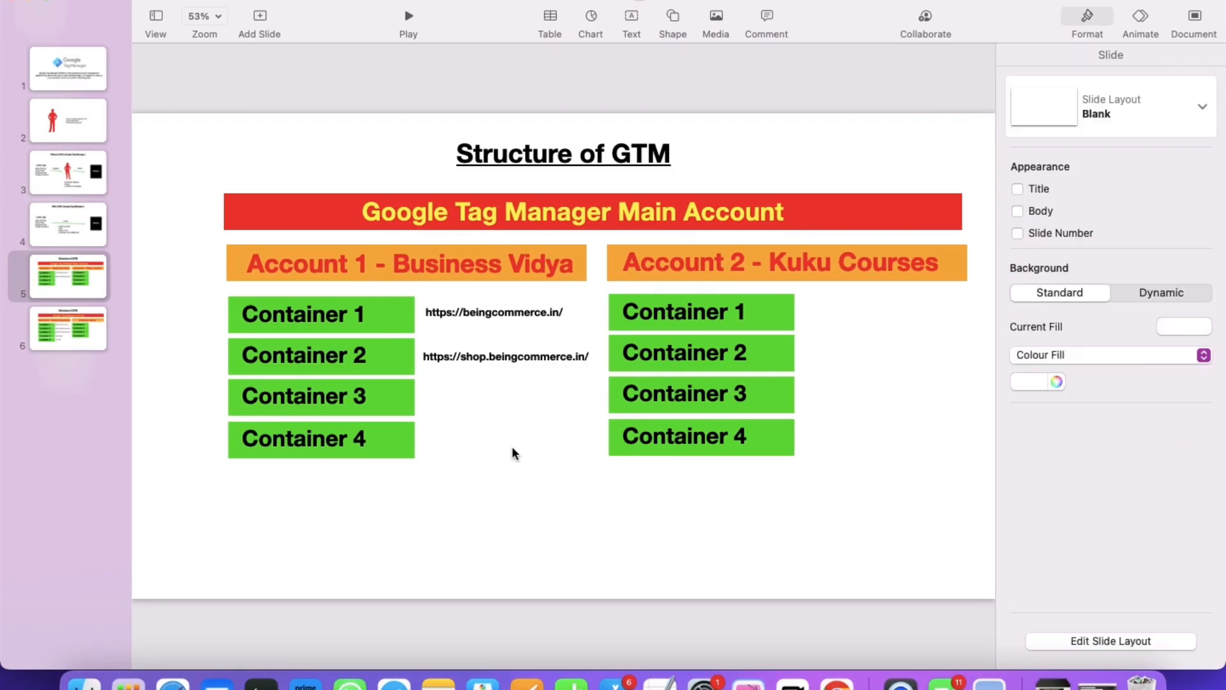
left_click(615, 227)
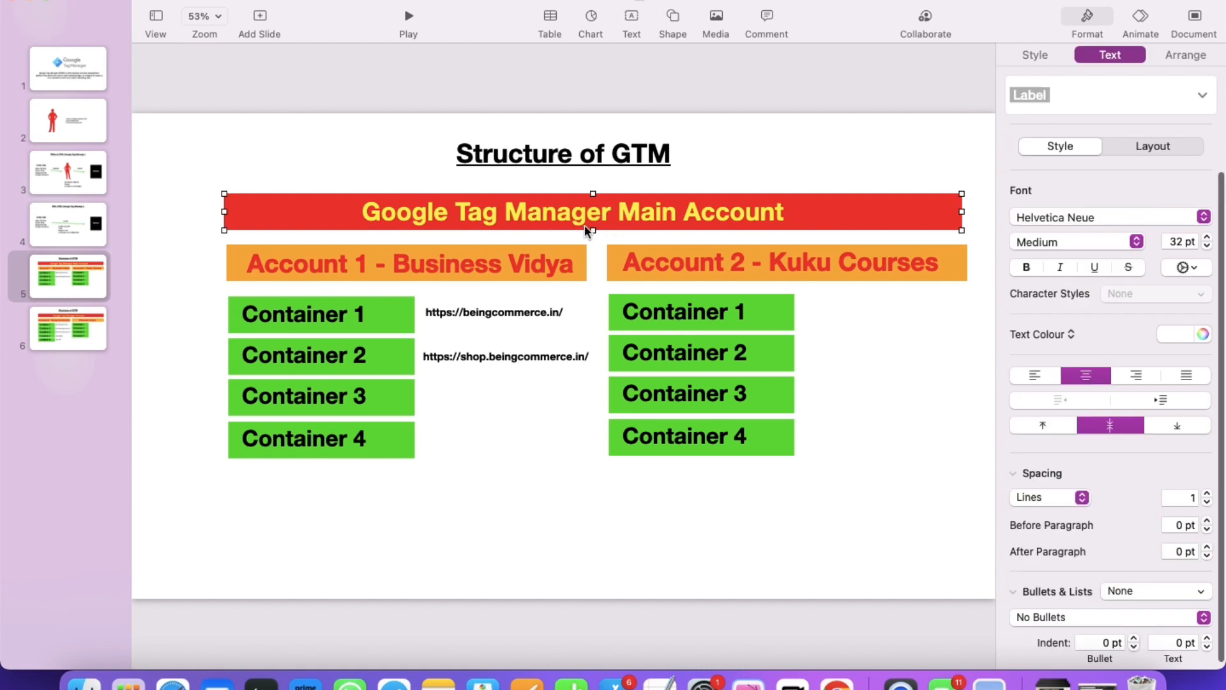
double_click(760, 216)
triple_click(756, 217)
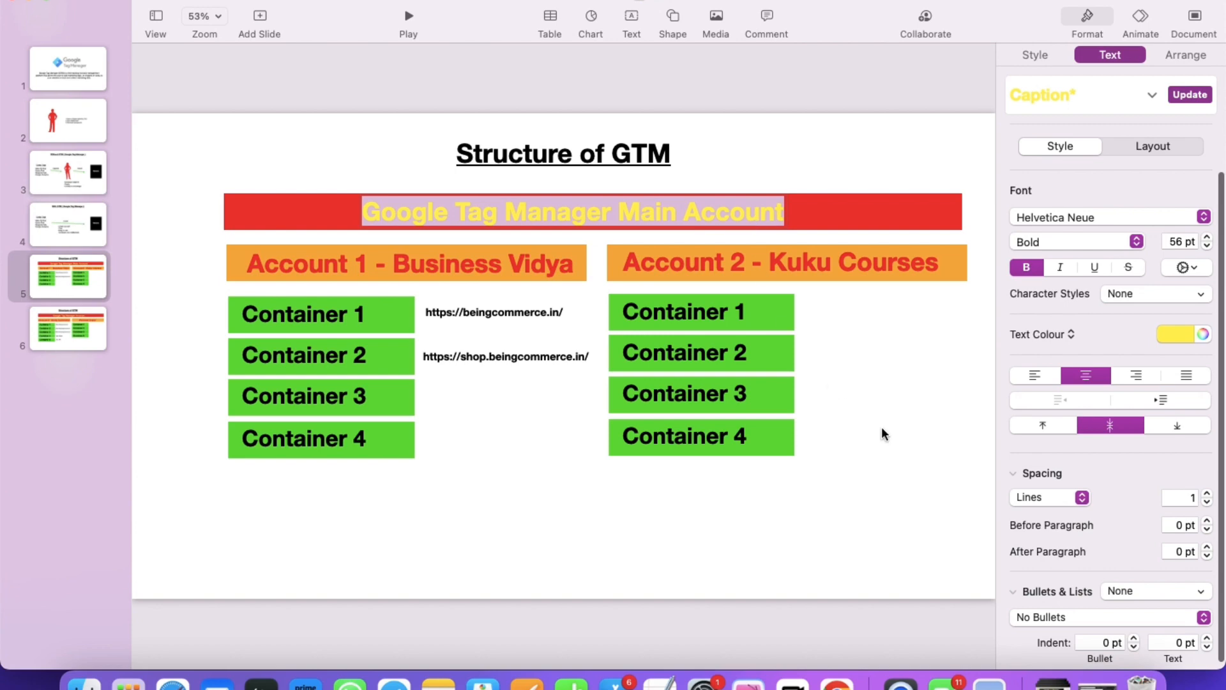
left_click(880, 427)
key("ctrl+Right")
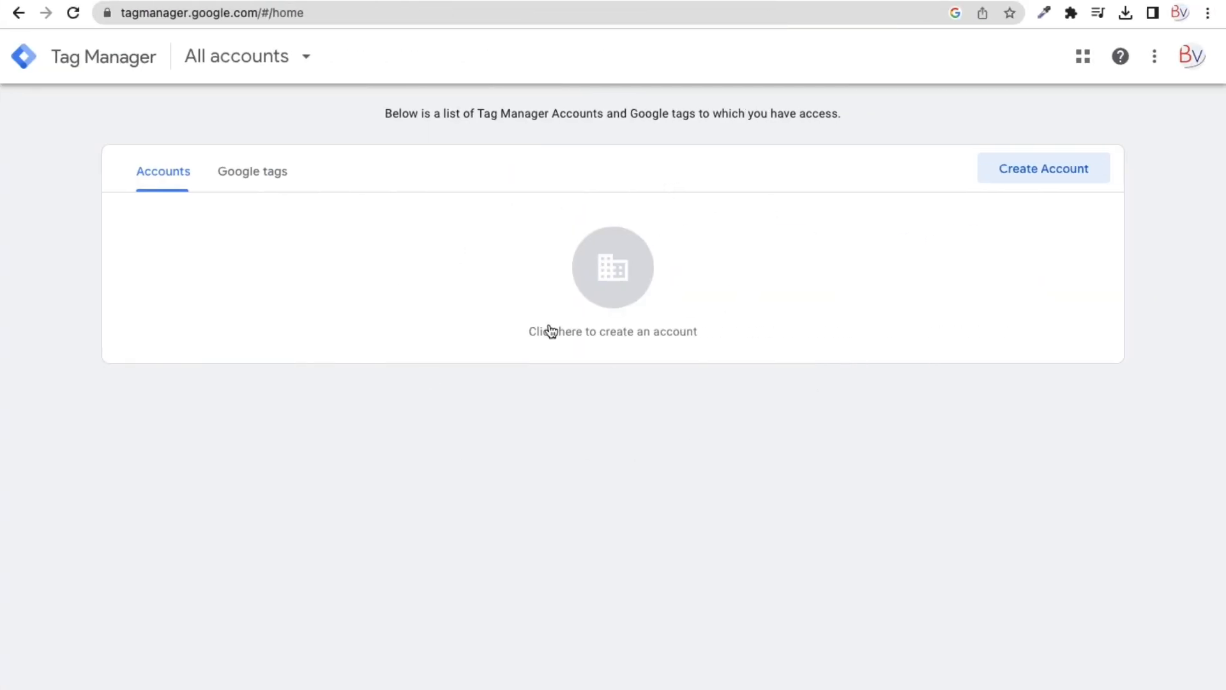
Step: Return to the Keynote slide and point out the Account 1 and Account 2 boxes, highlighting the name in "Account 1 - Business Vidya"
key("ctrl+Left")
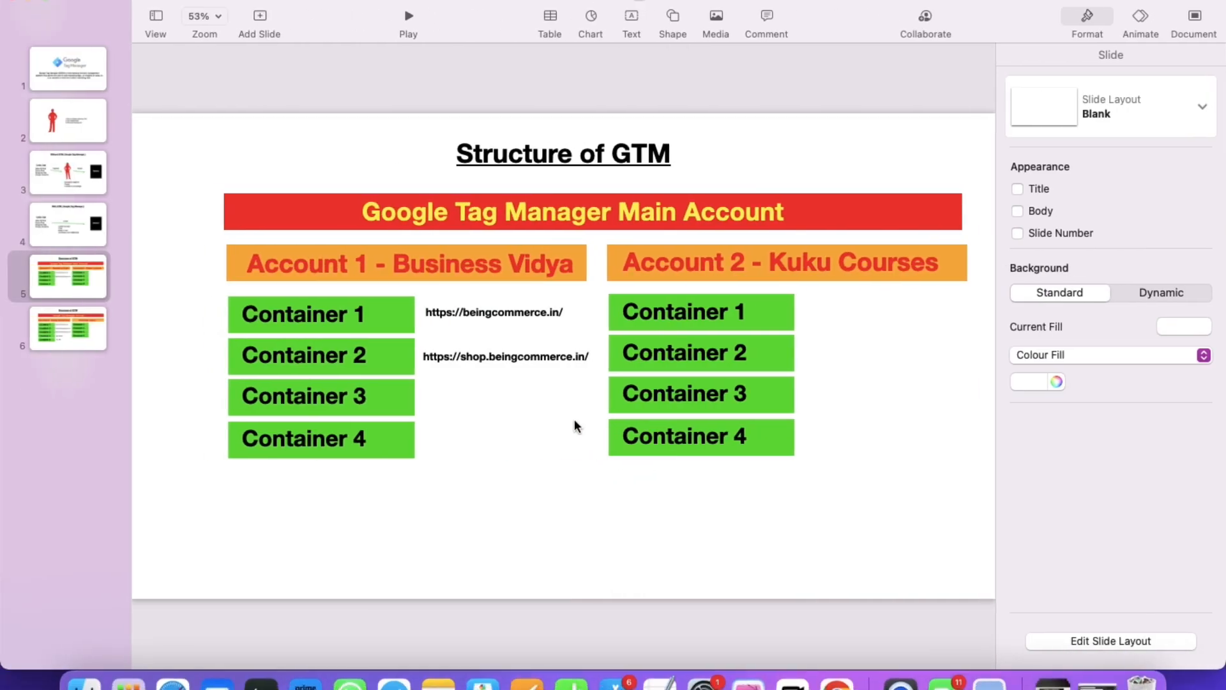
left_click(497, 265)
left_click(668, 261)
left_click(545, 261)
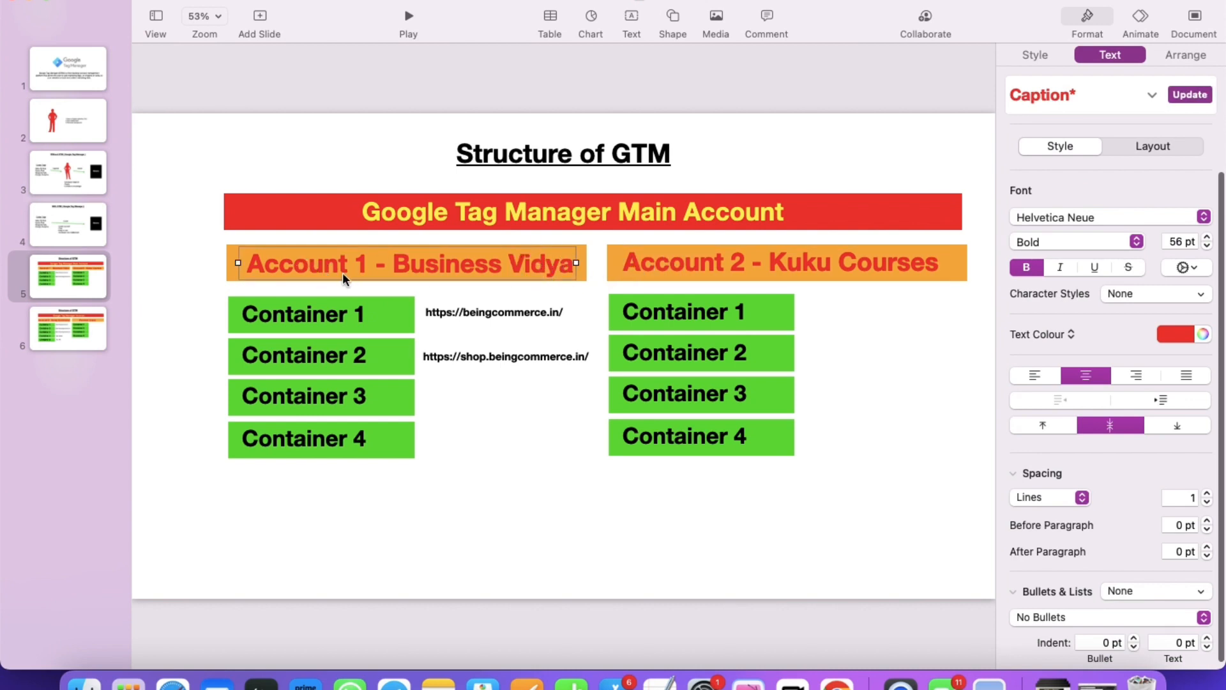
triple_click(436, 267)
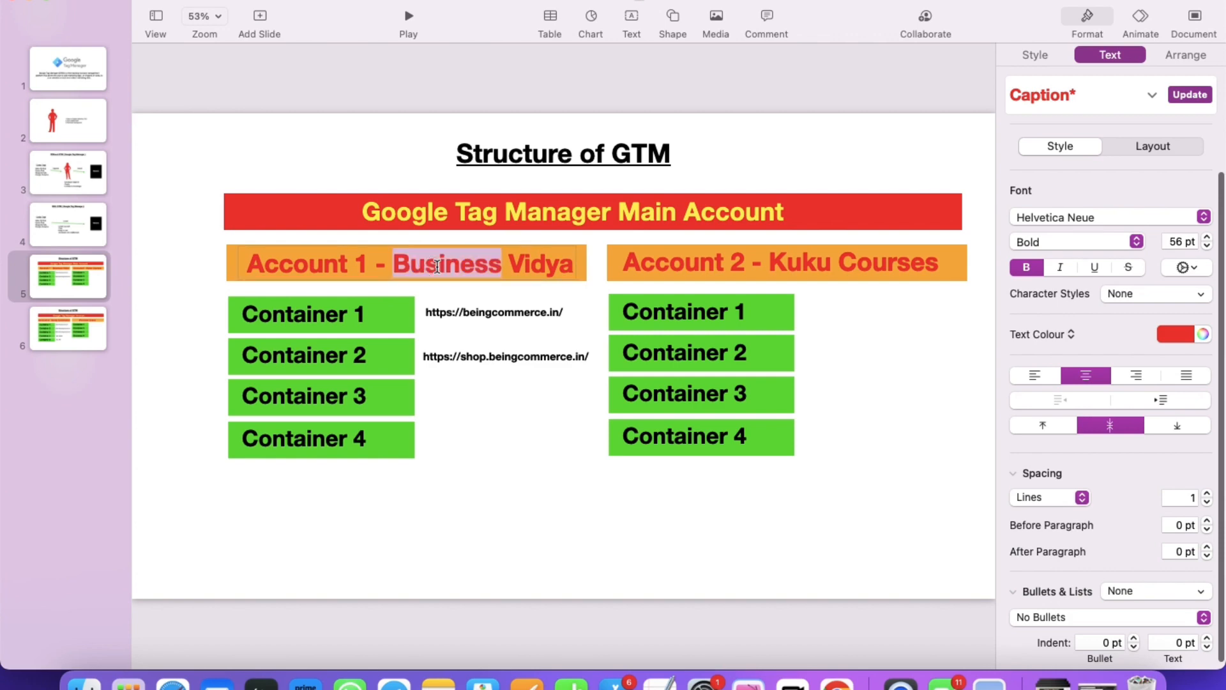
left_click(534, 453)
Step: Switch back to Tag Manager in Chrome and start a new account with the account name "Business Vidya"
key("ctrl+Right")
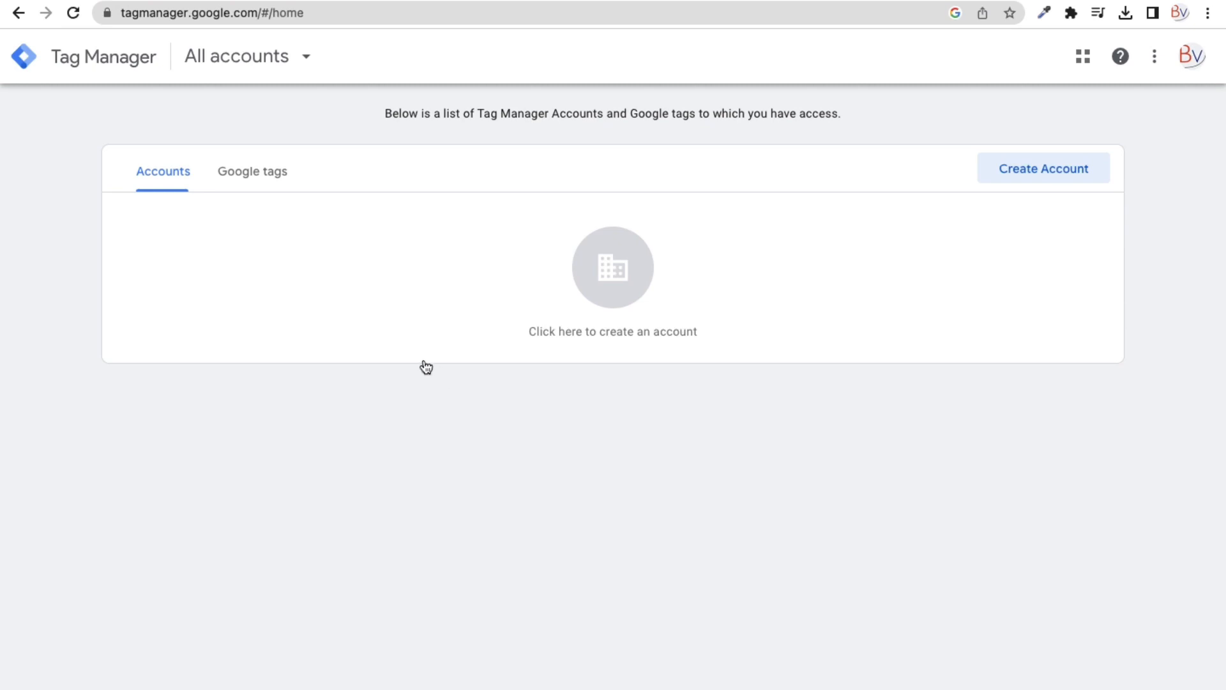
left_click(1028, 179)
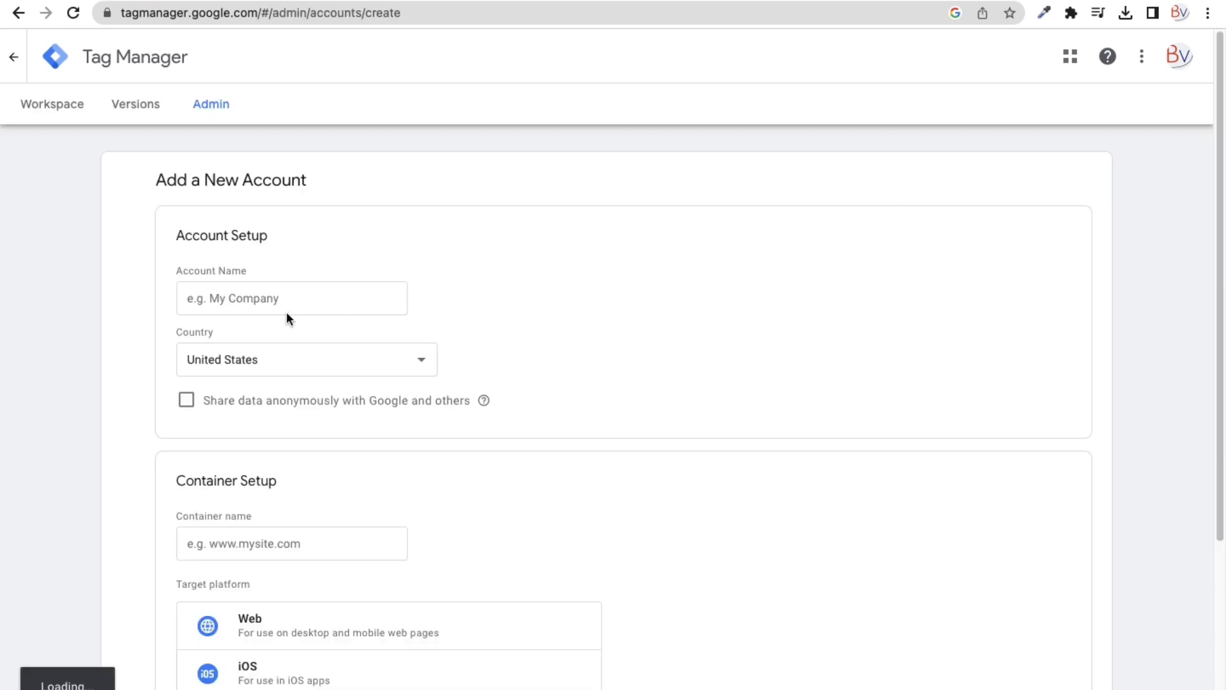
left_click(263, 304)
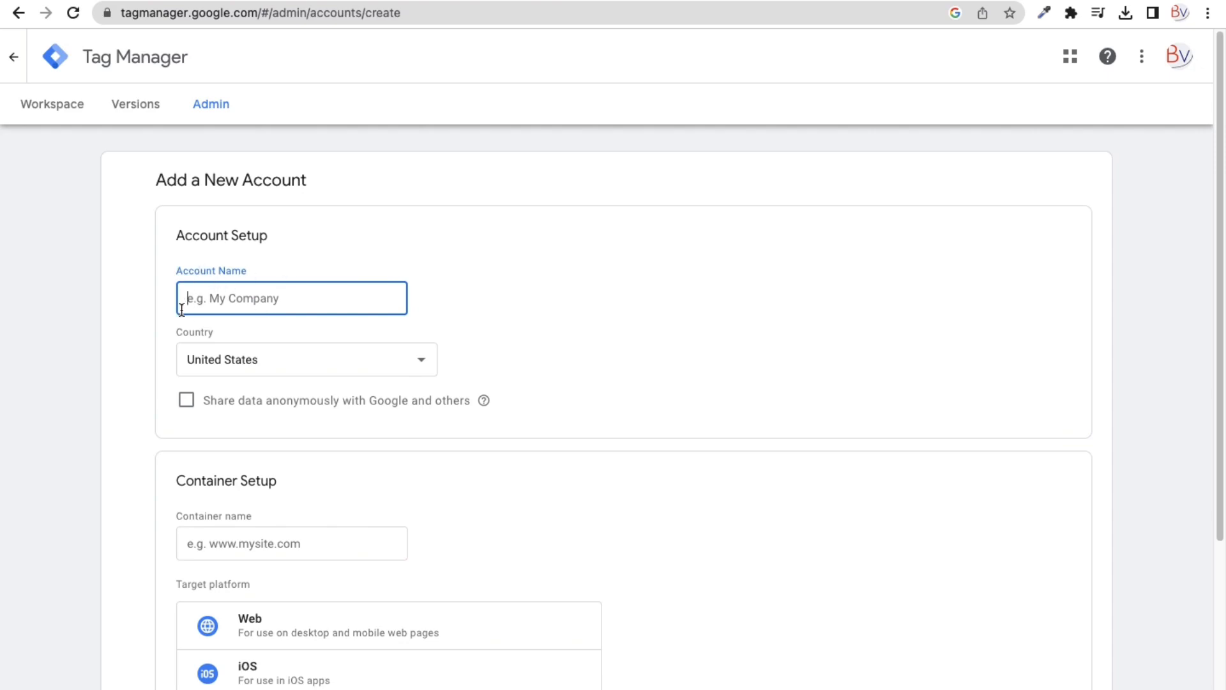
scroll(238, 306, "up", 5)
scroll(228, 289, "down", 5)
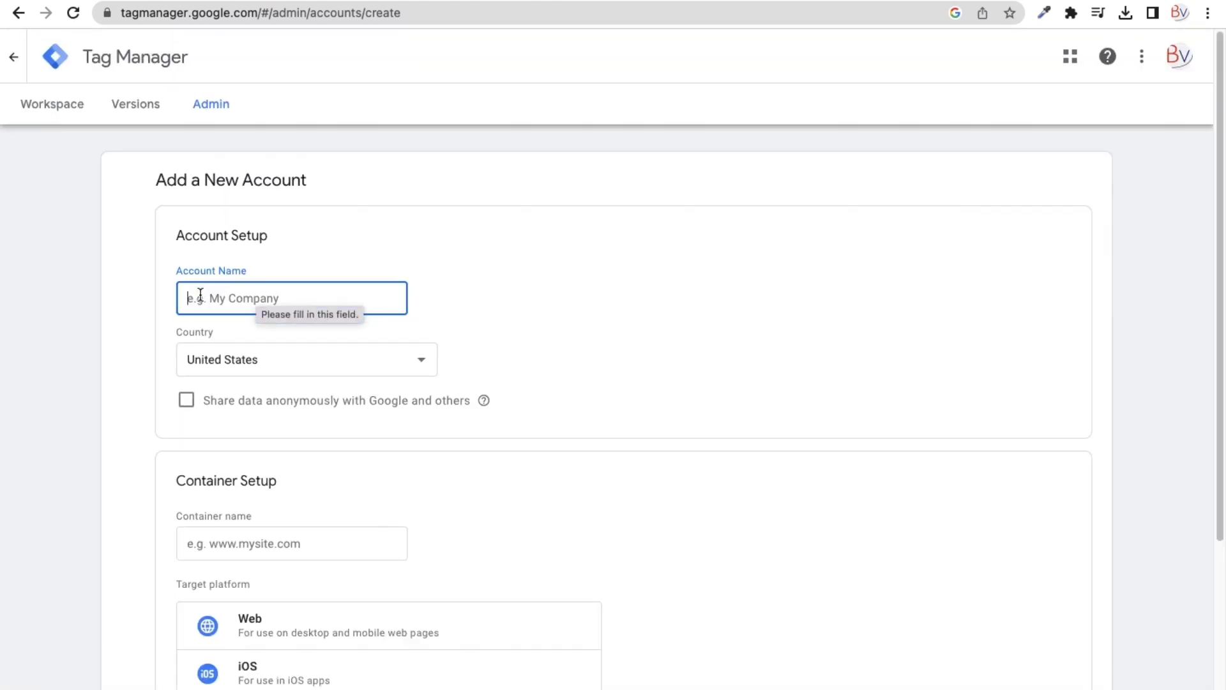
type("Business Vidya")
left_click(115, 320)
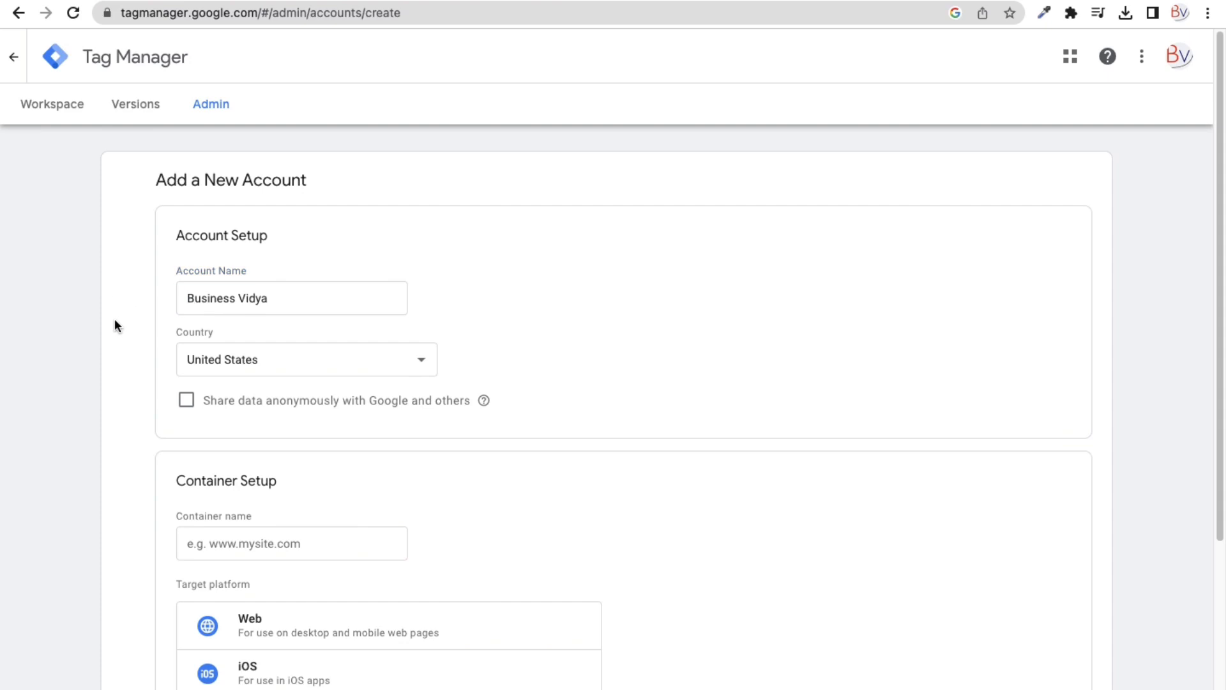
Step: Set the new account's country to India
scroll(396, 415, "down", 2)
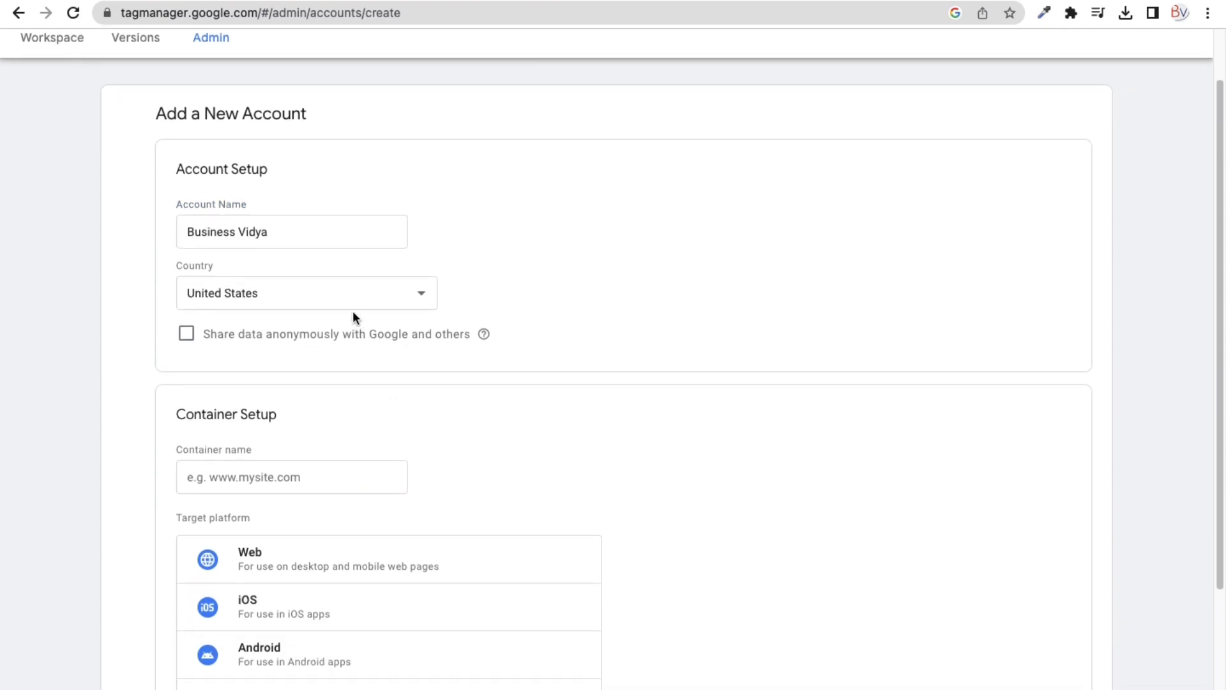
left_click(419, 294)
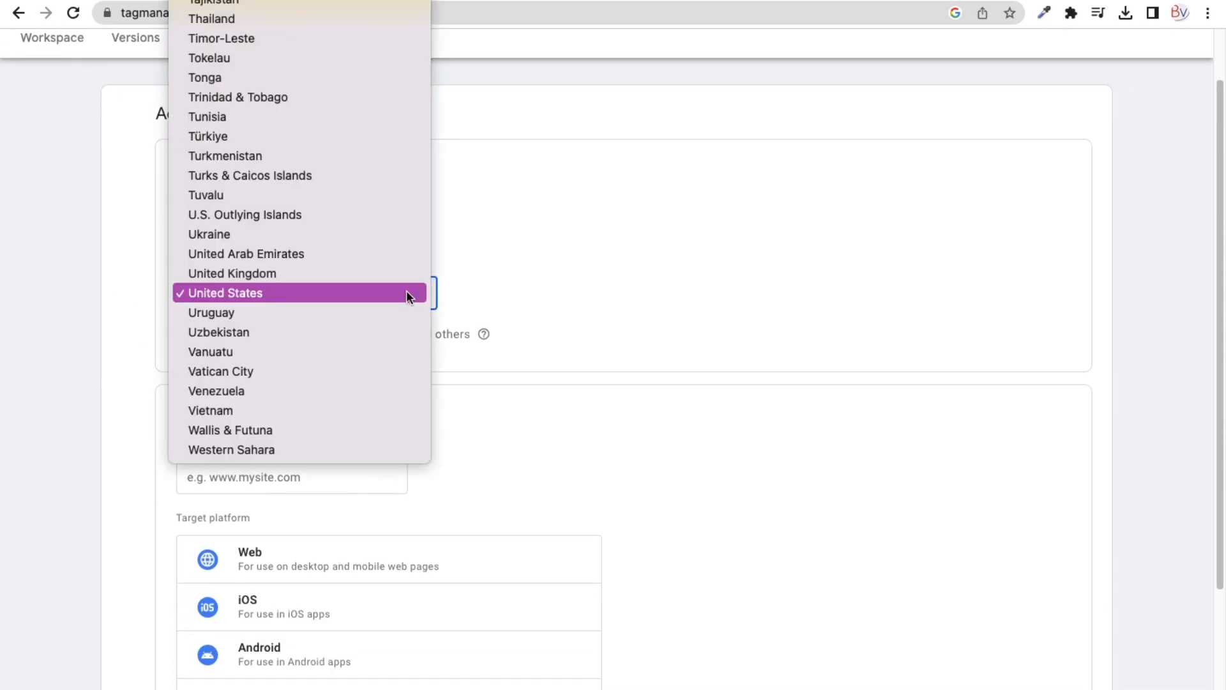
scroll(405, 292, "up", 5)
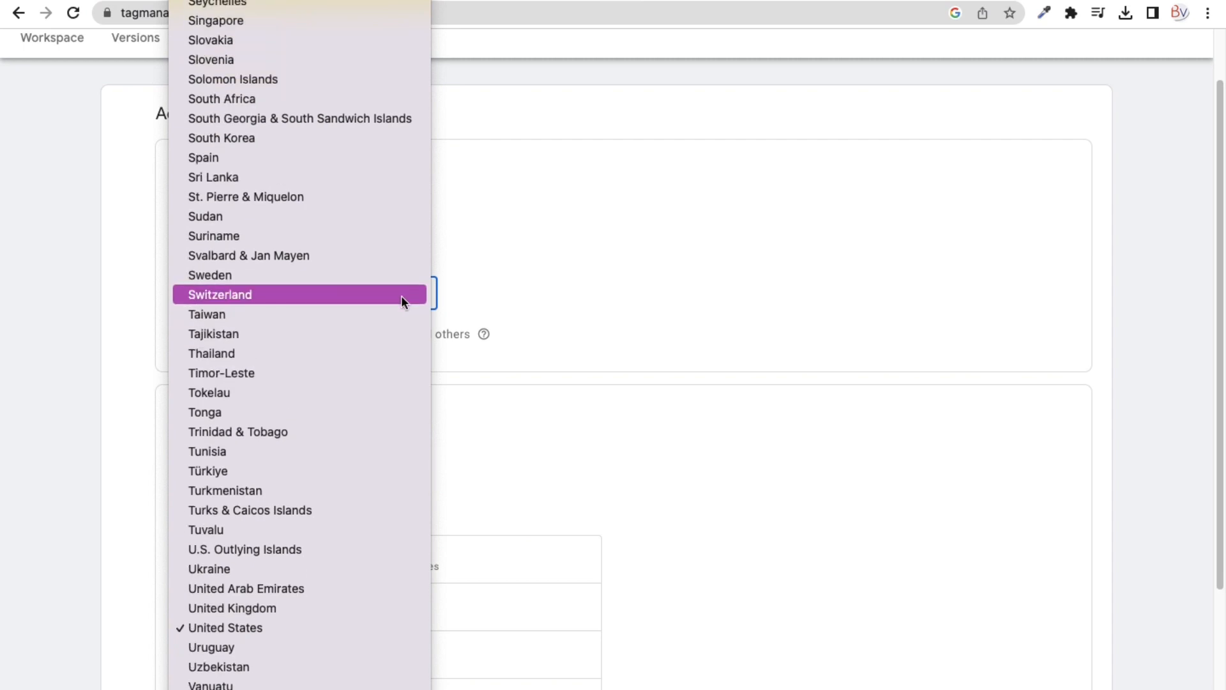
scroll(401, 297, "up", 7)
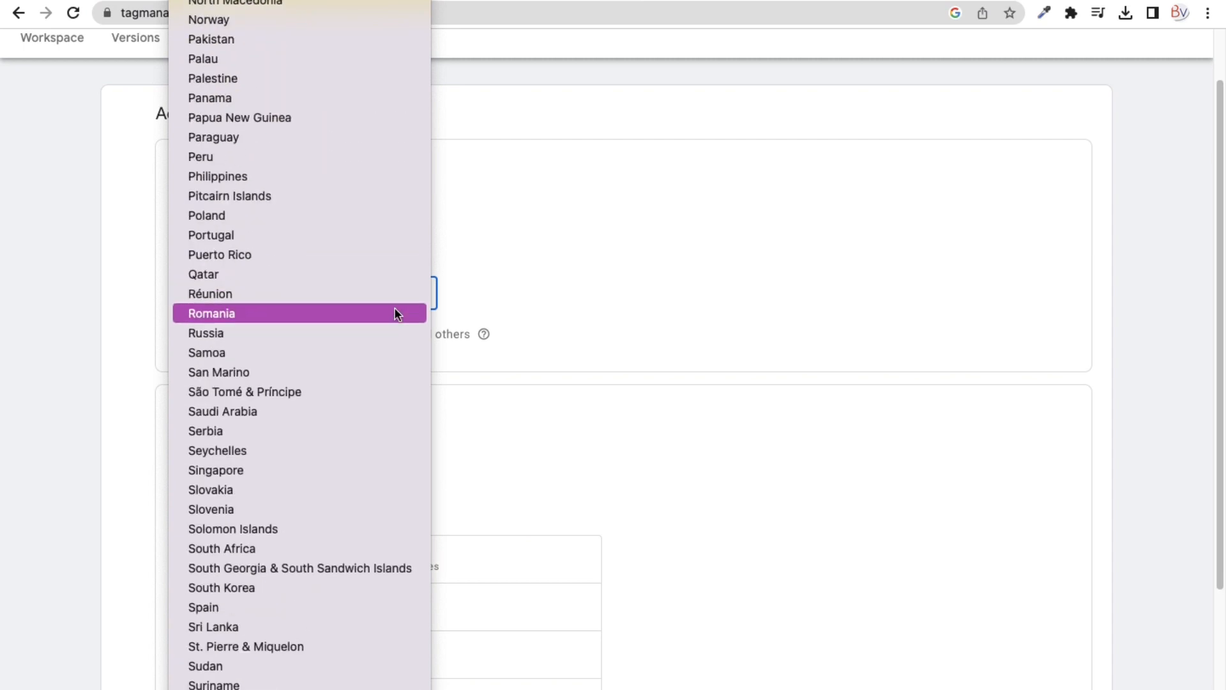
scroll(392, 309, "up", 5)
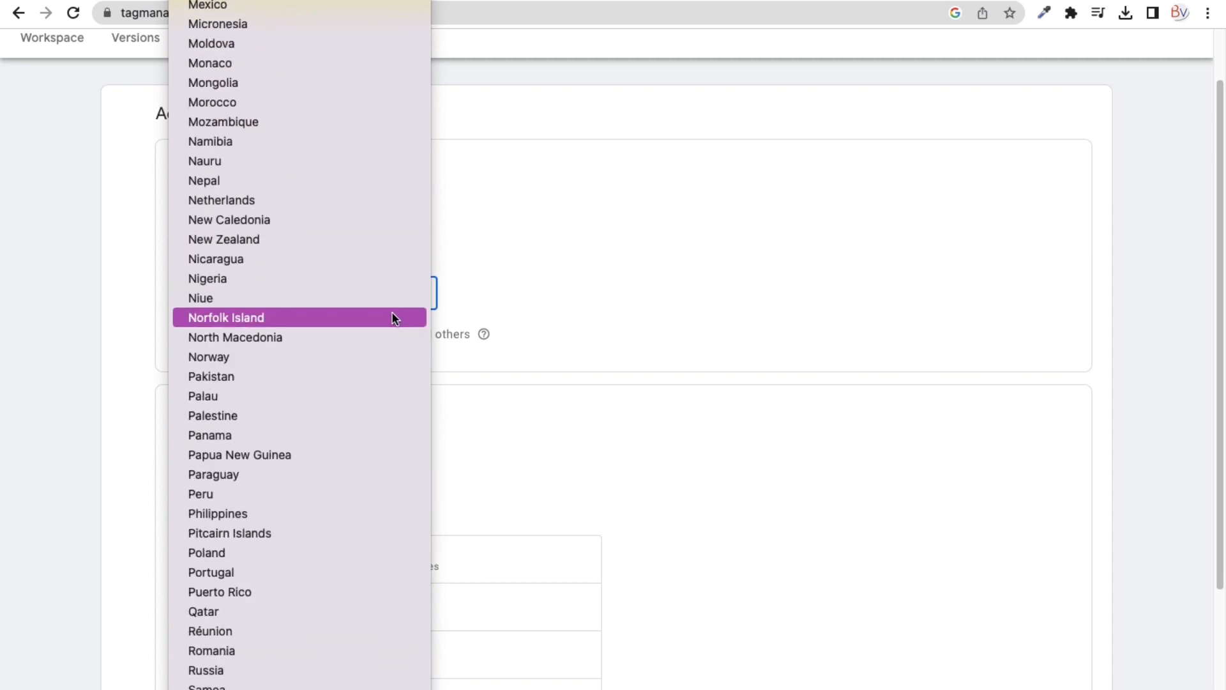
scroll(392, 310, "up", 5)
scroll(390, 314, "up", 6)
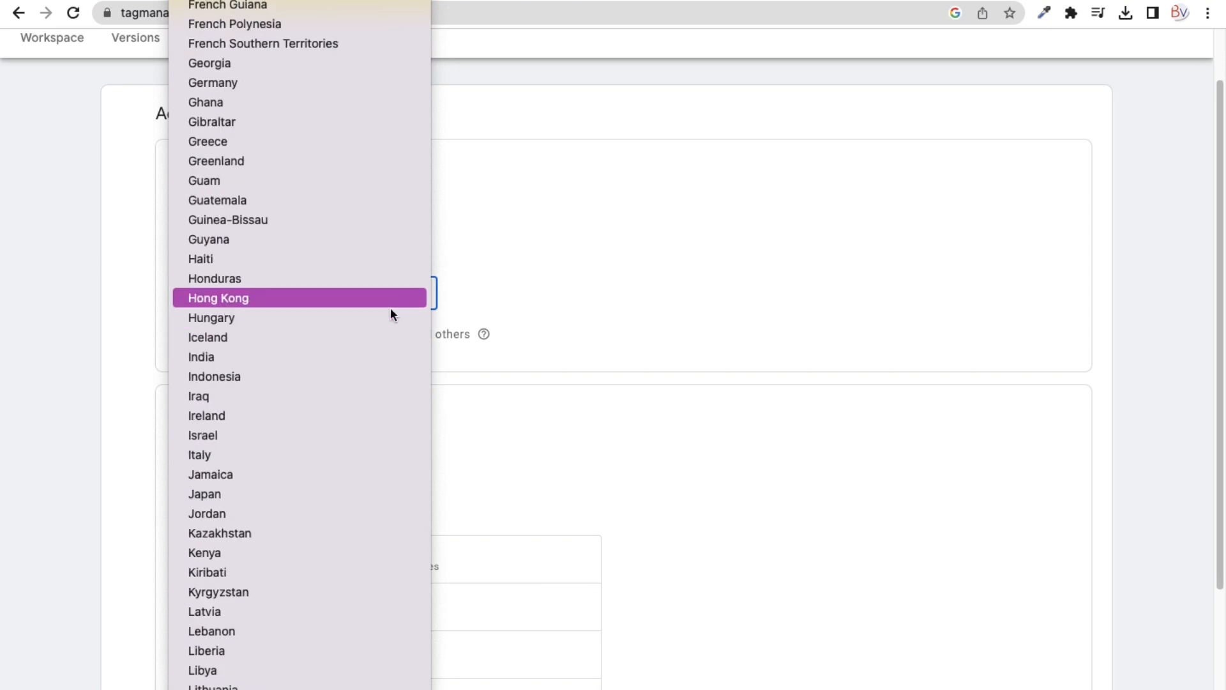
left_click(358, 357)
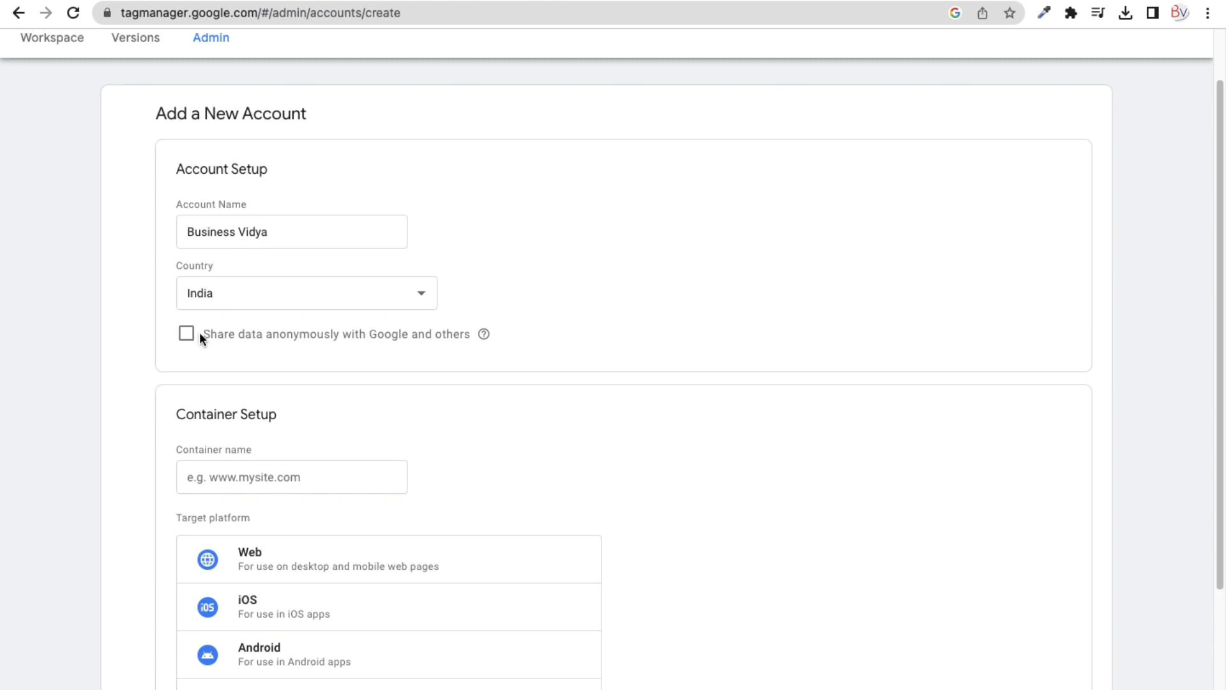
Step: Enable "Share data anonymously with Google and others" for the account and read the option's help text
scroll(214, 336, "up", 5)
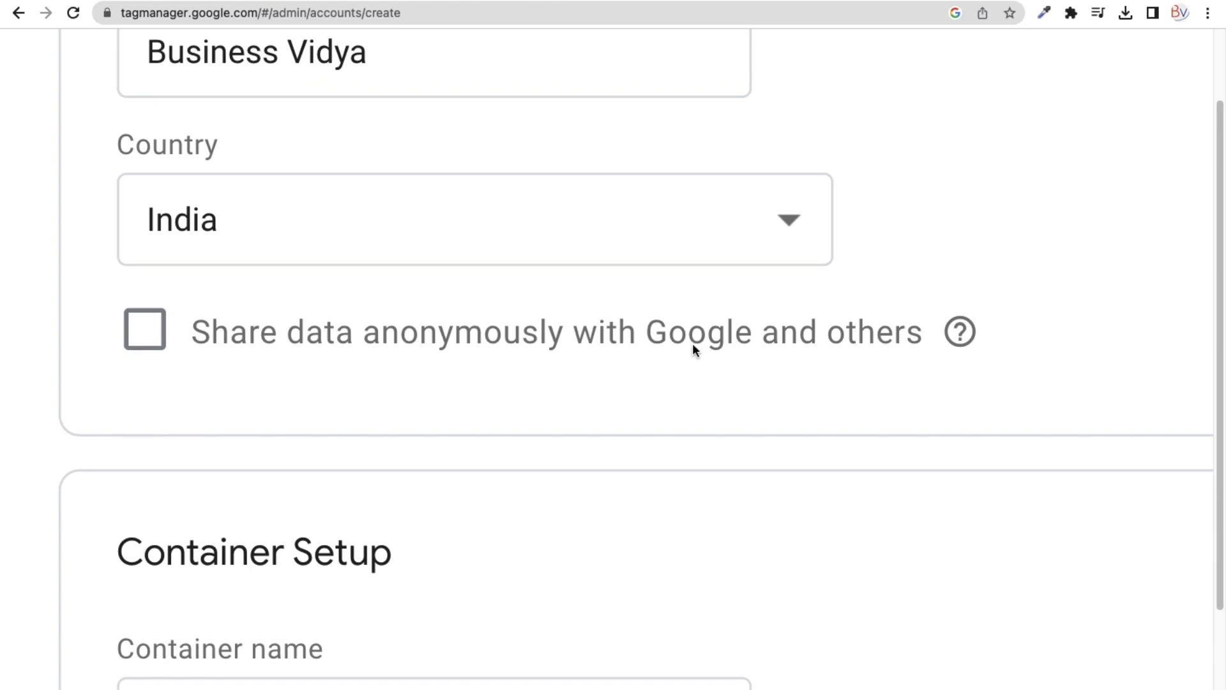
left_click(146, 346)
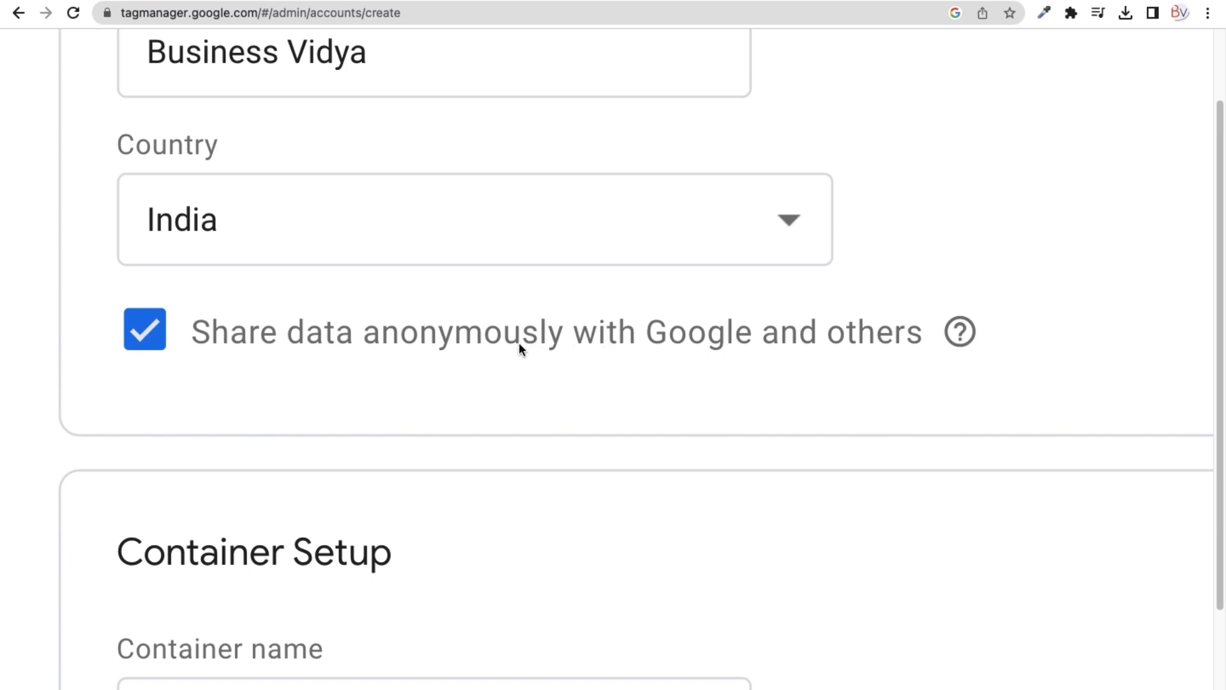
scroll(517, 343, "down", 5)
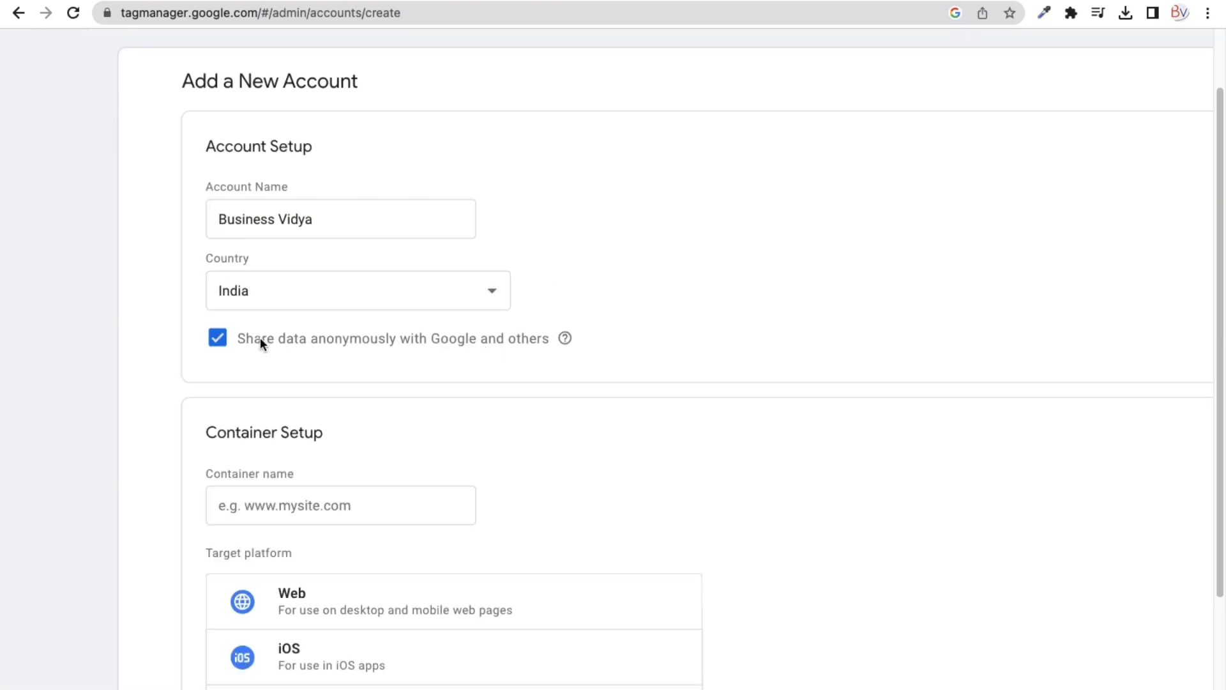
left_click(218, 344)
left_click(222, 347)
mouse_move(565, 339)
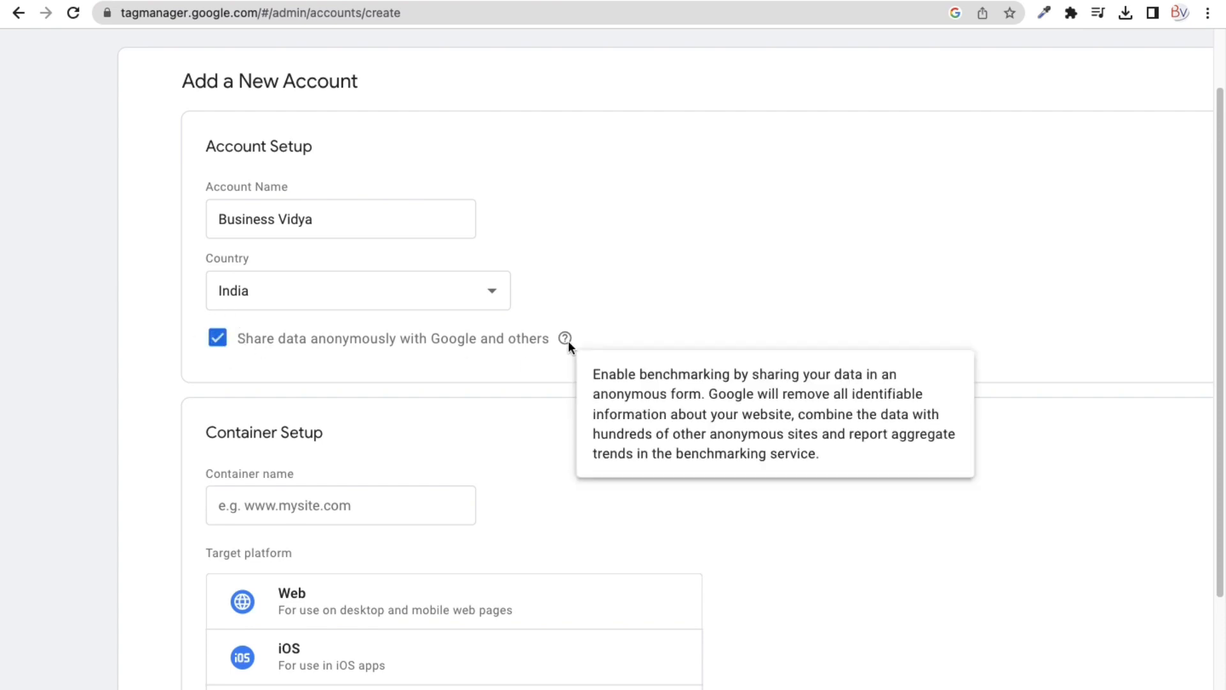
scroll(631, 347, "down", 1)
scroll(630, 349, "up", 1)
Step: Highlight the account name and the Container Setup heading, comparing them with the Account 1 and Container 1 boxes on the Keynote slide
left_click(369, 200)
left_click_drag(182, 205, 208, 191)
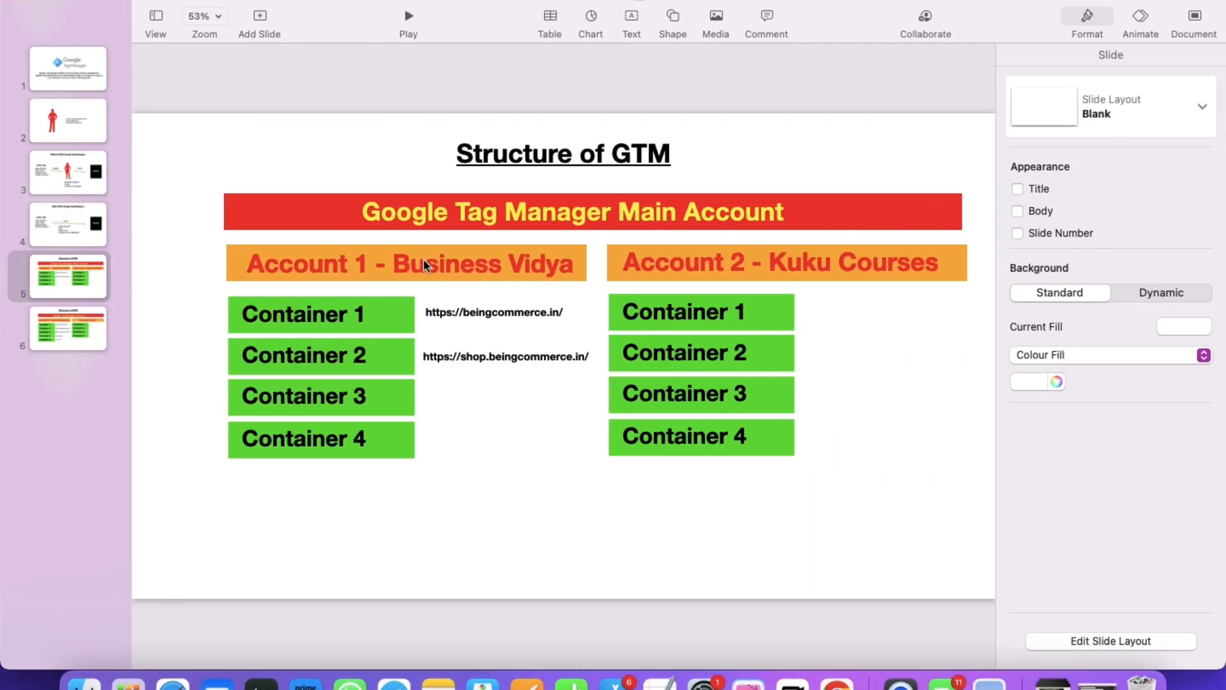
left_click(424, 259)
double_click(403, 265)
left_click_drag(403, 265, 575, 265)
left_click(333, 323)
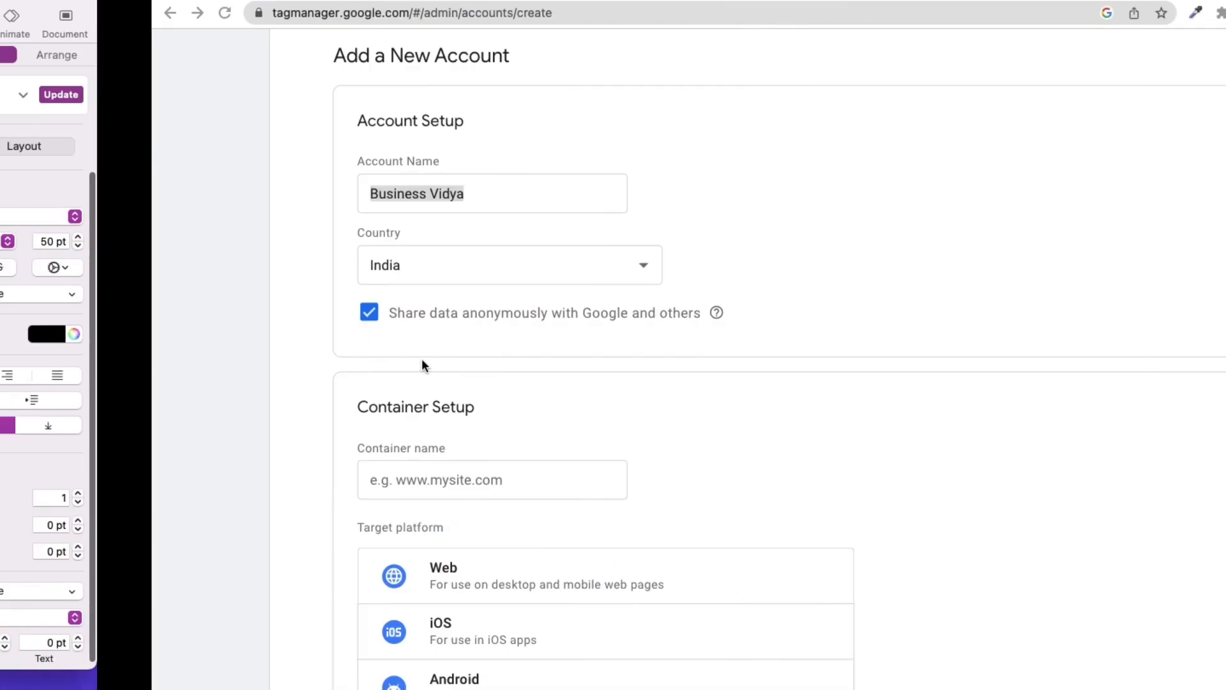
left_click(146, 391)
left_click_drag(206, 406, 313, 410)
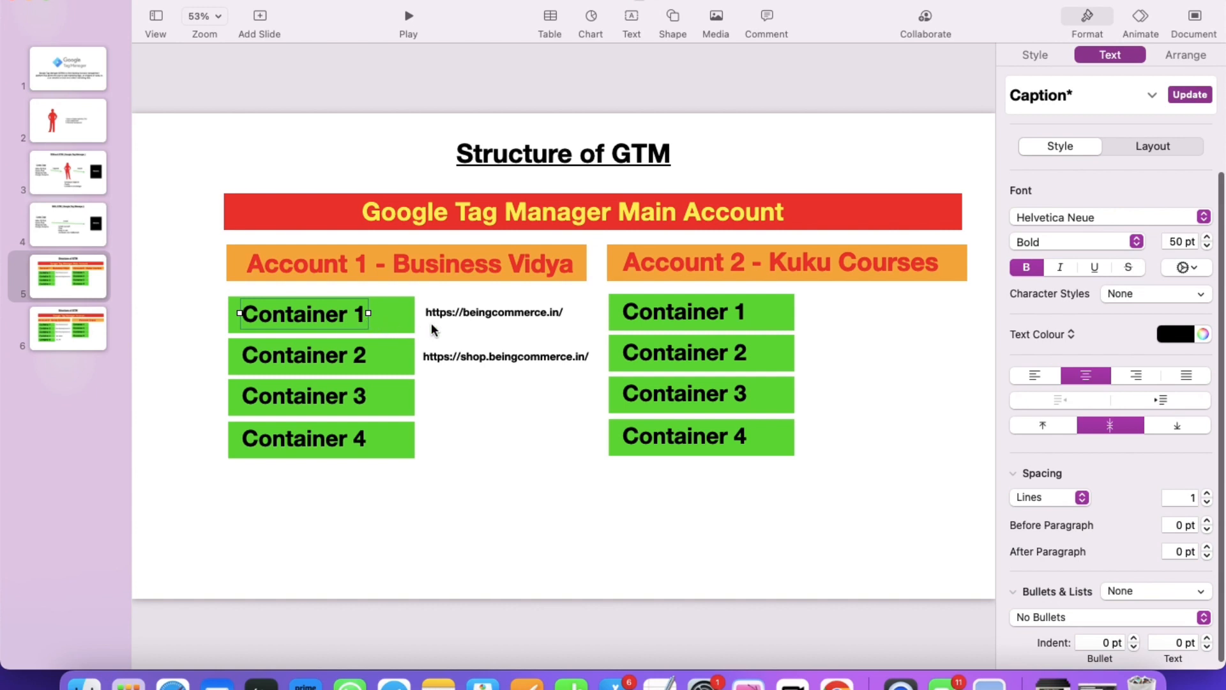
double_click(469, 313)
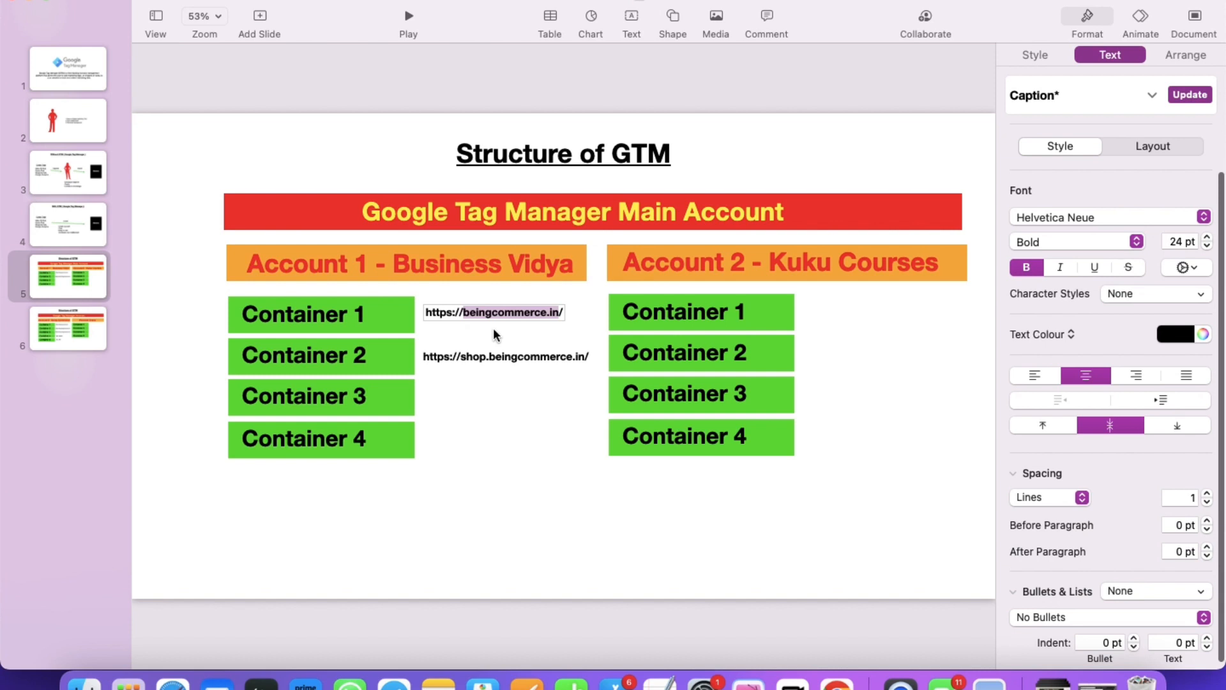
type("usiness")
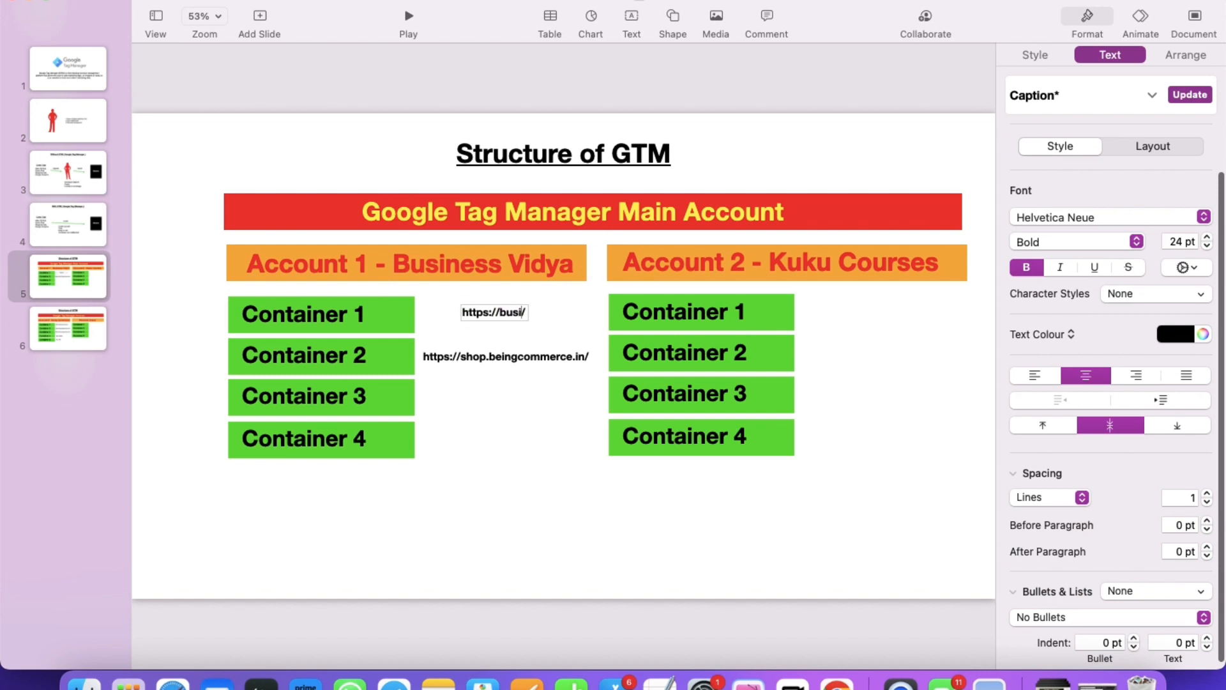
type("vidya.c")
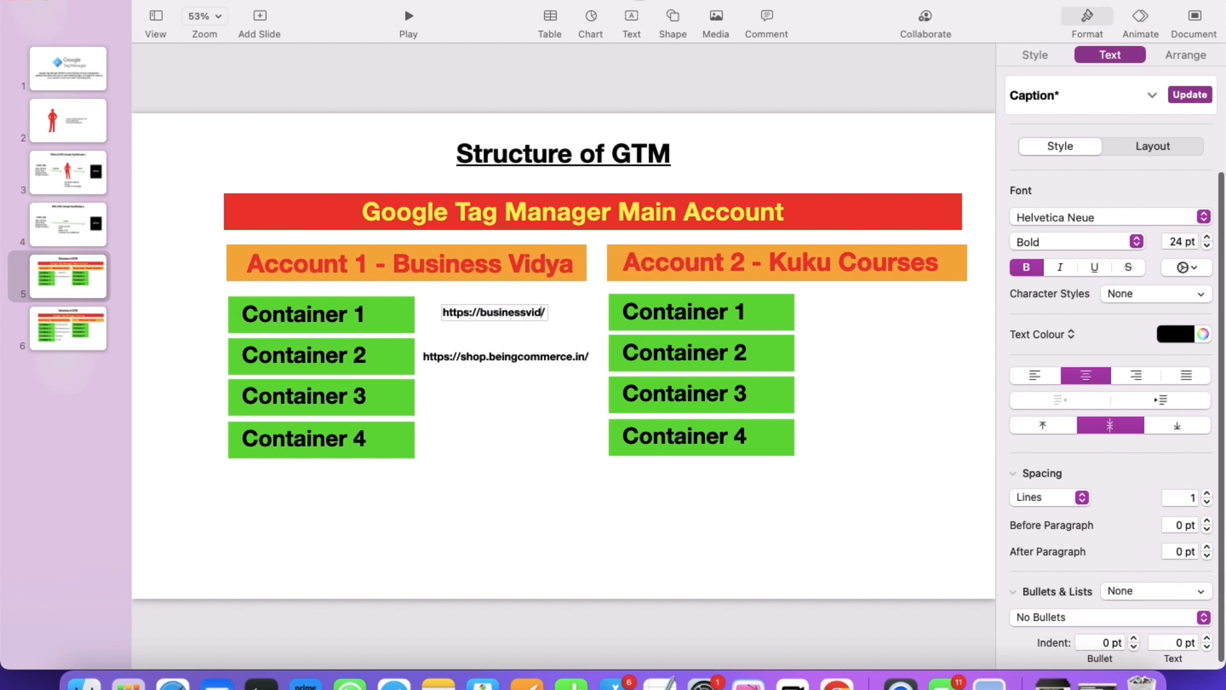
type("o.")
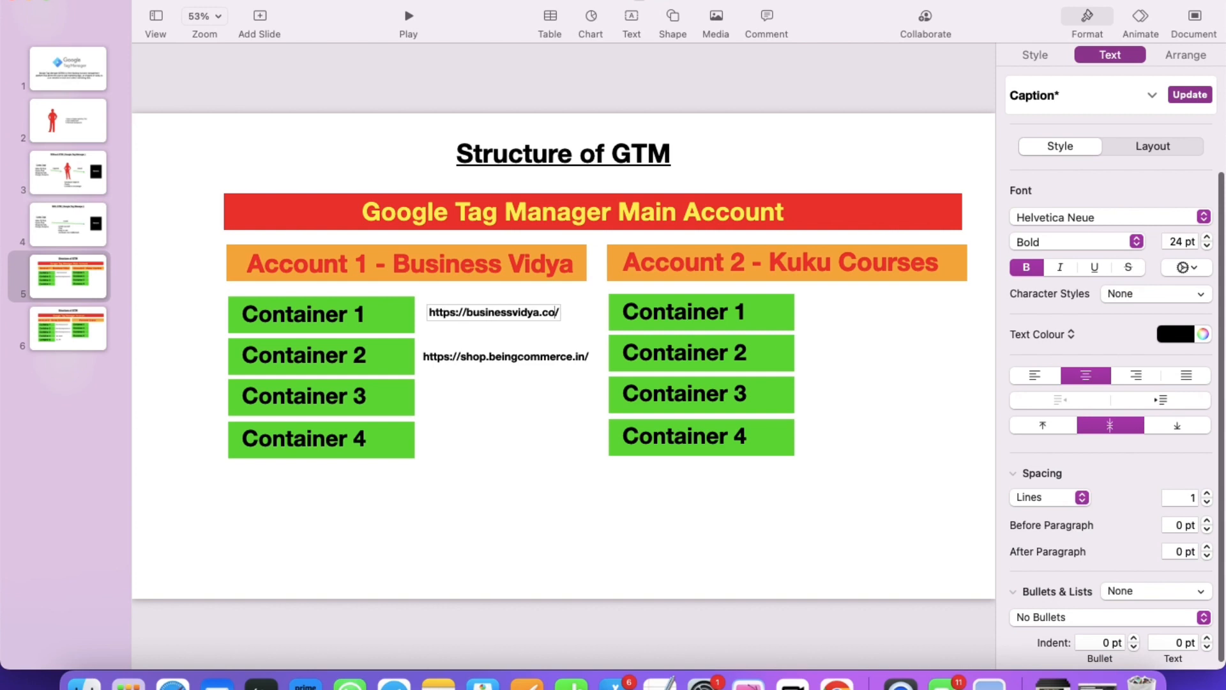
type("in")
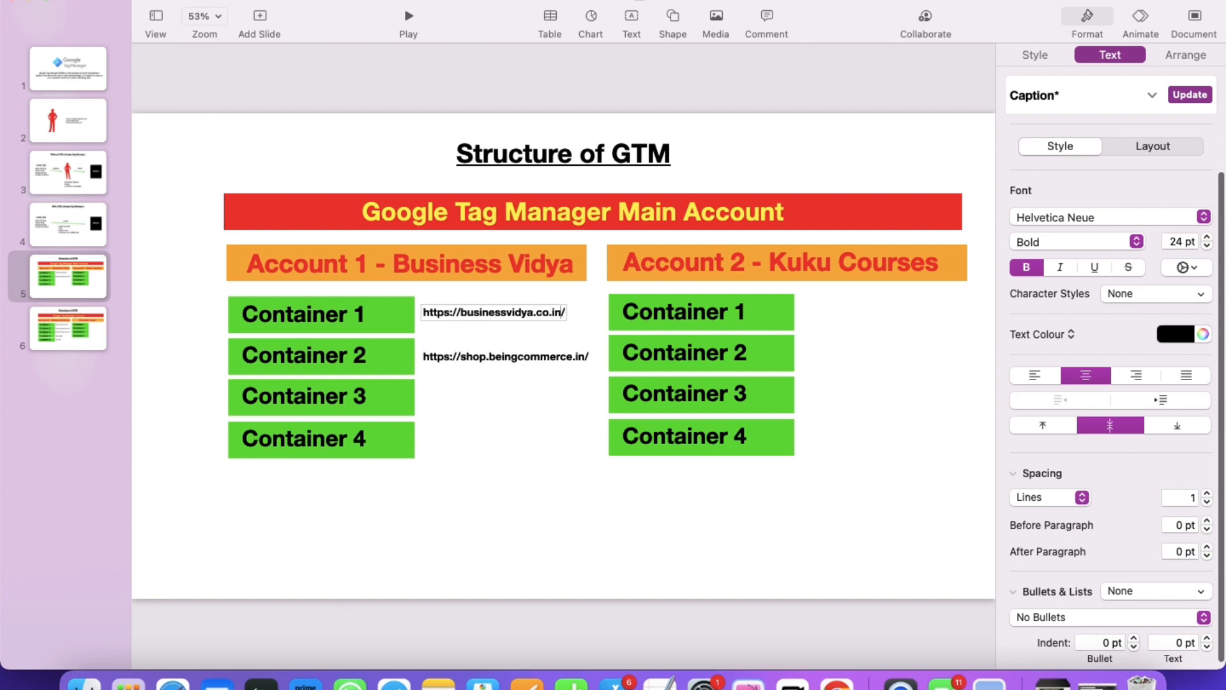
left_click(518, 330)
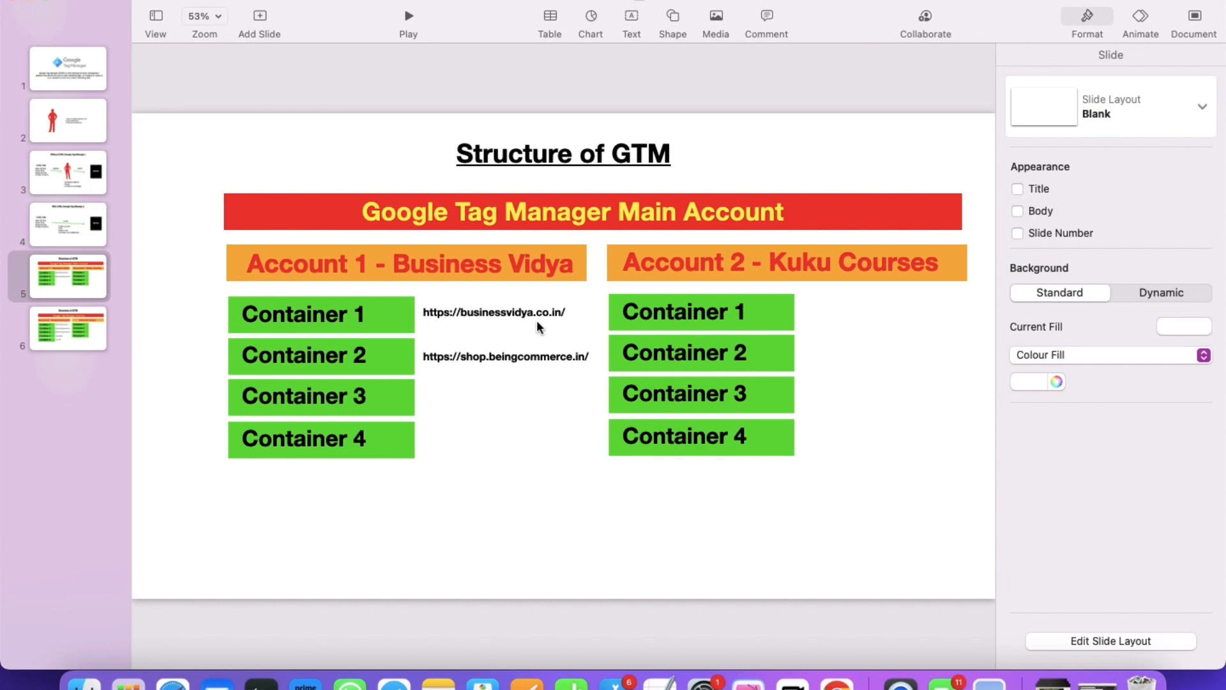
left_click(520, 312)
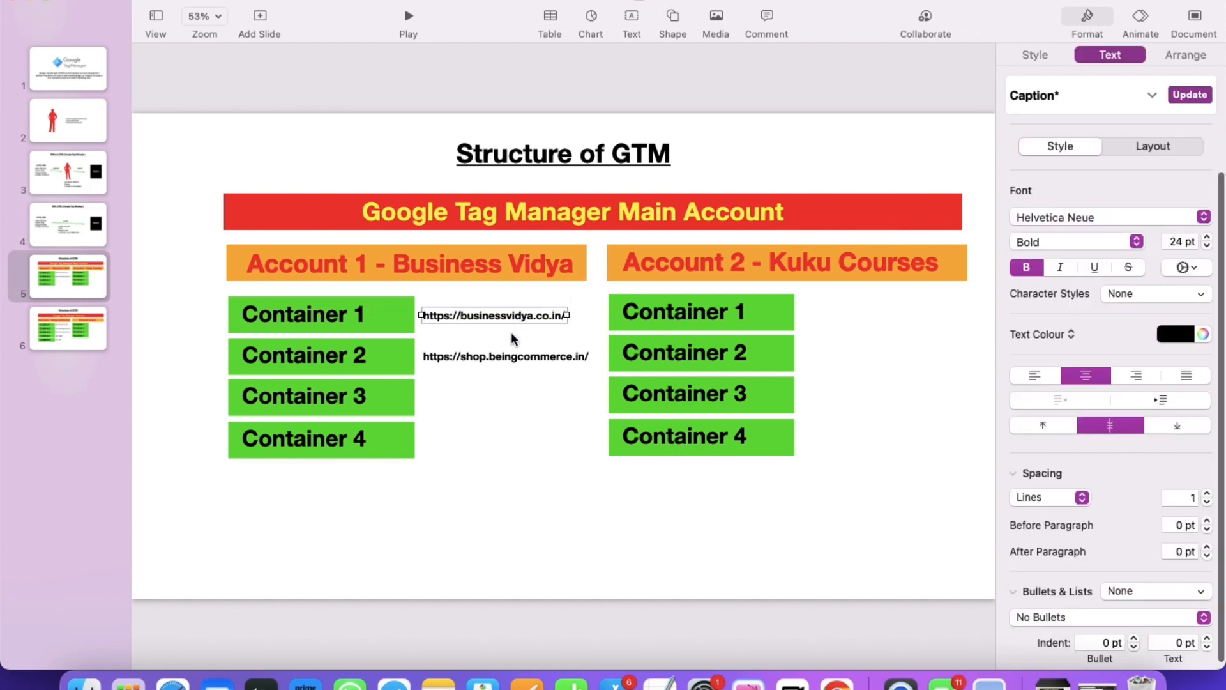
left_click(498, 414)
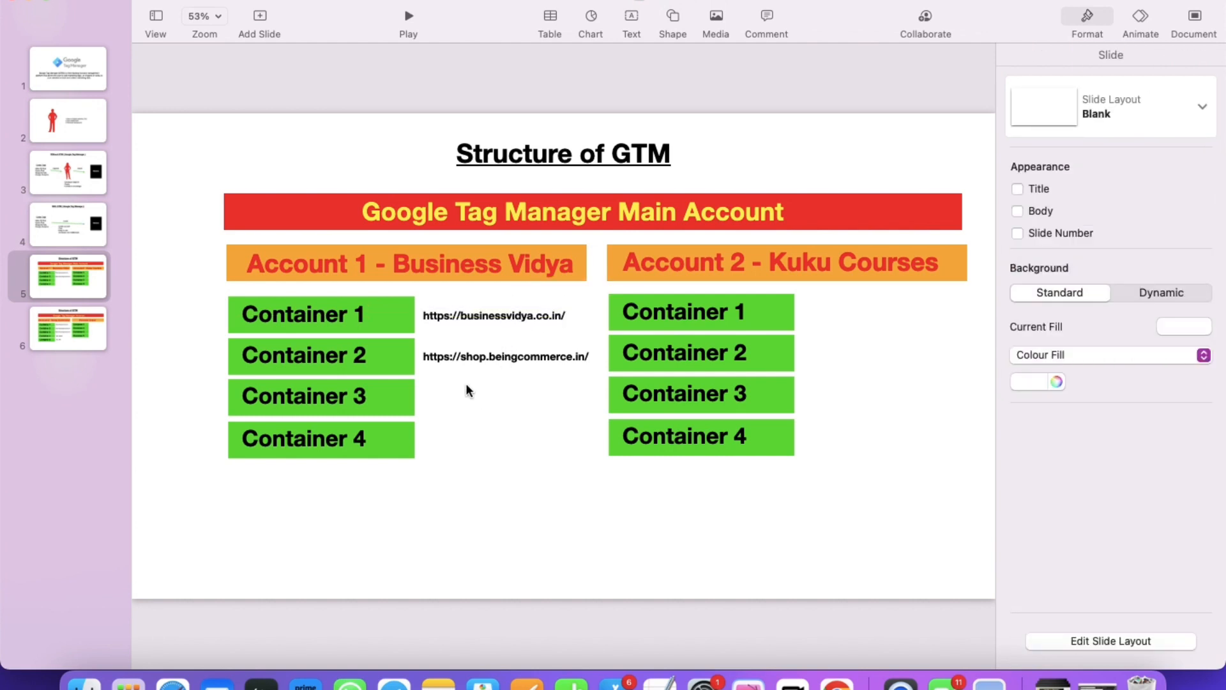
Step: Switch to the businessvidya.co.in site in Chrome and highlight its heading and address, relating them to Account 1 and Container 1 on the slide
left_click(493, 274)
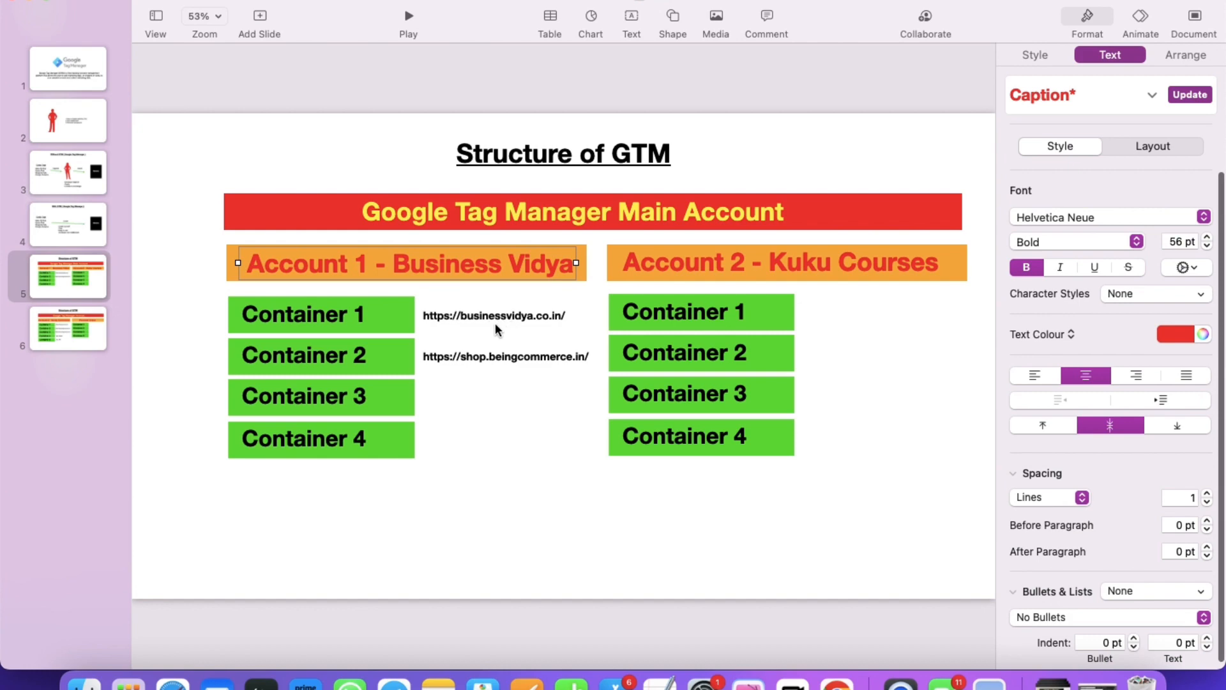
key("ctrl+Right")
key("ctrl+Tab")
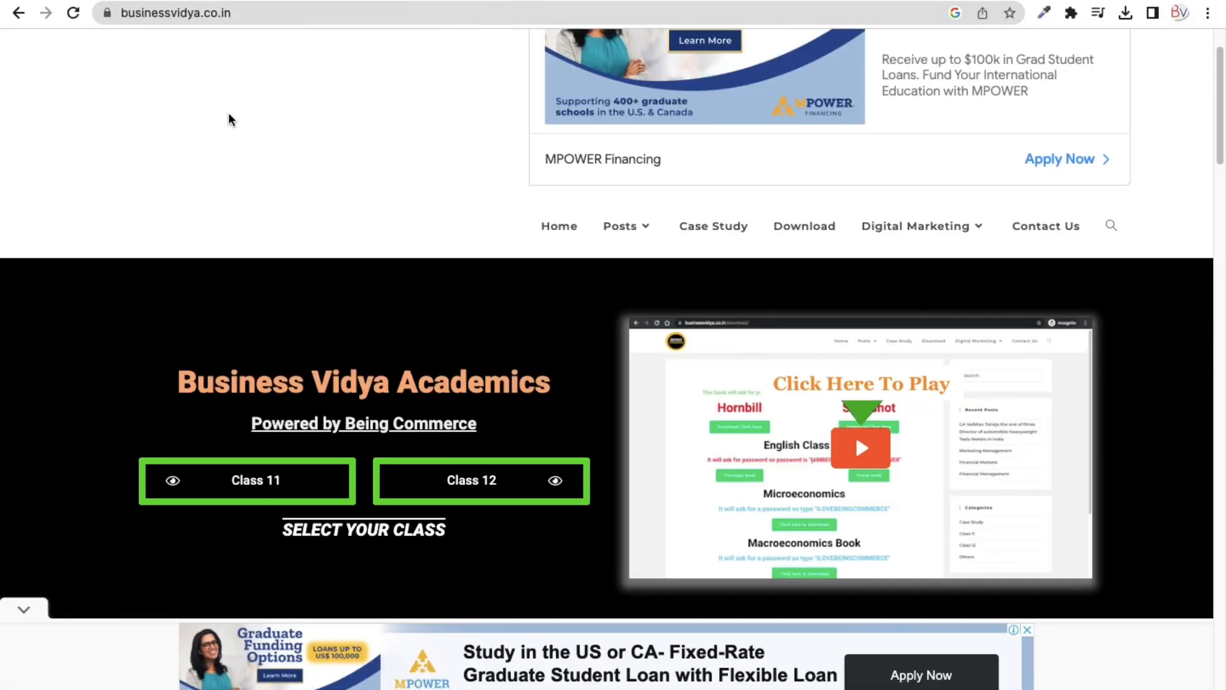
triple_click(374, 386)
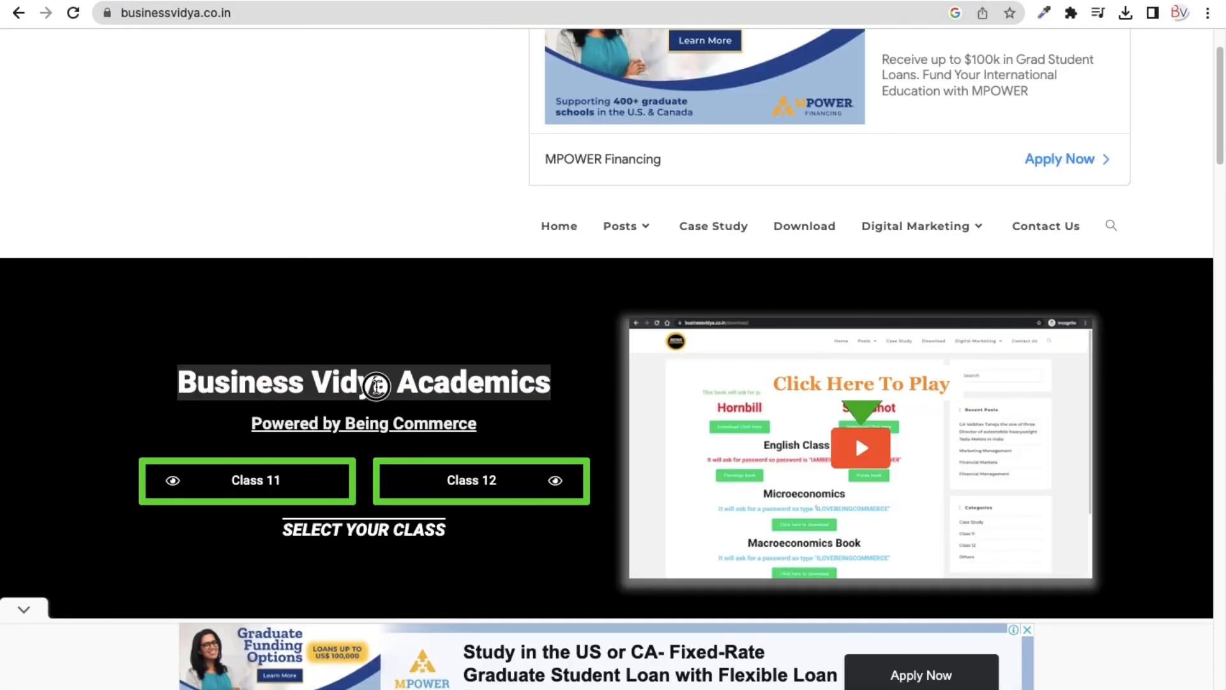
left_click(374, 387)
left_click(267, 13)
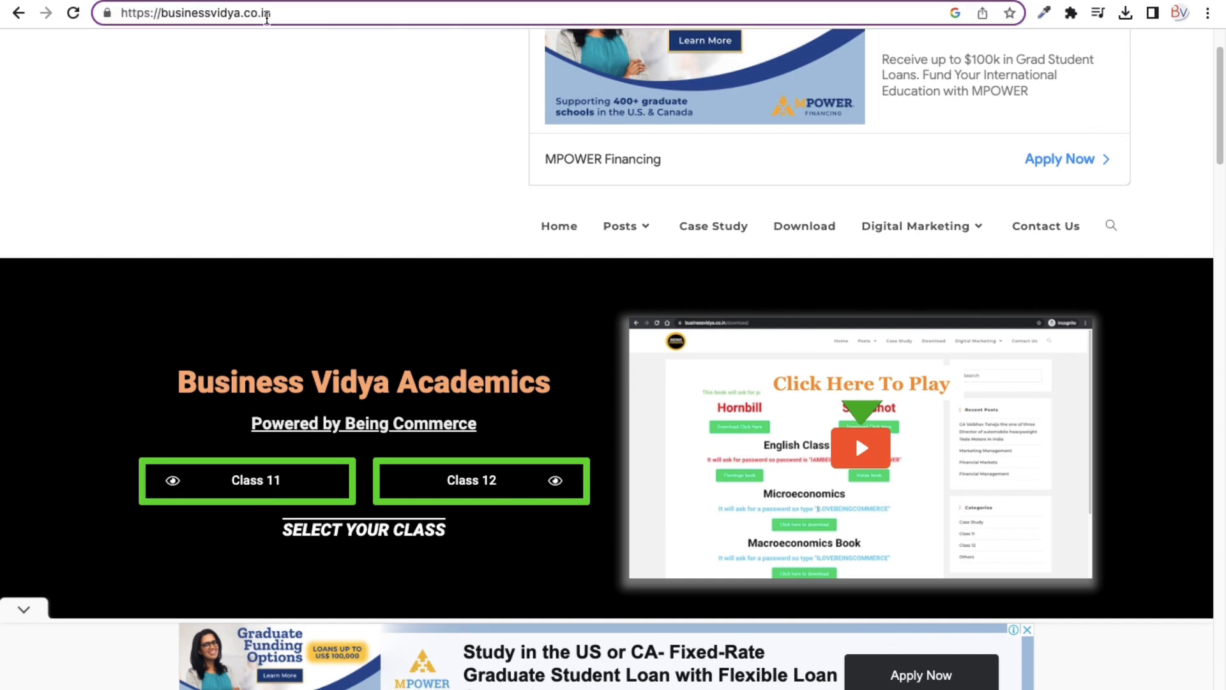
left_click(283, 305)
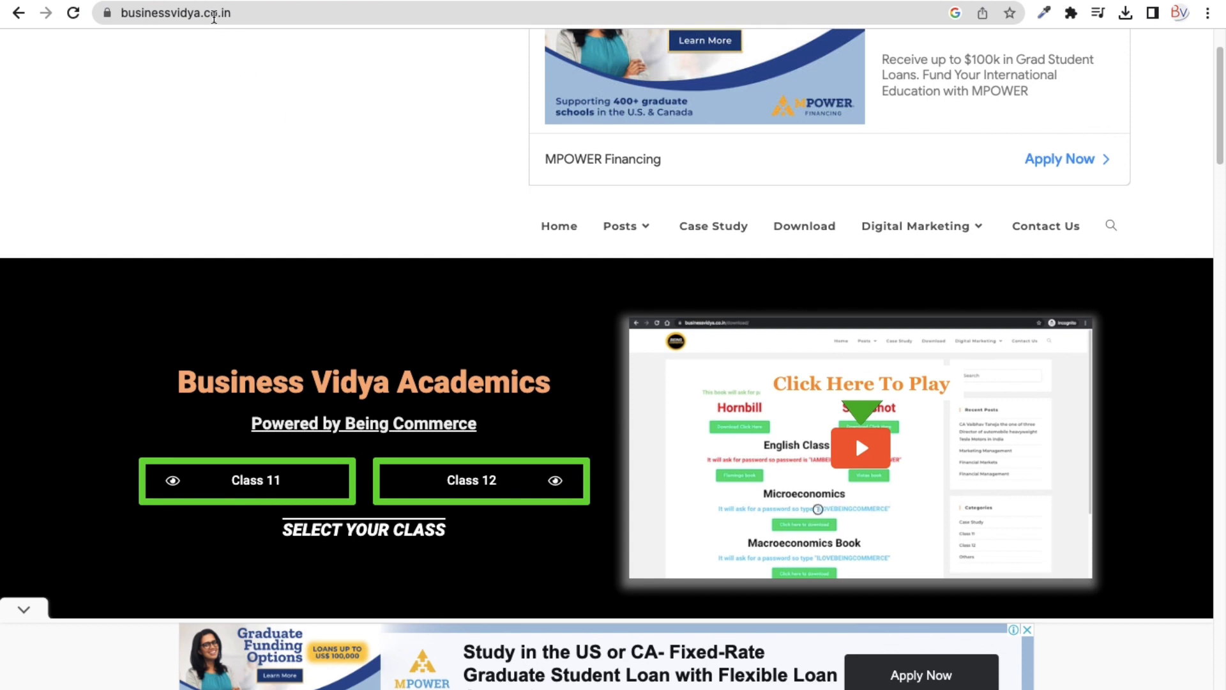
left_click(277, 14)
left_click_drag(285, 14, 167, 14)
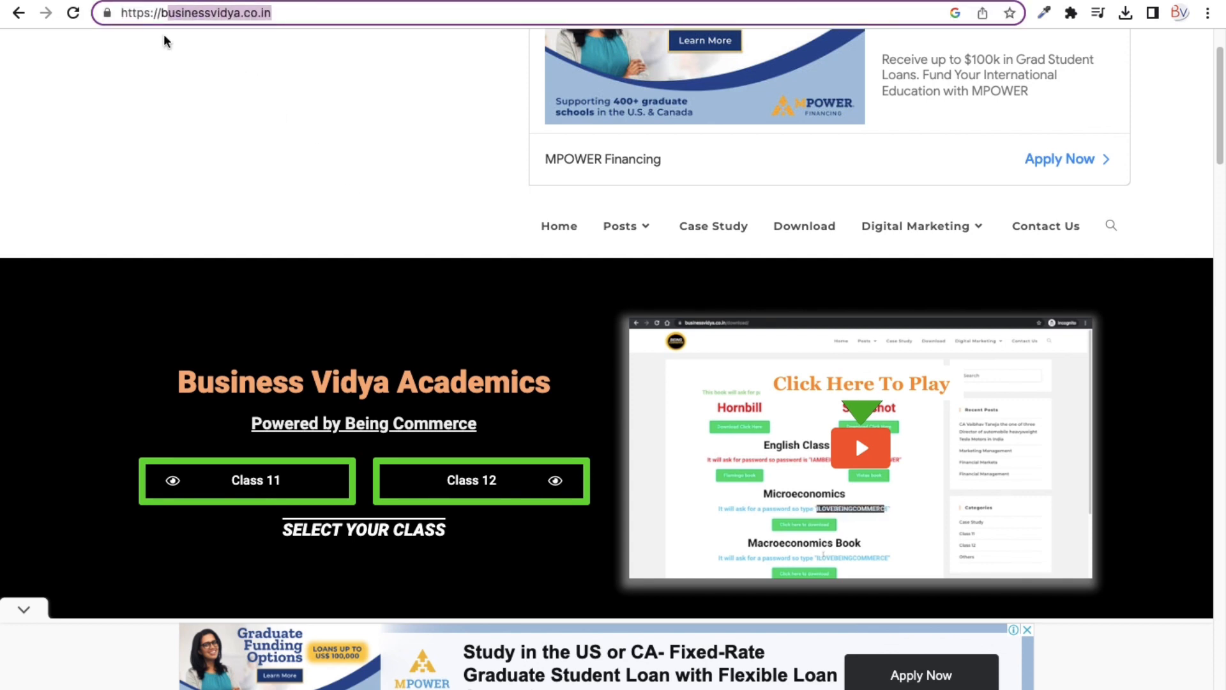
left_click(208, 309)
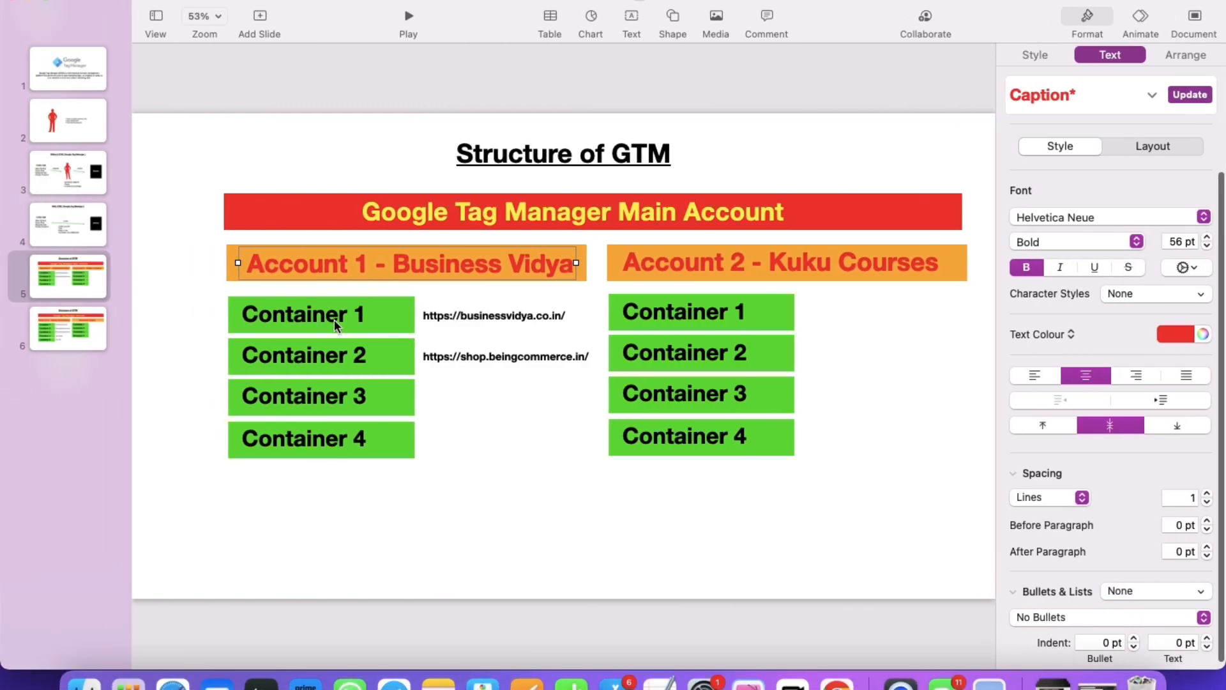
left_click(334, 319)
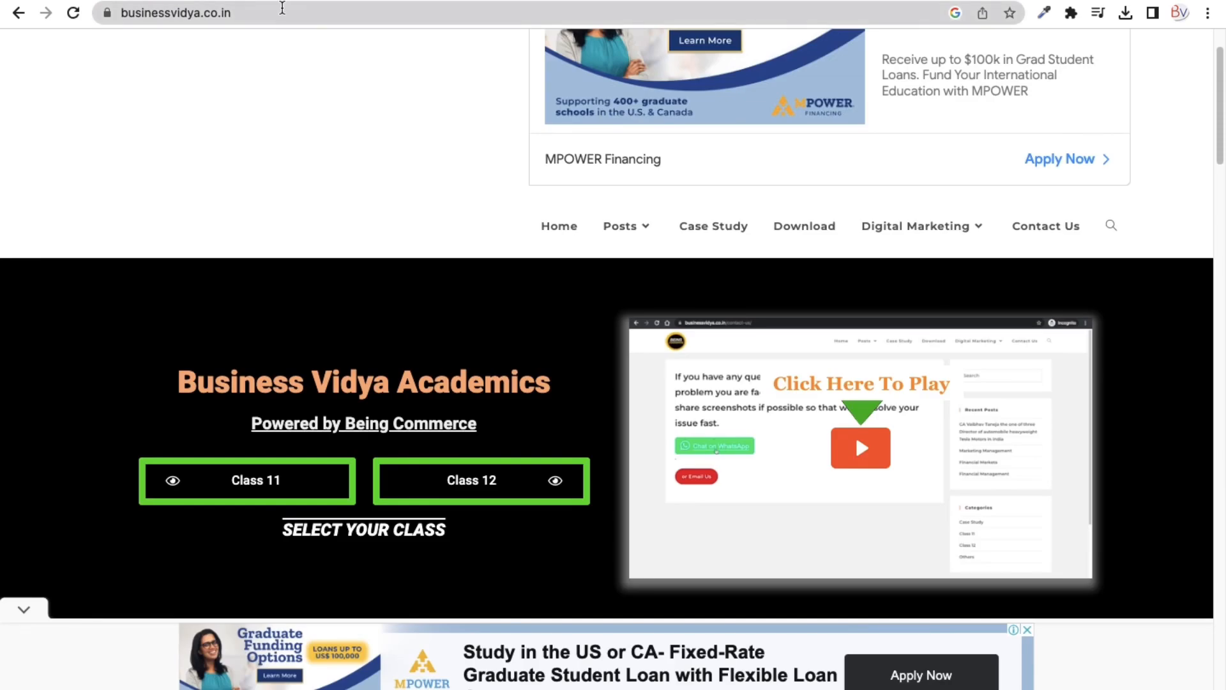
left_click(317, 9)
left_click(367, 6)
left_click_drag(366, 6, 101, 10)
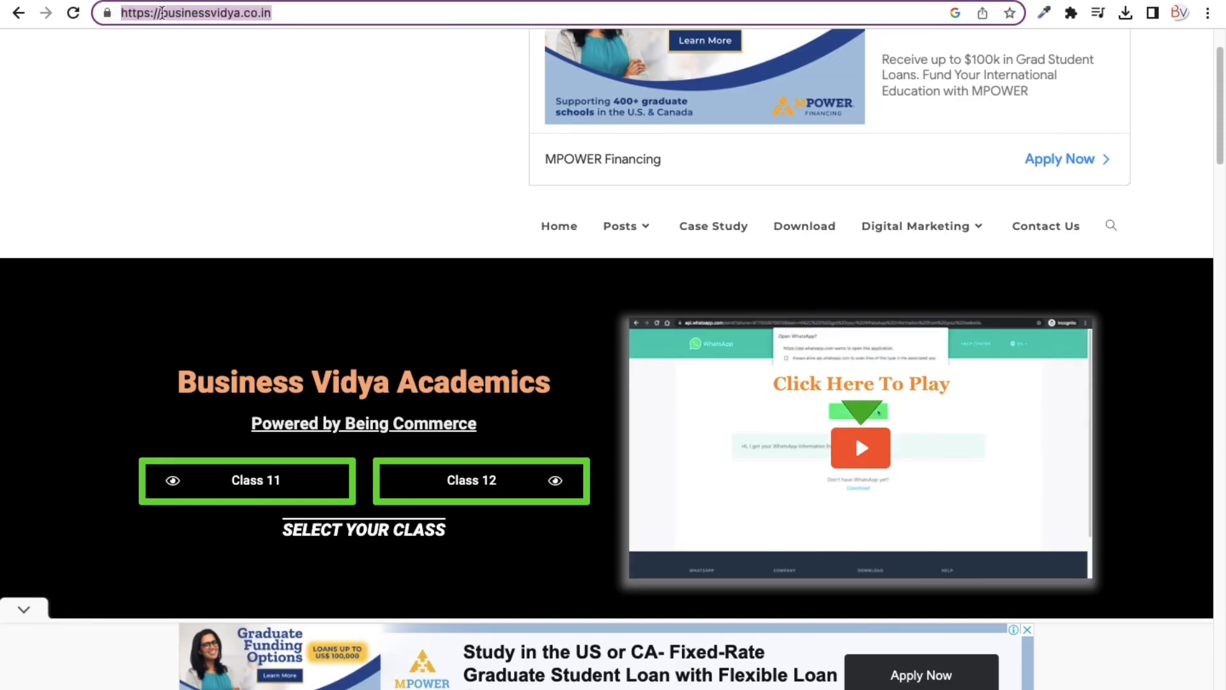
right_click(163, 13)
left_click(181, 126)
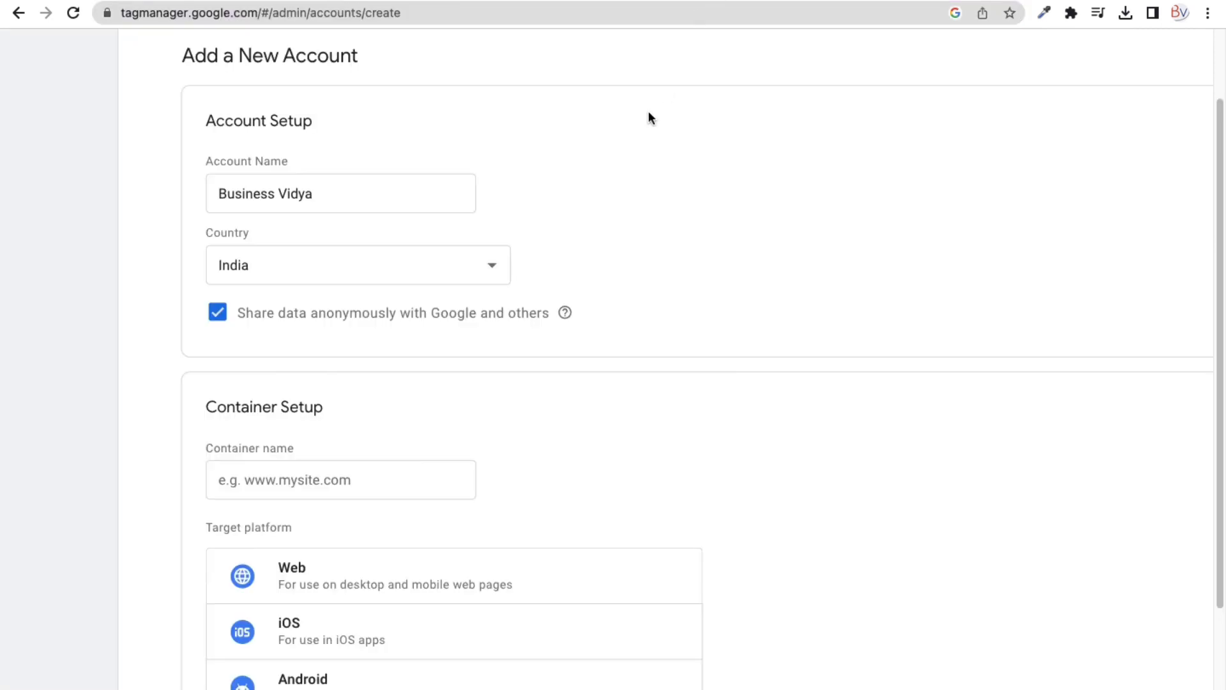
left_click(246, 471)
right_click(243, 473)
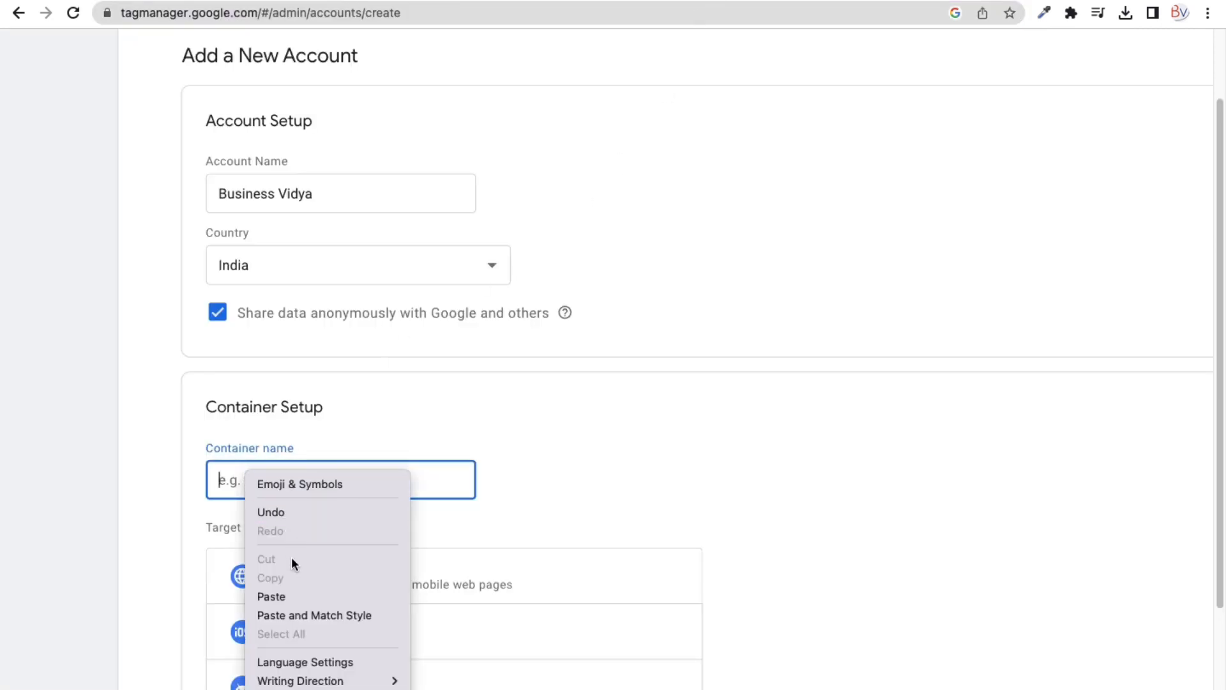
left_click(292, 596)
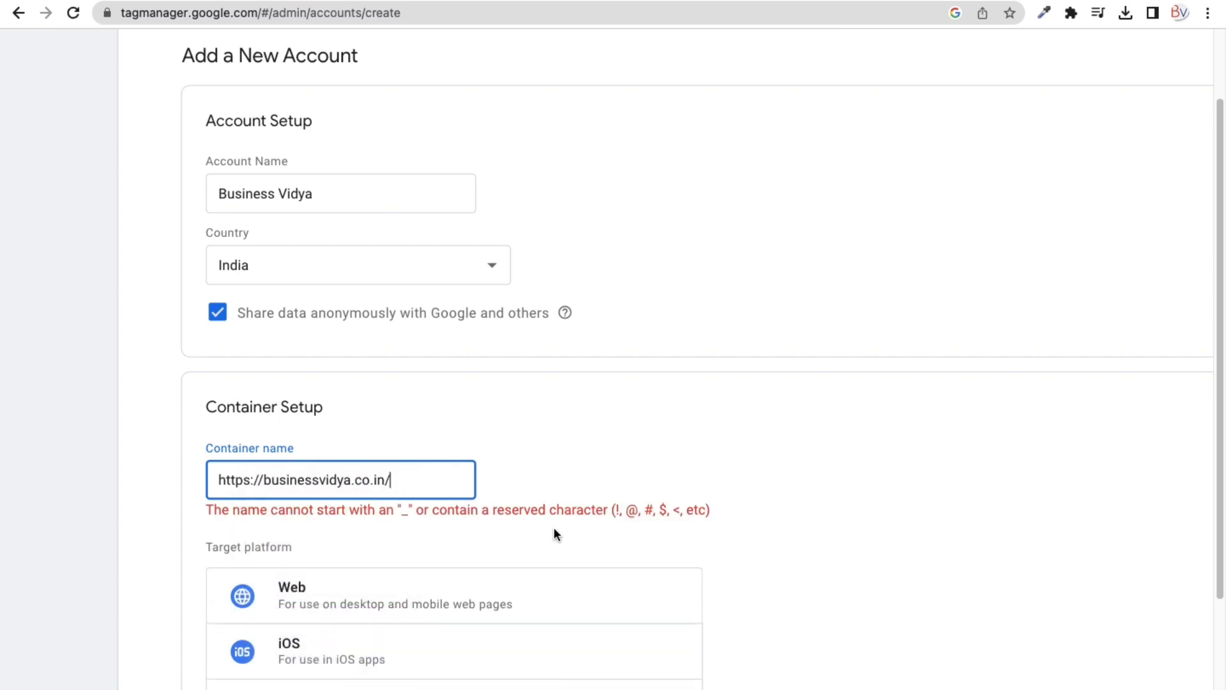
scroll(543, 521, "down", 2)
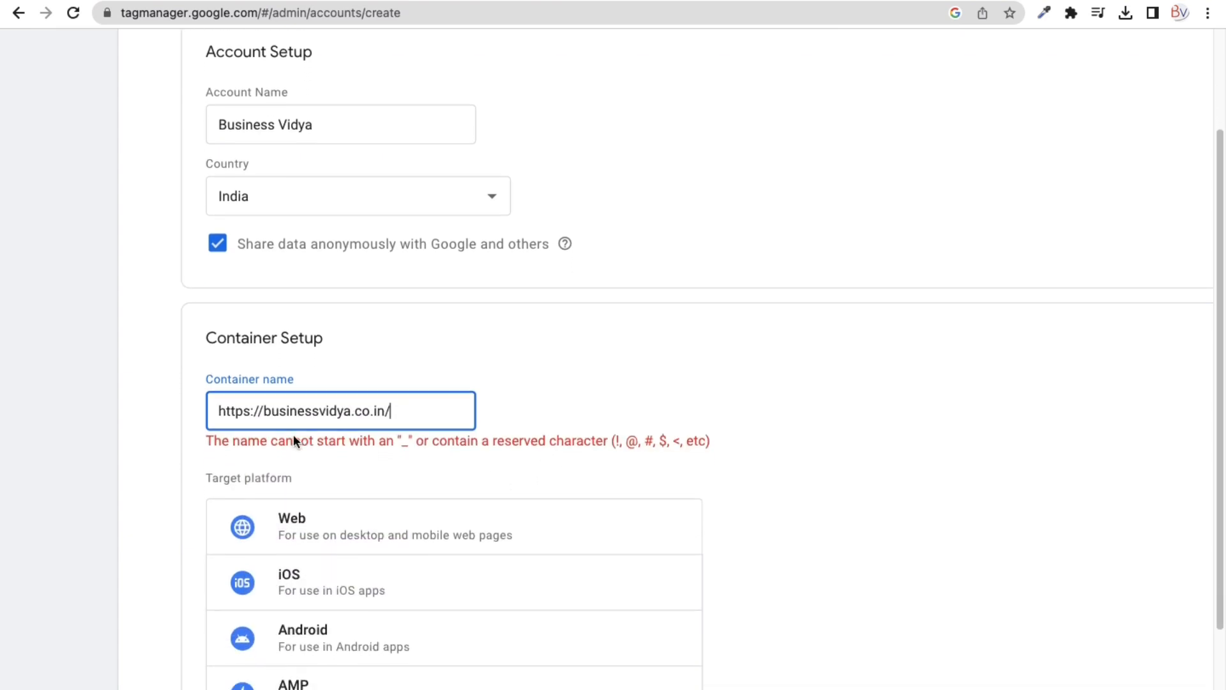
scroll(289, 430, "up", 5)
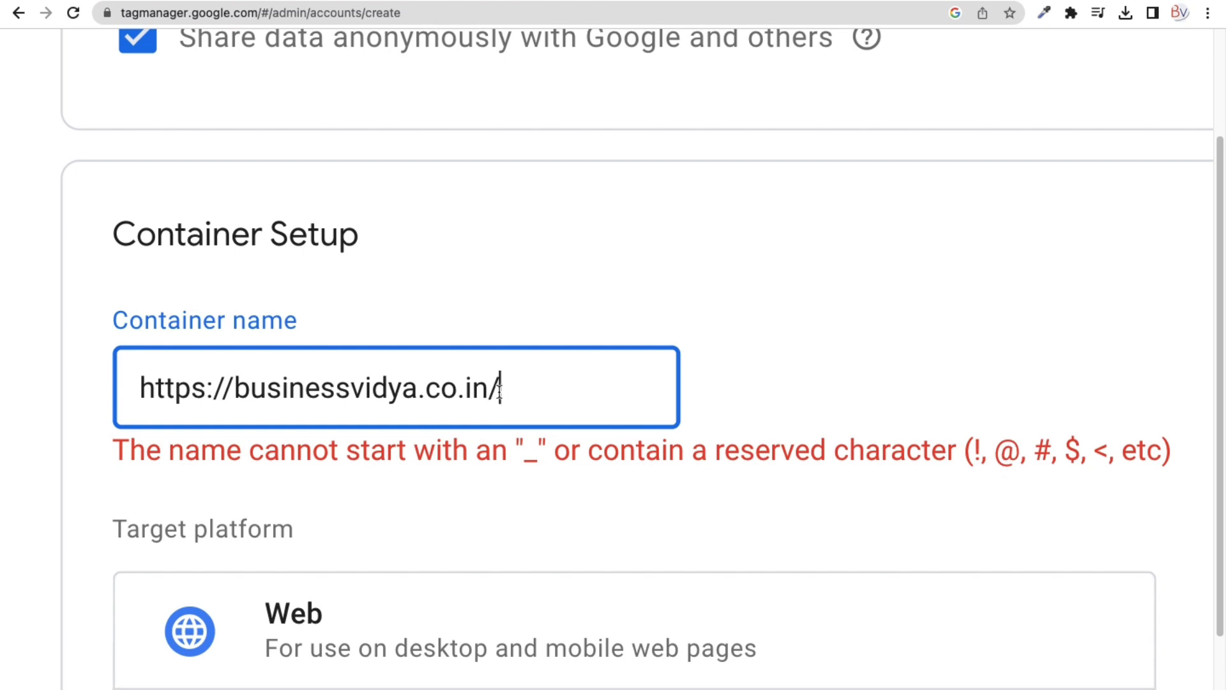
key("BackSpace")
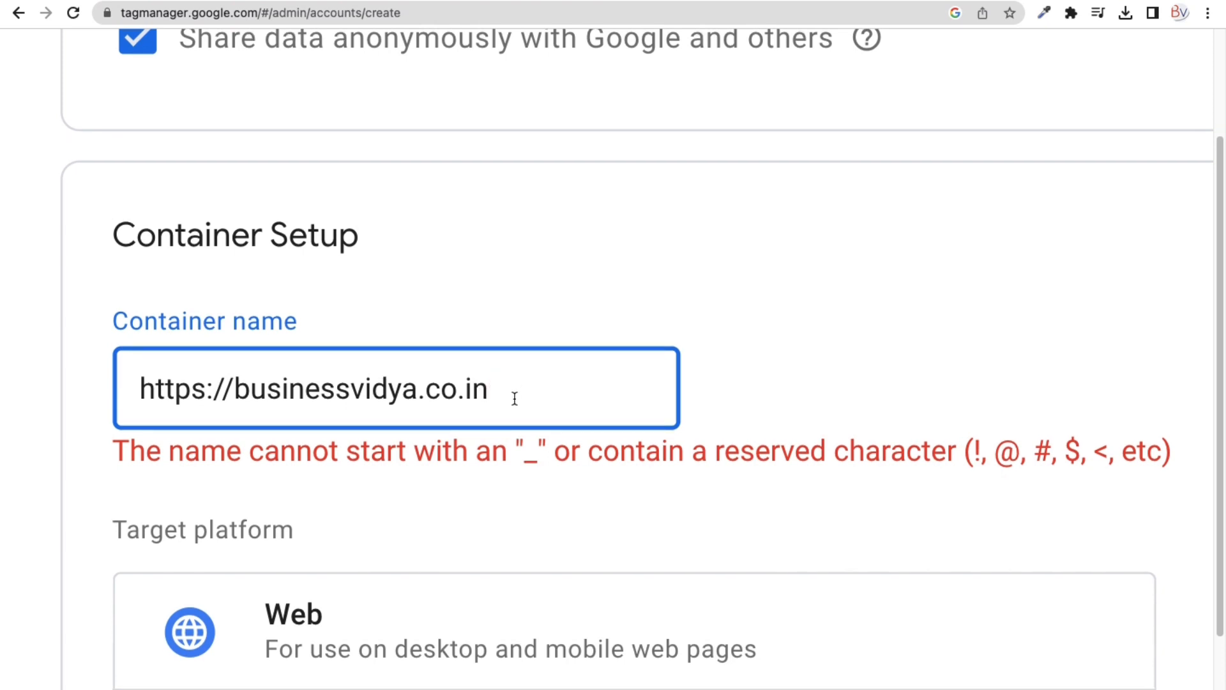
left_click_drag(232, 389, 124, 388)
key("BackSpace")
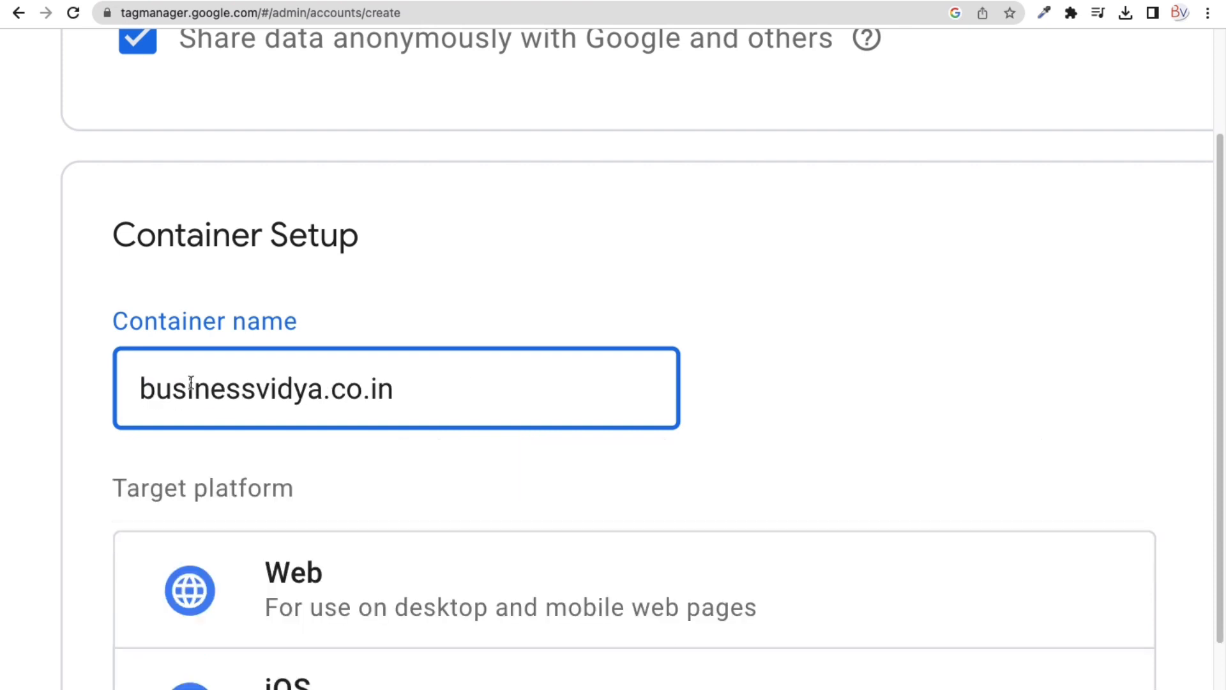
left_click(86, 370)
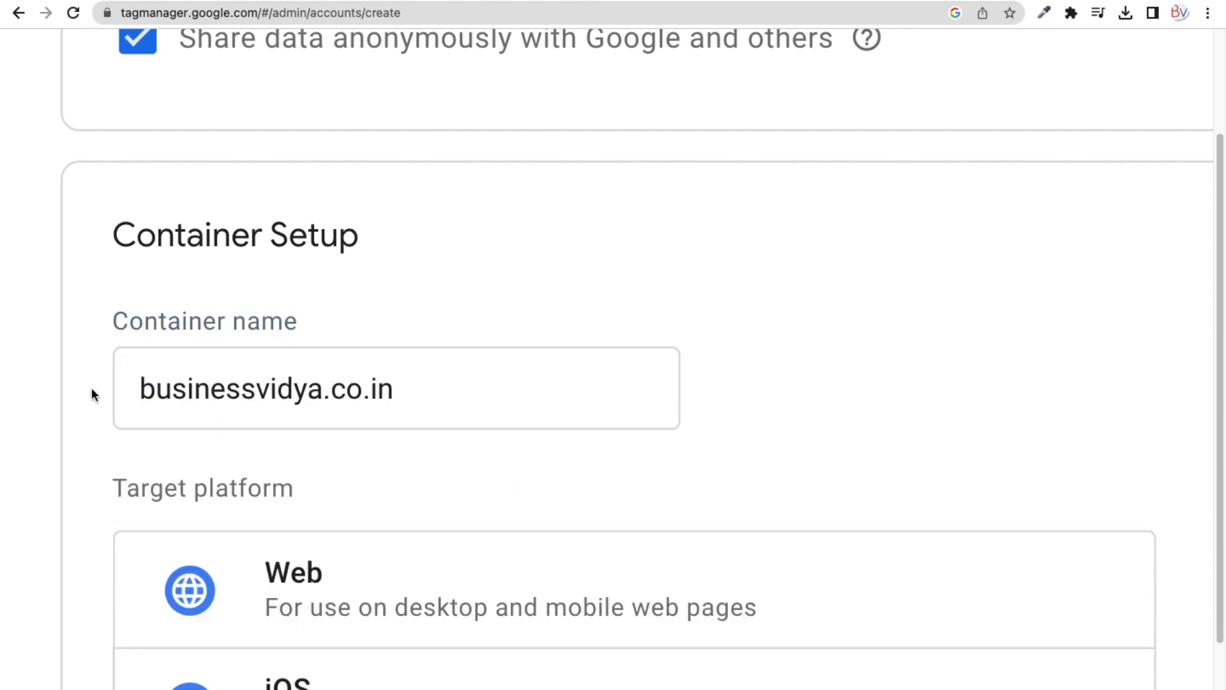
Step: Review the form's target platform options and compare them with the website and app containers on the two "Structure of GTM" slides in Keynote
key("super+minus")
key("super+minus")
key("super+minus")
key("super+minus")
key("super+minus")
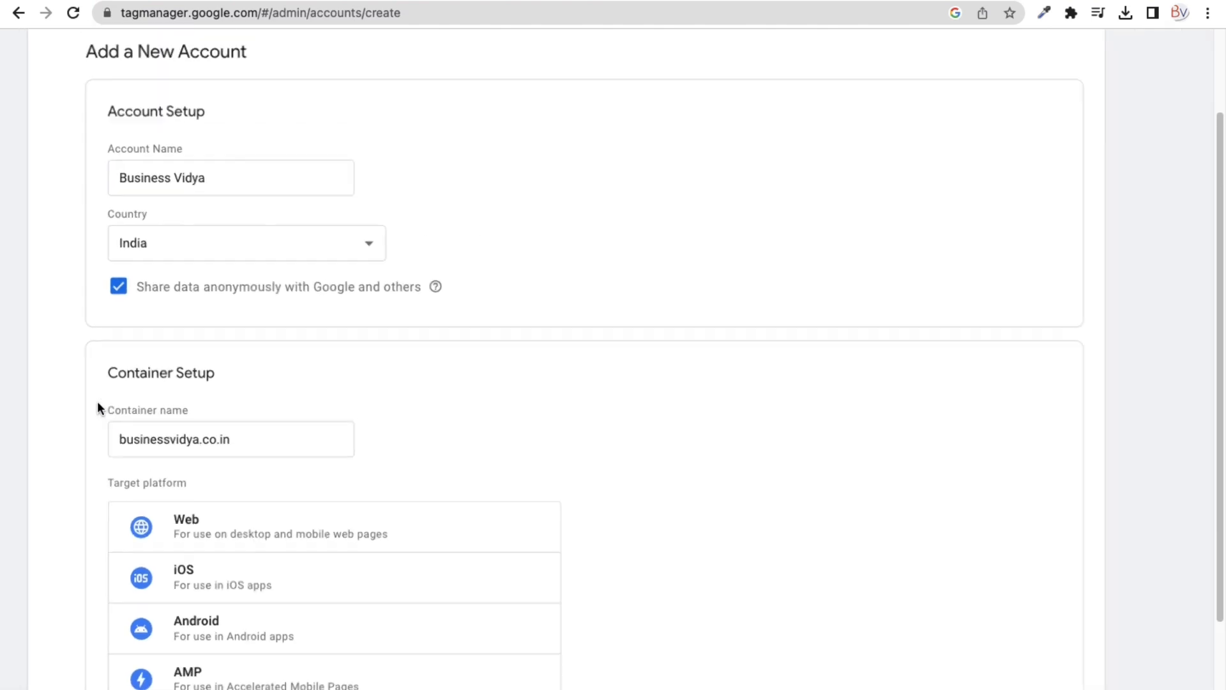
key("super+plus")
scroll(367, 460, "down", 3)
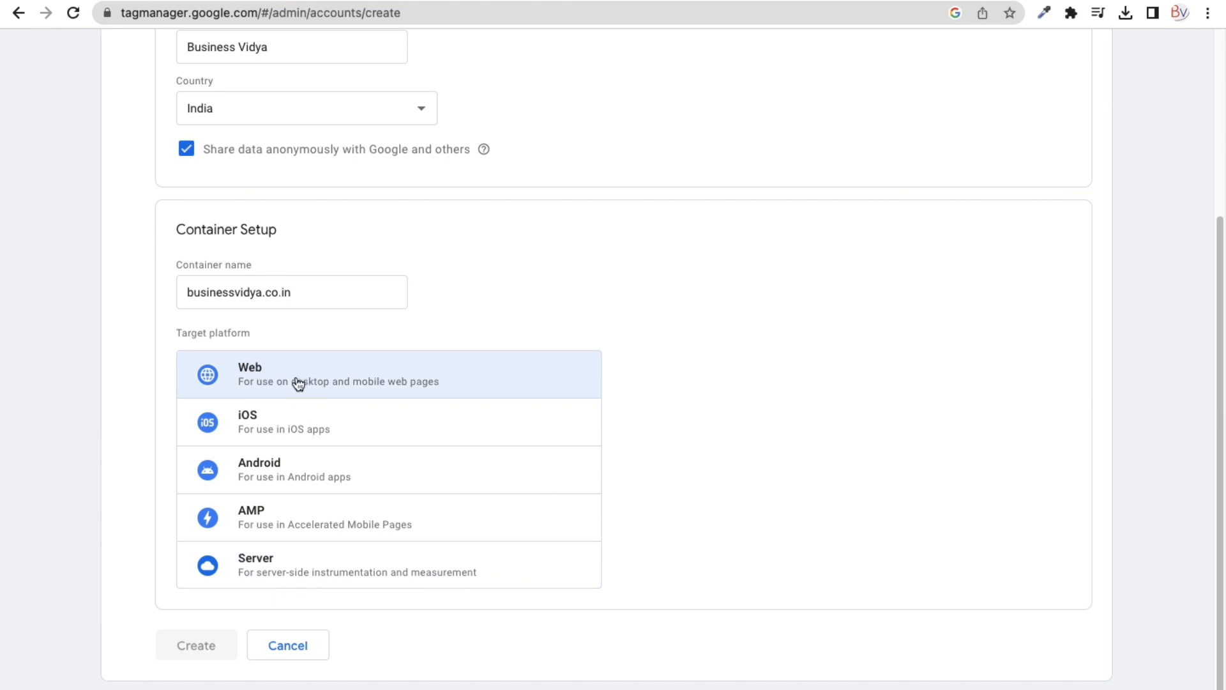
key("ctrl+Left")
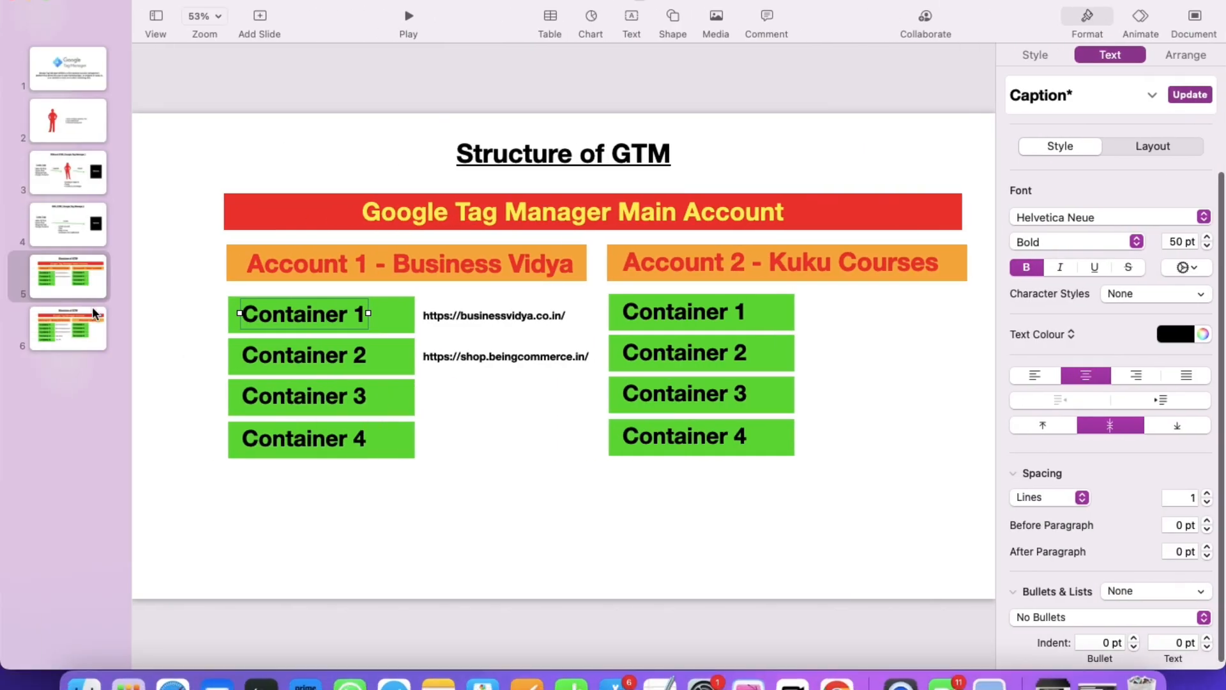
left_click(79, 323)
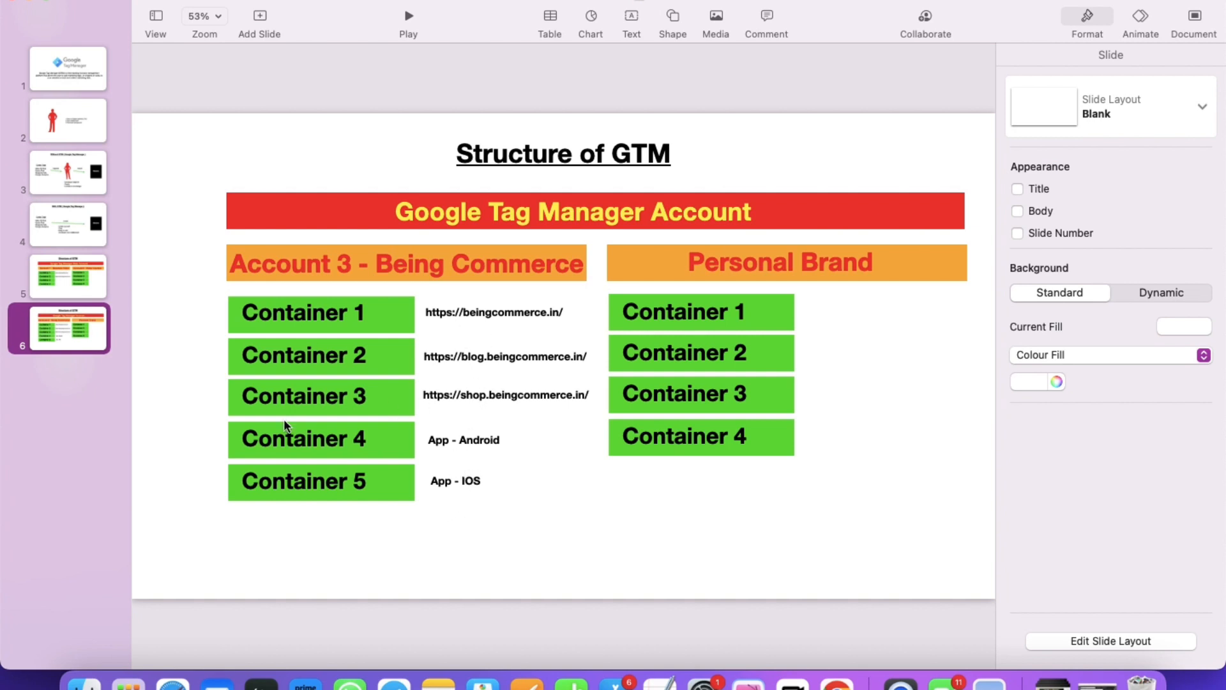
left_click(86, 294)
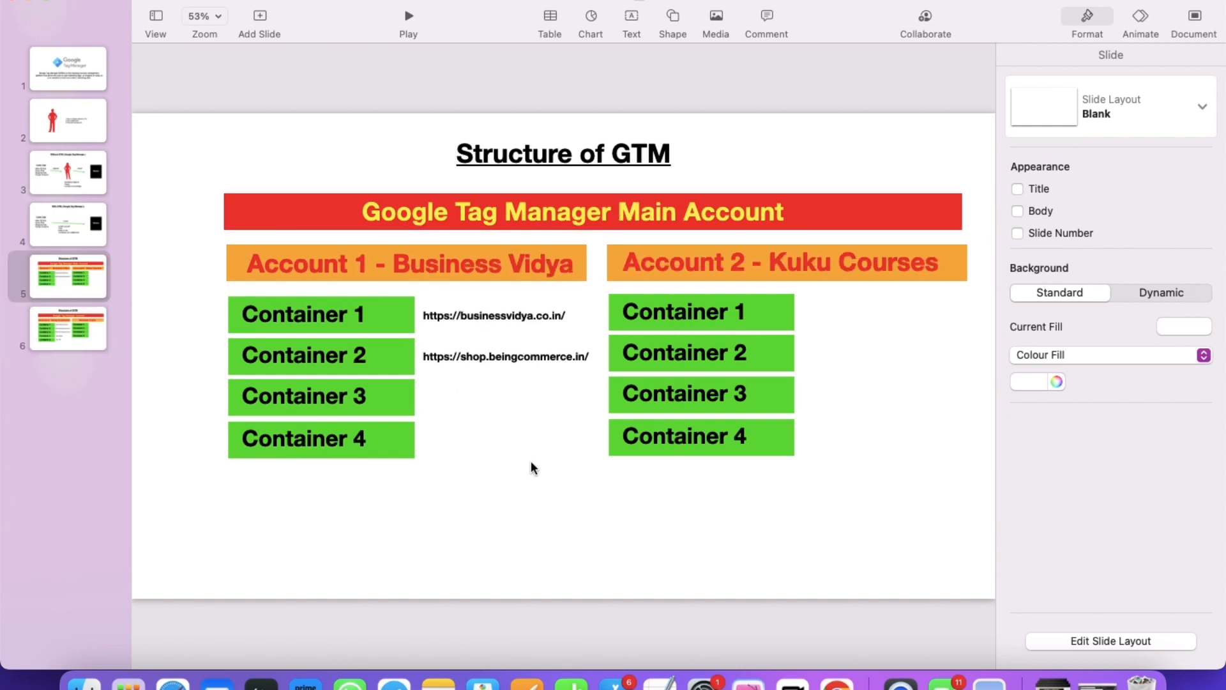
key("ctrl+Right")
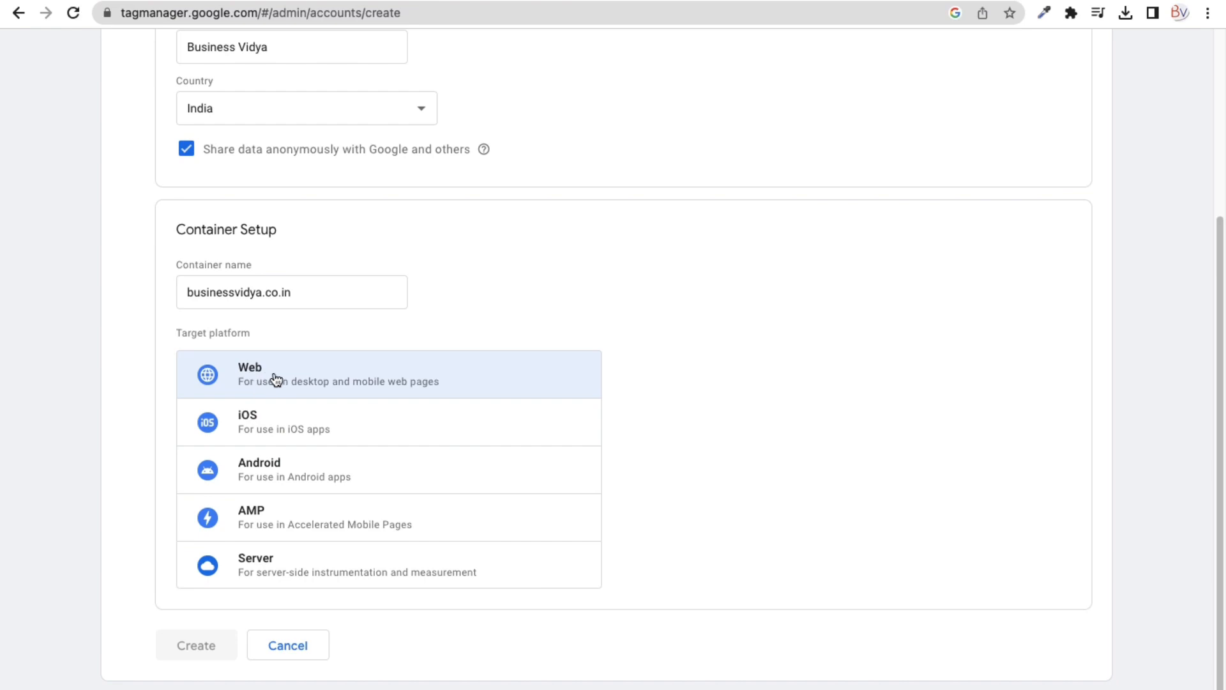
Step: Create the account with Web as the container's target platform and accept the Google Tag Manager Terms of Service Agreement
left_click(490, 374)
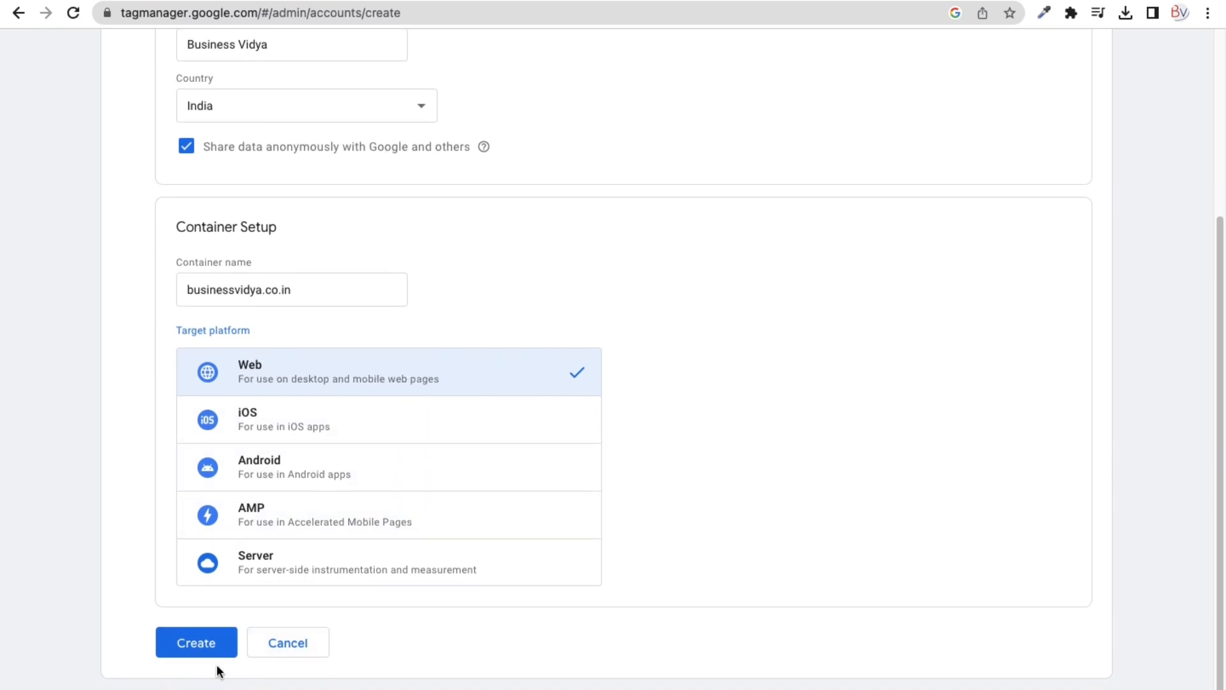
left_click(210, 646)
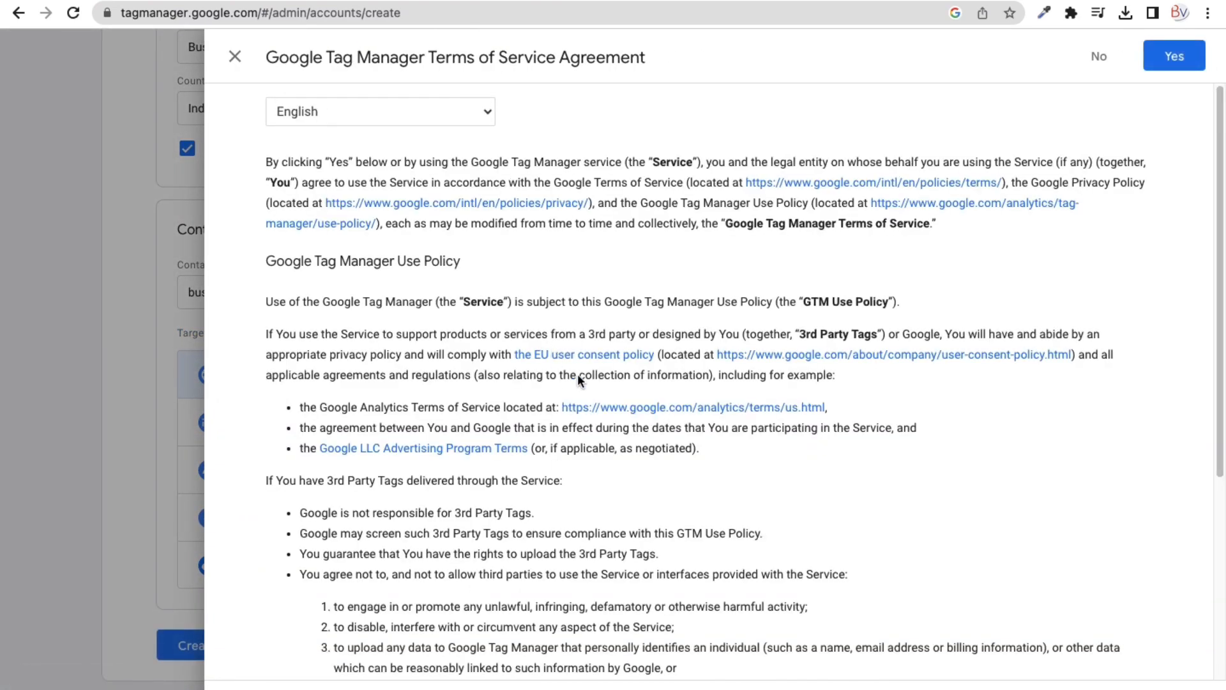
scroll(561, 480, "down", 5)
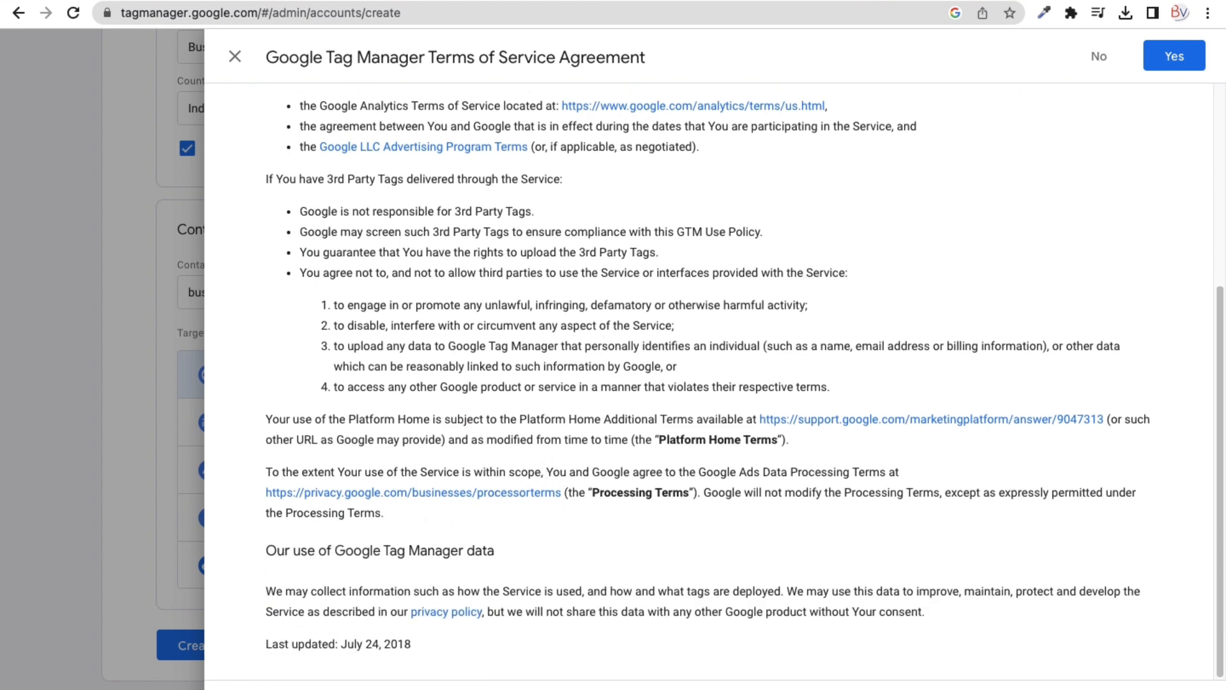
left_click(305, 684)
left_click(1171, 58)
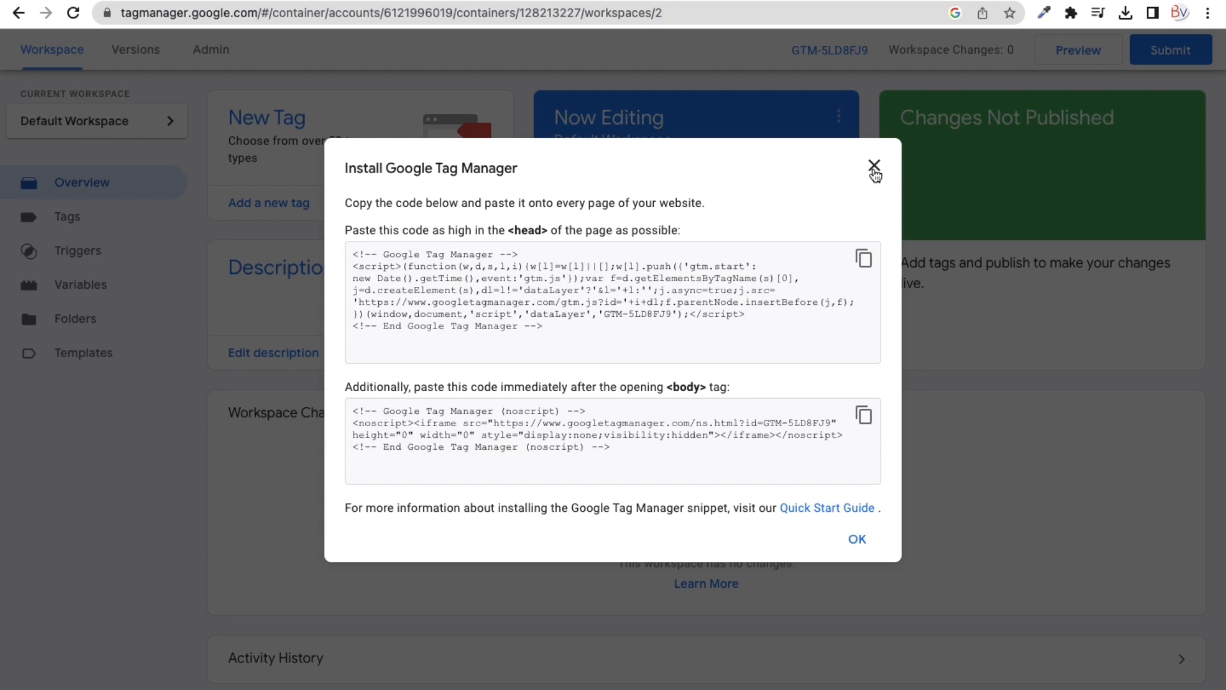
Step: Dismiss the Tag Manager installation code and return to the list of all accounts, highlighting the Business Vidya account name
left_click(875, 167)
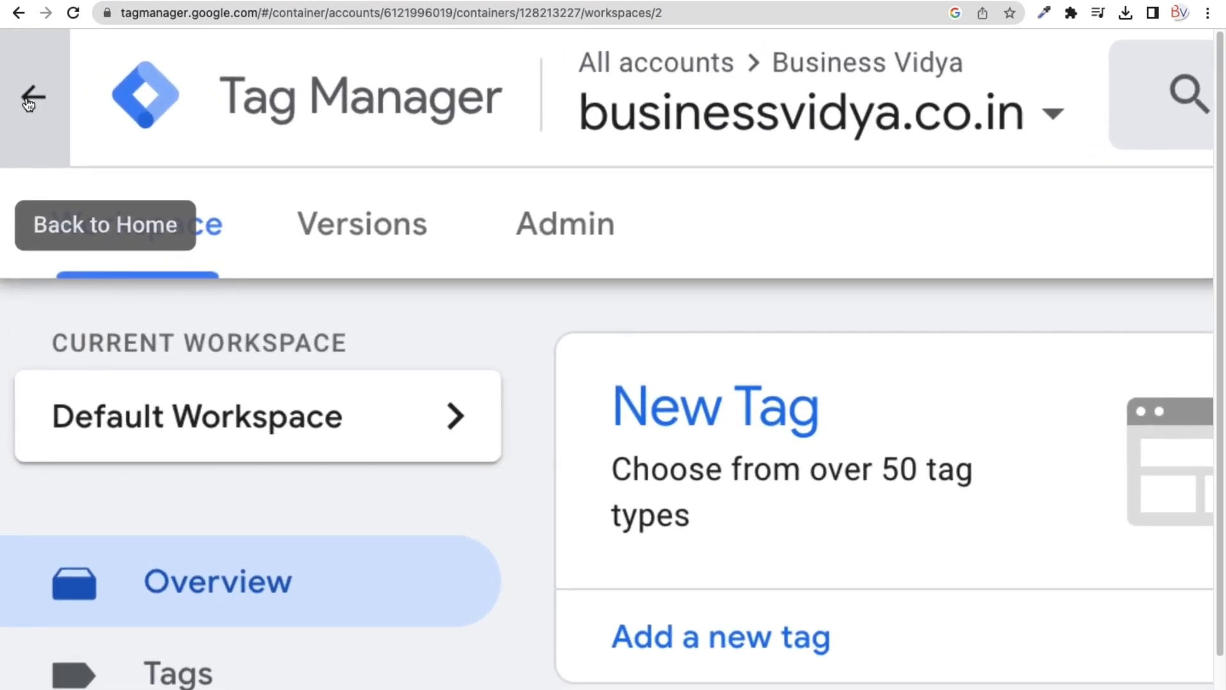
left_click(30, 99)
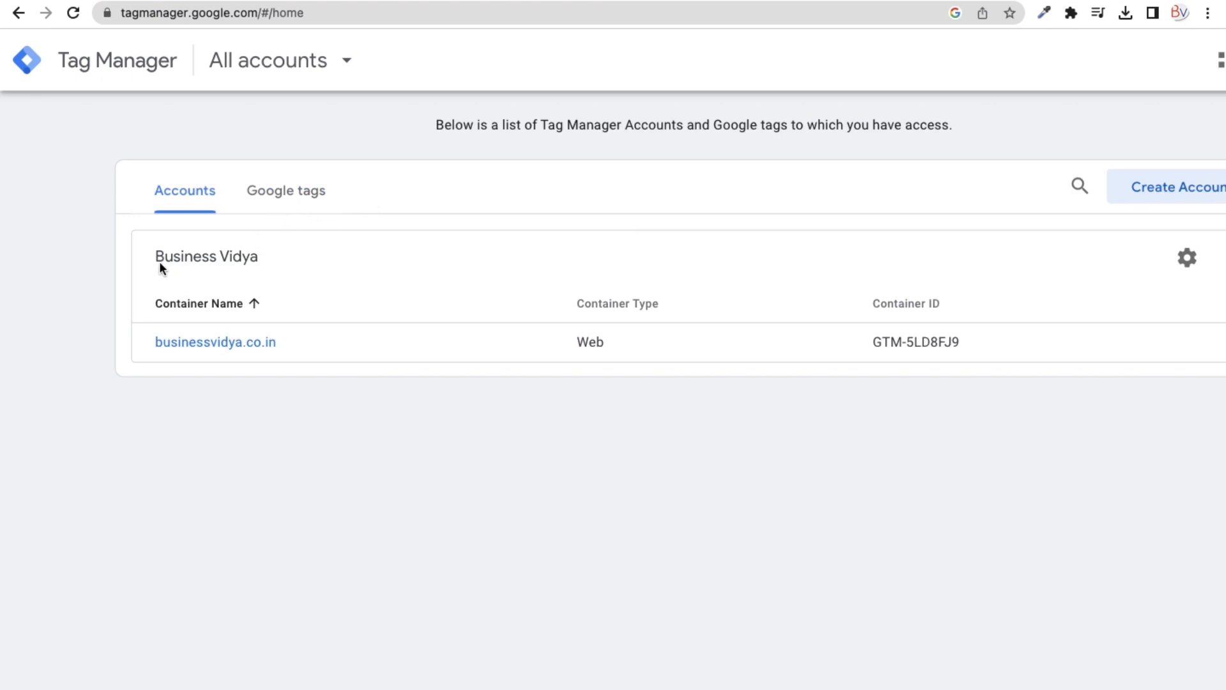
mouse_move(154, 263)
left_mouse_down()
mouse_move(253, 263)
mouse_move(154, 262)
left_mouse_up()
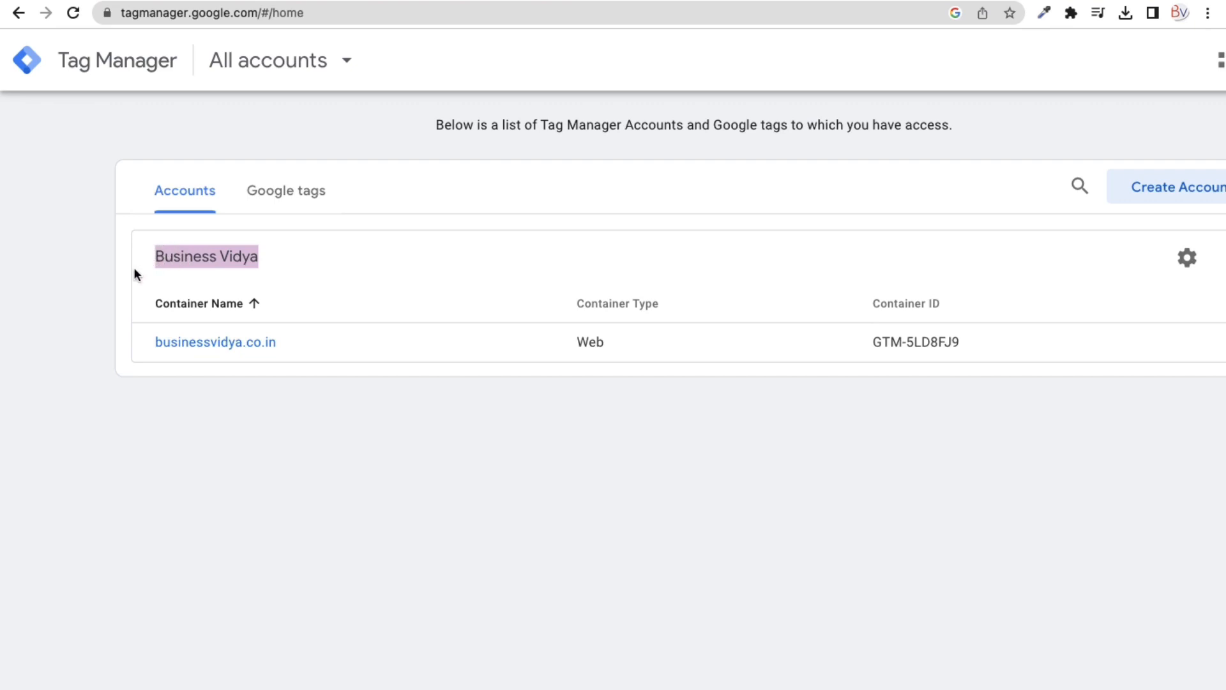
left_click(114, 274)
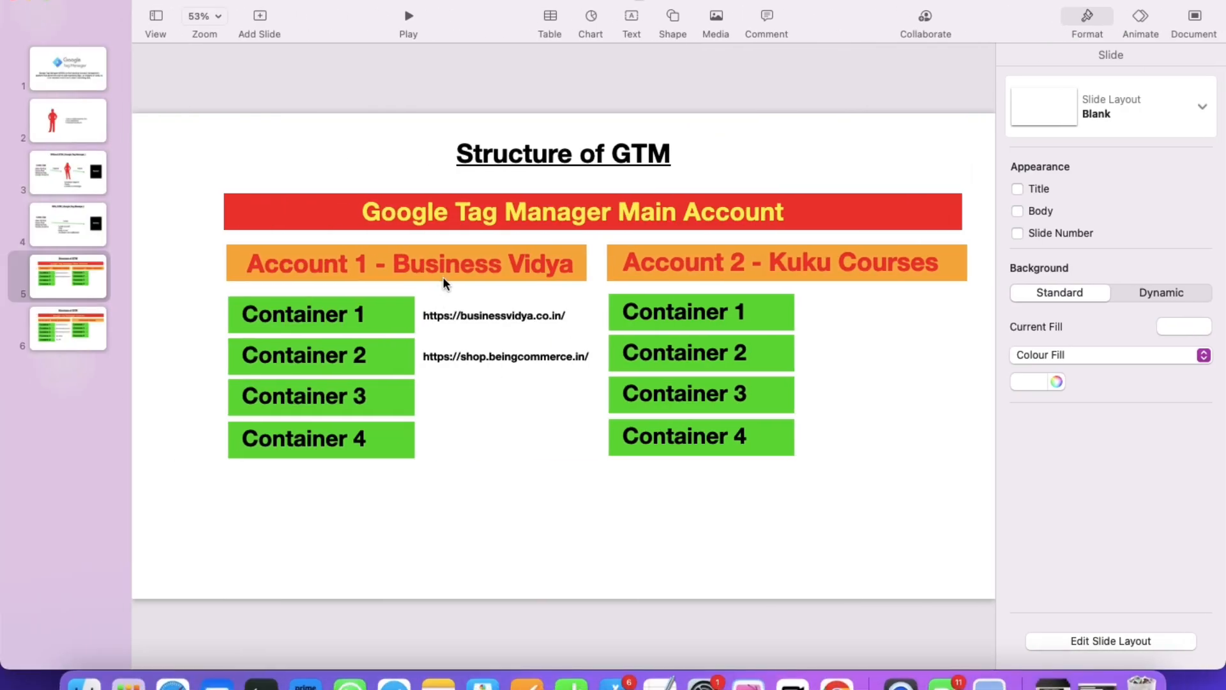
Step: Highlight Business Vidya and Container 1 on the Keynote slide, comparing them with the account and container listed in Tag Manager
left_click(442, 277)
double_click(443, 271)
left_click_drag(388, 263, 557, 264)
left_click(339, 320)
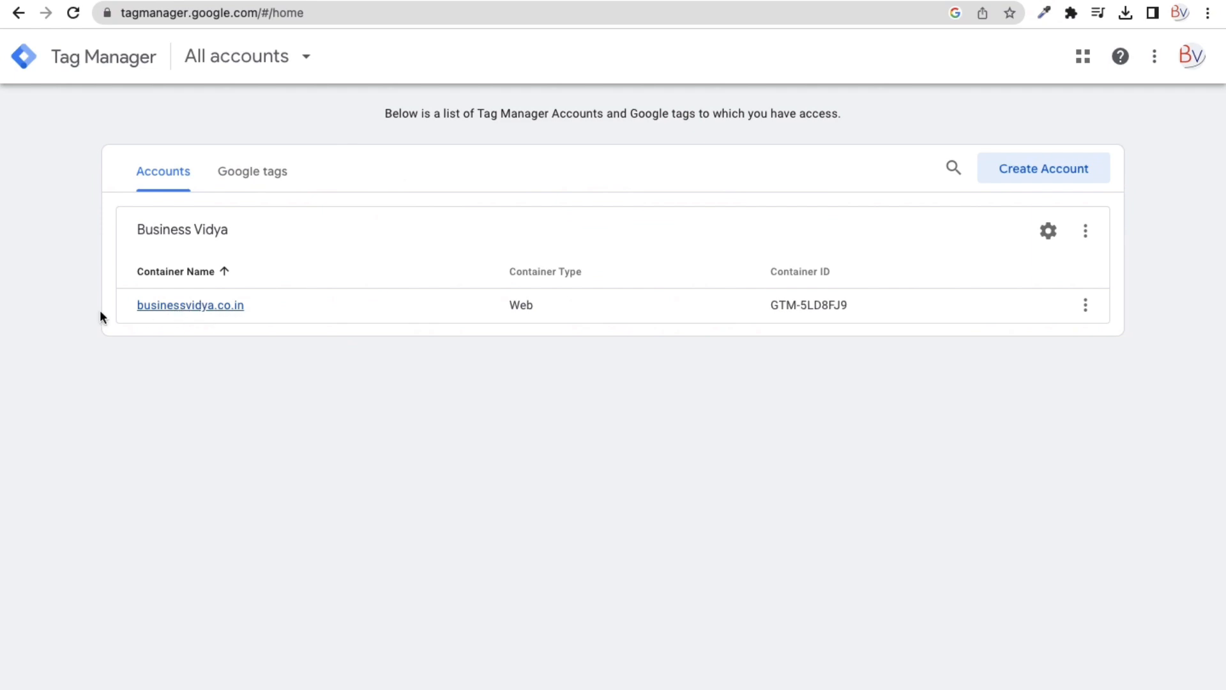
left_click(189, 281)
Step: On the Keynote slide, delete the address beside Account 1's Container 2 and place a copy of Container 1's address there
key("ctrl+Left")
left_click(359, 359)
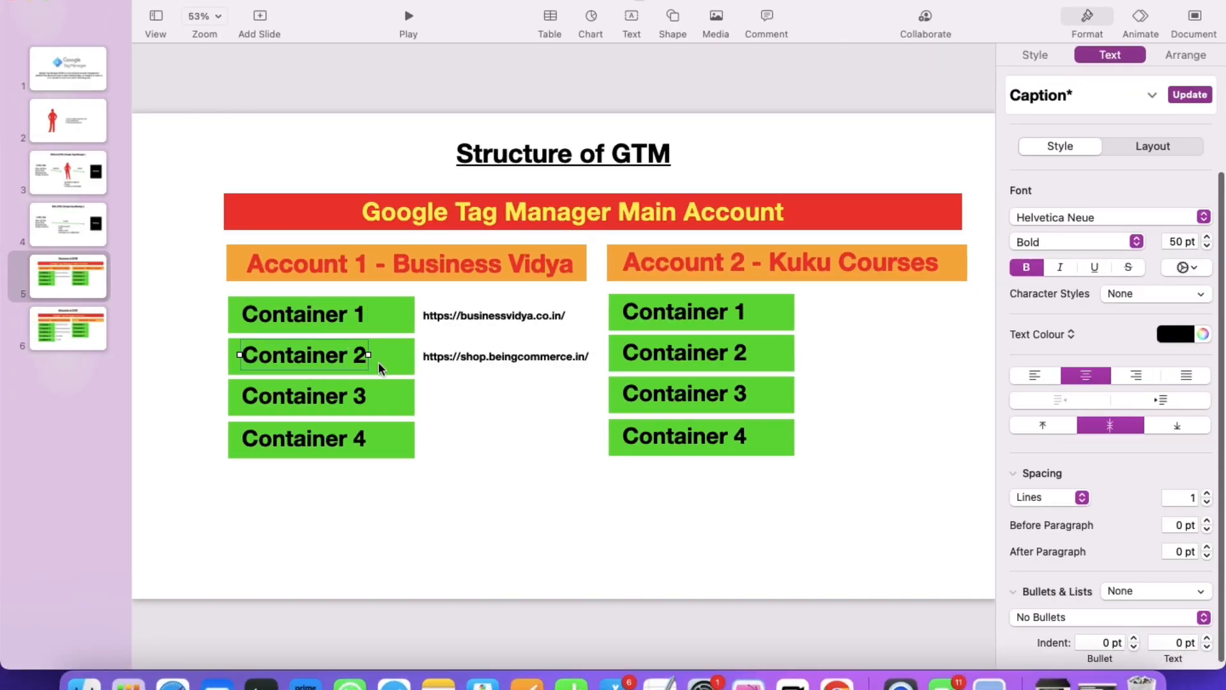
left_click(530, 351)
key("Delete")
left_click(497, 318)
left_click_drag(496, 317, 486, 356)
left_click(460, 353)
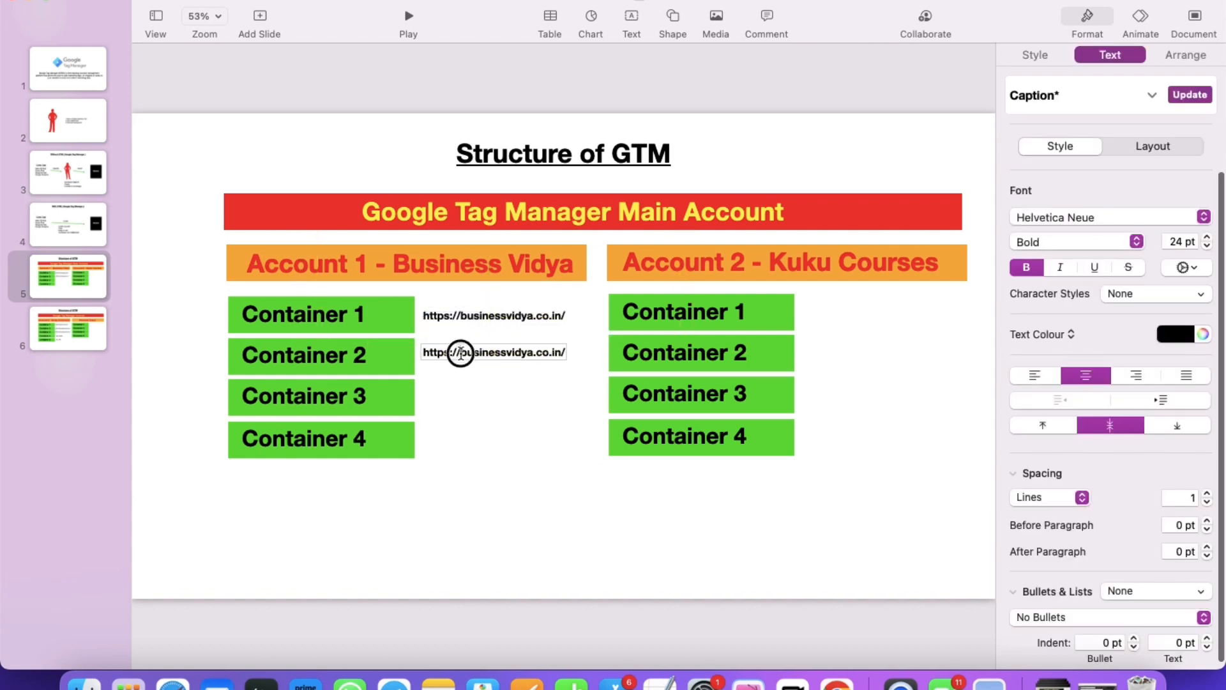
type("blog.")
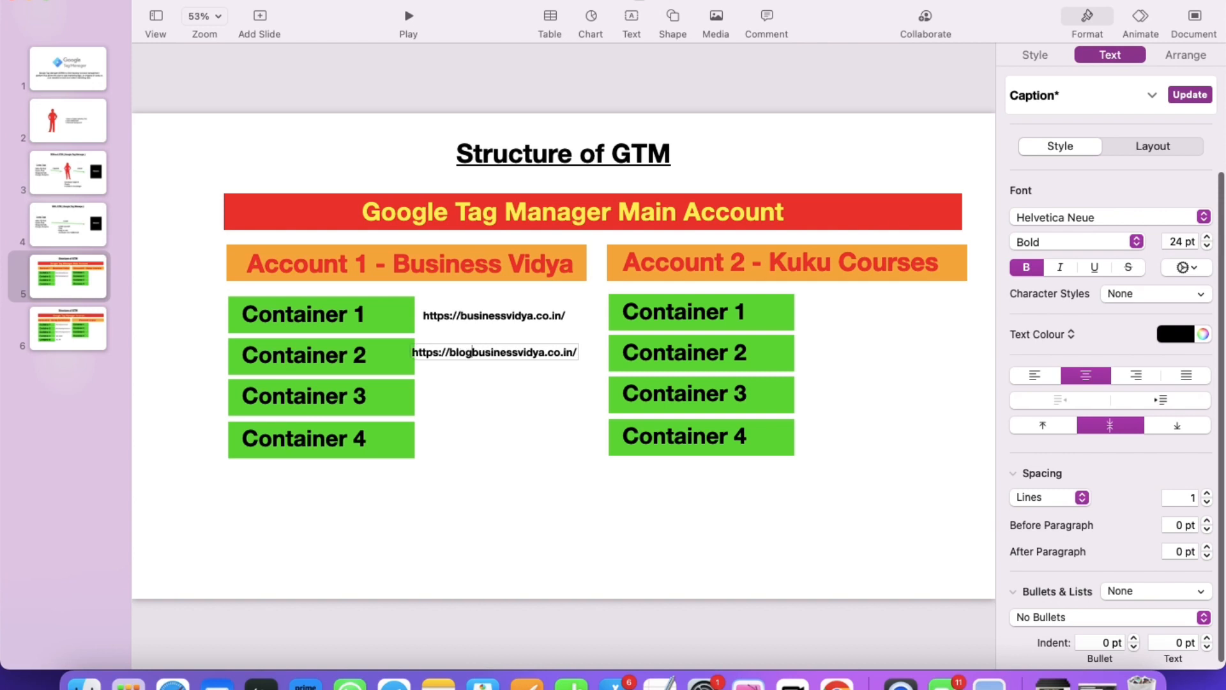
left_click(483, 402)
left_click_drag(500, 355, 501, 364)
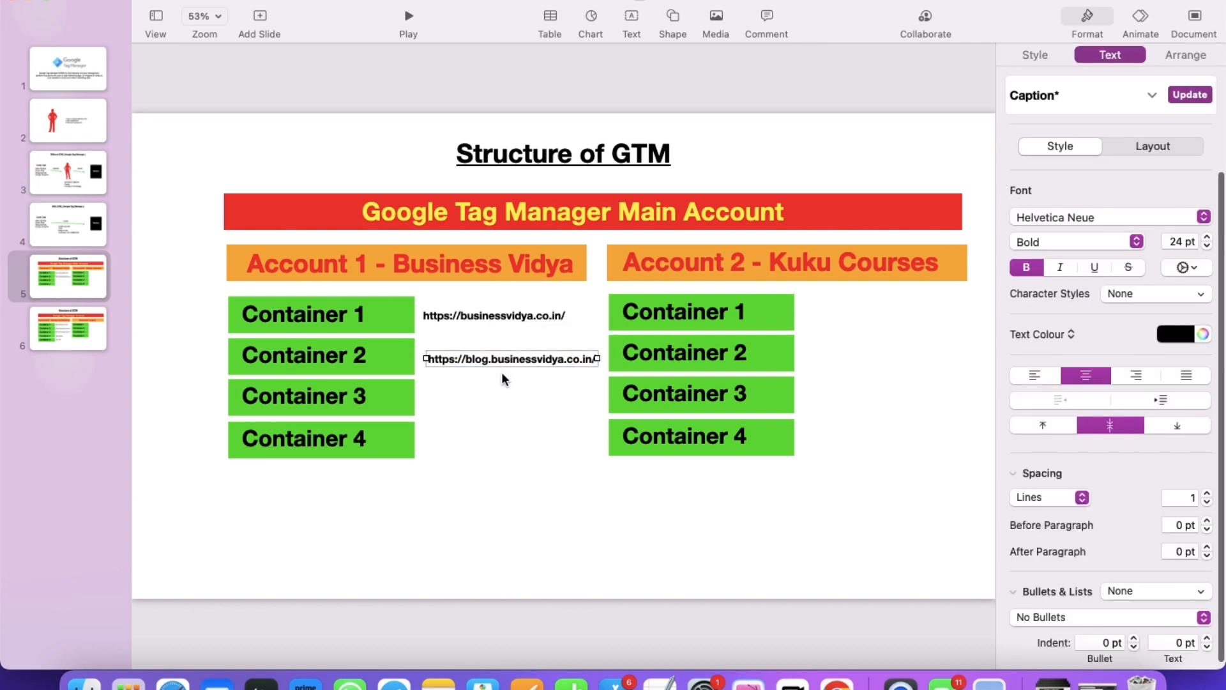
left_click(500, 379)
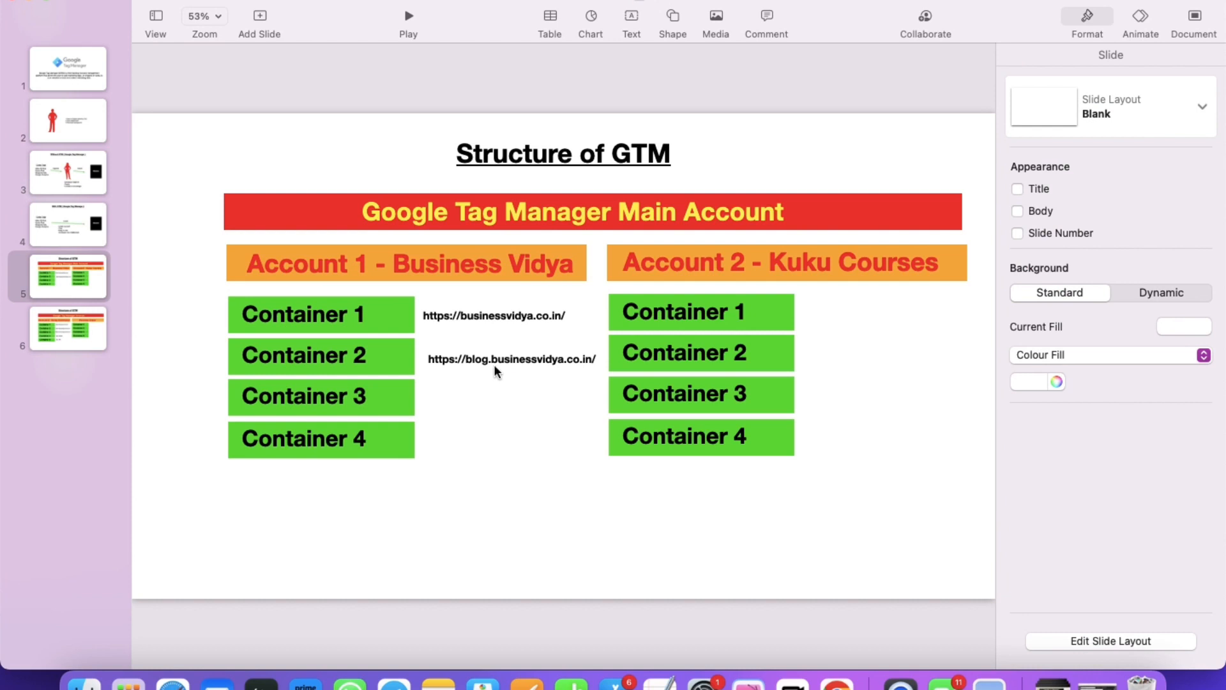
Step: Switch back to Tag Manager in Chrome and start creating another container in the Business Vidya account
key("ctrl+Right")
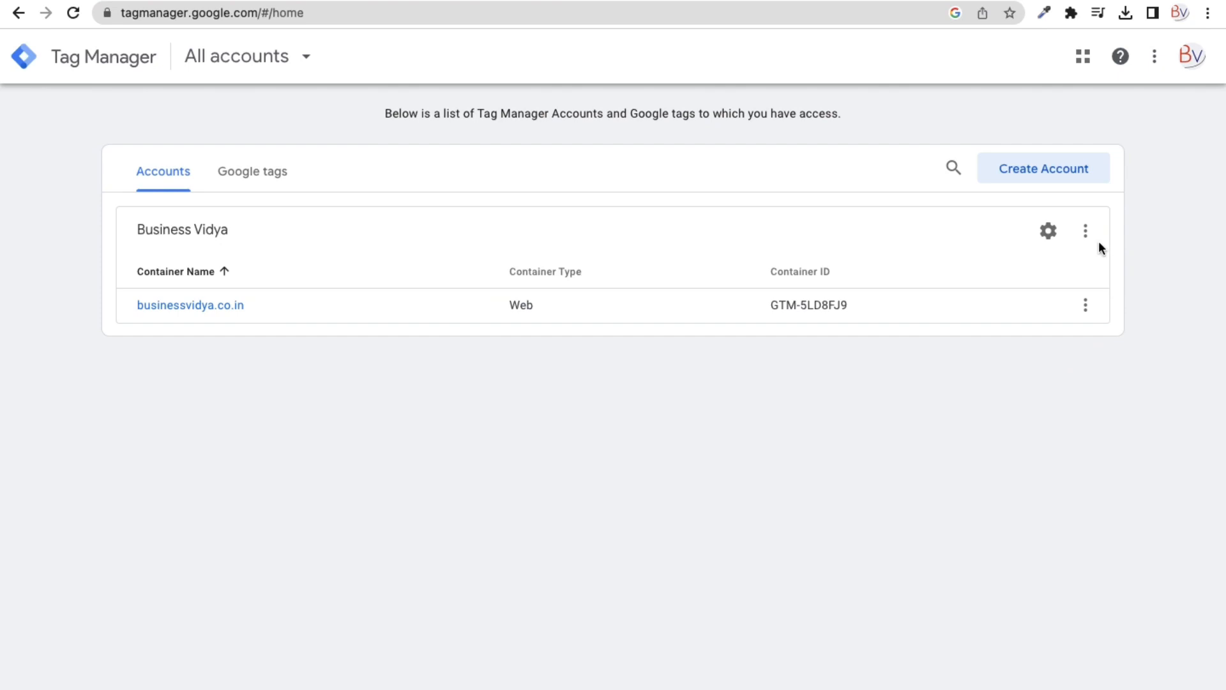
scroll(1089, 236, "up", 5)
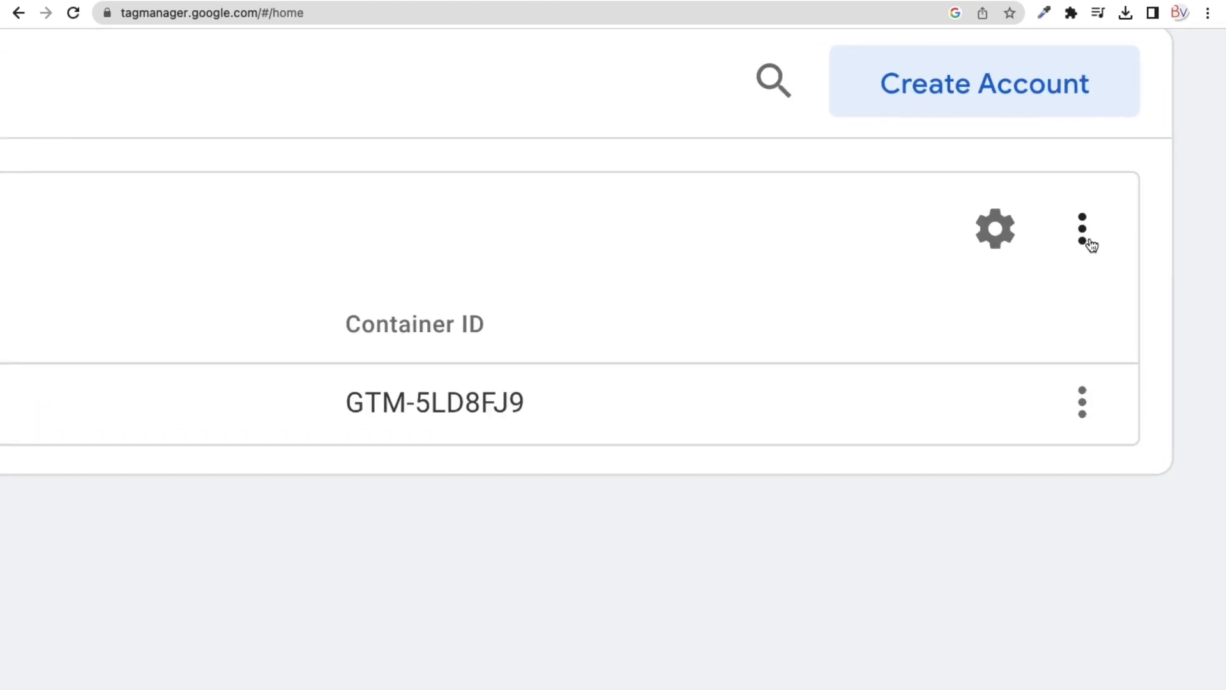
left_click(1087, 234)
scroll(1090, 236, "down", 5)
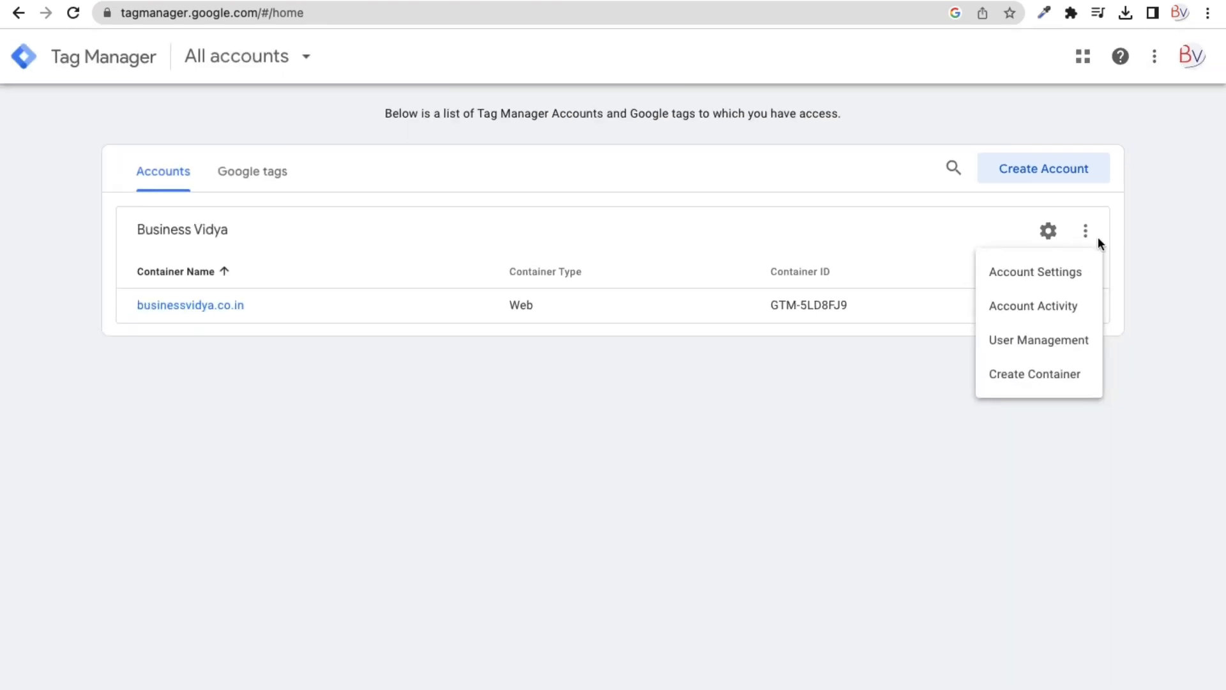
left_click(1046, 383)
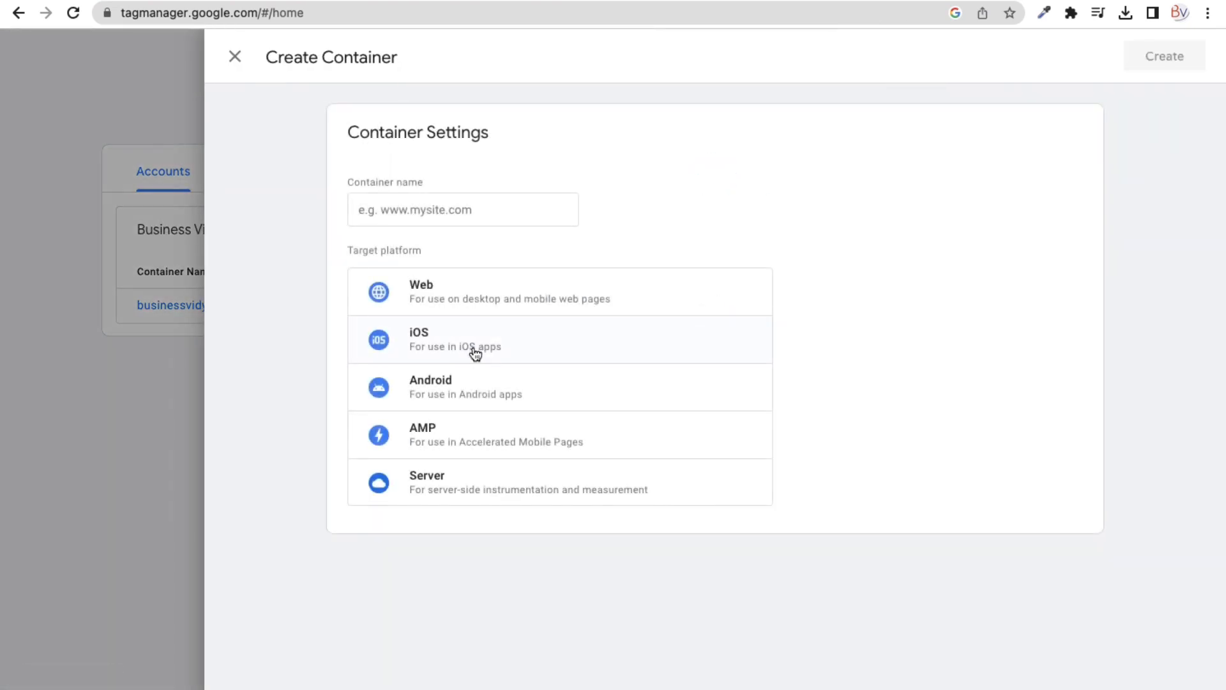
left_click(388, 209)
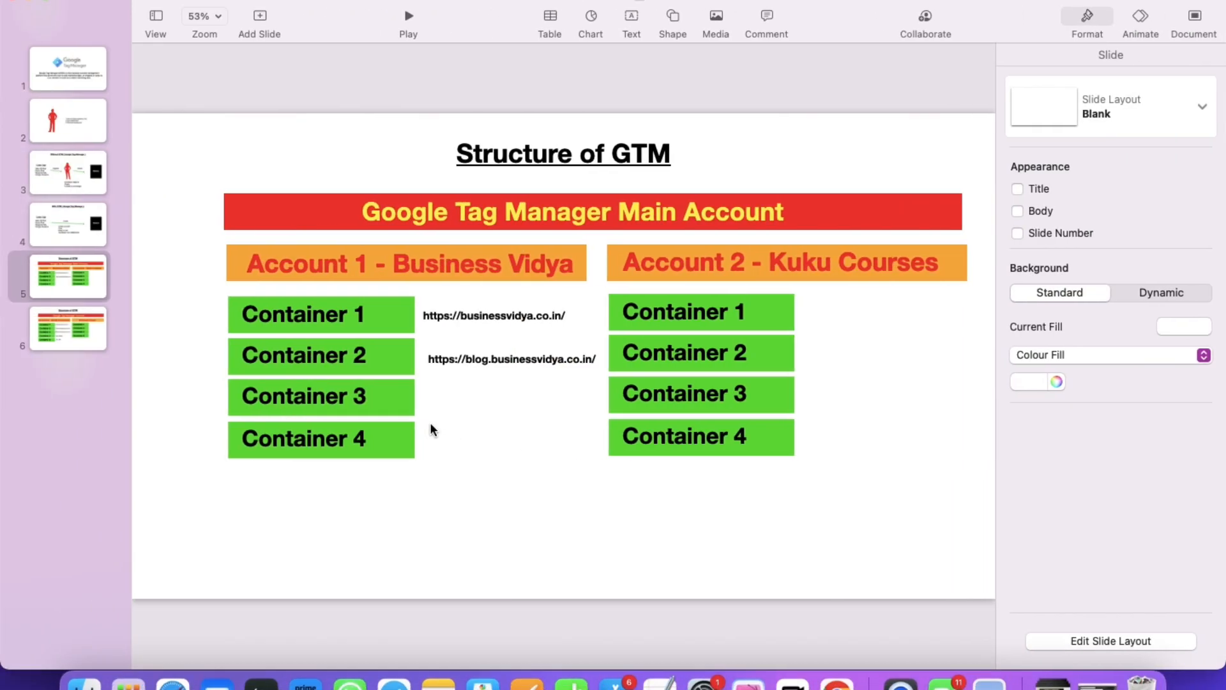
left_click(468, 359)
right_click(468, 359)
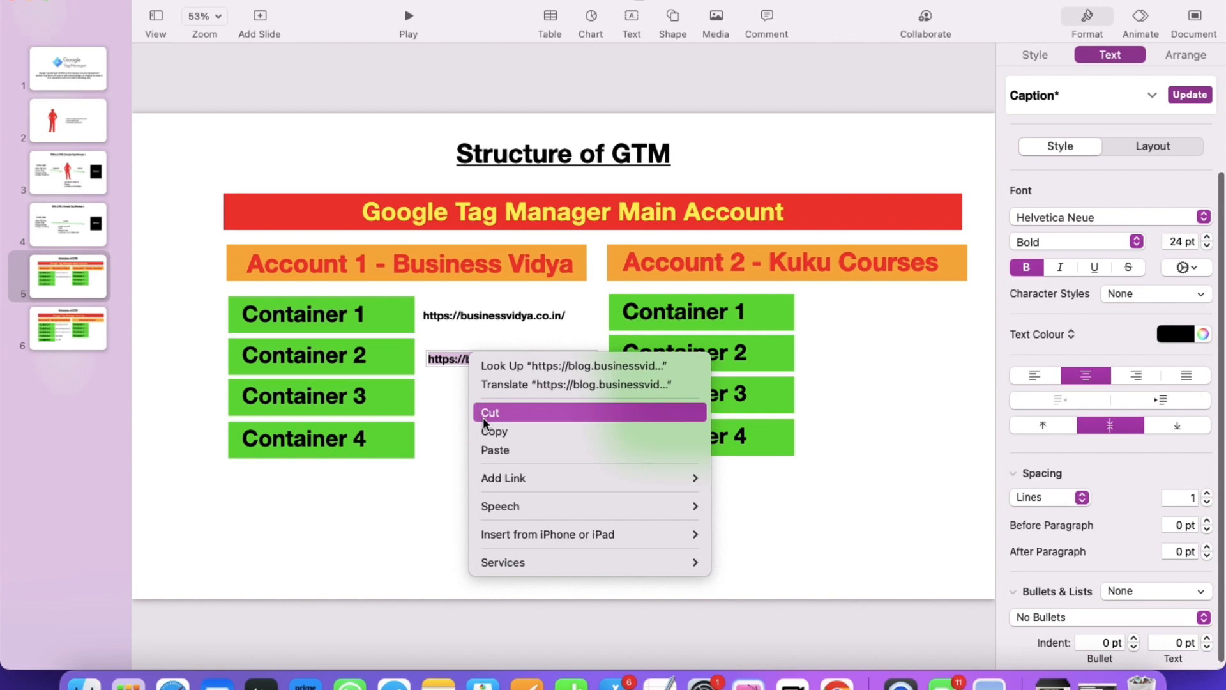
left_click(485, 425)
key("ctrl+Right")
left_click(447, 213)
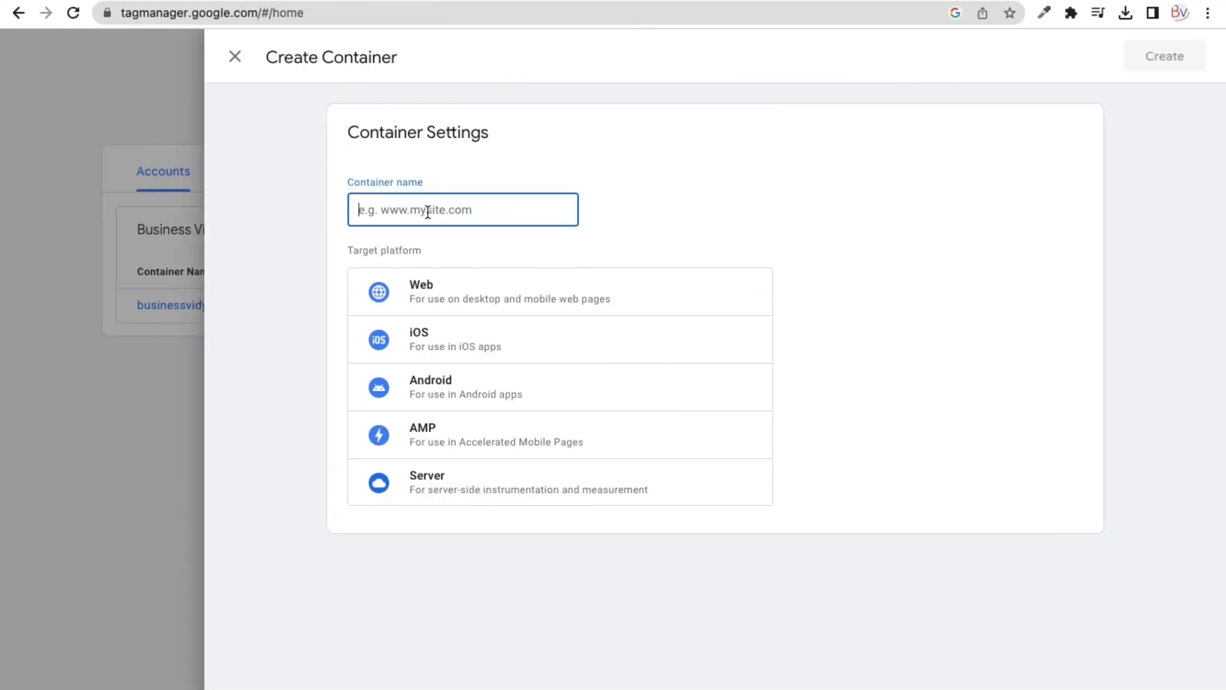
right_click(420, 208)
left_click(458, 336)
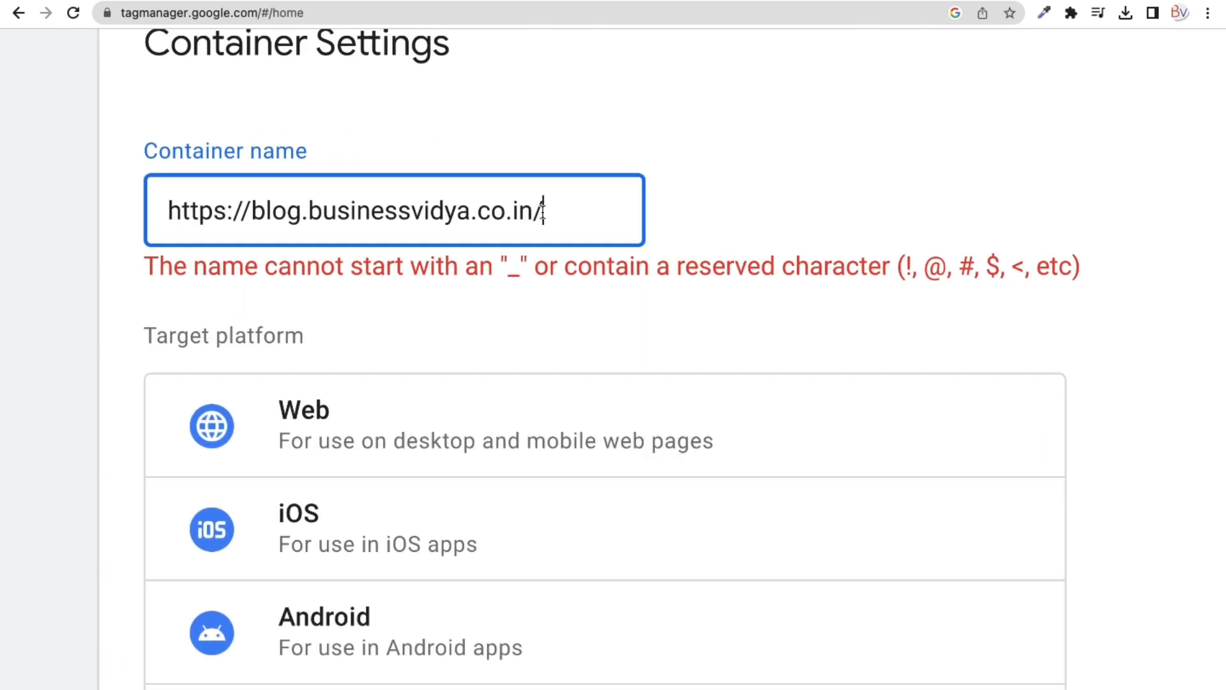
double_click(537, 211)
key("BackSpace")
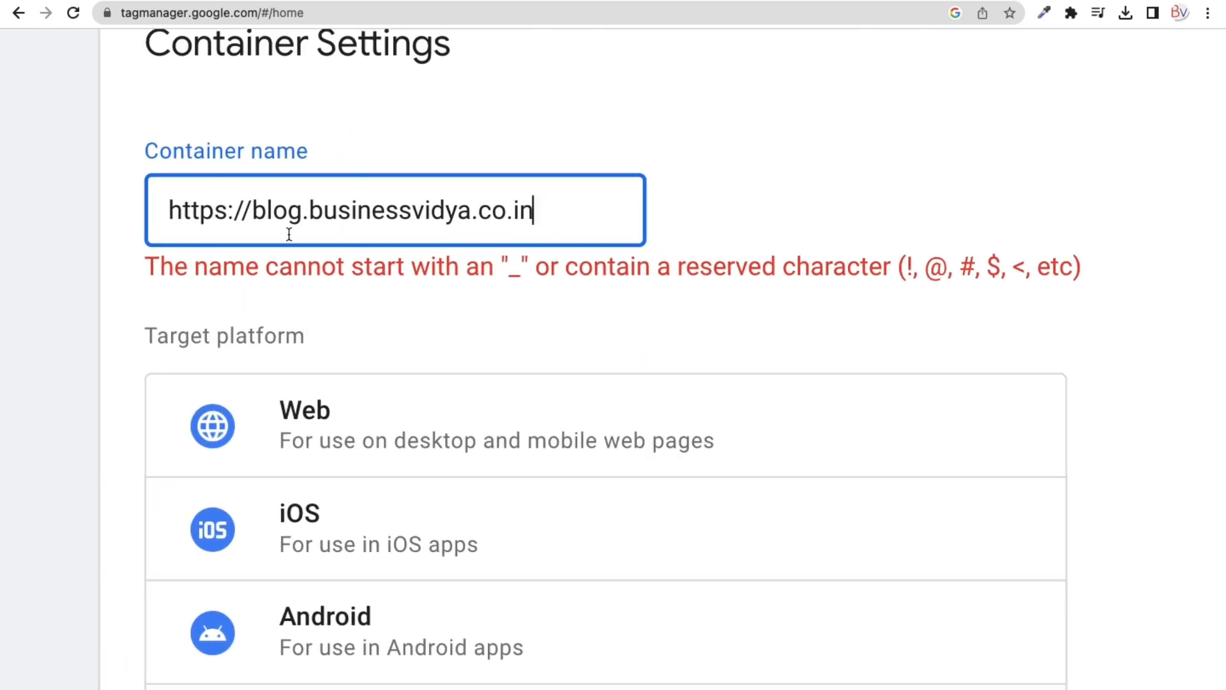
left_click_drag(253, 212, 153, 210)
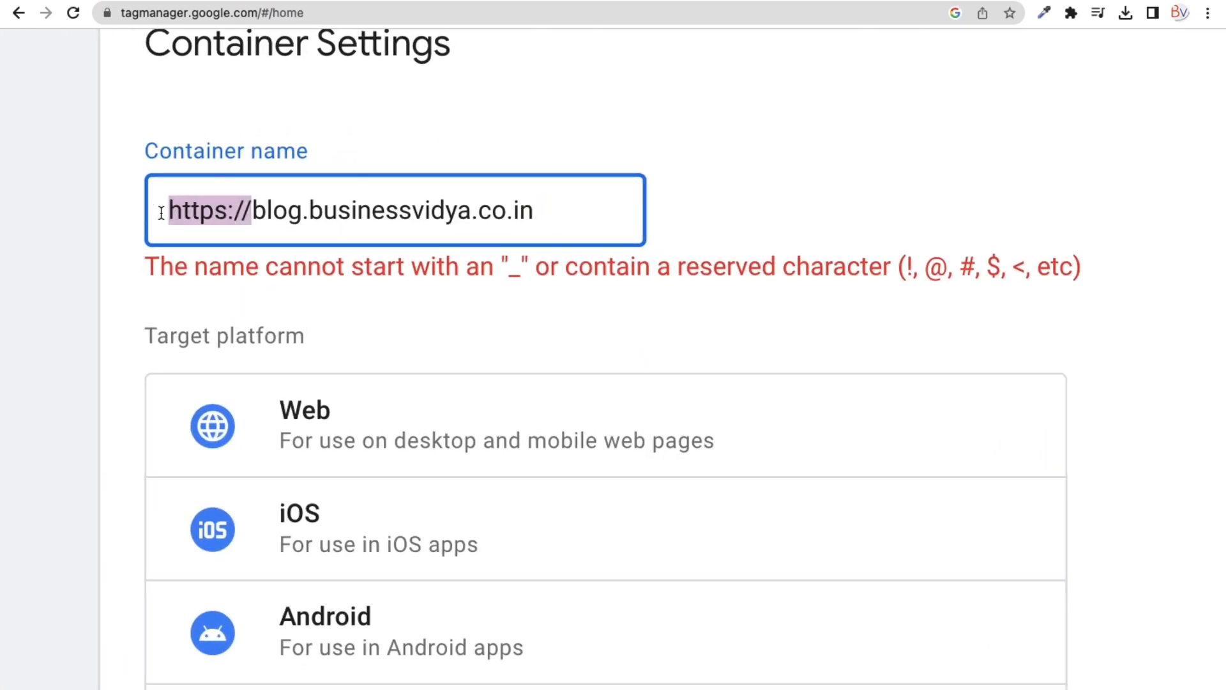
key("BackSpace")
left_click(120, 216)
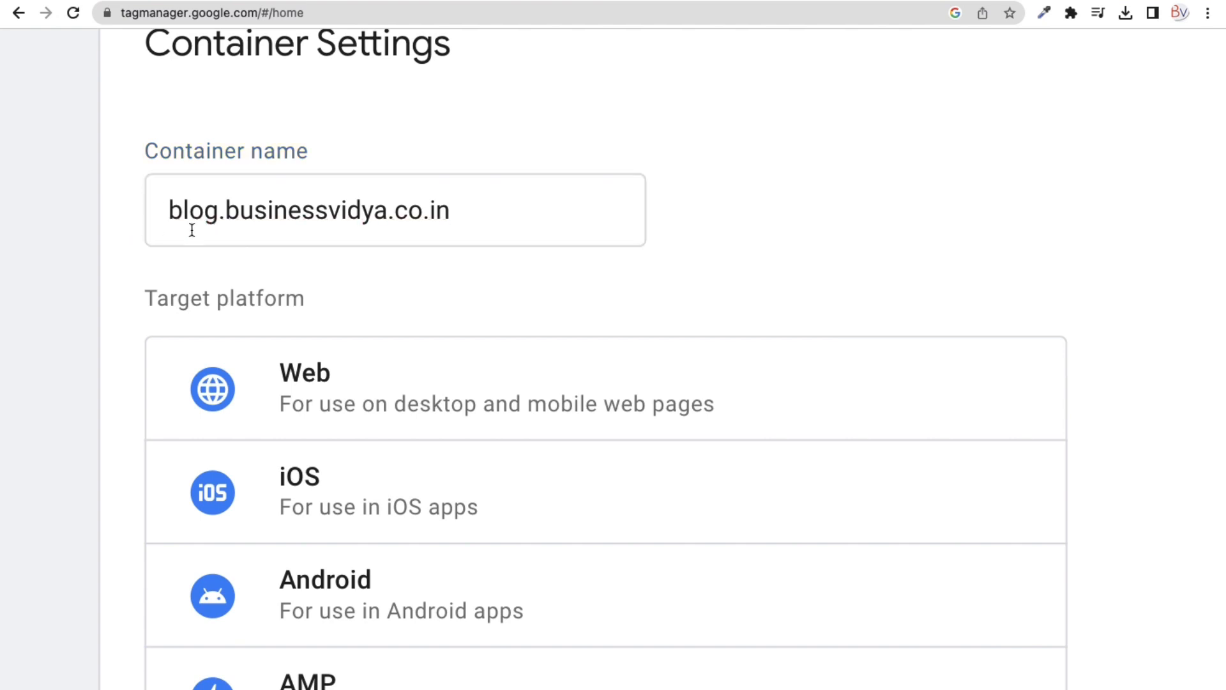
Step: Choose Web as the target platform for blog.businessvidya.co.in and create the container
left_click_drag(228, 212, 378, 216)
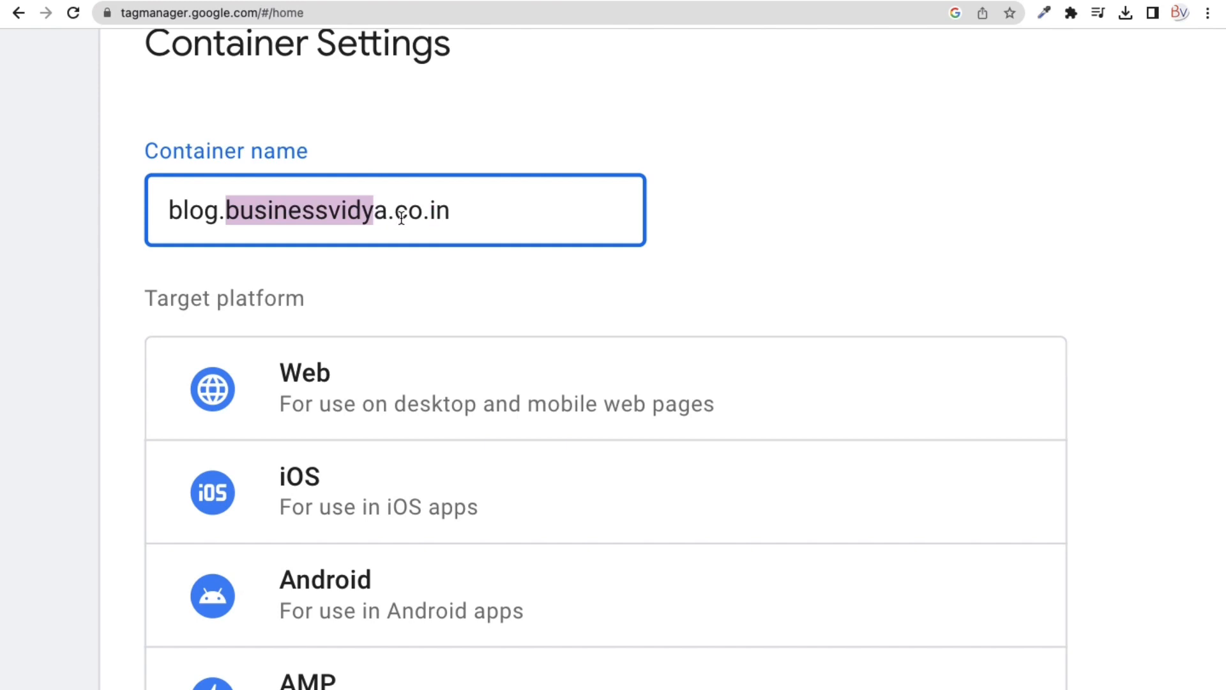
left_click_drag(454, 214, 106, 234)
left_click(107, 230)
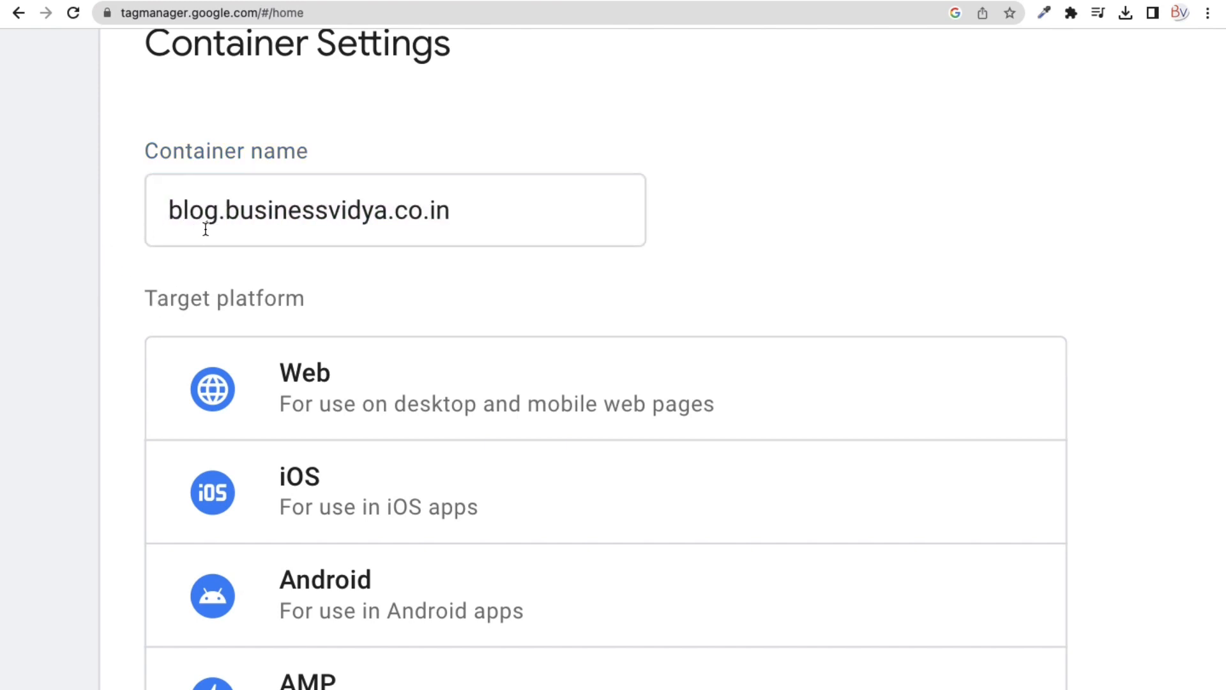
key("ctrl+minus")
key("ctrl+minus")
key("ctrl+minus")
key("ctrl+minus")
key("ctrl+minus")
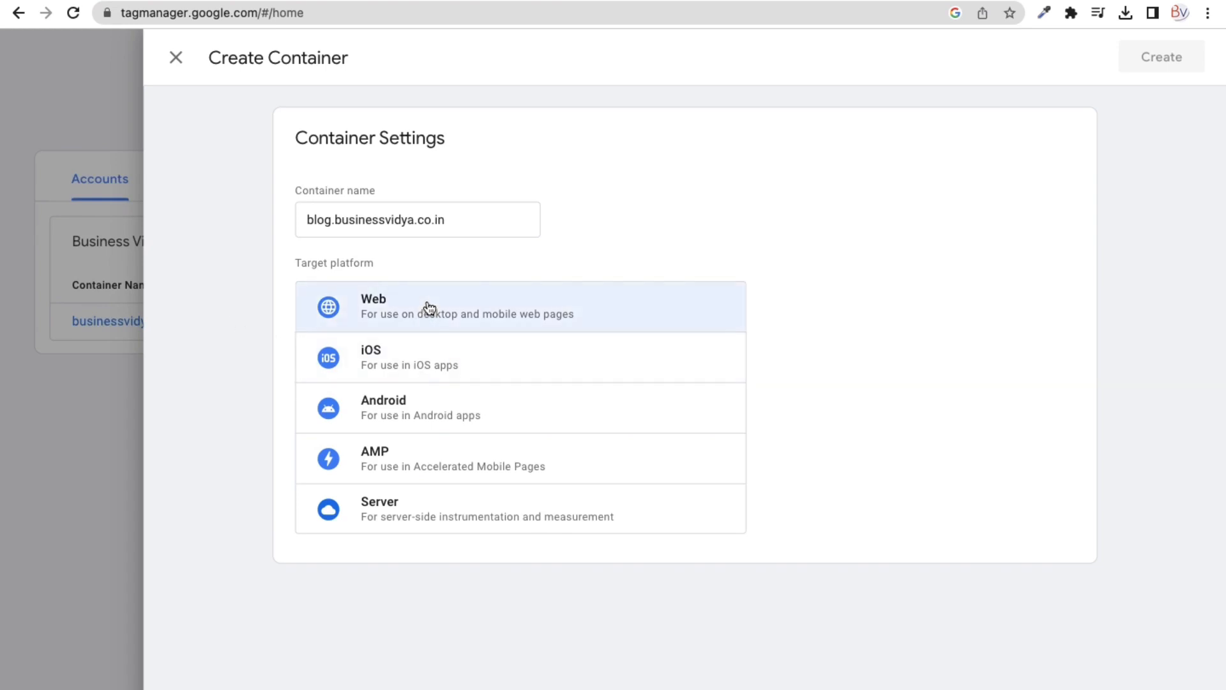
left_click(538, 300)
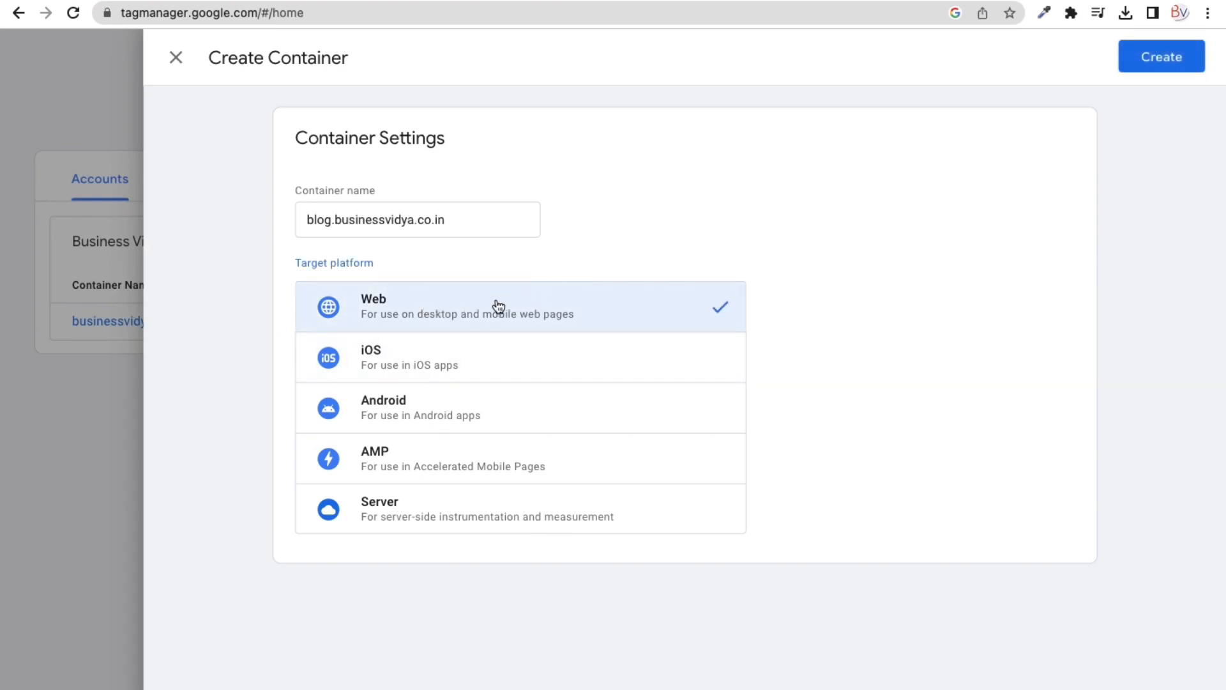
left_click(1160, 57)
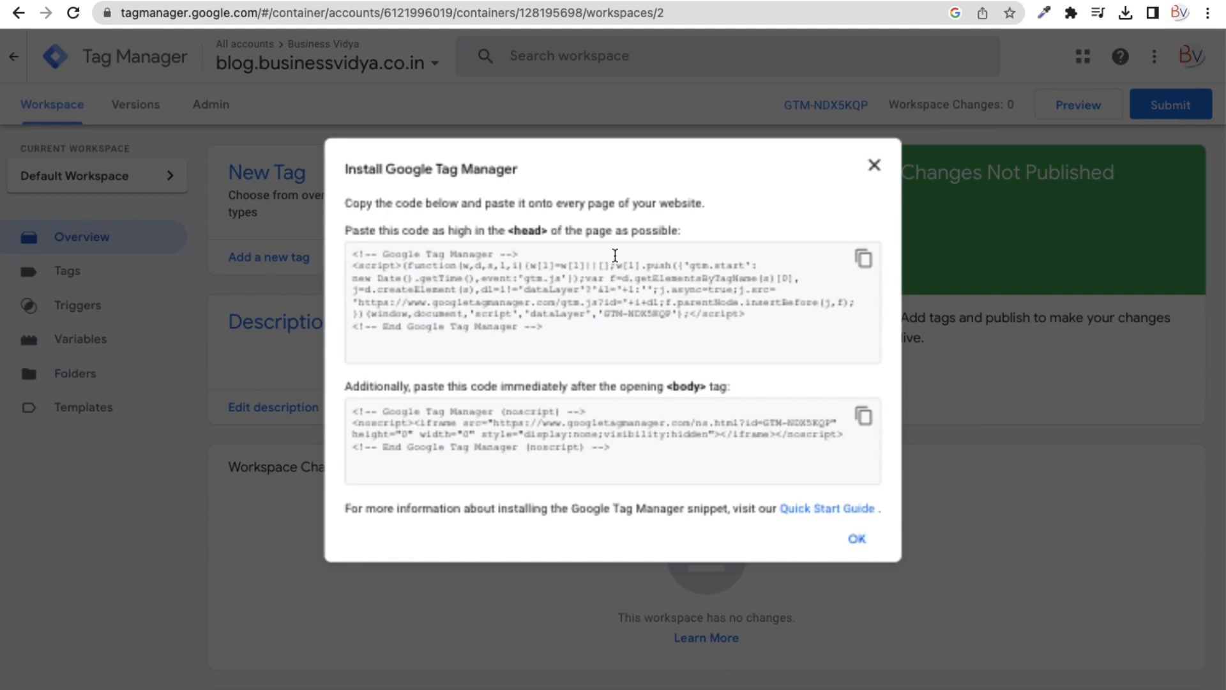
Step: Dismiss the install code, return to the list of all accounts and check the Business Vidya account's options
left_click(874, 164)
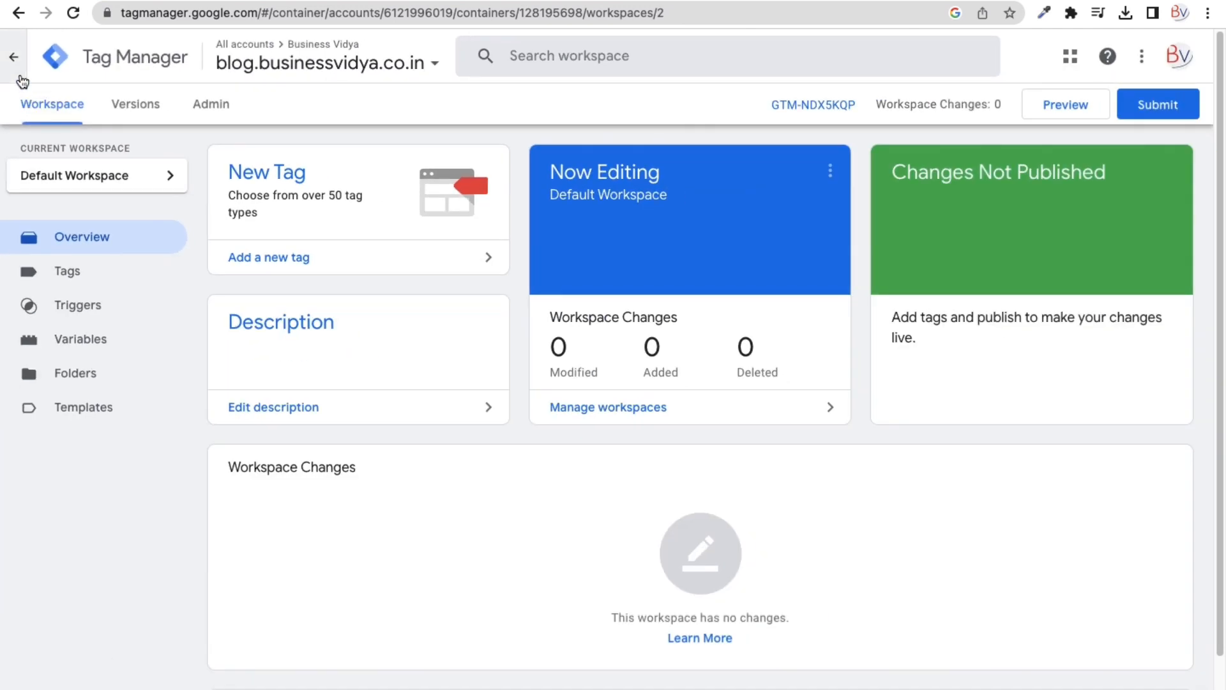
left_click(35, 104)
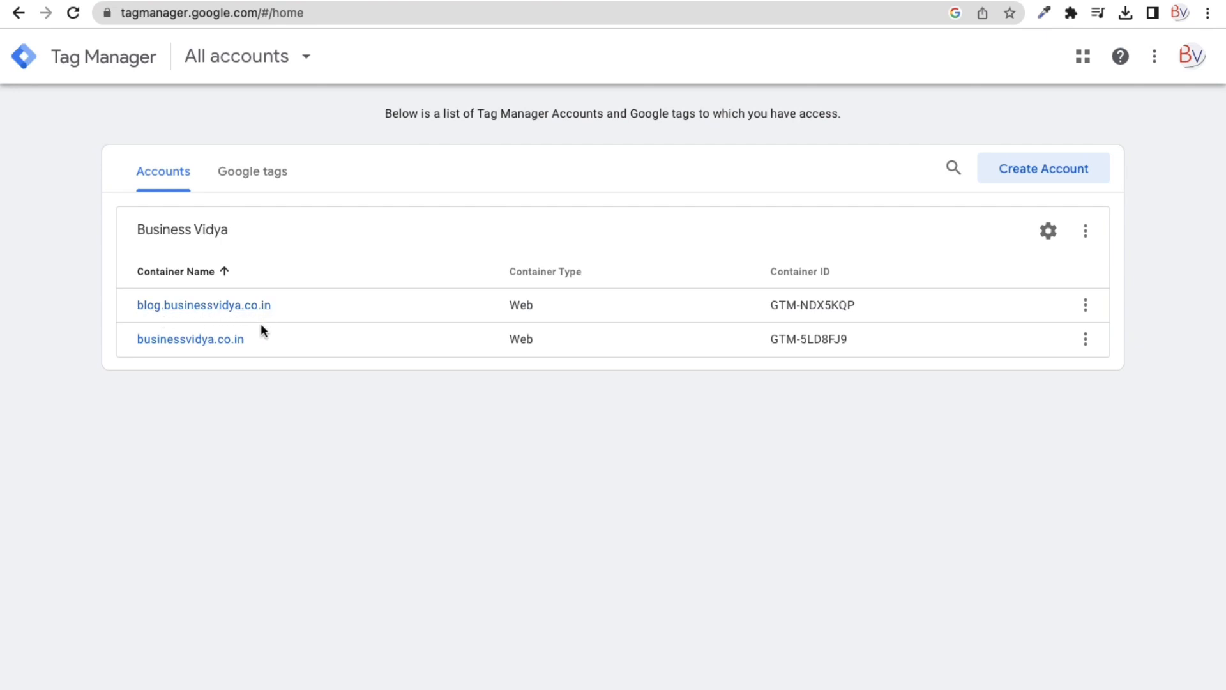
left_click(1098, 243)
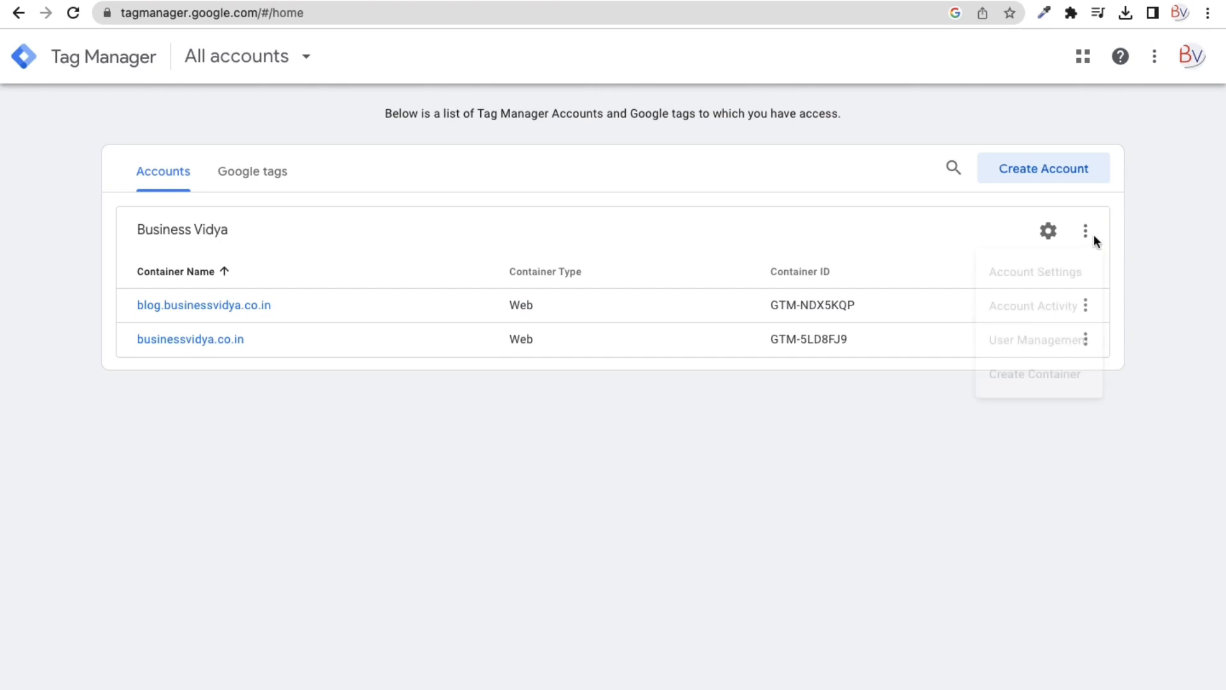
left_click(856, 460)
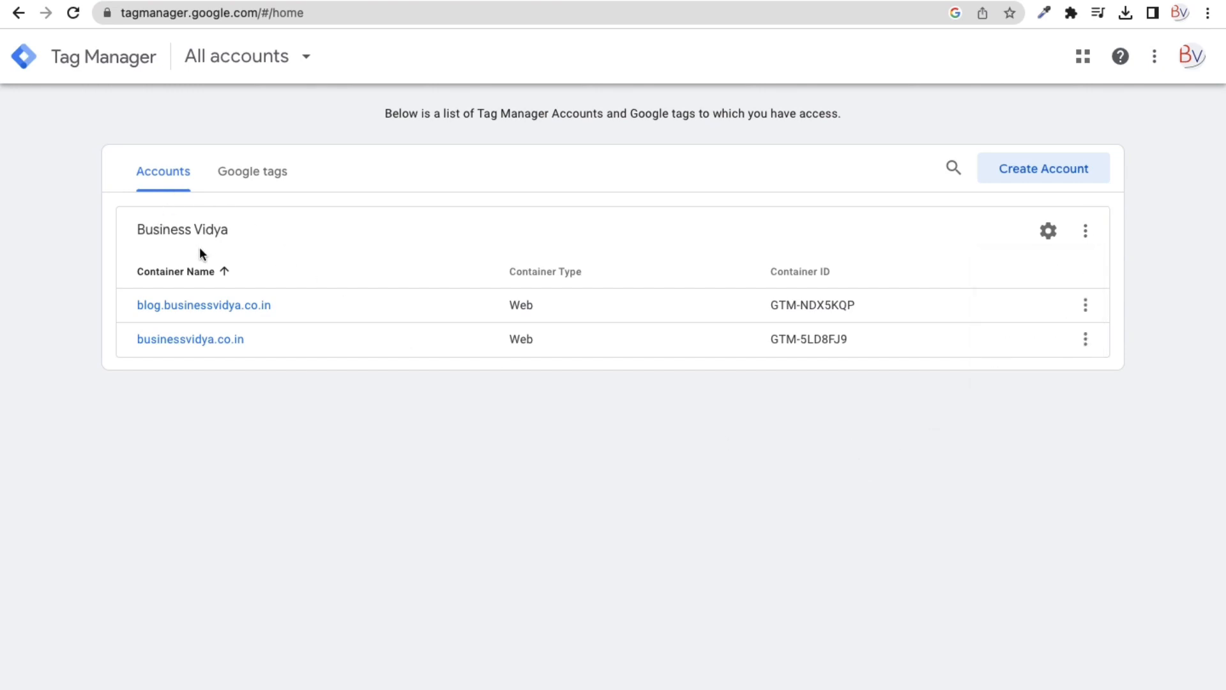
Step: Switch to the Keynote slide and highlight the Account 2 - Kuku Courses heading without changing it
key("ctrl+Left")
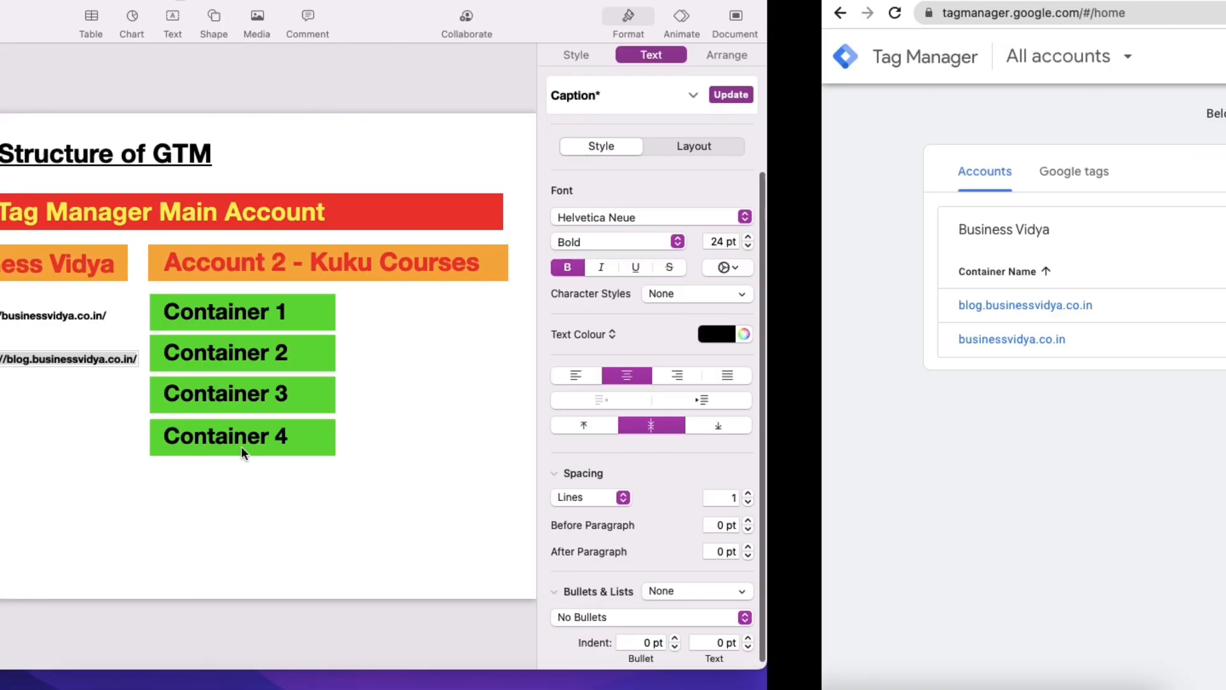
left_click(477, 416)
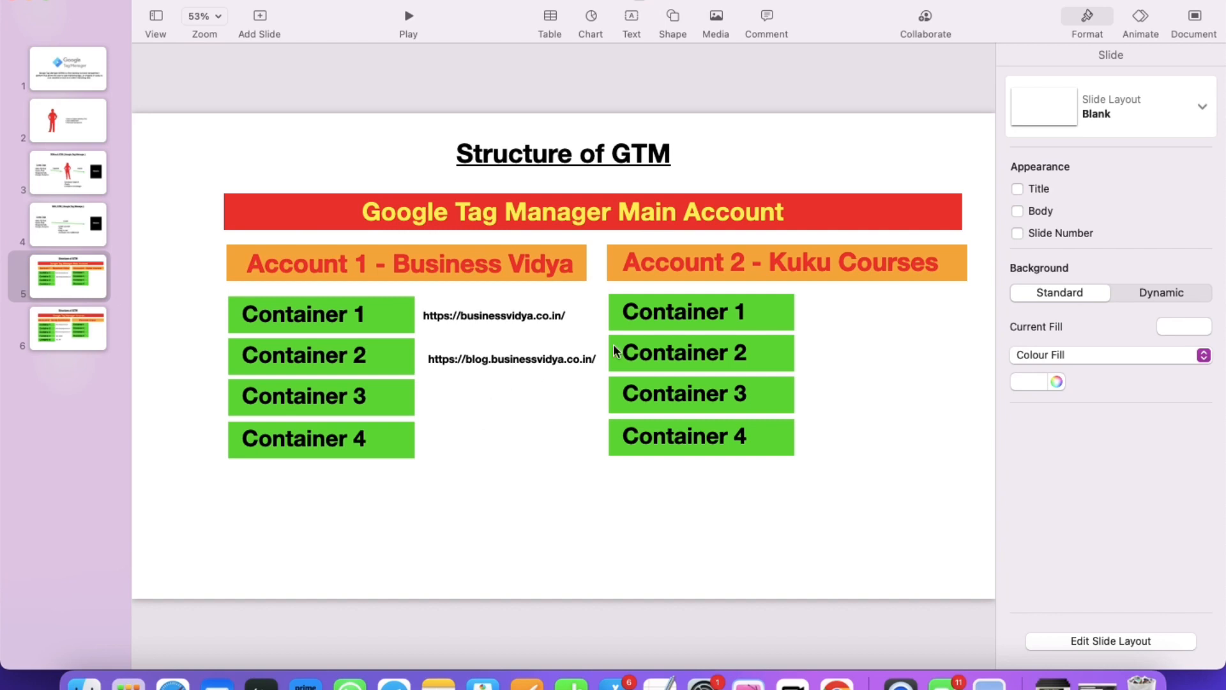
left_click(739, 274)
double_click(736, 267)
left_click_drag(745, 267, 677, 268)
left_click(898, 365)
Step: Switch back to Tag Manager in Chrome and start a new account named Kuku Courses
key("ctrl+Right")
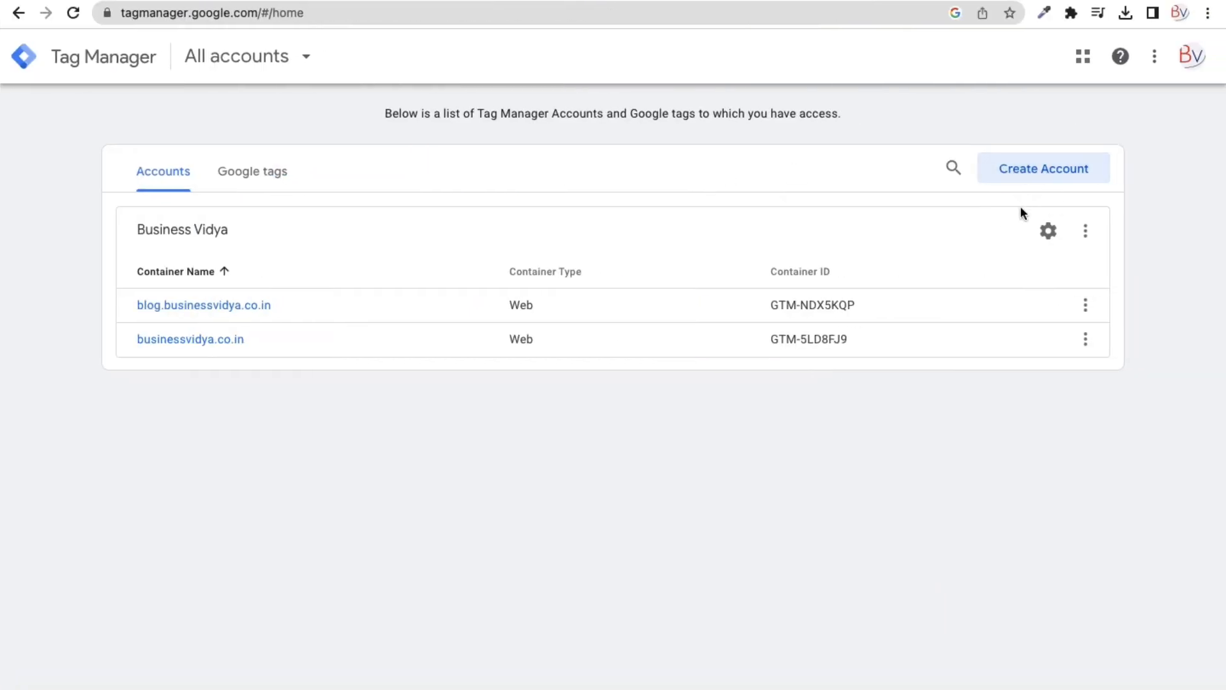
left_click(1036, 170)
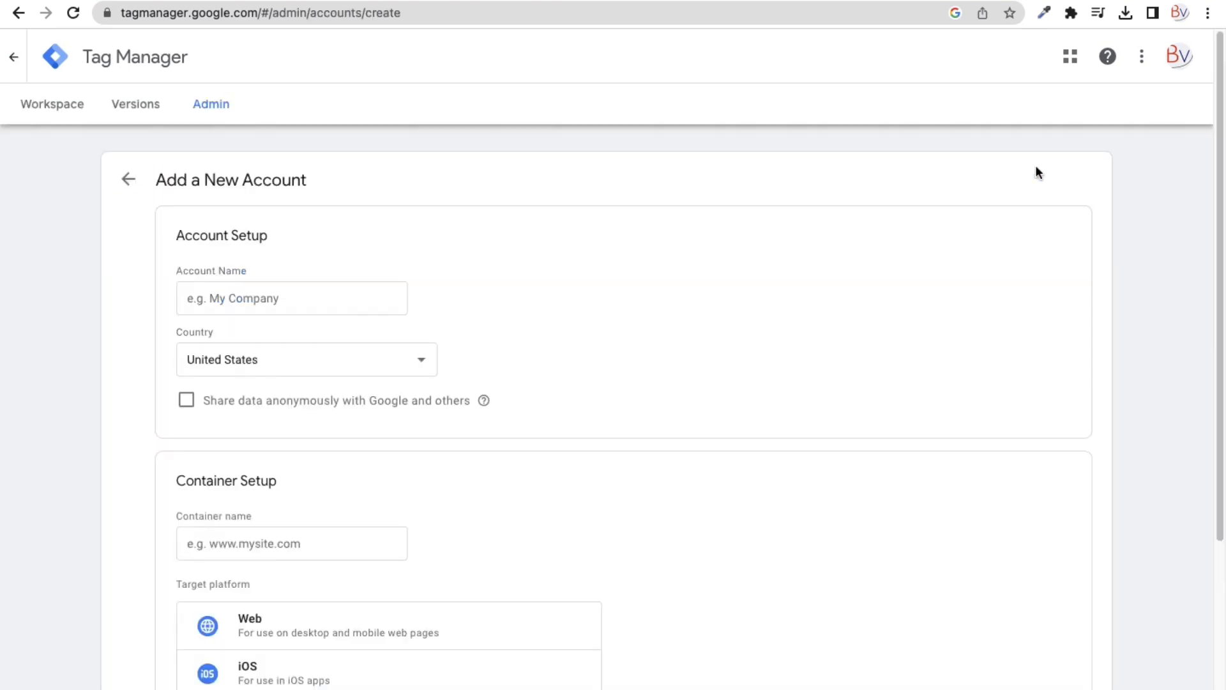
left_click(268, 307)
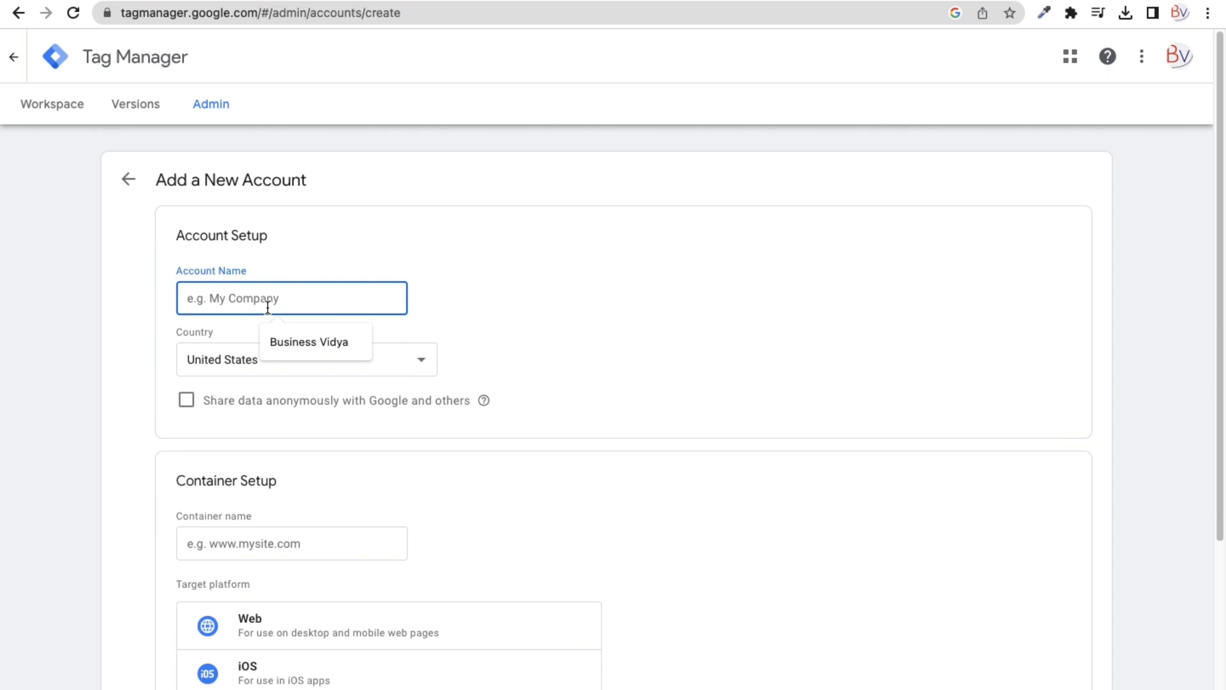
type("Kuku Courses")
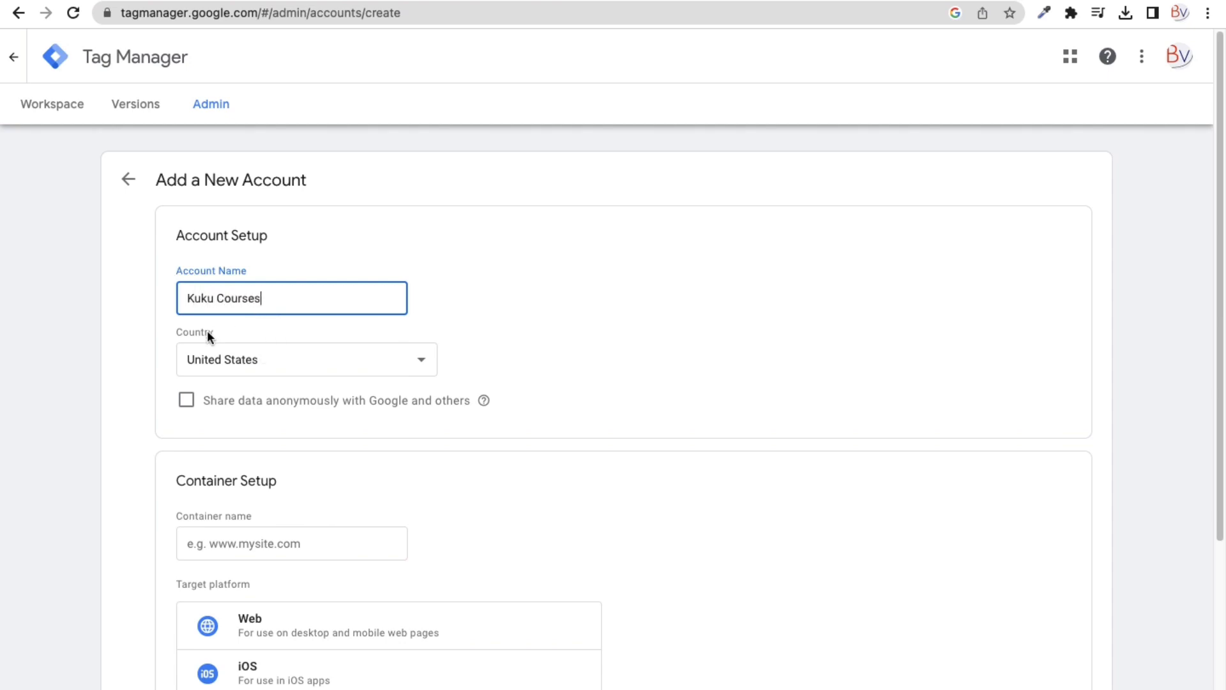
Step: Set the new account's country to India and enable sharing data anonymously with Google and others
left_click(248, 362)
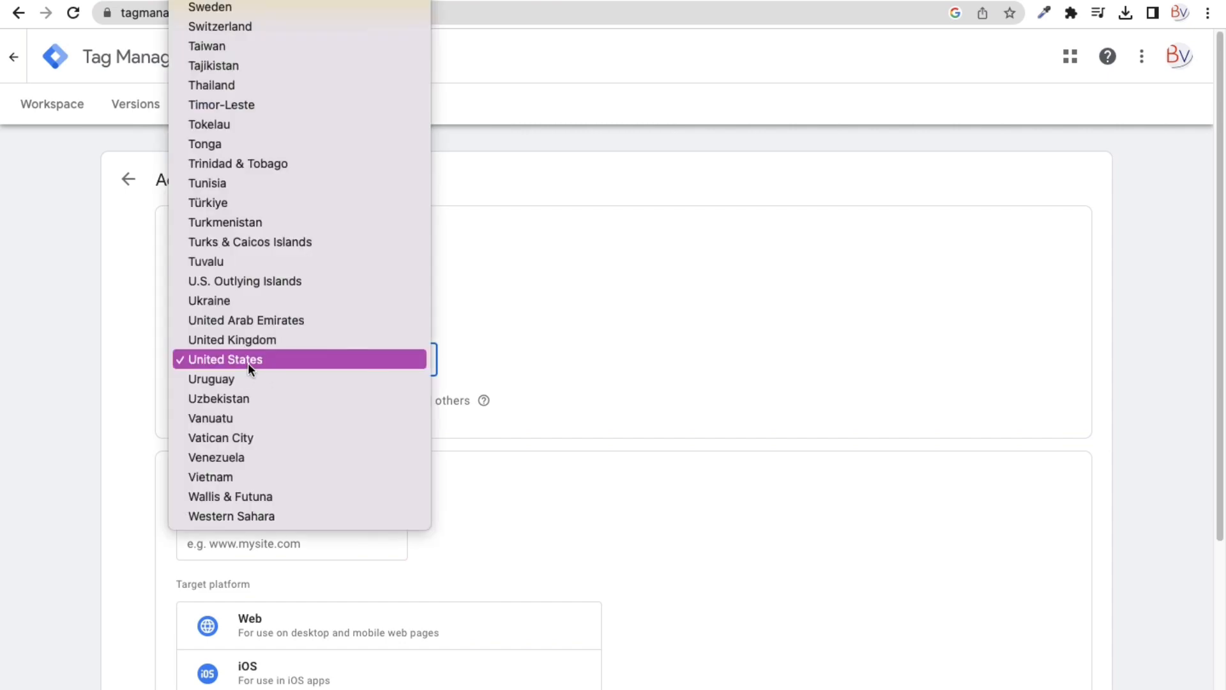
scroll(248, 358, "up", 20)
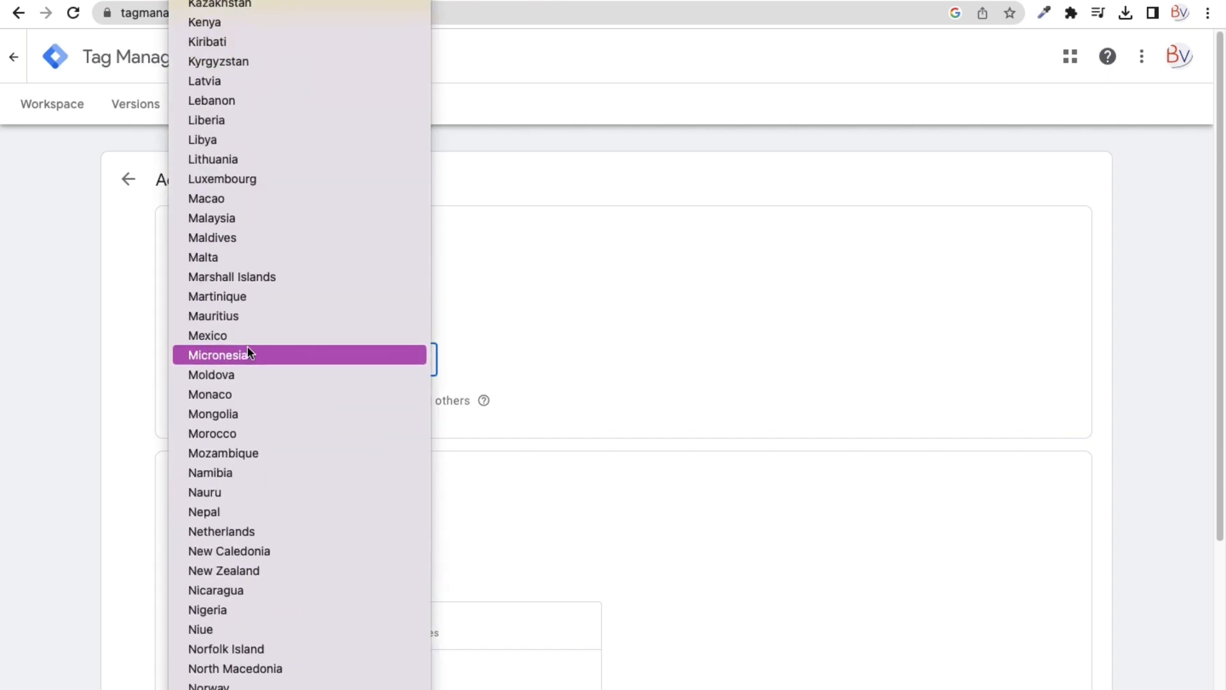
scroll(245, 339, "up", 5)
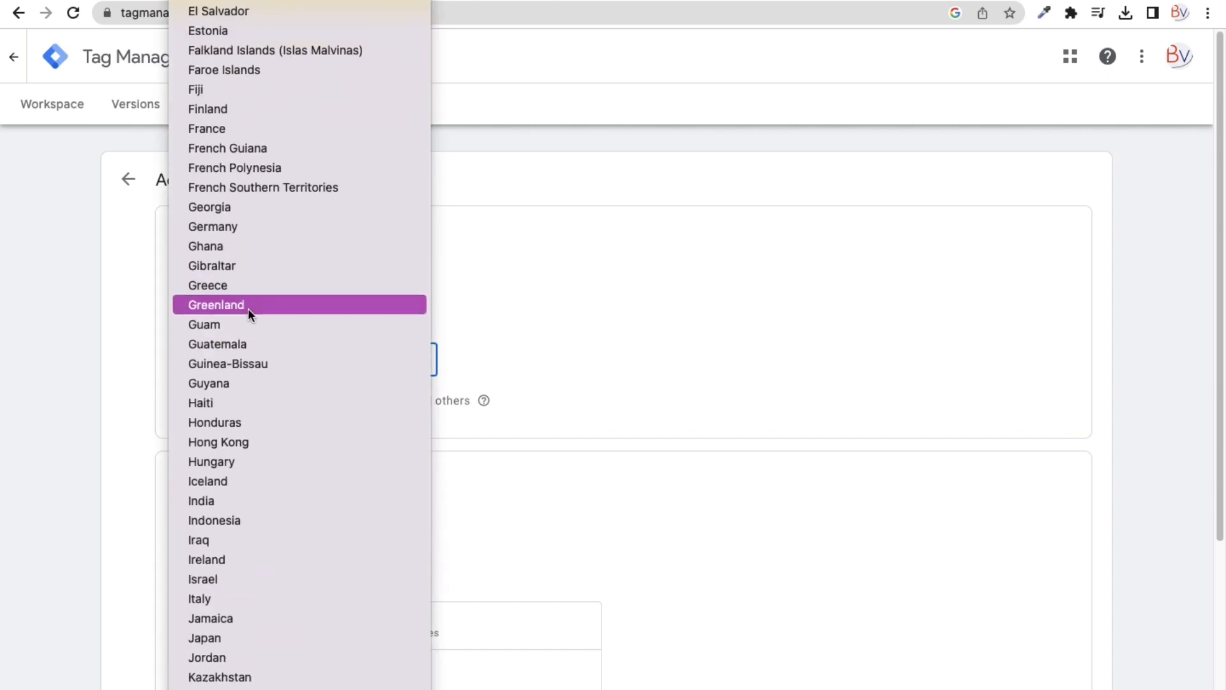
left_click(251, 501)
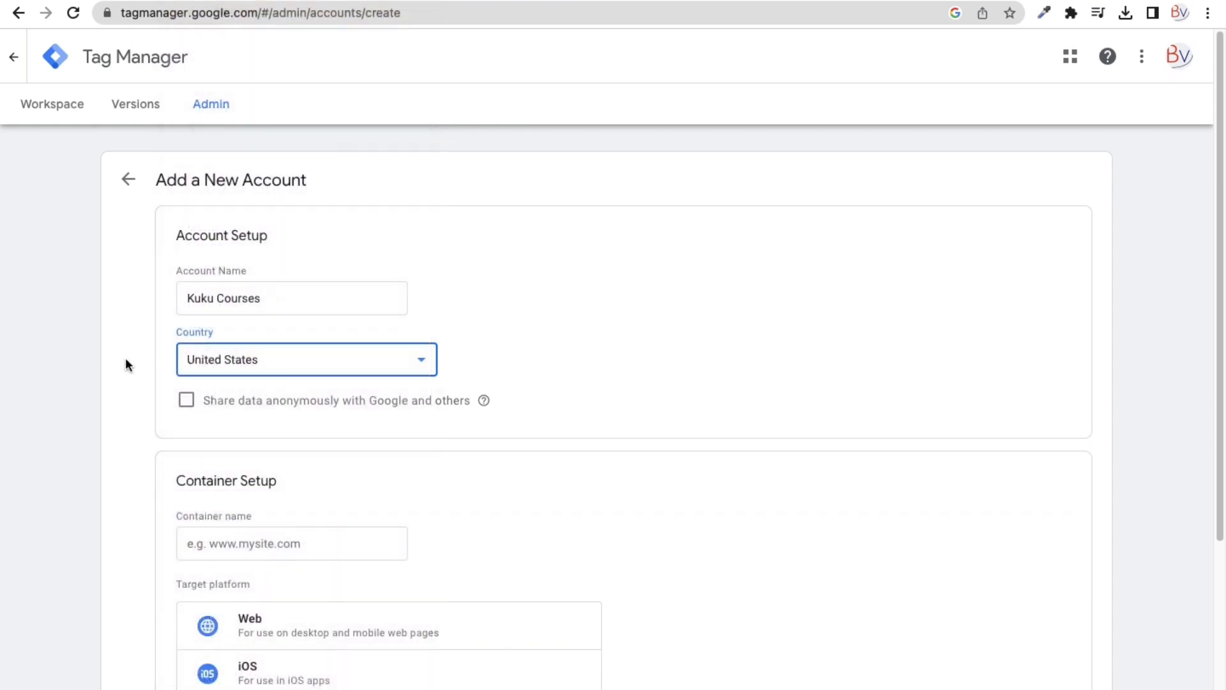
left_click(187, 401)
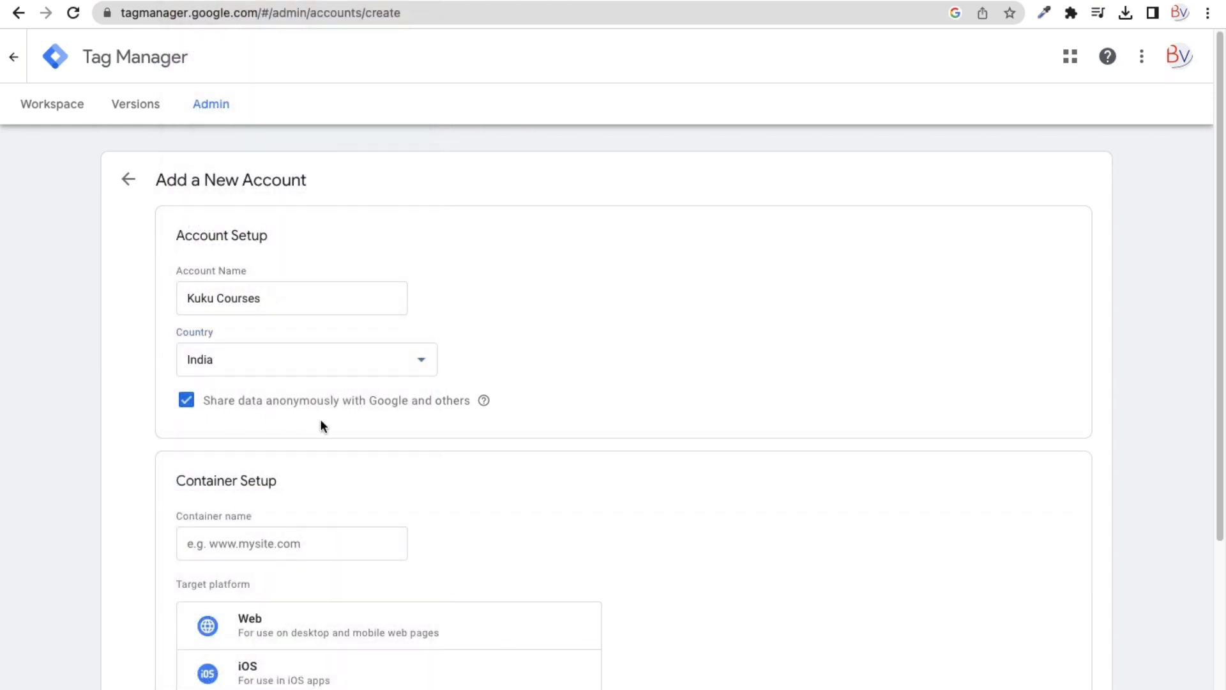
scroll(320, 421, "down", 3)
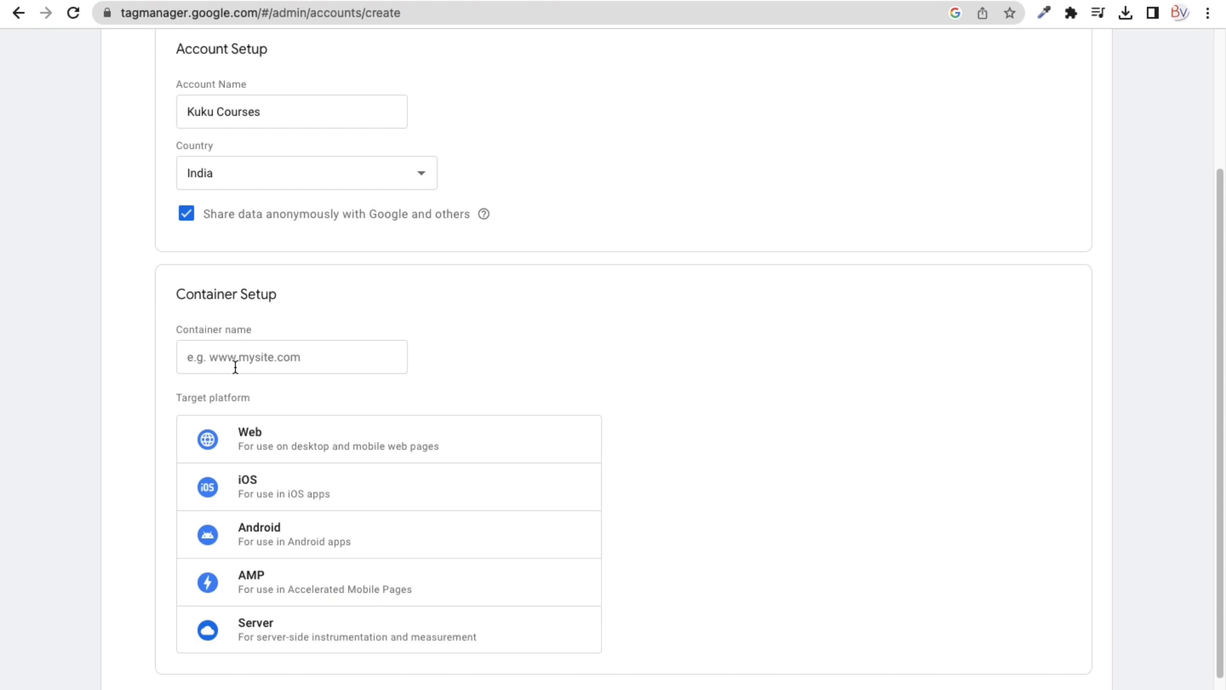
key("ctrl+Left")
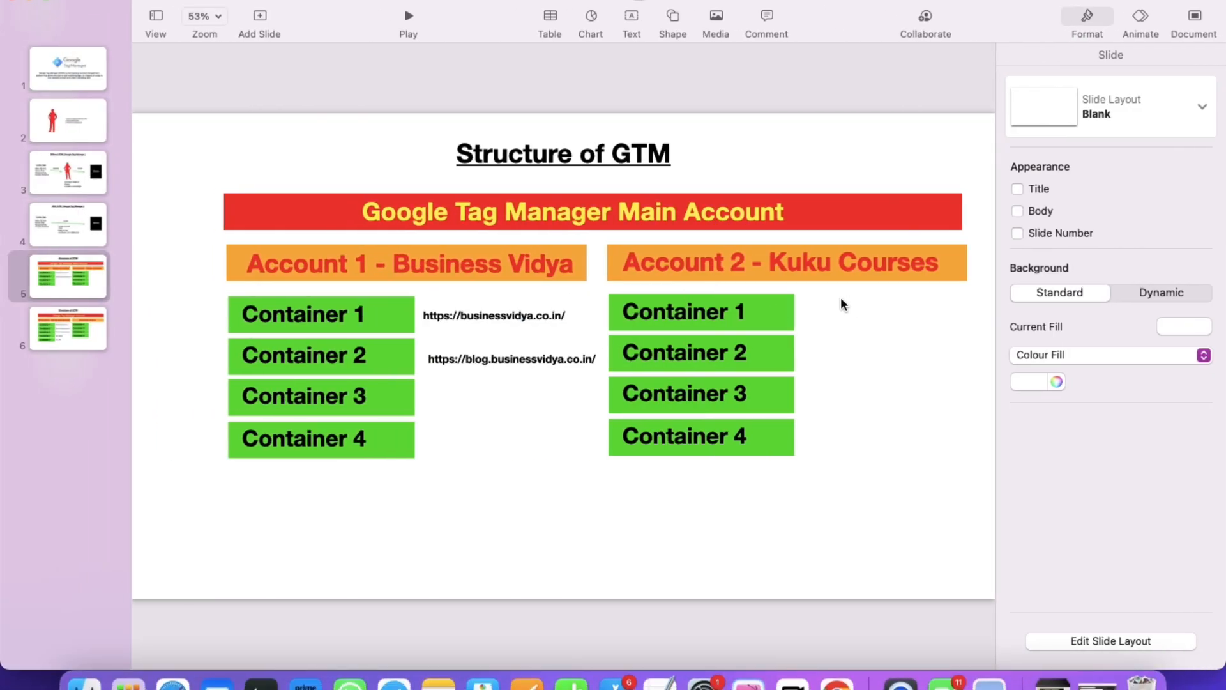
key("ctrl+Right")
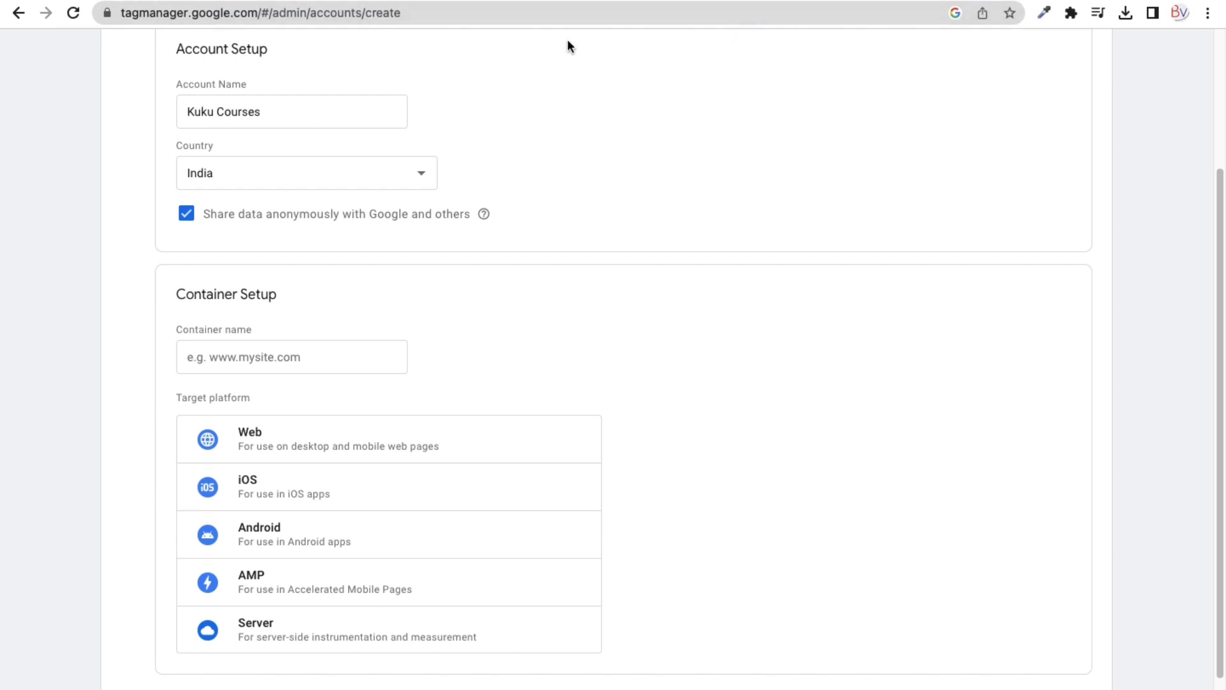
key("ctrl+Left")
left_click(476, 319)
left_click_drag(476, 319, 857, 317)
Step: Switch to Chrome, open kukucourses.com in a new tab and copy its address
key("ctrl+Right")
key("super+t")
type("ku")
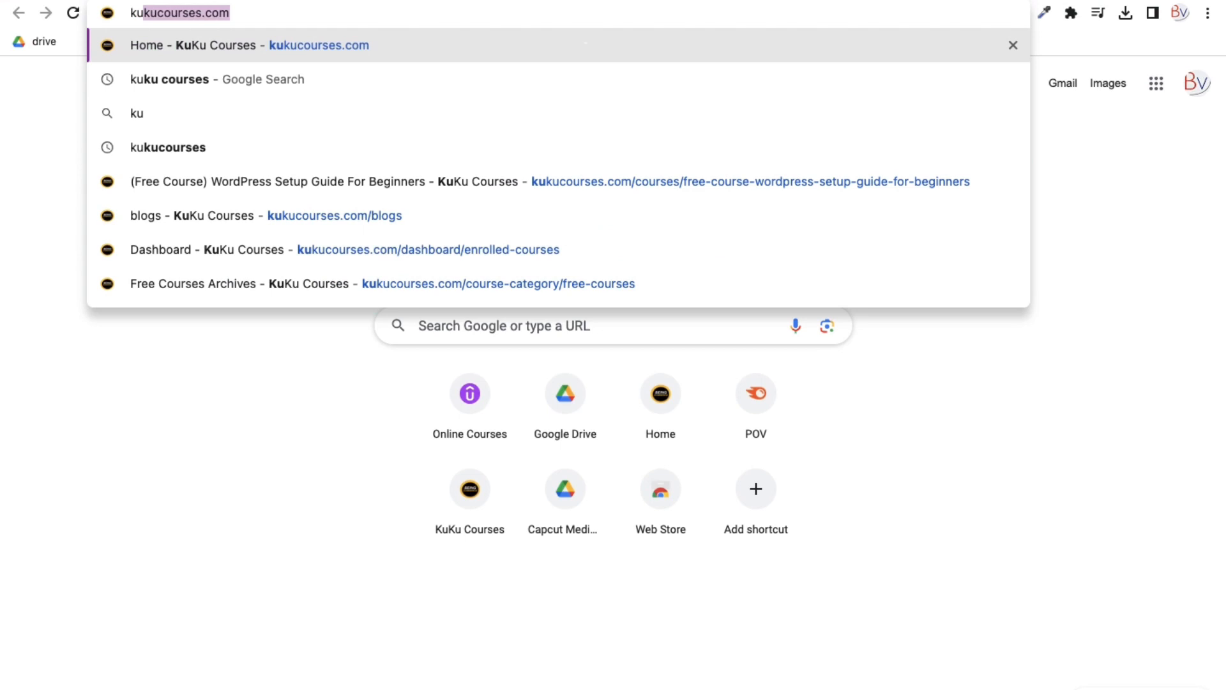
key("Return")
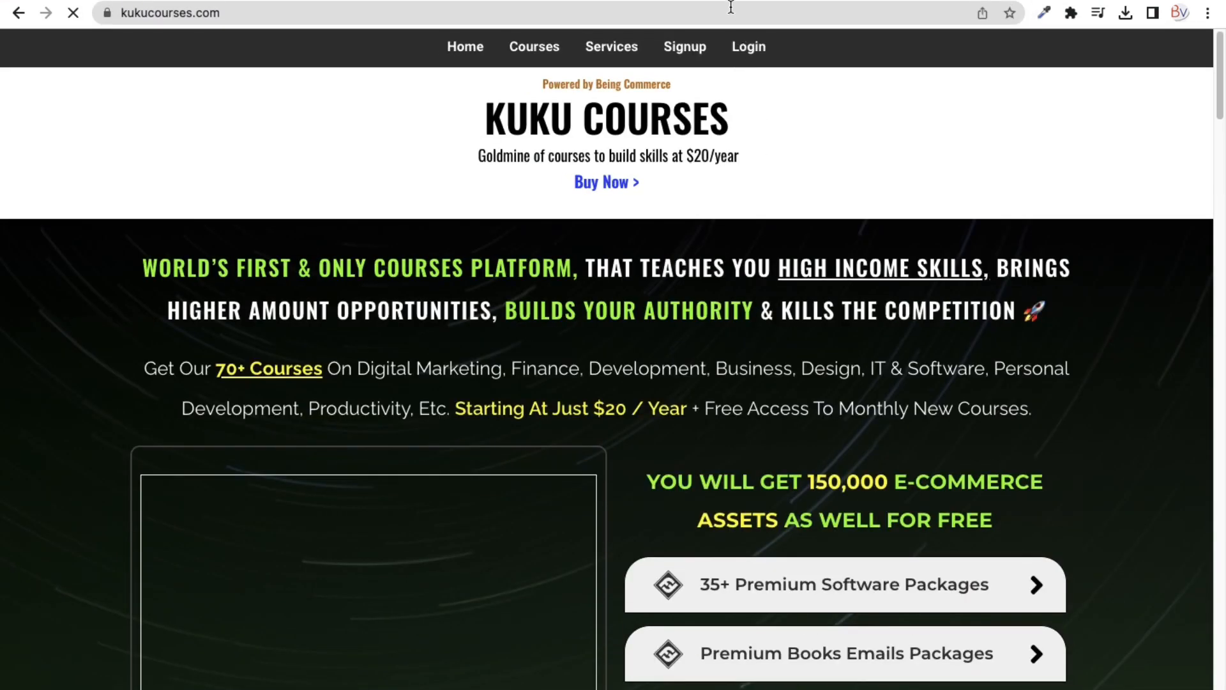
left_click(724, 0)
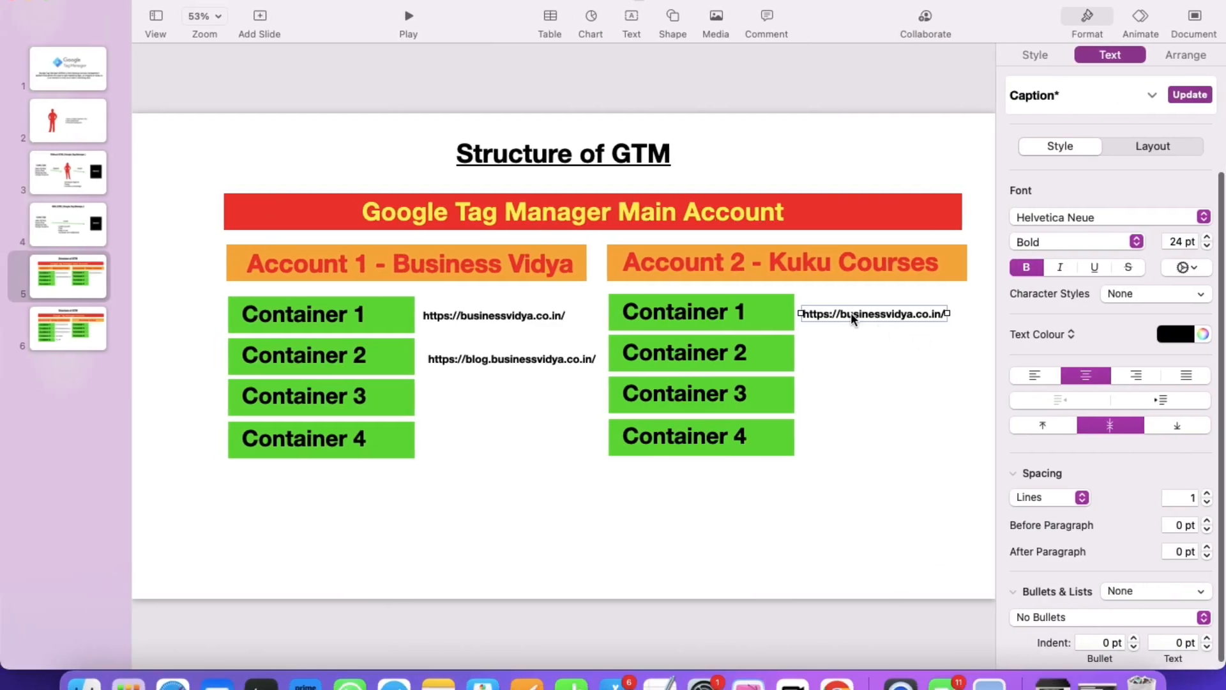
left_click(850, 313)
type("https://kukucourses.com/")
left_click(870, 327)
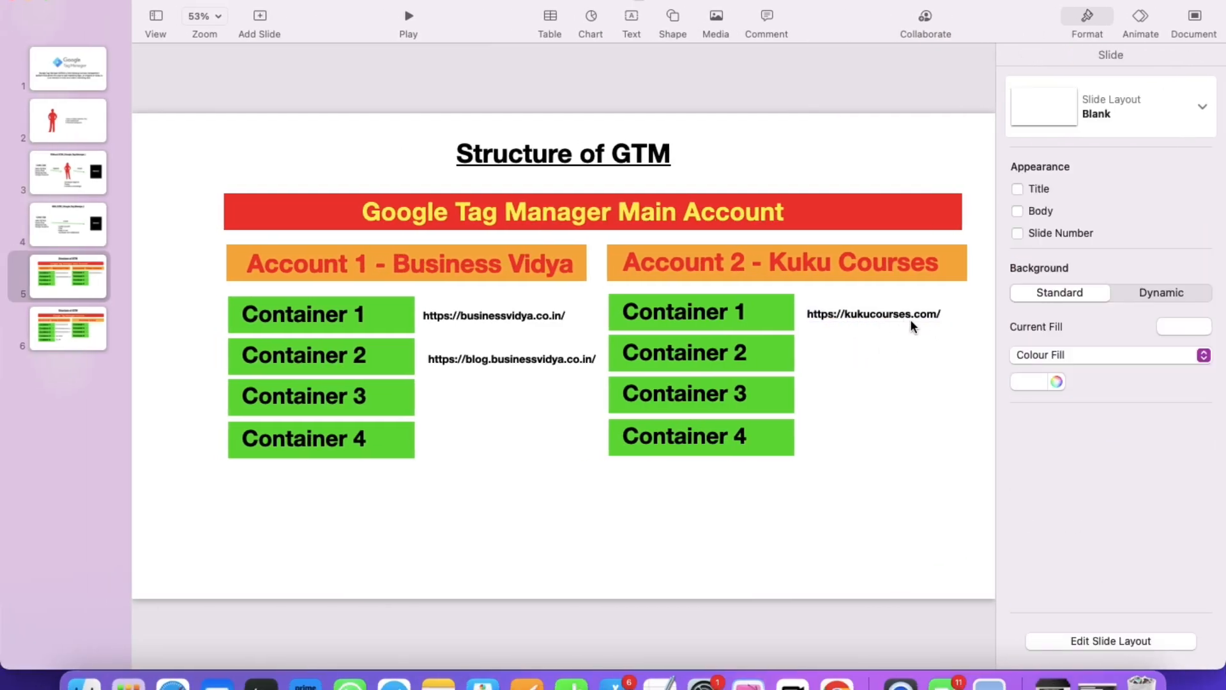
key("ctrl+Right")
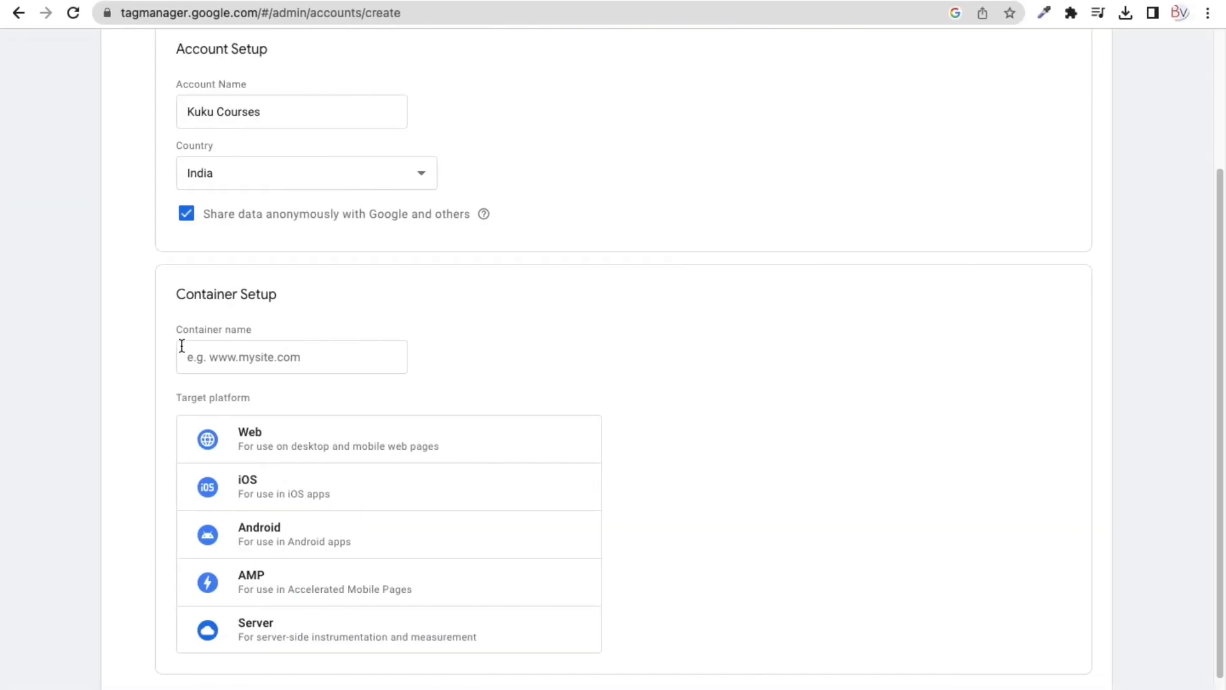
left_click(241, 362)
right_click(241, 362)
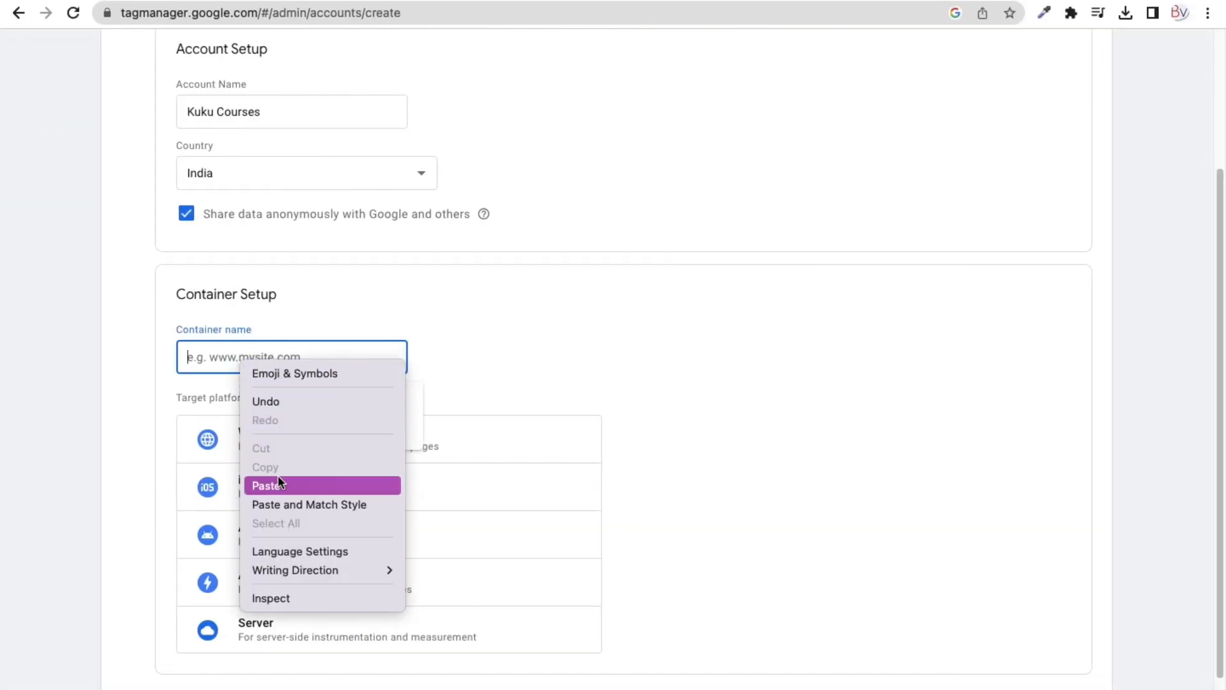
left_click(278, 484)
scroll(355, 375, "up", 5)
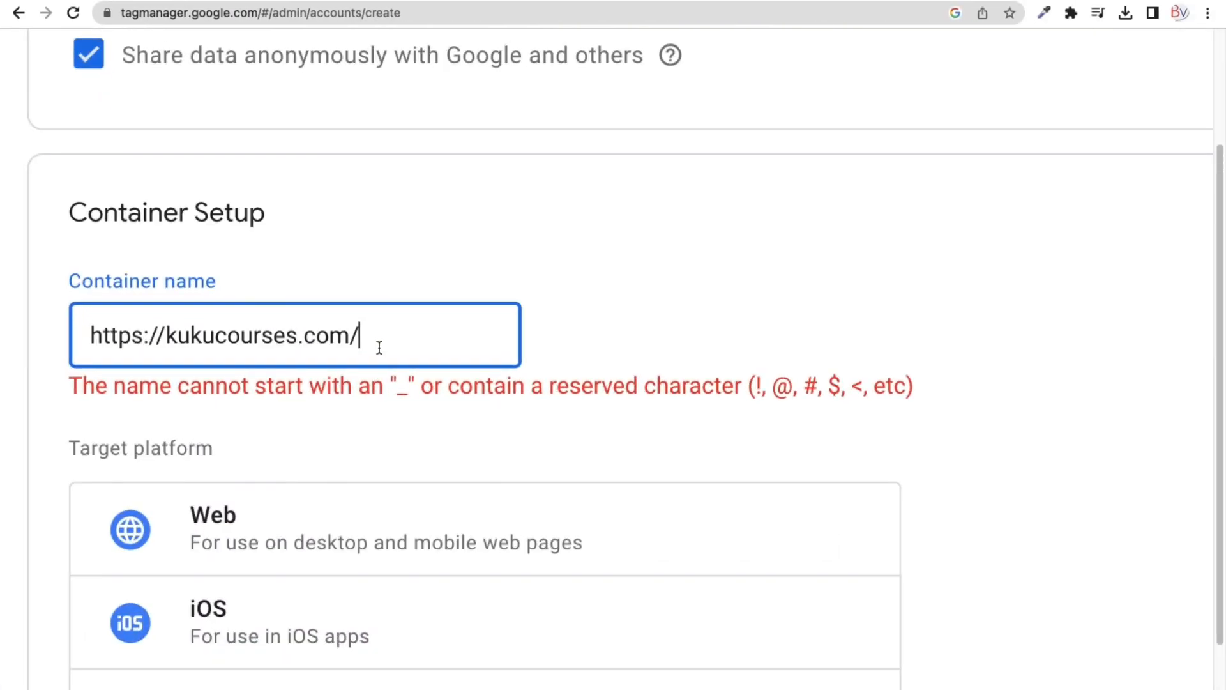
key("BackSpace")
left_click(163, 341)
left_click_drag(162, 340, 77, 337)
key("BackSpace")
left_click(36, 310)
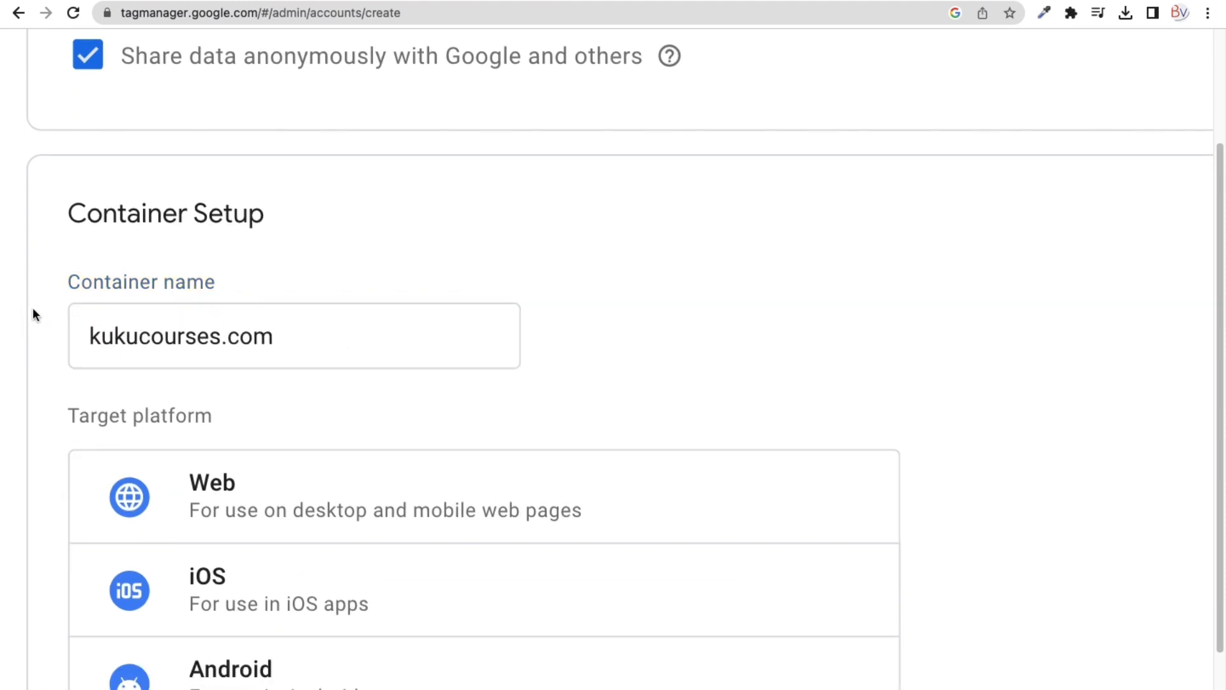
Step: Choose Web as the target platform for kukucourses.com and submit the new Kuku Courses account for creation
scroll(36, 308, "down", 5)
left_click(412, 426)
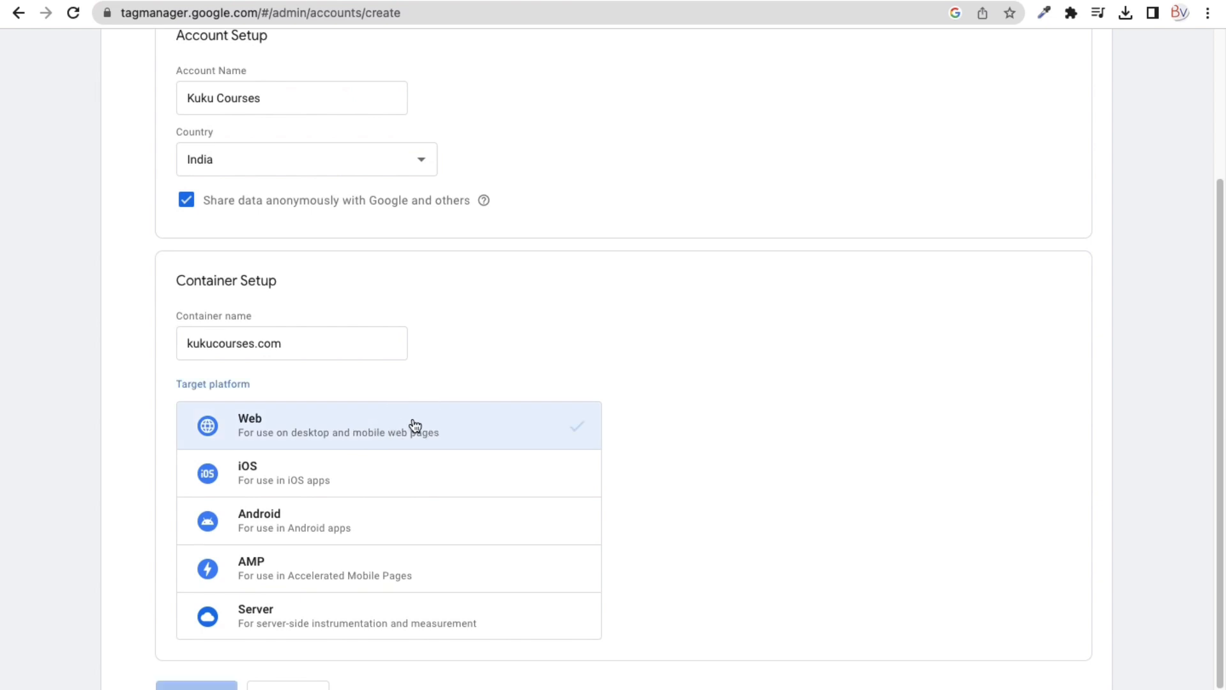
left_click(195, 685)
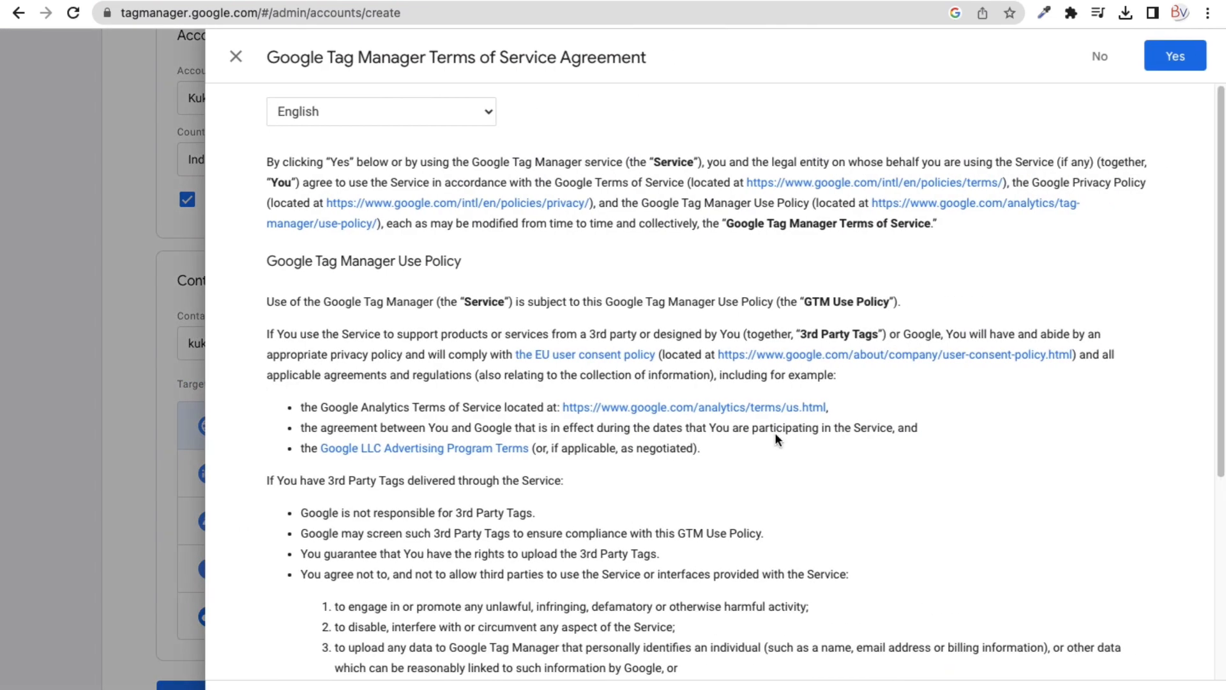
Step: Review the Google Tag Manager Terms of Service Agreement through to its end and accept it
scroll(569, 309, "down", 5)
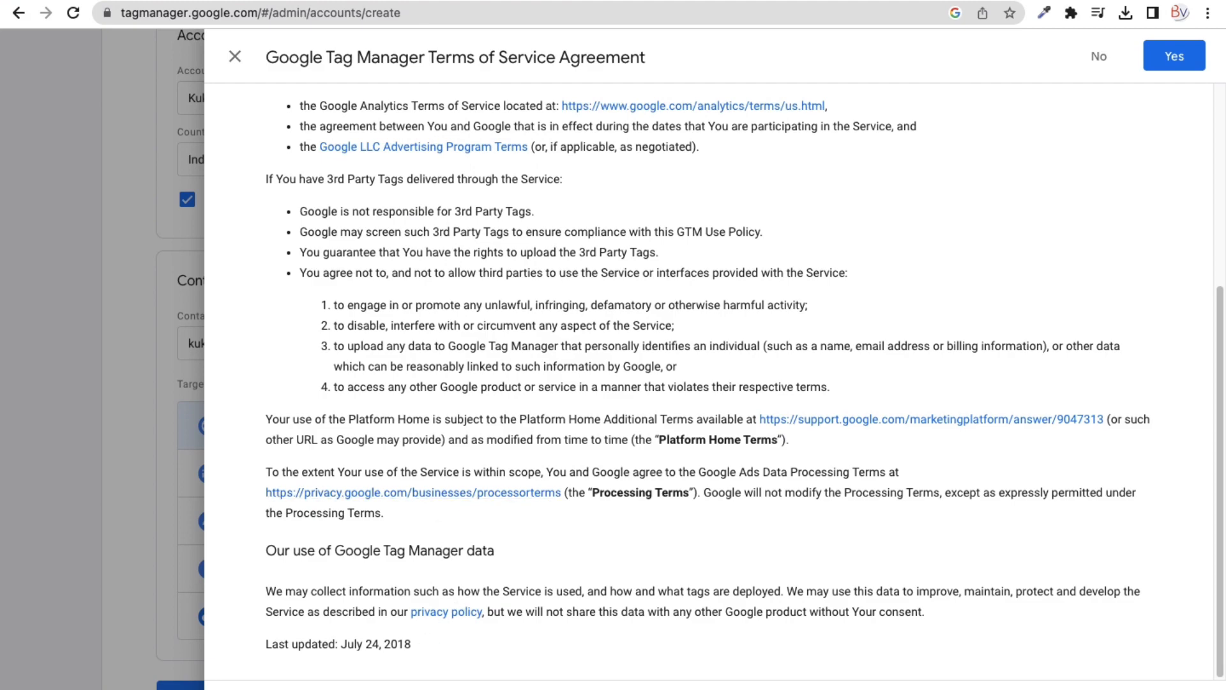
scroll(273, 684, "up", 5)
left_click(275, 672)
scroll(301, 677, "down", 4)
scroll(421, 588, "down", 3)
left_click(1182, 57)
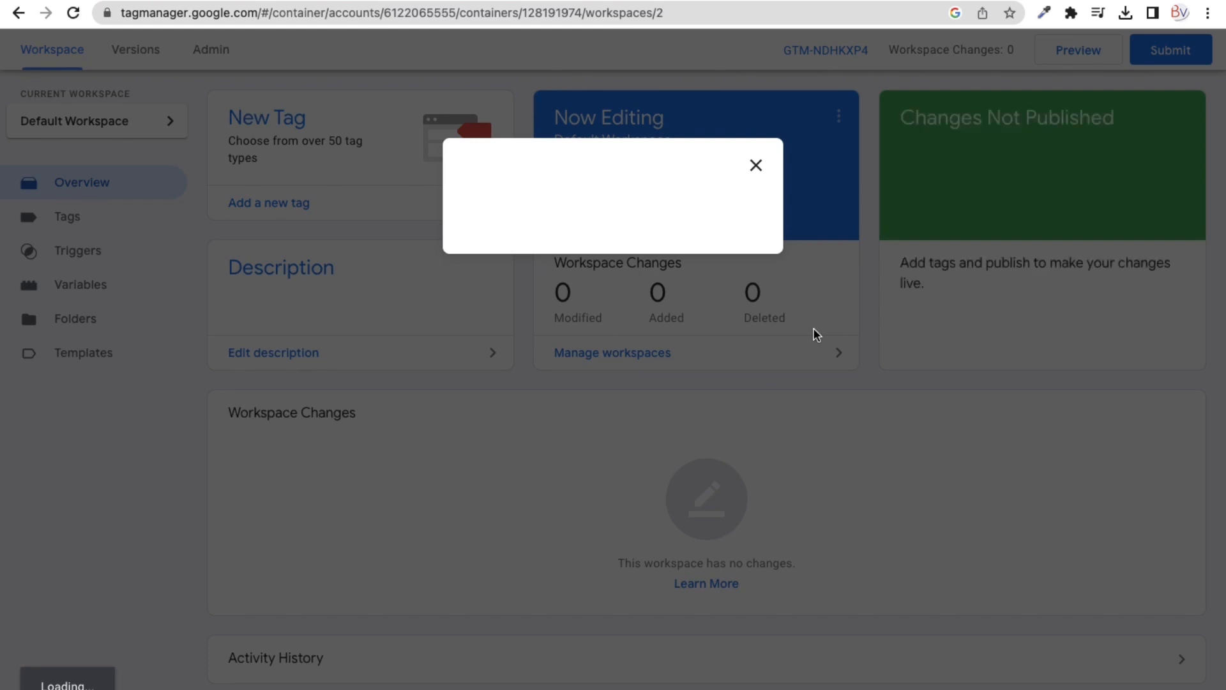
Step: Close the installation code dialog for kukucourses.com and return to the list of all Tag Manager accounts
left_click(874, 165)
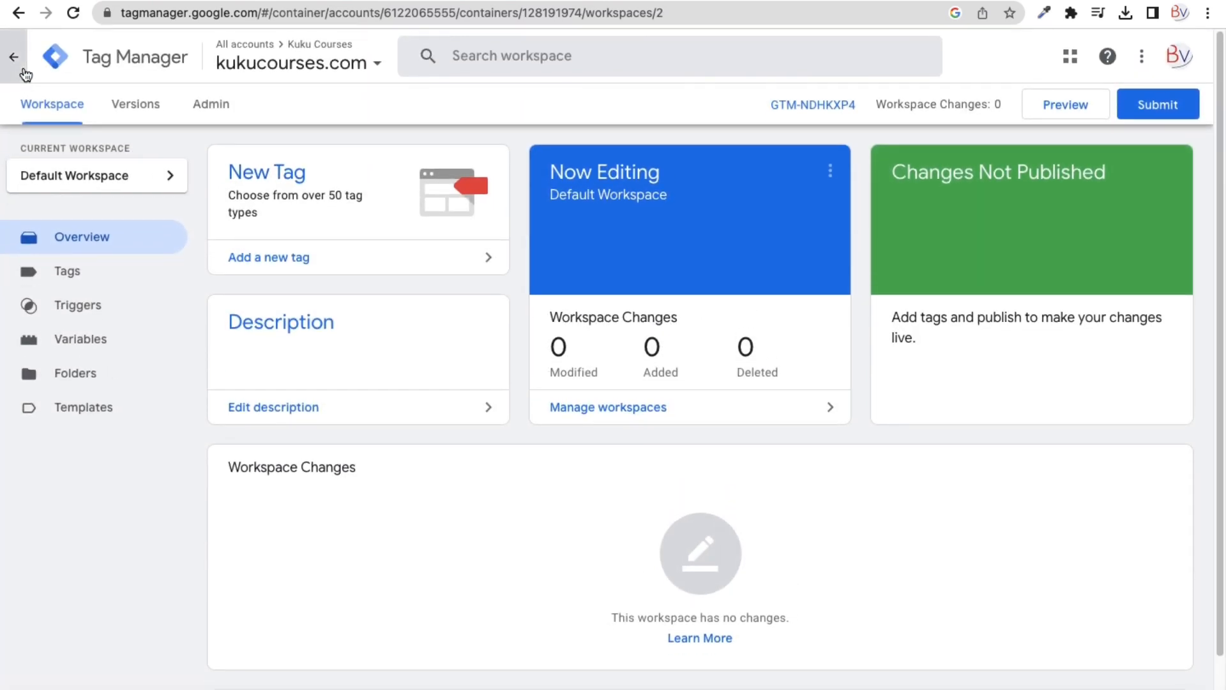
left_click(23, 73)
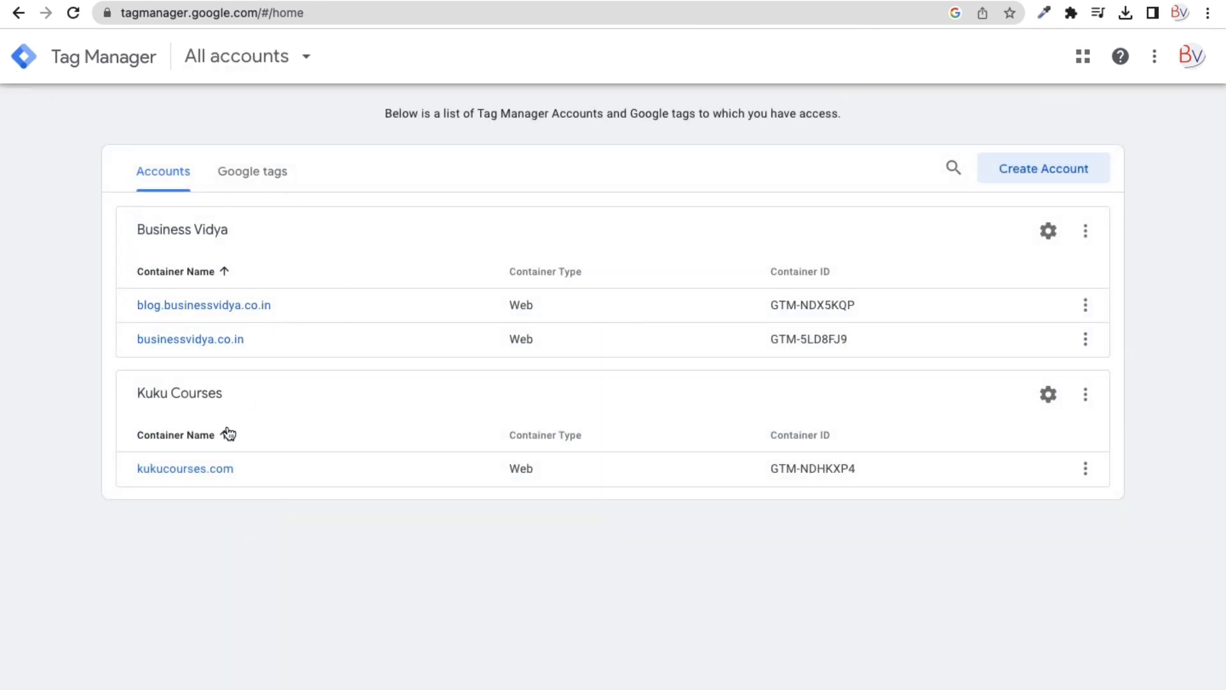
Step: Compare the Business Vidya and Kuku Courses account headings on Keynote's Structure of GTM slide with the accounts listed in Tag Manager
key("ctrl+Left")
left_click(358, 271)
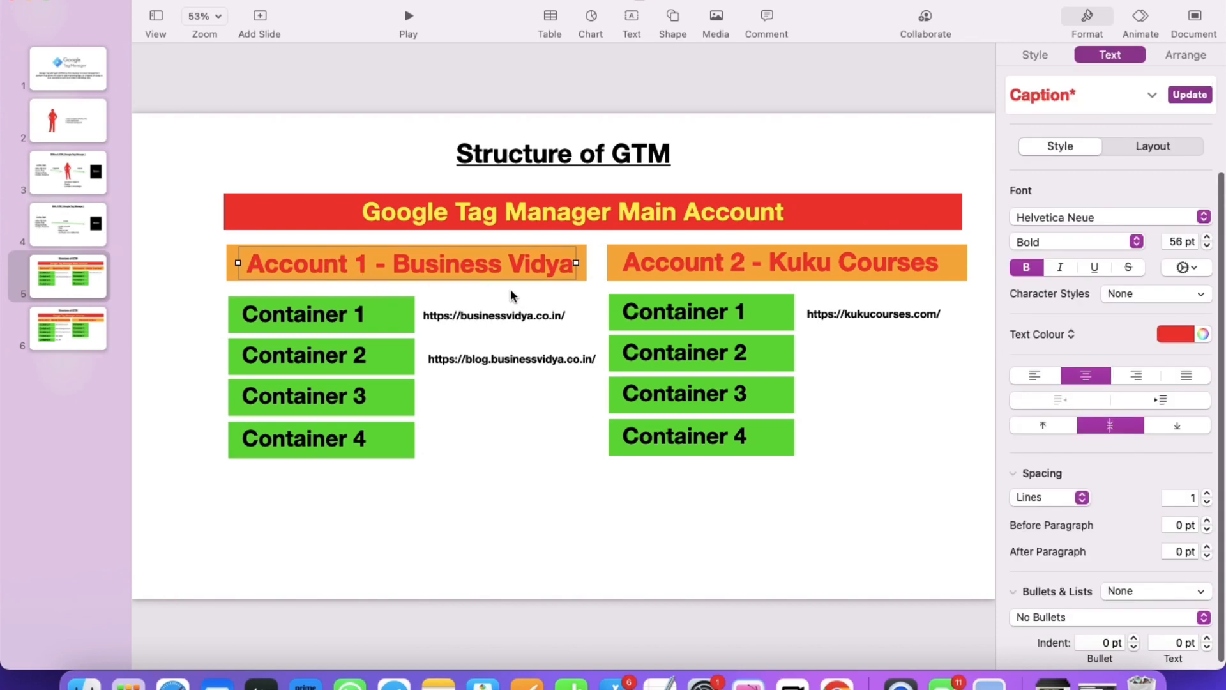
key("ctrl+Right")
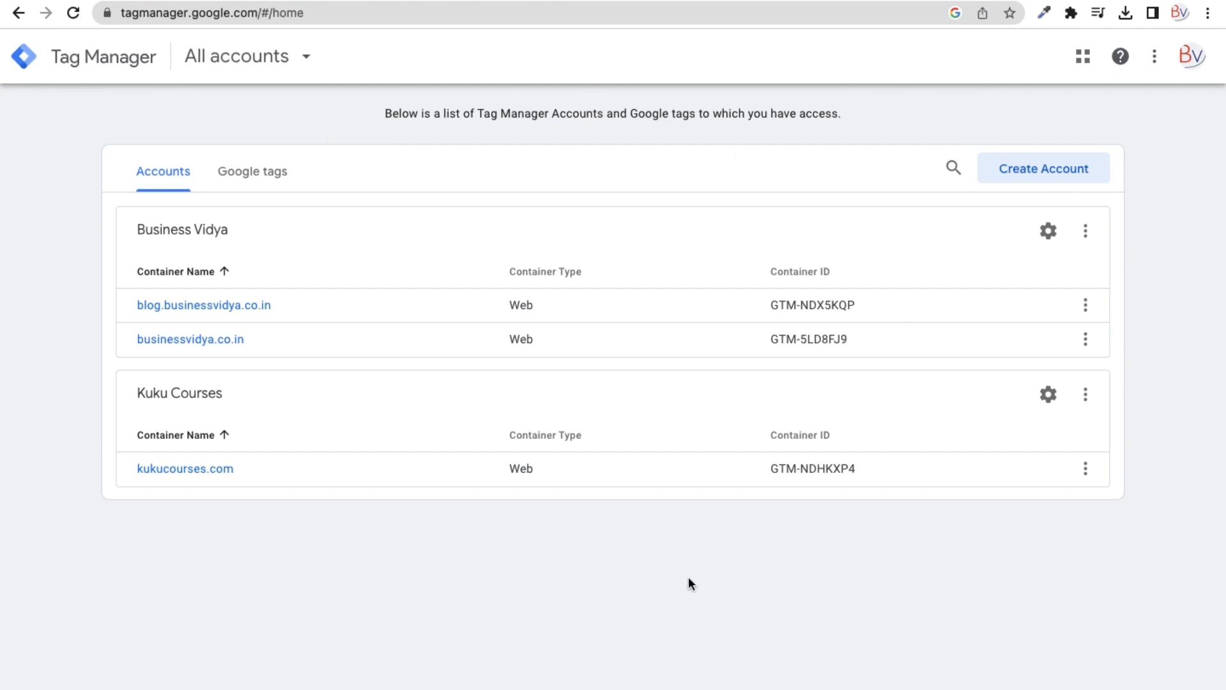
key("ctrl+Left")
left_click(719, 263)
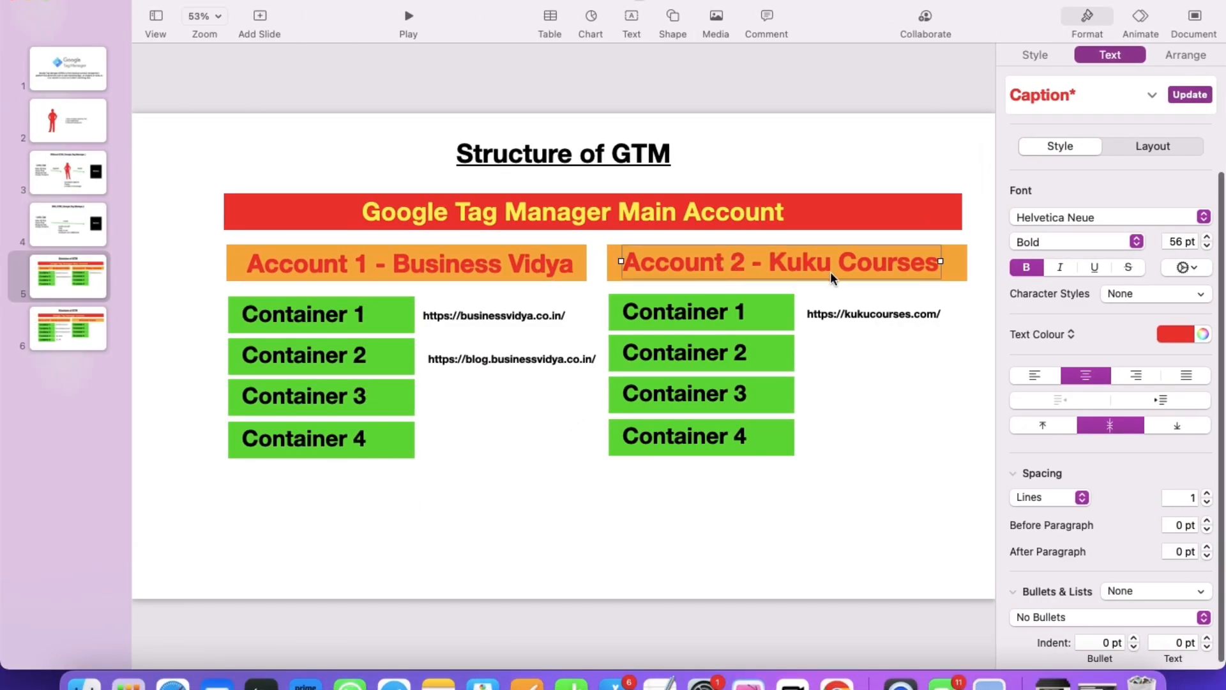
key("ctrl+Right")
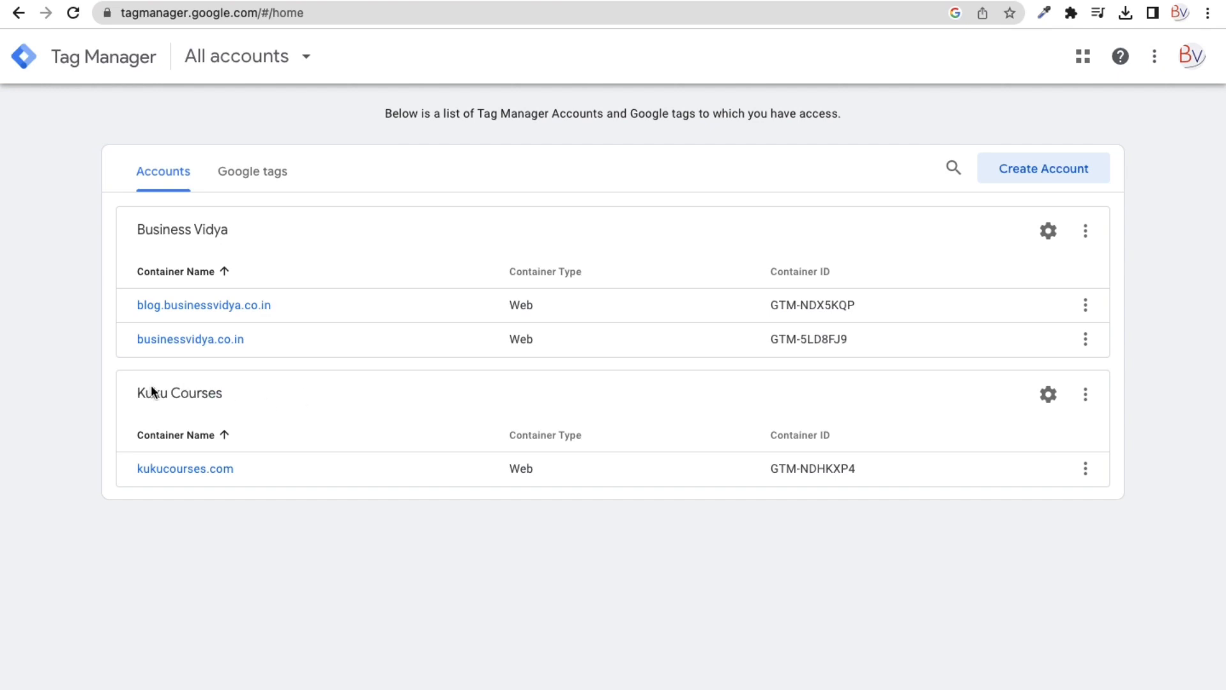
Step: Match Container 1 and Container 2 under Business Vidya on the Keynote slide with that account's containers in Tag Manager
key("ctrl+Left")
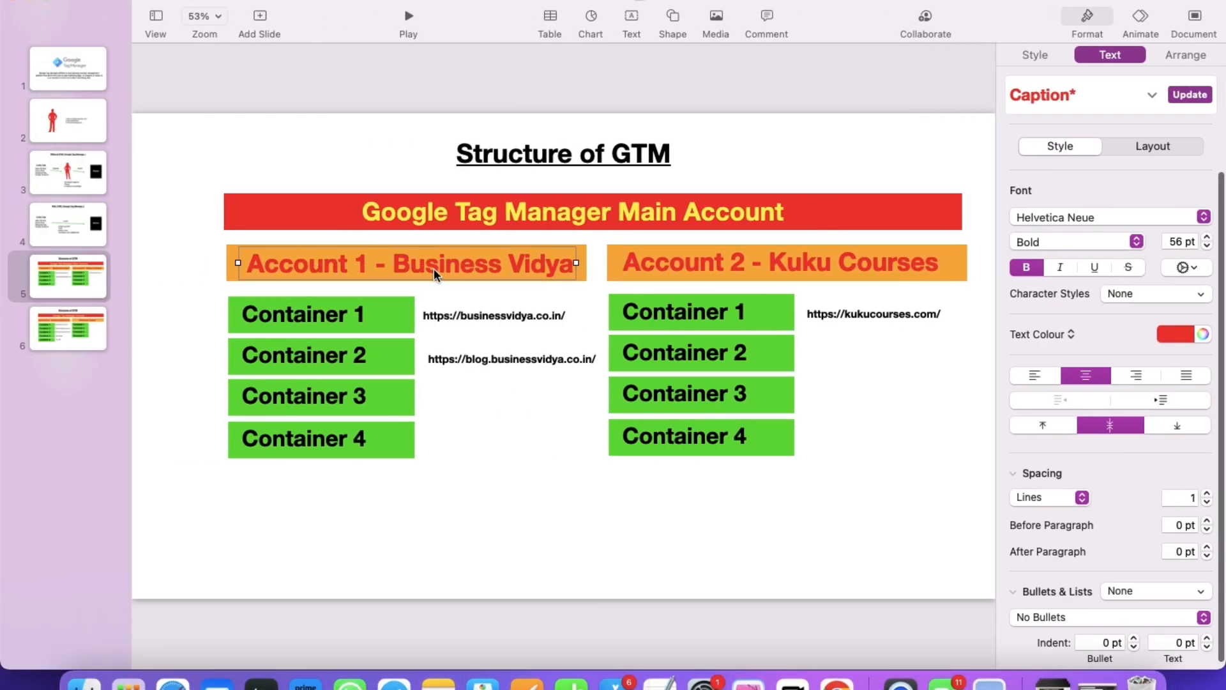
left_click(392, 327)
left_click(396, 356)
left_click(376, 321)
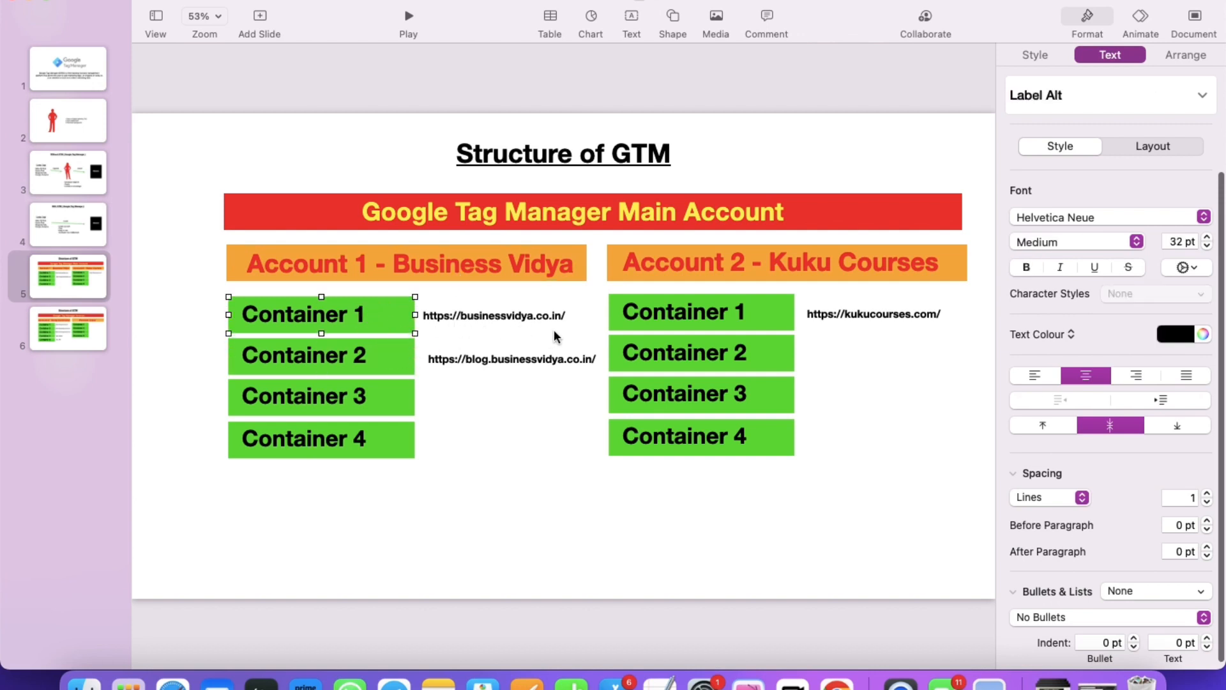
left_click(403, 358)
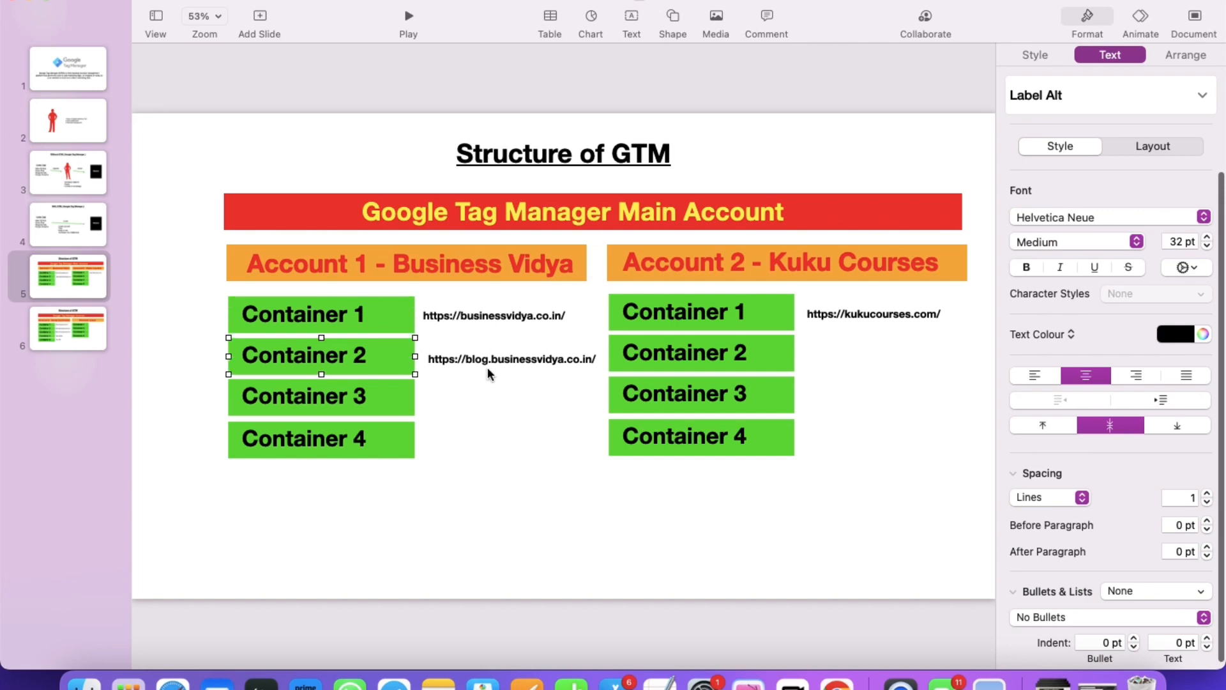
key("ctrl+Right")
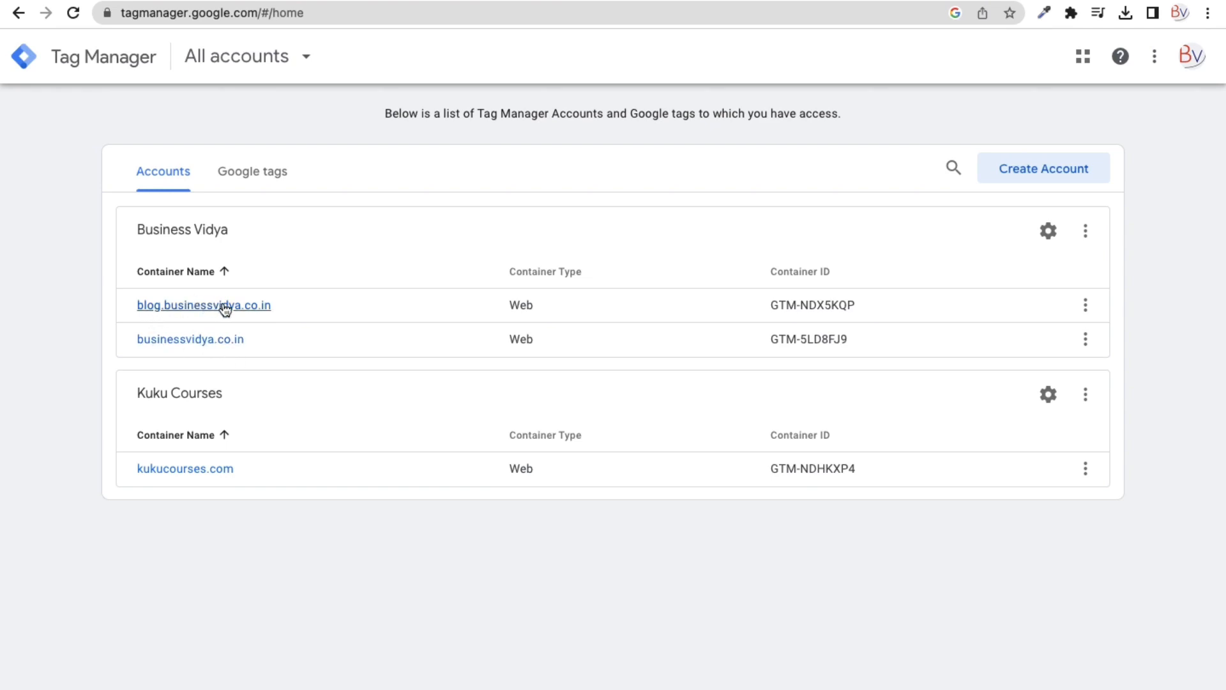
Step: Match Container 1 under Kuku Courses on the Keynote slide with the kukucourses.com container in Tag Manager
key("ctrl+Left")
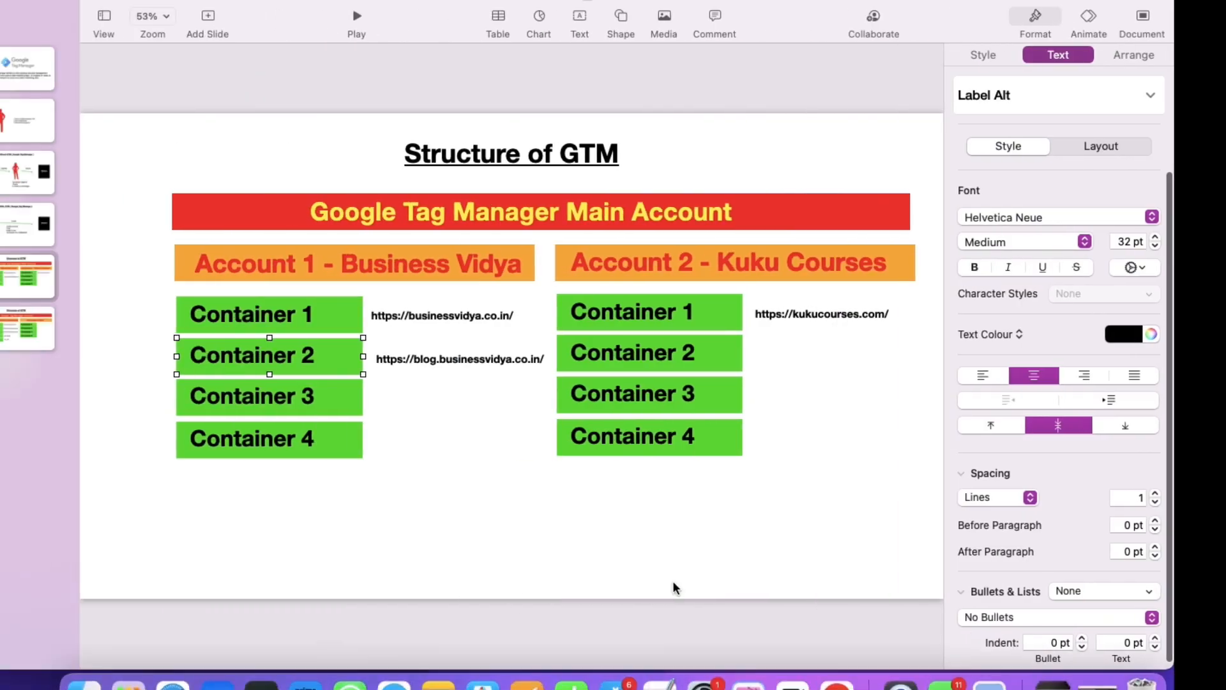
left_click(766, 270)
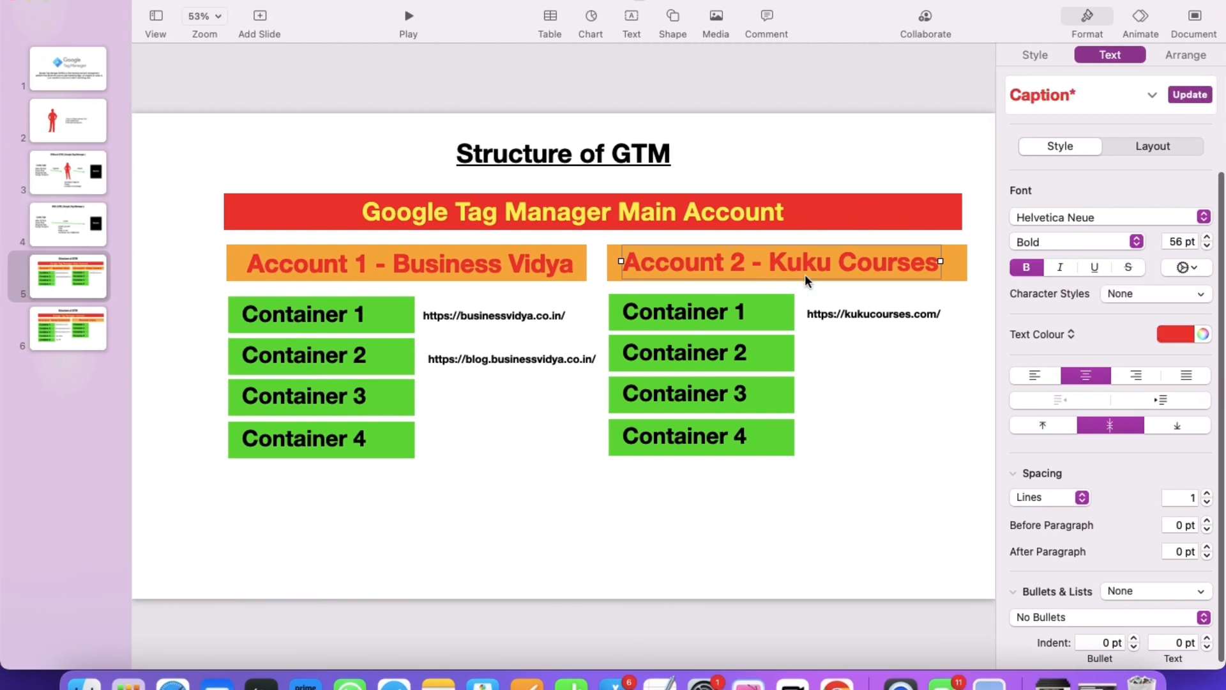
left_click(781, 309)
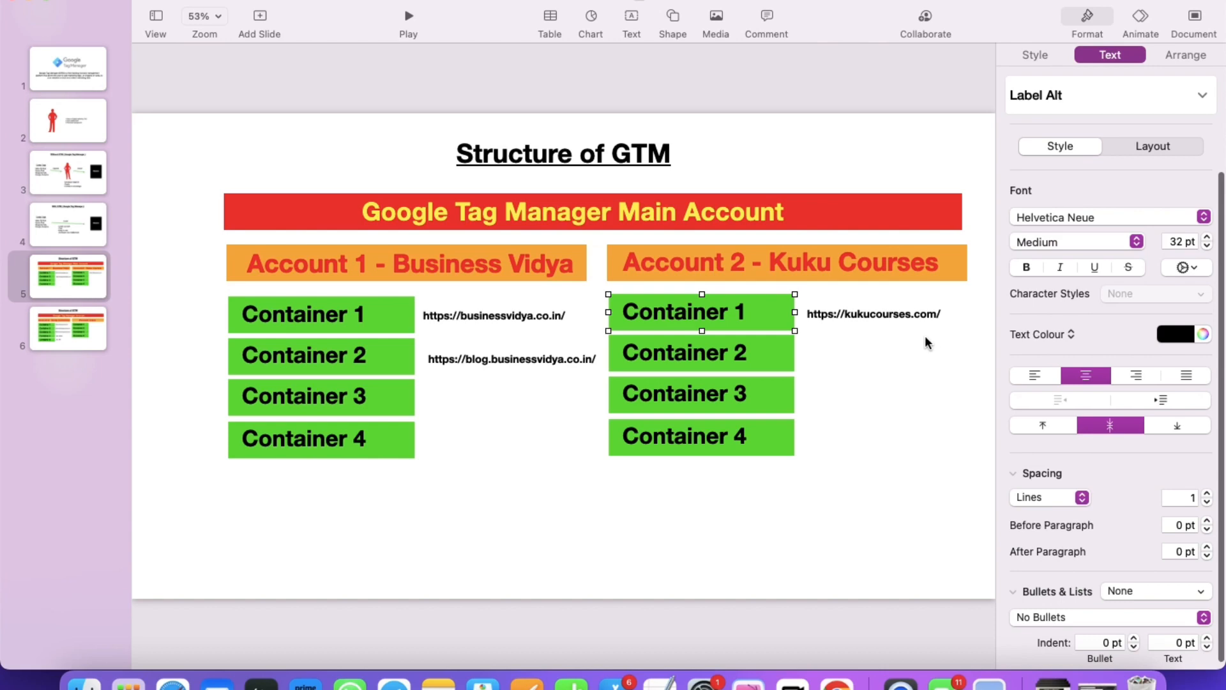
key("ctrl+Right")
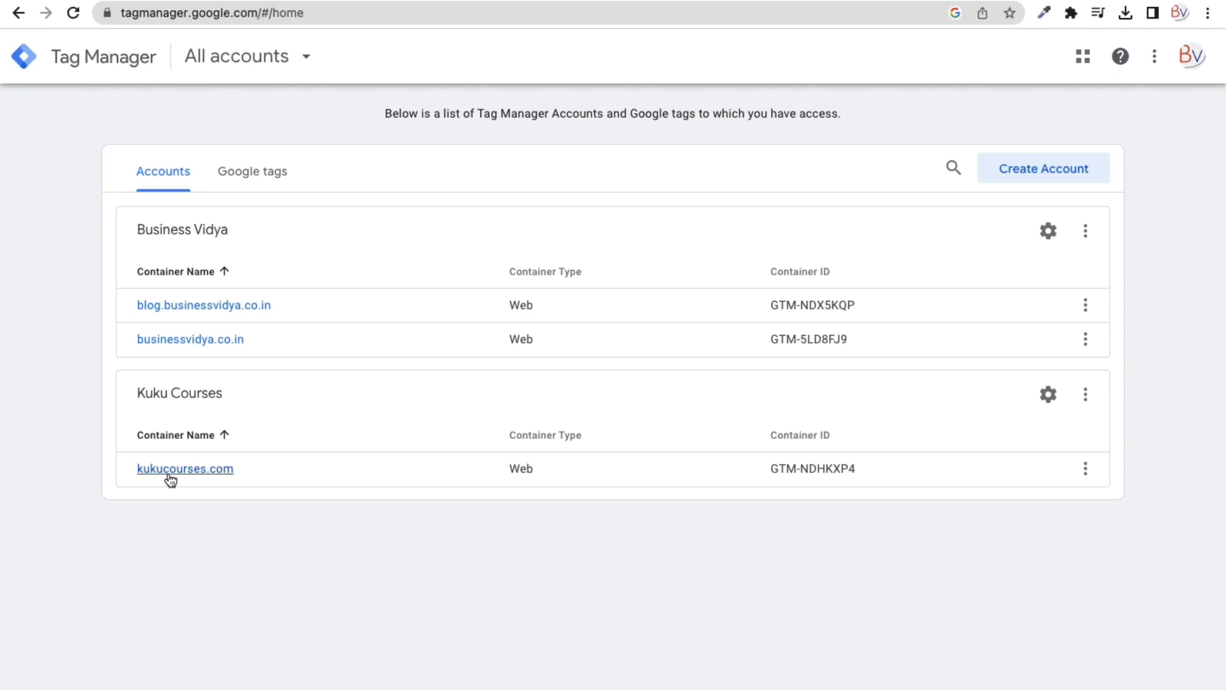
key("ctrl+Left")
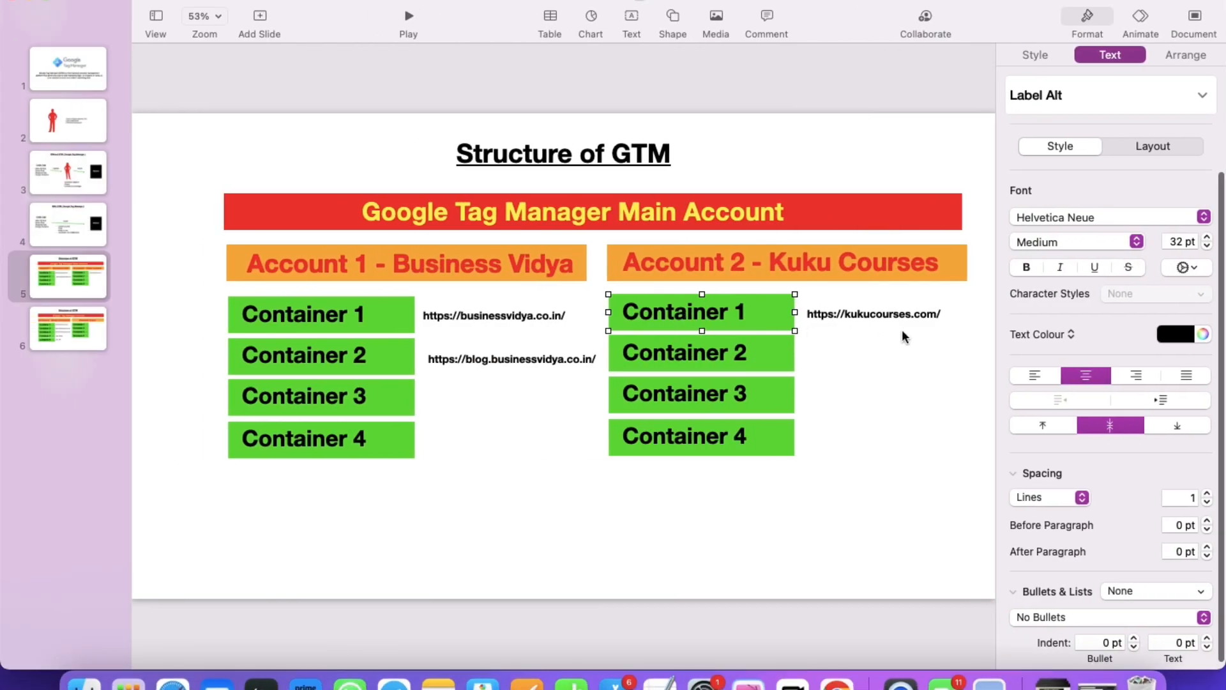
key("ctrl+Right")
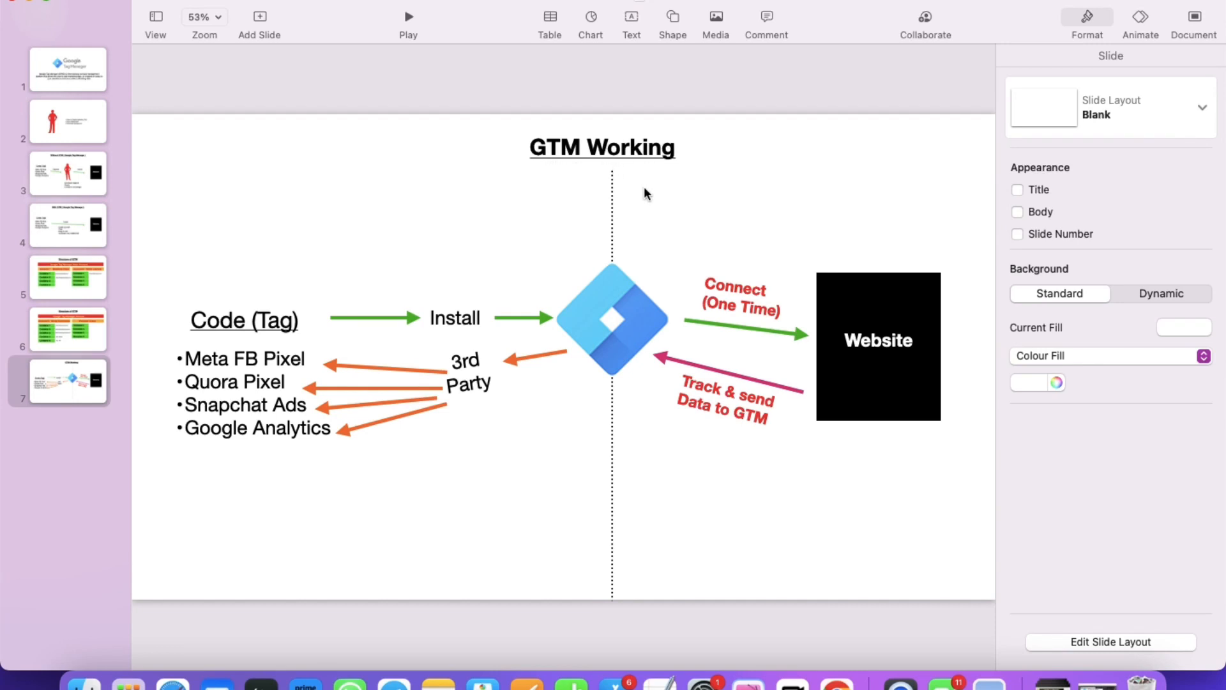
Step: Compare slide 4, With GTM (Google Tag Manager), with slide 7, GTM Working
left_click(67, 232)
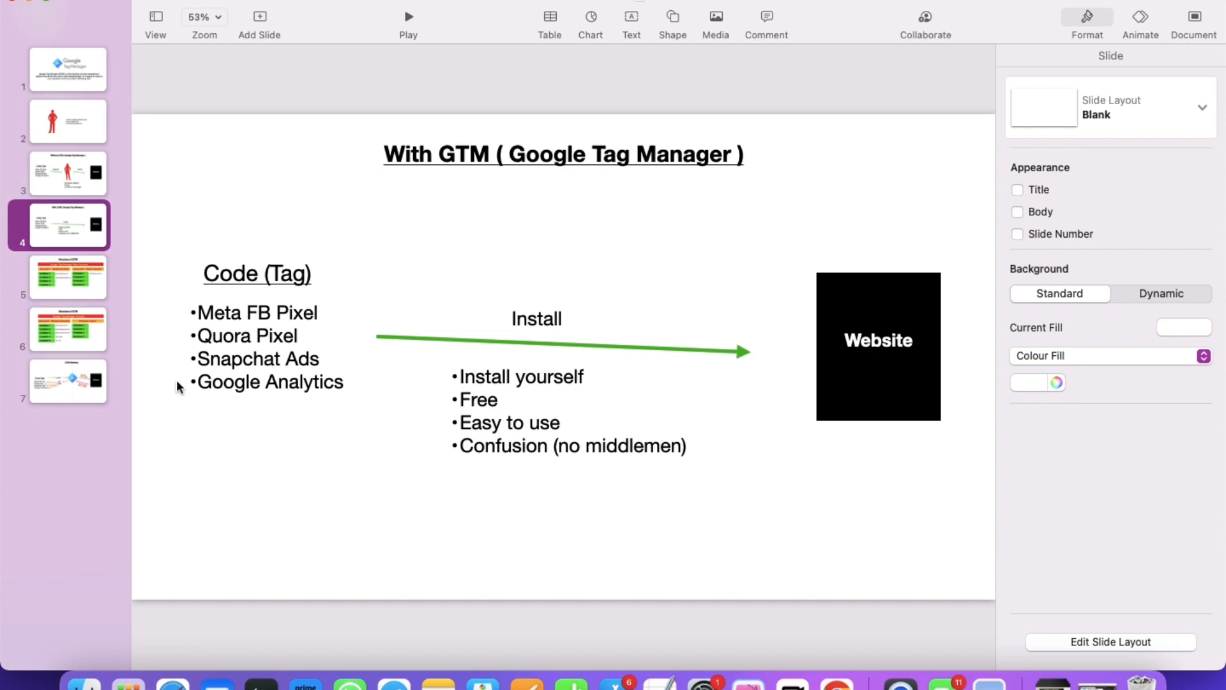
left_click(107, 377)
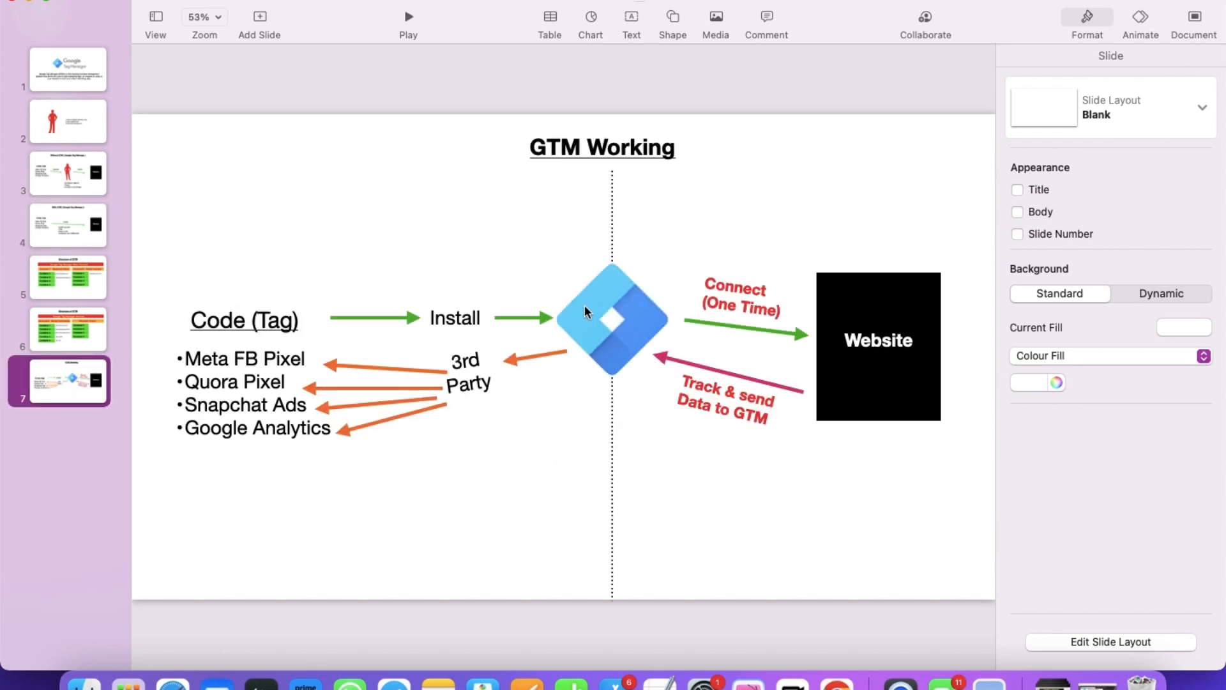
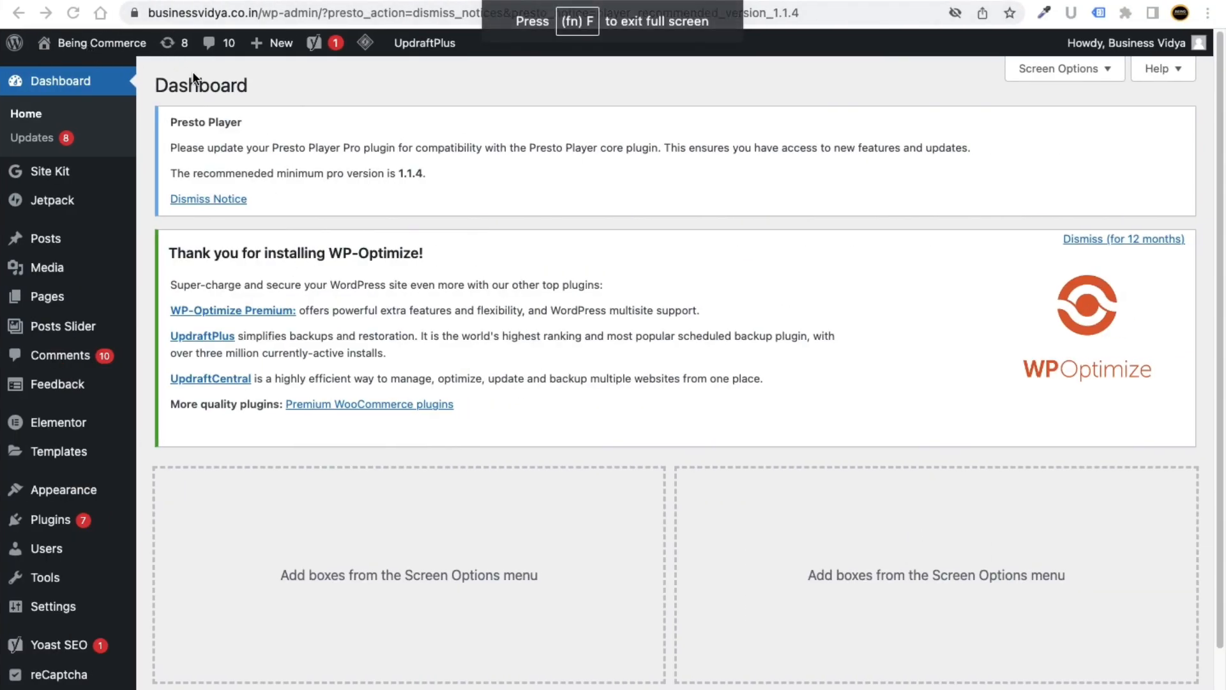
Step: Open the Being Commerce site from the WordPress dashboard in a new tab and examine its full address and home page
mouse_move(105, 46)
right_click(110, 72)
left_click(109, 82)
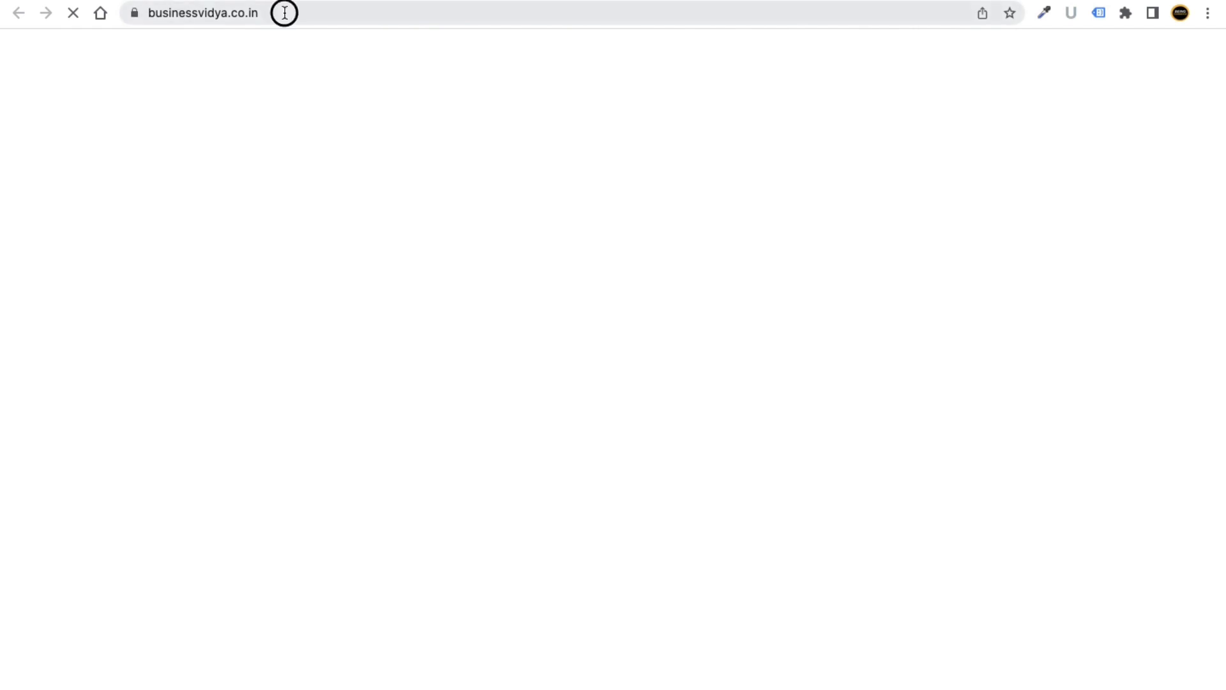
double_click(292, 13)
left_click(348, 17)
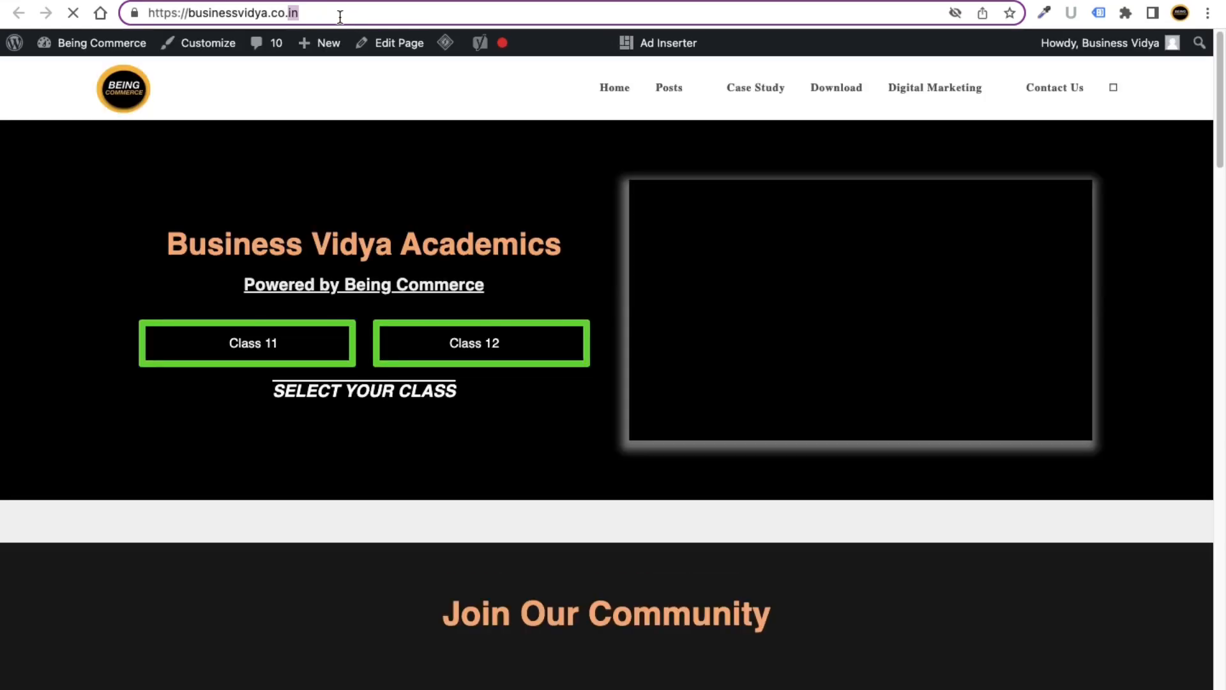
left_click(200, 15)
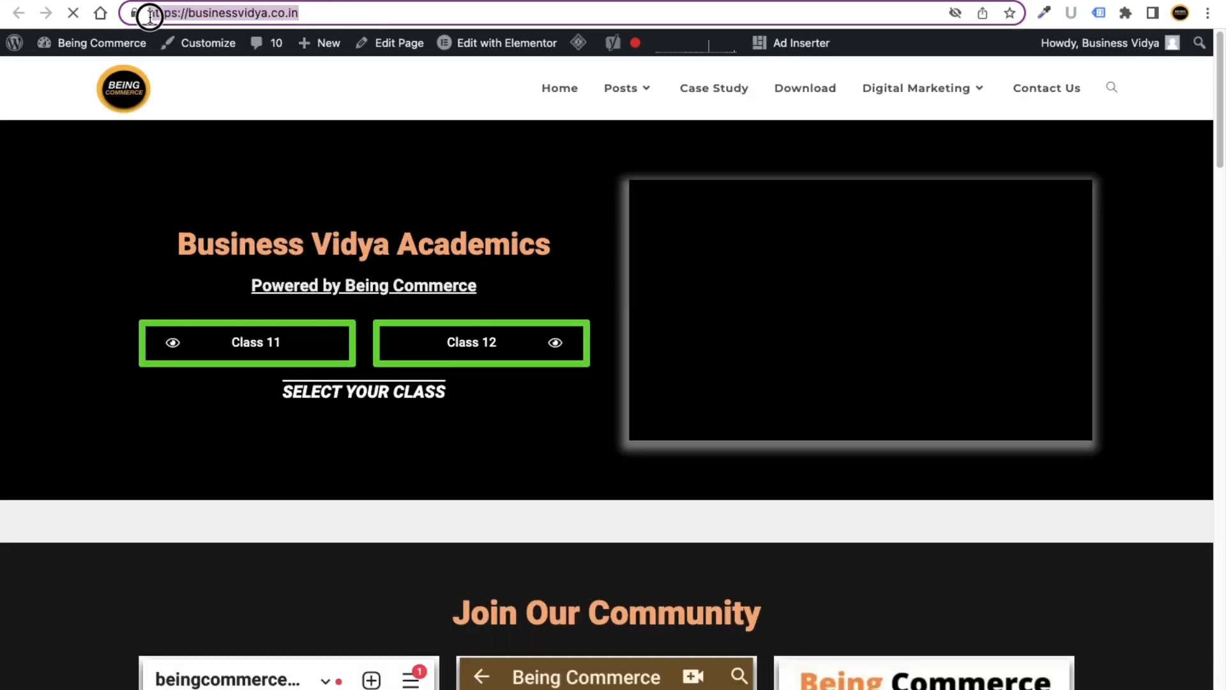
left_click(327, 11)
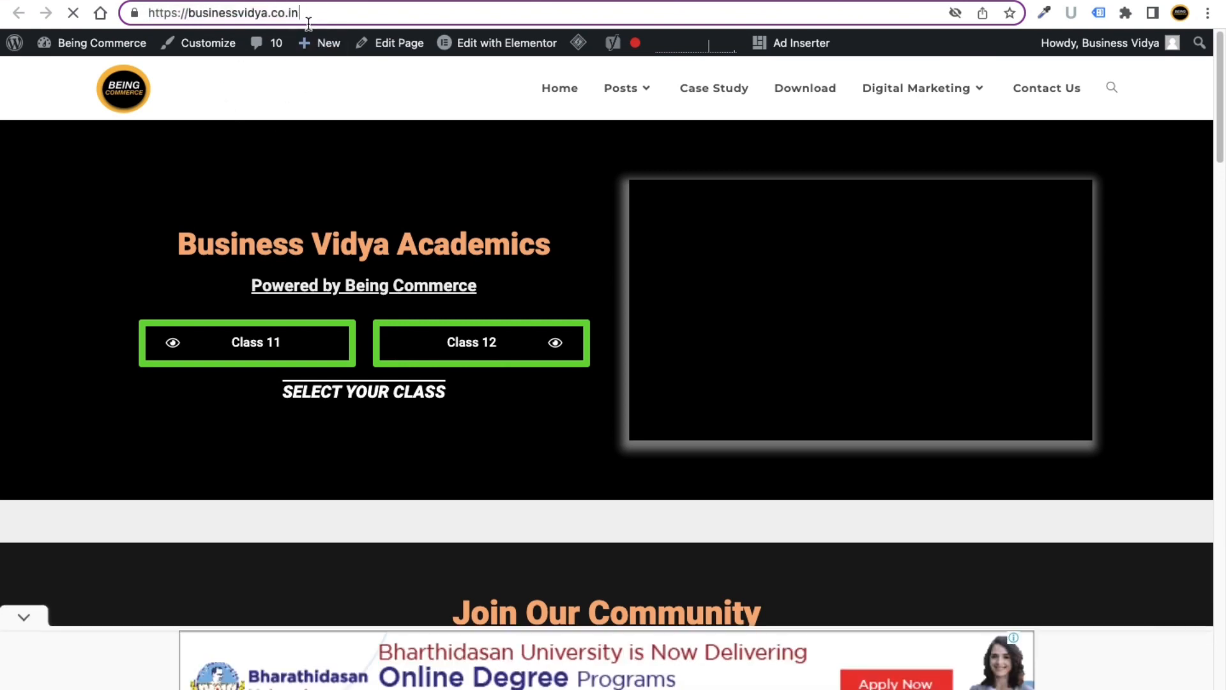
left_click(295, 178)
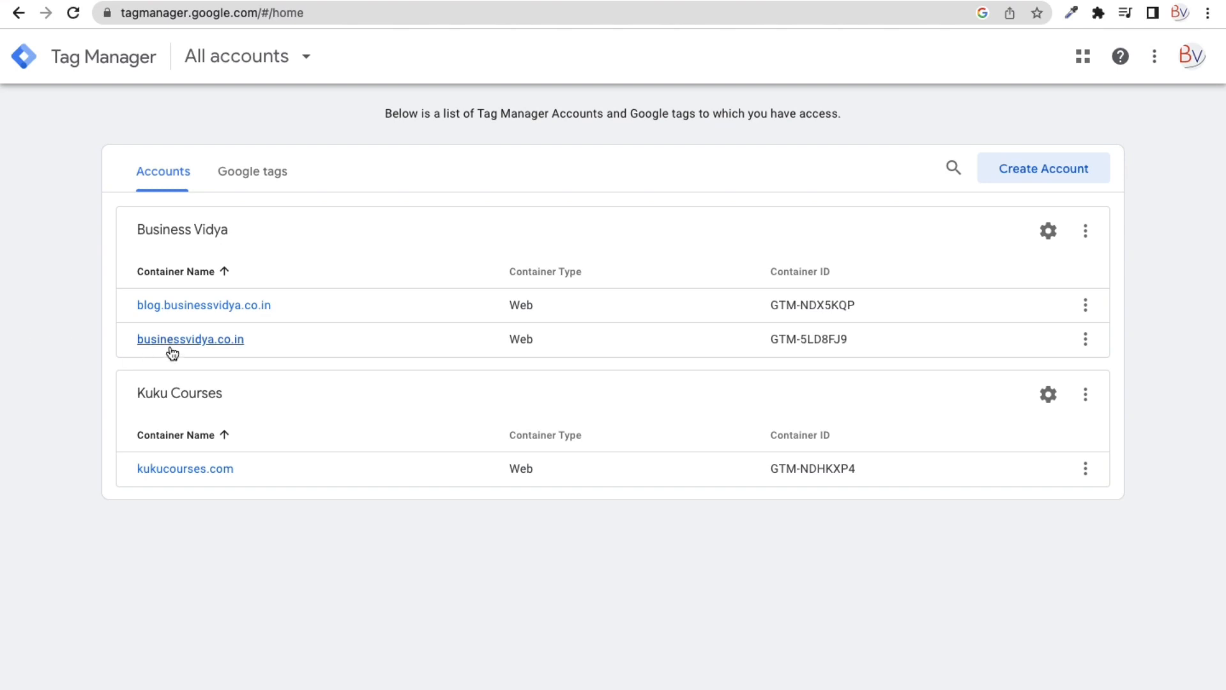
Step: Switch to Tag Manager, open the businessvidya.co.in container's installation code and copy the <head> snippet
left_click(222, 344)
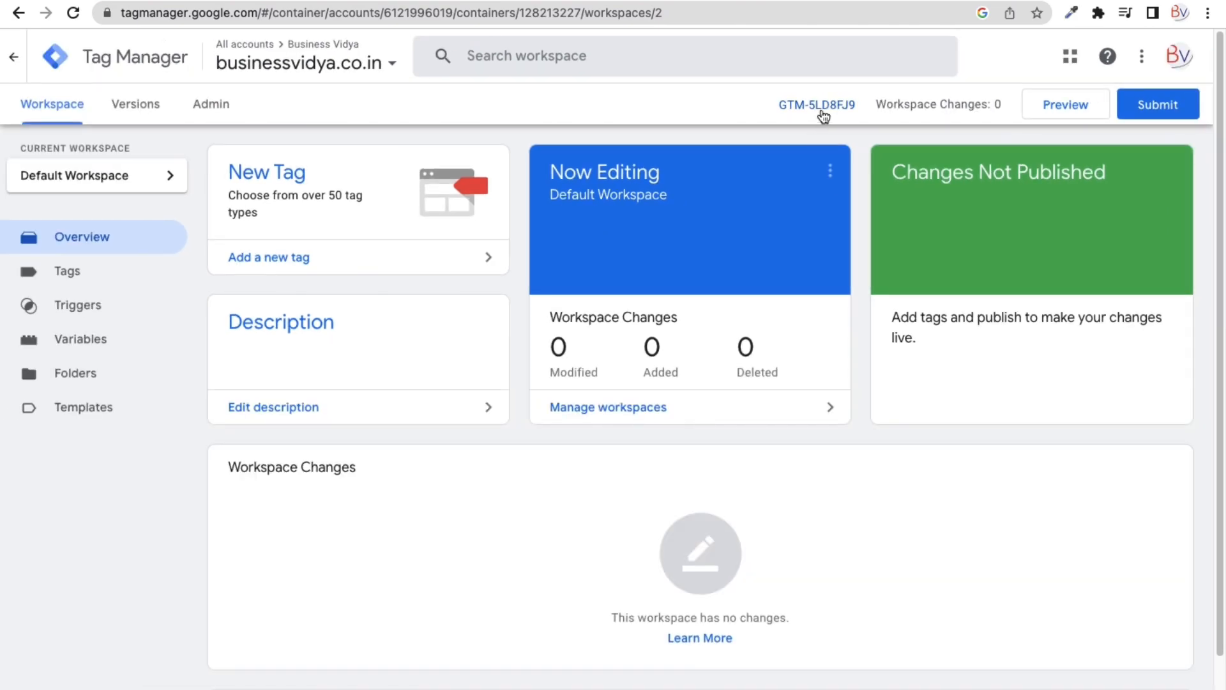
left_click(806, 204)
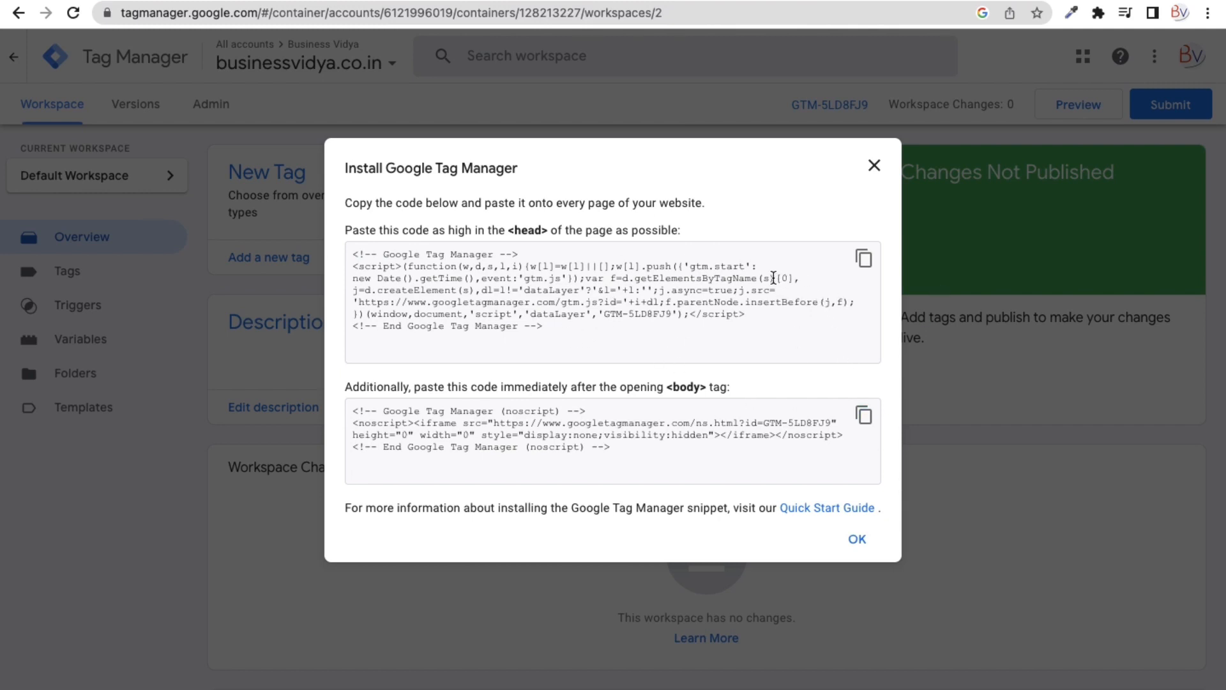
left_click_drag(352, 230, 567, 228)
left_click(583, 230)
left_click(864, 262)
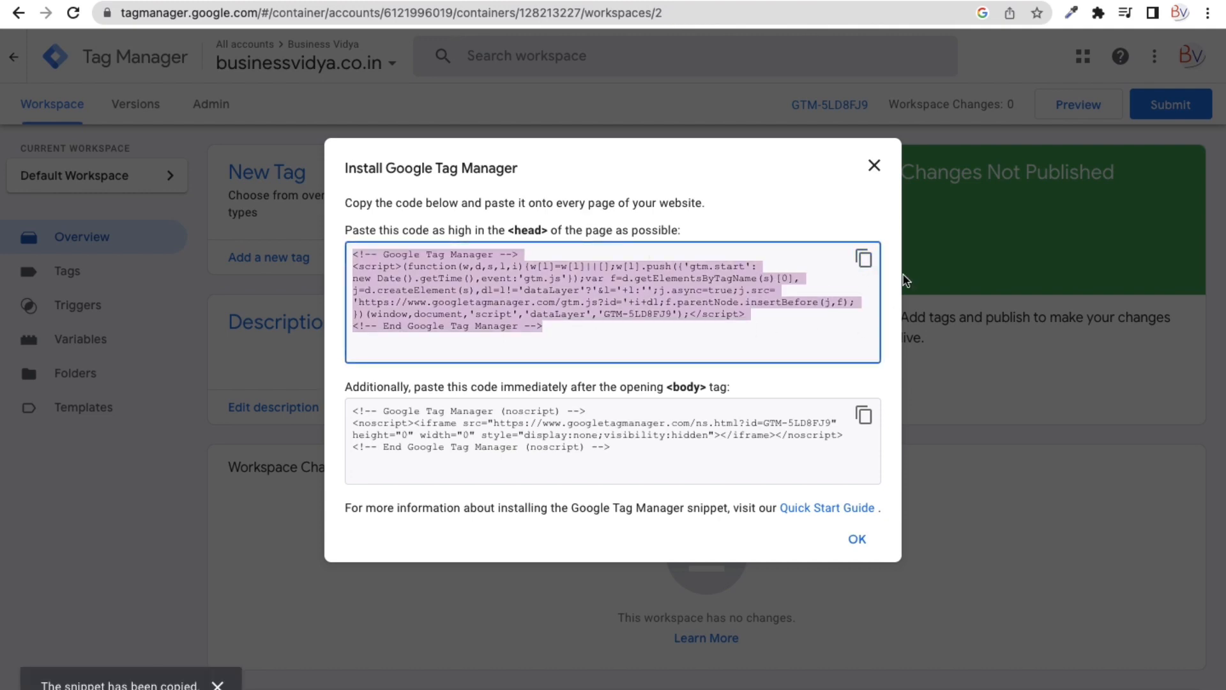
Step: Switch to the businessvidya.co.in WordPress dashboard and open the Theme File Editor
key("ctrl+Right")
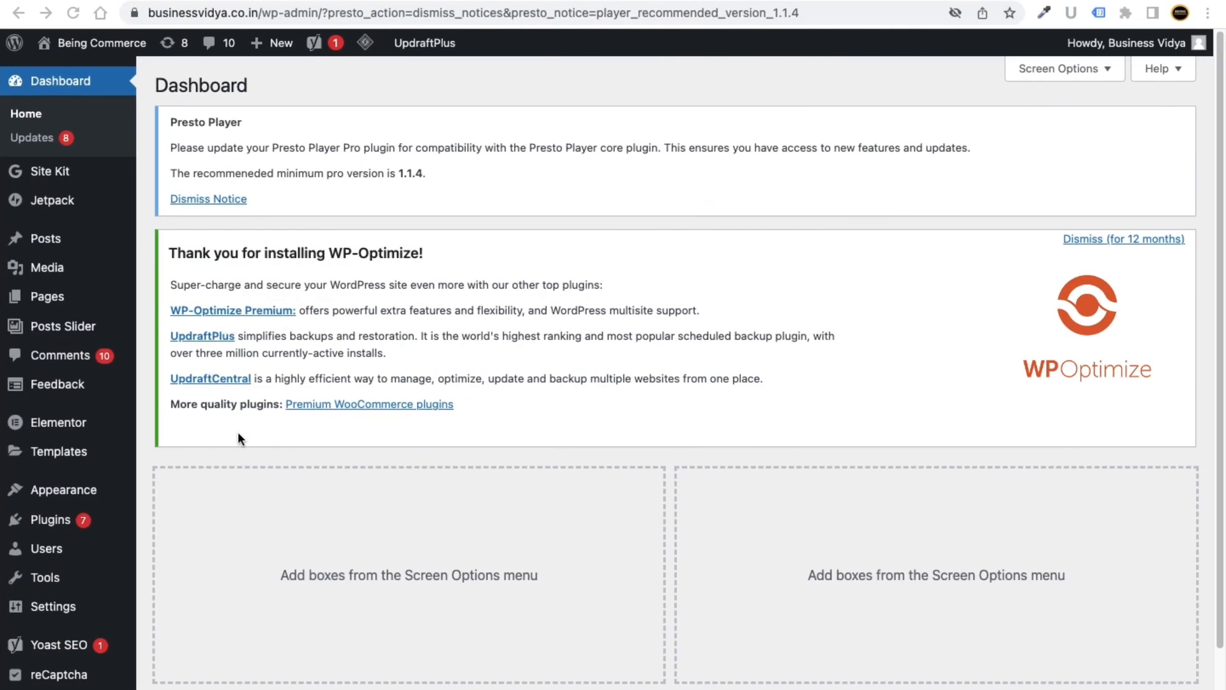
scroll(238, 433, "down", 1)
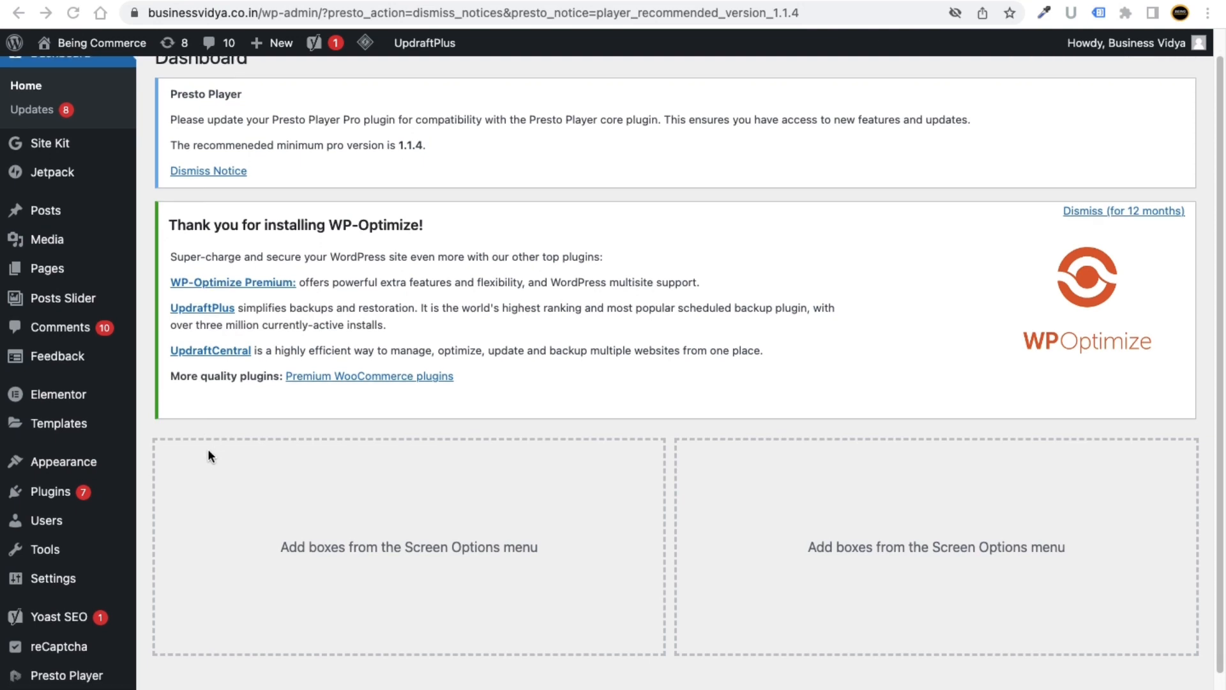
scroll(208, 448, "down", 1)
mouse_move(73, 458)
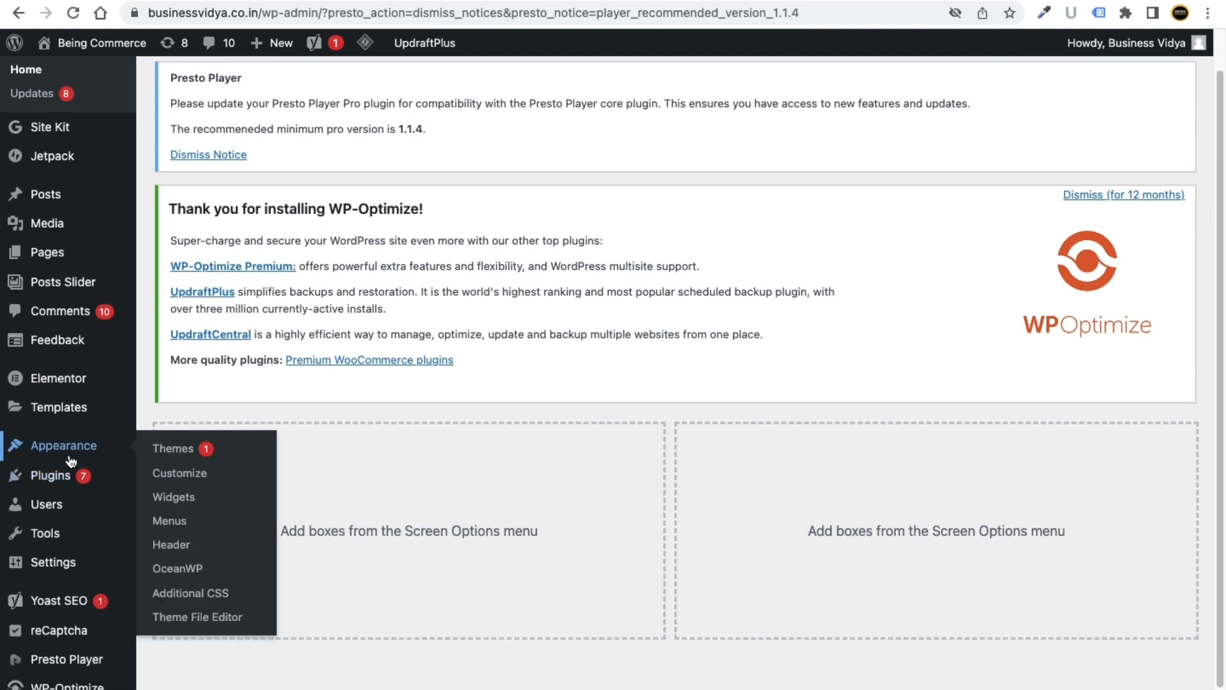
scroll(195, 615, "down", 1)
left_click(191, 614)
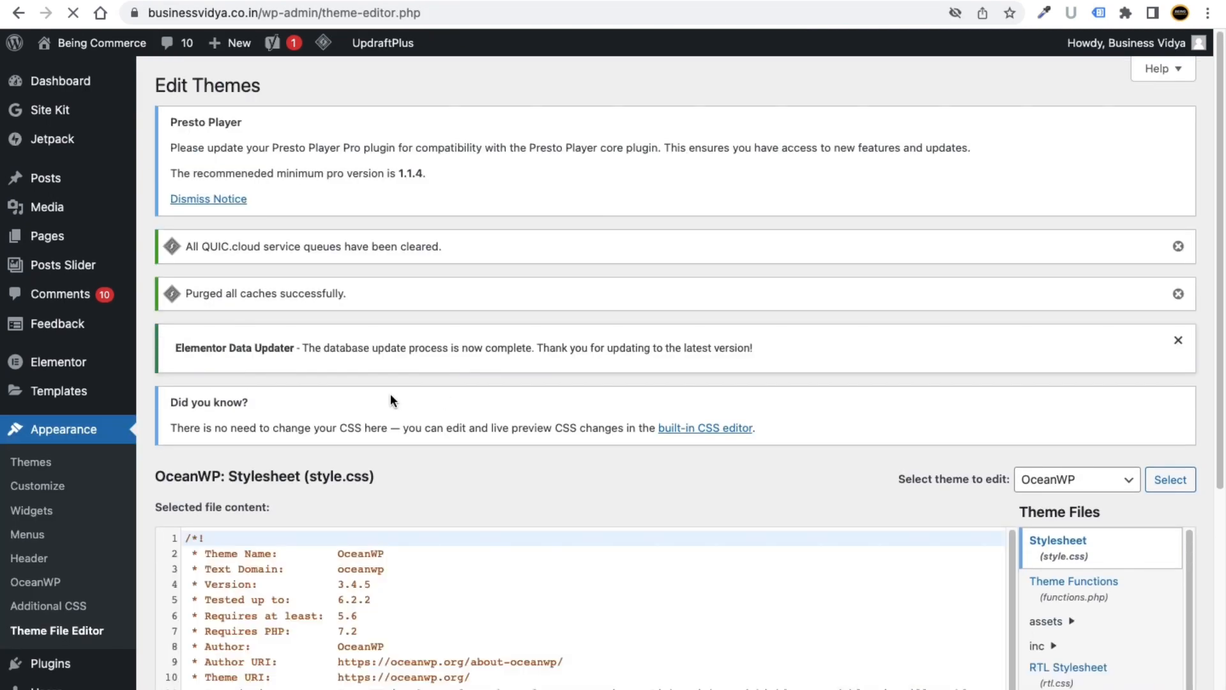
Step: Look through OceanWP's theme files for the header templates and open header-pwa.php
scroll(799, 427, "down", 5)
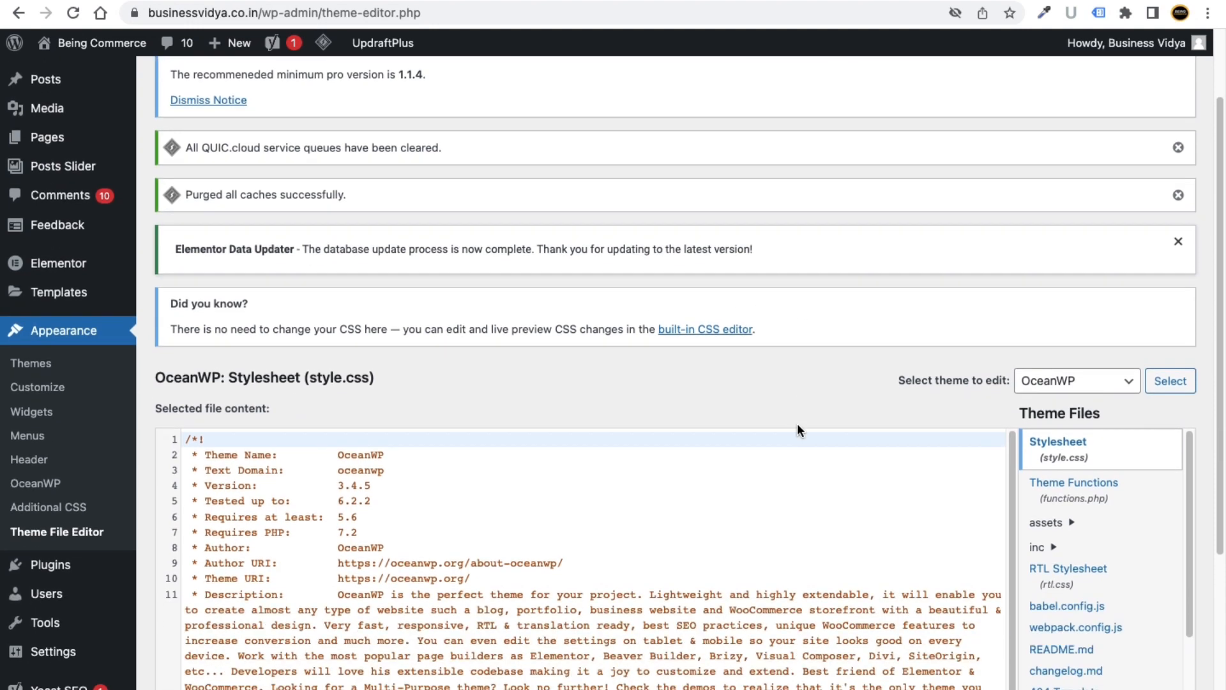
scroll(1075, 543, "down", 2)
scroll(1074, 543, "down", 3)
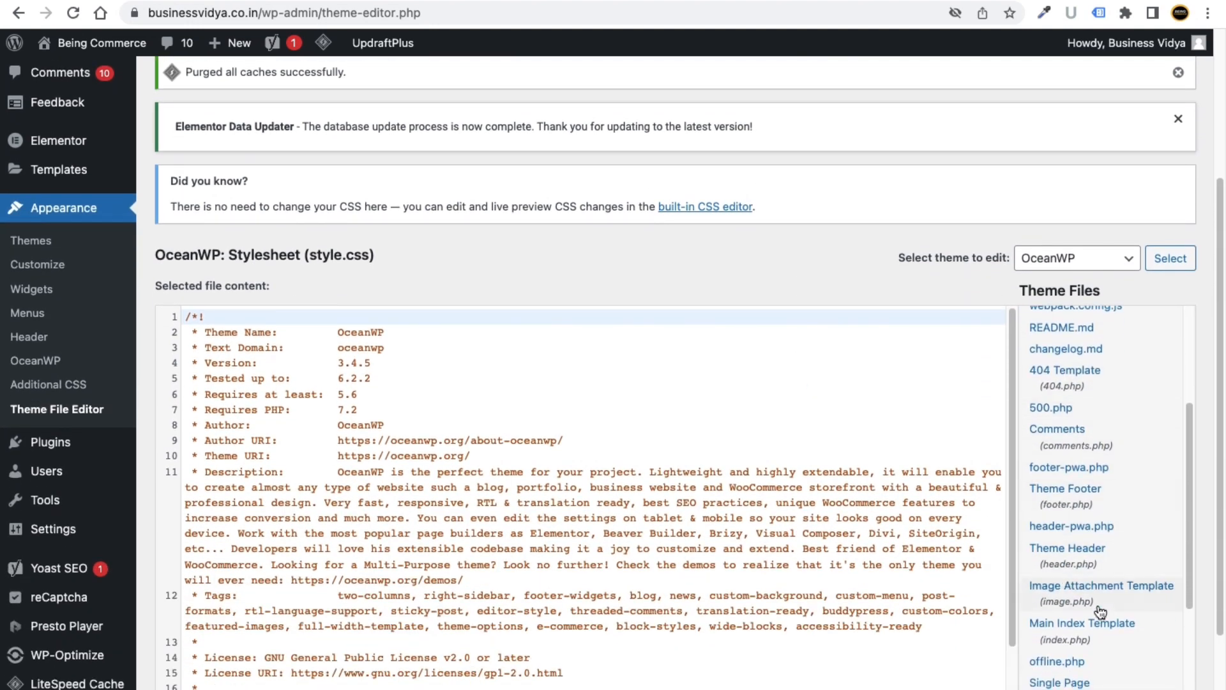
scroll(1102, 607, "down", 3)
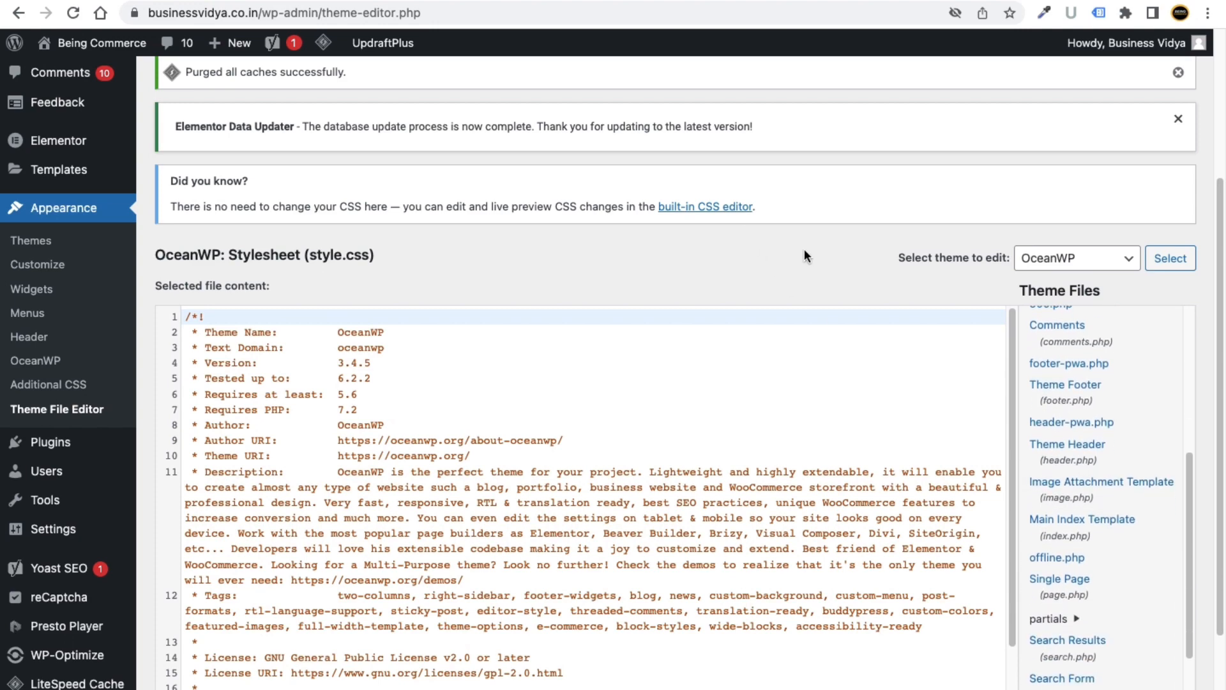
scroll(866, 277, "down", 2)
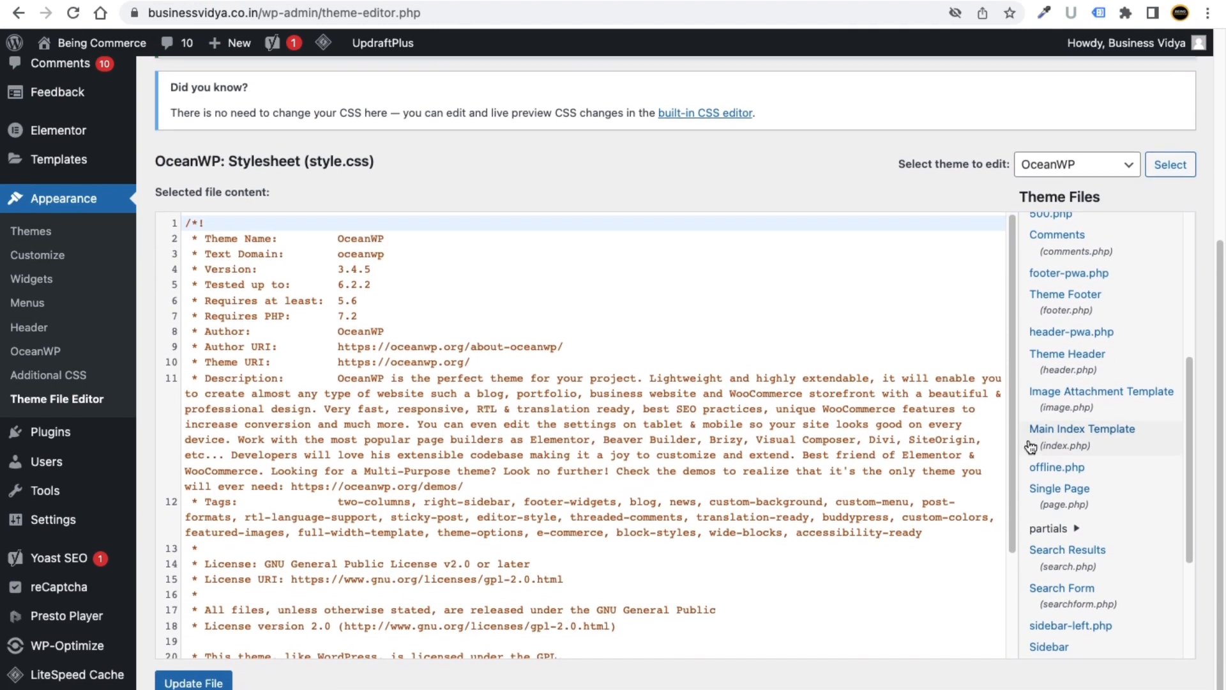
scroll(1047, 445, "down", 3)
scroll(1064, 442, "up", 4)
scroll(1109, 401, "down", 8)
scroll(1108, 400, "up", 6)
scroll(1096, 367, "up", 1)
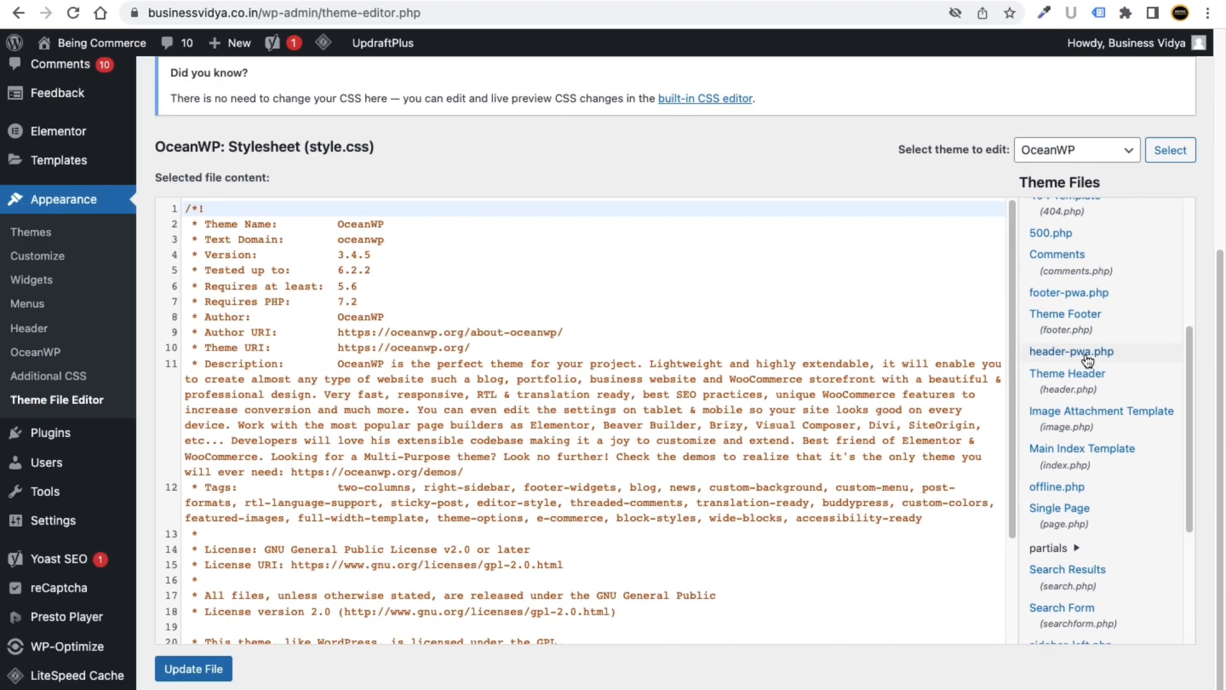
left_click(1086, 356)
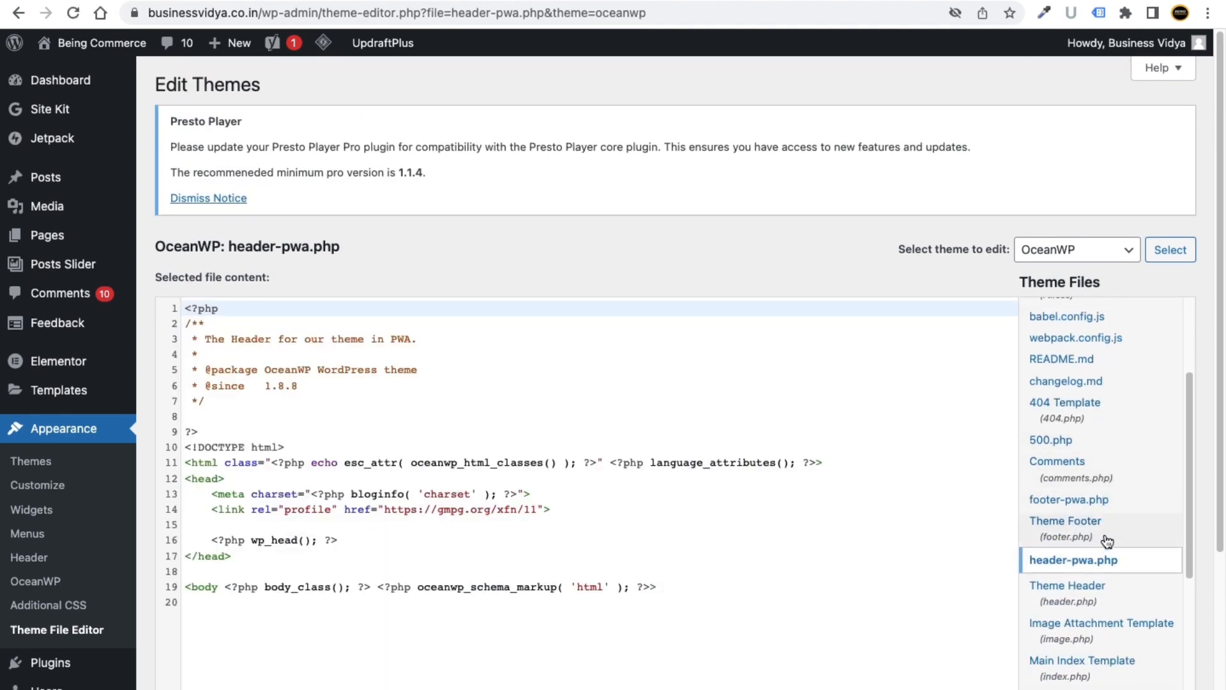
Step: Open OceanWP's Theme Header file (header.php) for editing
scroll(1104, 575, "down", 2)
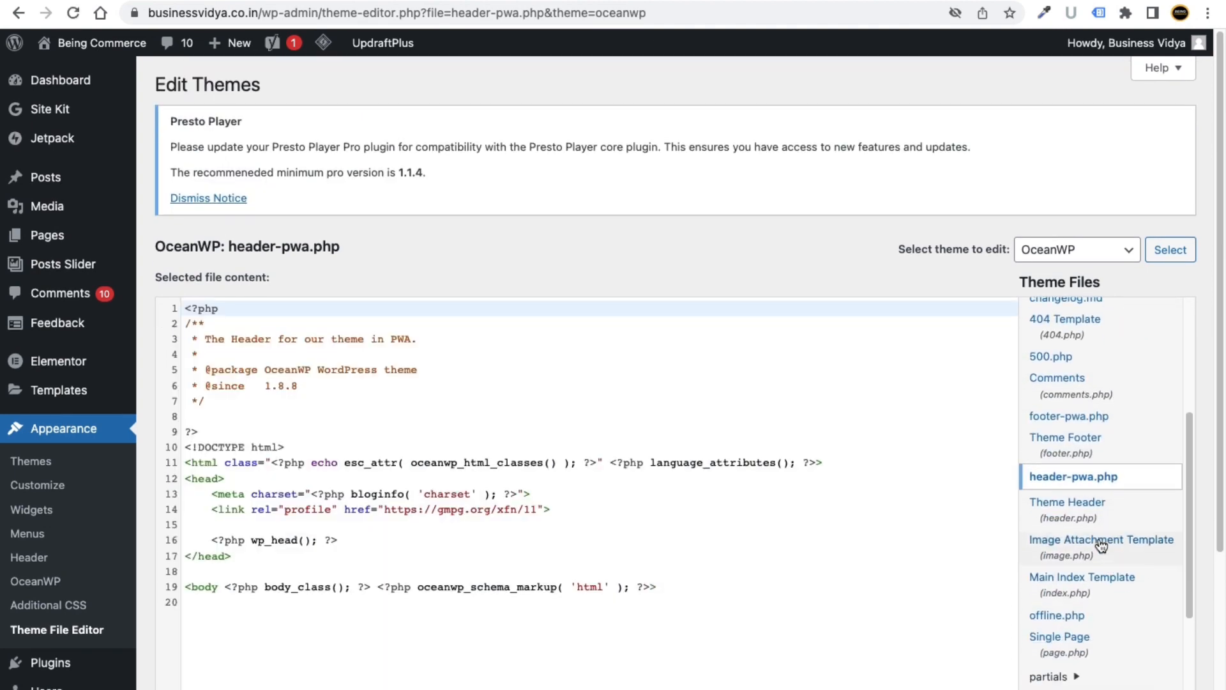
scroll(1096, 521, "up", 5)
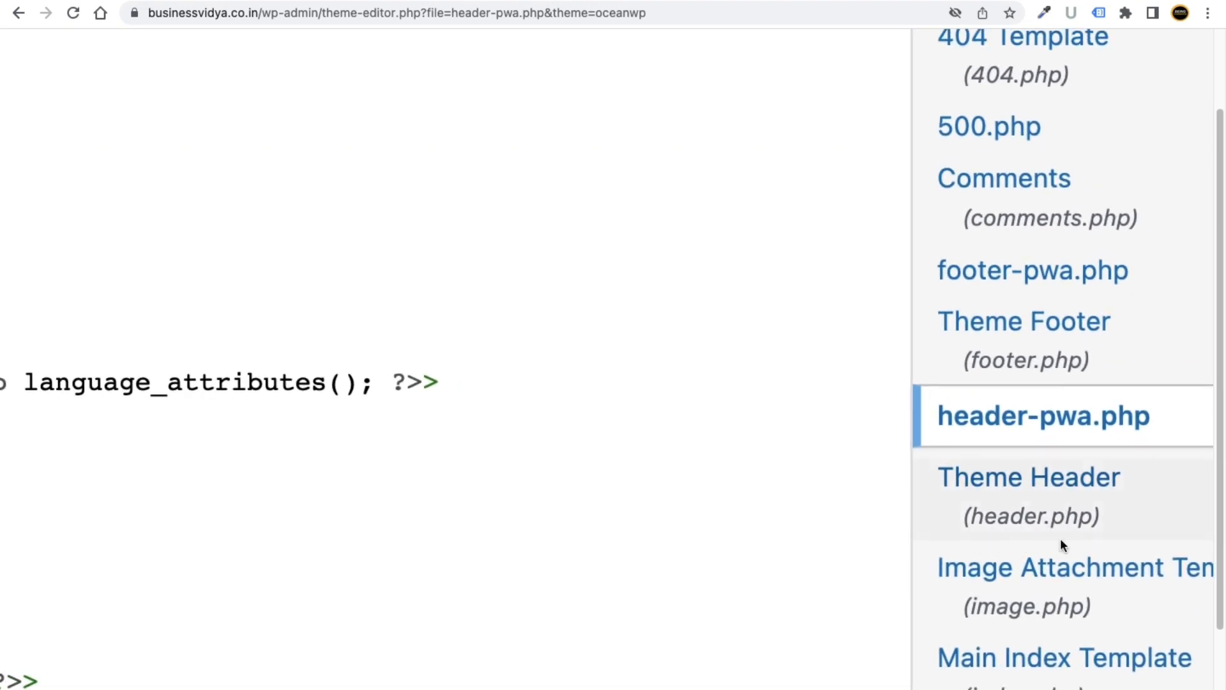
scroll(1029, 530, "down", 5)
left_click(1087, 507)
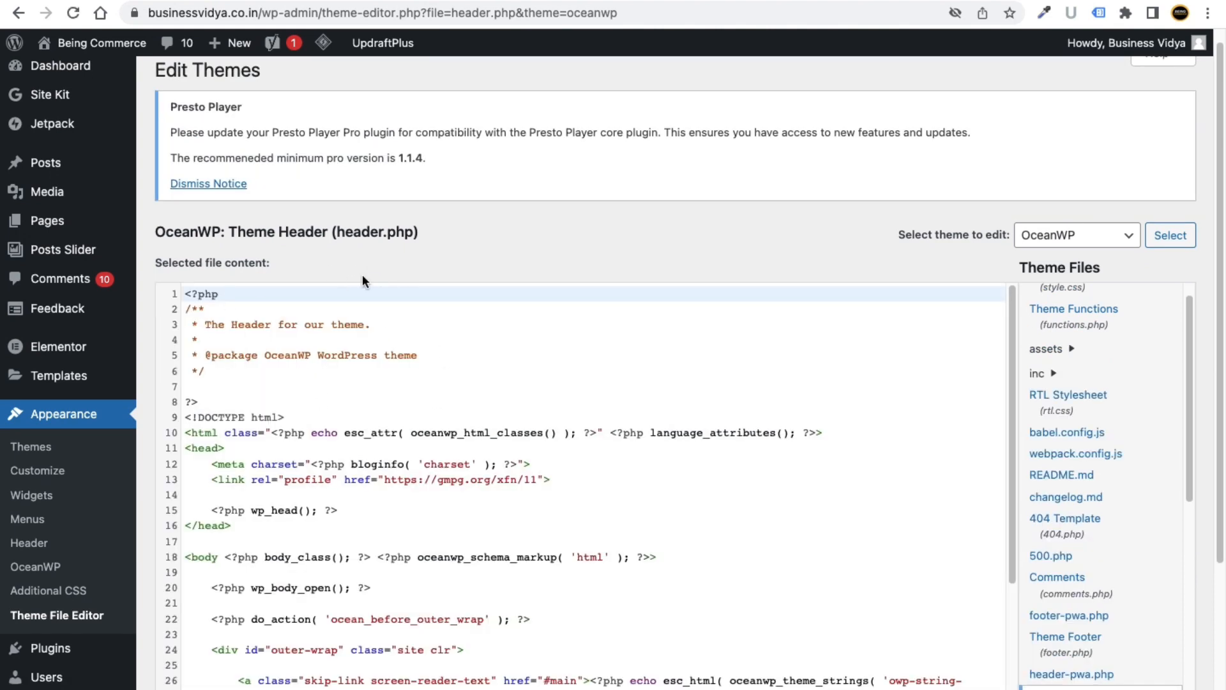
Step: Locate the opening <head> tag in header.php and check it against Tag Manager's placement instruction for the <head> snippet
scroll(238, 483, "down", 2)
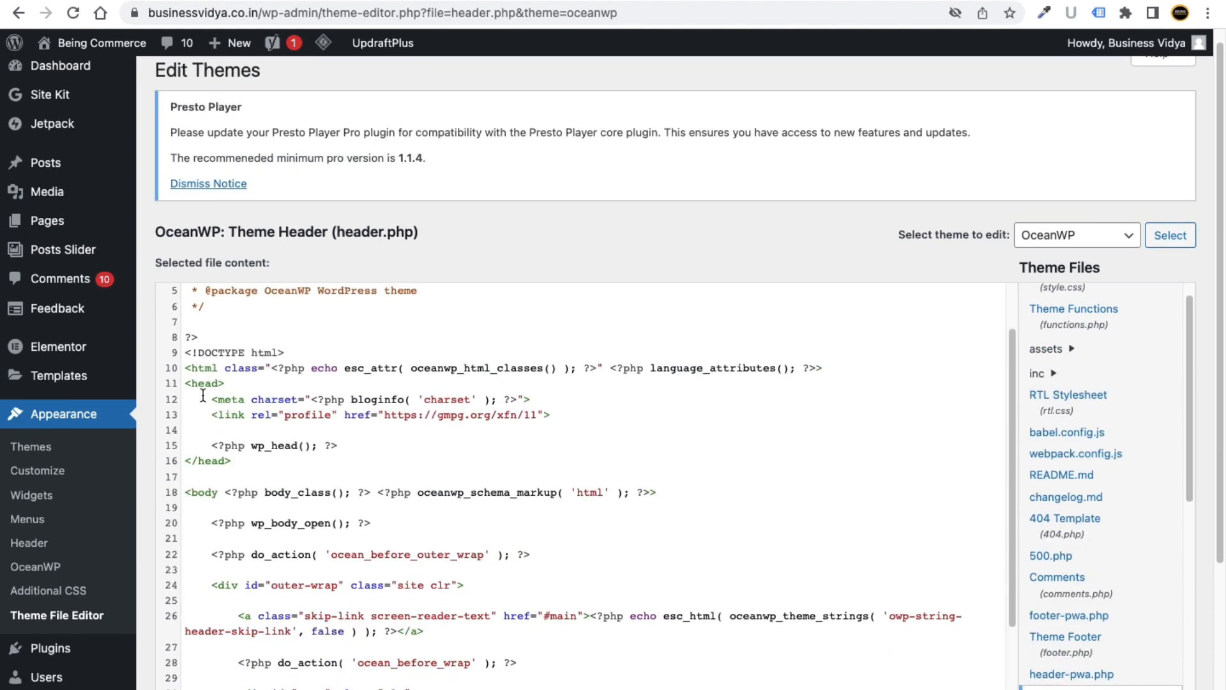
scroll(211, 396, "up", 1)
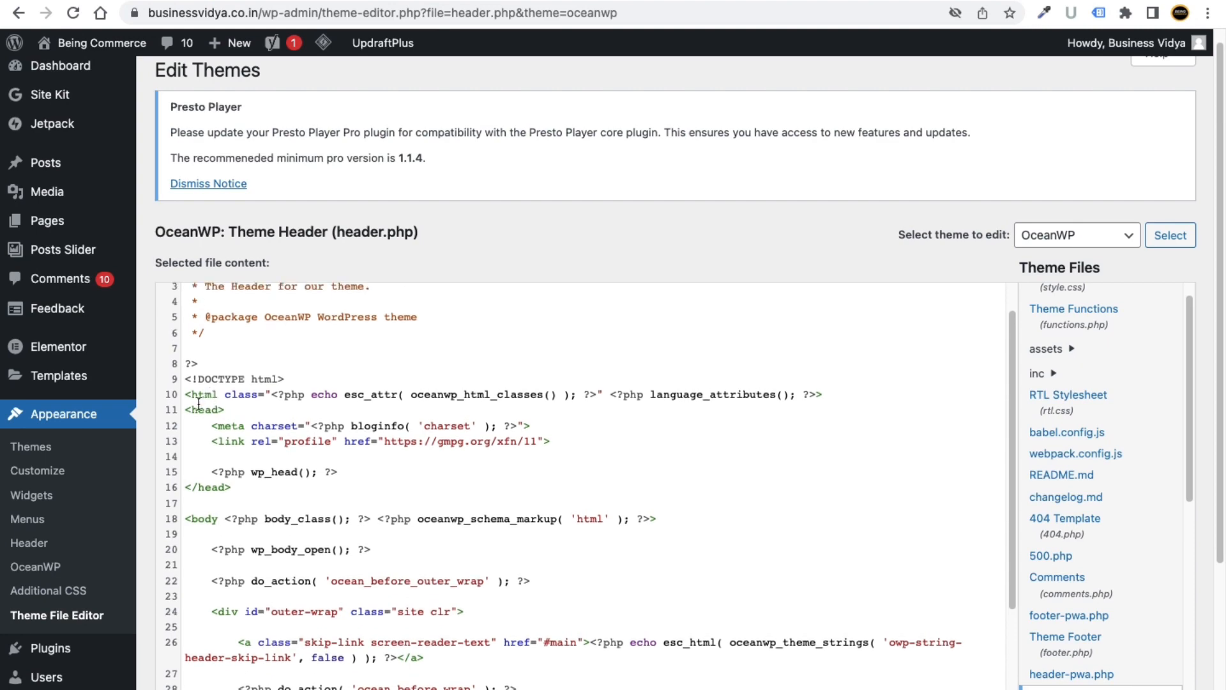
scroll(192, 415, "up", 5)
left_click_drag(178, 403, 254, 402)
left_click(263, 402)
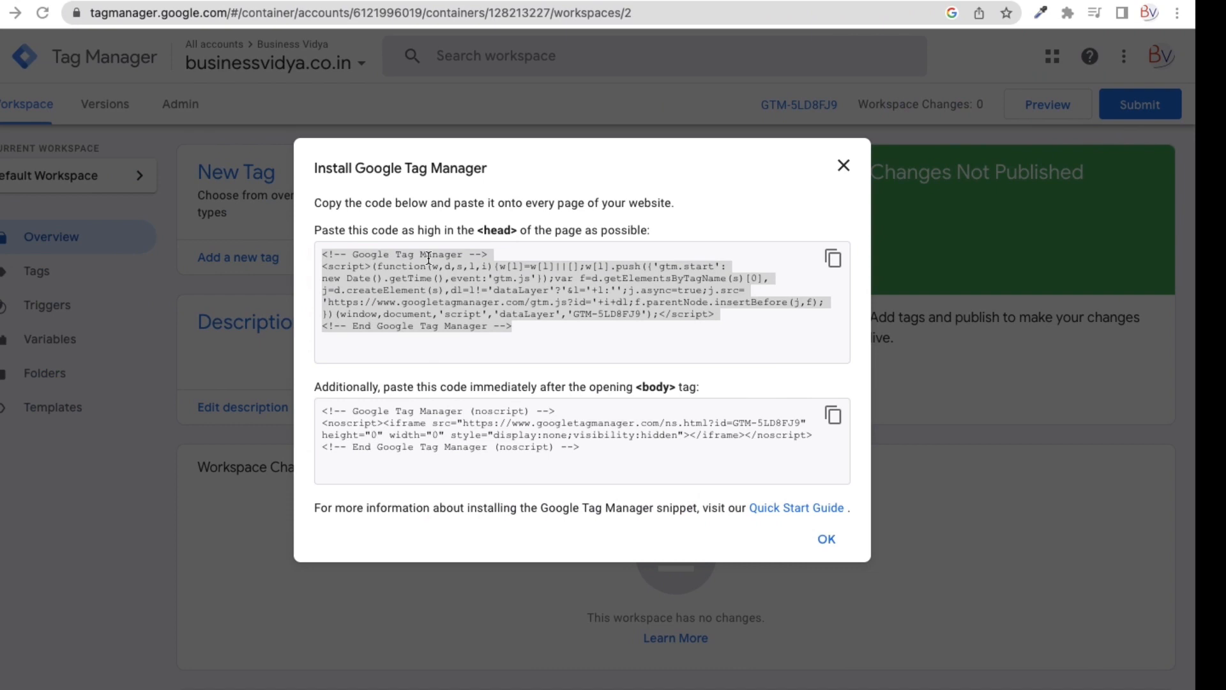
left_click_drag(409, 226, 423, 226)
left_click(501, 227)
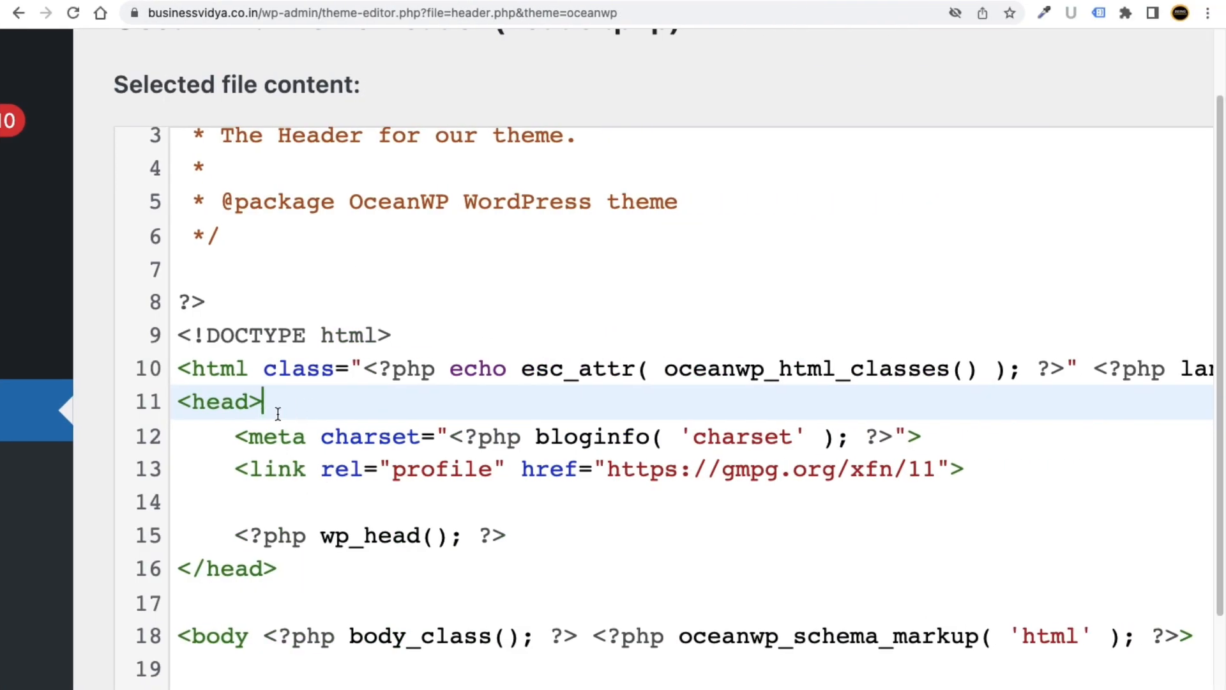
Step: Paste the copied Tag Manager <head> snippet on a new line directly after the opening <head> tag, and review it
key("Return")
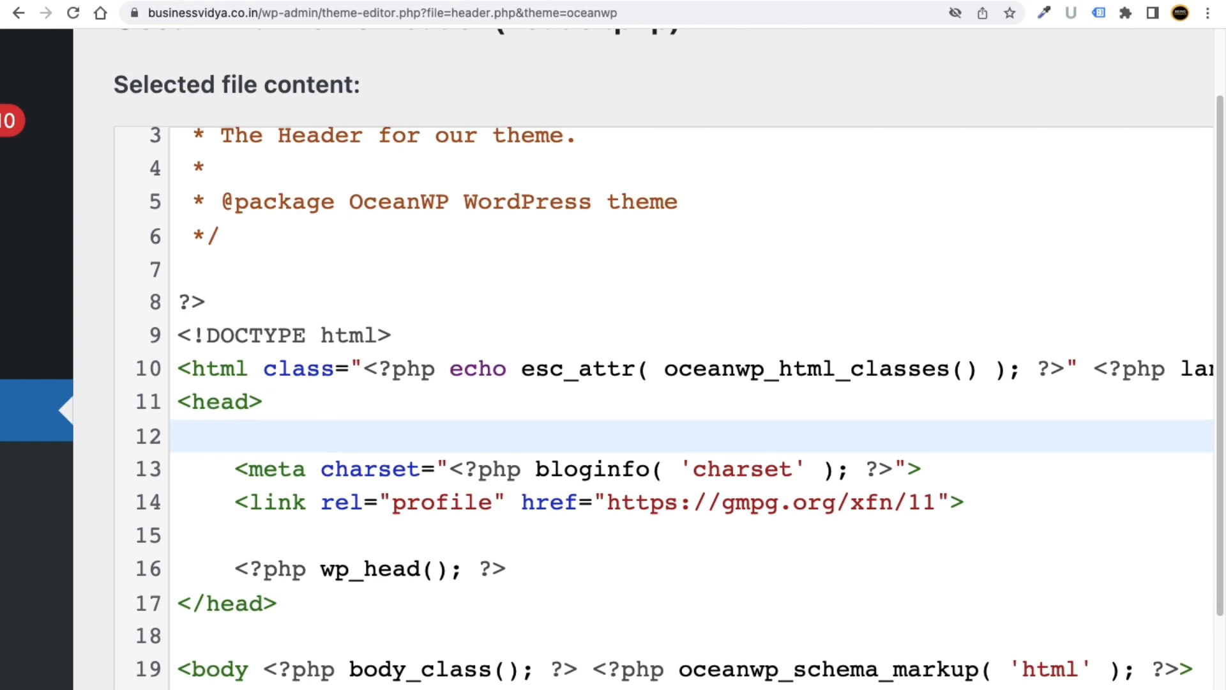
right_click(245, 434)
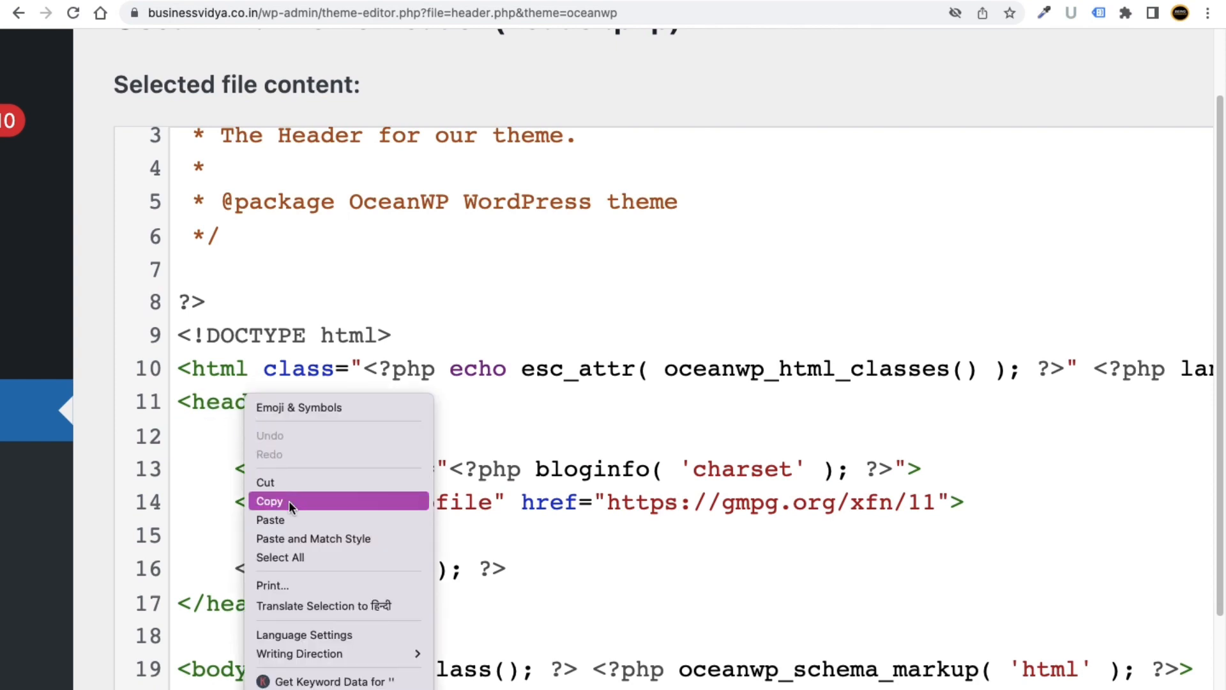
left_click(286, 520)
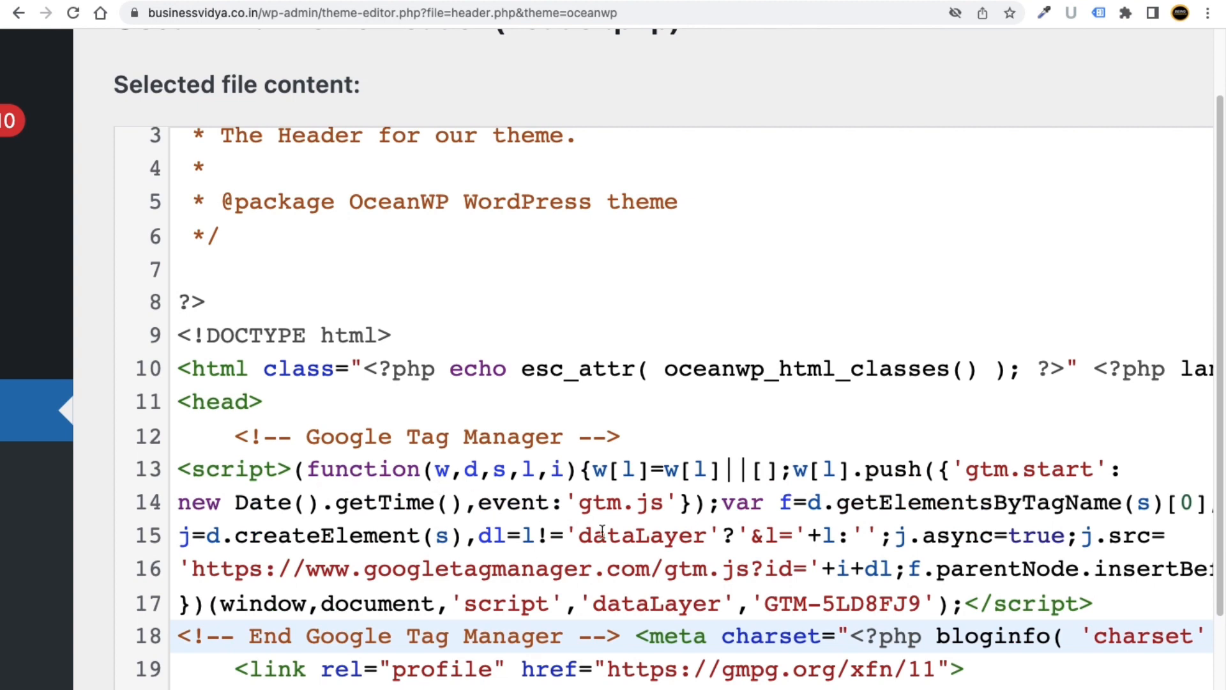
left_click_drag(624, 635, 236, 438)
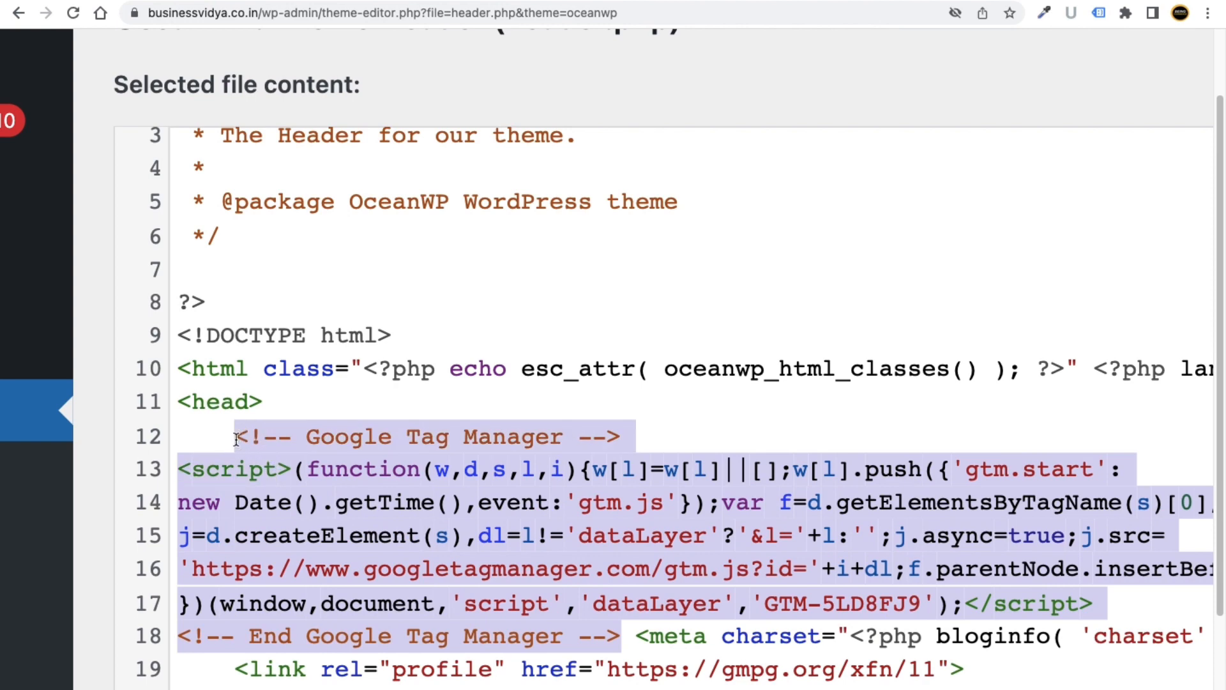
left_click(265, 416)
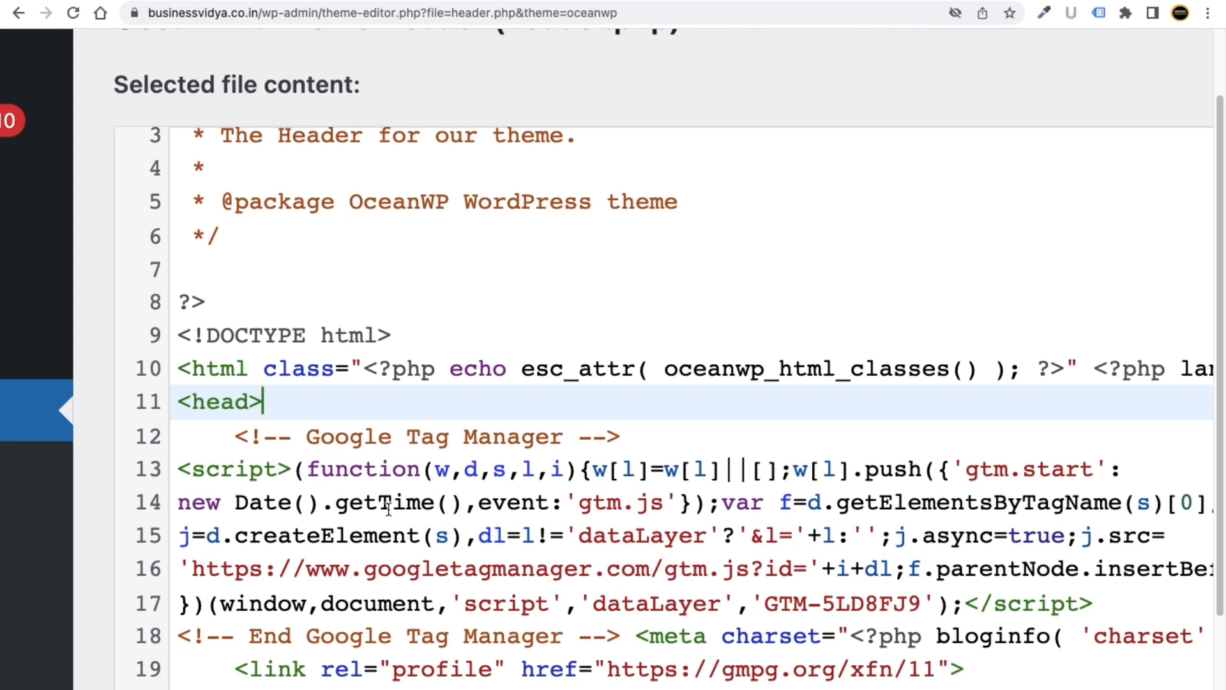
Step: Switch to Tag Manager, copy the noscript snippet and check its instruction to go immediately after the opening <body> tag
scroll(114, 384, "down", 5)
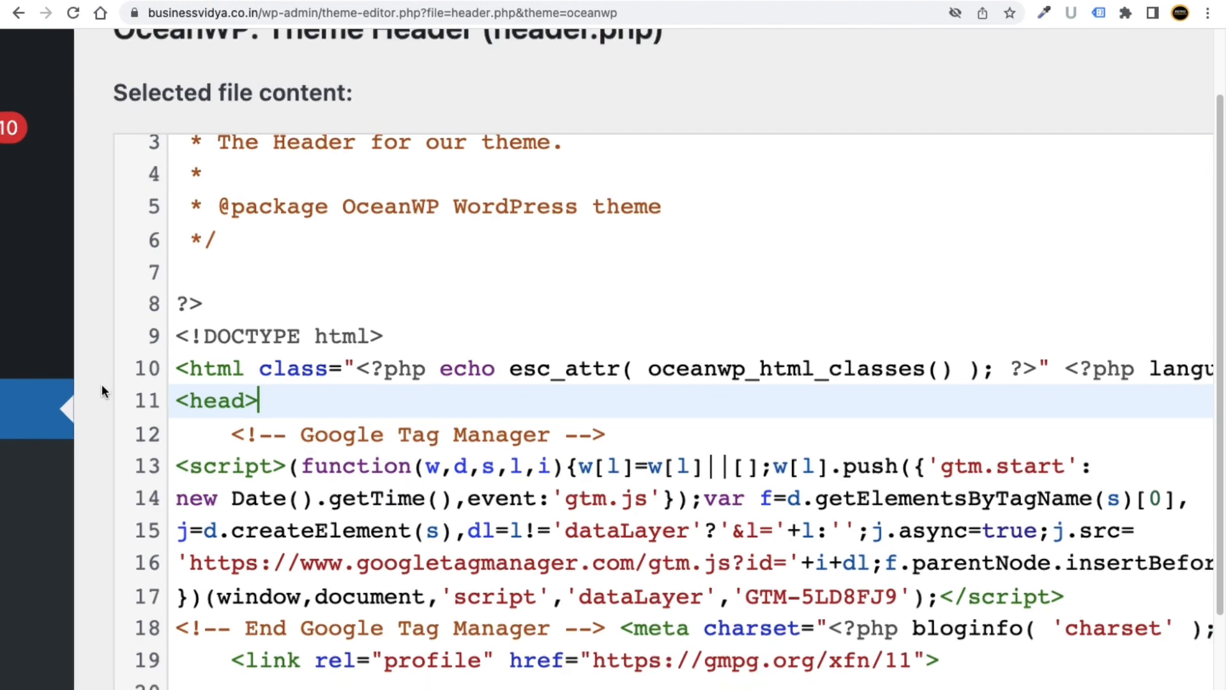
scroll(279, 434, "down", 3)
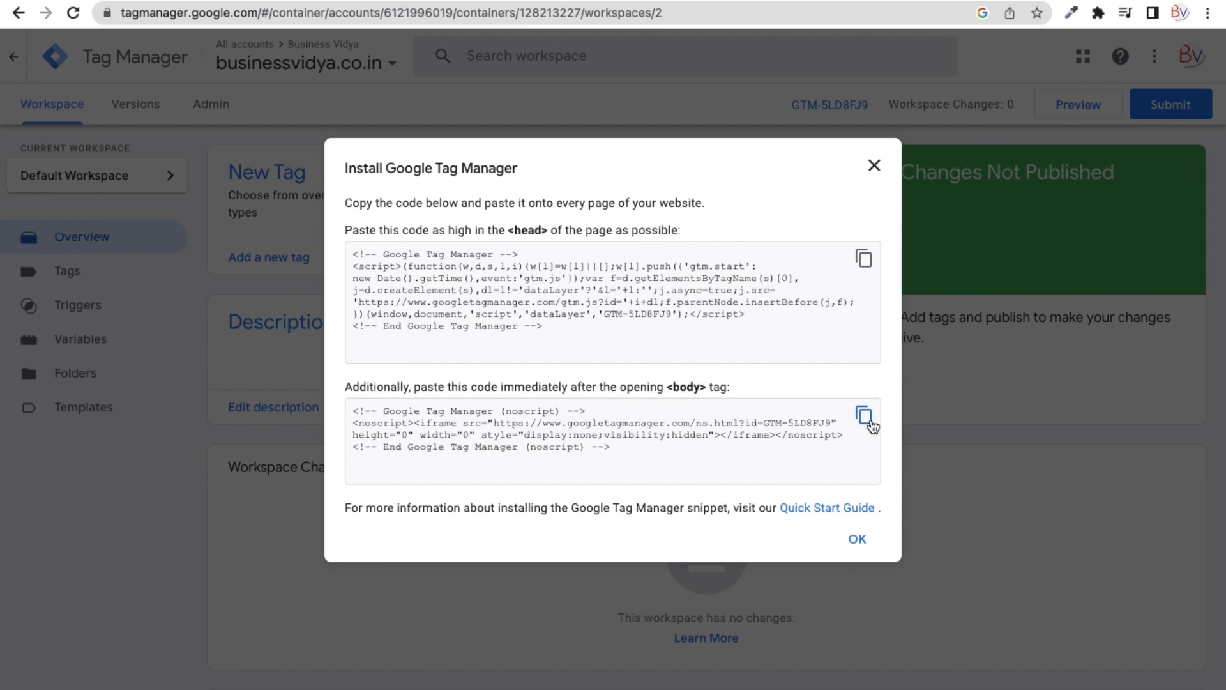
left_click(863, 415)
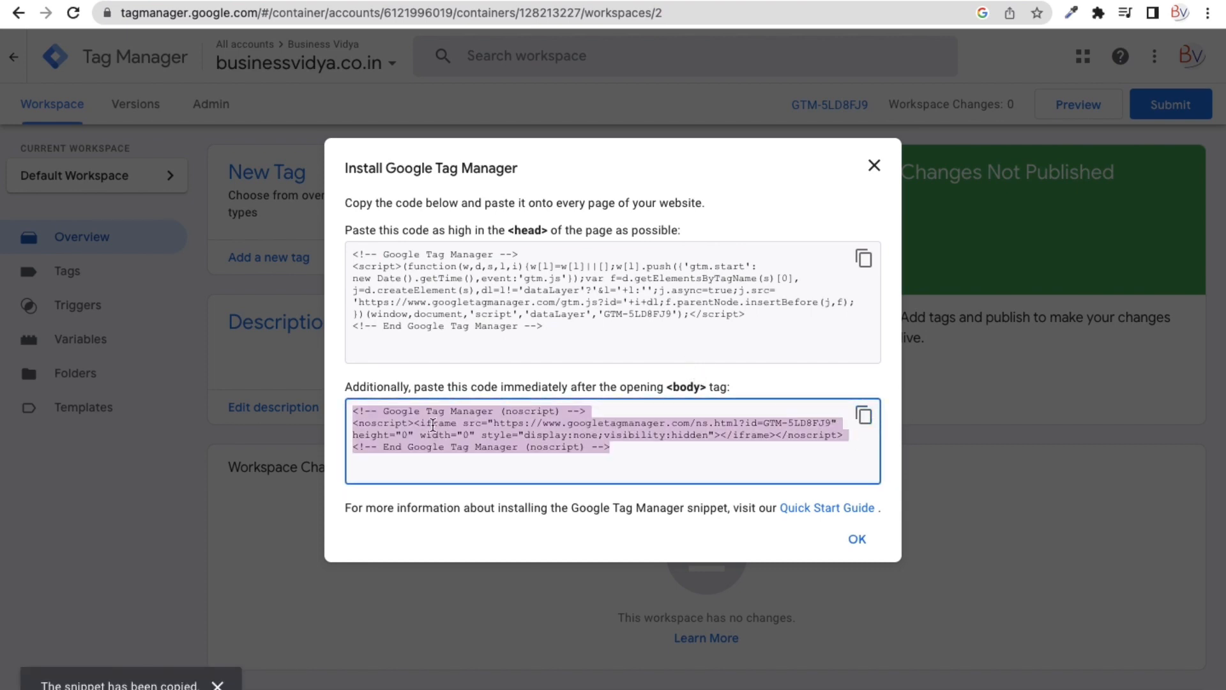
left_click_drag(596, 387, 703, 392)
left_click(662, 385)
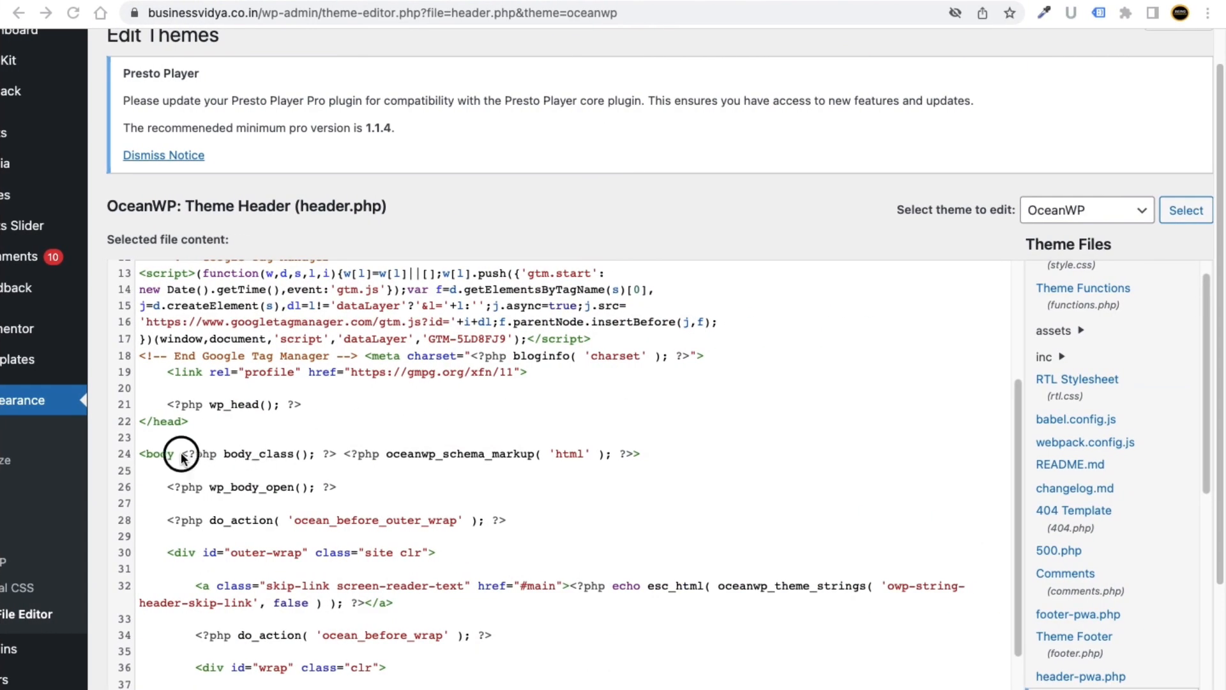
Step: Paste the copied noscript snippet in header.php right after the word "<body", before the body_class() call, and review it
left_click(182, 455)
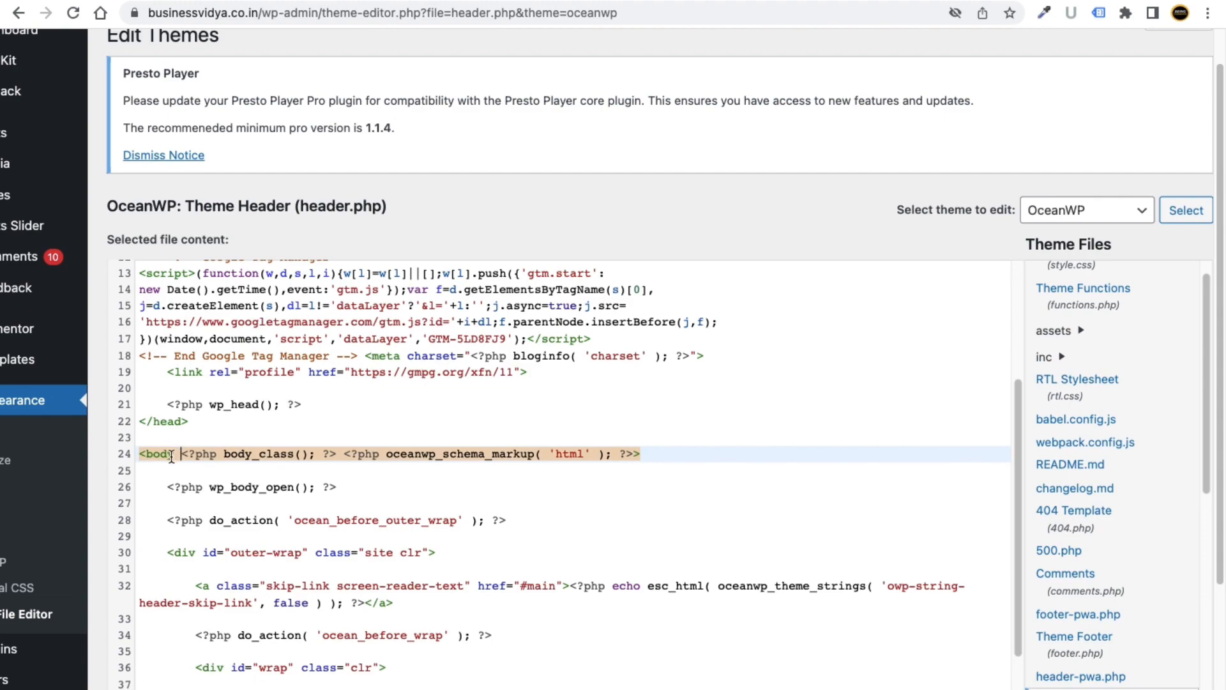
scroll(149, 455, "up", 3)
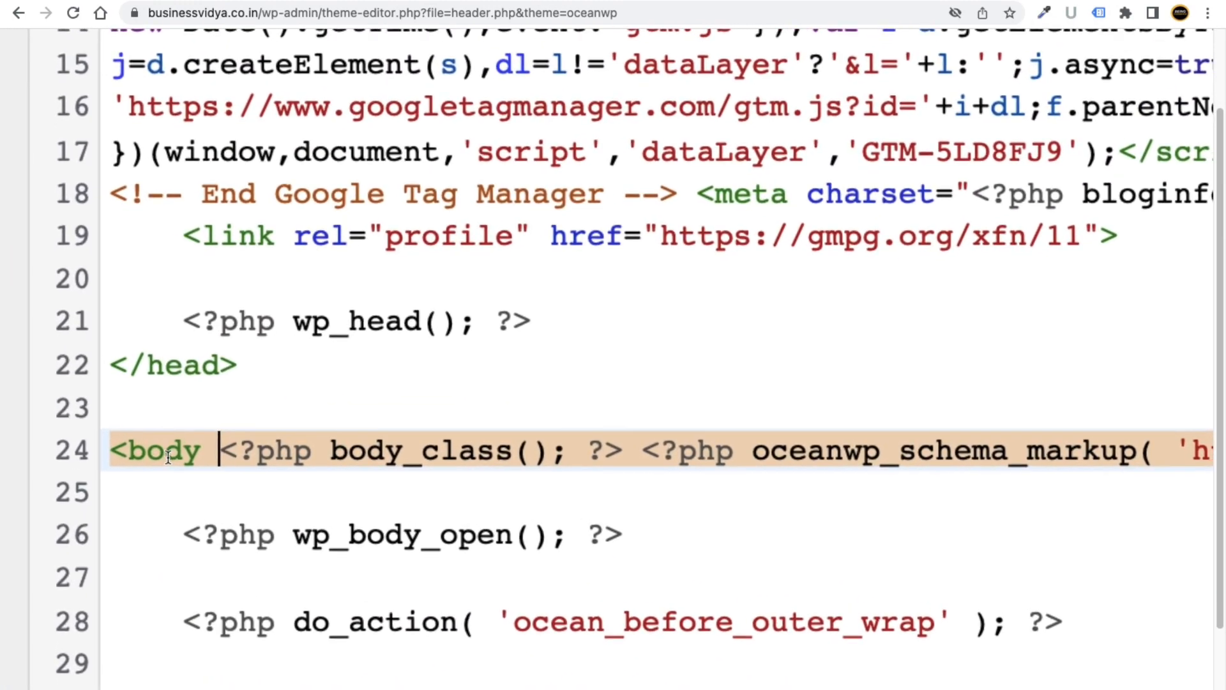
left_click(218, 454)
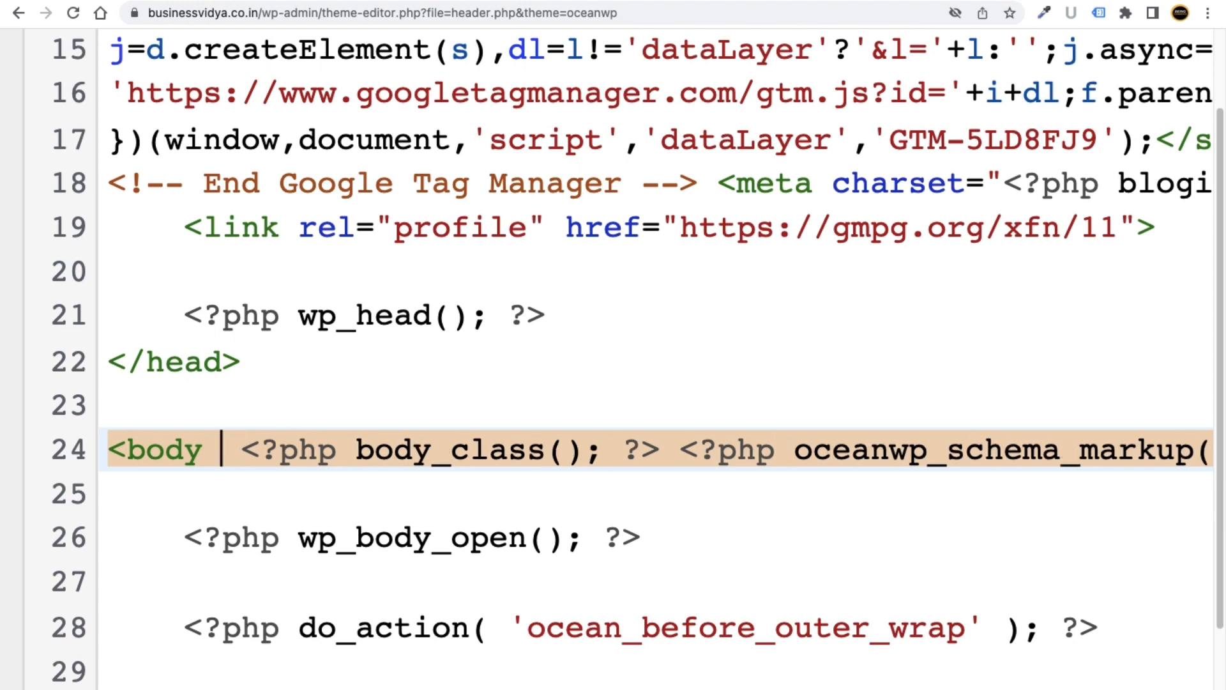
right_click(220, 445)
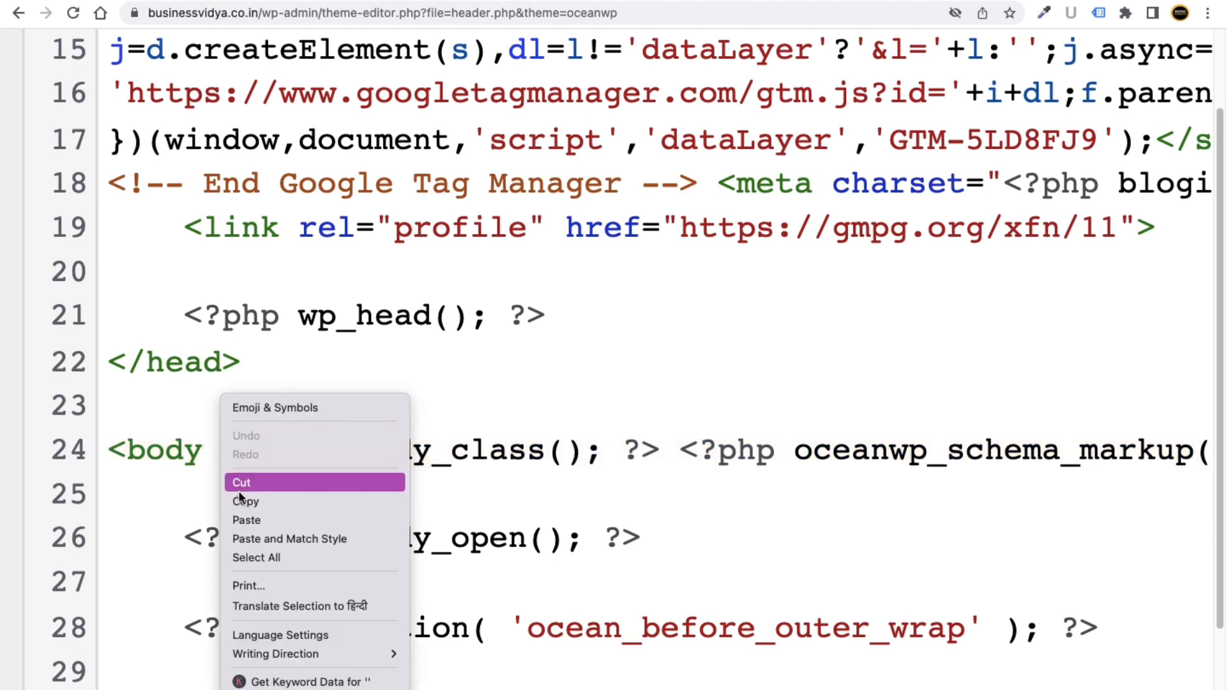
left_click(240, 516)
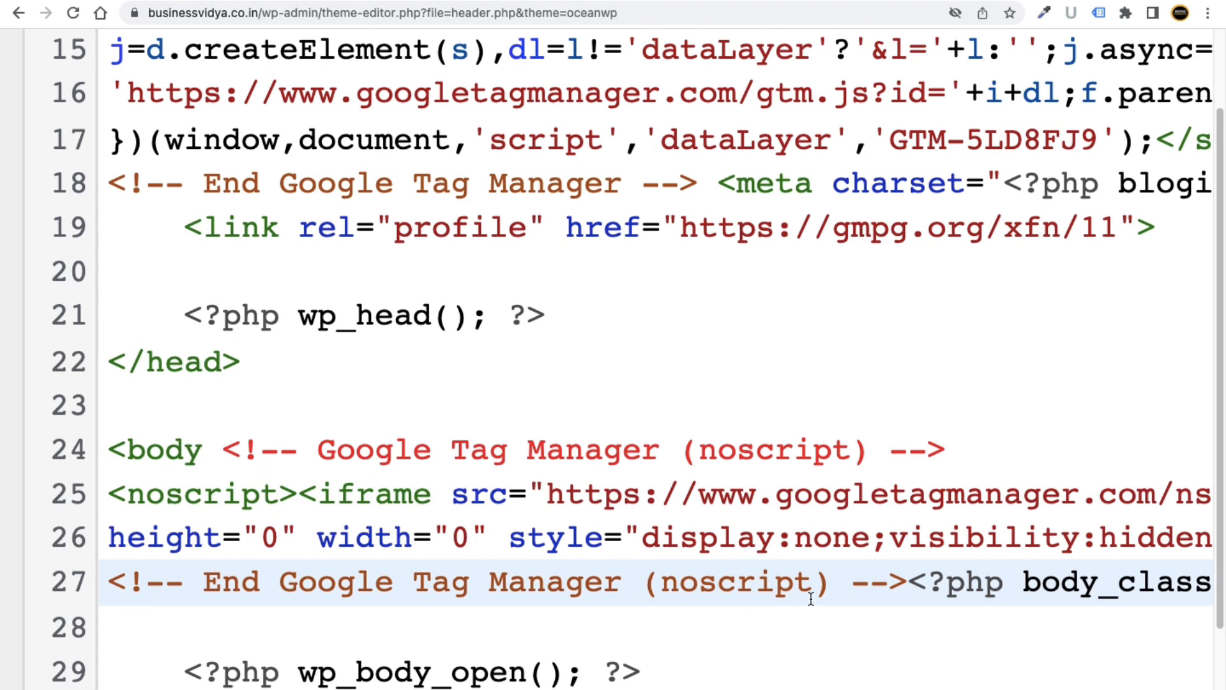
left_click_drag(908, 585, 222, 451)
left_click_drag(295, 486, 321, 490)
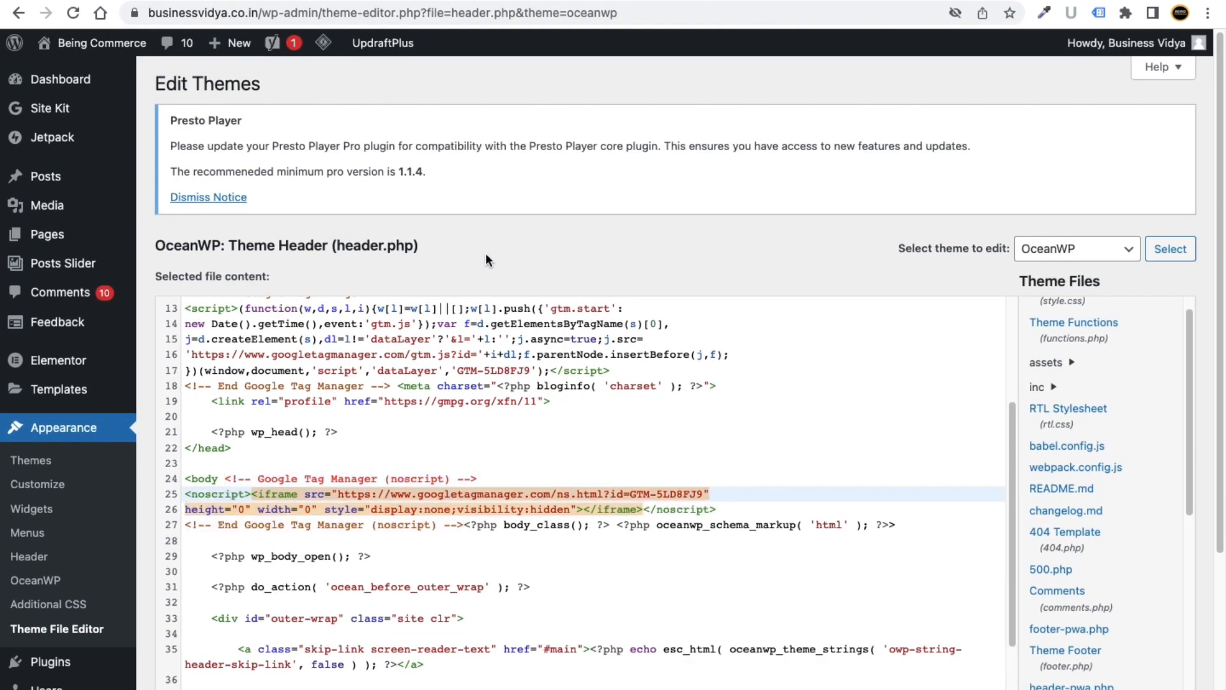
Step: Save the edited header.php file to the OceanWP theme
scroll(486, 253, "down", 5)
left_click(207, 586)
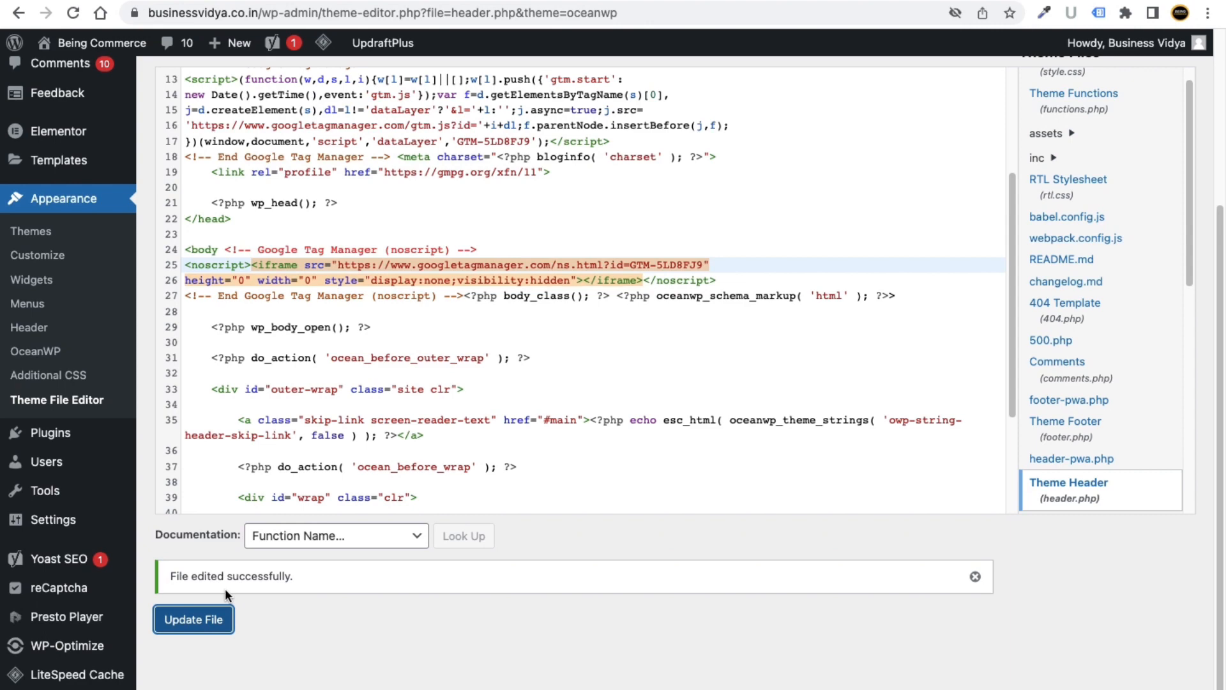
left_click_drag(176, 581, 271, 581)
left_click(282, 591)
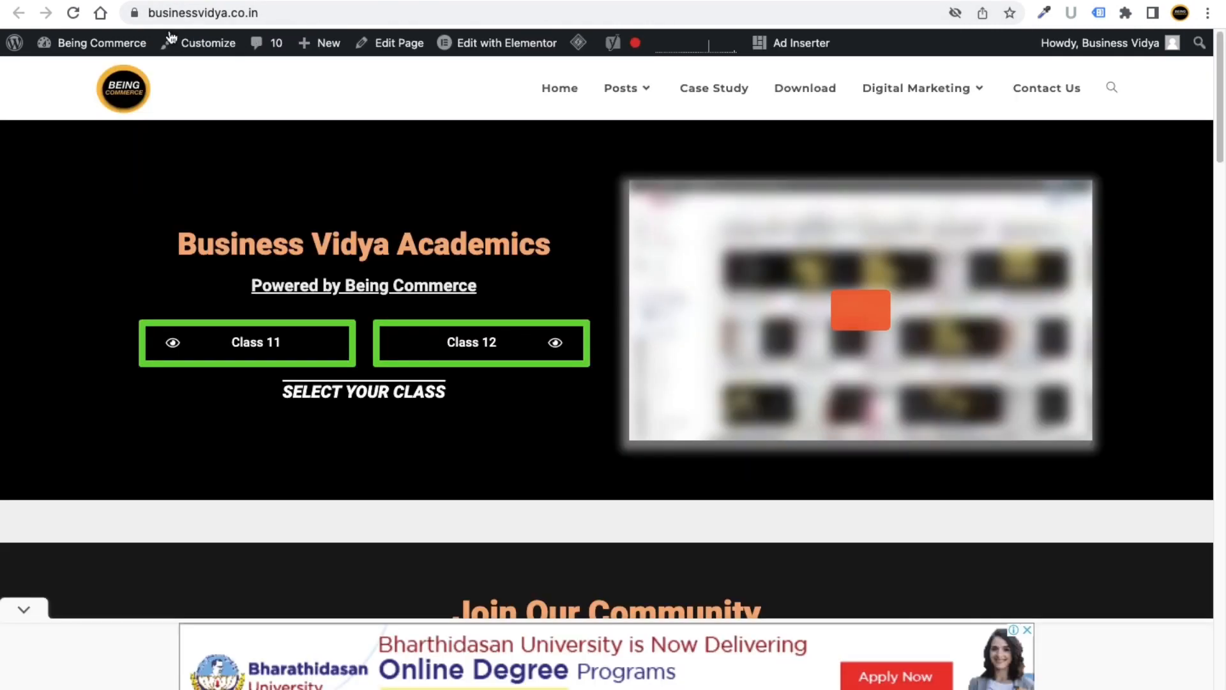
Step: Switch to the businessvidya.co.in home page, reload it and examine the area above the site header
left_click(72, 13)
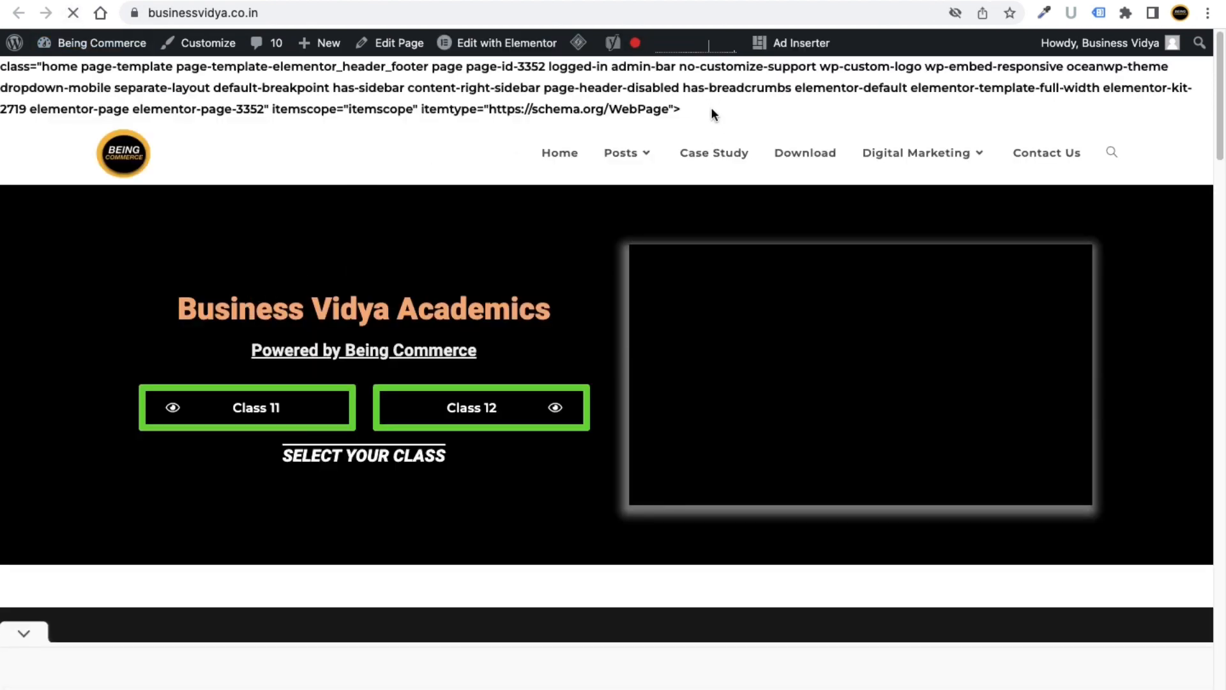
left_click_drag(706, 110, 184, 73)
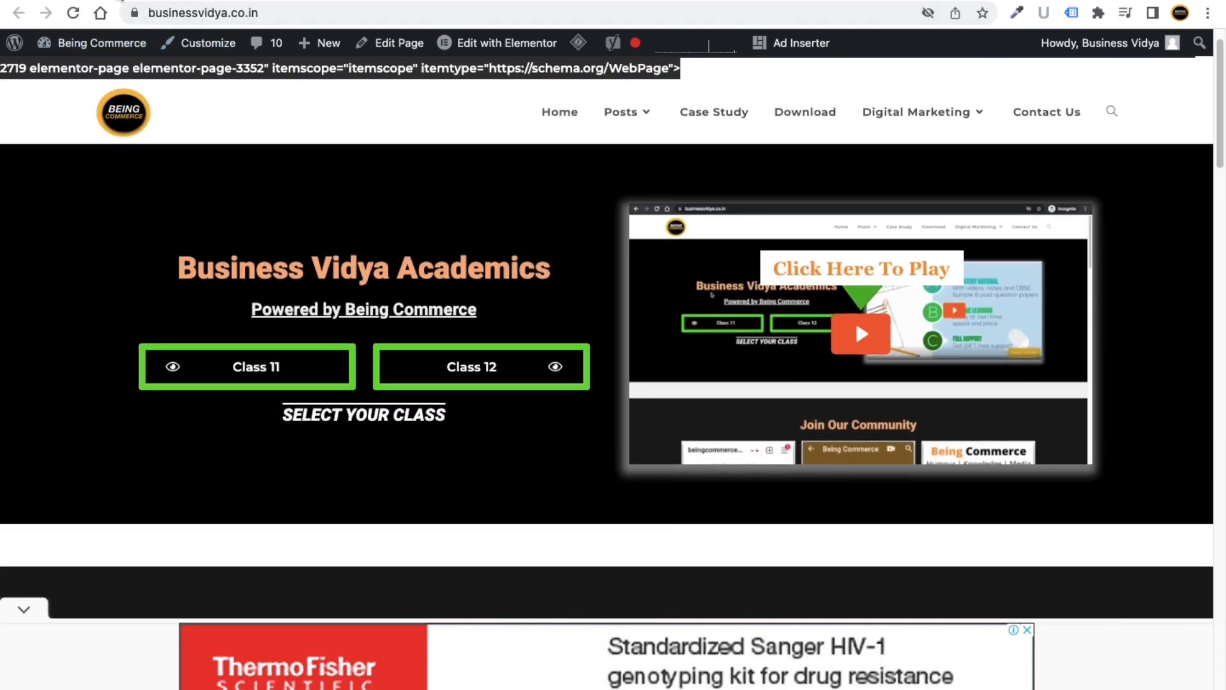
Step: Return to header.php in the theme file editor and delete the Google Tag Manager noscript snippet between "<body" and the body_class() call
key("alt+Left")
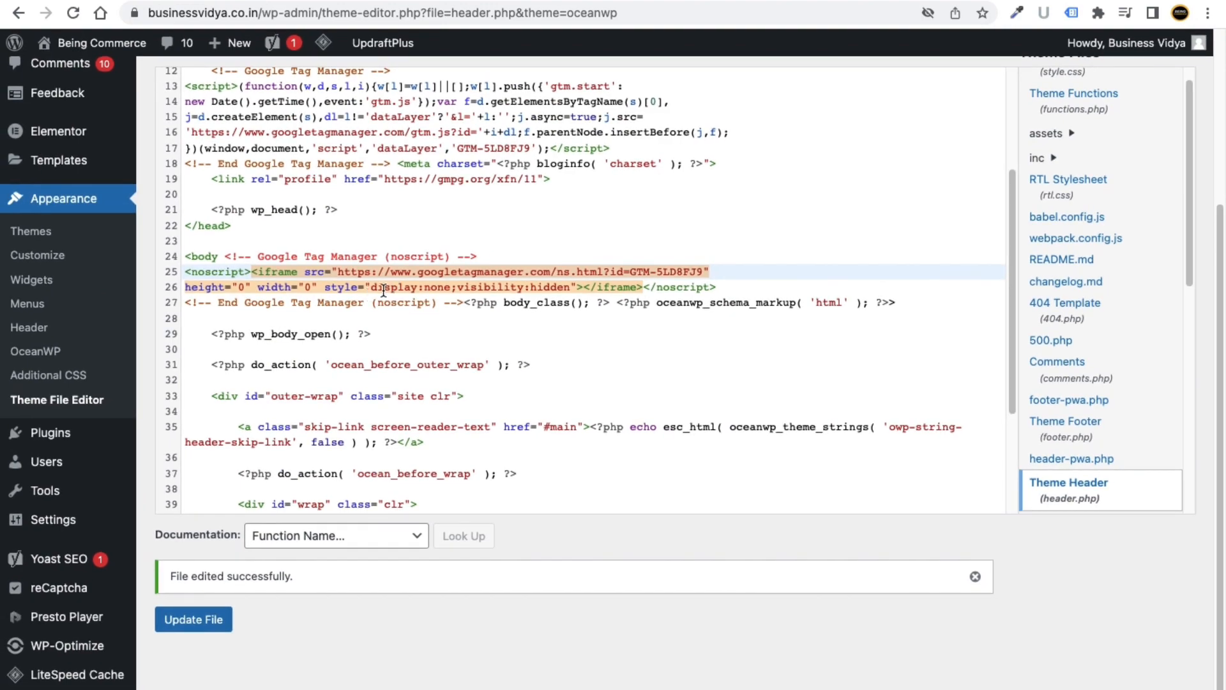
scroll(378, 289, "up", 5)
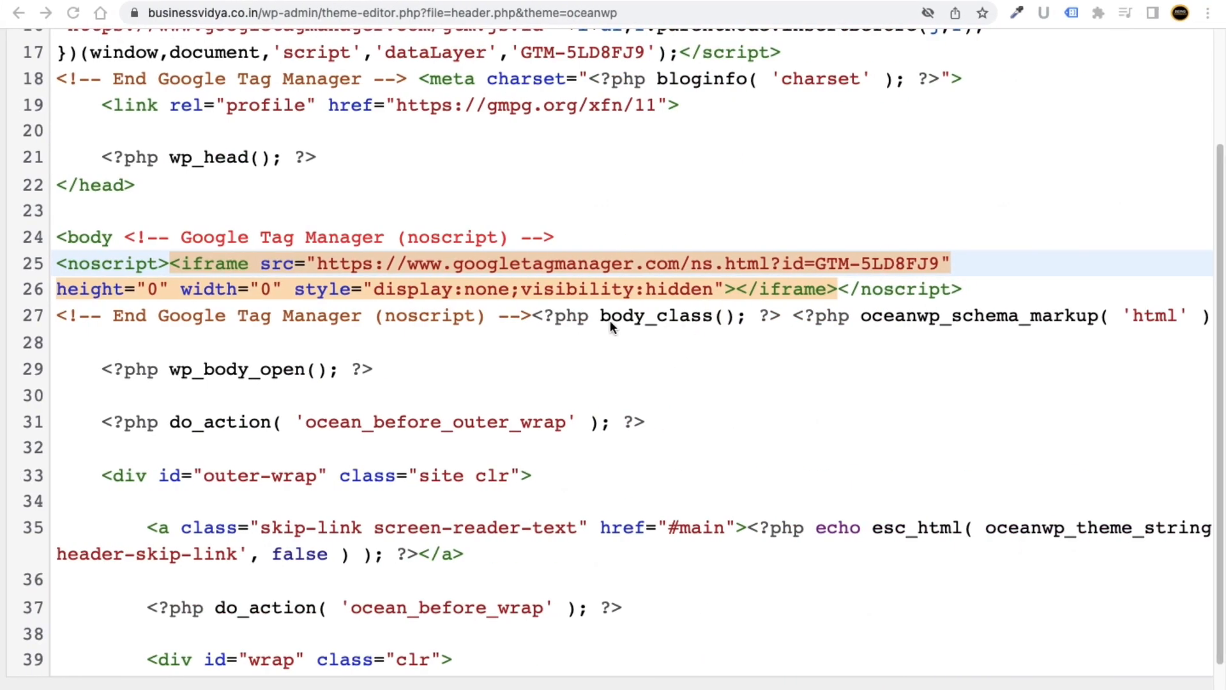
left_click(470, 320)
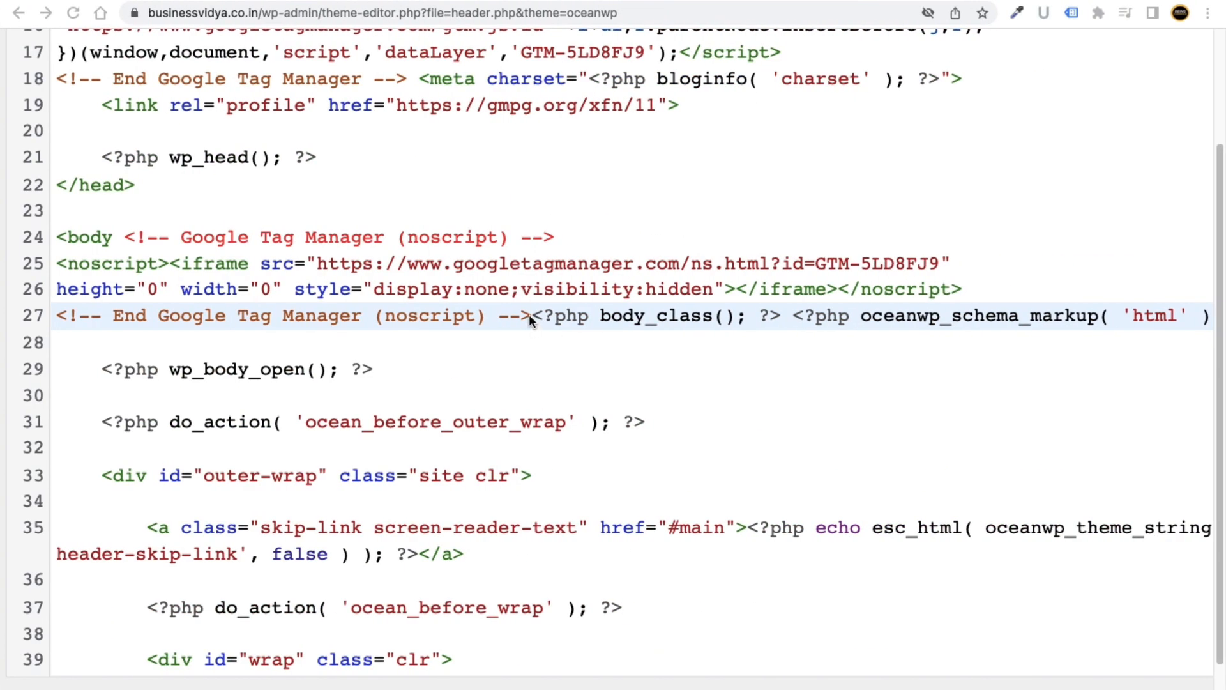
left_click_drag(530, 316, 126, 240)
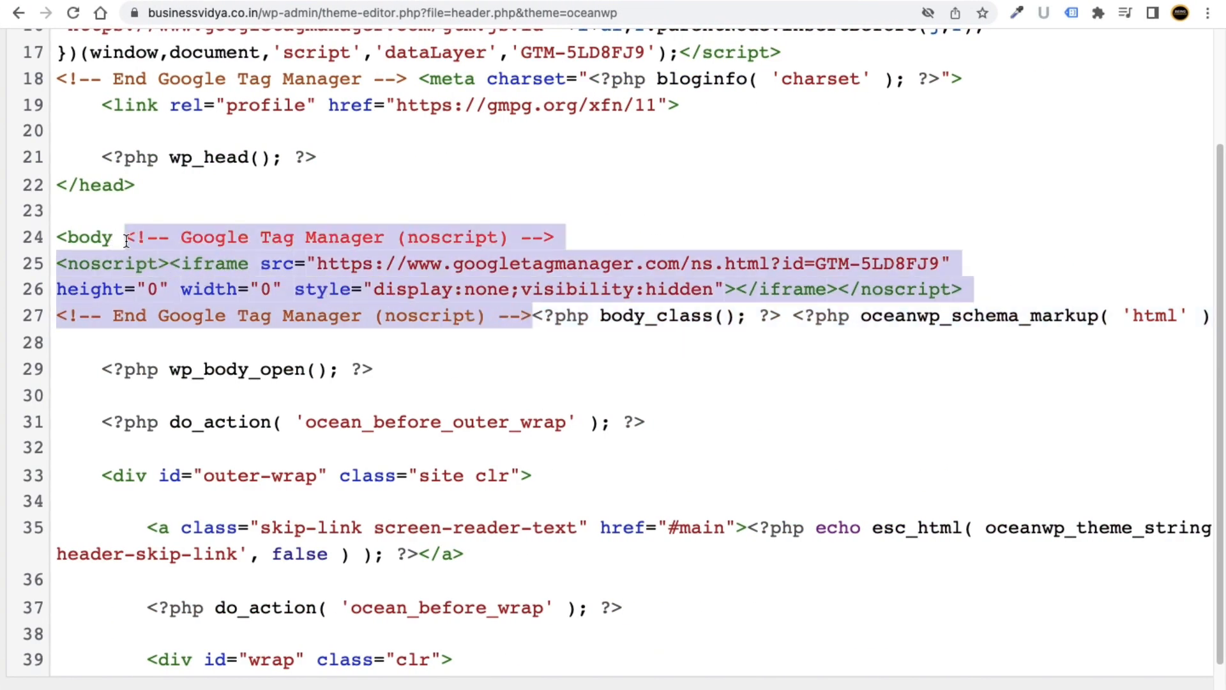
key("BackSpace")
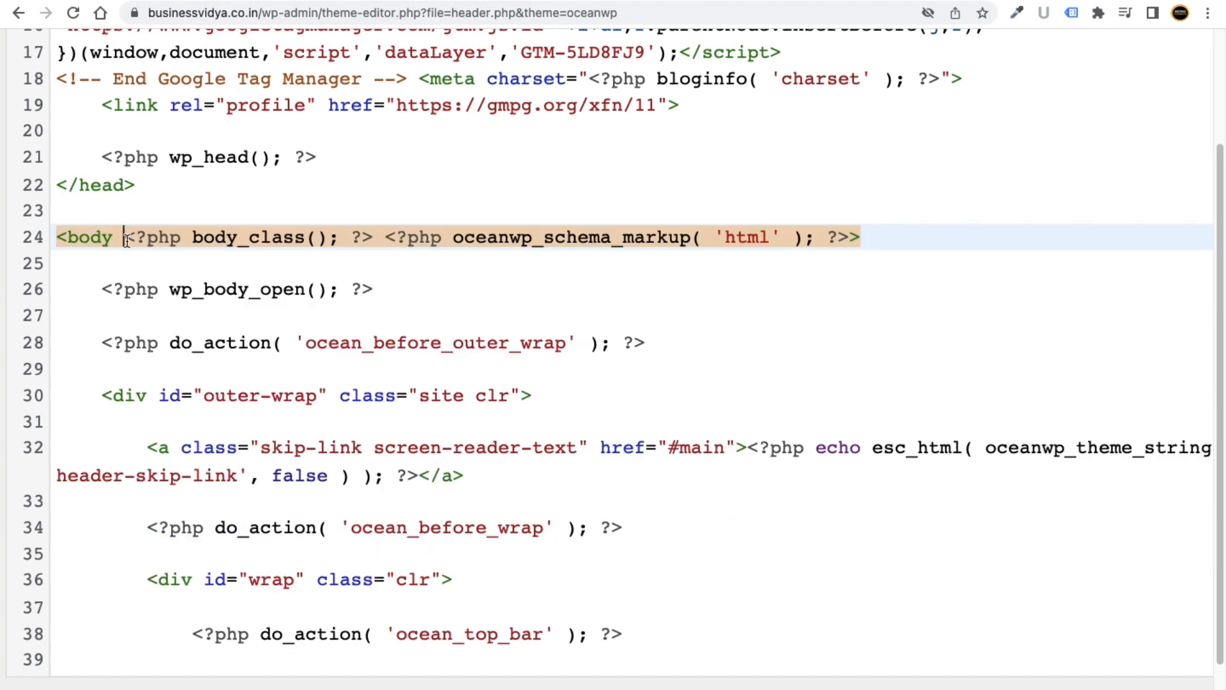
Step: Delete the Google Tag Manager script snippet from the <head> section of header.php and save the file
scroll(136, 237, "down", 5)
scroll(239, 245, "up", 10)
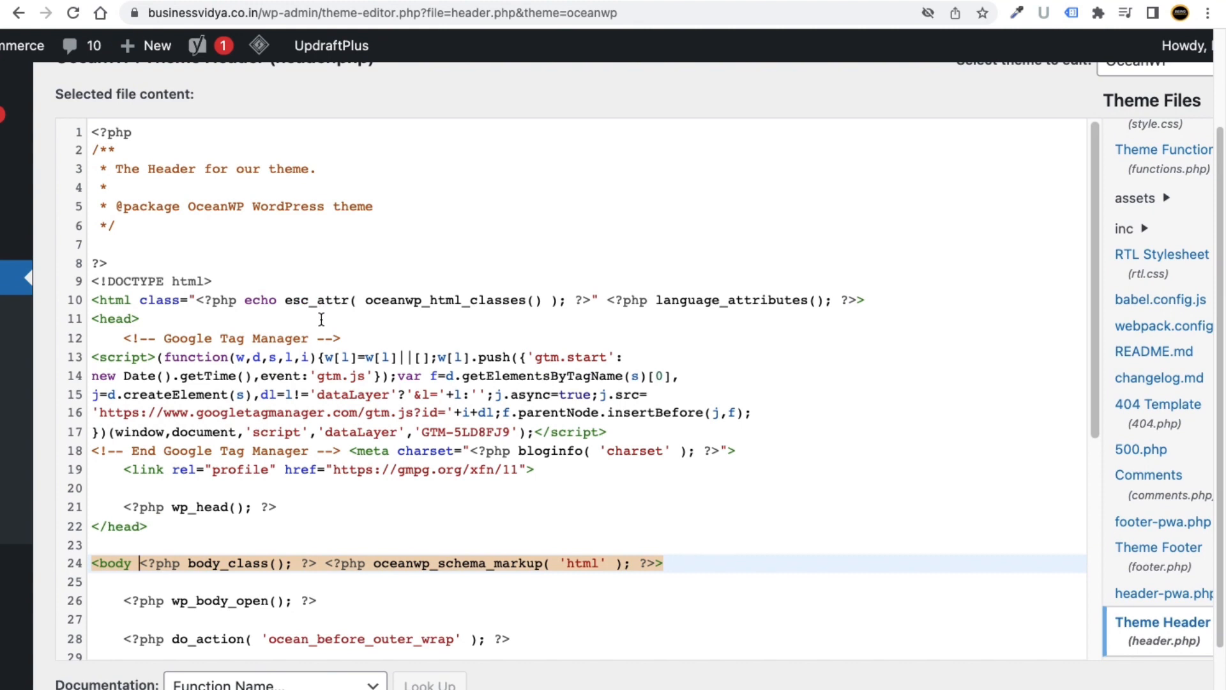
left_click_drag(344, 454, 120, 340)
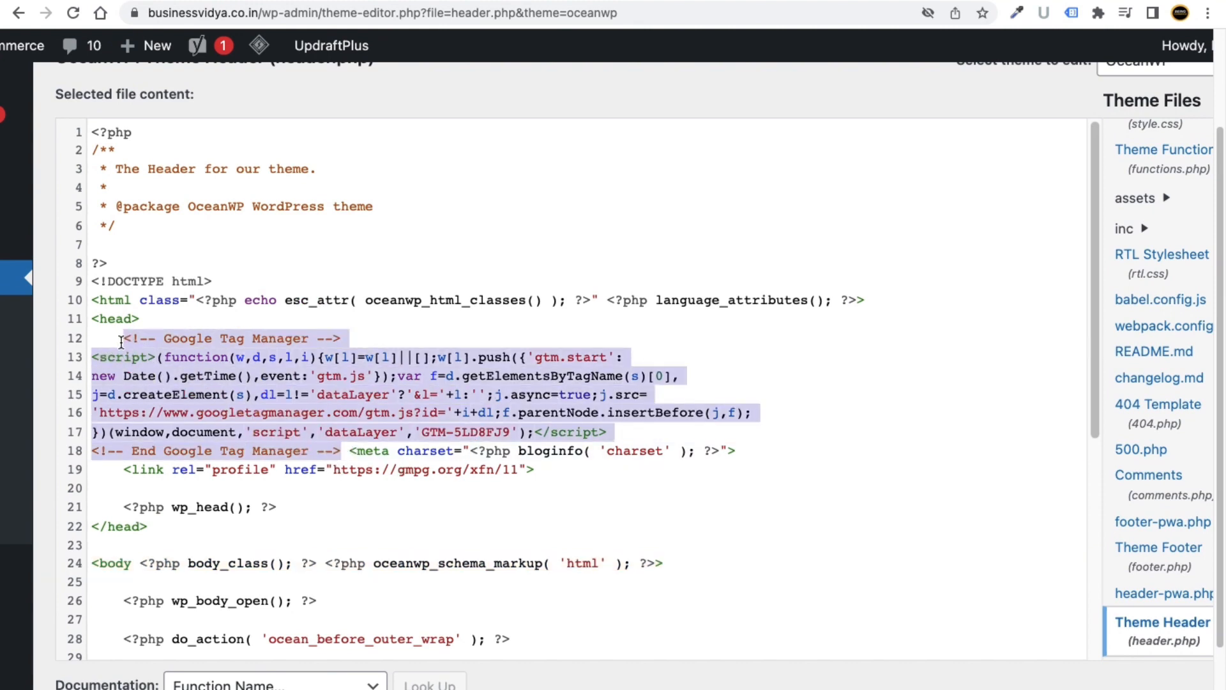
key("BackSpace")
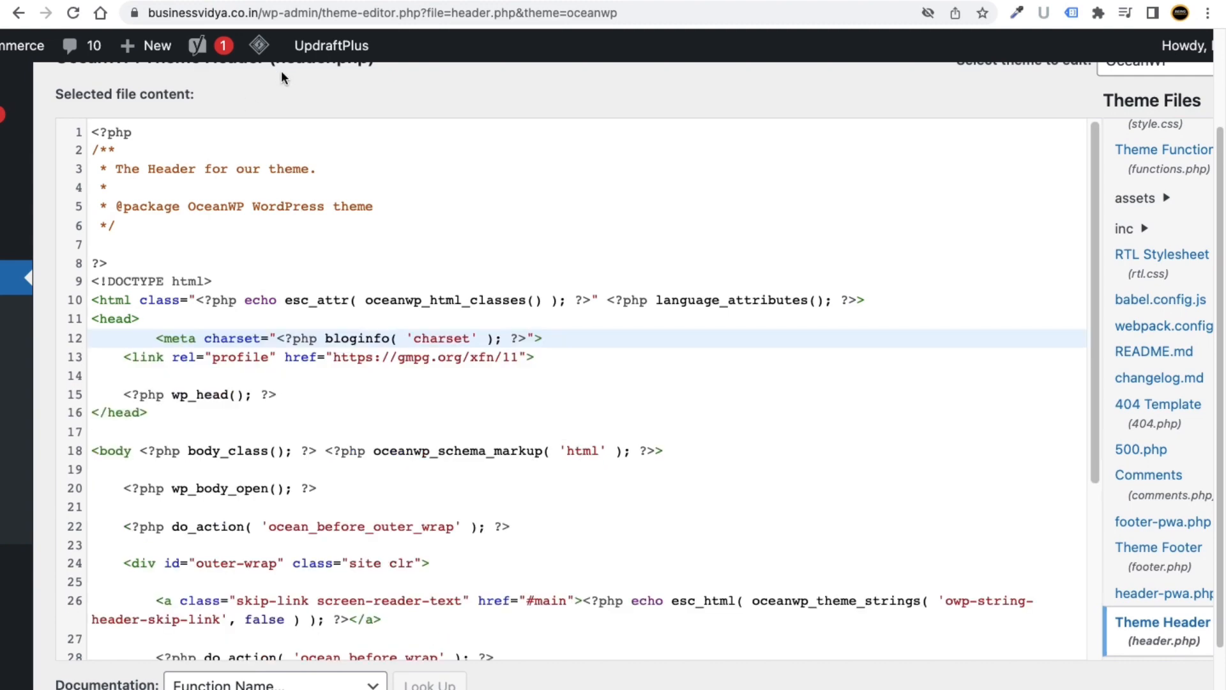
key("super+minus")
key("super+minus")
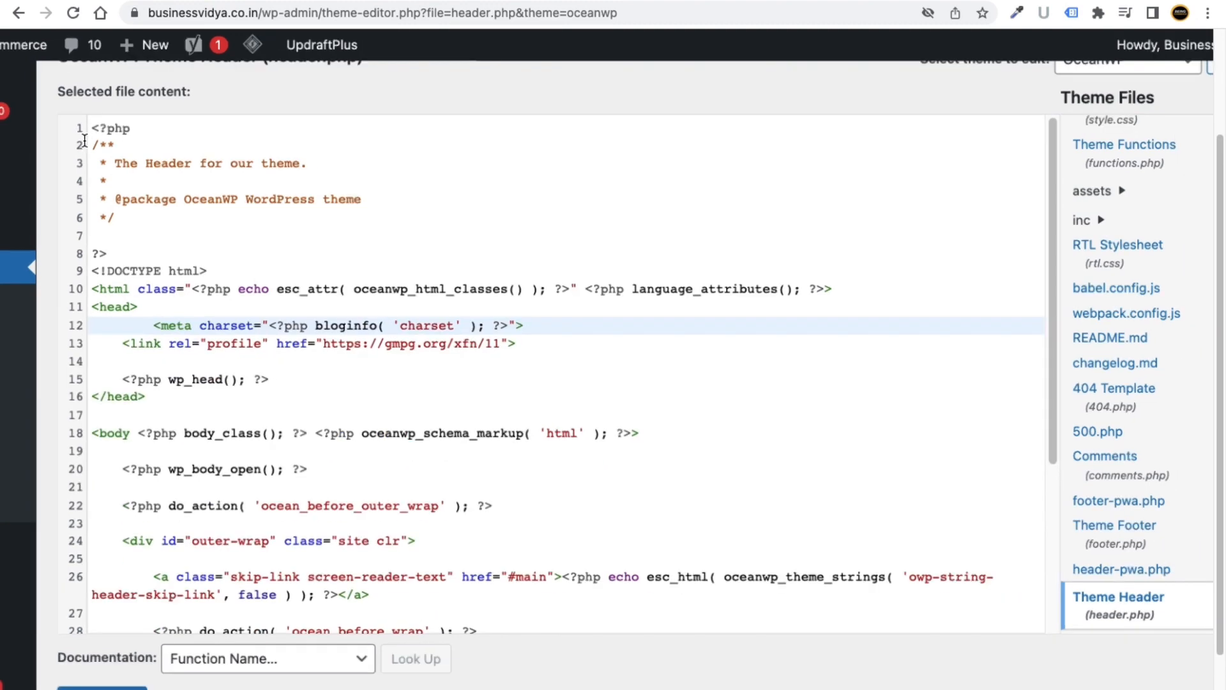
left_click(205, 617)
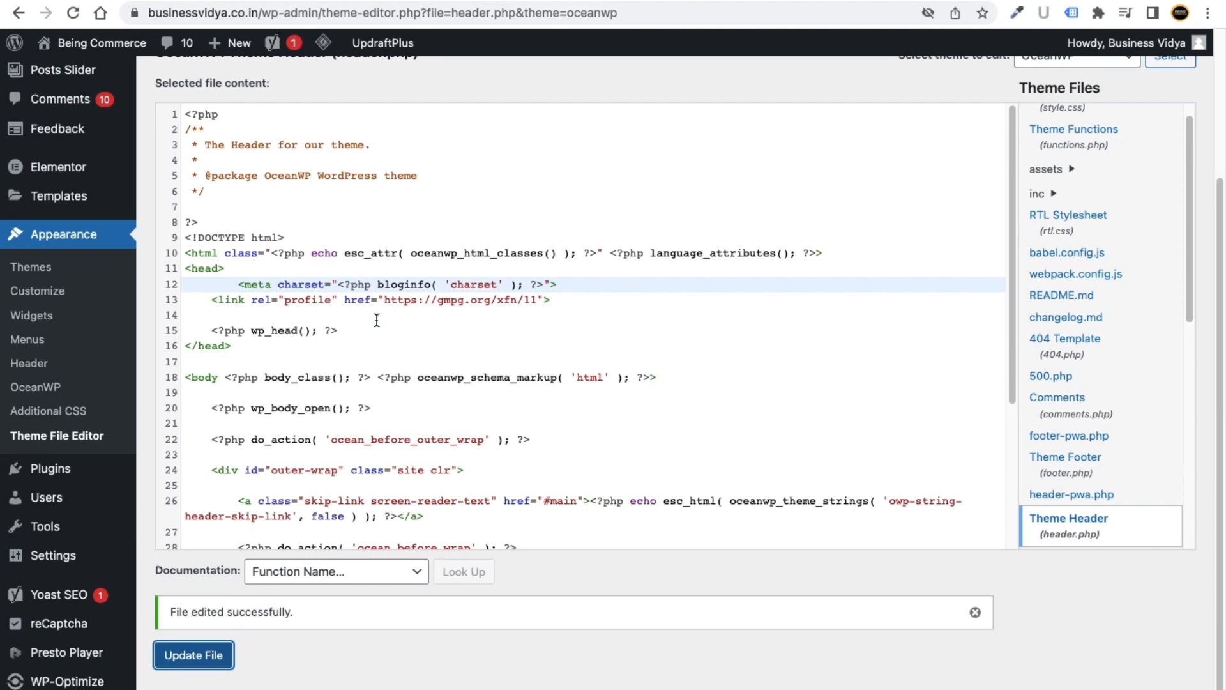
Step: Open the page for adding new WordPress plugins and search for "google tag manager"
mouse_move(91, 473)
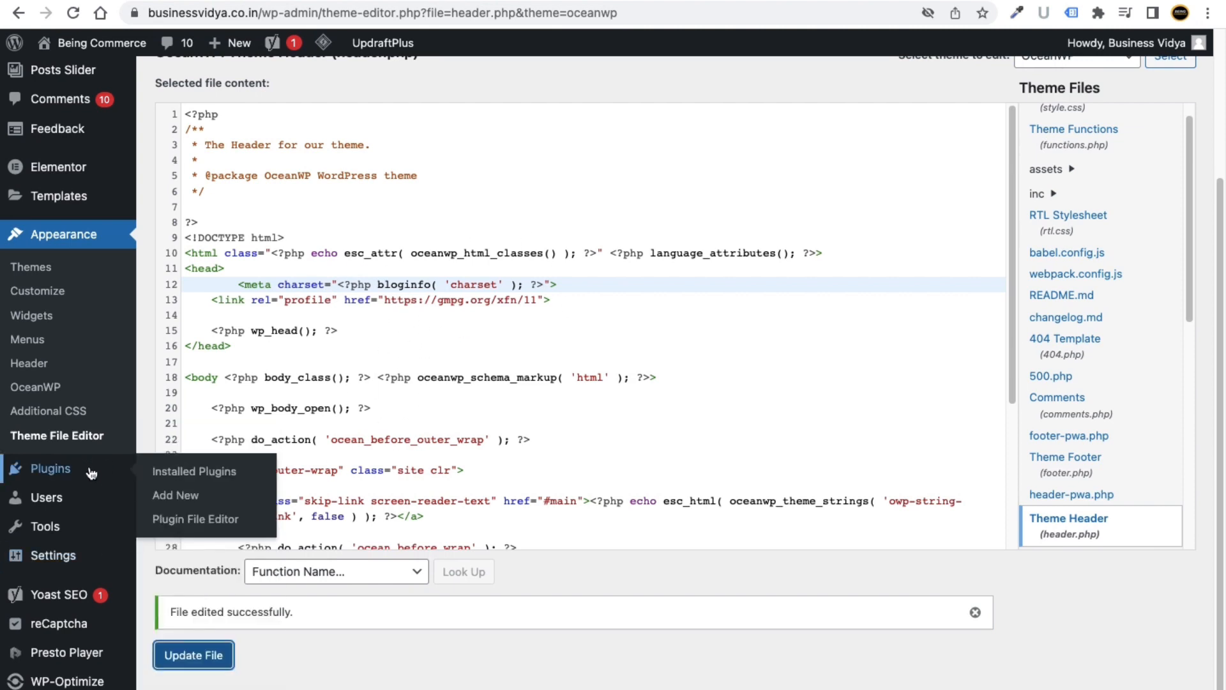
left_click(188, 499)
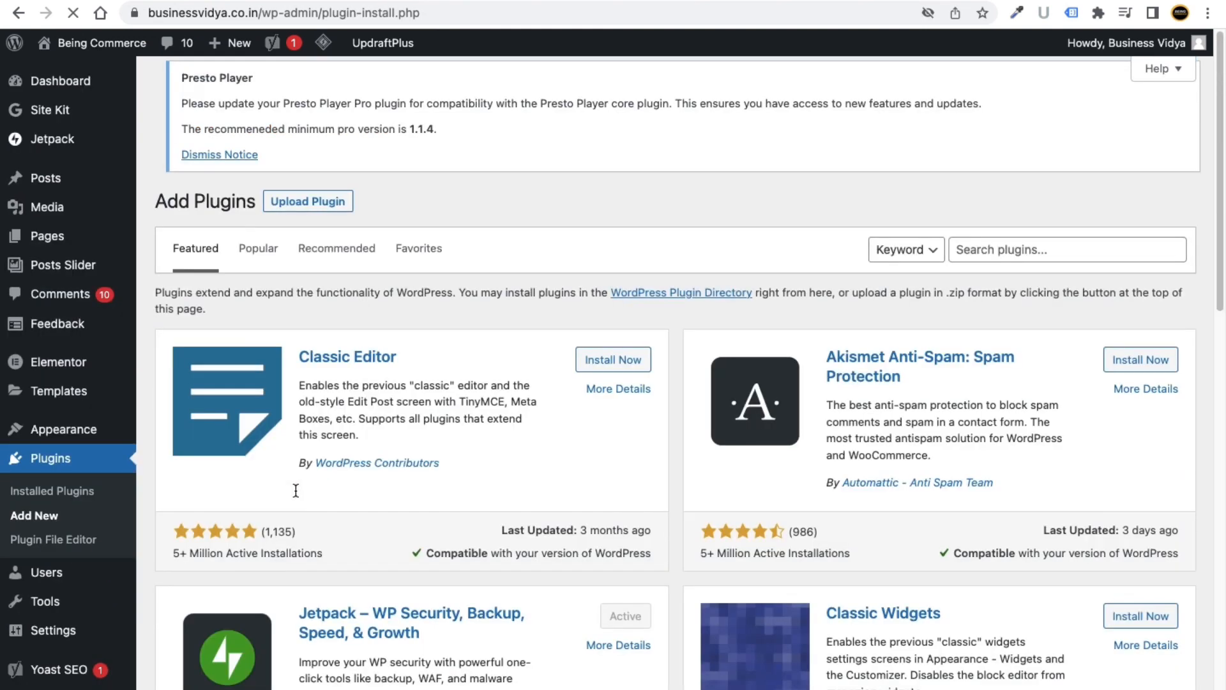
left_click(999, 256)
left_click(989, 322)
left_click(994, 348)
scroll(994, 351, "up", 5)
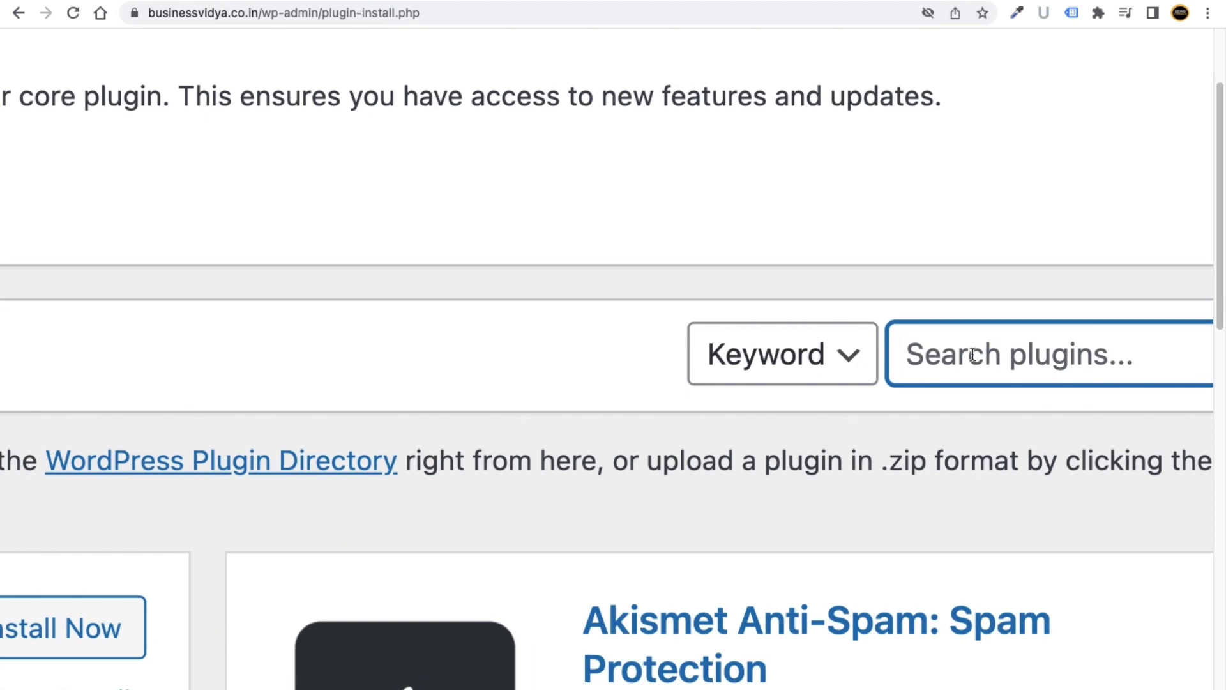
type("google")
key("Down")
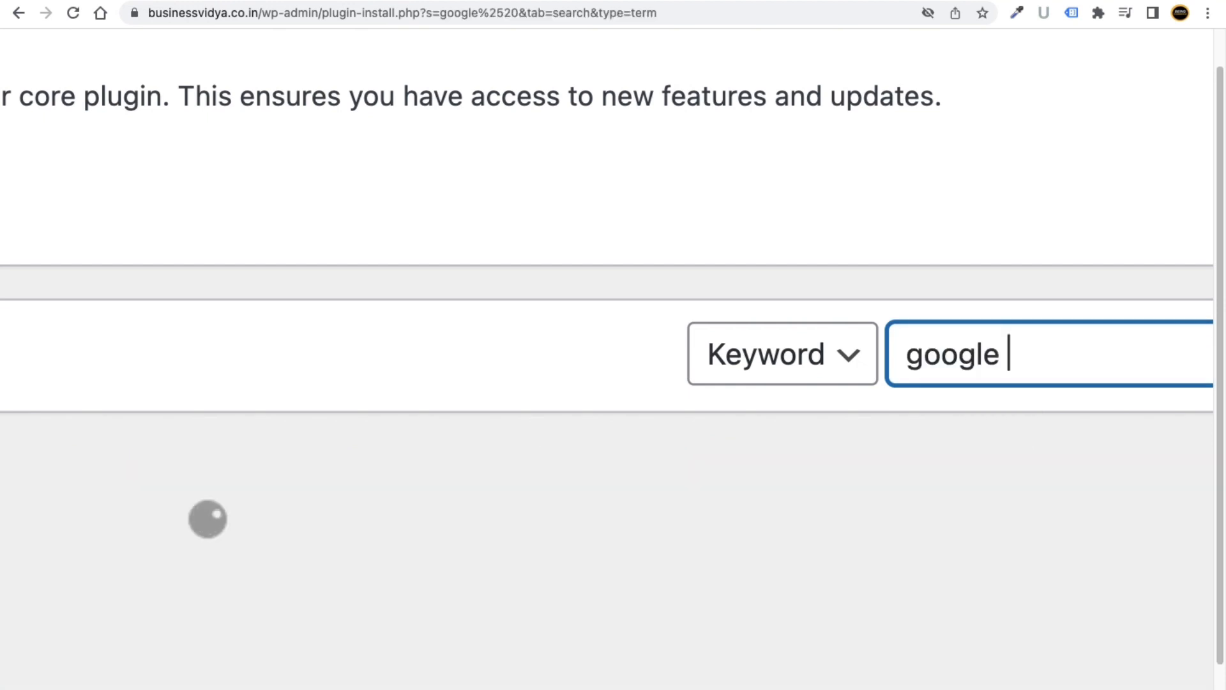
type("tag manage")
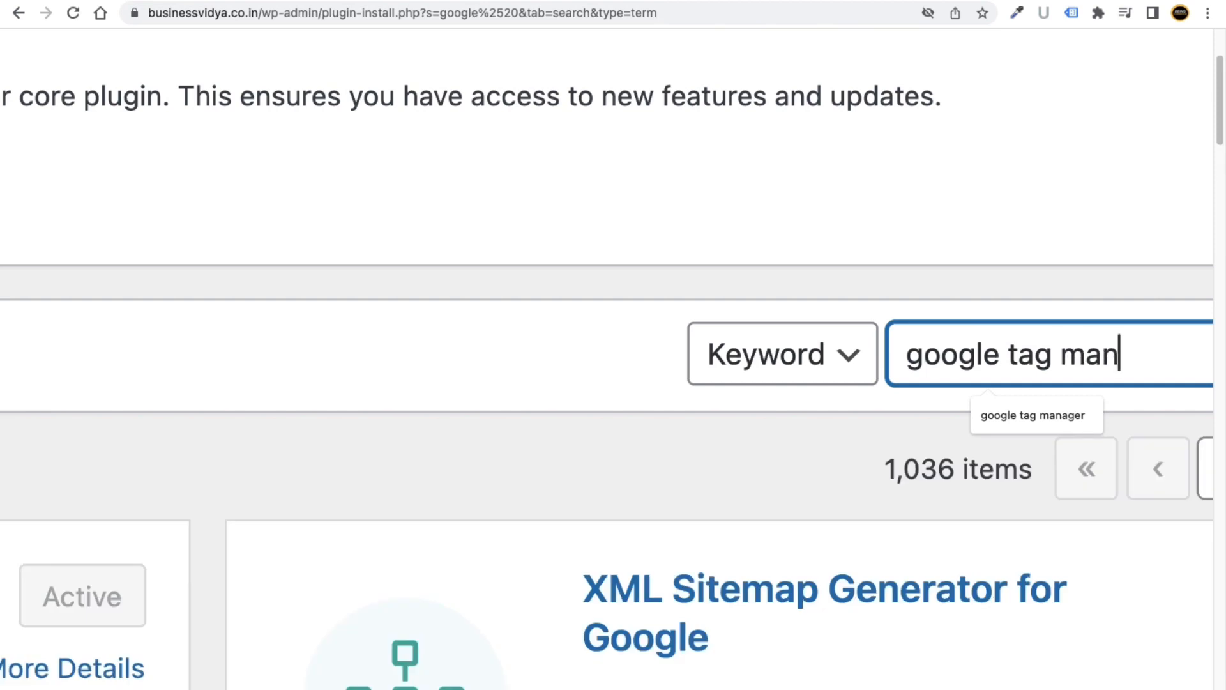
type("r")
left_click(939, 255)
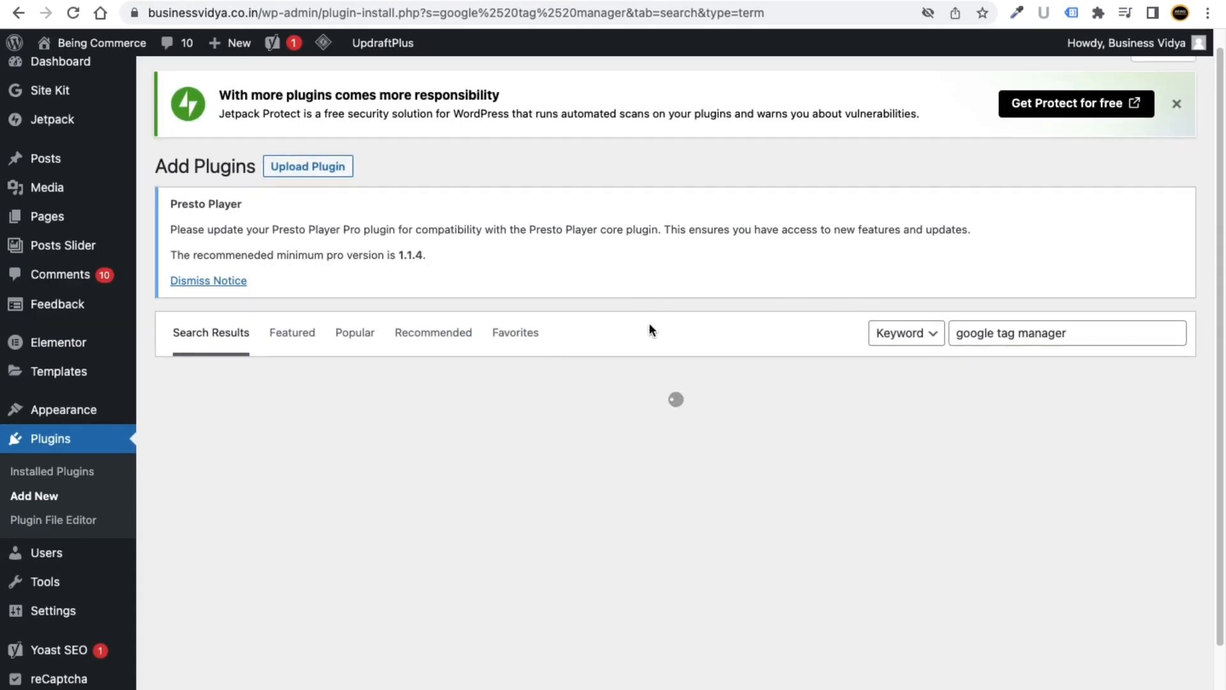
Step: Find the GTM4WP plugin in the search results, then install and activate it
scroll(643, 330, "down", 3)
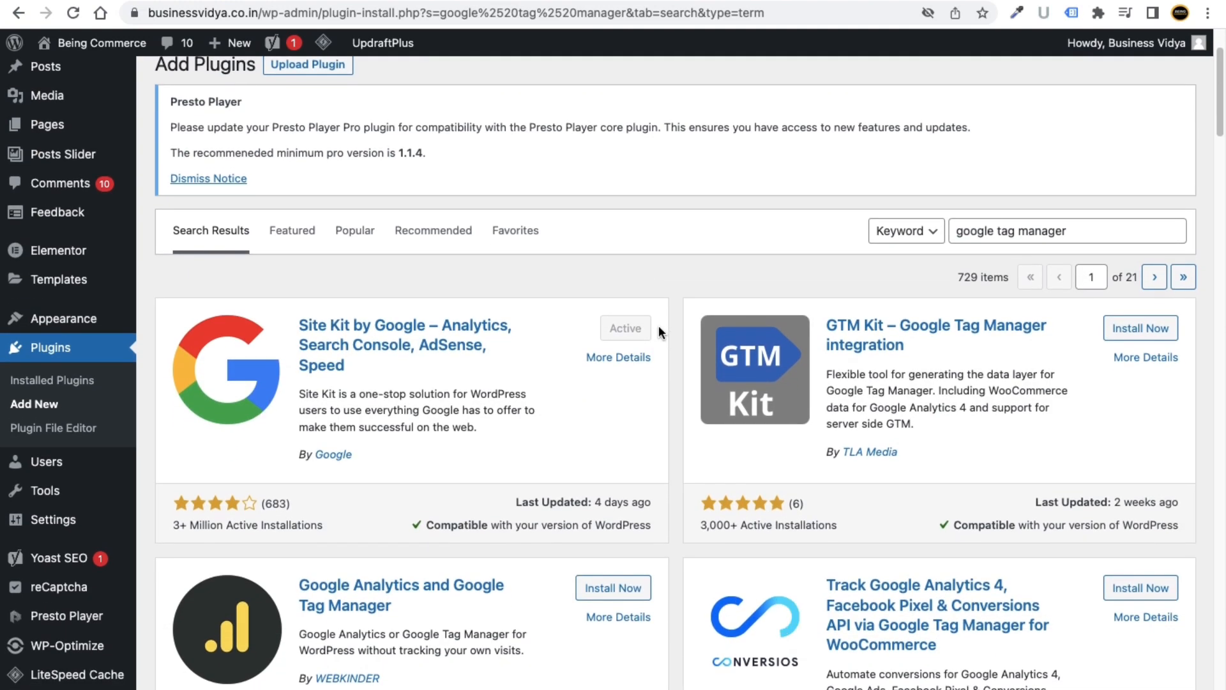
scroll(575, 332, "down", 2)
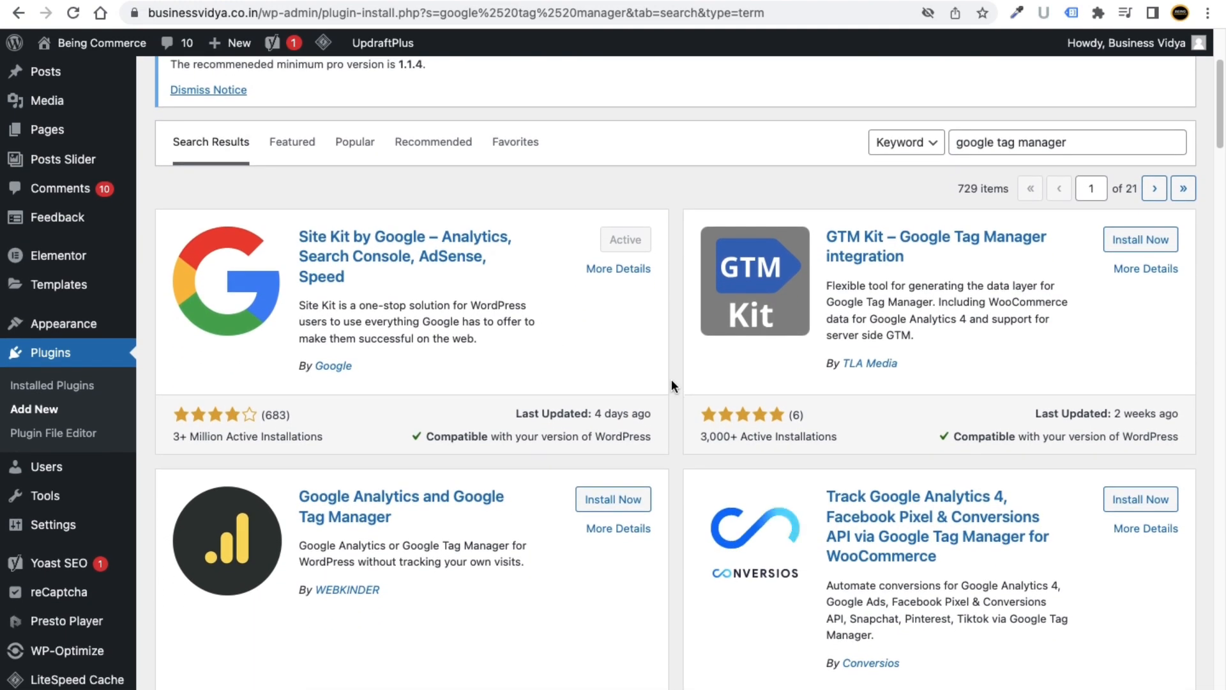
scroll(671, 382, "down", 2)
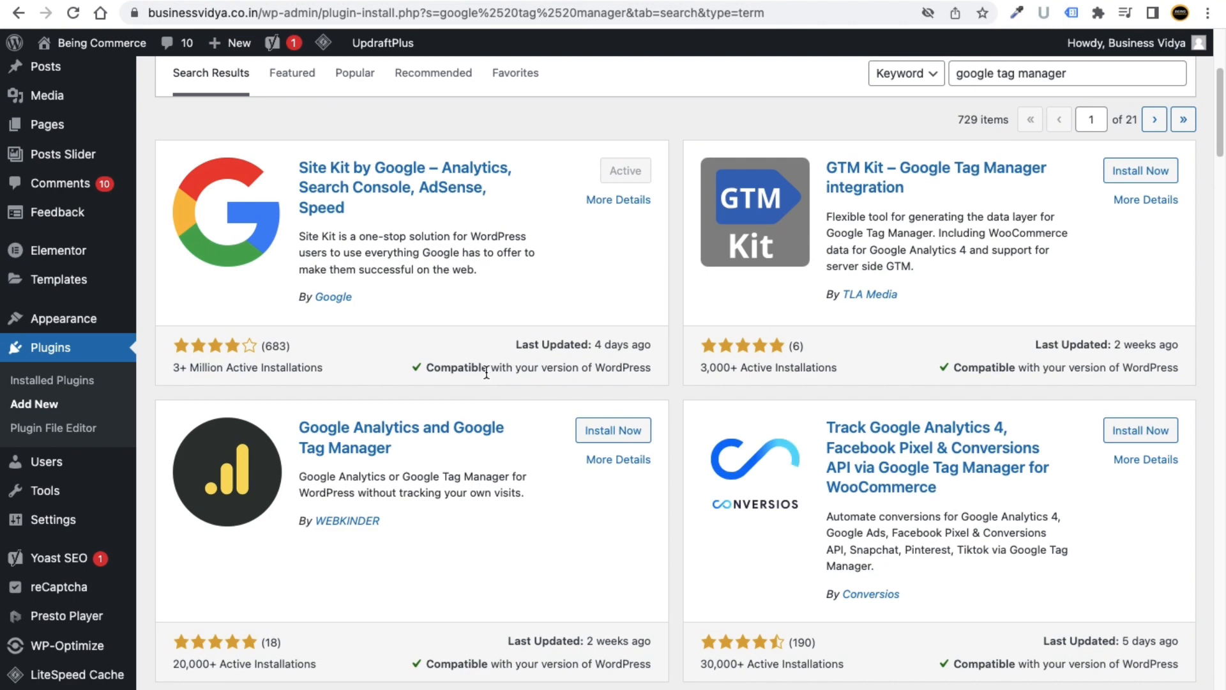
scroll(486, 372, "down", 3)
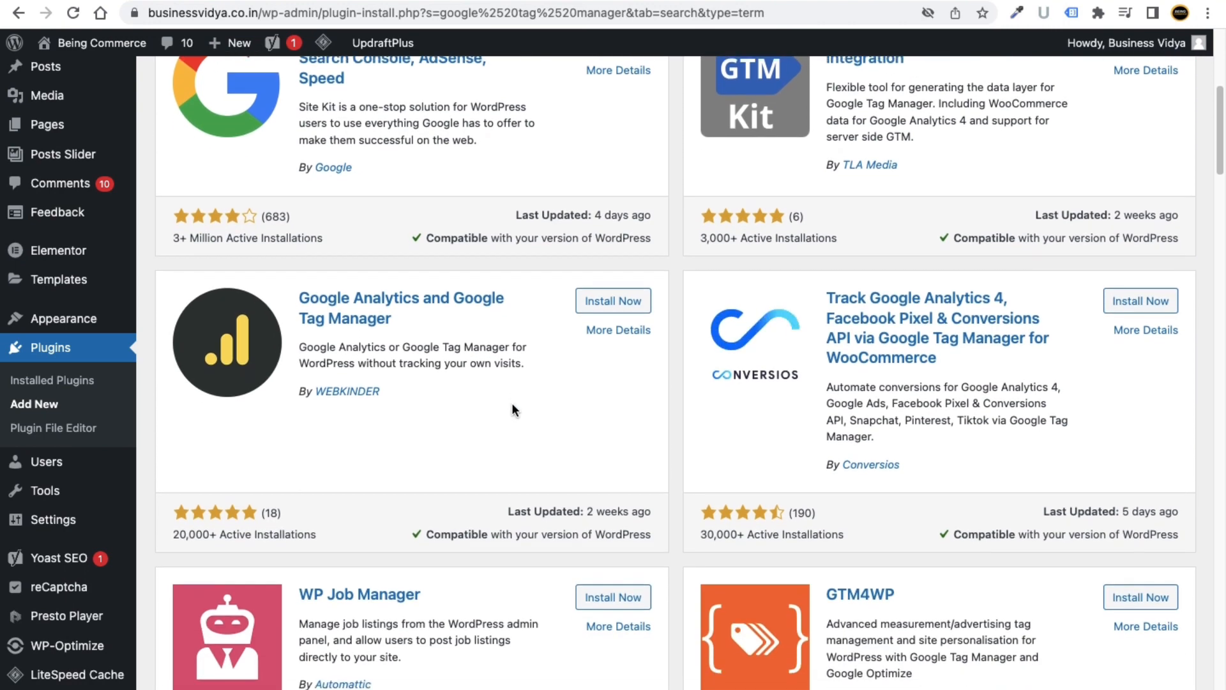
scroll(505, 402, "down", 2)
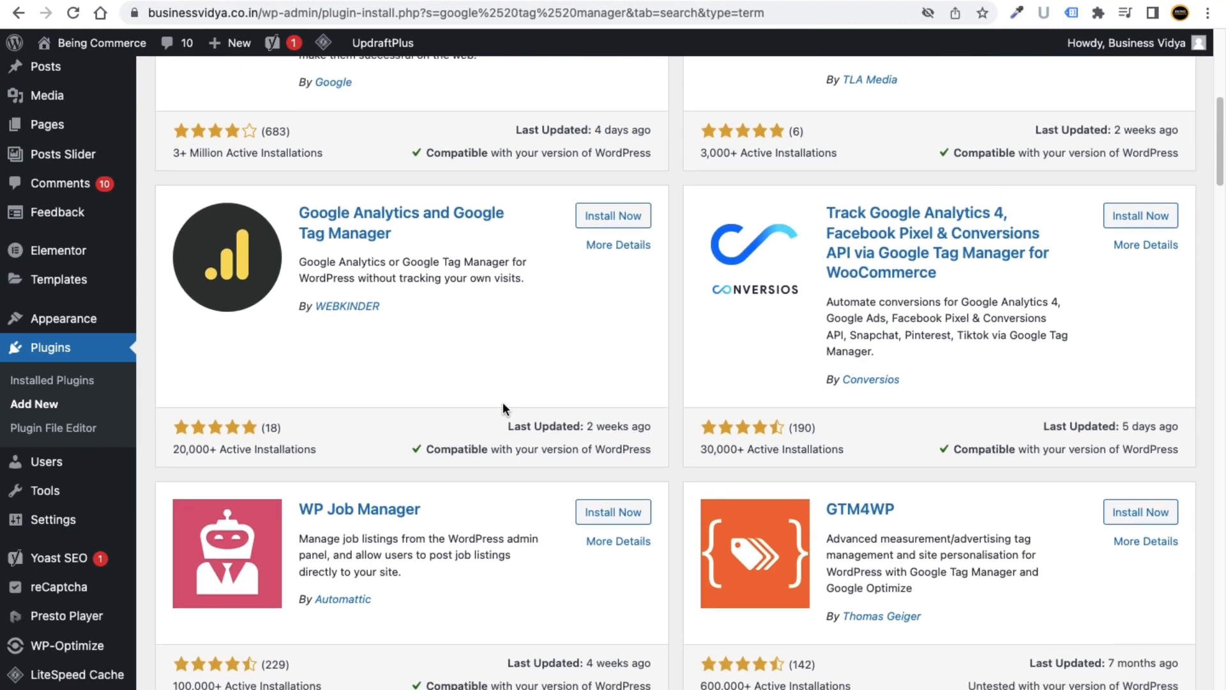
scroll(504, 409, "down", 4)
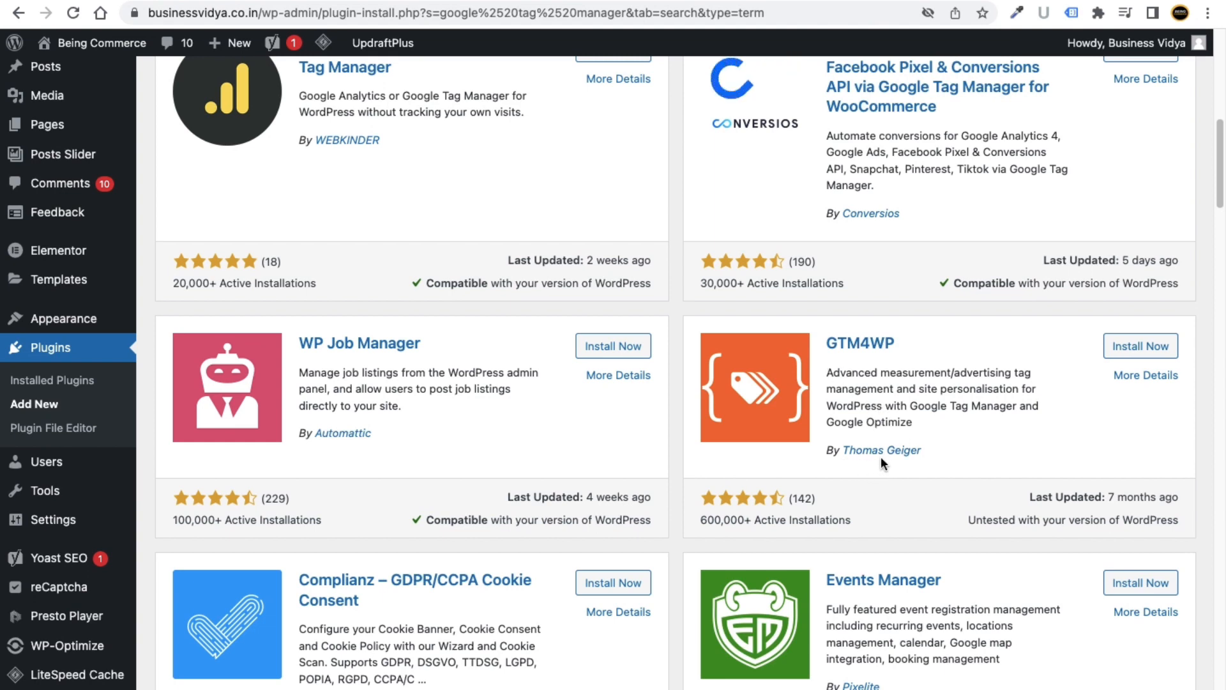
left_click(1140, 348)
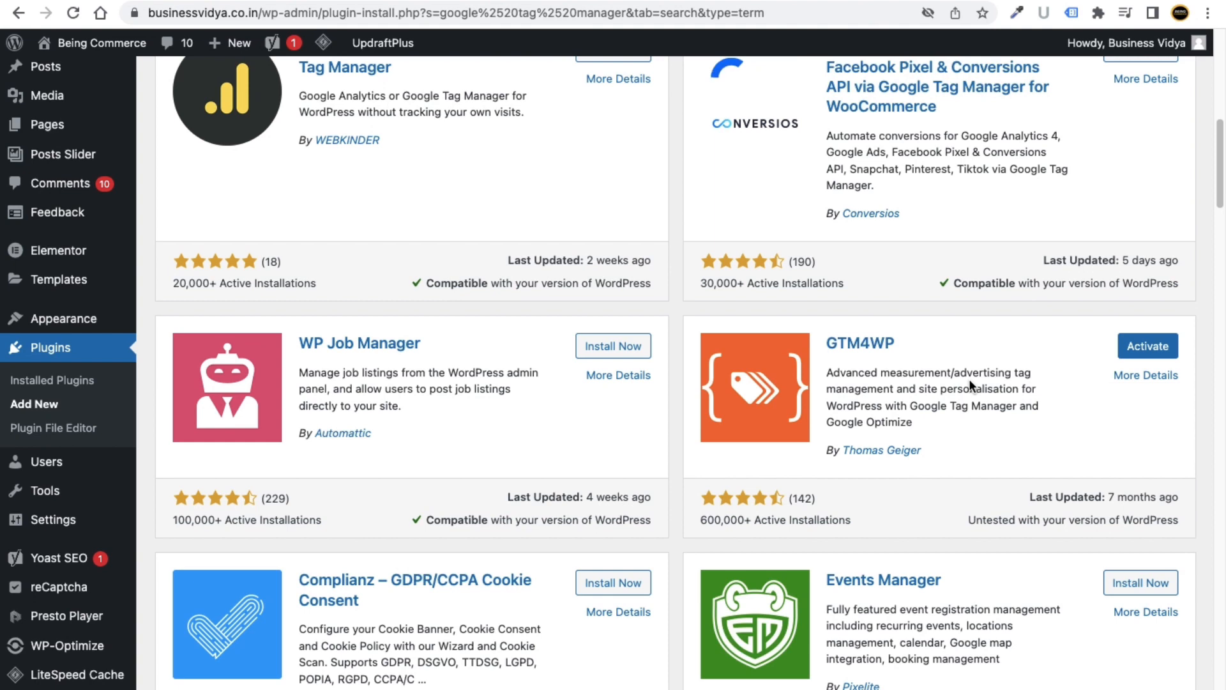
left_click(1143, 353)
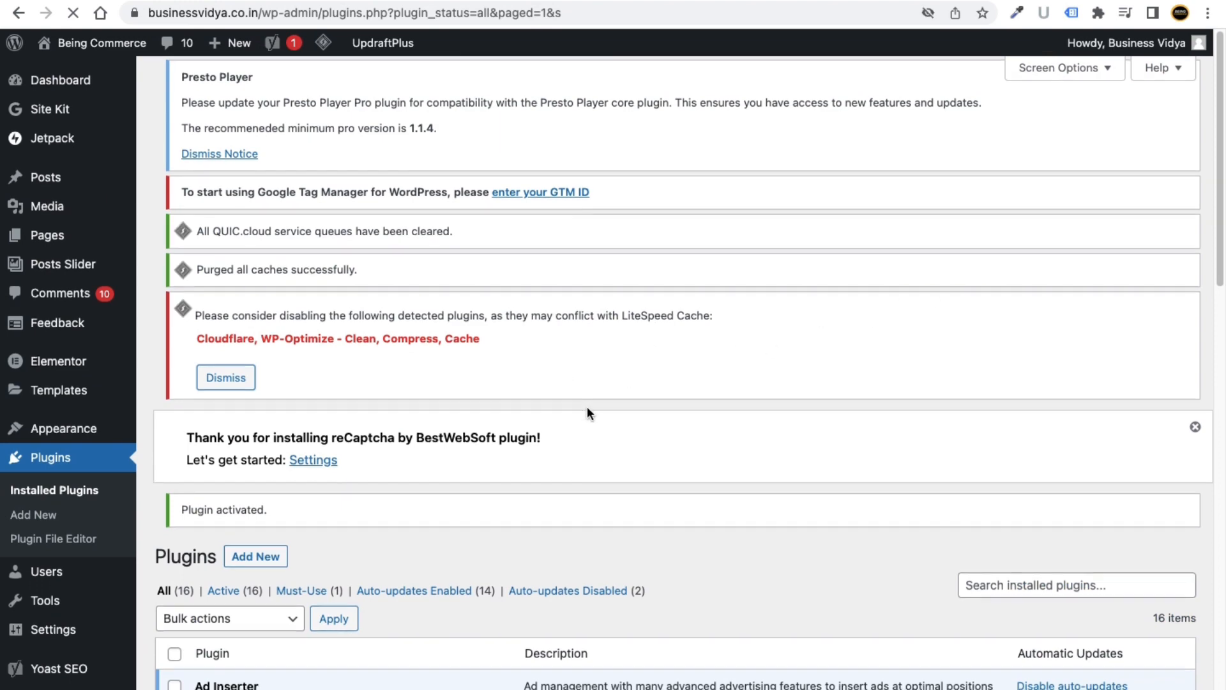
Step: Locate GTM4WP among the installed plugins and open its settings at the Google Tag Manager ID option
scroll(592, 409, "down", 15)
scroll(597, 414, "down", 7)
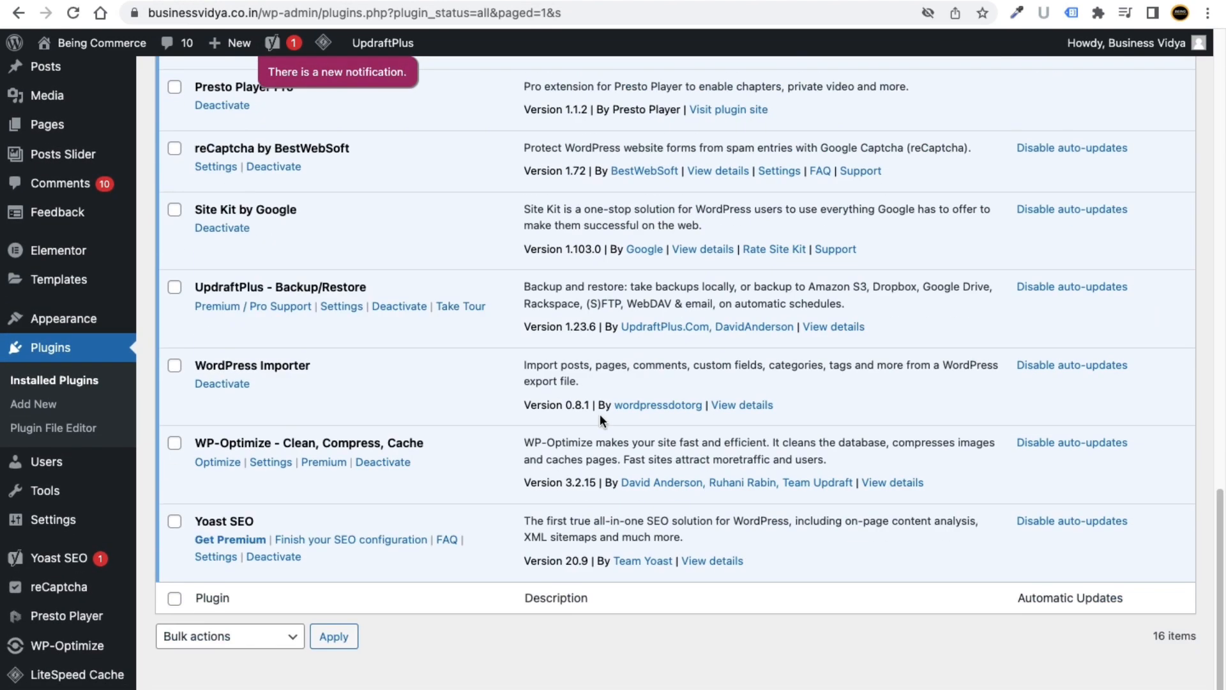
scroll(601, 421, "up", 3)
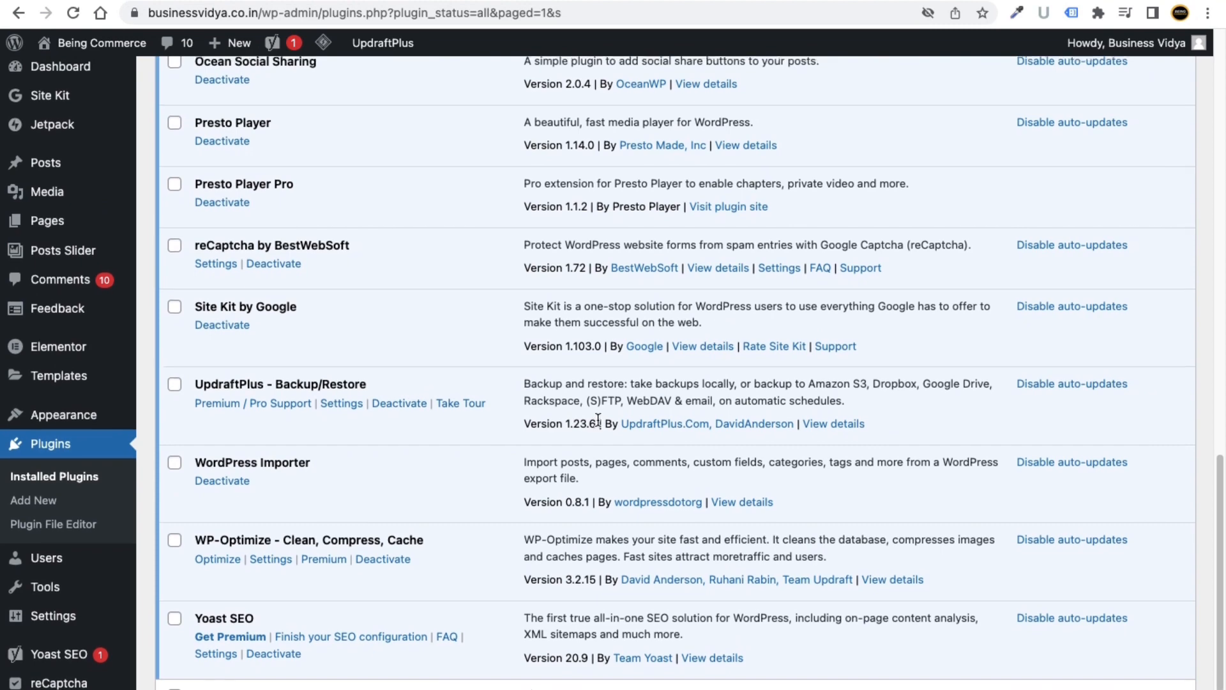
scroll(597, 420, "up", 12)
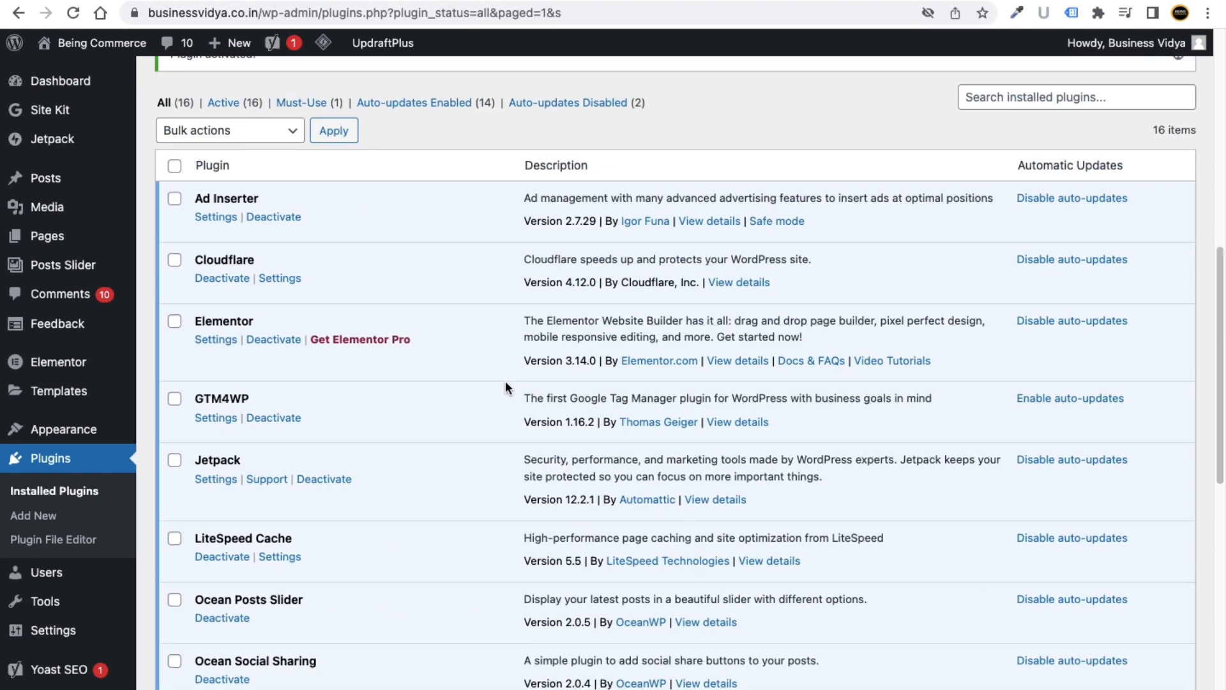
scroll(510, 384, "down", 7)
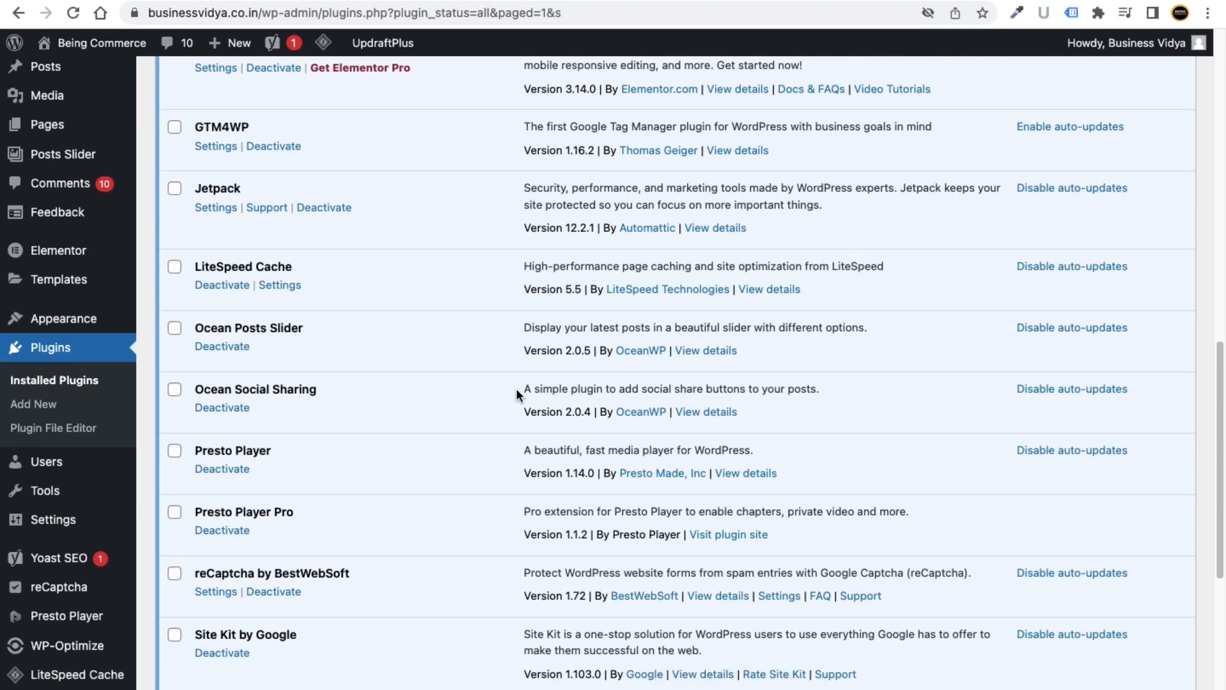
scroll(516, 388, "down", 1)
scroll(516, 388, "up", 2)
scroll(516, 388, "down", 3)
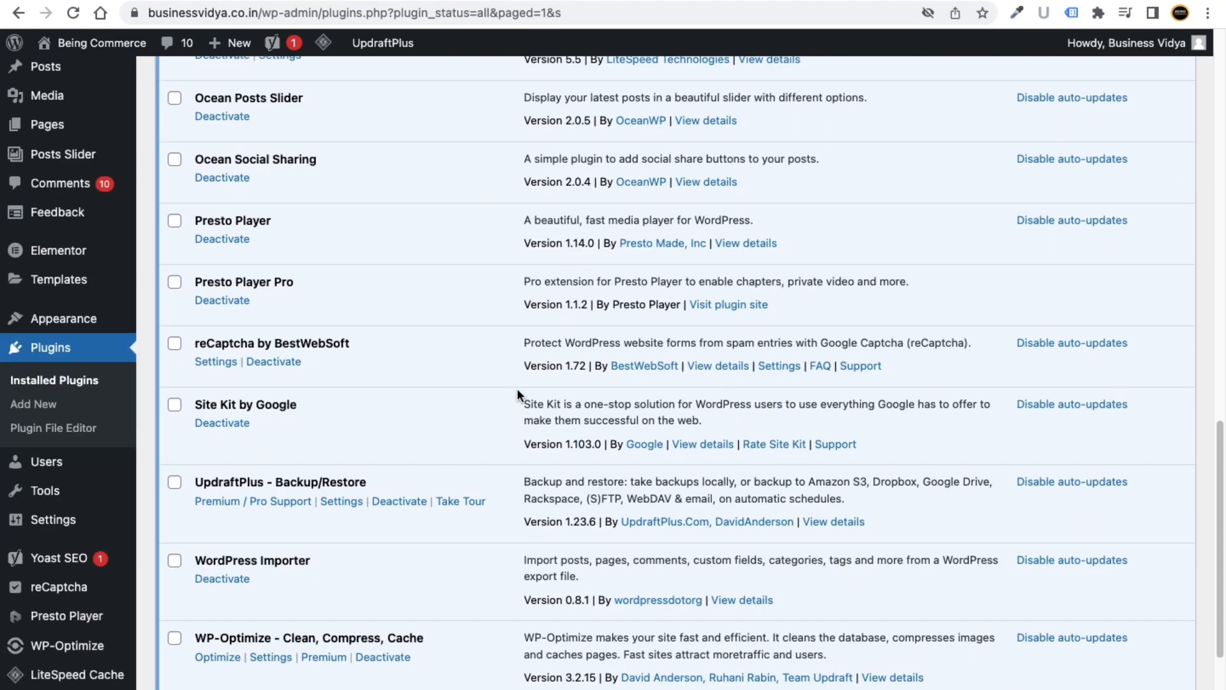
scroll(516, 387, "down", 3)
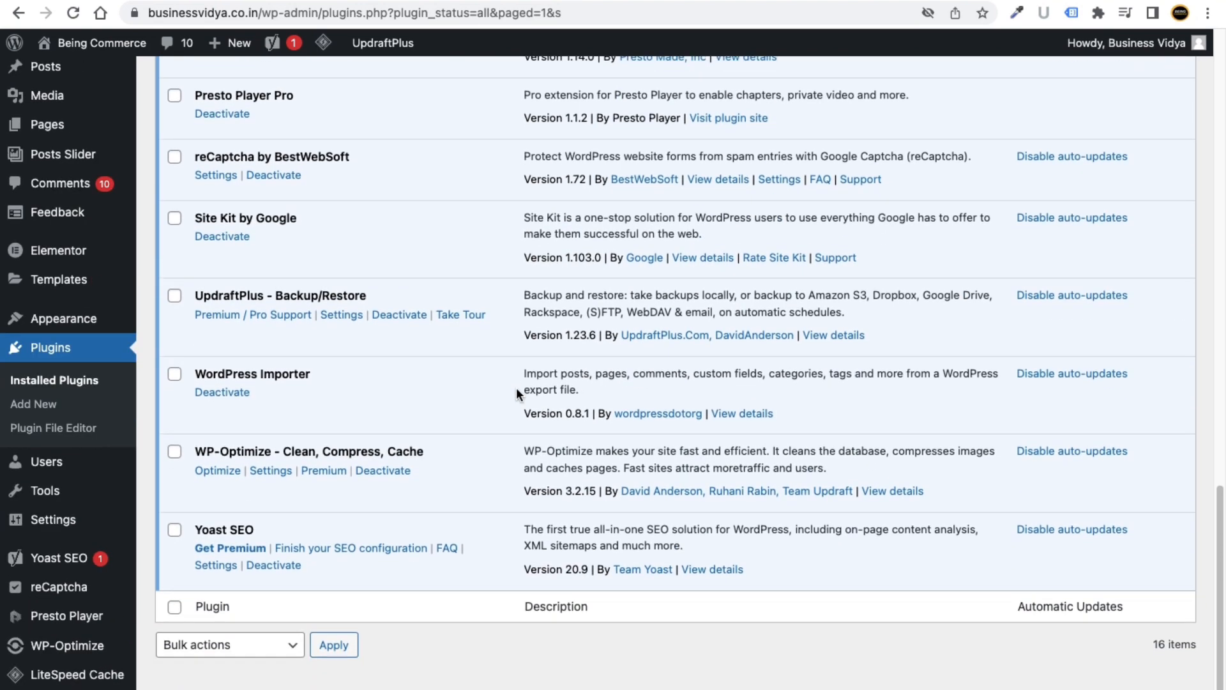
scroll(516, 387, "up", 5)
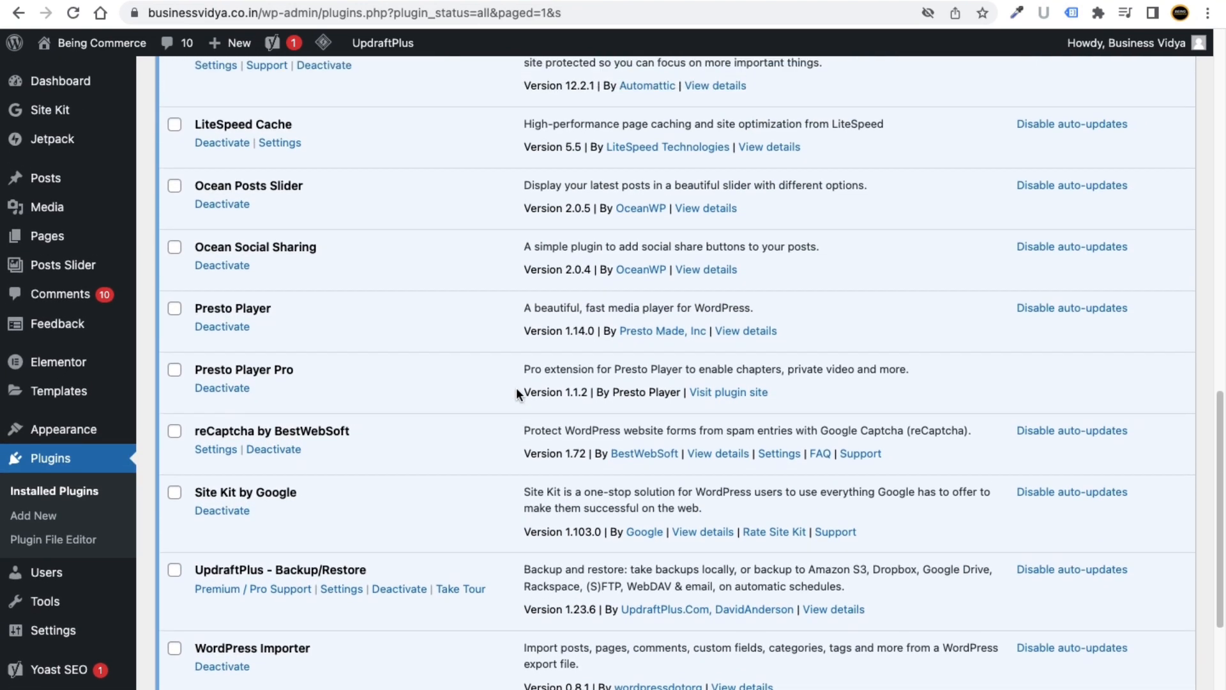
scroll(516, 388, "up", 4)
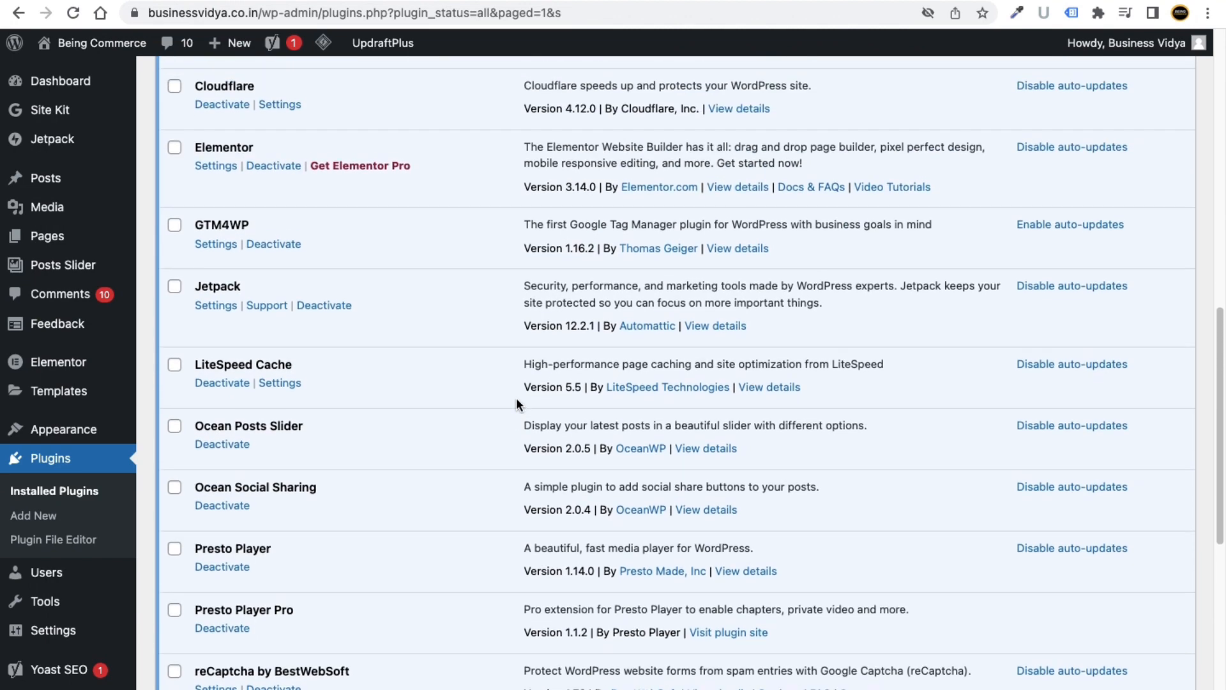
scroll(516, 403, "up", 1)
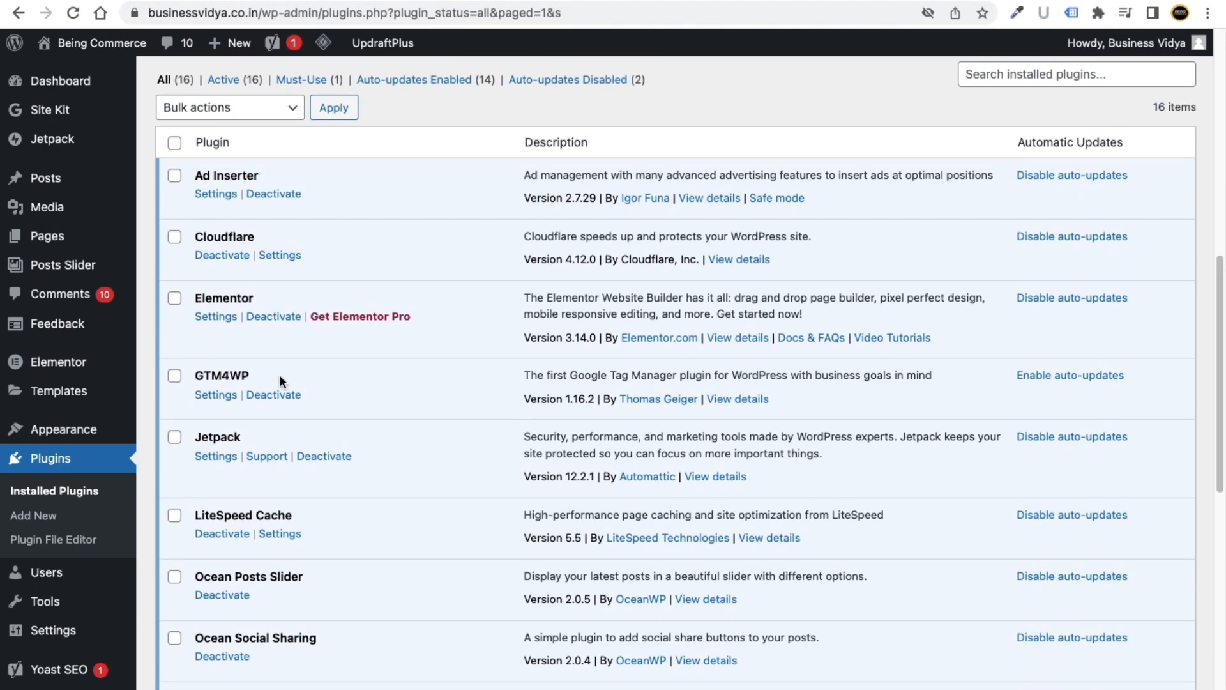
left_click_drag(186, 373, 263, 363)
left_click(212, 393)
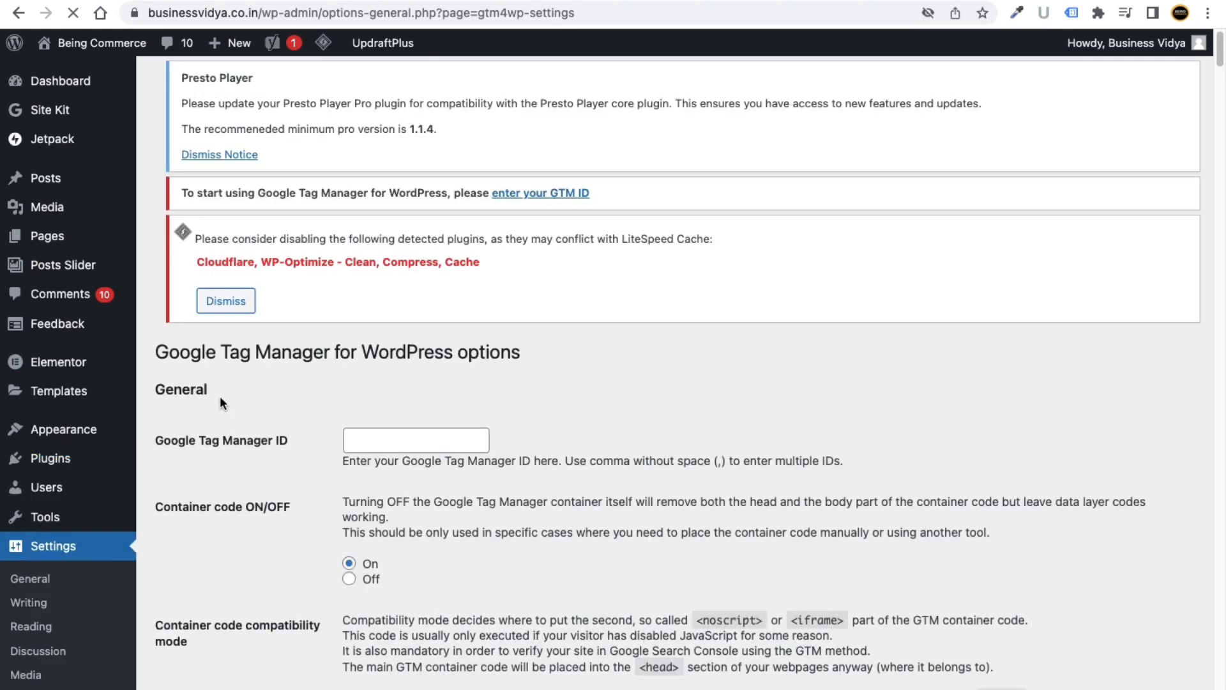
scroll(327, 408, "down", 3)
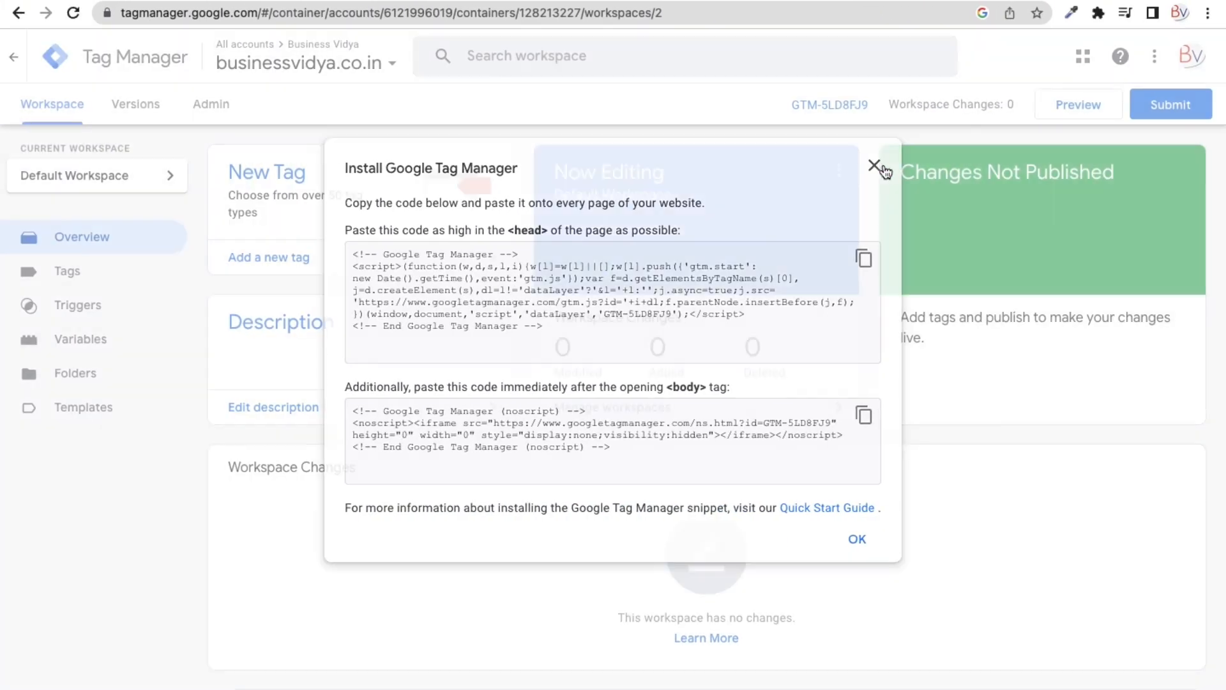
Step: Close the Install Google Tag Manager dialog and copy the container ID GTM-5LD8FJ9 from the workspace header
left_click(881, 167)
scroll(860, 114, "up", 5)
scroll(766, 179, "up", 2)
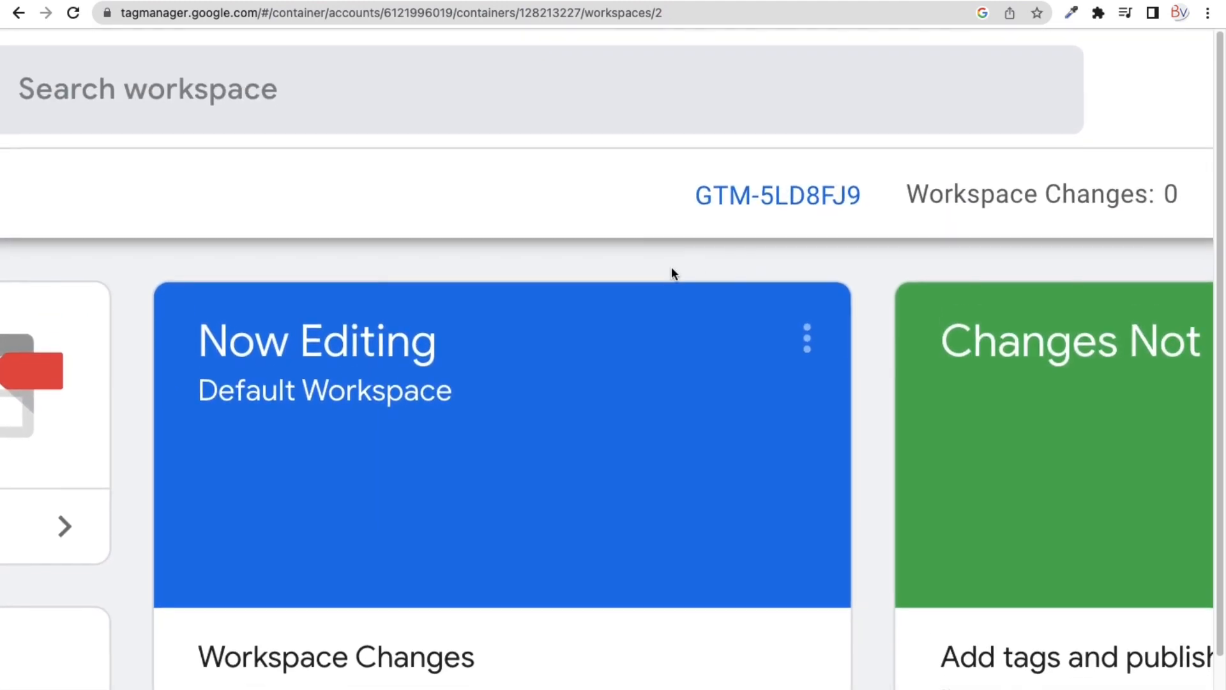
left_click_drag(698, 202, 759, 201)
right_click(755, 203)
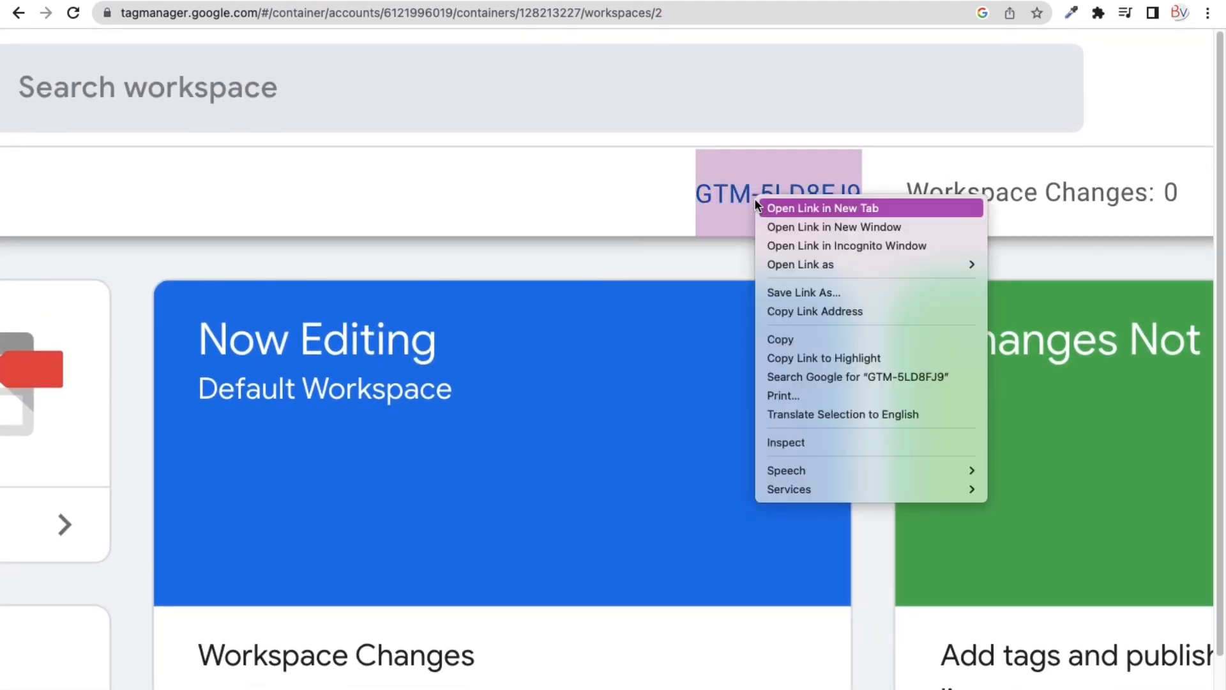
left_click(780, 339)
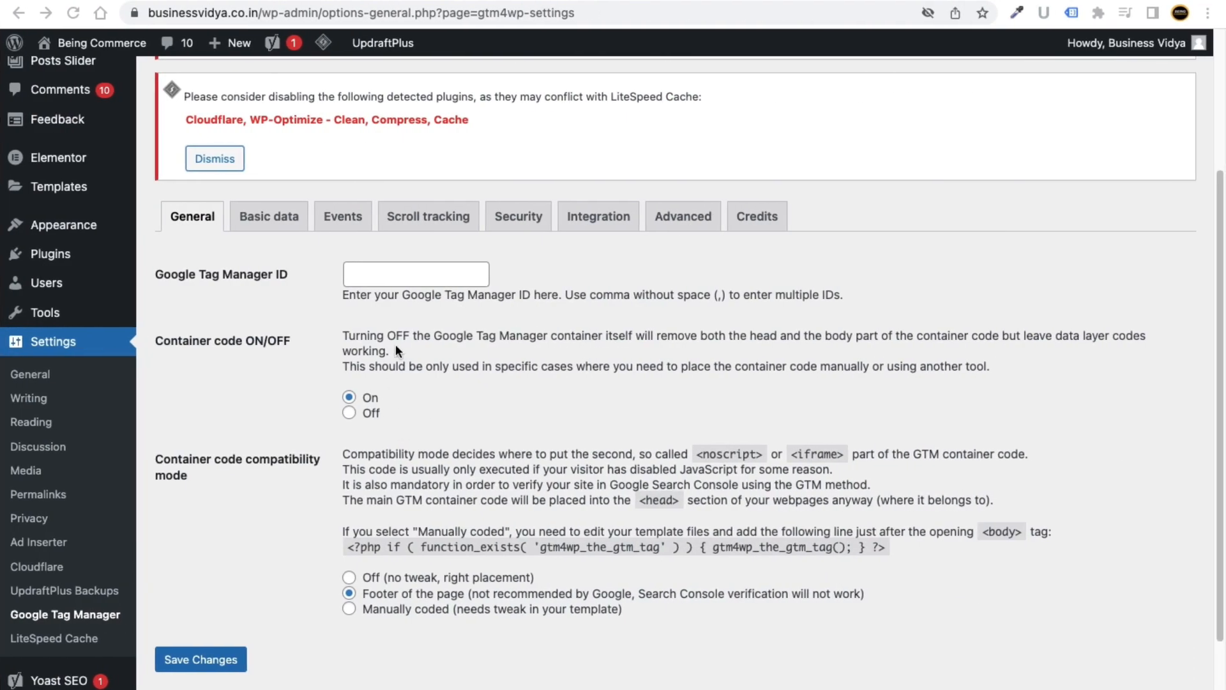
Step: In the GTM4WP settings in WordPress, enter GTM-5LD8FJ9 as the Google Tag Manager ID and save the changes
left_click(374, 276)
right_click(375, 275)
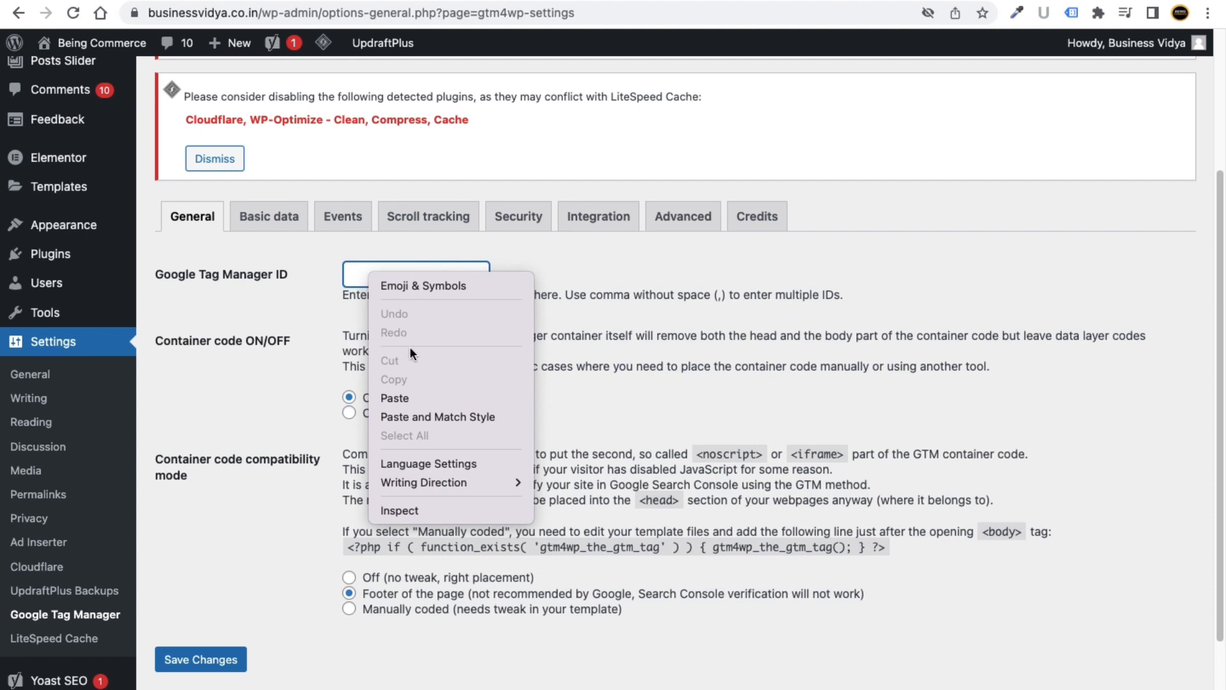
left_click(424, 399)
left_click(318, 319)
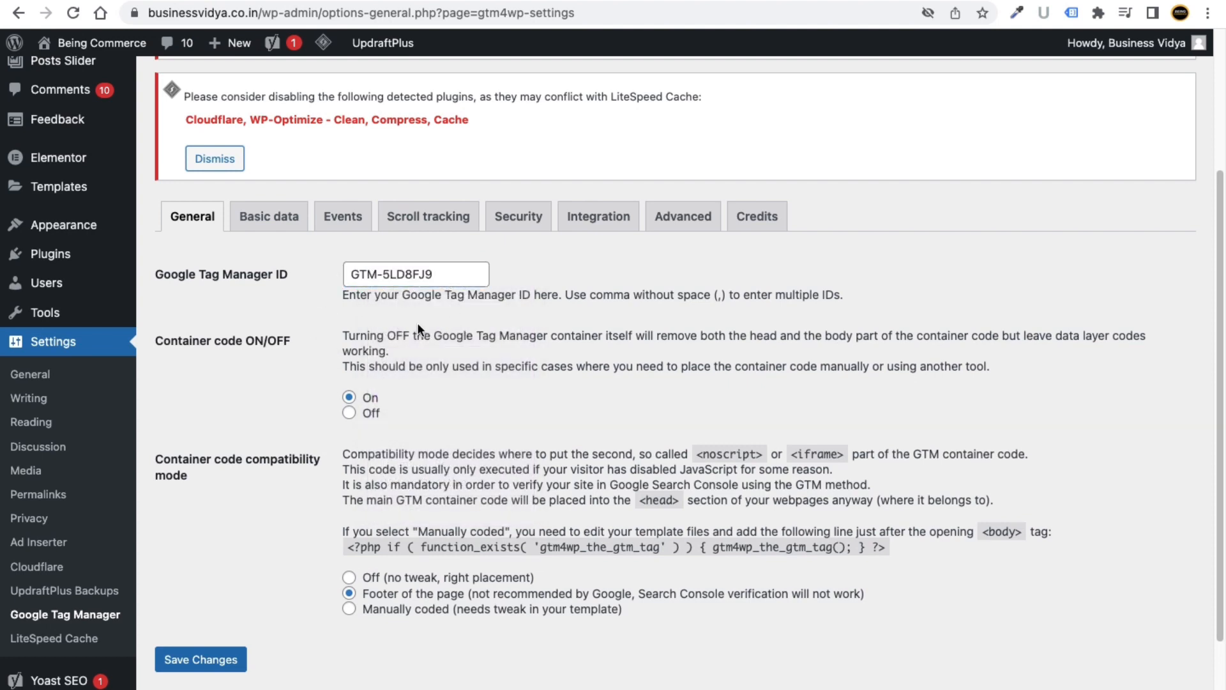
scroll(419, 315, "down", 1)
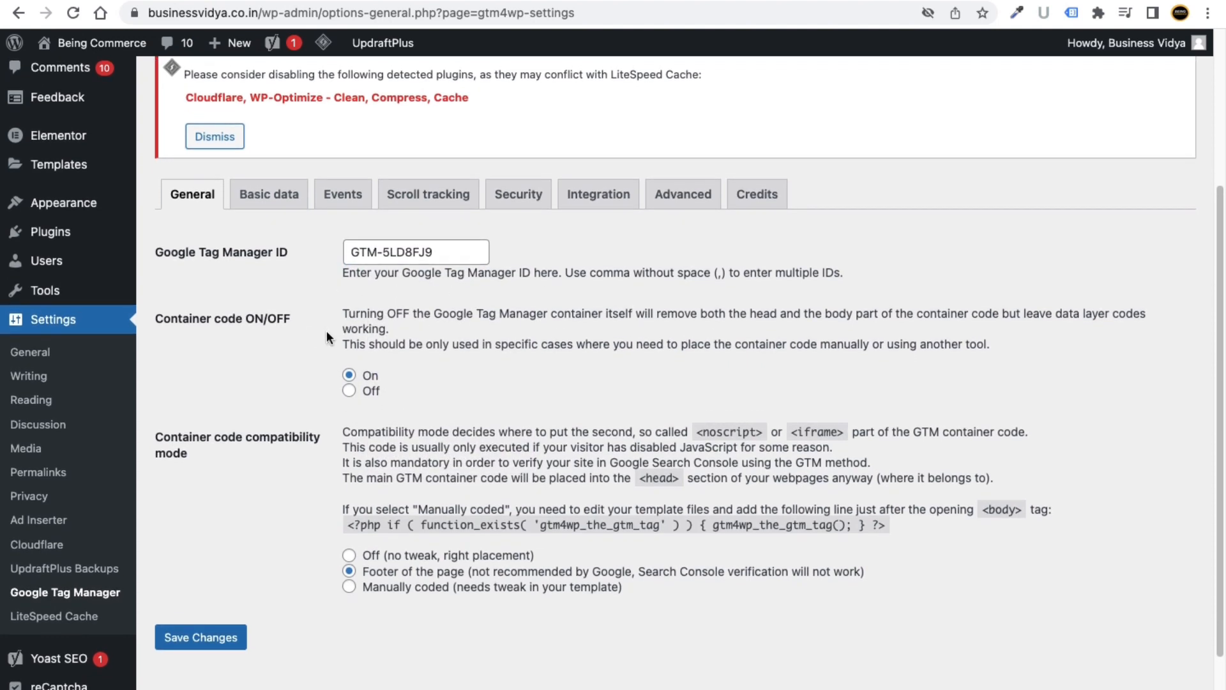
scroll(495, 355, "down", 2)
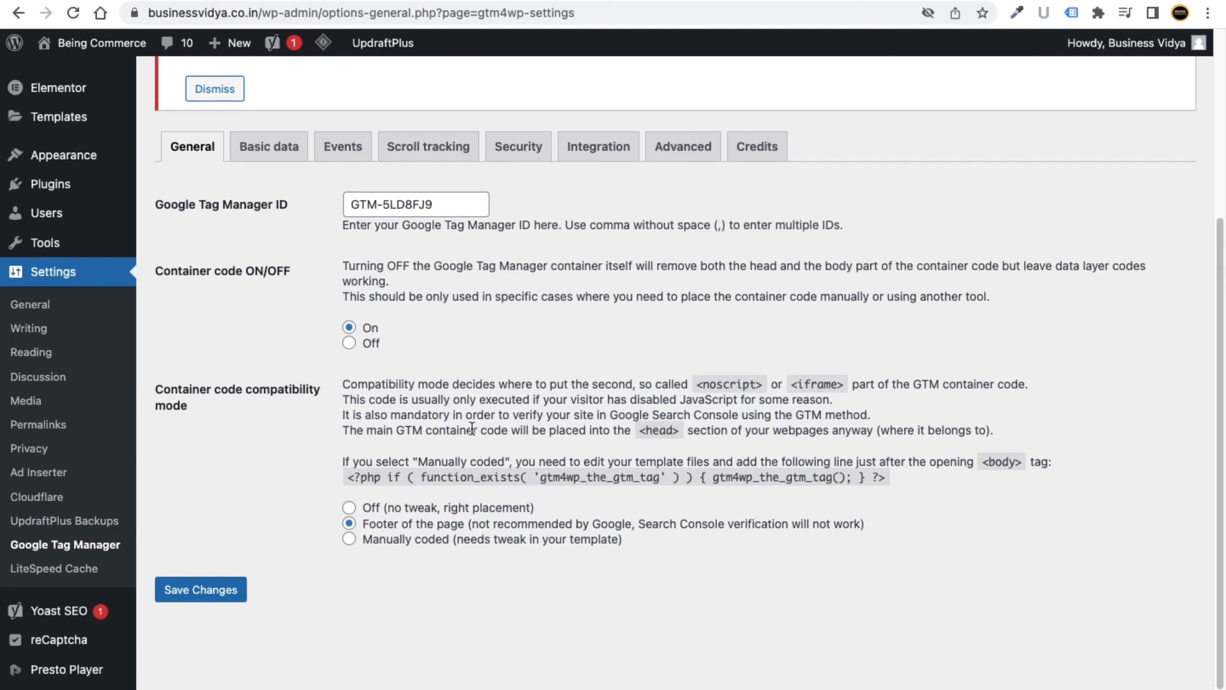
scroll(447, 433, "down", 2)
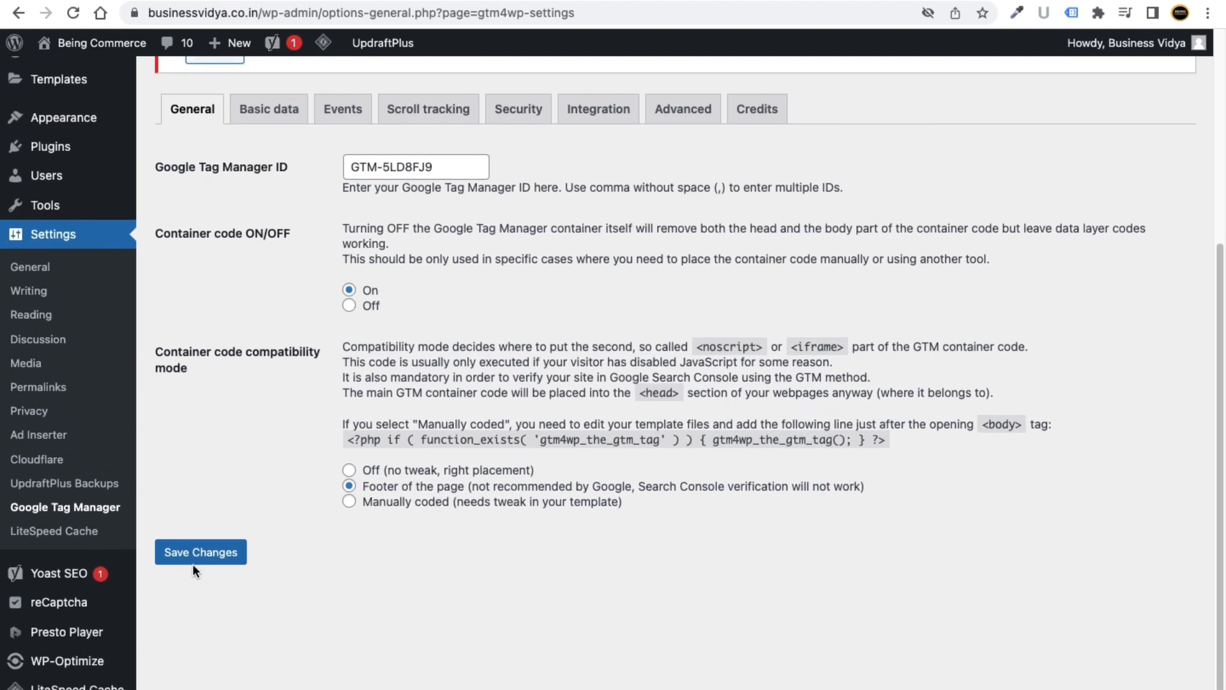
left_click(206, 558)
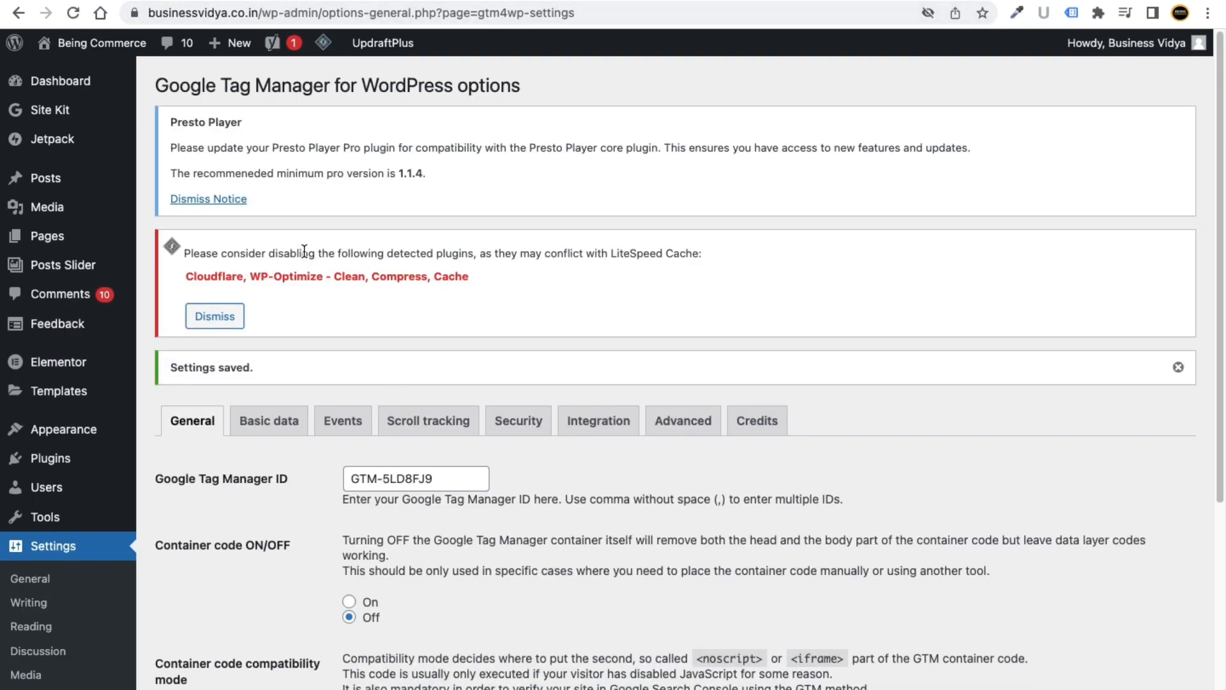
Step: Reload the Tag Manager workspace, then visit the Case Study page and homepage of businessvidya.co.in, dismissing the full-page ad
key("ctrl+Left")
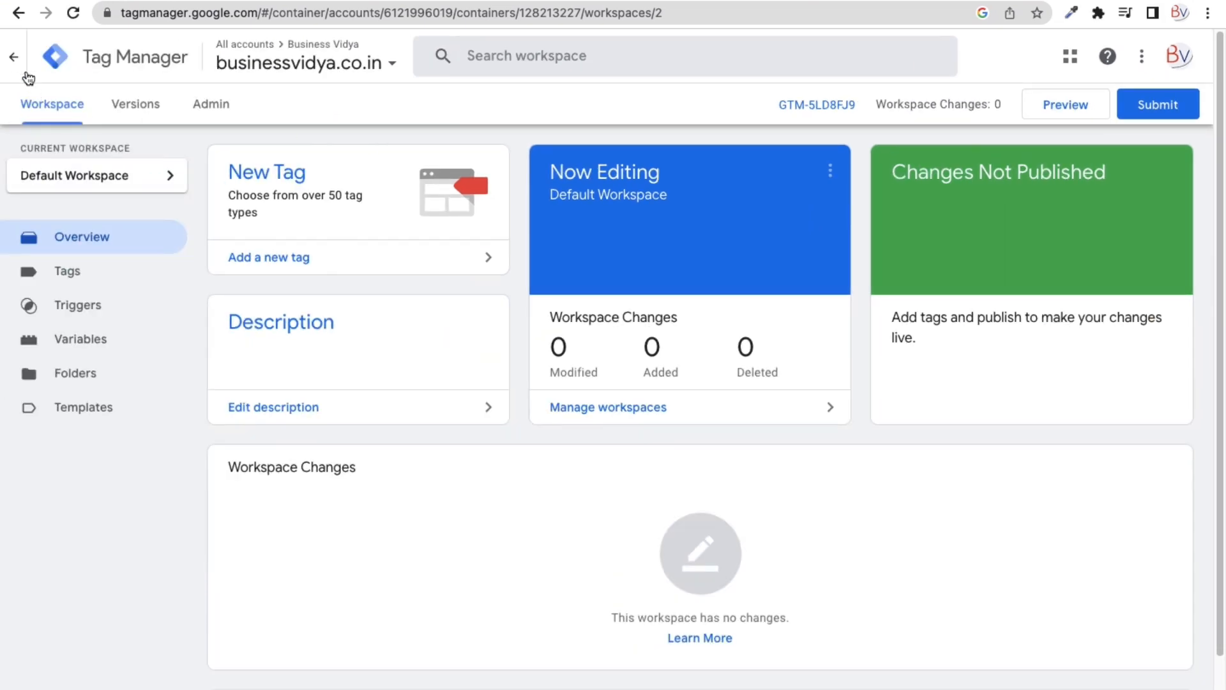
left_click(73, 12)
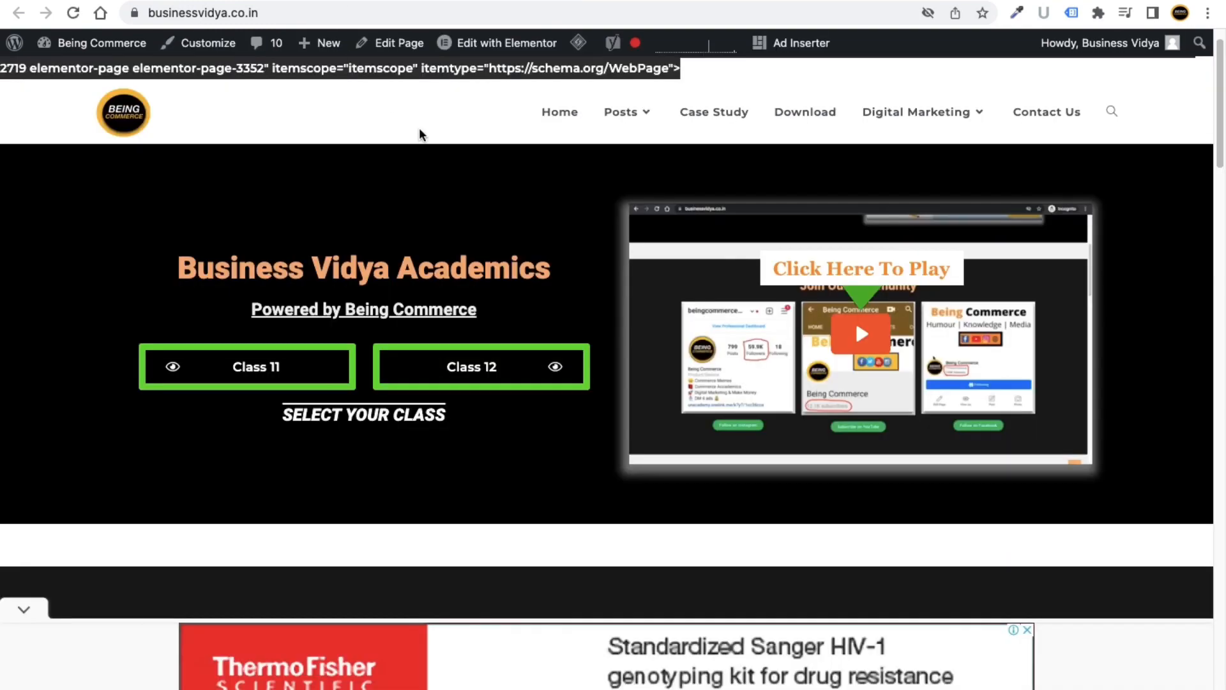
left_click(702, 113)
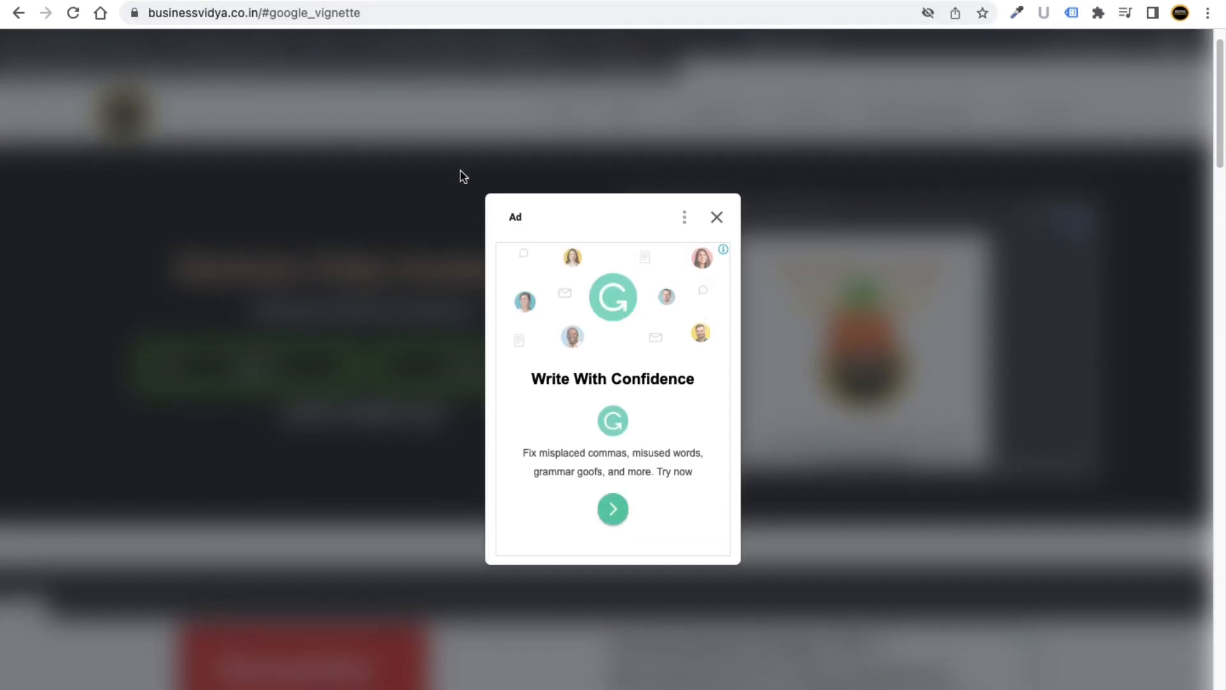
left_click(720, 217)
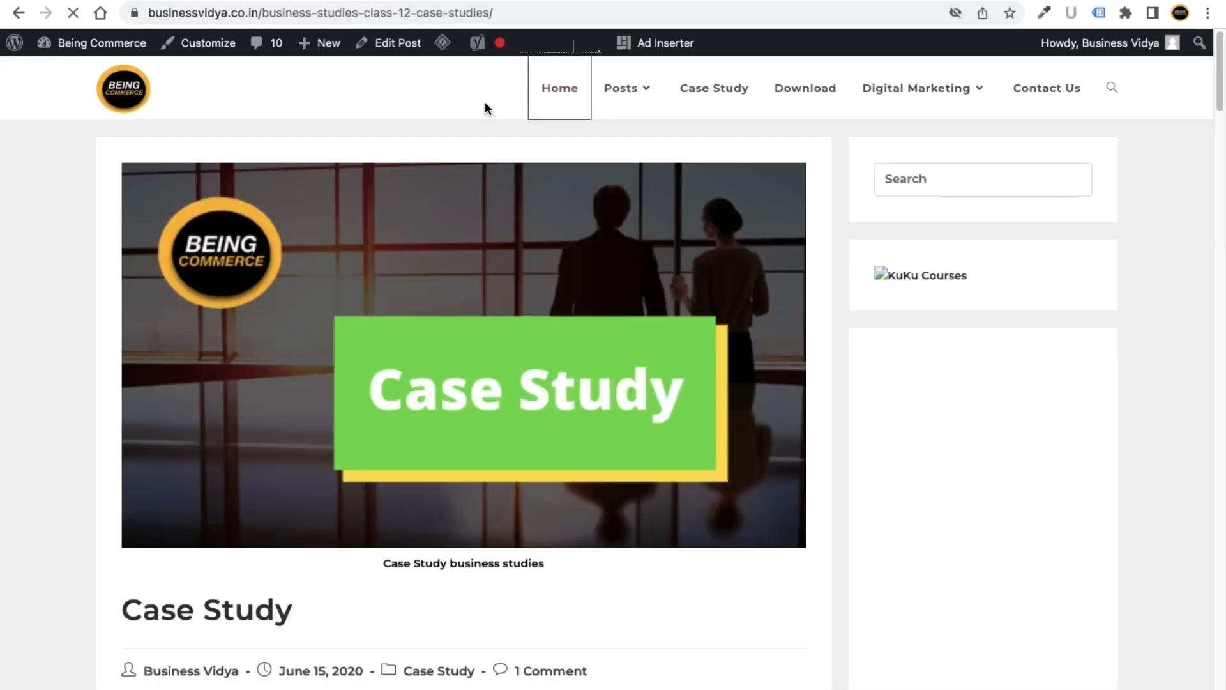
scroll(654, 299, "down", 6)
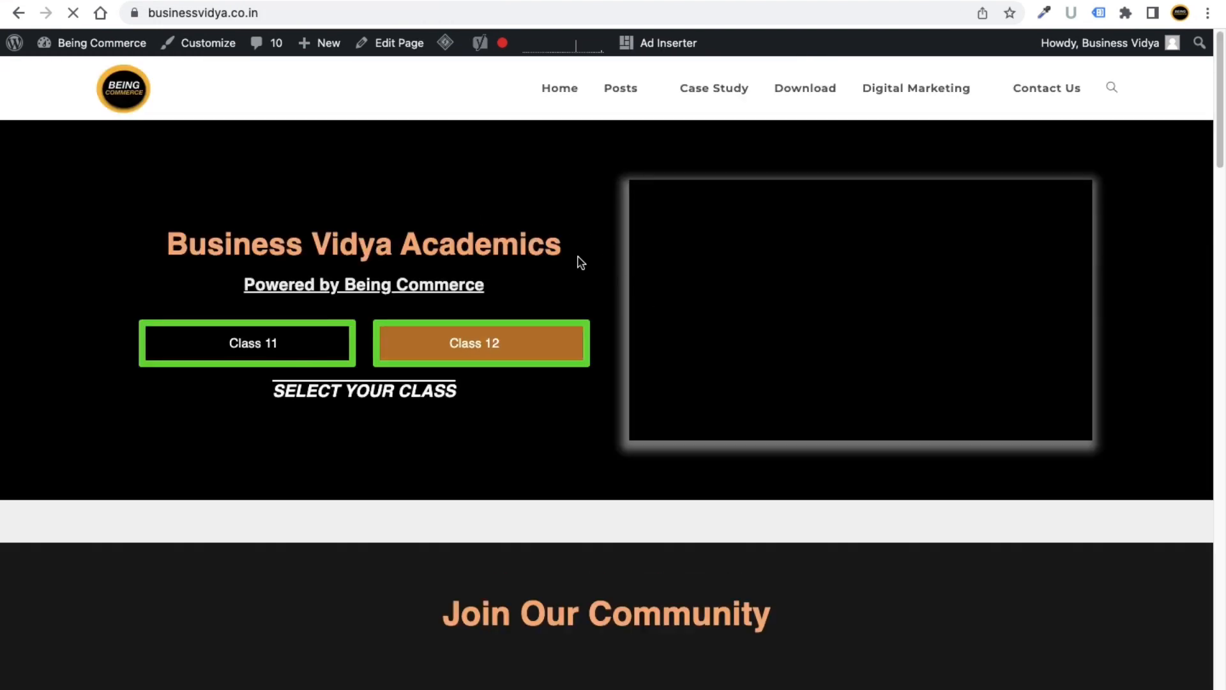
Step: Return to Tag Manager, view the list of accounts and containers, and close it with businessvidya.co.in still selected
key("ctrl+Left")
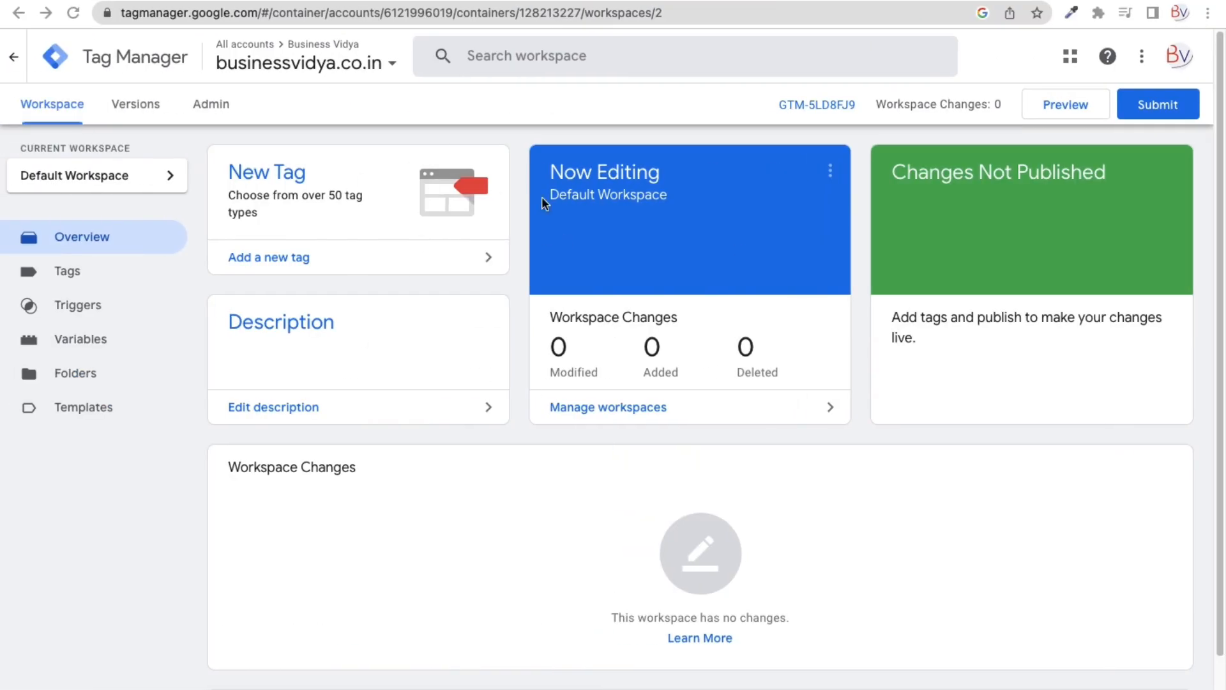
left_click(383, 75)
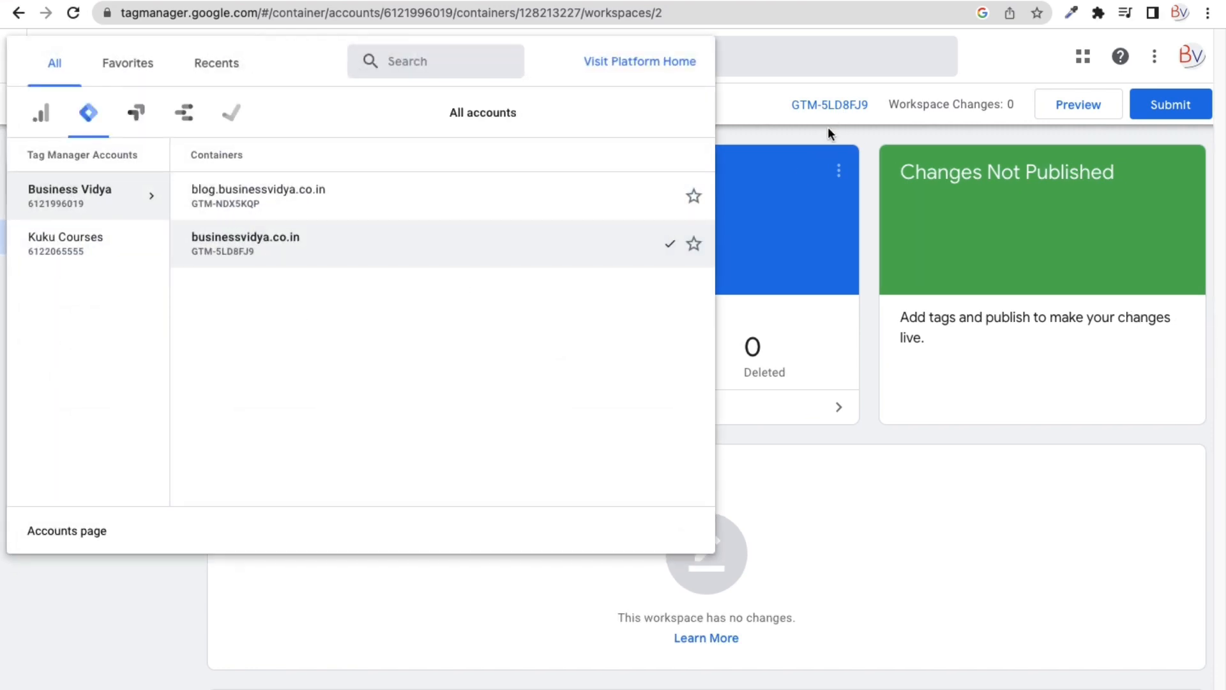
left_click(819, 130)
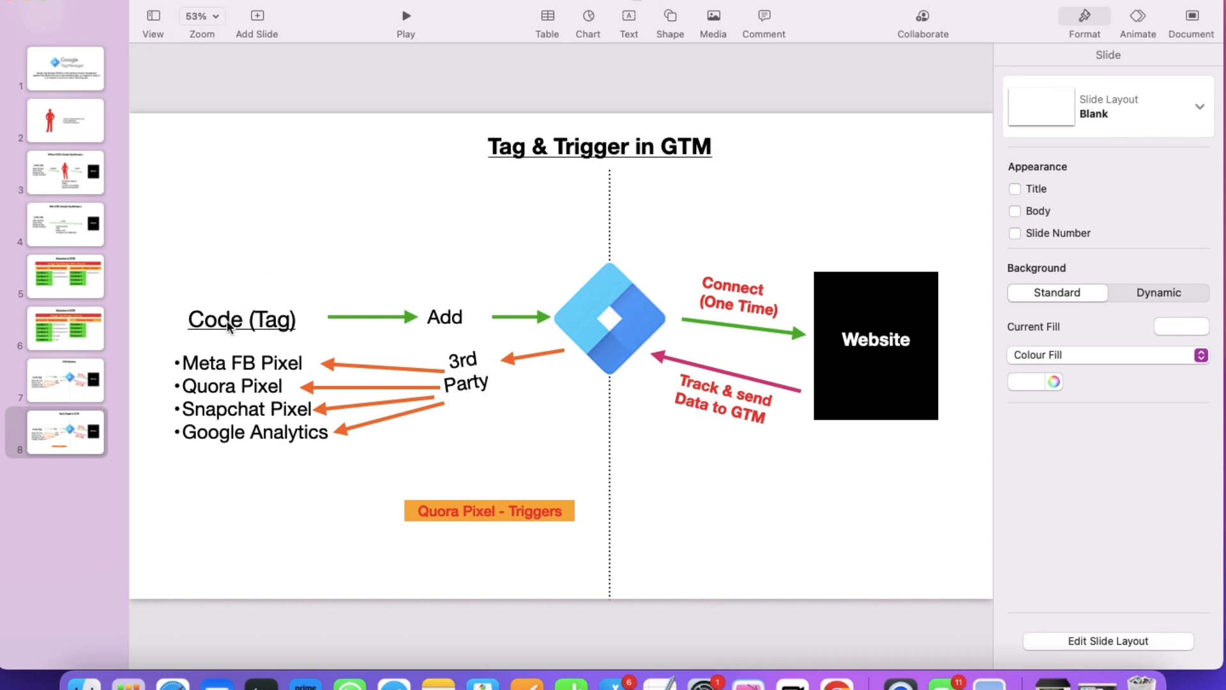
Step: Highlight the words "Tag" and "Code" in the "Code (Tag)" label on the "Tag & Trigger in GTM" slide in Keynote
double_click(270, 320)
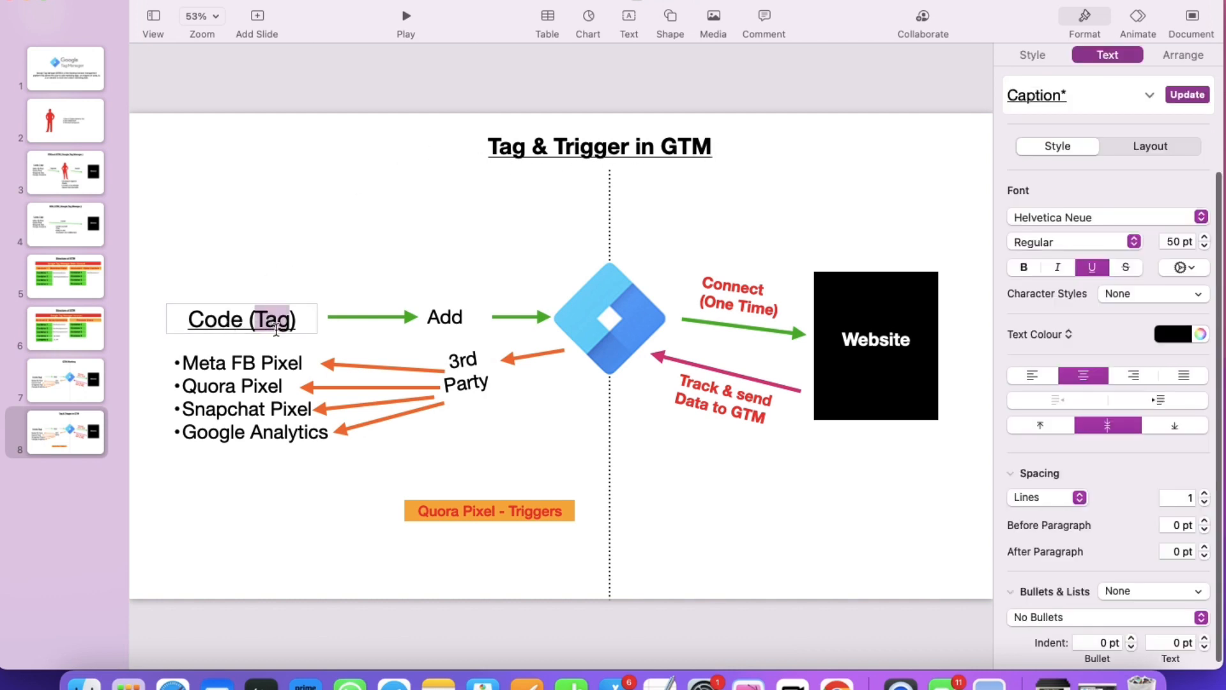
double_click(226, 320)
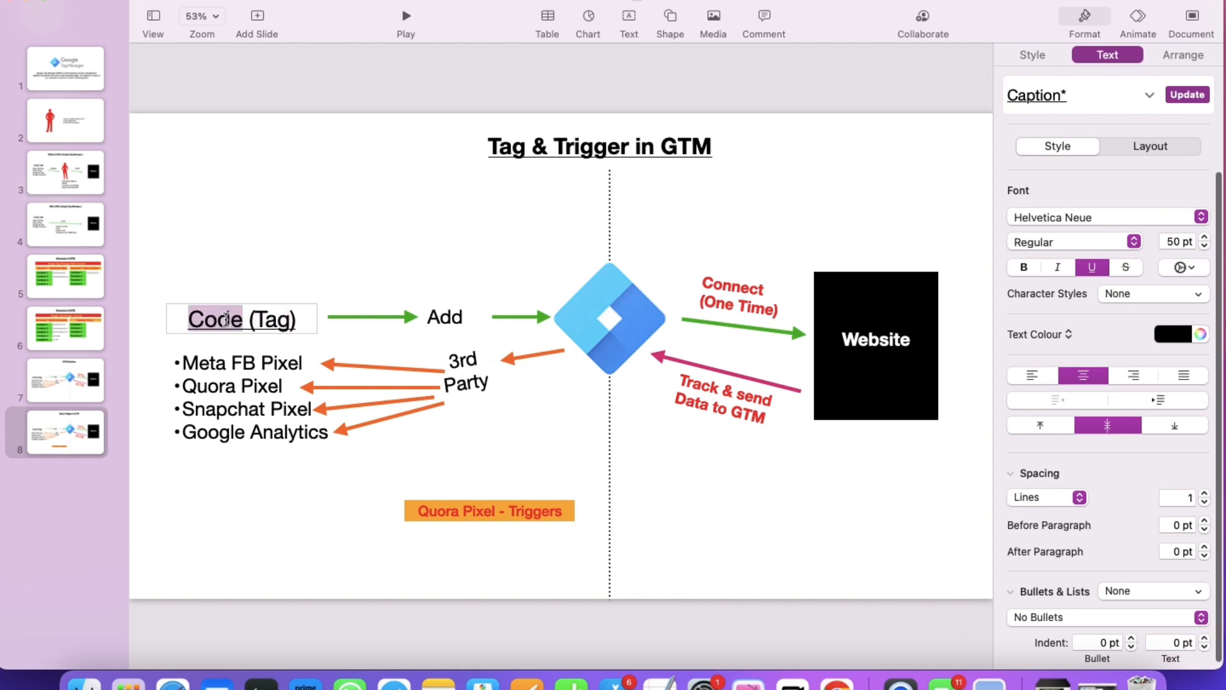
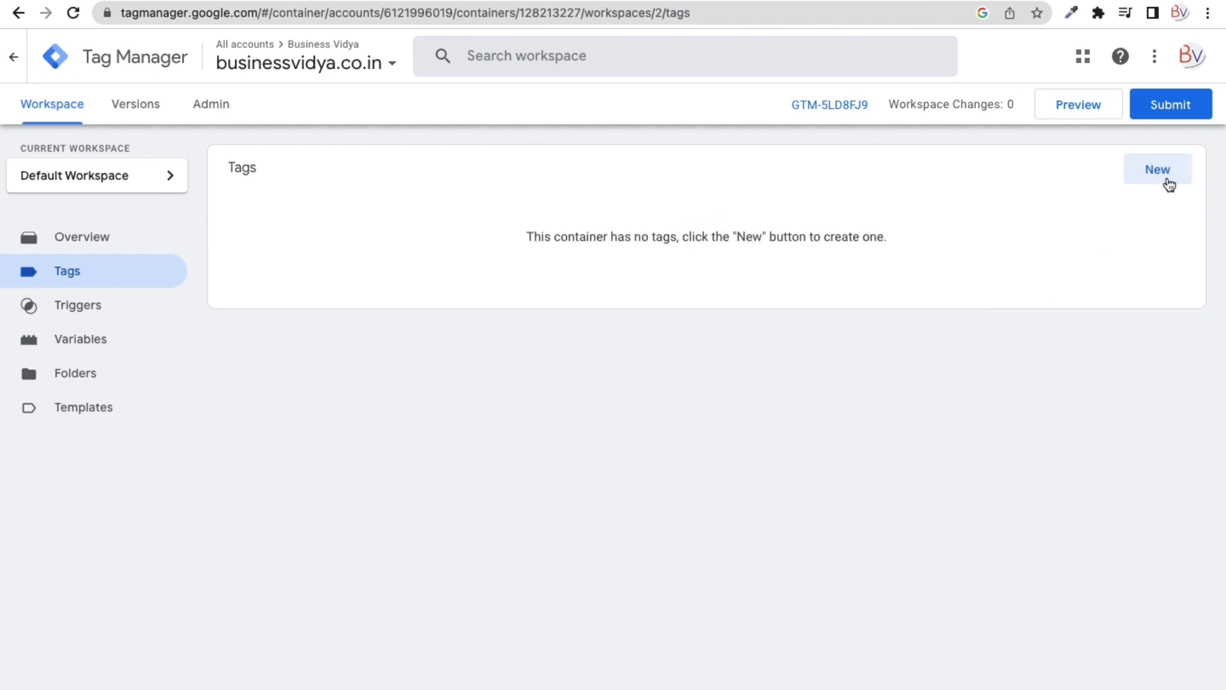
Step: Create a new tag named GA in the businessvidya.co.in container with the type Google Analytics: GA4 Configuration
left_click(1175, 174)
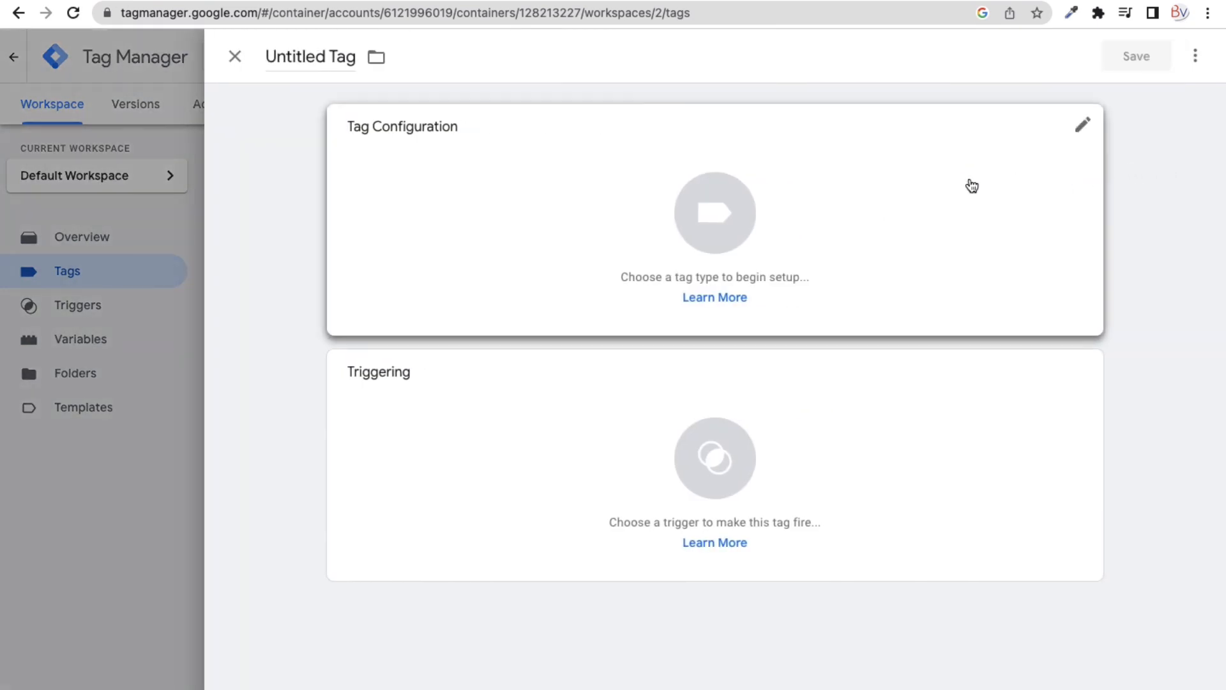
left_click(305, 57)
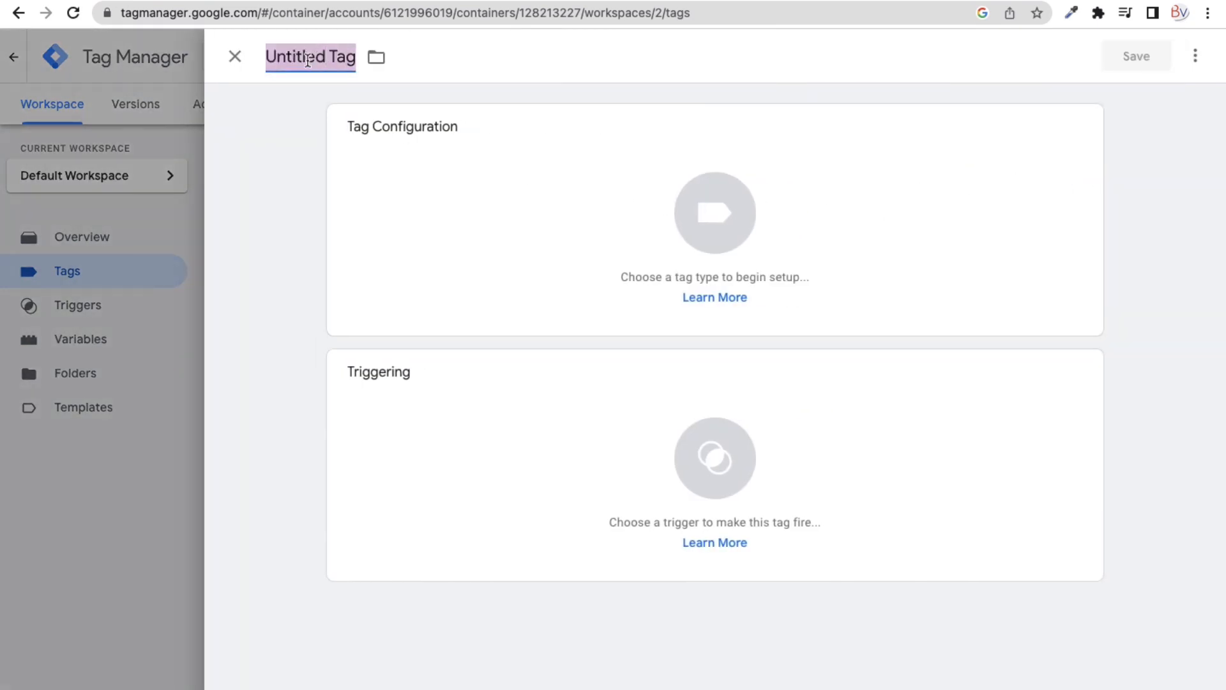
type("GA")
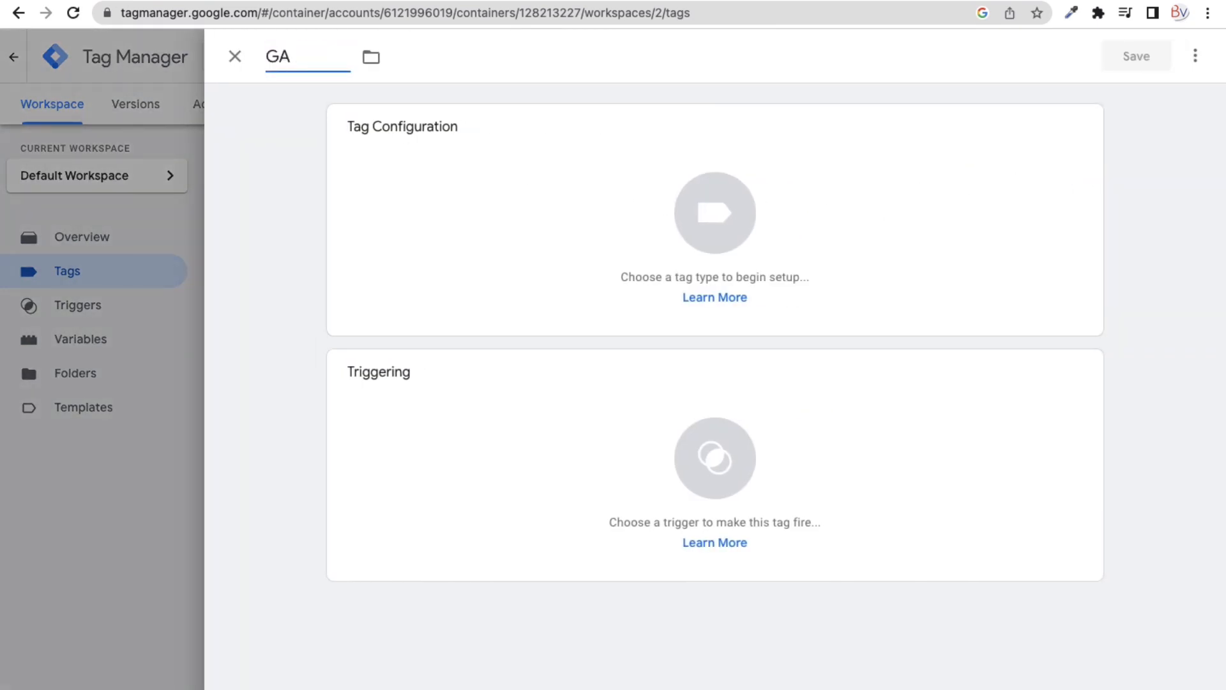
left_click(281, 143)
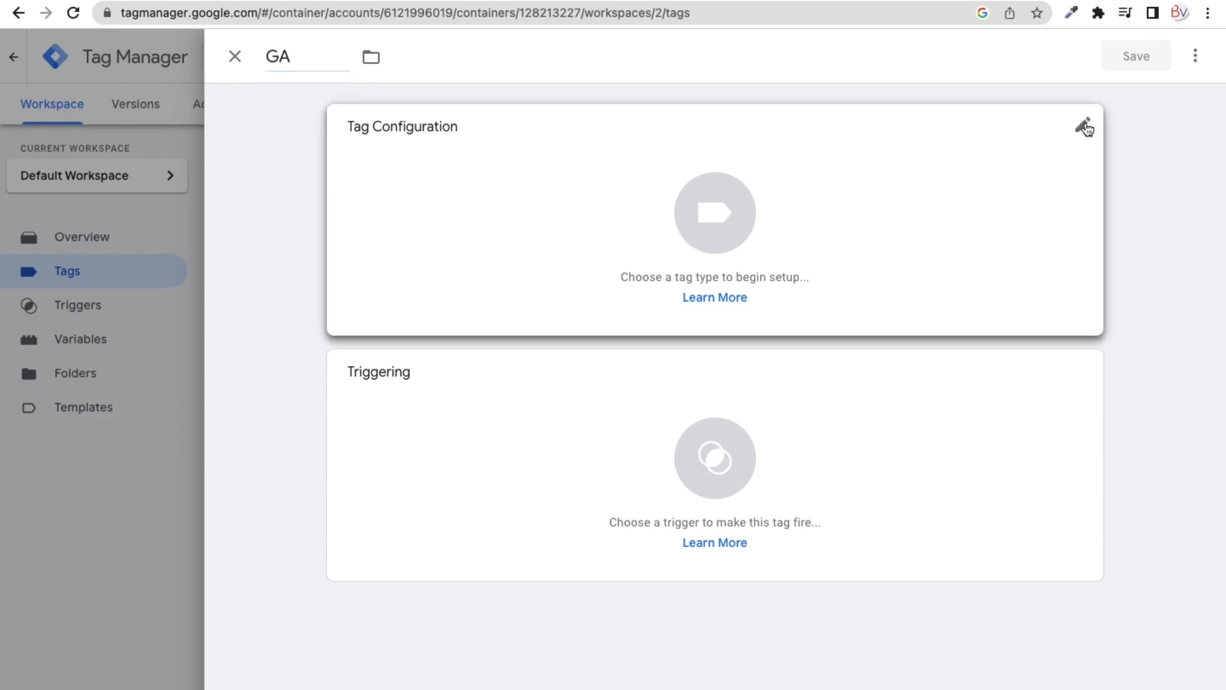
left_click(1085, 128)
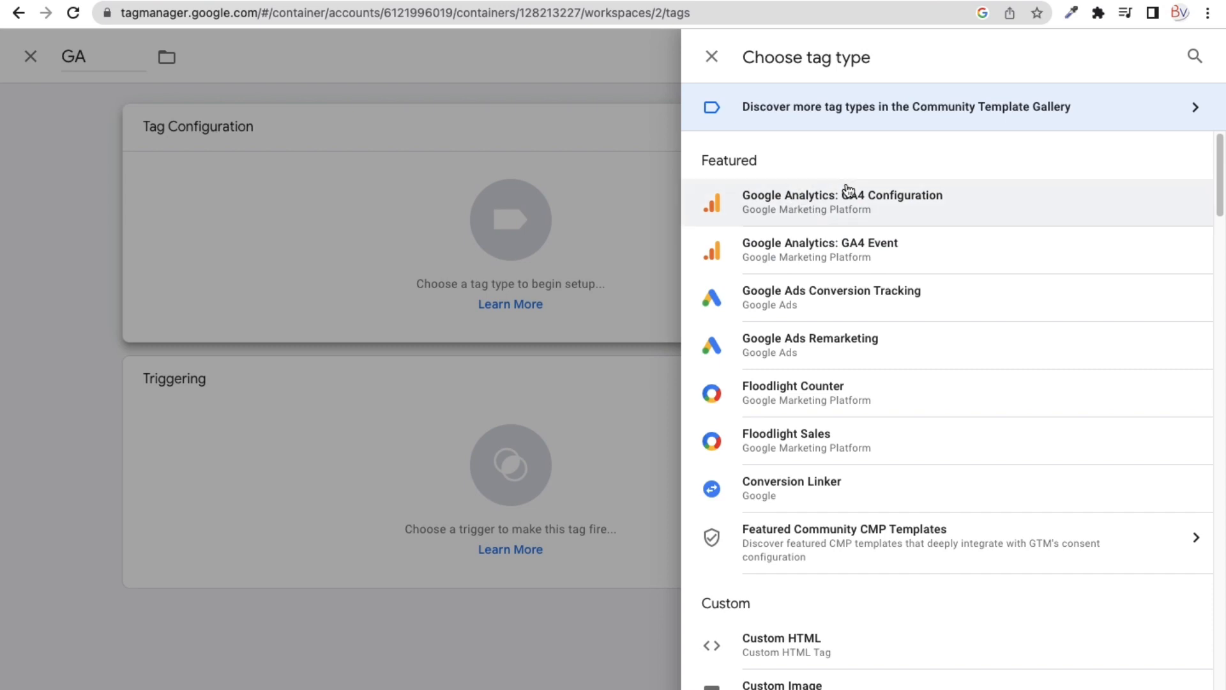
left_click(886, 209)
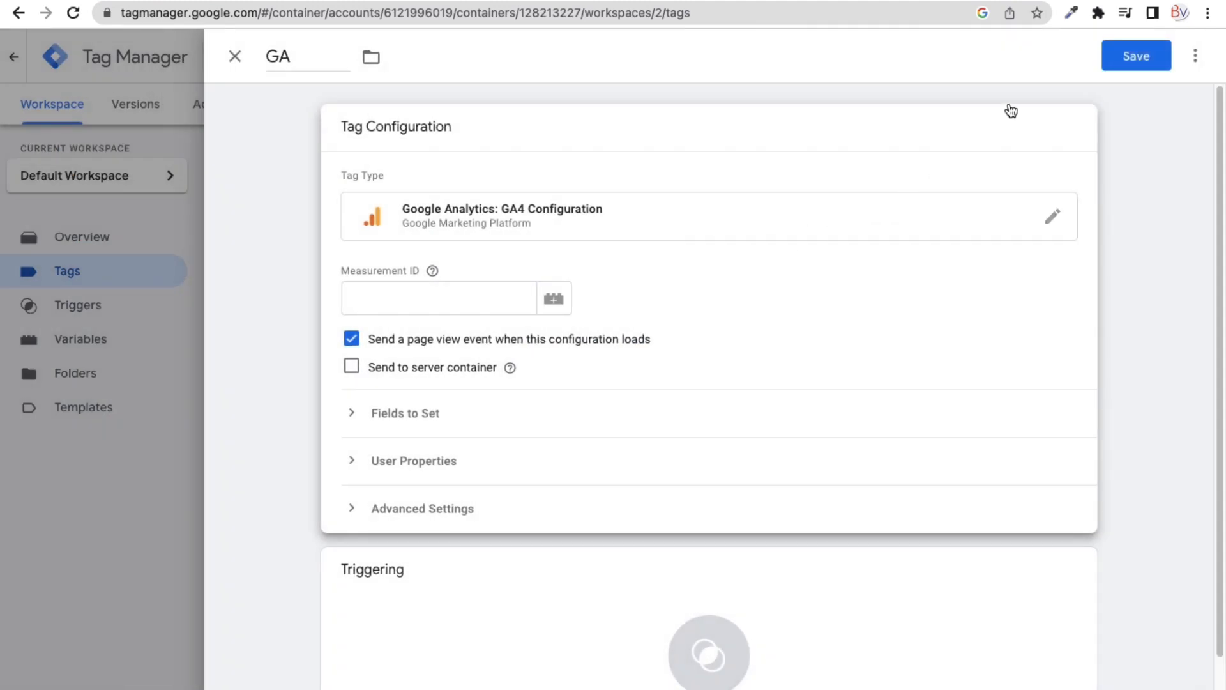
Step: Switch to Google Analytics and copy the full tracking ID of the Business Vidya property from its Tracking Code page
left_click(1015, 2)
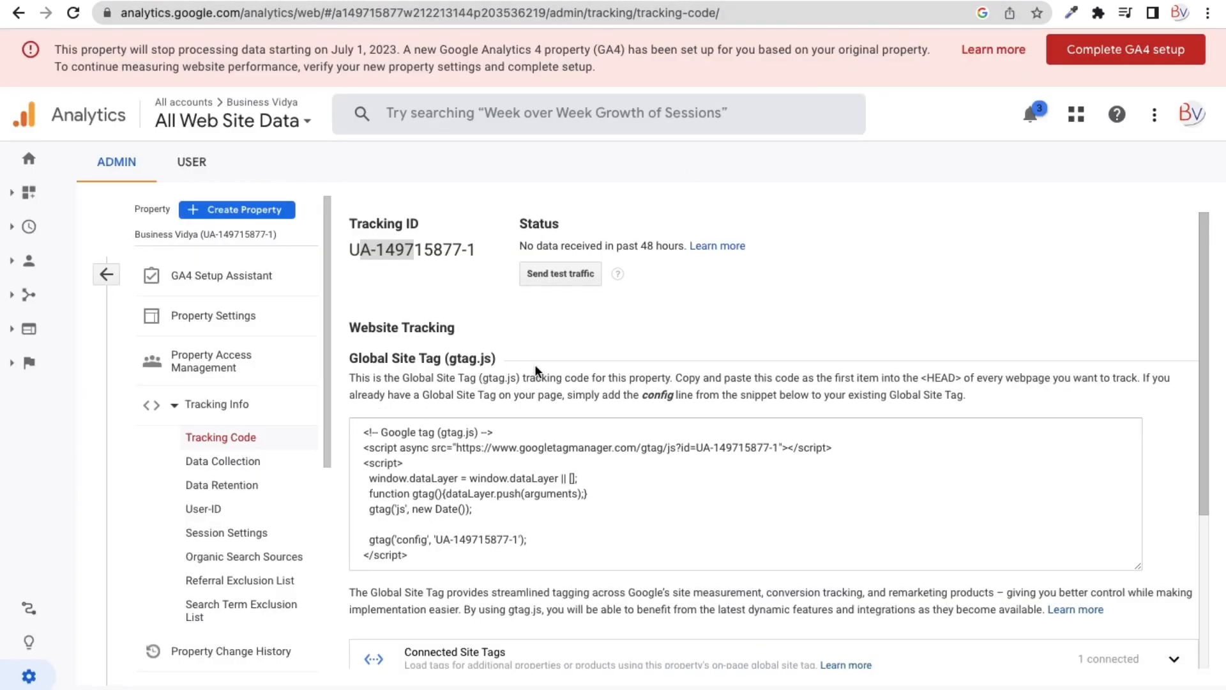
left_click_drag(473, 250, 349, 223)
triple_click(412, 249)
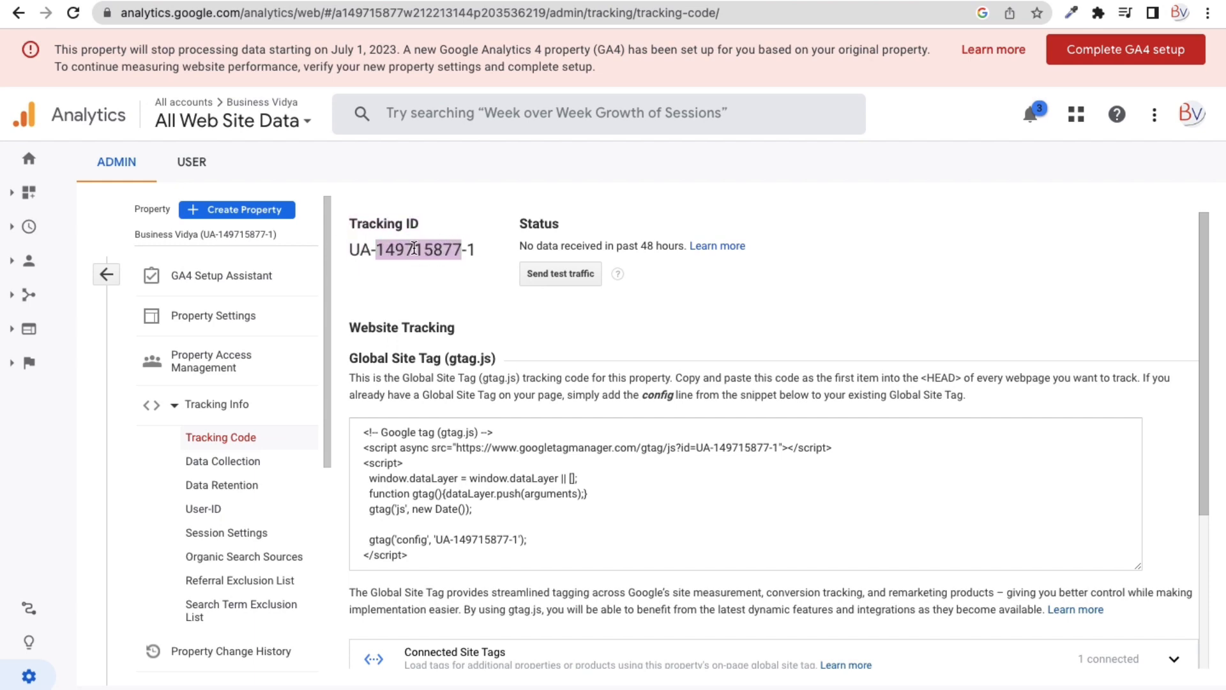
right_click(415, 251)
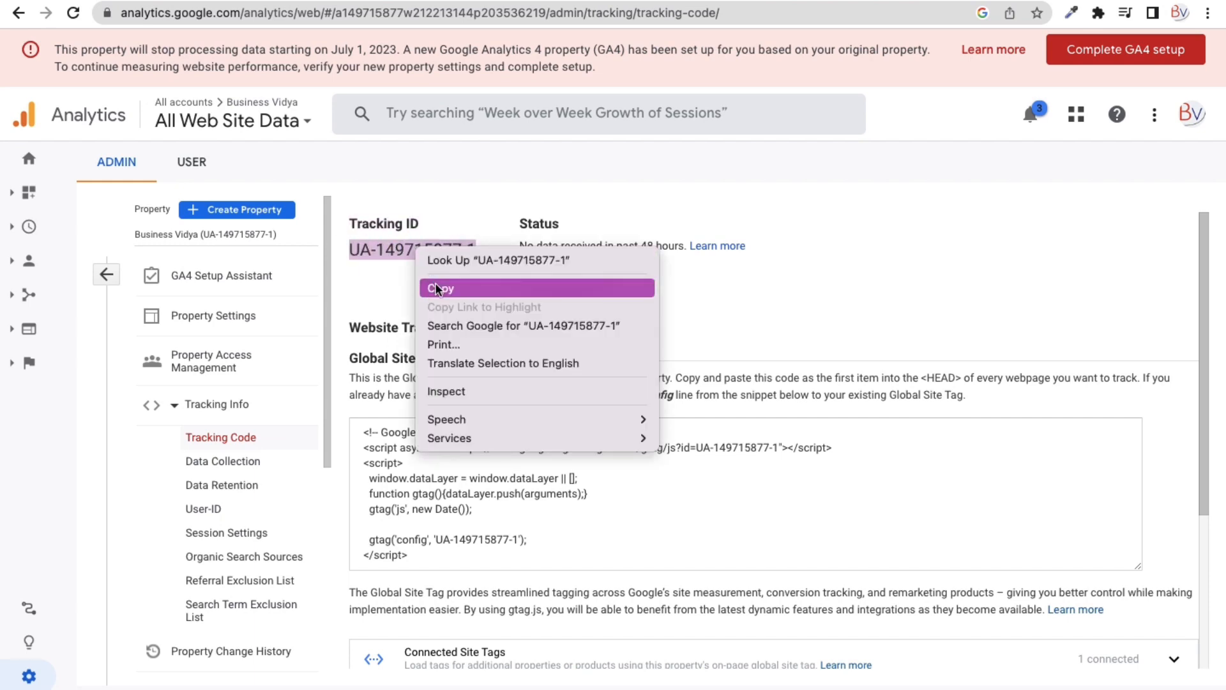
left_click(437, 288)
Step: Return to Tag Manager and paste the copied Analytics tracking ID as the GA tag's Measurement ID
left_click(803, 2)
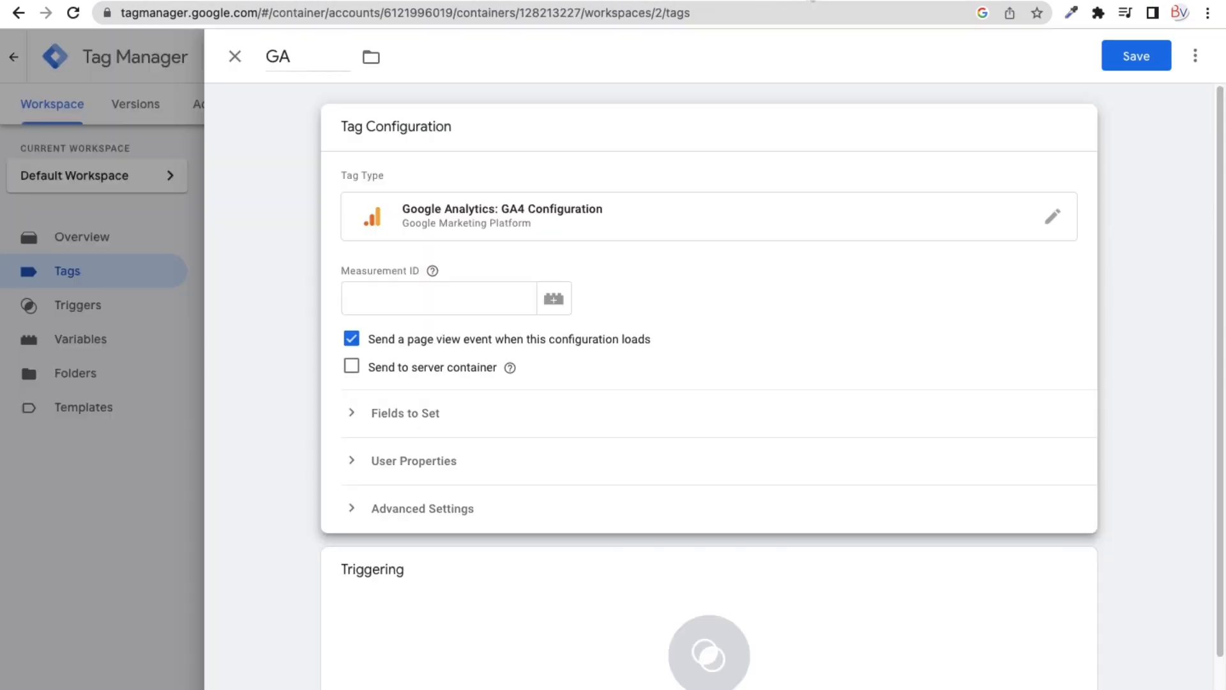
right_click(370, 294)
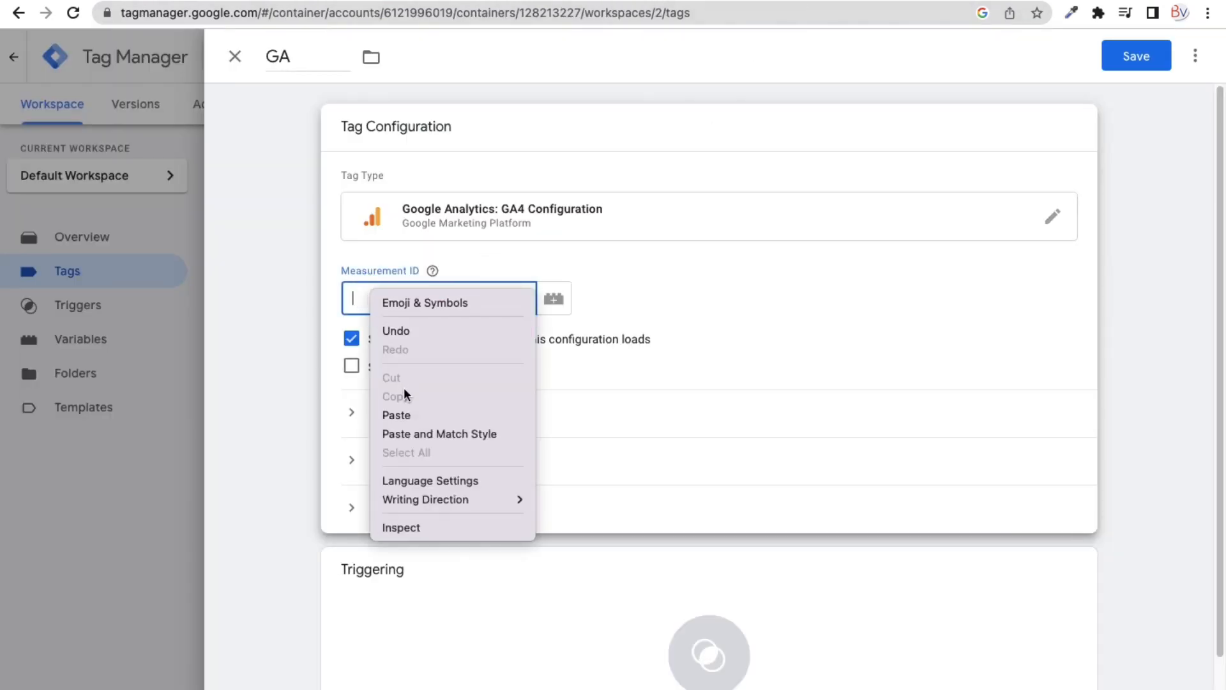
left_click(398, 414)
left_click(806, 300)
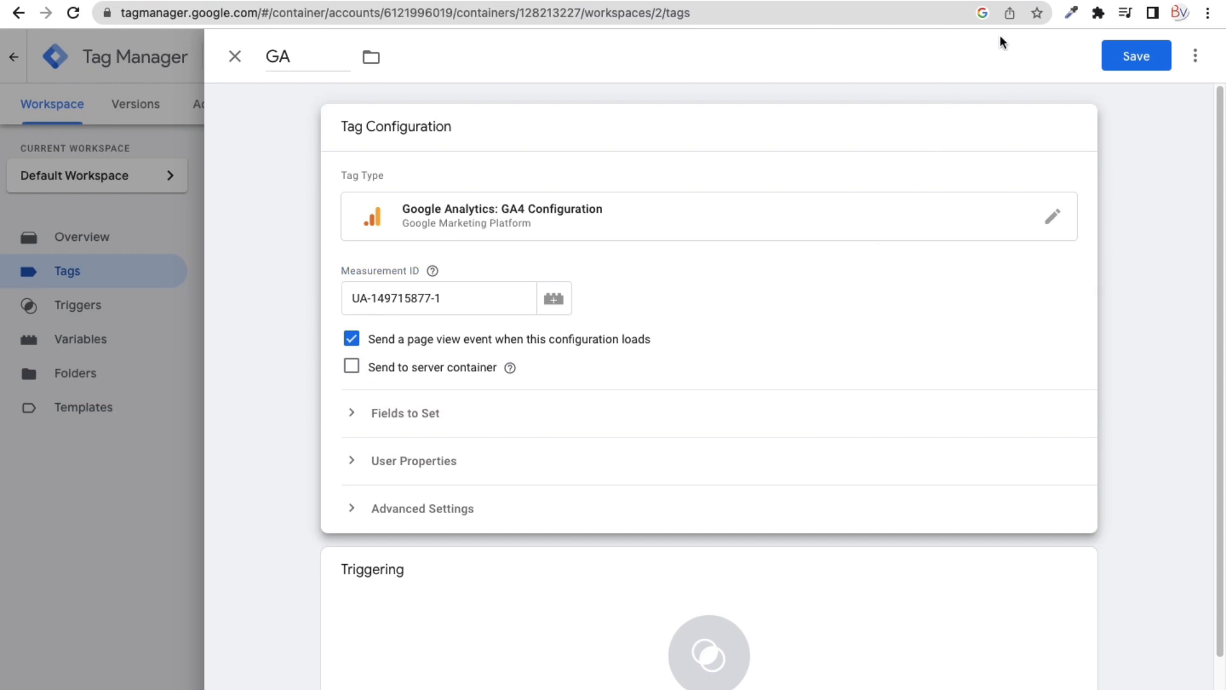
Step: Review the Analytics tracking code page and the GA tag configuration, and switch to the kukucourses.com courses page
left_click(1006, 5)
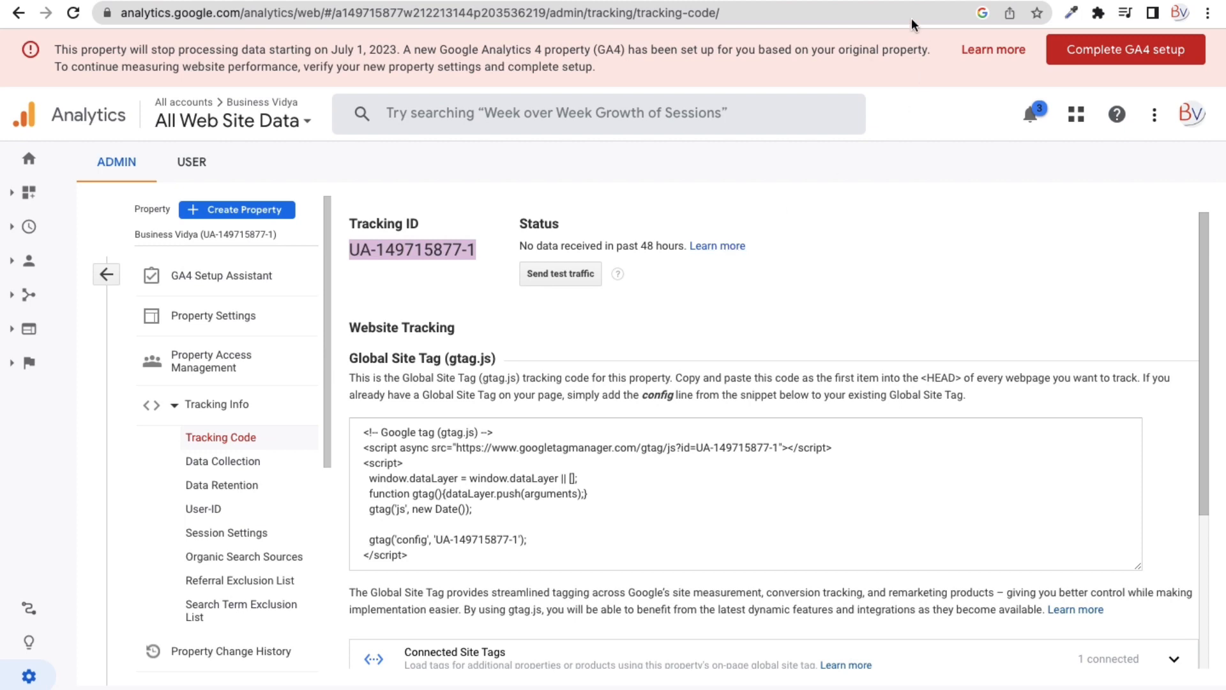
key("ctrl+Tab")
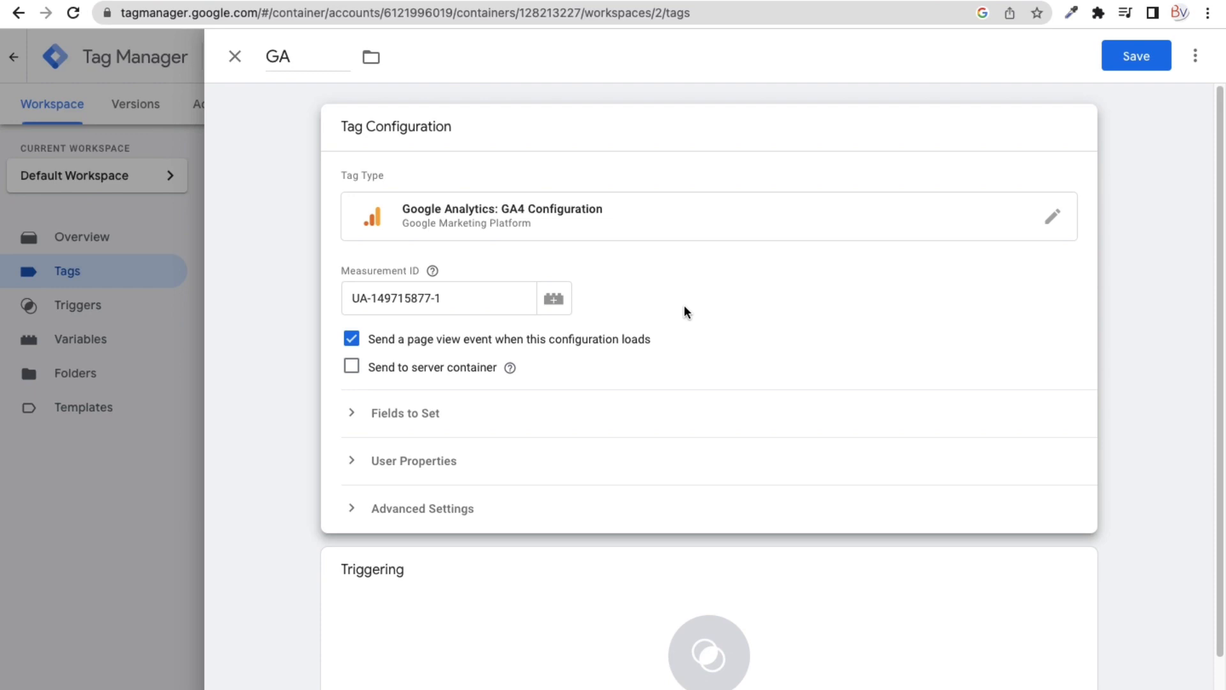
left_click(681, 5)
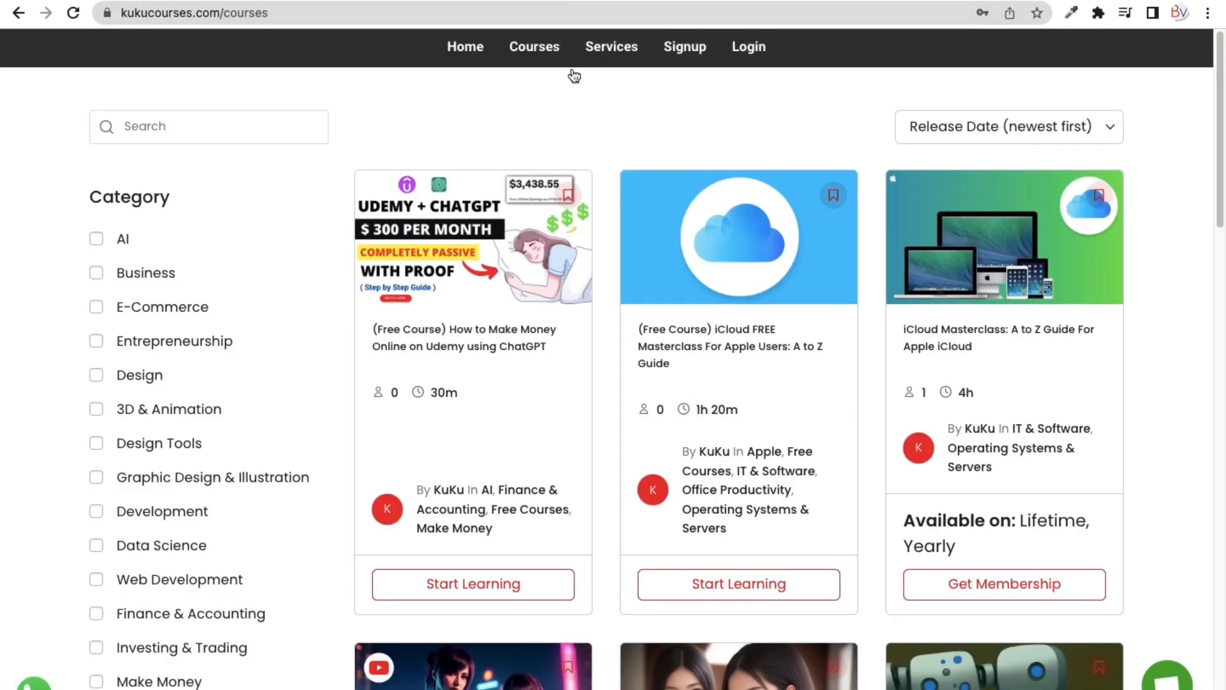
Step: Enter AN in the course search, and search Google for kuku courses in a new tab to open the KuKu Courses home page
left_click(197, 131)
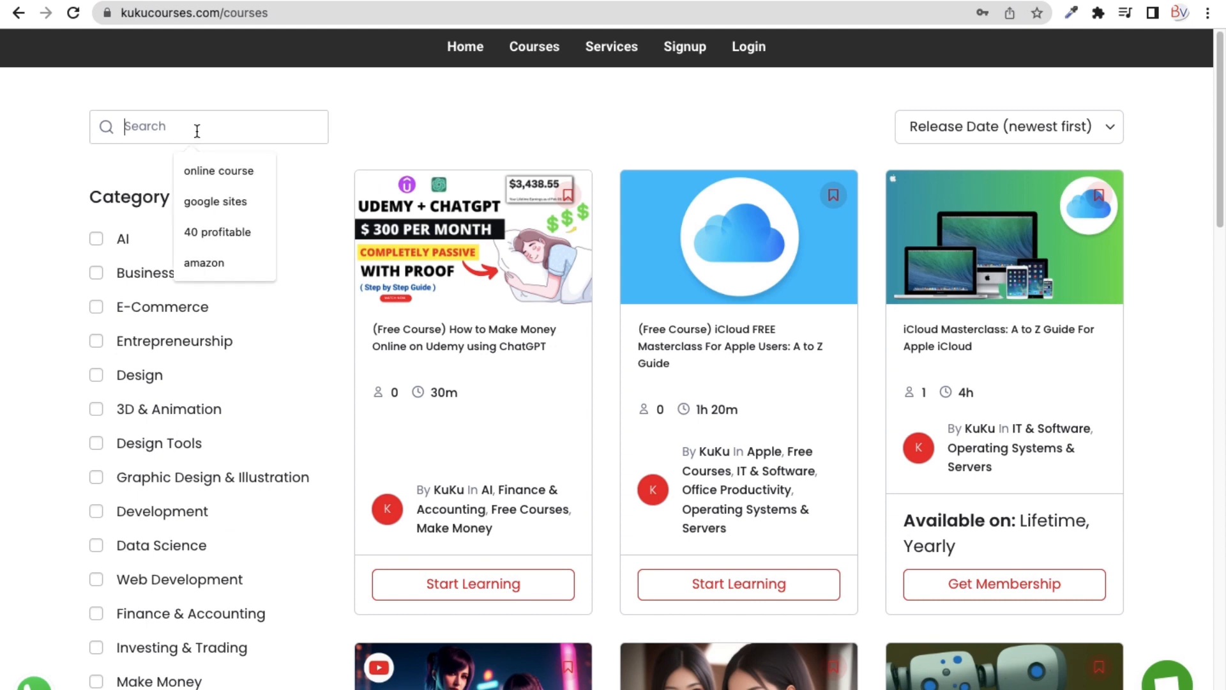
type("AN")
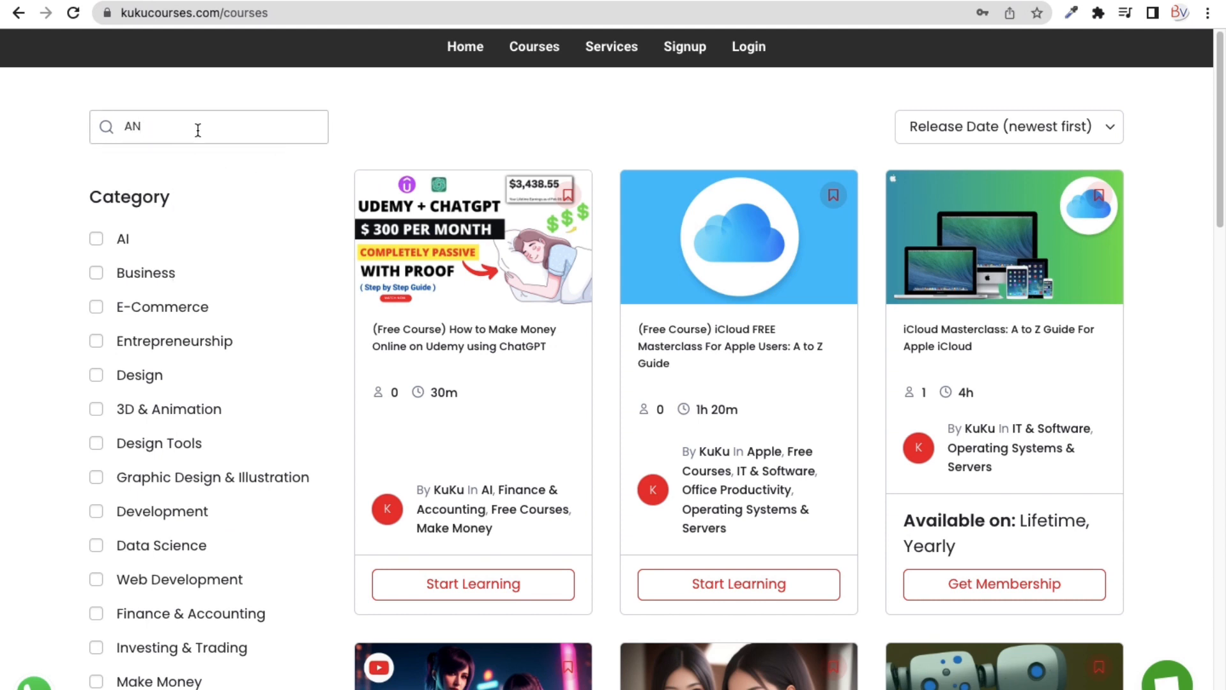
key("ctrl+t")
type("KU")
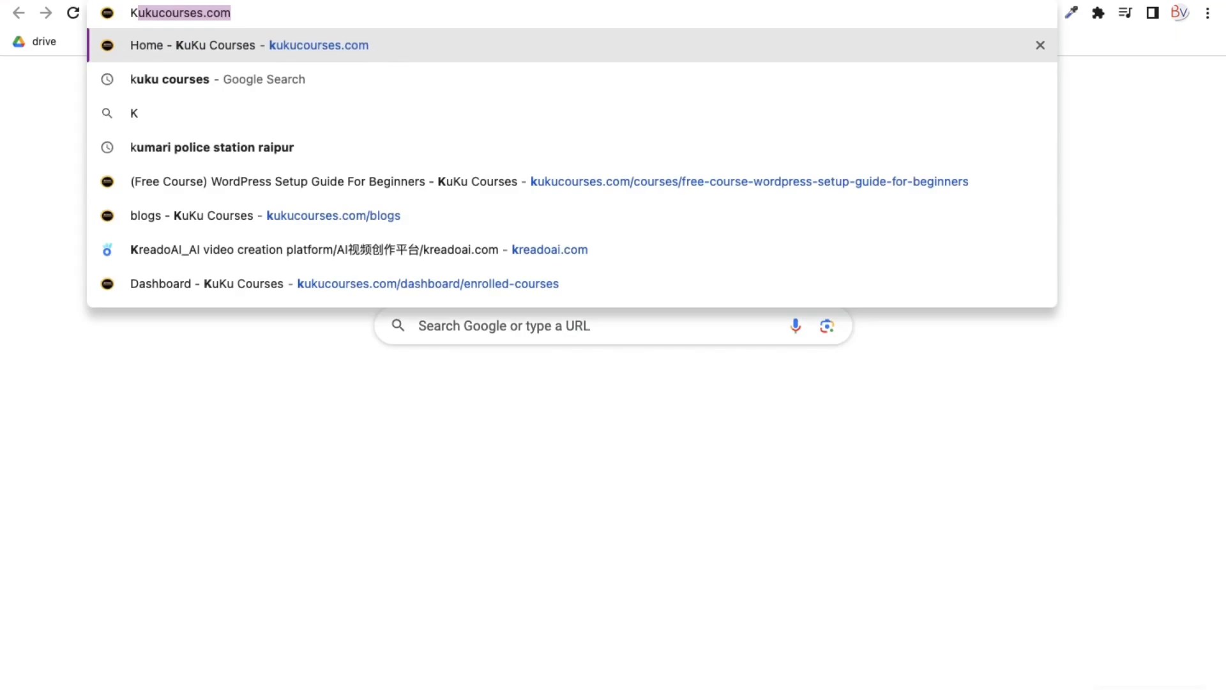
key("Down")
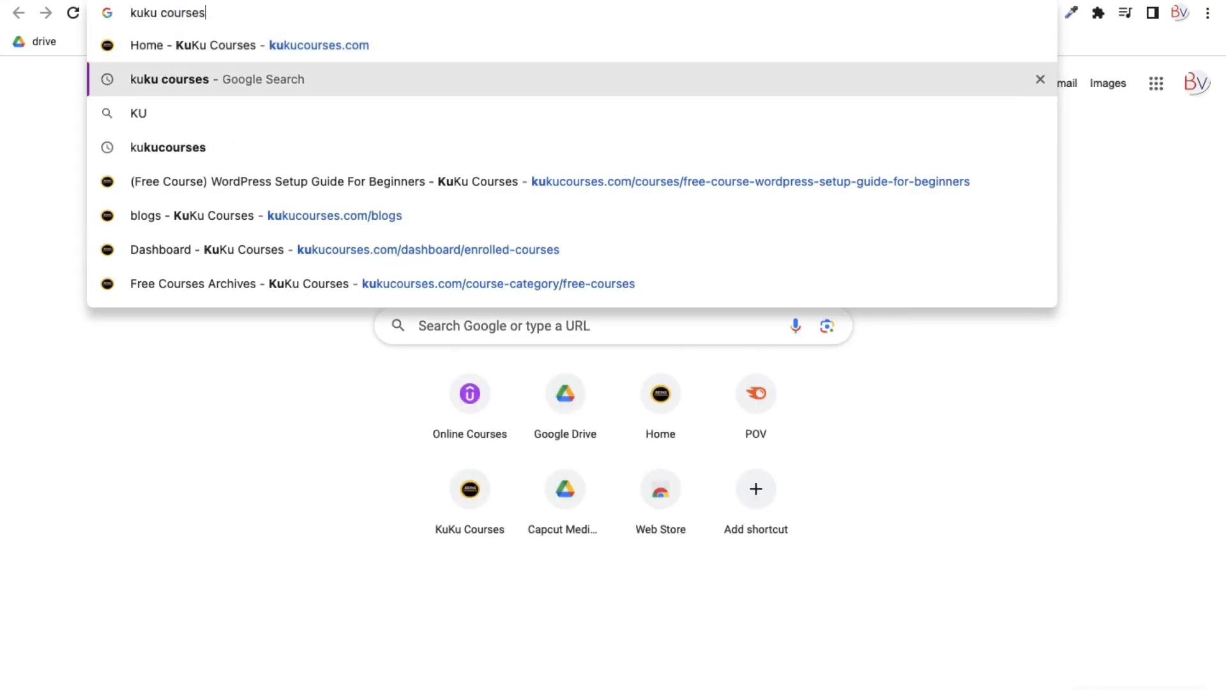
key("Return")
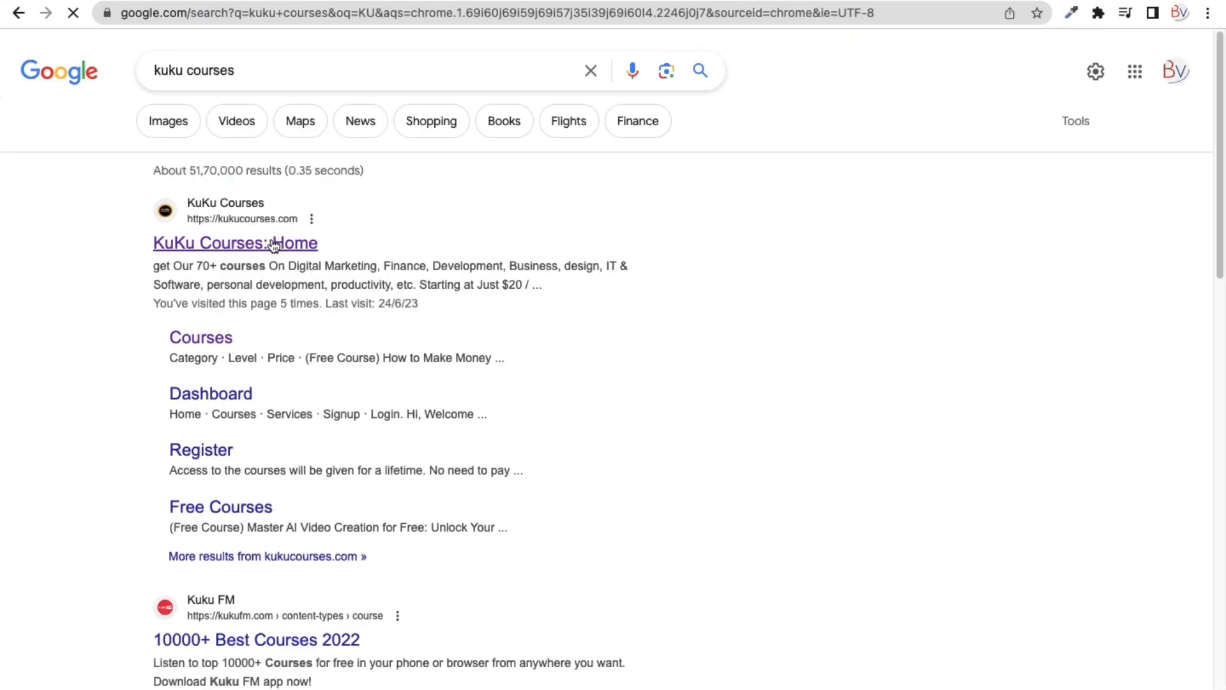
left_click(308, 250)
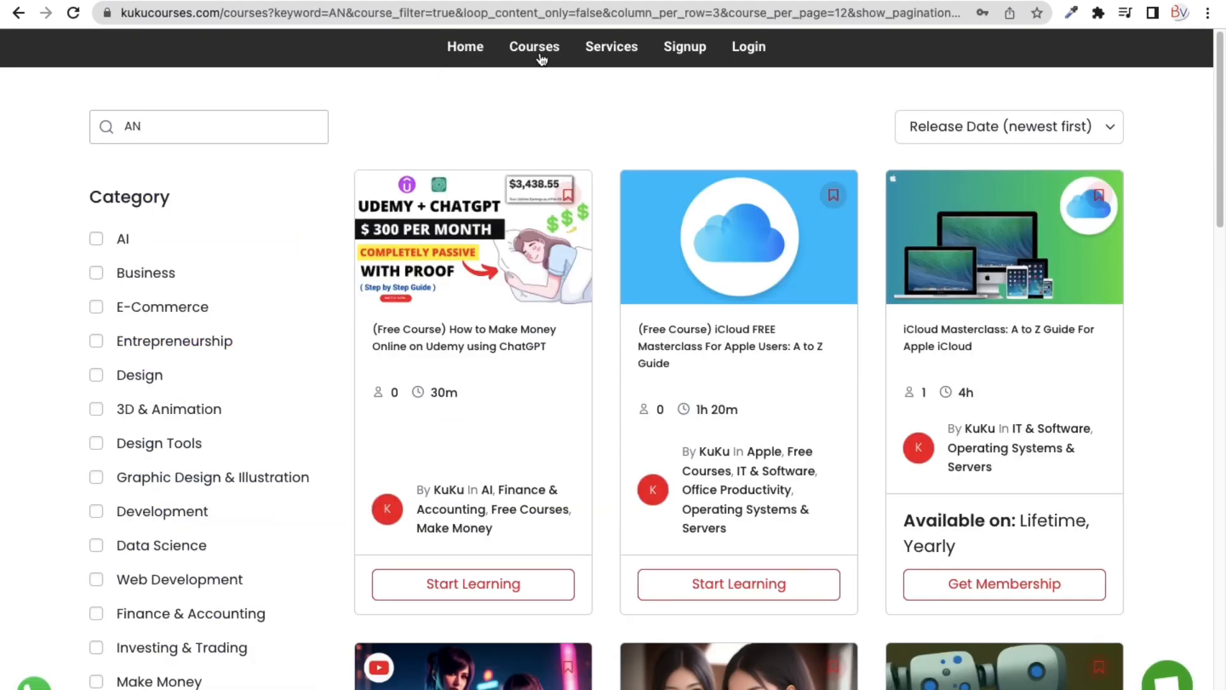
Step: Return to the kukucourses.com courses page and search its courses for Analytics
left_click(167, 131)
key("BackSpace")
type("nalytics")
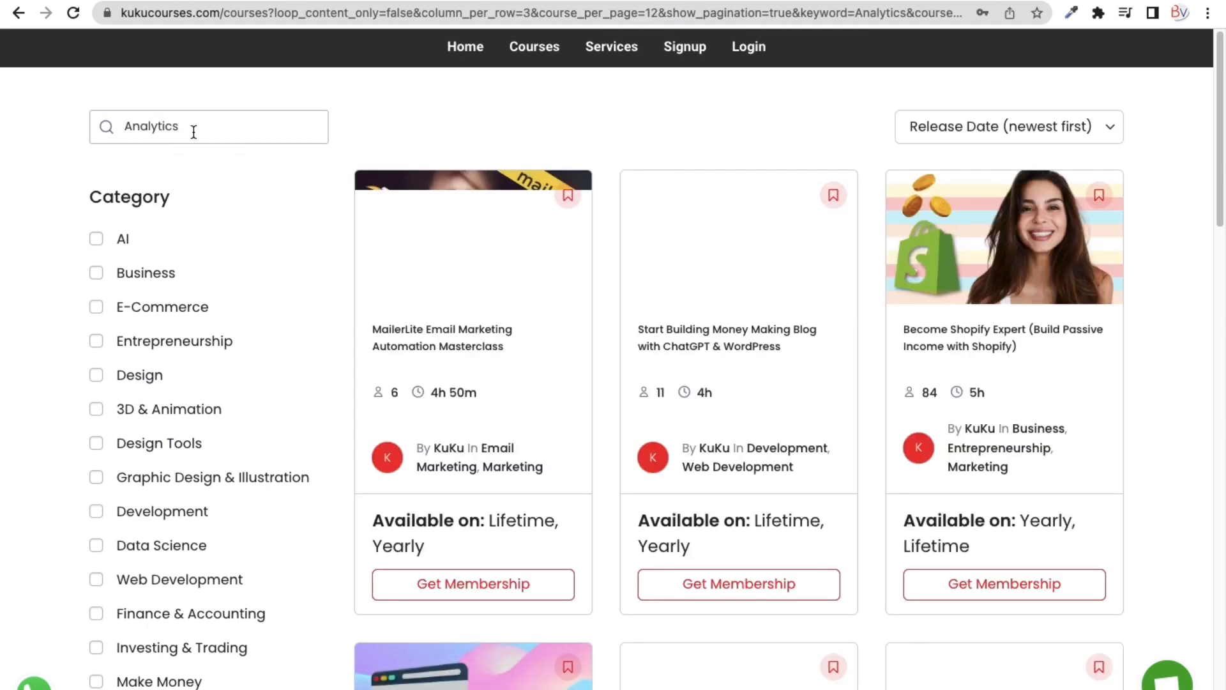
Step: Look through the Analytics search results for the Google Analytics and Google Tag Manager courses
scroll(784, 361, "down", 20)
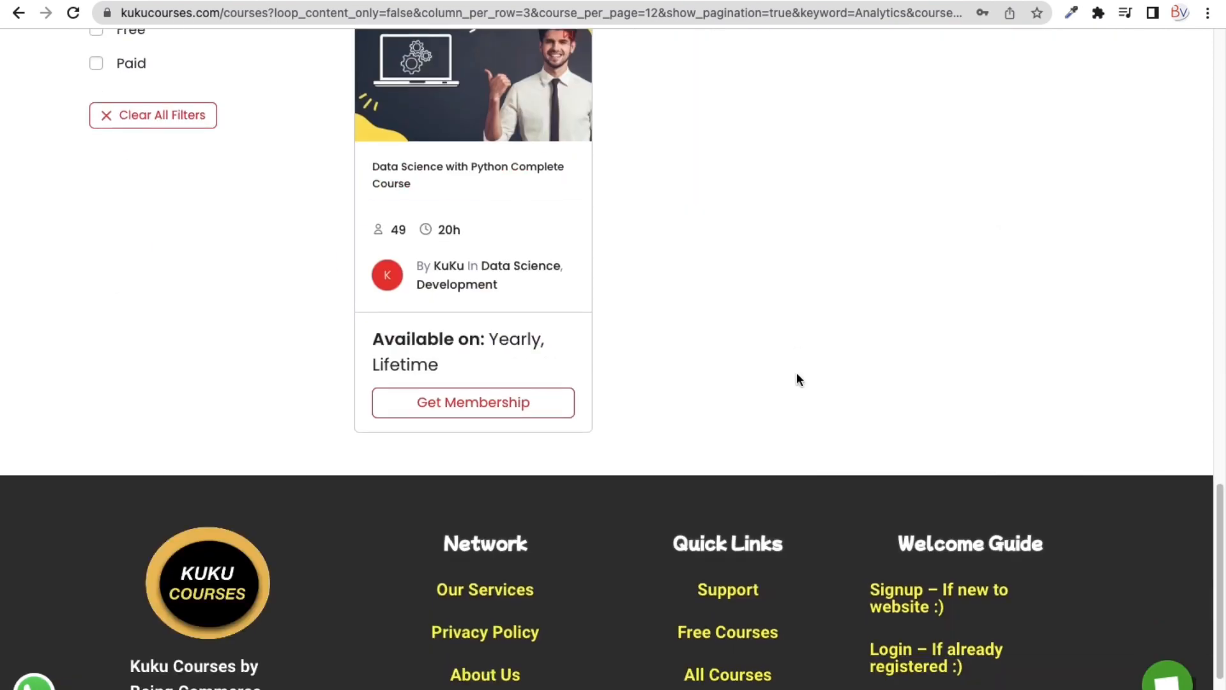
scroll(785, 367, "down", 5)
scroll(766, 358, "up", 12)
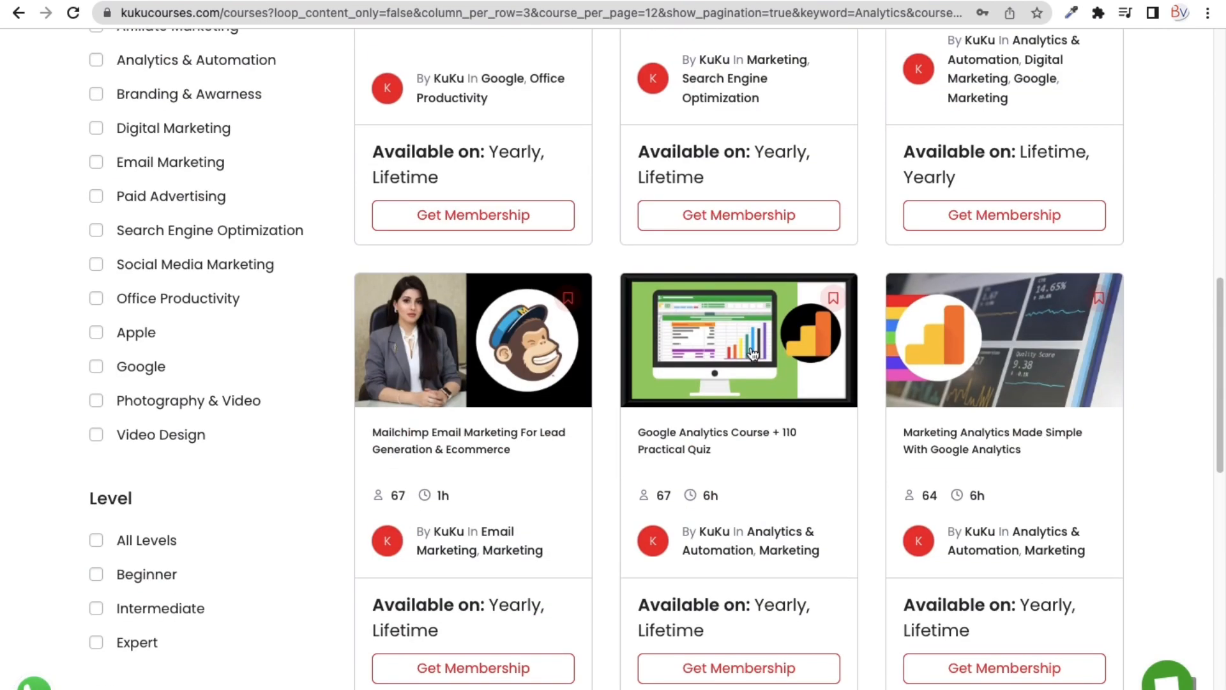
scroll(754, 355, "up", 3)
scroll(1027, 485, "down", 4)
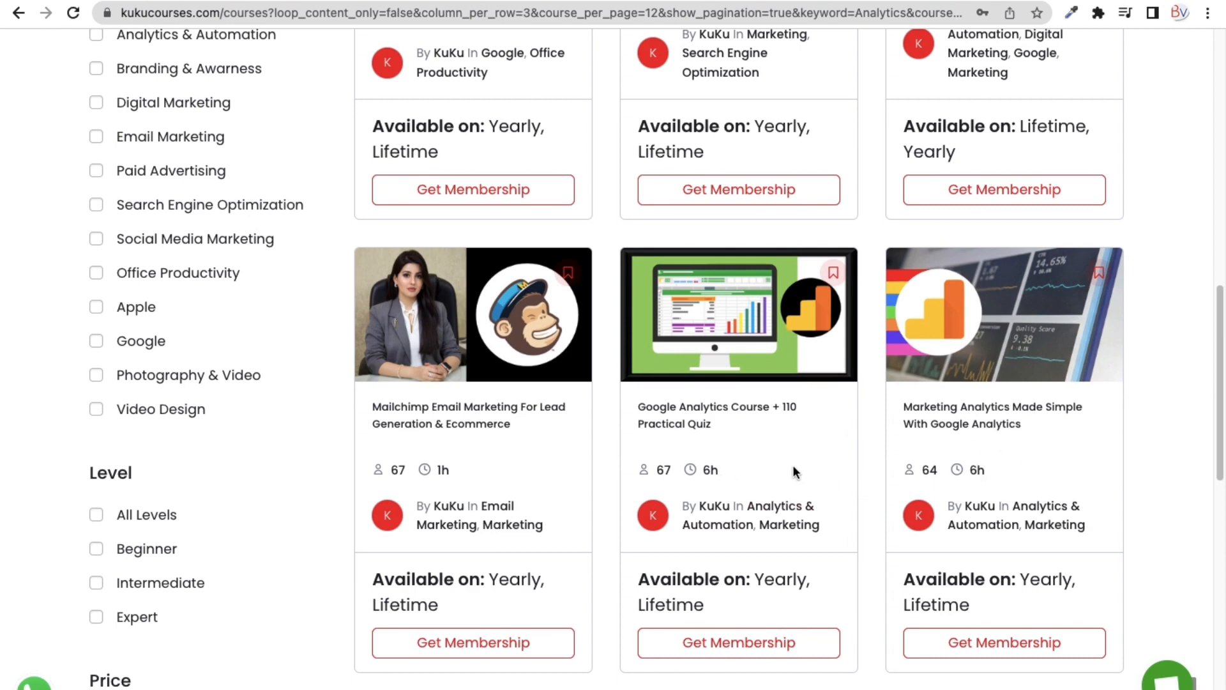
scroll(787, 415, "up", 5)
scroll(882, 503, "down", 7)
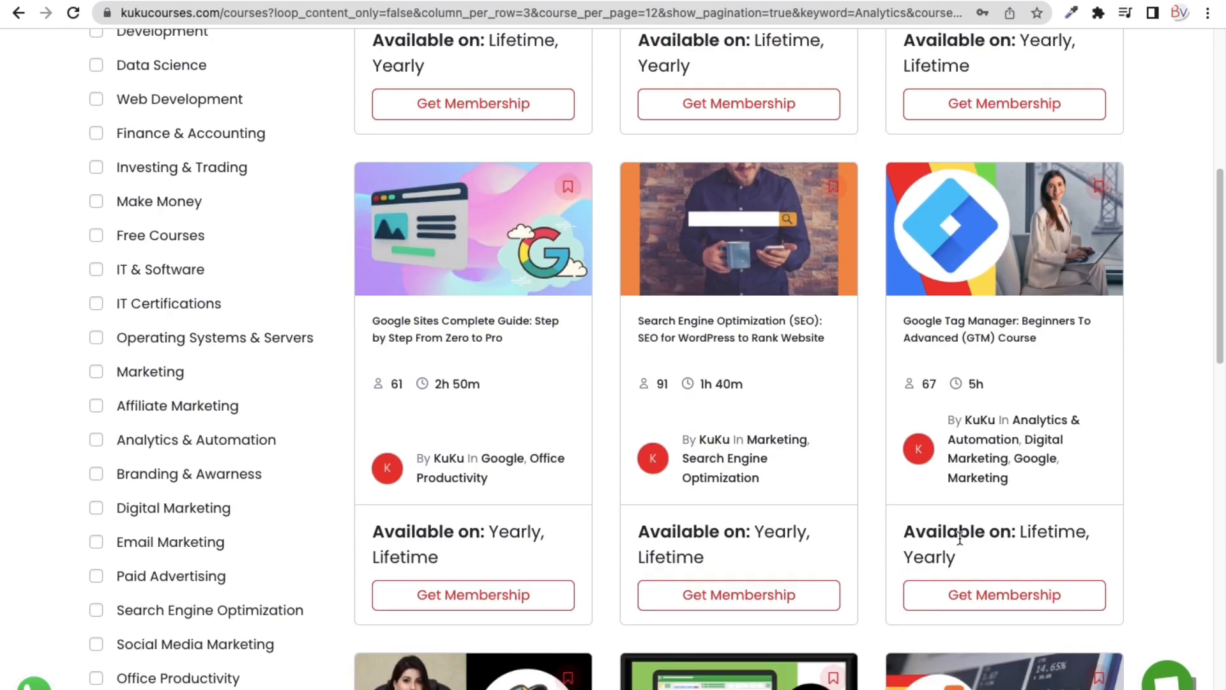
scroll(882, 180, "up", 1)
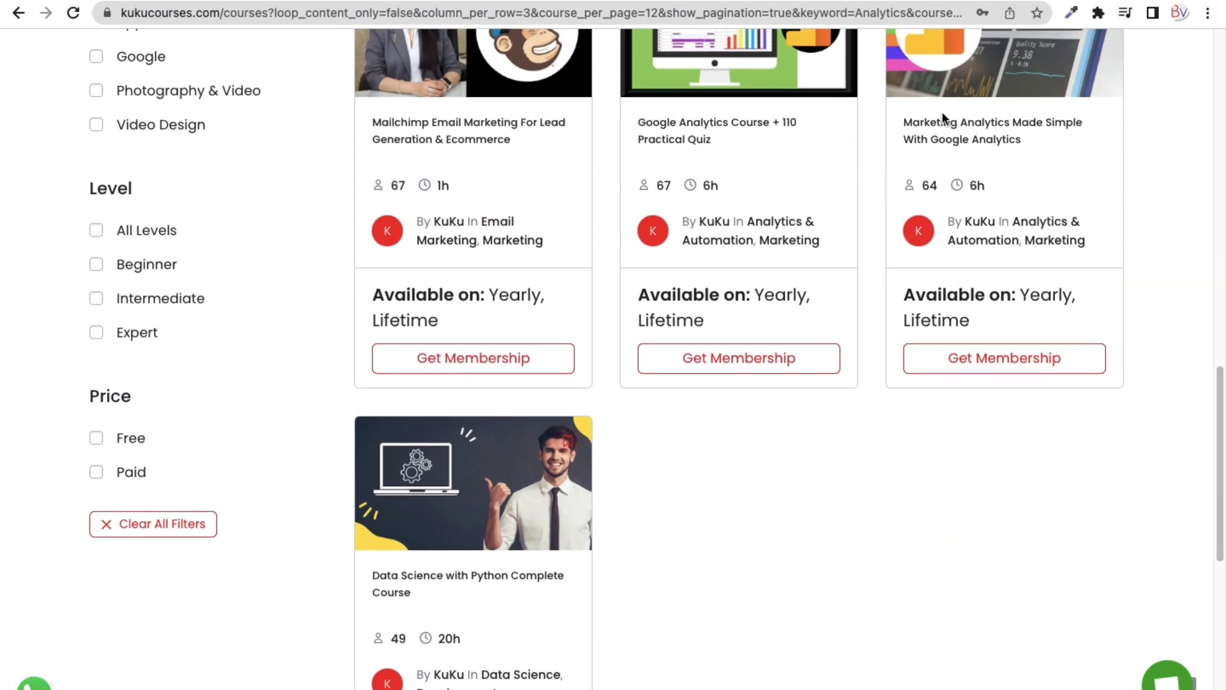
scroll(664, 192, "up", 4)
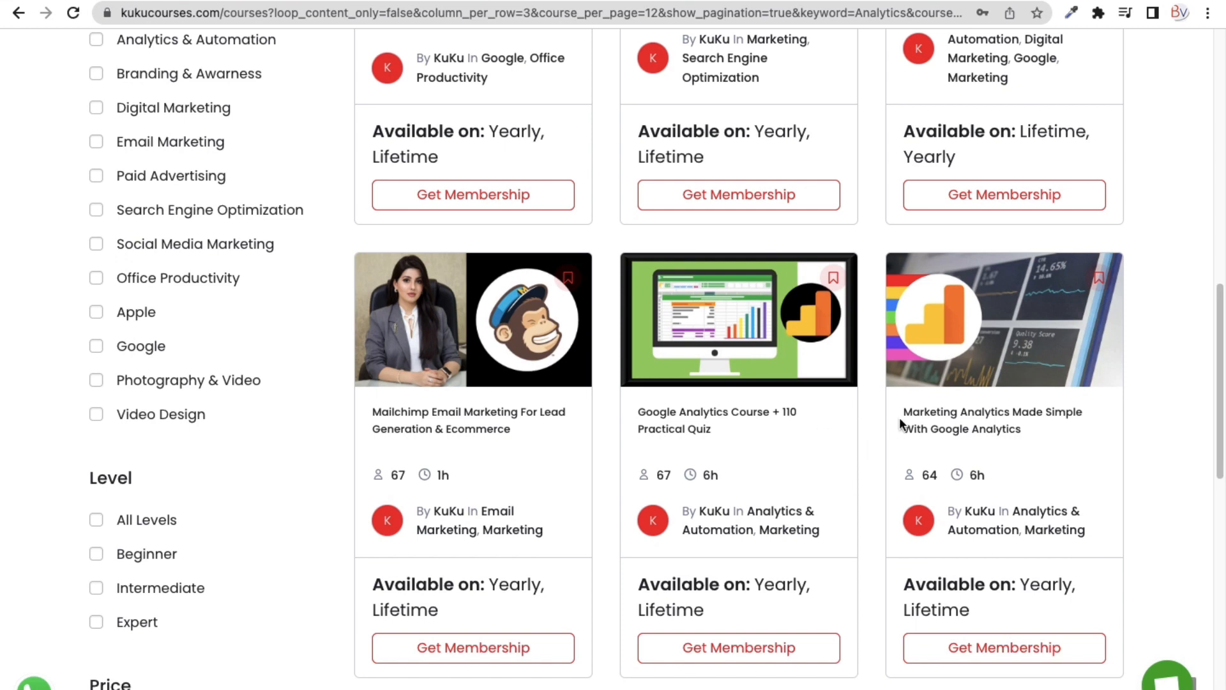
scroll(857, 416, "up", 7)
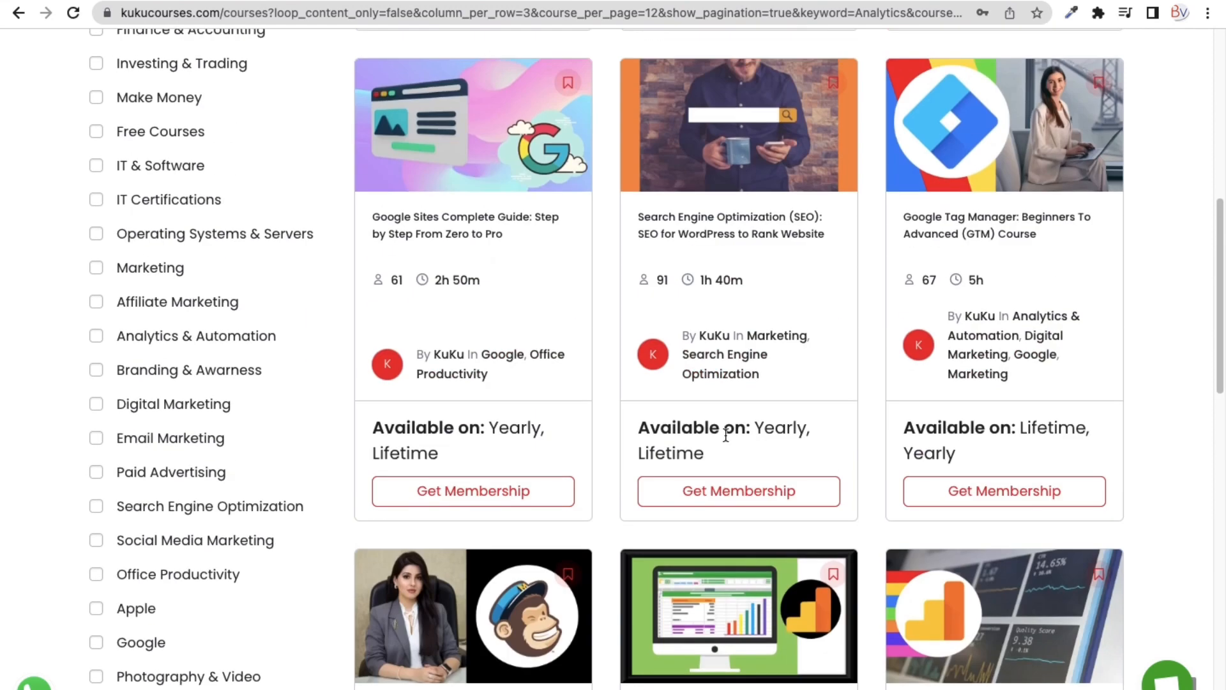
scroll(134, 128, "up", 7)
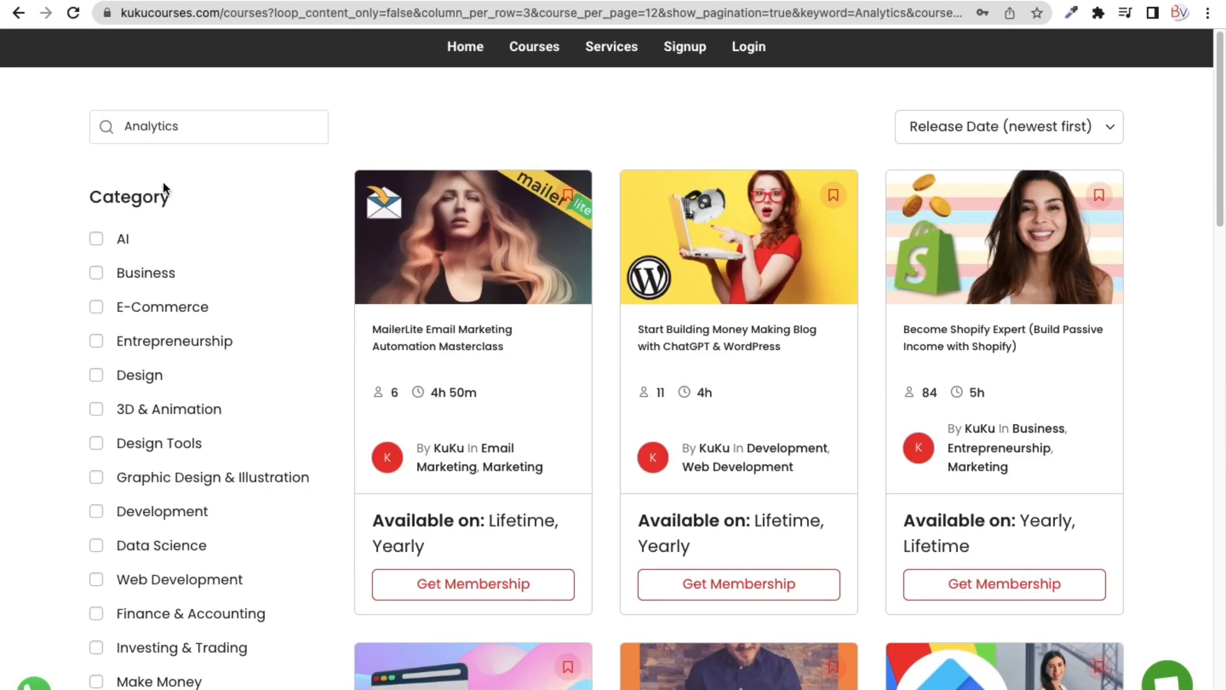
scroll(185, 237, "down", 3)
scroll(185, 293, "up", 3)
Step: Clear the course search, filter the courses by the Web Development category and look through the WordPress courses
double_click(190, 130)
key("BackSpace")
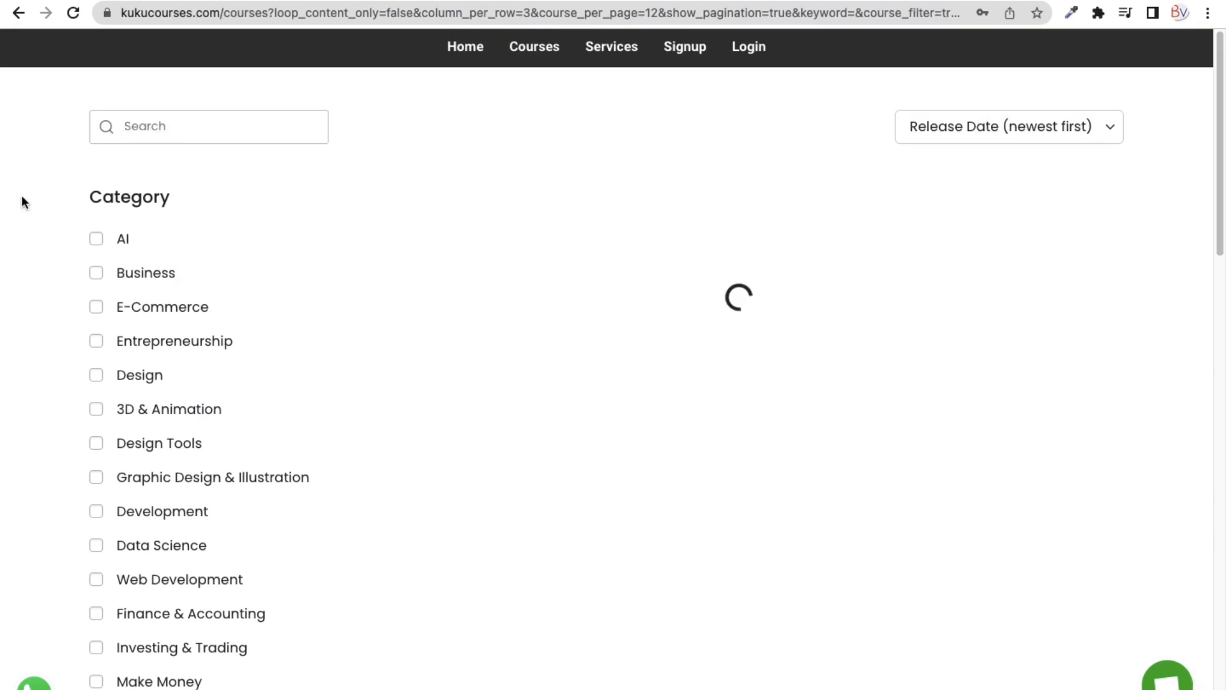
scroll(96, 301, "down", 4)
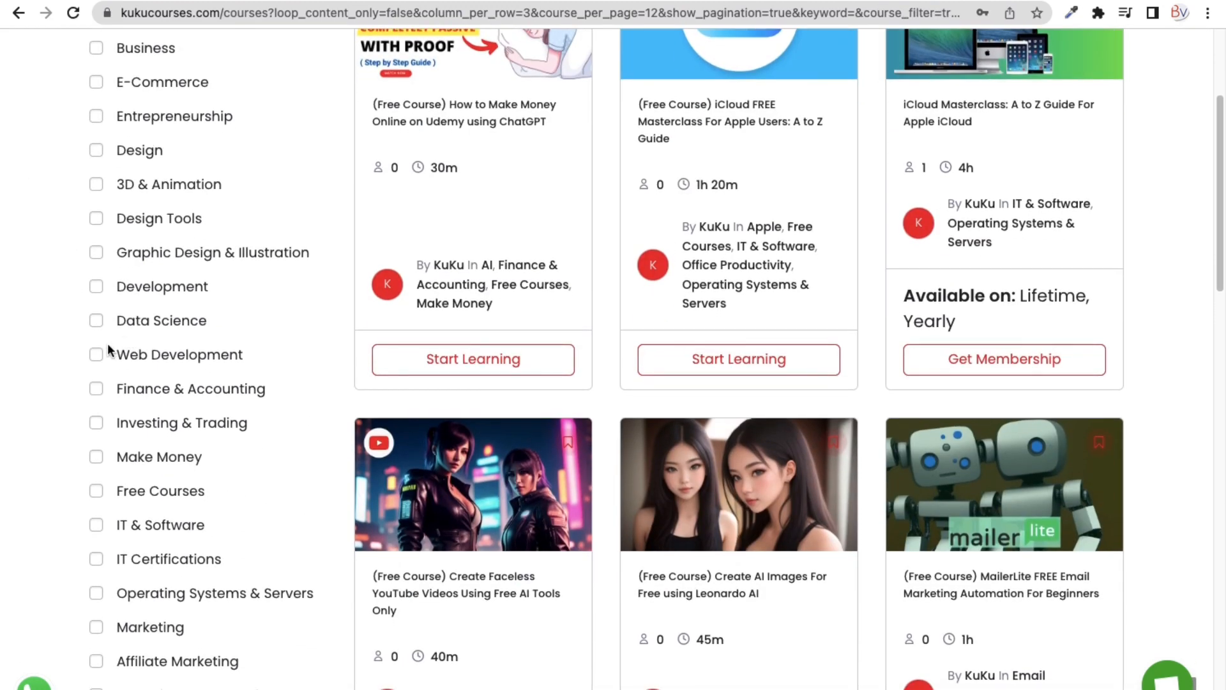
left_click(95, 355)
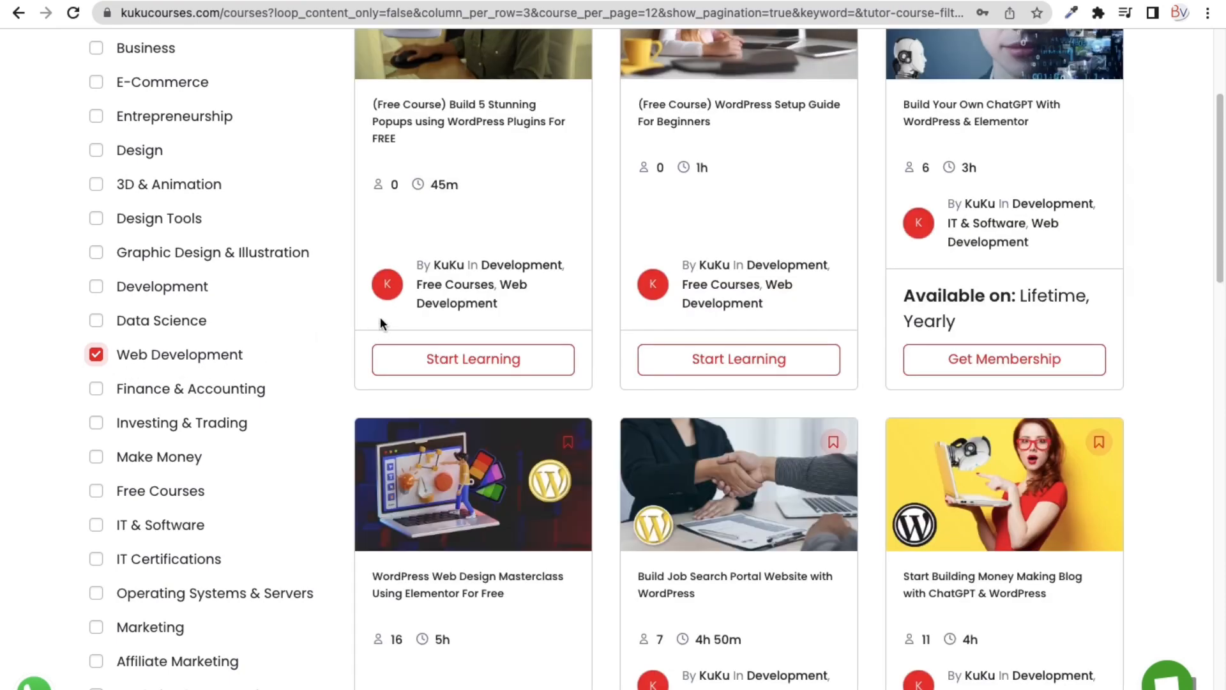
scroll(378, 323, "up", 1)
scroll(718, 217, "down", 2)
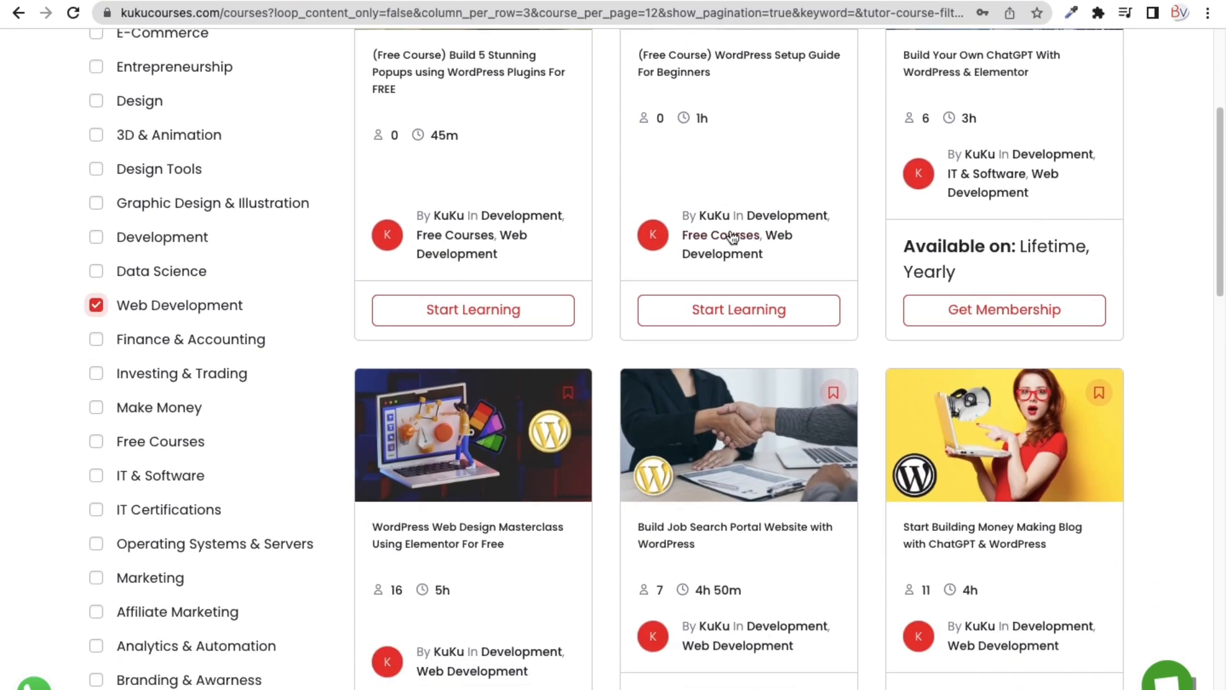
scroll(978, 235, "up", 1)
scroll(971, 124, "down", 1)
scroll(1007, 150, "up", 1)
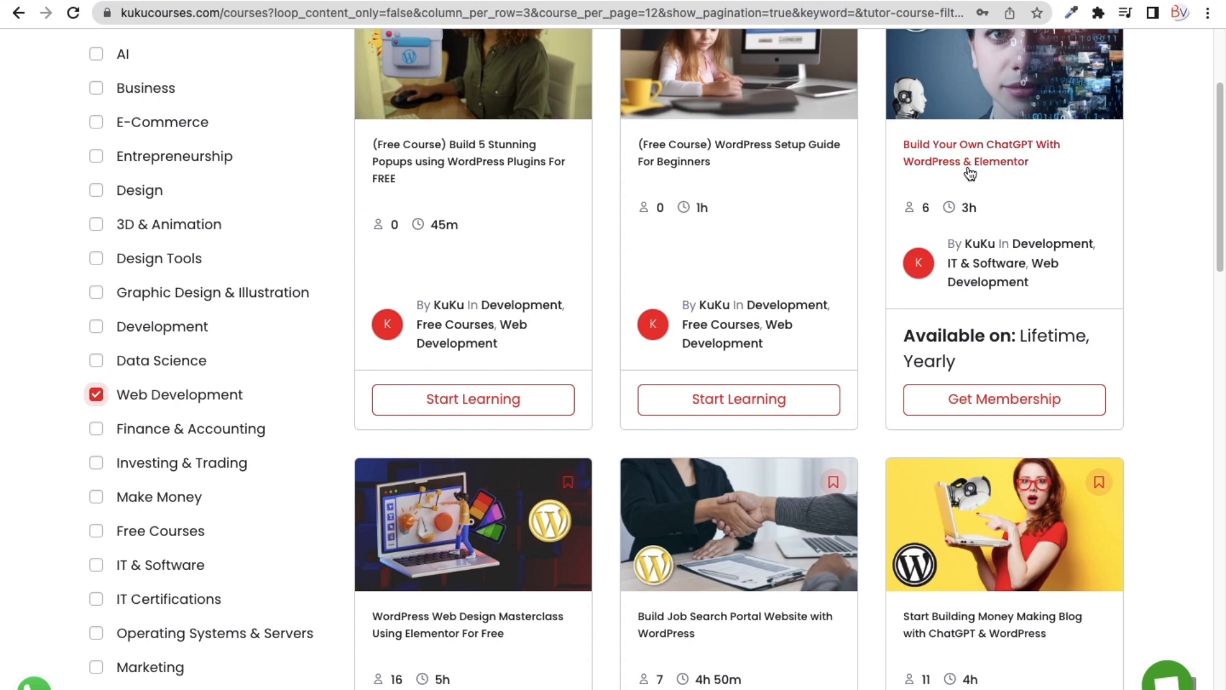
Step: Look through the course cards filtered to the Web Development category, checking titles, durations and membership availability
scroll(984, 191, "up", 1)
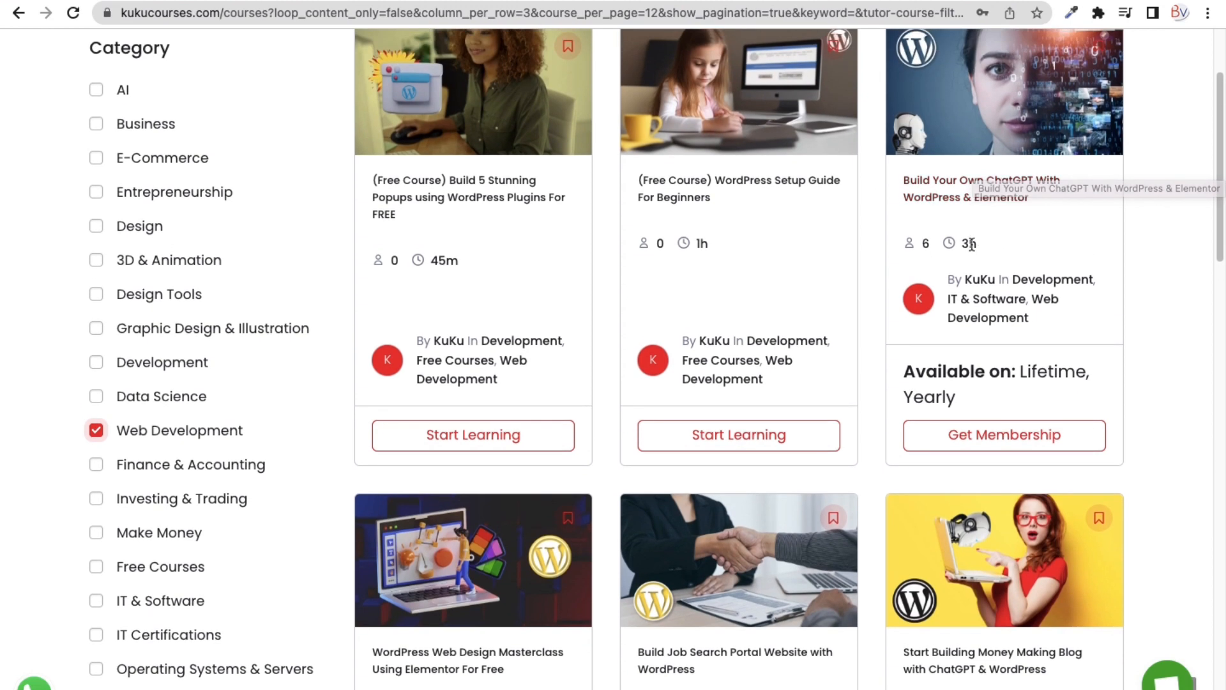
scroll(998, 262, "down", 4)
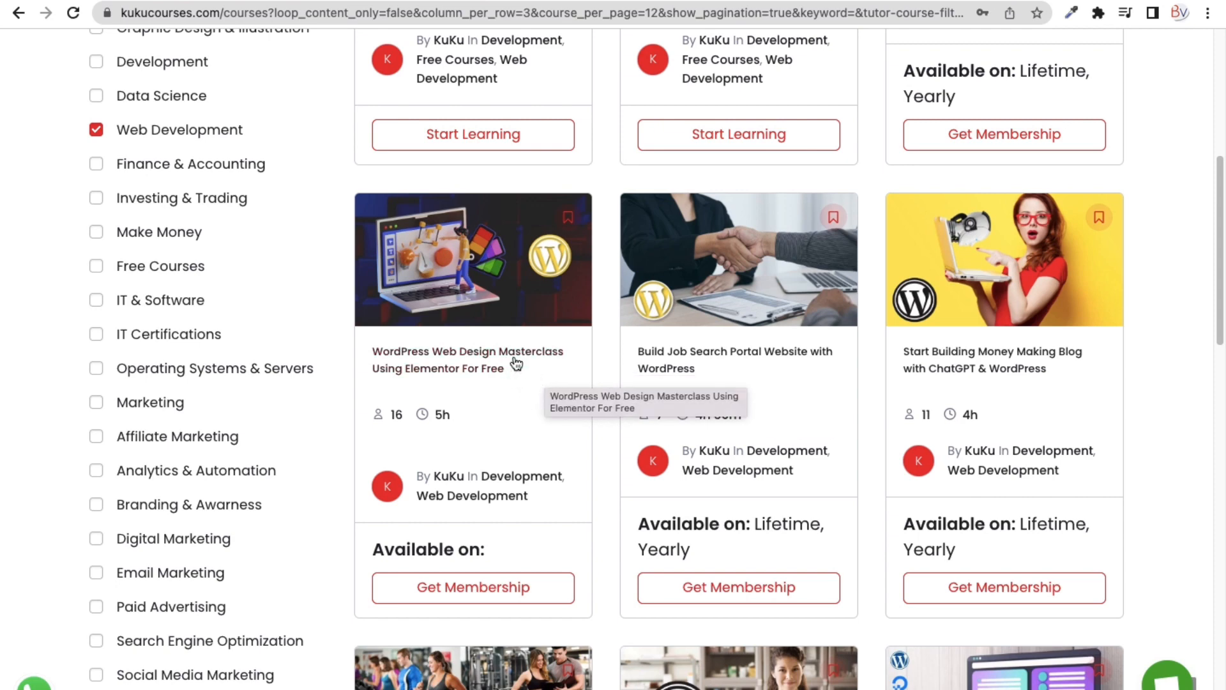
scroll(613, 400, "down", 1)
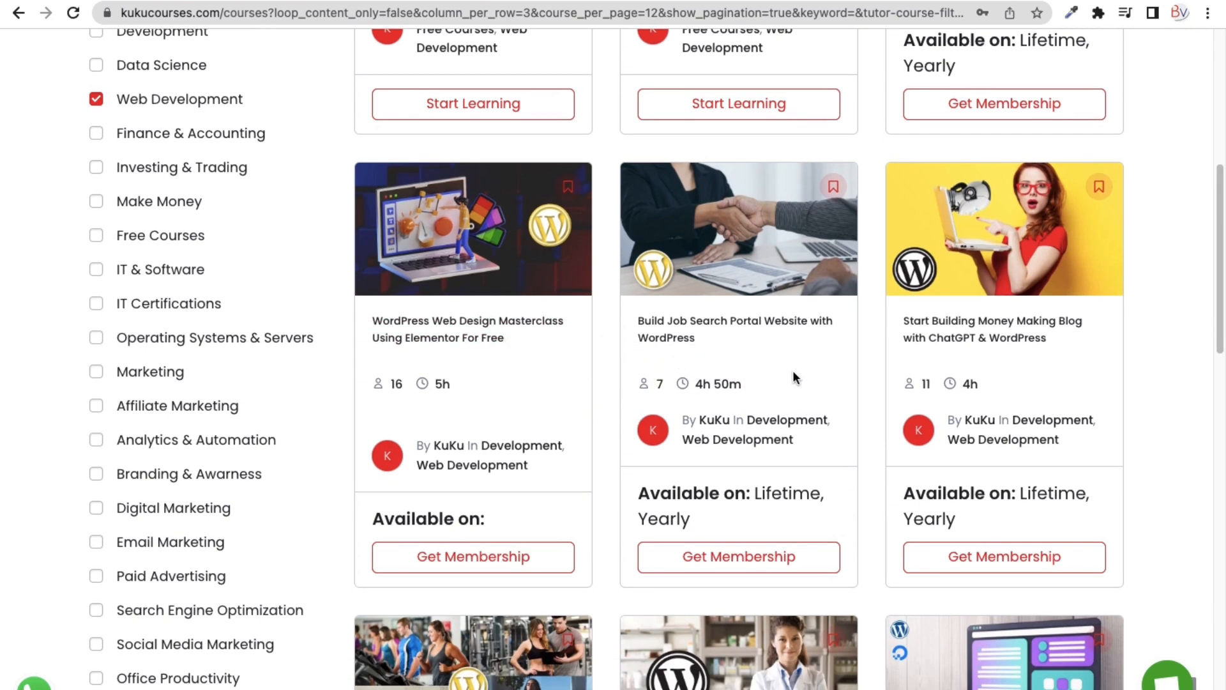
scroll(790, 367, "down", 2)
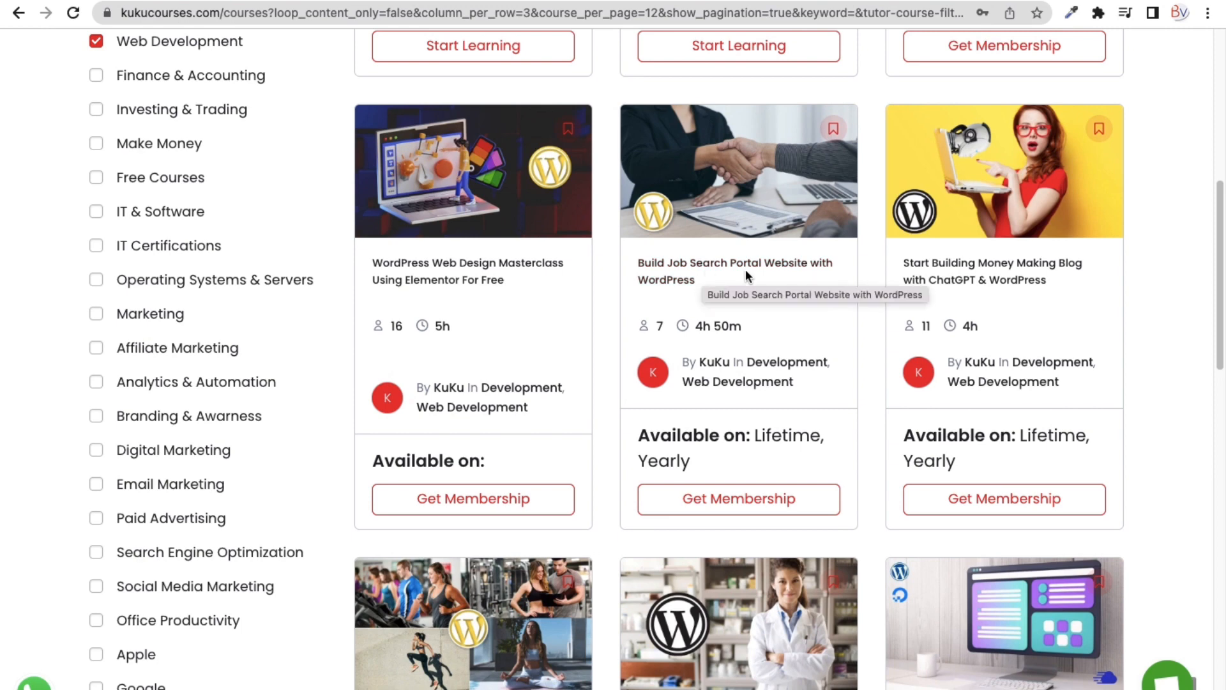
scroll(715, 297, "down", 1)
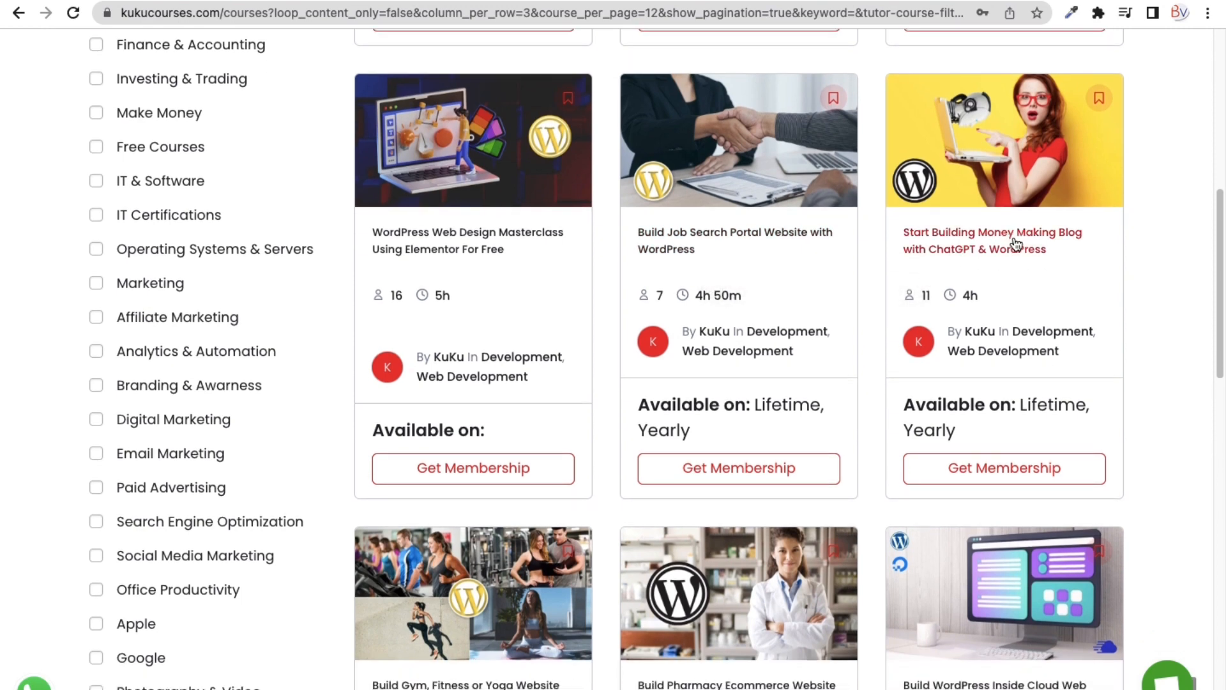
scroll(1029, 257, "down", 1)
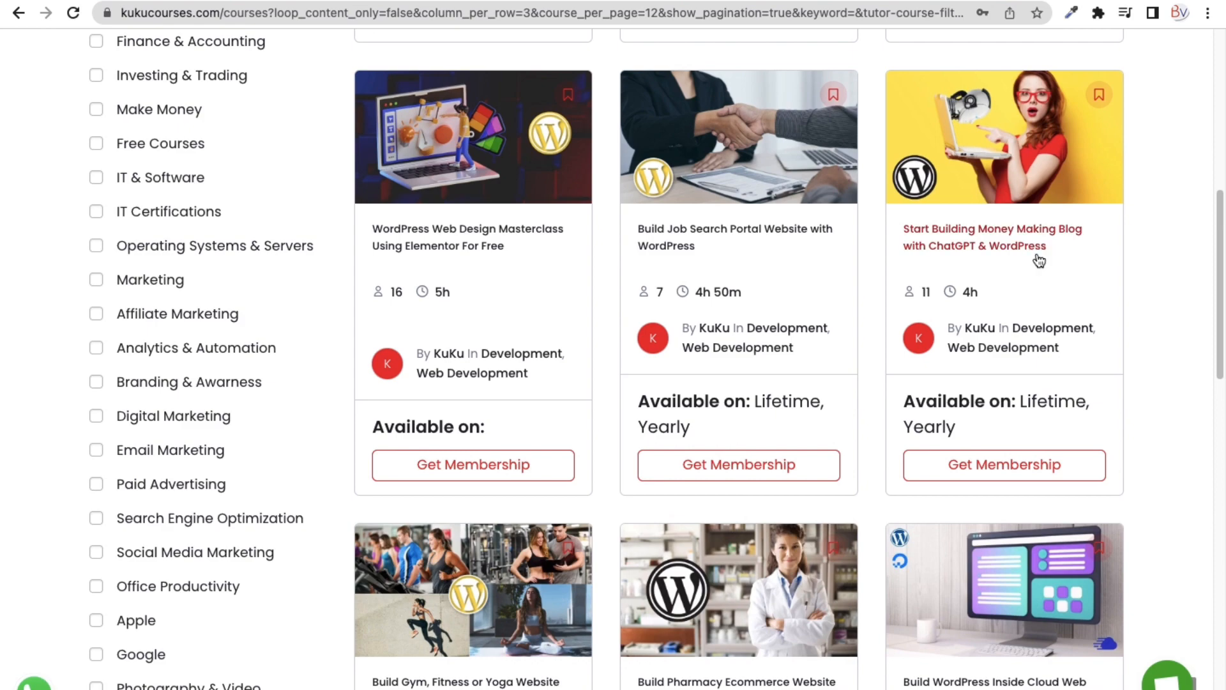
scroll(766, 293, "down", 8)
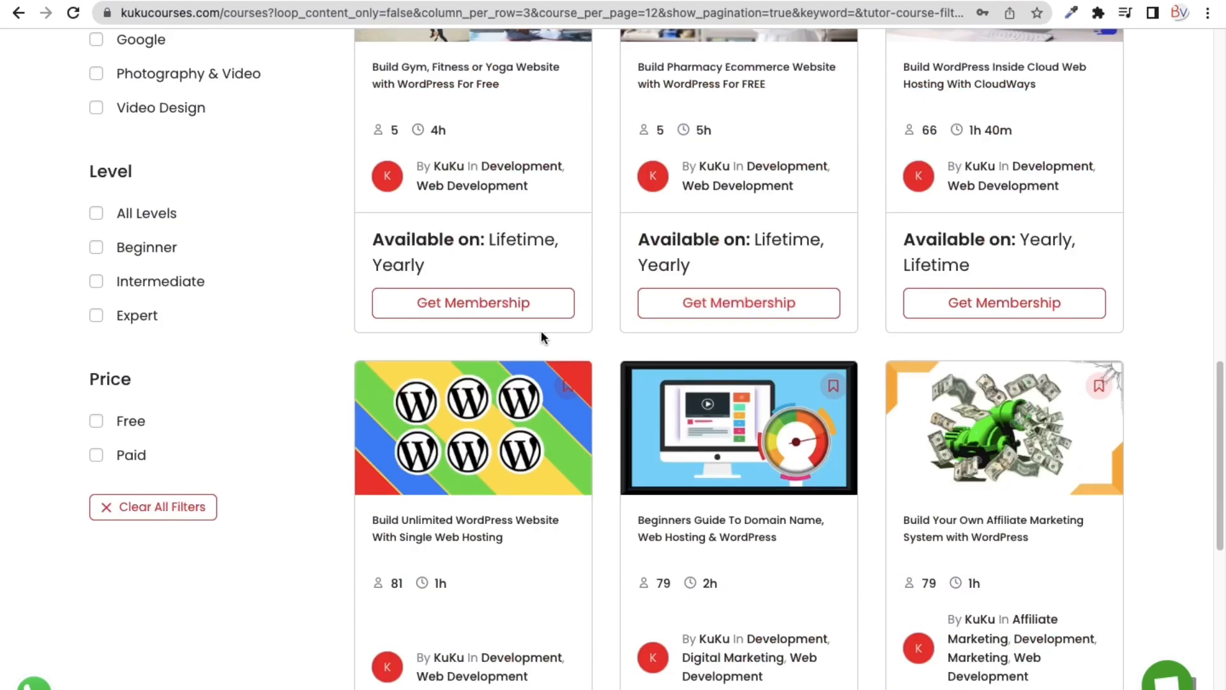
scroll(539, 328, "up", 9)
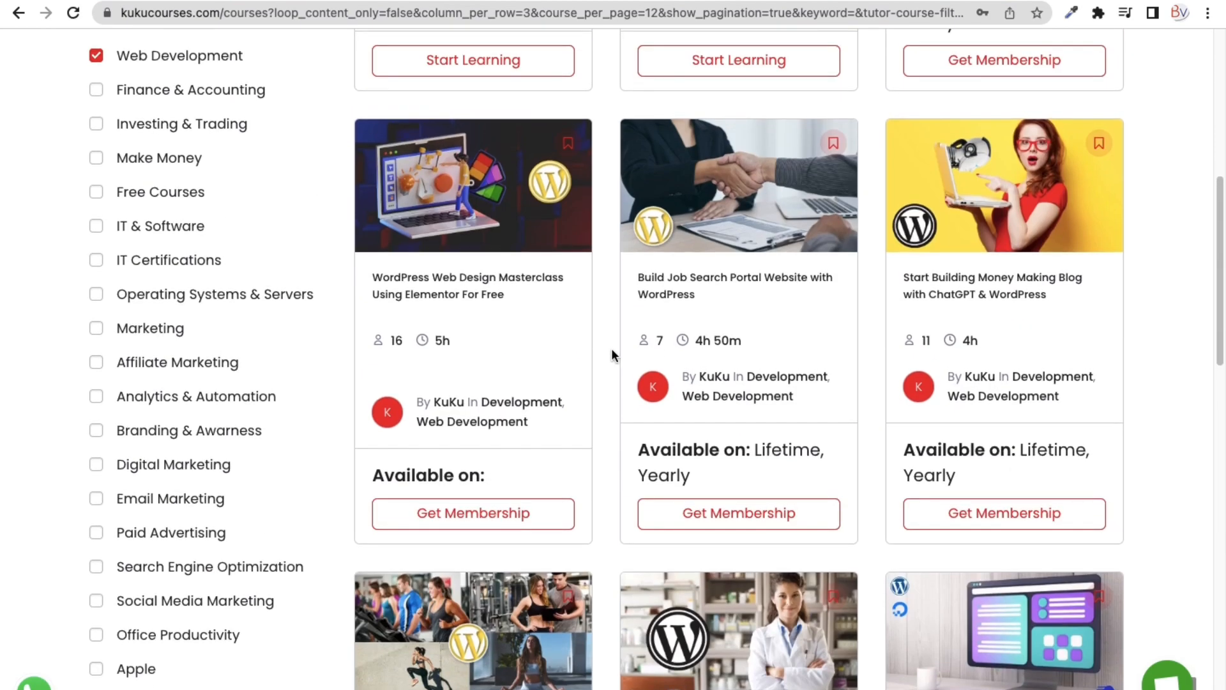
scroll(610, 349, "up", 1)
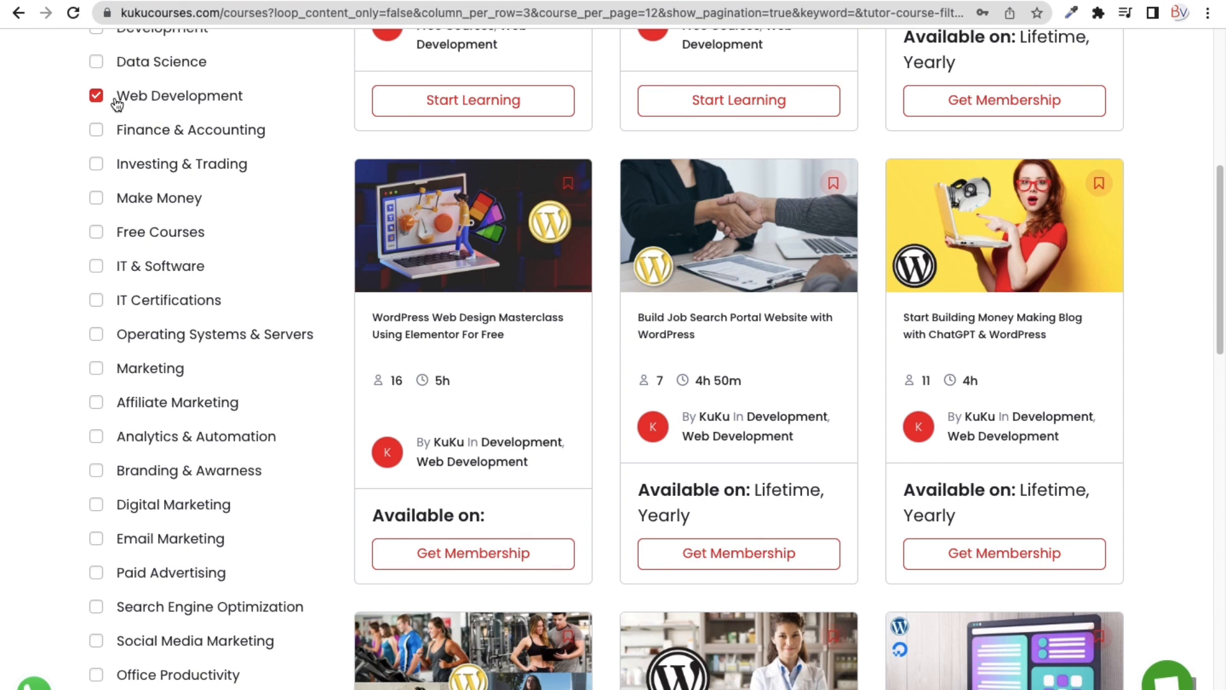
scroll(130, 310, "up", 1)
scroll(130, 309, "up", 1)
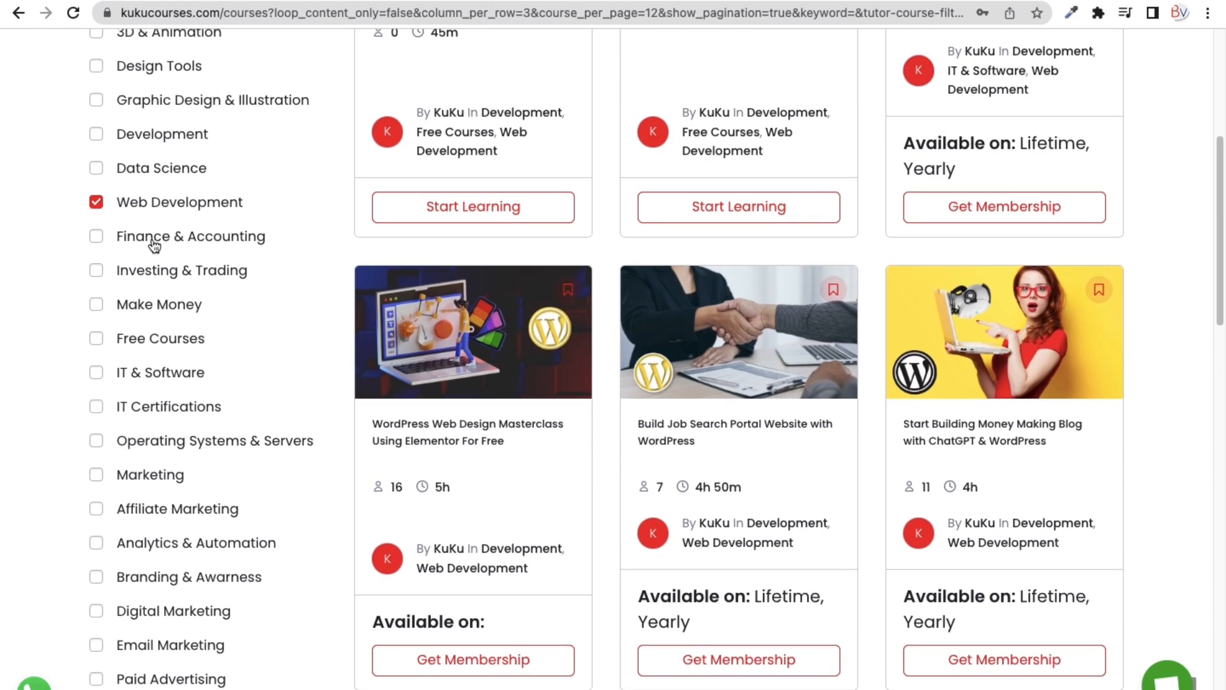
scroll(562, 392, "down", 10)
scroll(672, 417, "down", 1)
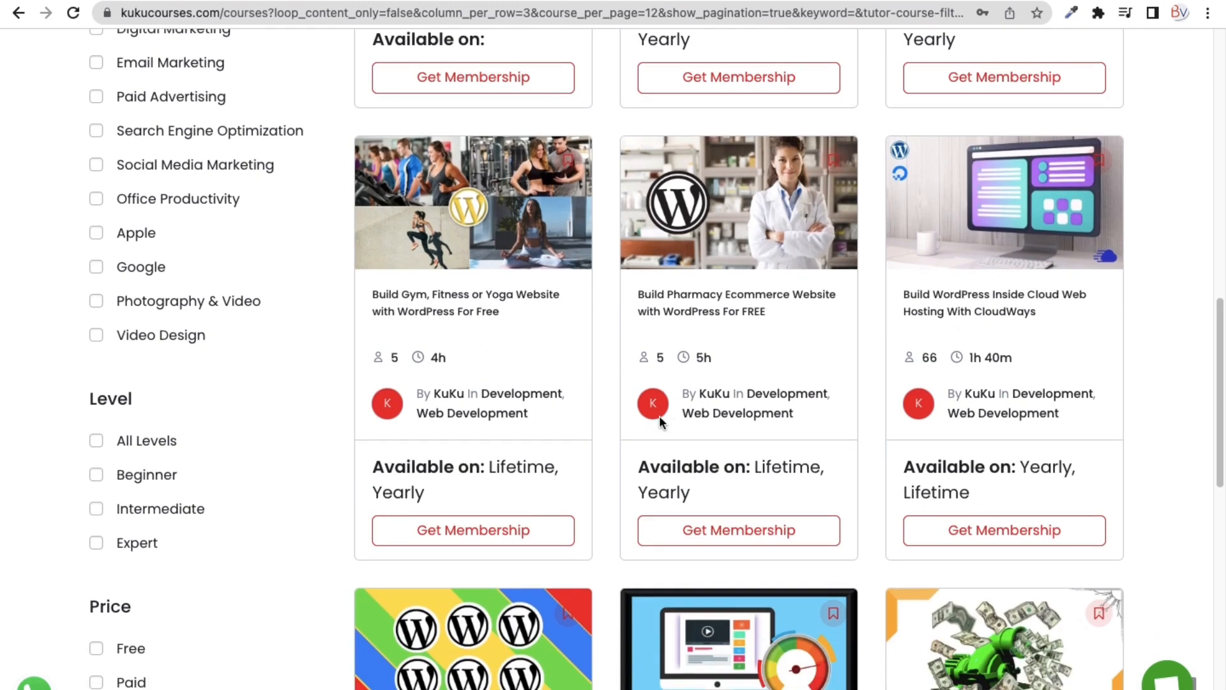
scroll(511, 294, "down", 1)
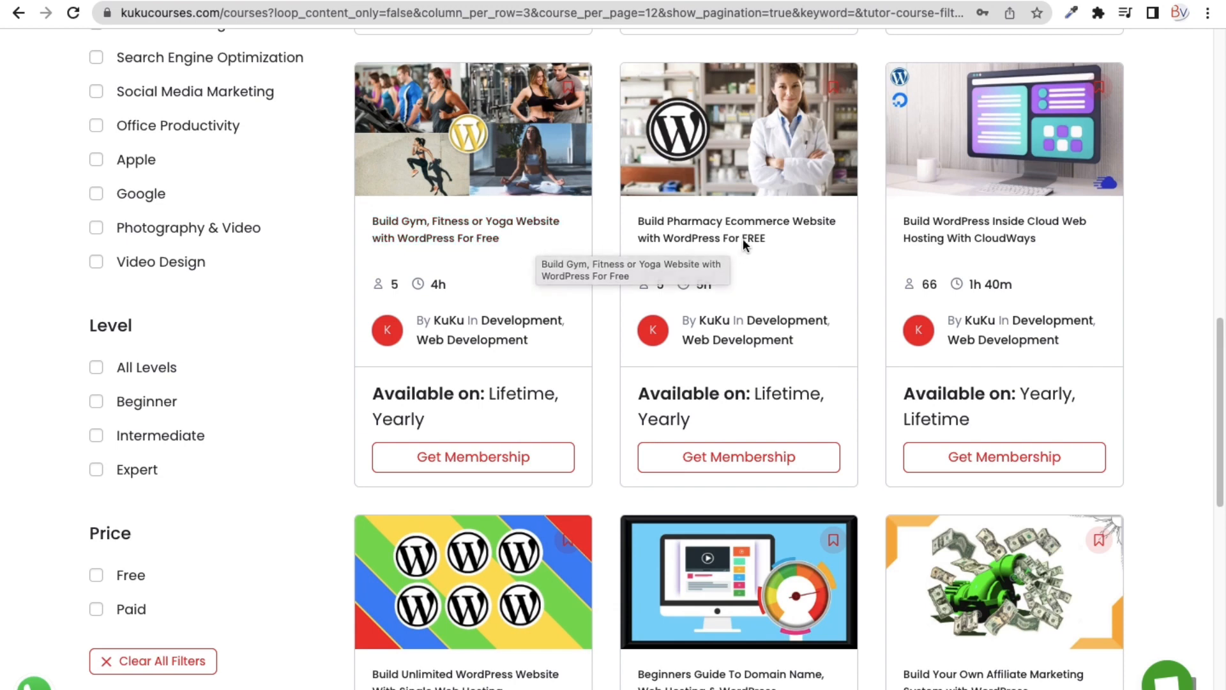
scroll(903, 347, "down", 4)
scroll(637, 266, "down", 10)
scroll(637, 266, "up", 11)
scroll(979, 547, "down", 5)
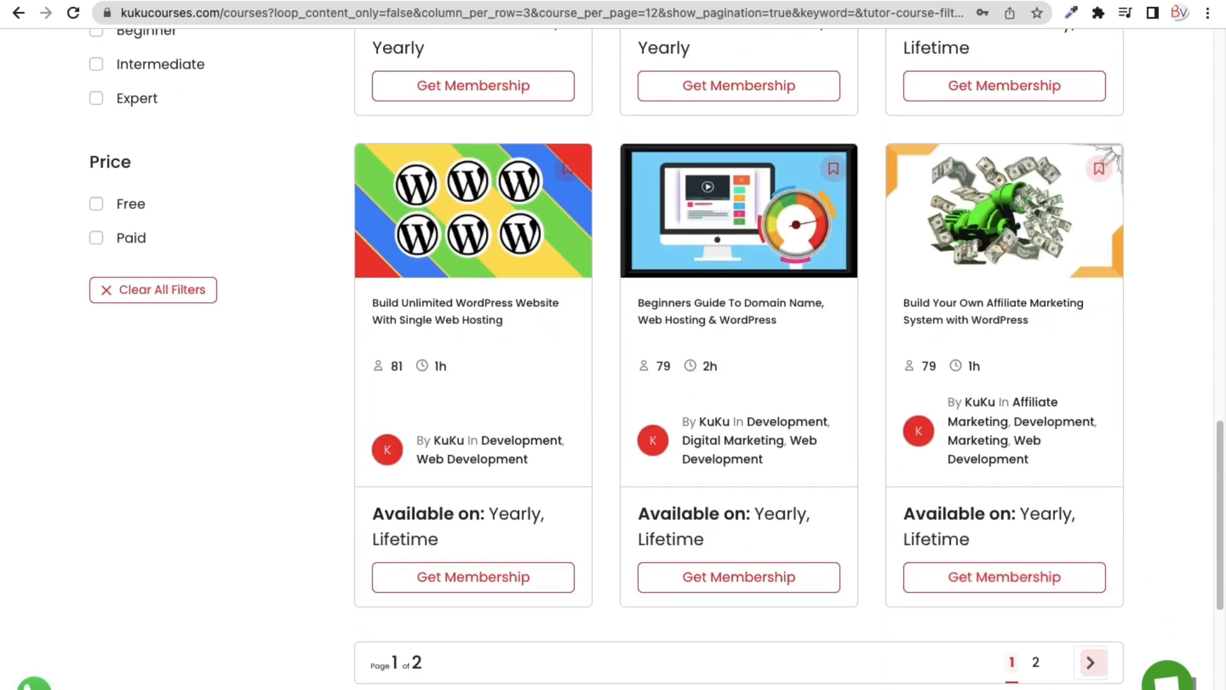
scroll(225, 389, "up", 8)
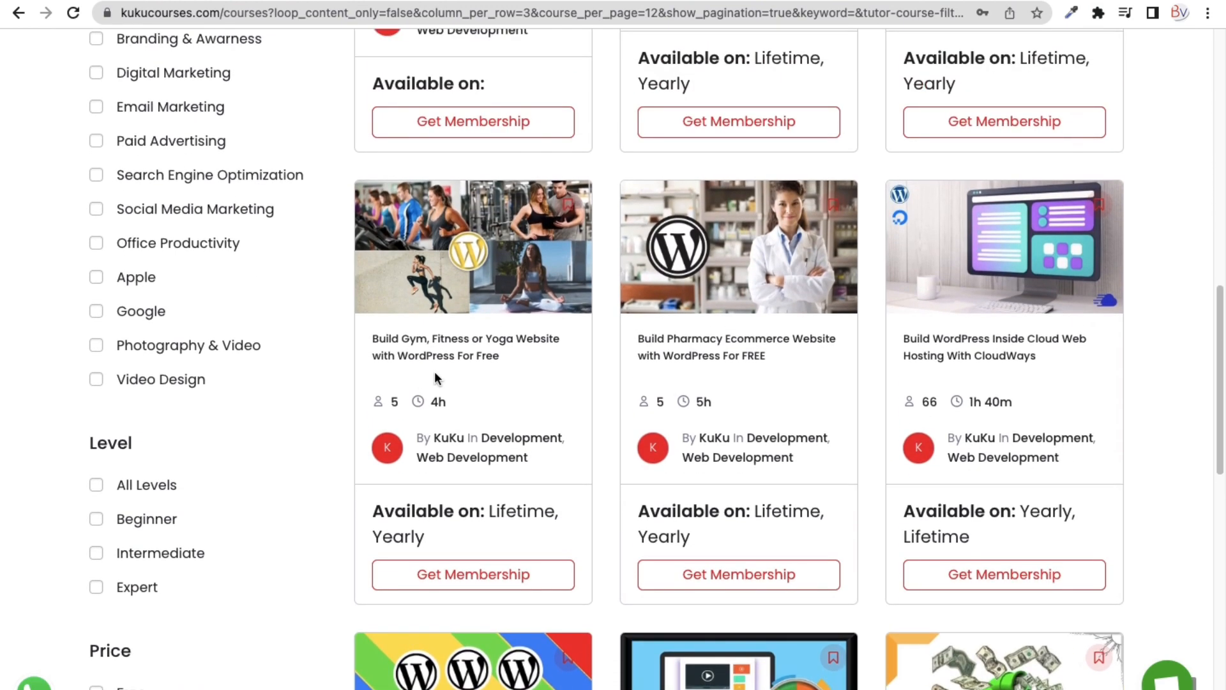
scroll(409, 383, "up", 14)
scroll(213, 455, "down", 3)
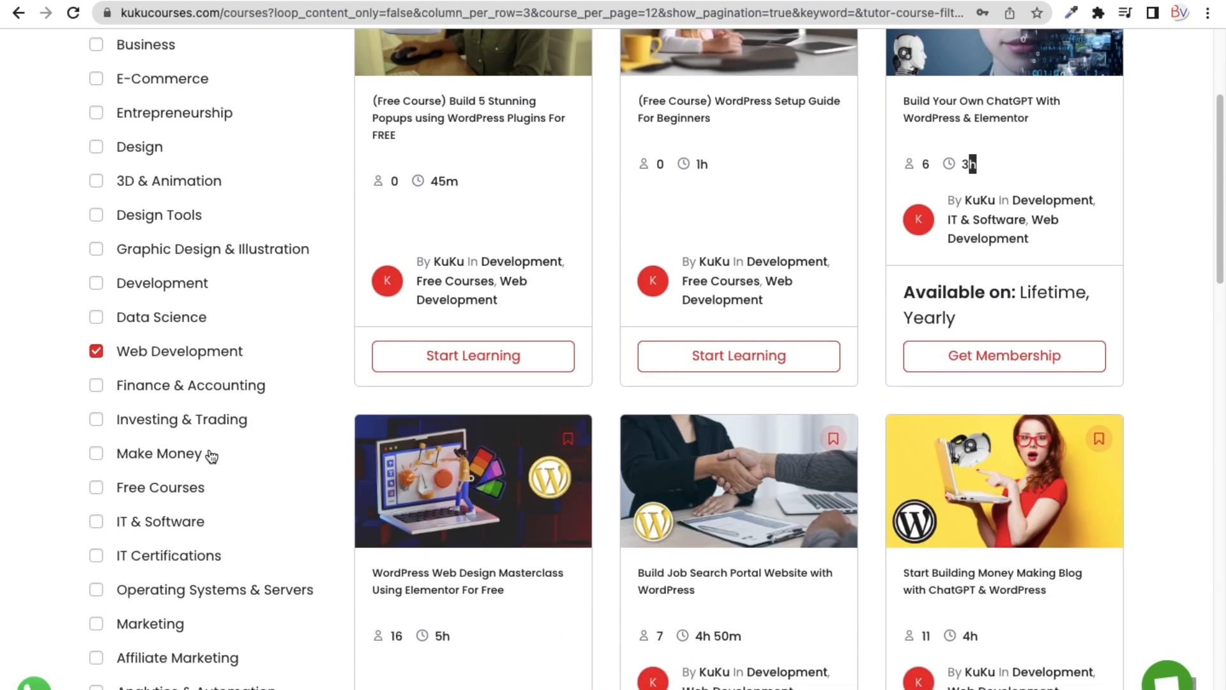
Step: Remove the Web Development category filter and look through the first page of all courses down to the site footer
left_click(96, 351)
scroll(472, 408, "down", 3)
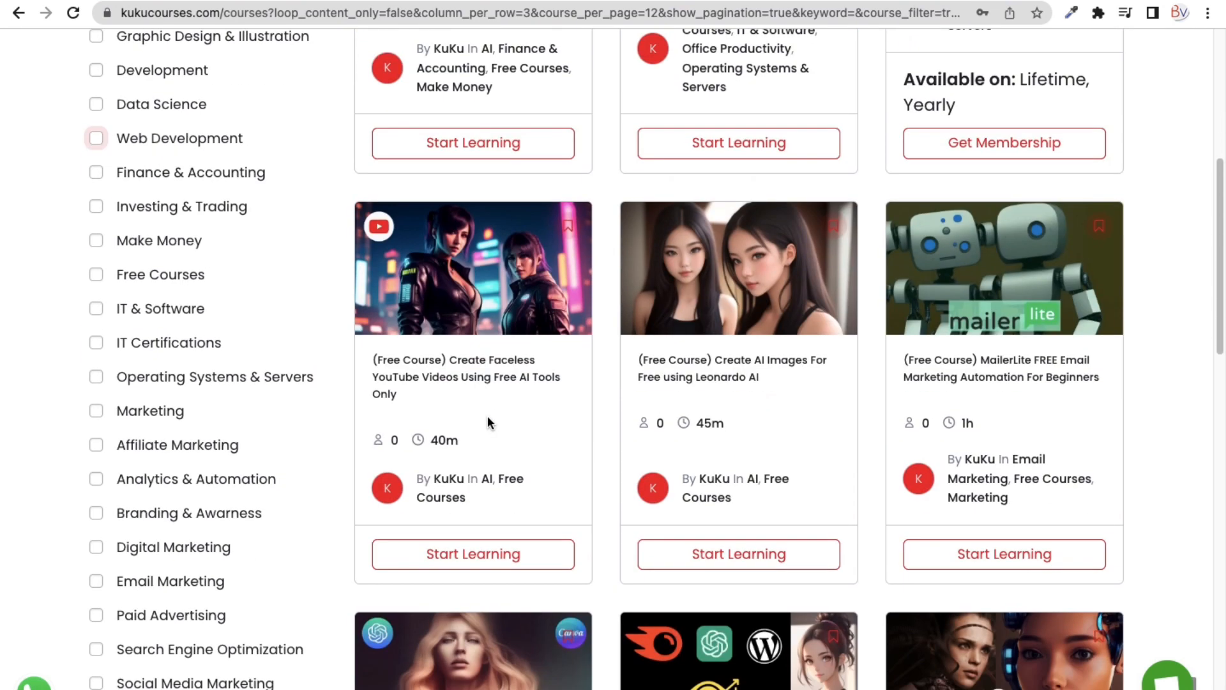
scroll(487, 422, "down", 1)
scroll(634, 320, "down", 5)
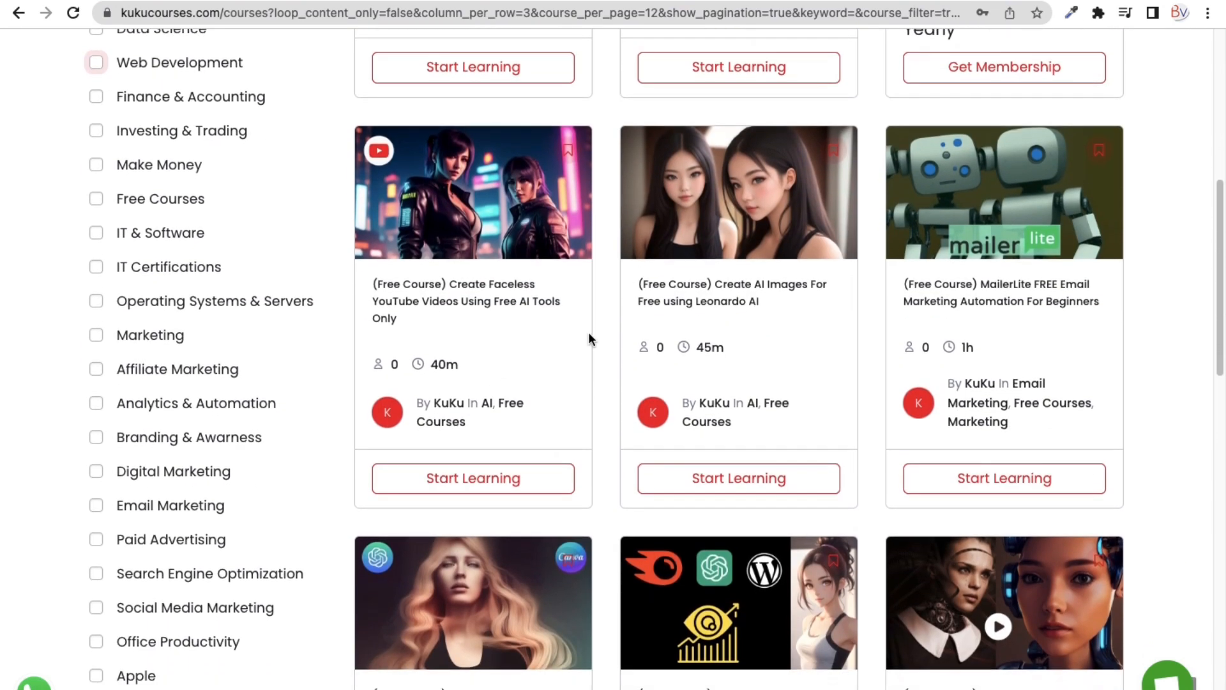
scroll(635, 322, "down", 4)
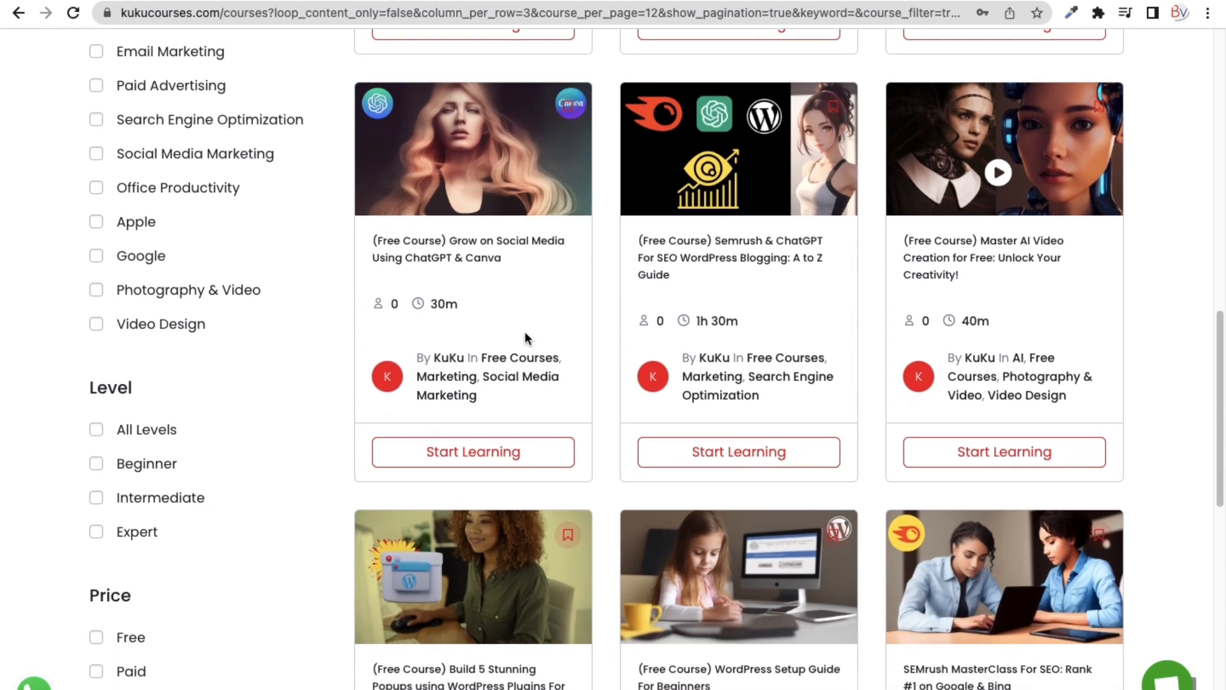
scroll(696, 303, "down", 6)
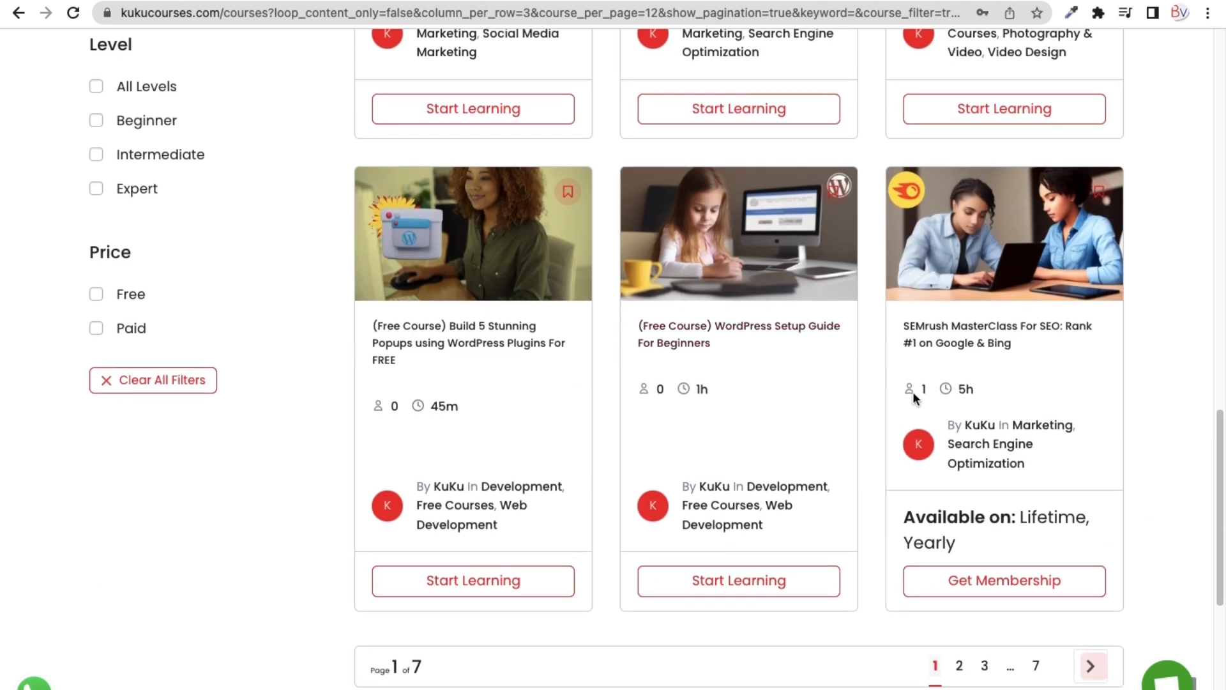
scroll(607, 365, "down", 5)
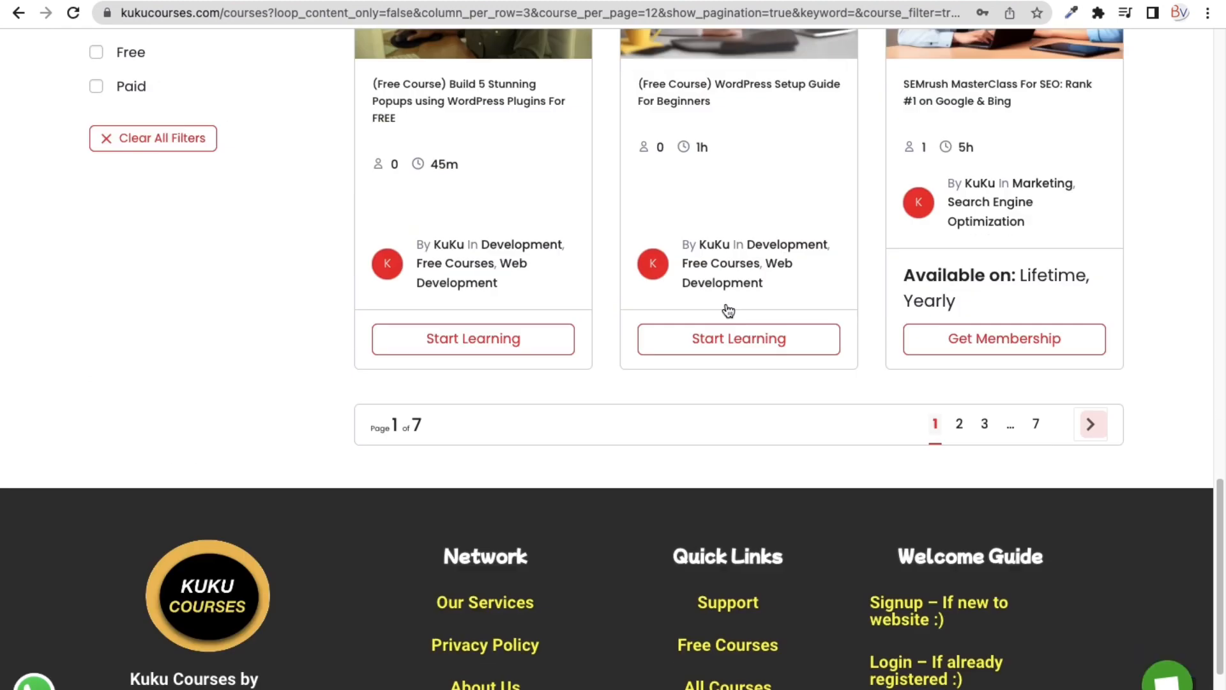
scroll(658, 227, "down", 2)
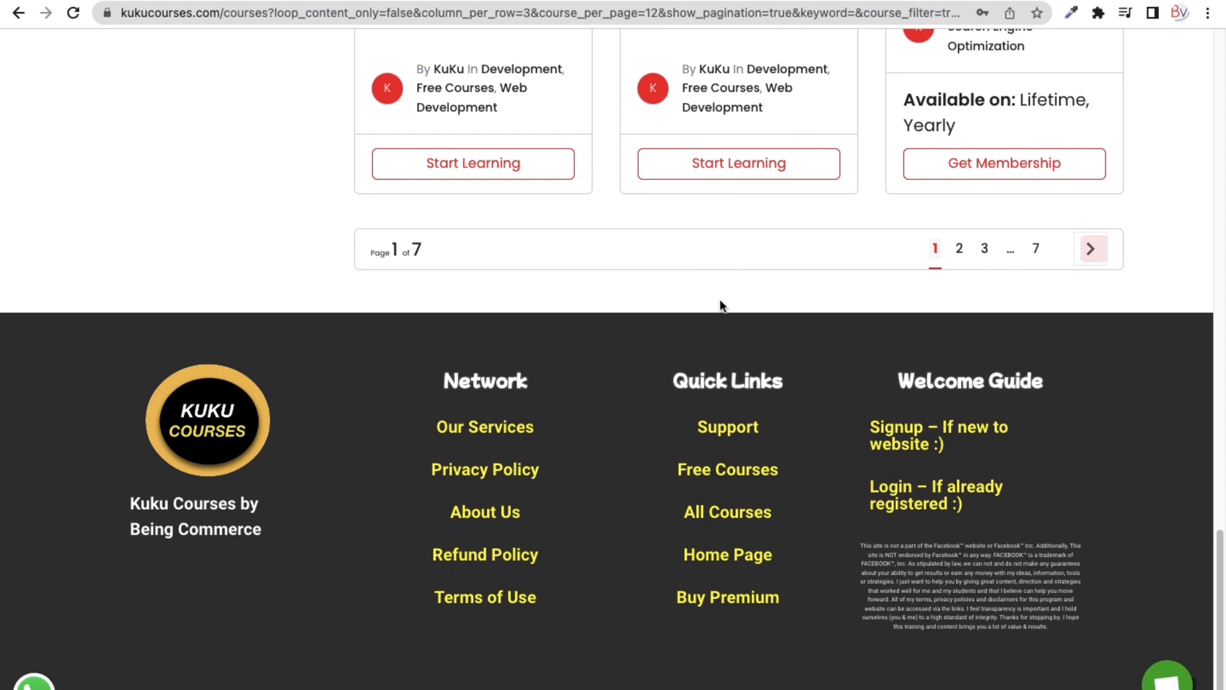
Step: View the Free Courses category from the footer's quick links, and return to the full course catalogue
left_click(707, 477)
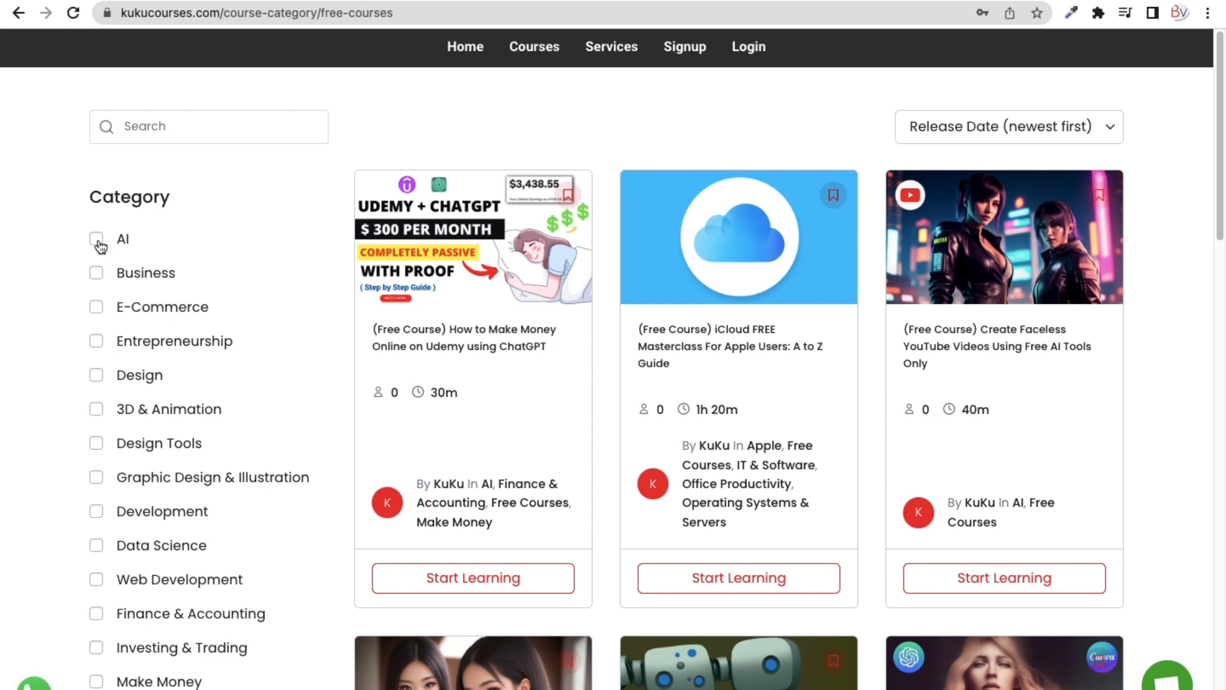
scroll(266, 386, "down", 1)
left_click(546, 43)
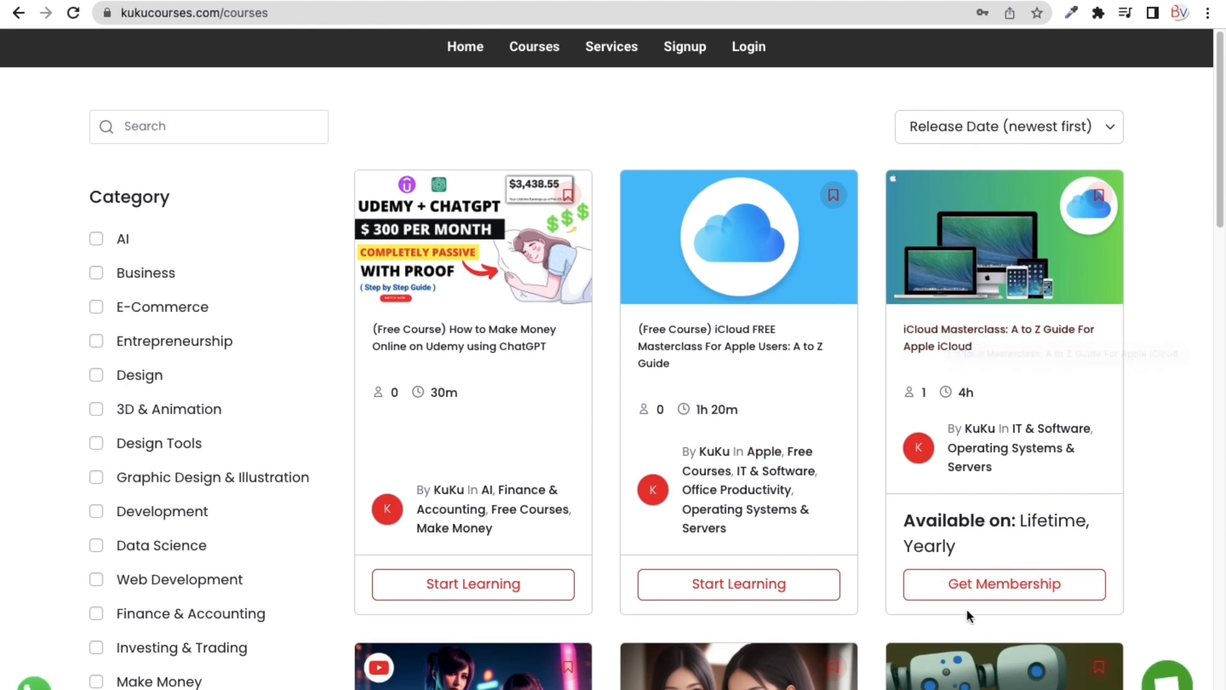
Step: Open the Signup page and review the registration fields and the Lifetime and Yearly membership levels
left_click(687, 48)
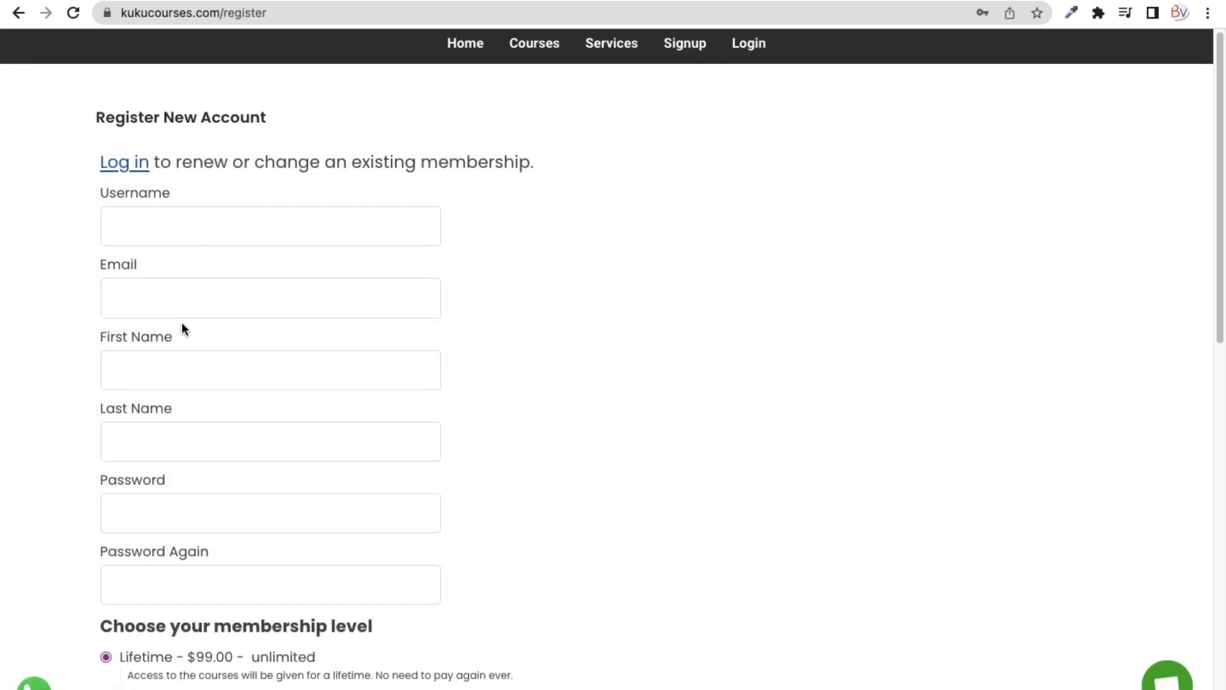
scroll(191, 338, "down", 1)
scroll(249, 443, "down", 1)
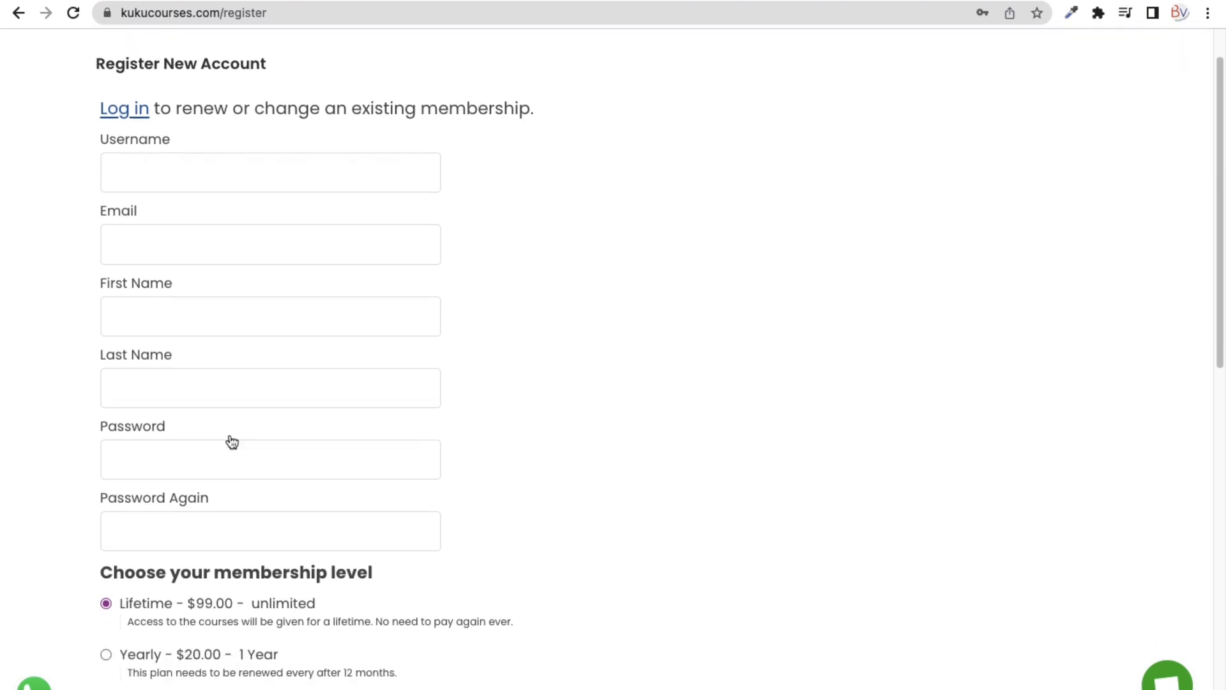
scroll(623, 394, "down", 5)
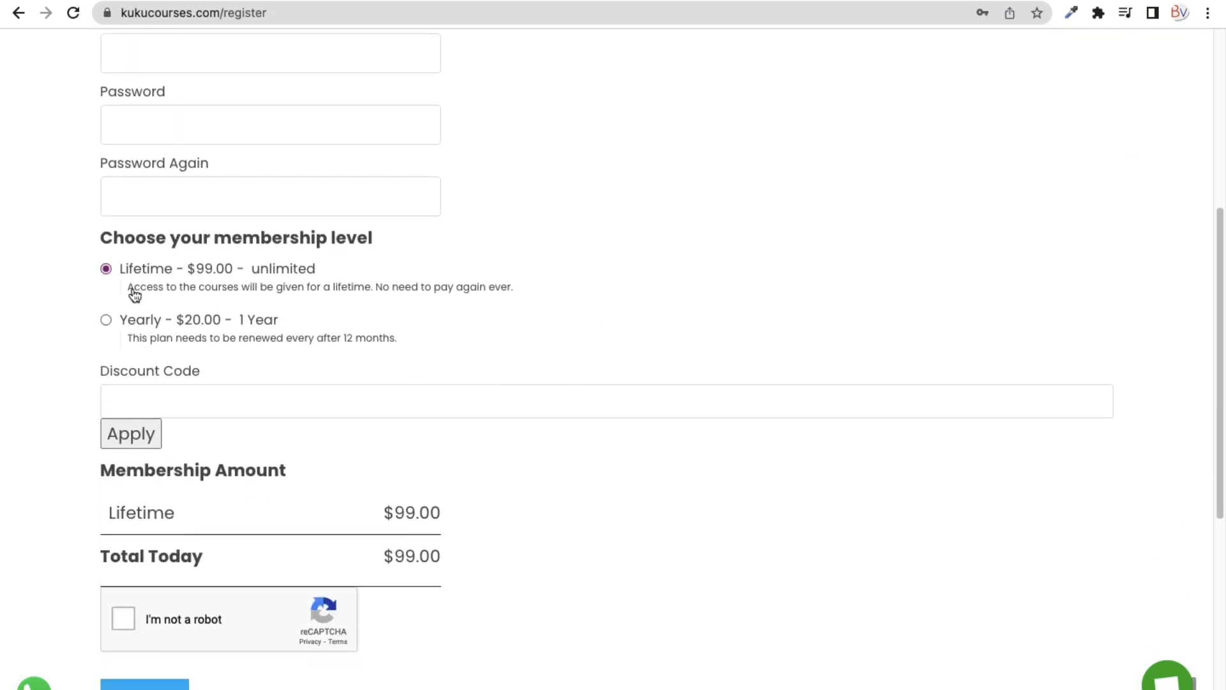
scroll(187, 297, "down", 1)
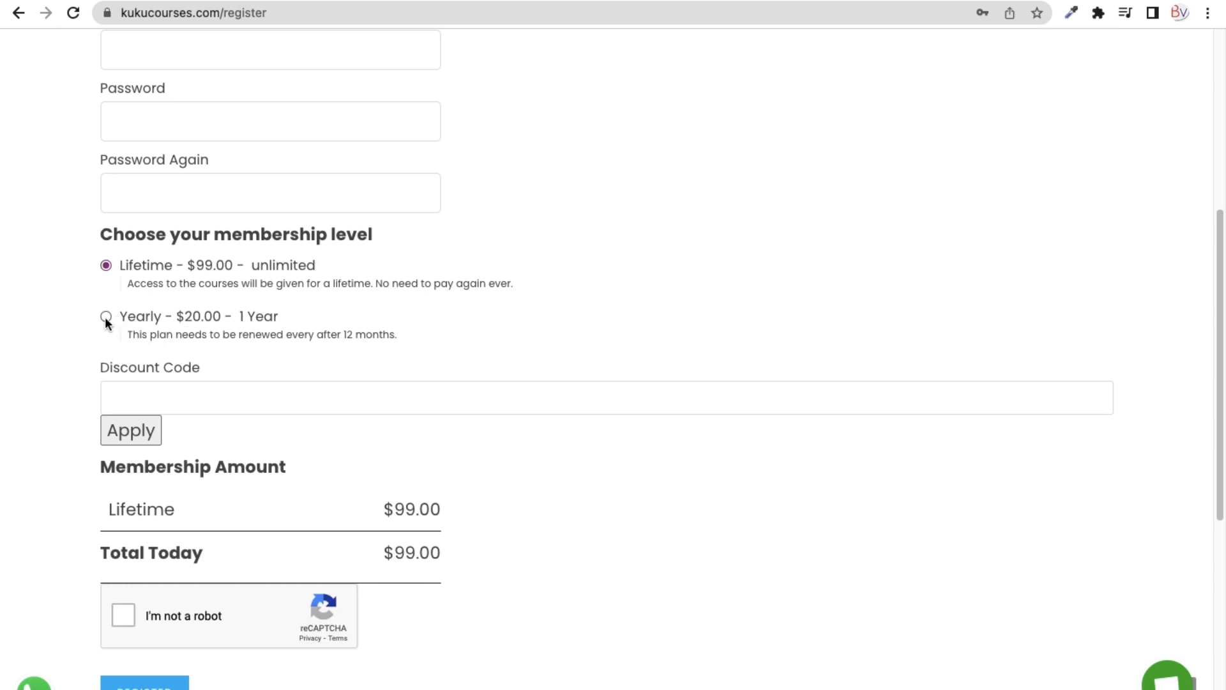
Step: Apply the discount code 50discount to the Lifetime membership and check the total due today
left_click(151, 396)
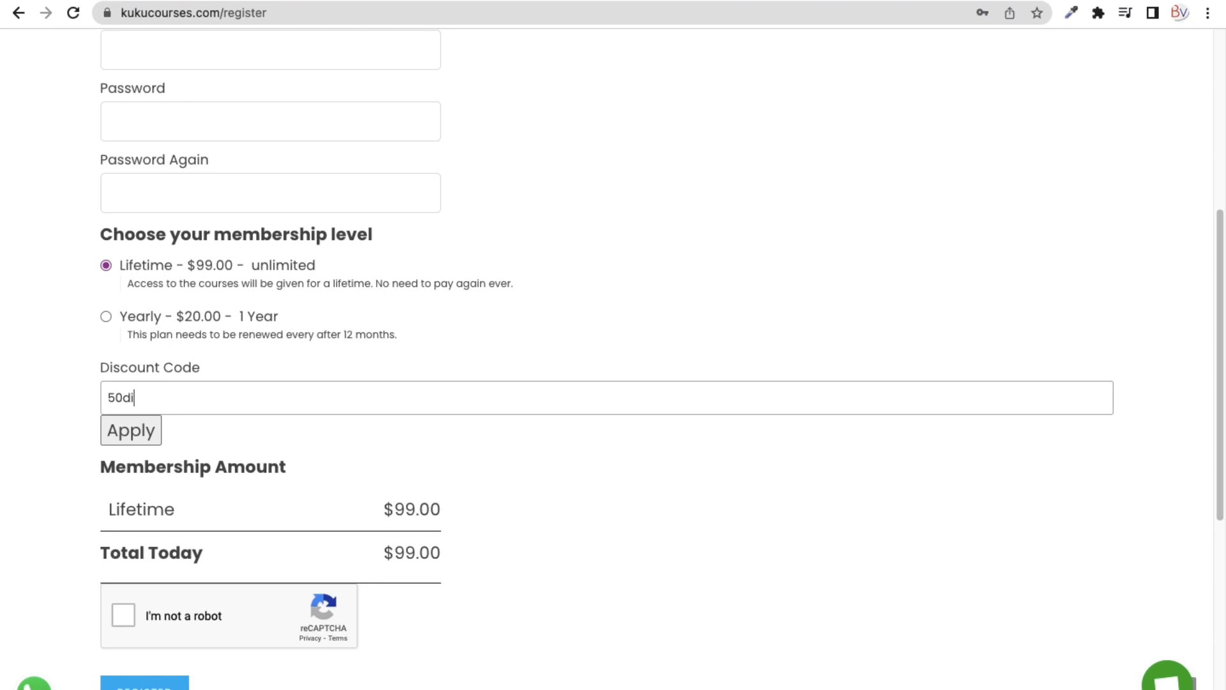
left_click(142, 429)
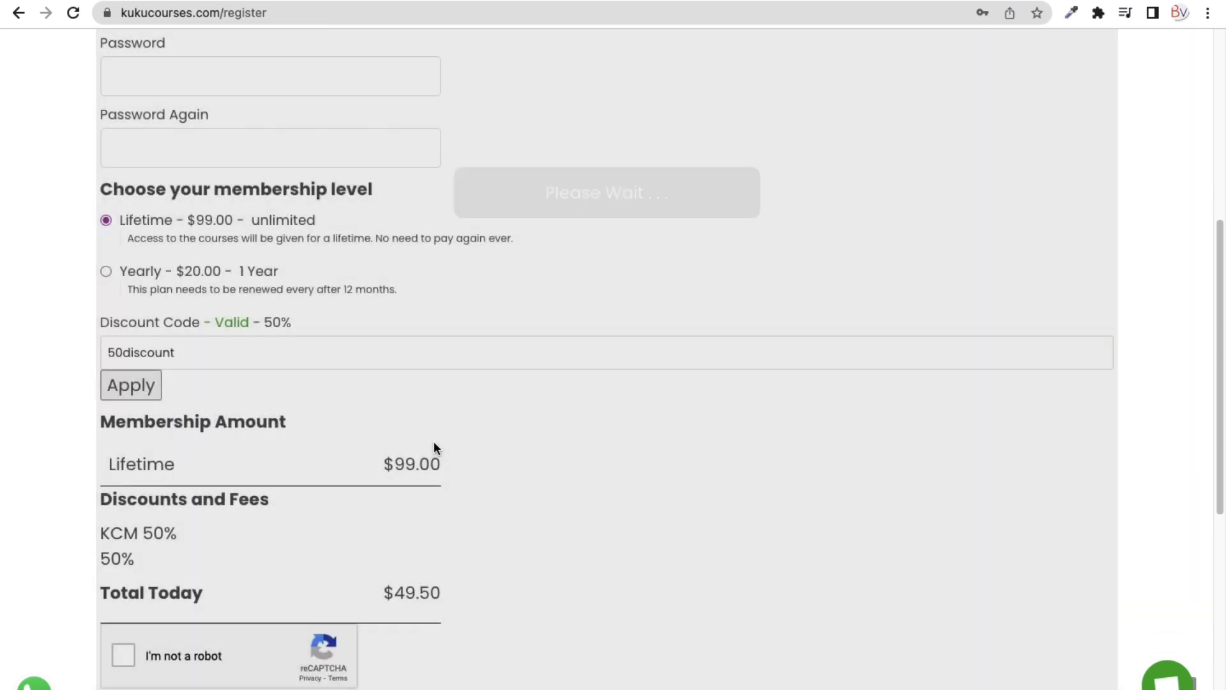
scroll(481, 509, "down", 4)
left_click_drag(406, 403, 415, 402)
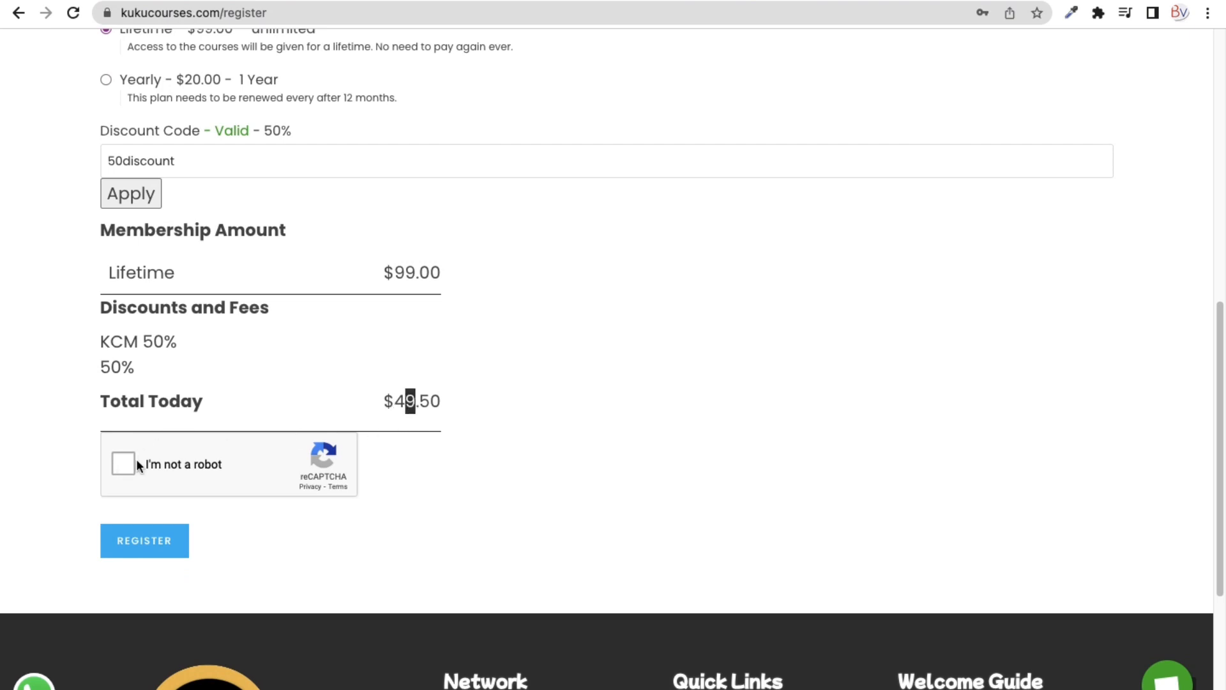
Step: Leave the registration form for the course catalogue and look over its free course cards
scroll(426, 535, "up", 10)
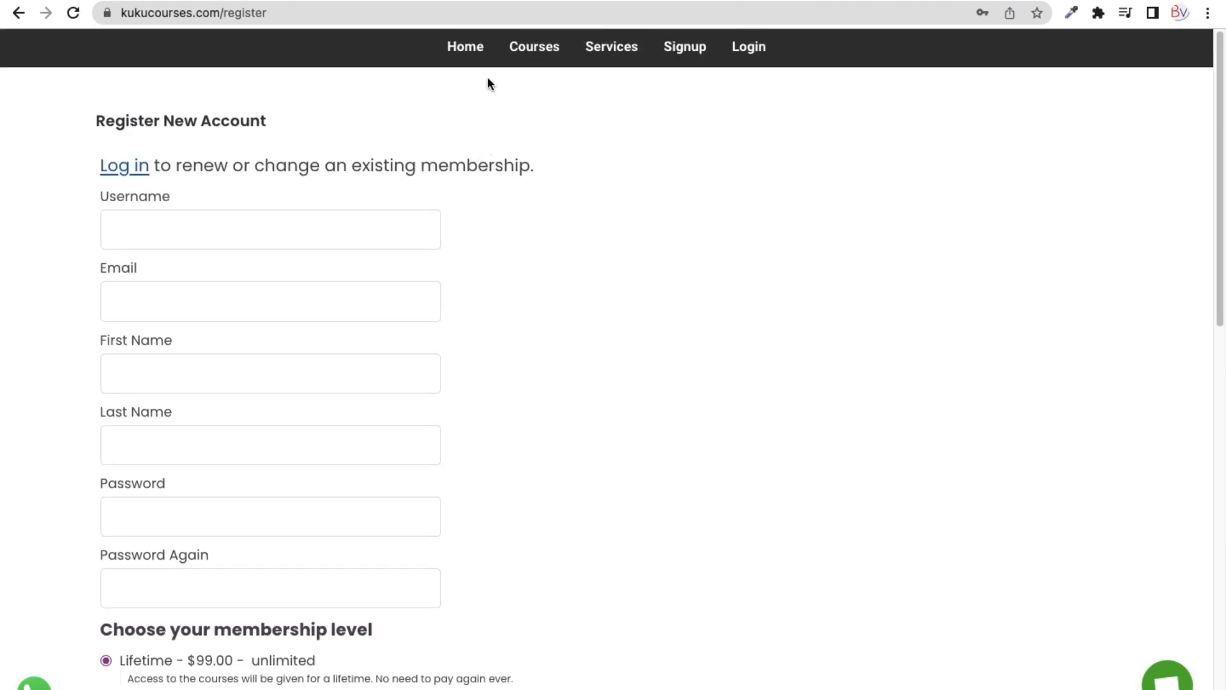
left_click(549, 59)
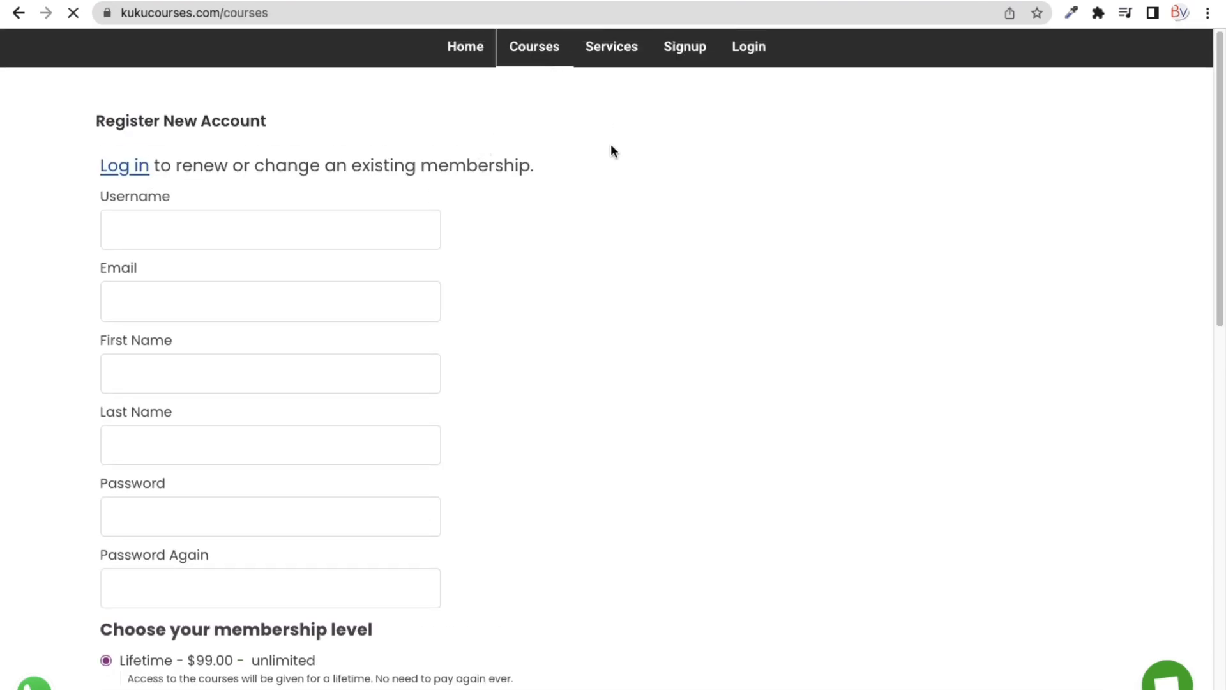
scroll(780, 444, "down", 8)
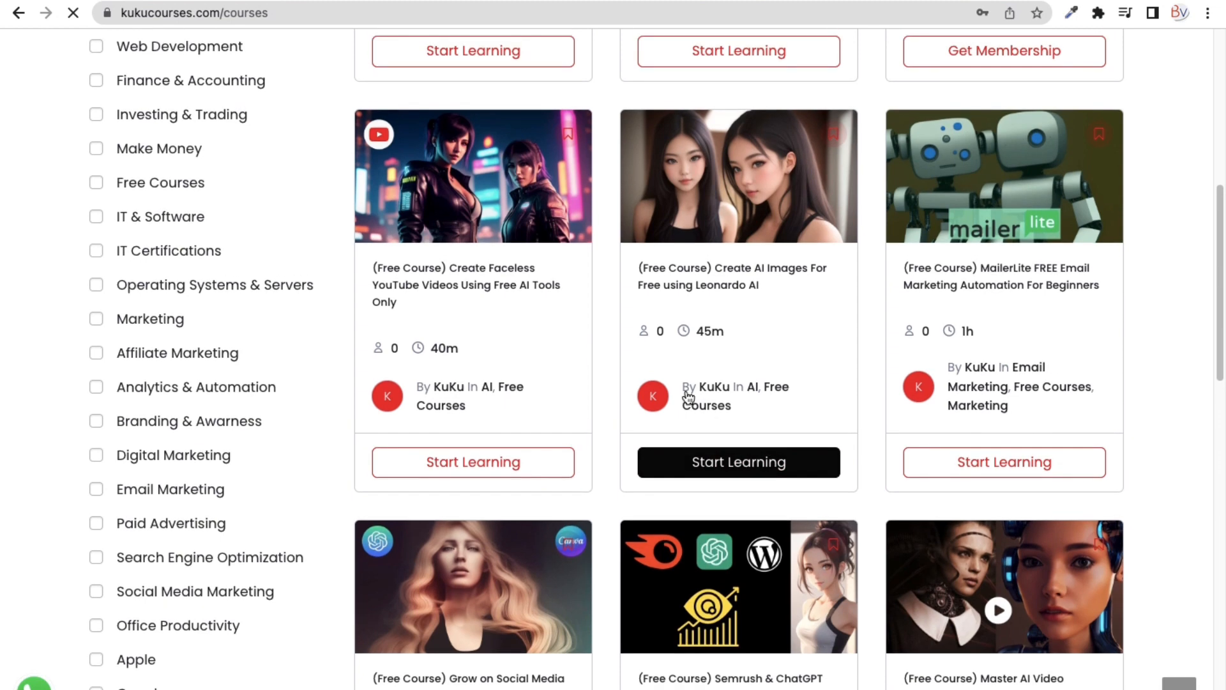
Step: Open the site's home page and view the introductory offer, promotional video and bonus packages
scroll(694, 405, "up", 8)
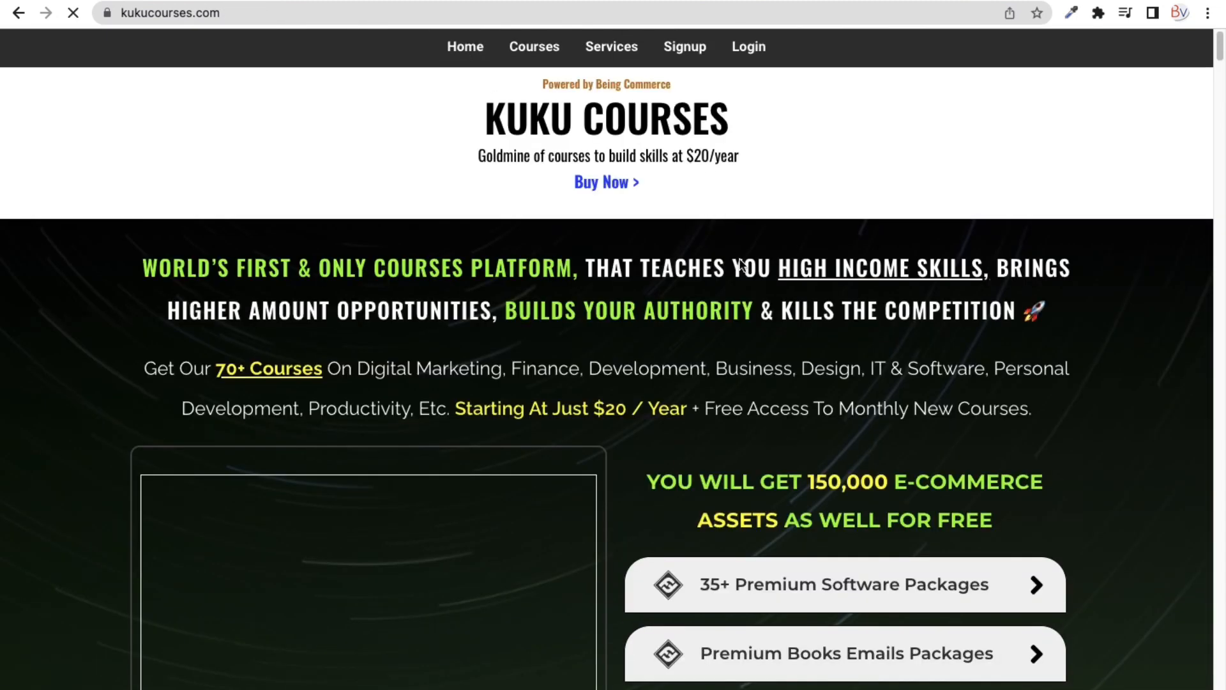
scroll(756, 294, "down", 2)
scroll(760, 297, "down", 2)
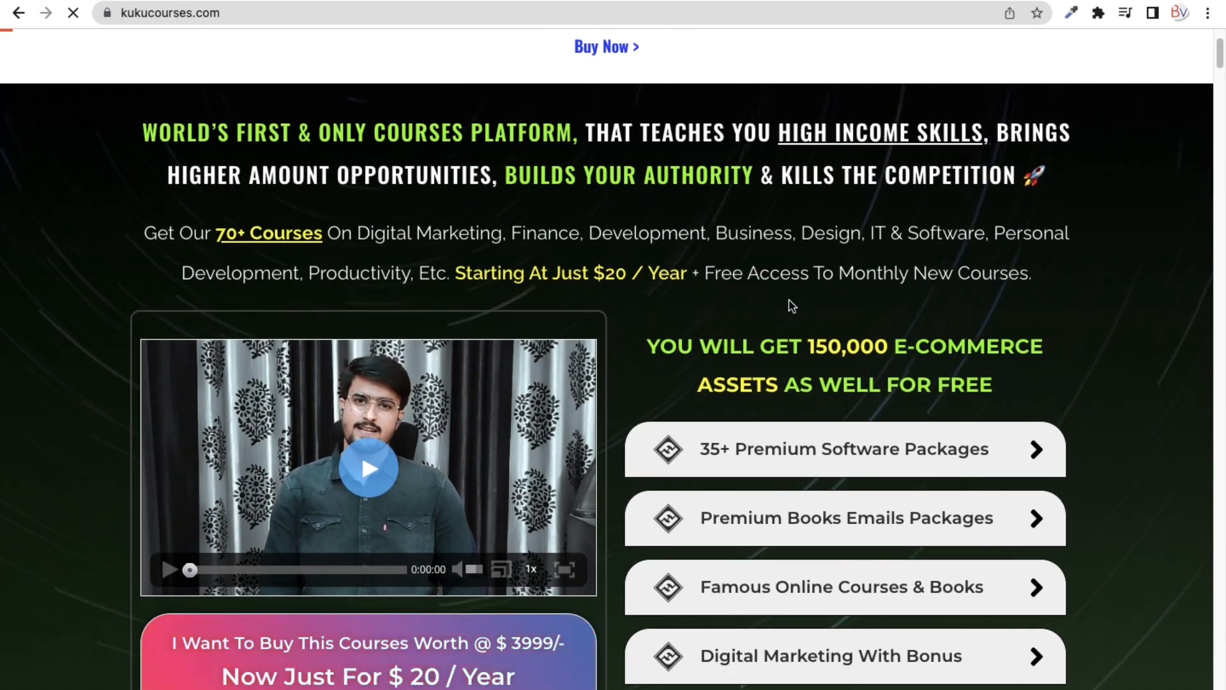
Step: Expand the 35+ Premium Software Packages bonus and read through its full list of included software
left_click_drag(807, 350, 896, 357)
scroll(896, 358, "down", 5)
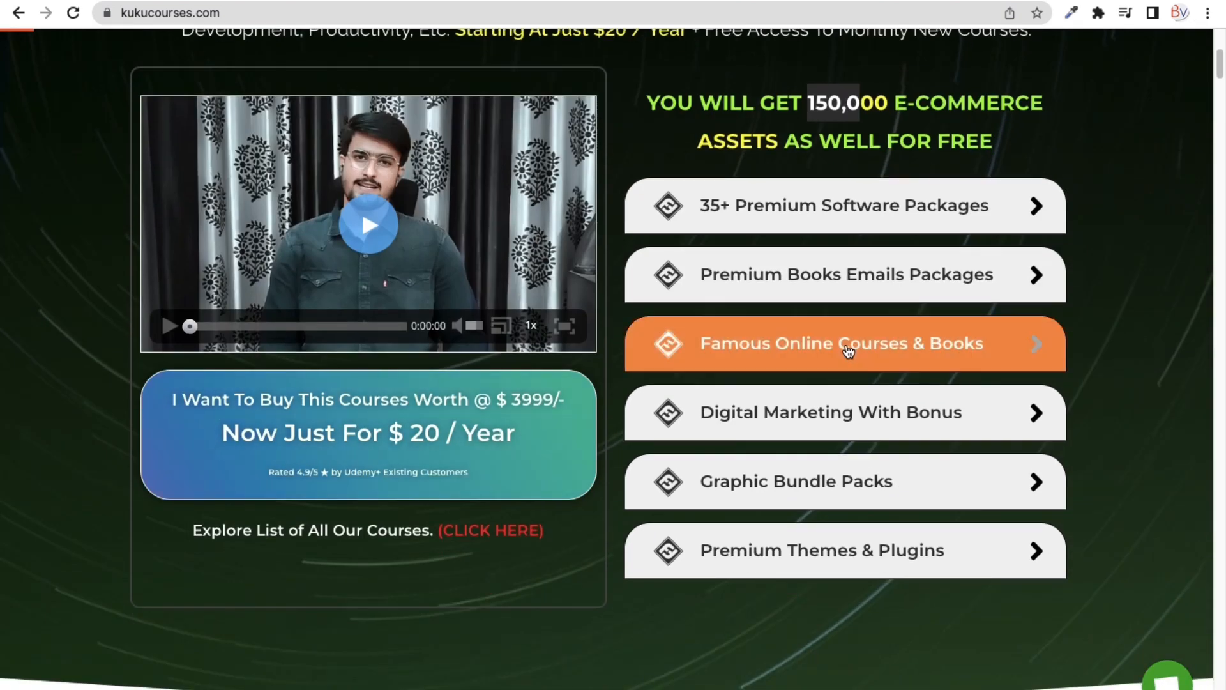
left_click(890, 207)
scroll(728, 386, "down", 1)
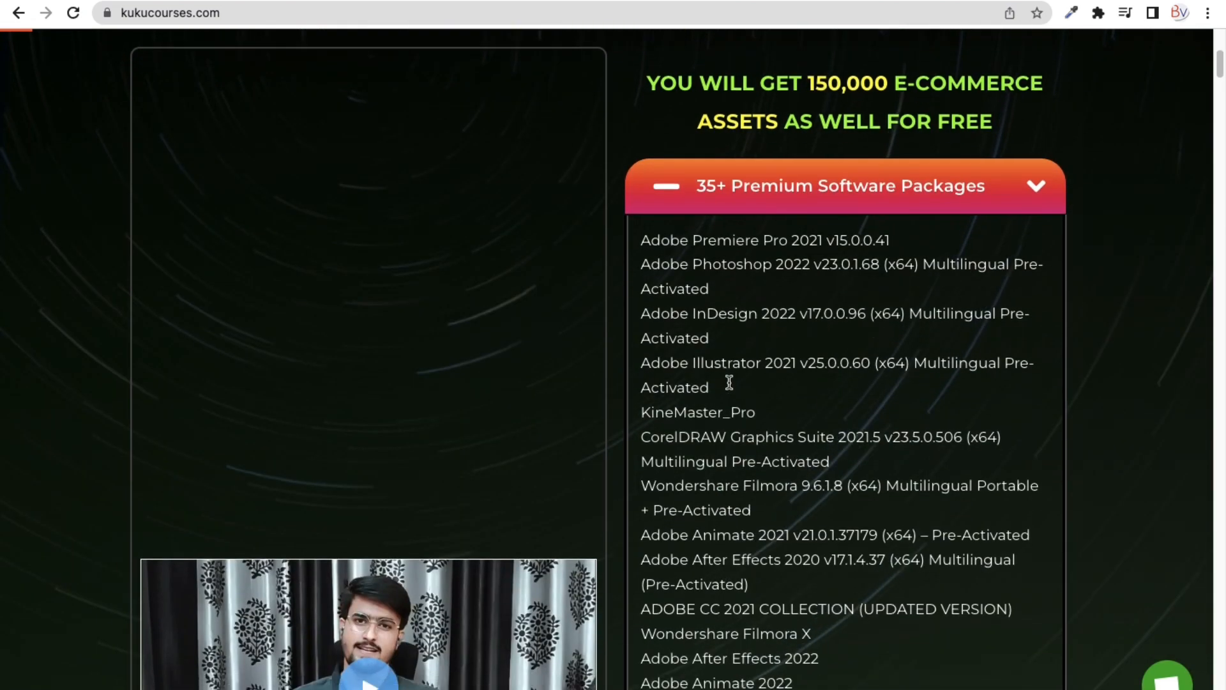
scroll(769, 473, "down", 4)
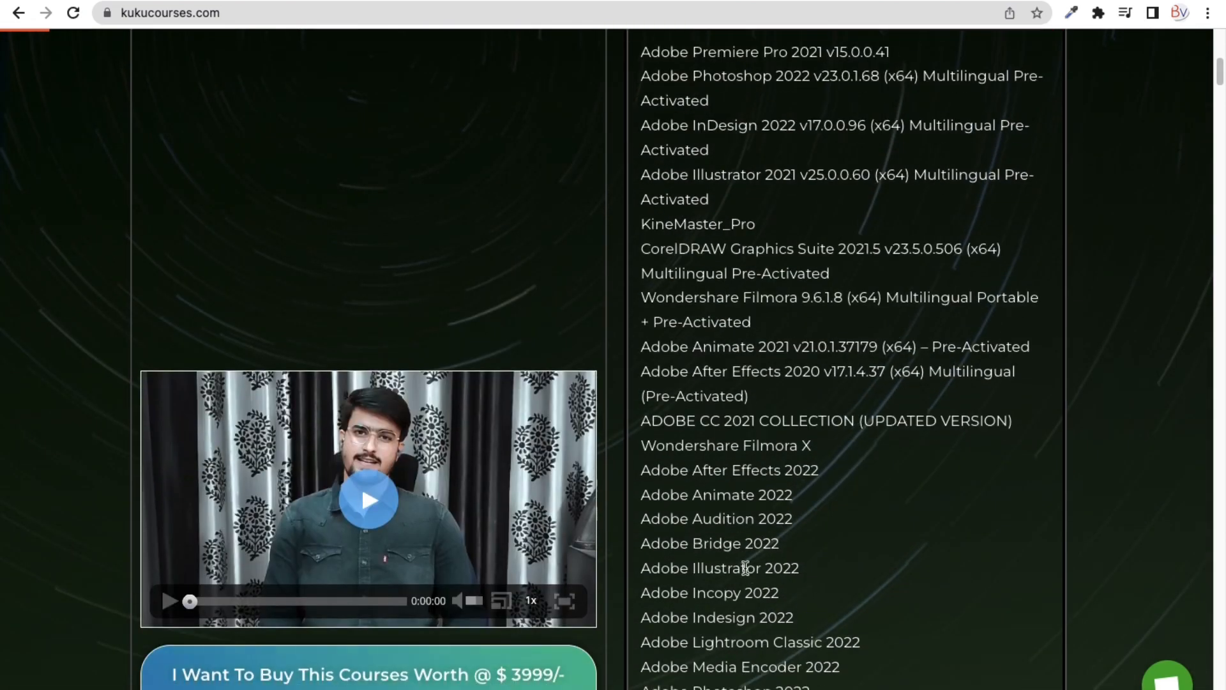
scroll(704, 514, "up", 1)
scroll(777, 516, "down", 3)
scroll(778, 511, "down", 7)
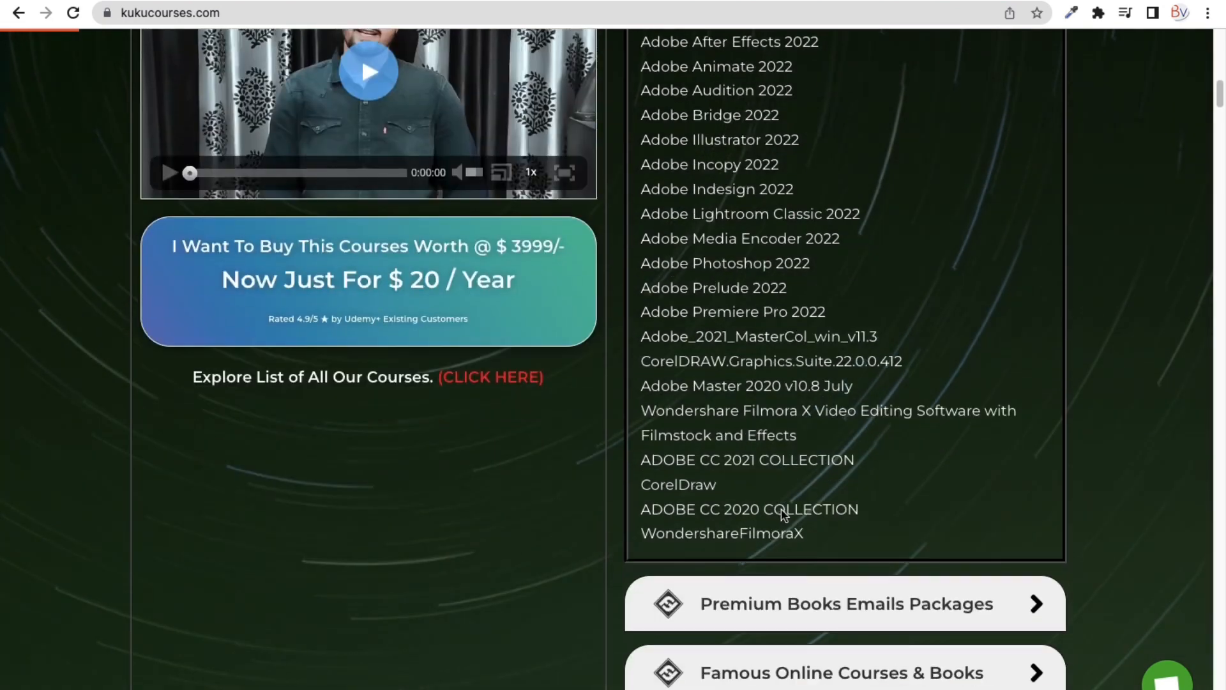
scroll(768, 469, "down", 1)
scroll(768, 471, "down", 4)
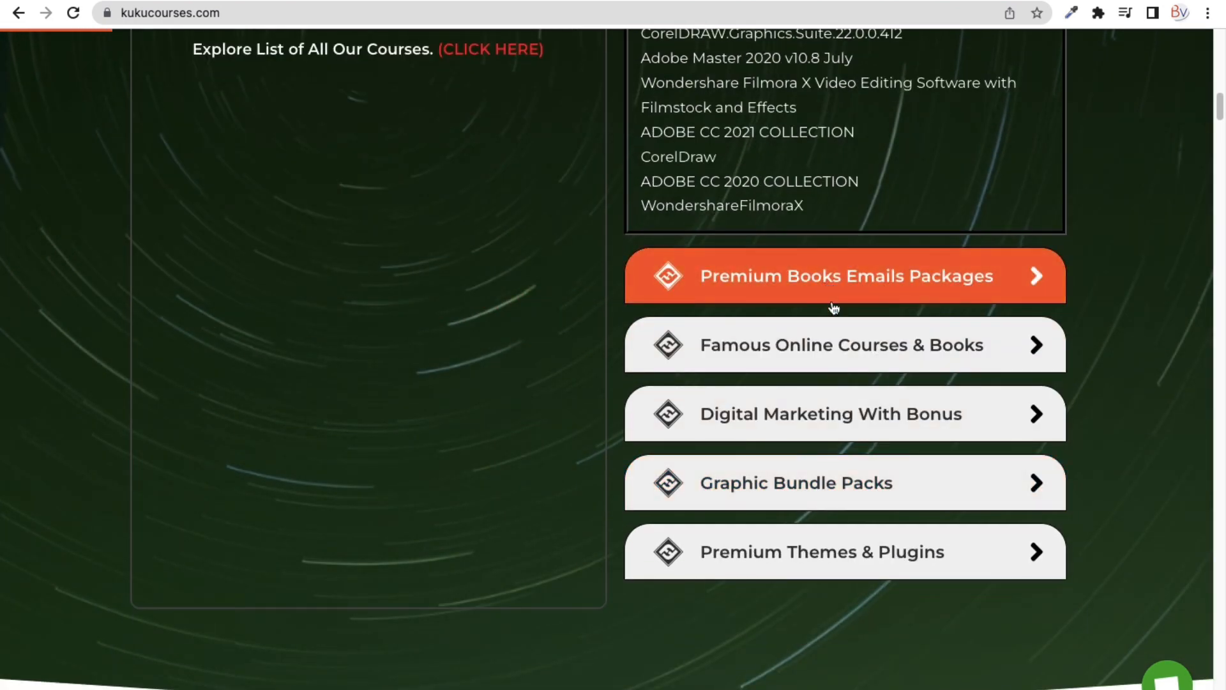
Step: Expand the Premium Books Emails Packages bonus and read its ebook and email marketing topics
scroll(834, 285, "down", 10)
scroll(846, 289, "up", 1)
scroll(846, 288, "up", 13)
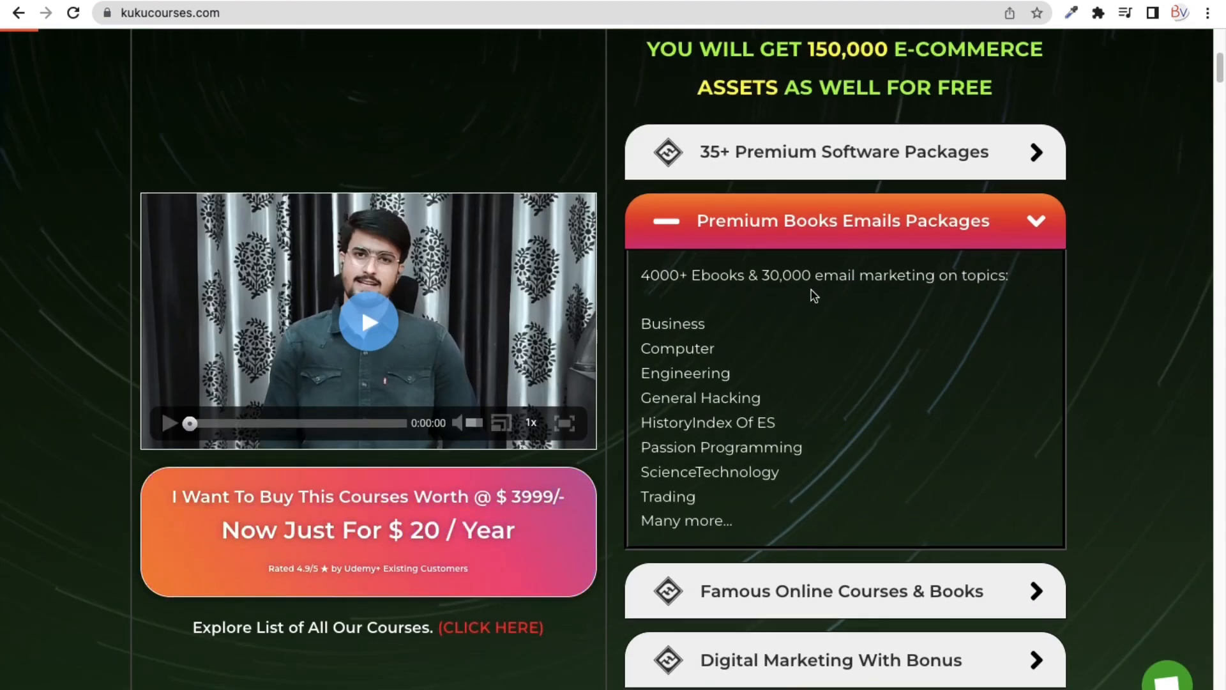
scroll(814, 293, "down", 3)
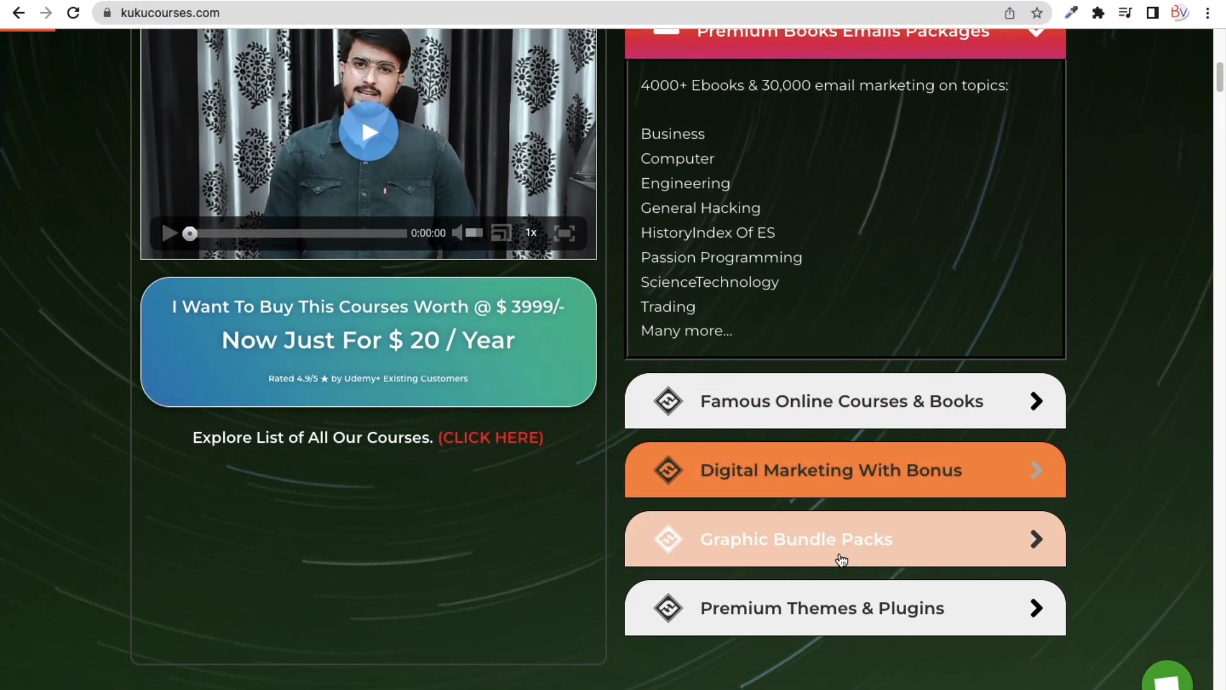
Step: Expand the Graphic Bundle Packs and Digital Marketing With Bonus packages and view their contents
left_click(841, 560)
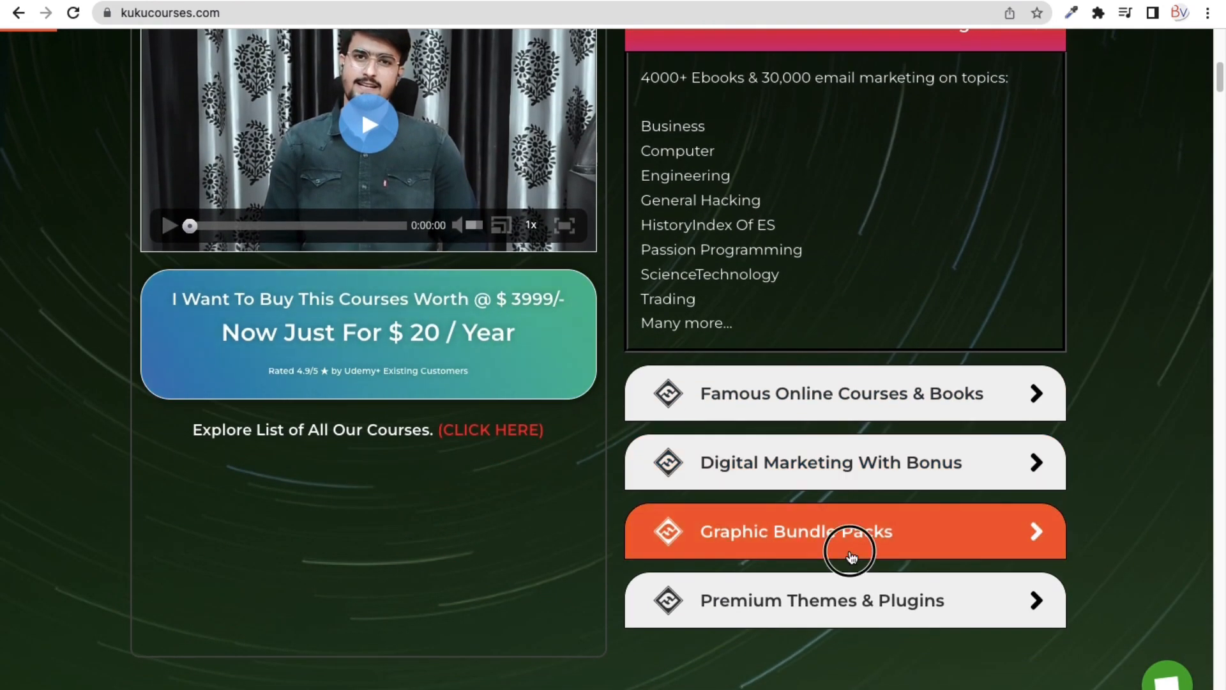
left_click(784, 134)
scroll(769, 260, "down", 2)
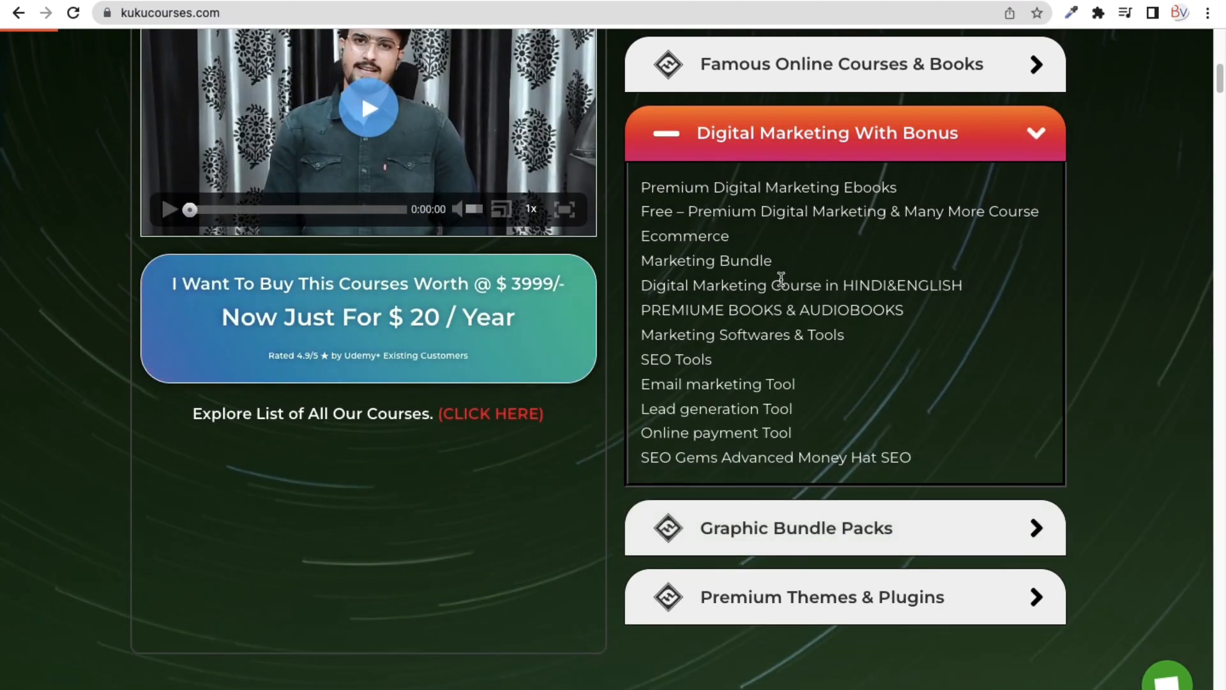
scroll(734, 383, "up", 1)
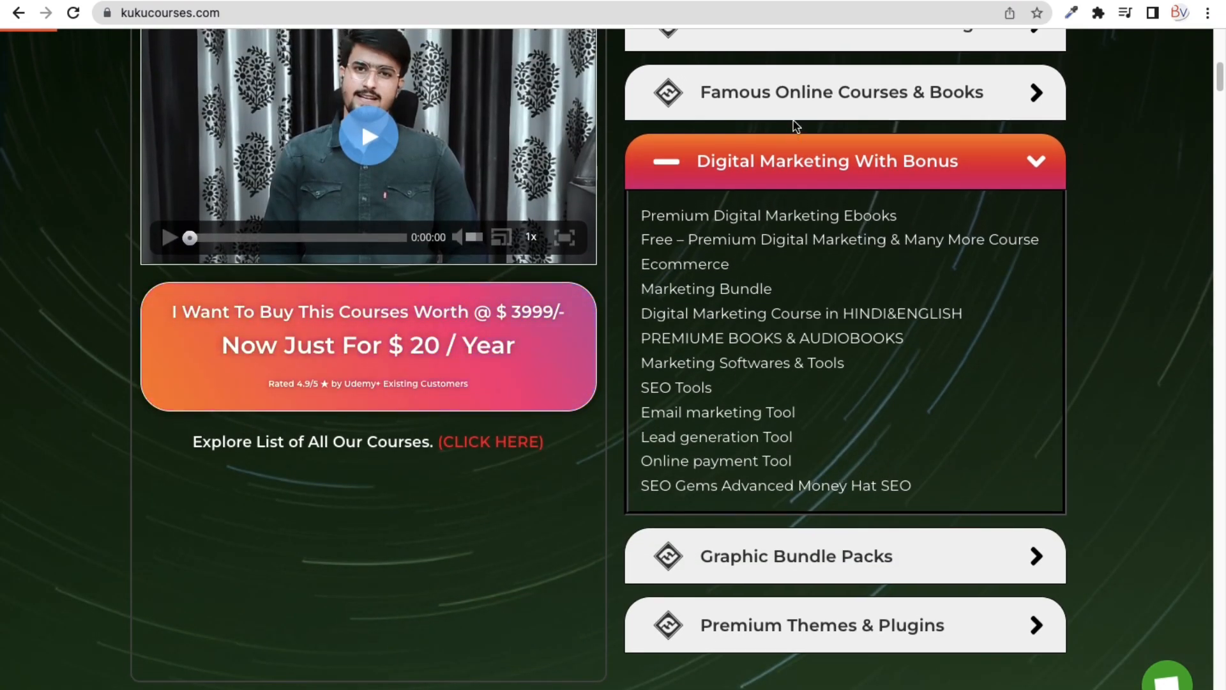
Step: Expand the Famous Online Courses & Books package and look through its course list
left_click(794, 94)
scroll(806, 403, "down", 3)
scroll(808, 415, "down", 15)
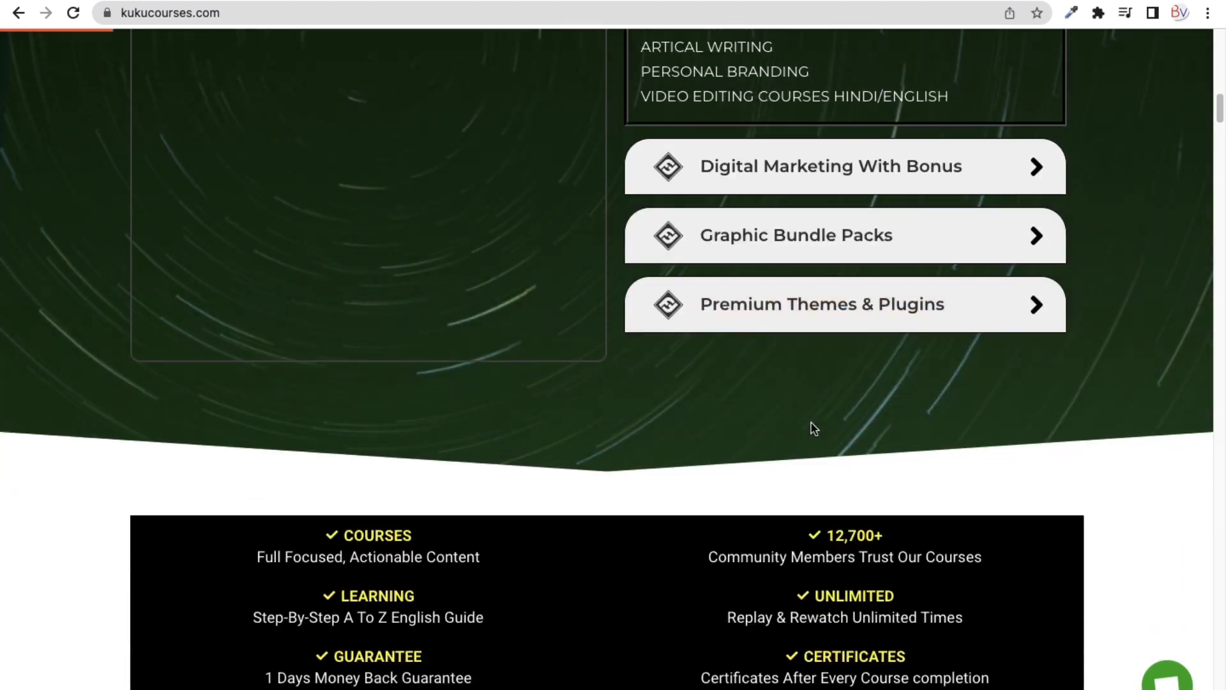
Step: Expand the Premium Themes & Plugins package and view its included items
scroll(783, 330, "up", 1)
scroll(783, 329, "up", 7)
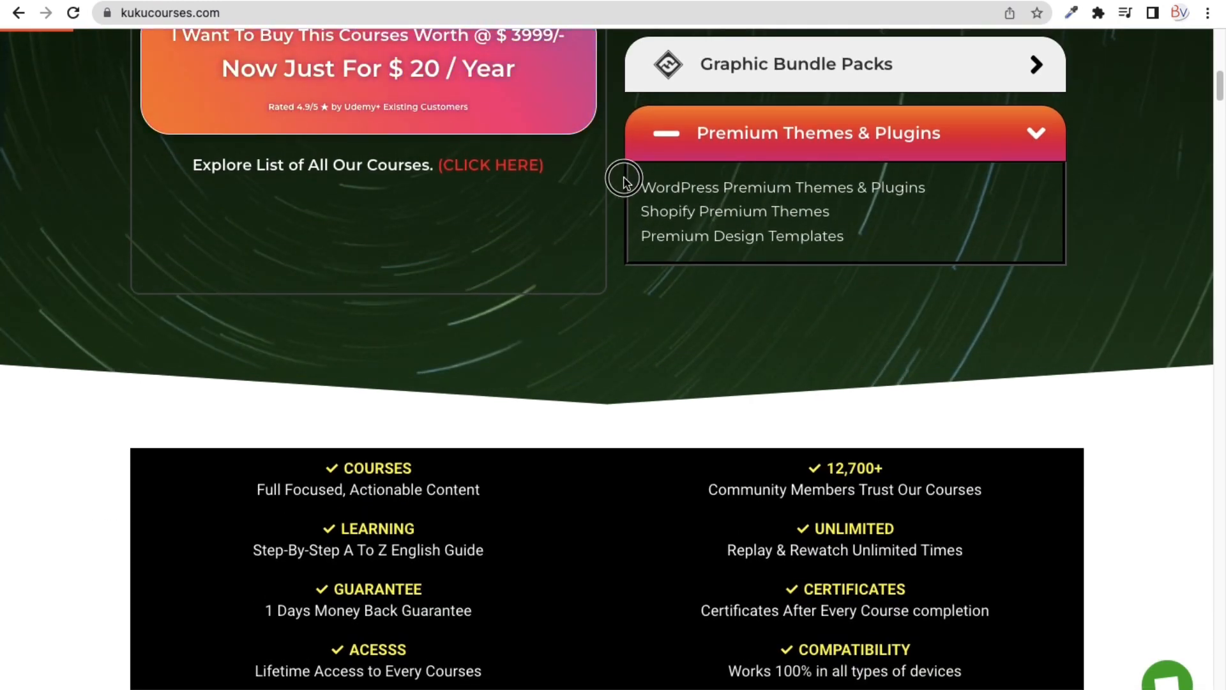
scroll(791, 286, "up", 4)
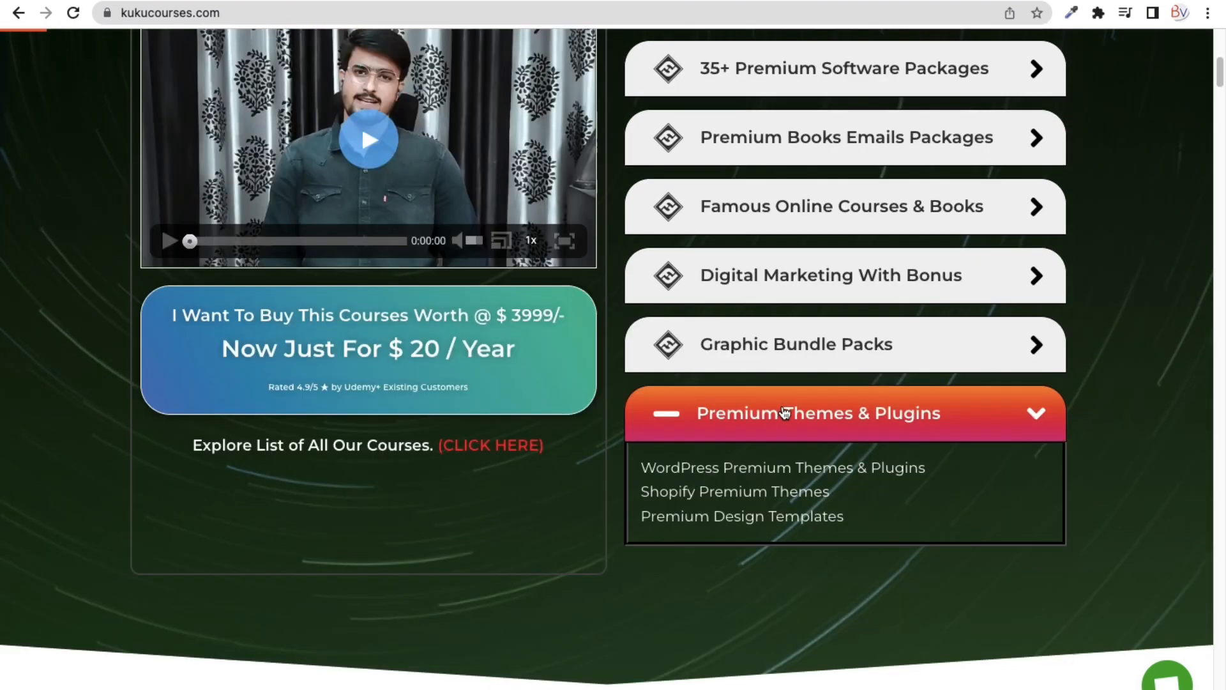
Step: Open the Signup page and review the membership levels, discount code field and footer links
scroll(783, 411, "up", 8)
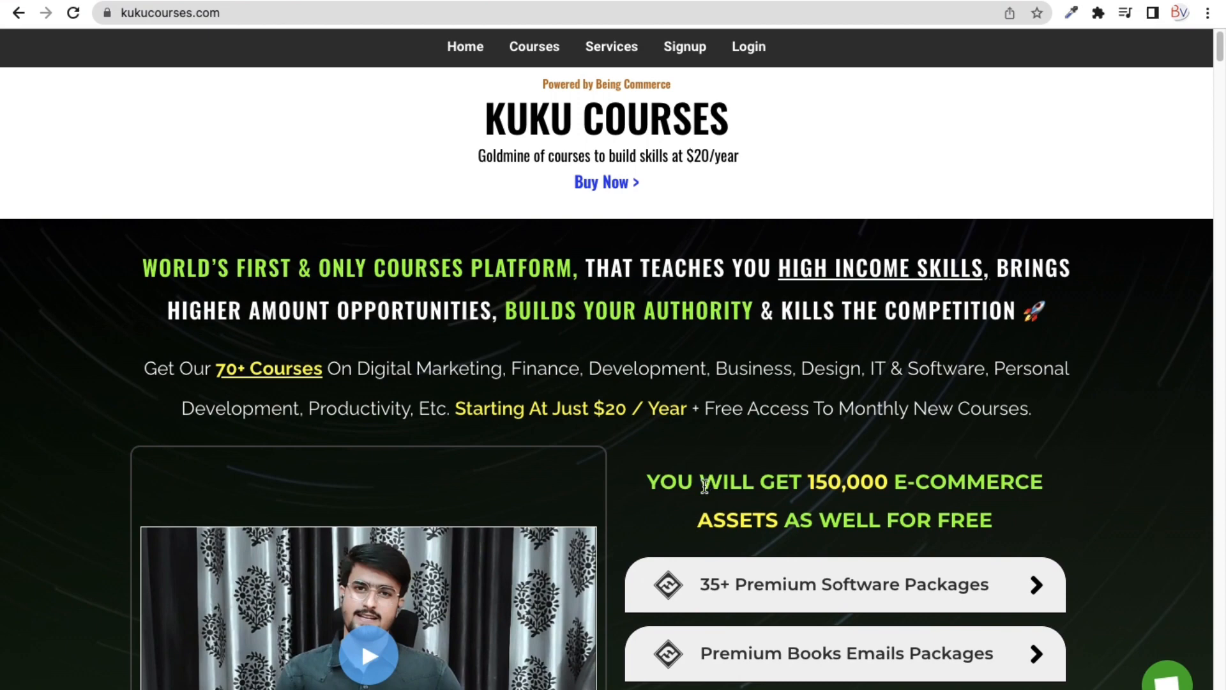
left_click(684, 60)
scroll(662, 235, "down", 3)
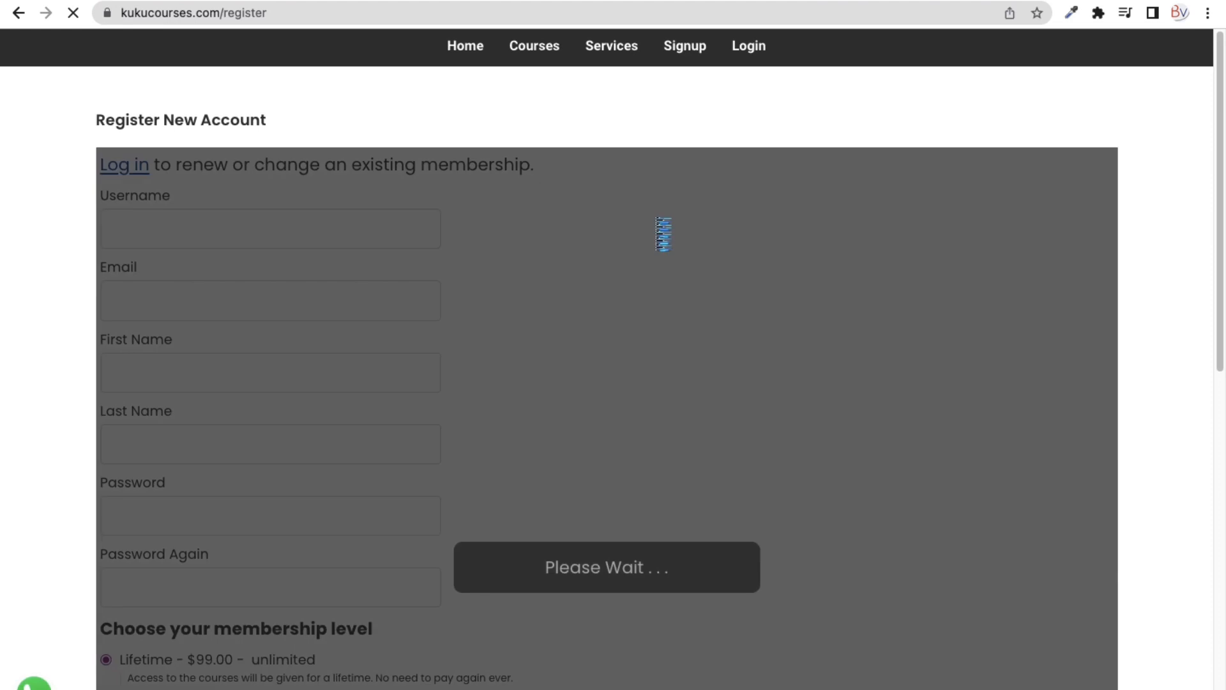
scroll(824, 257, "down", 10)
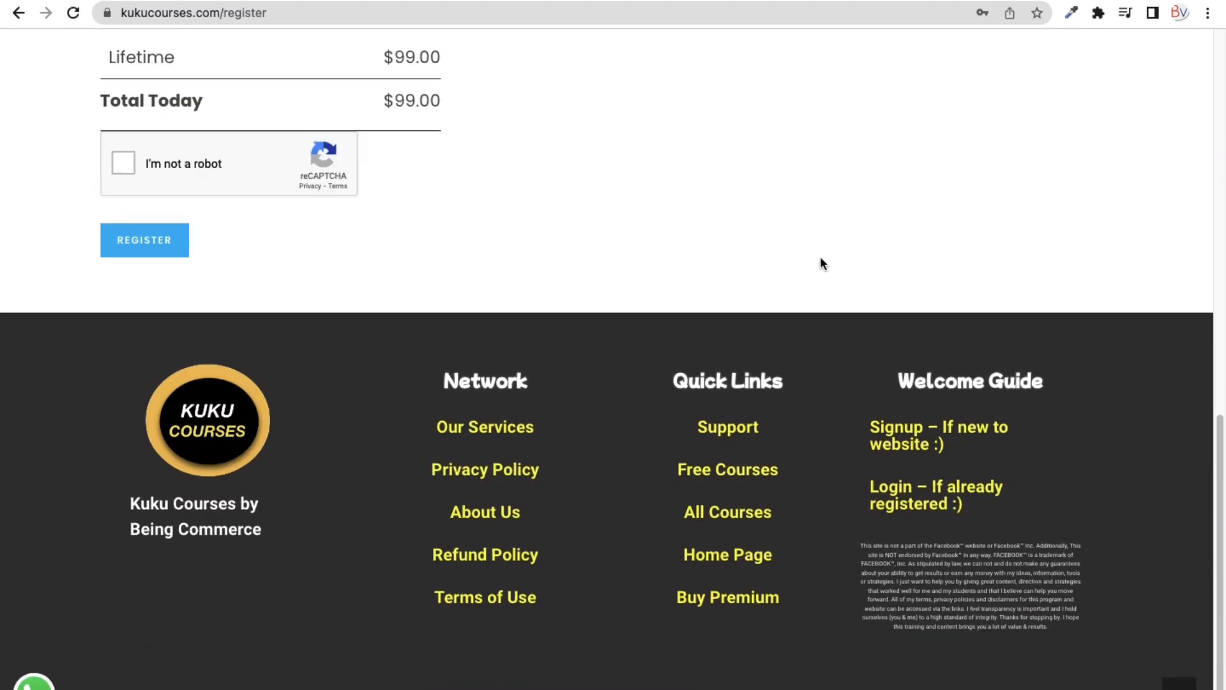
scroll(345, 235, "up", 5)
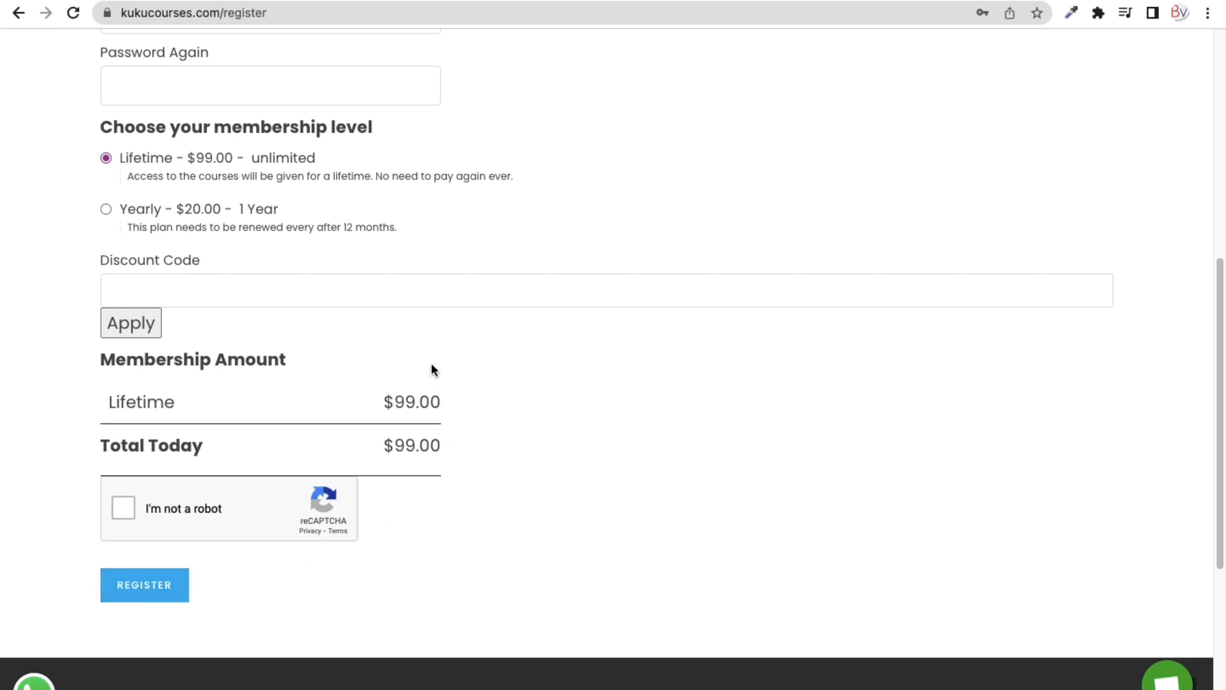
scroll(433, 385, "down", 1)
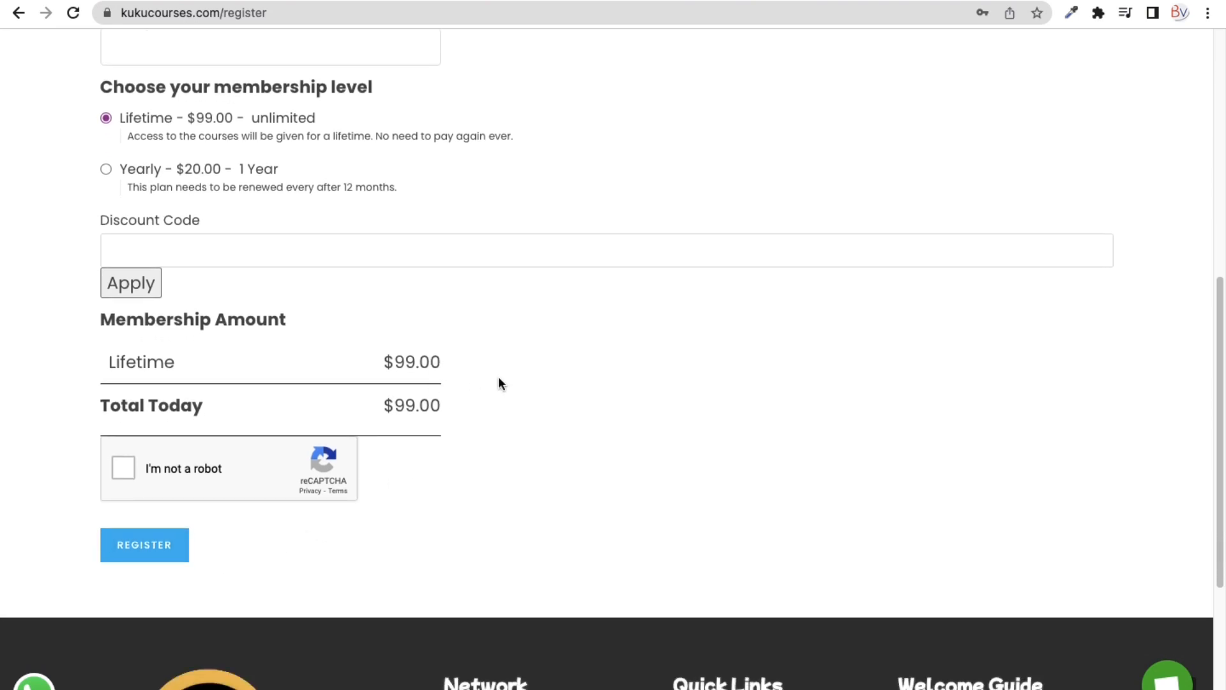
scroll(496, 378, "up", 1)
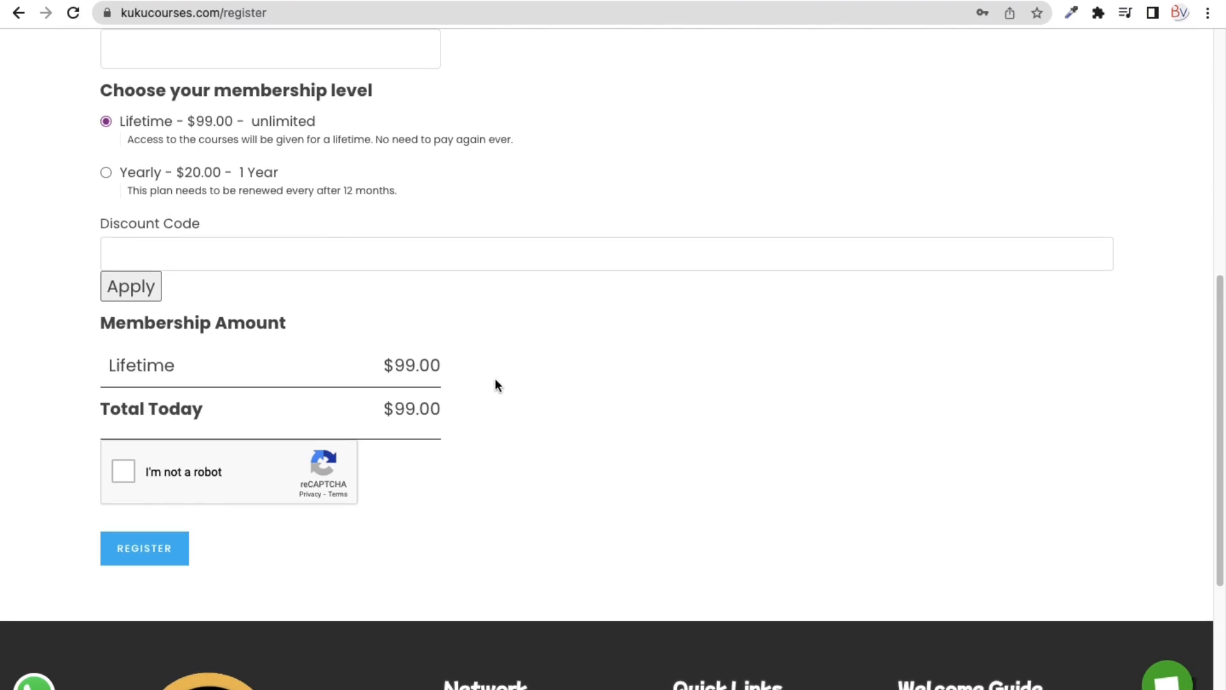
scroll(520, 390, "down", 5)
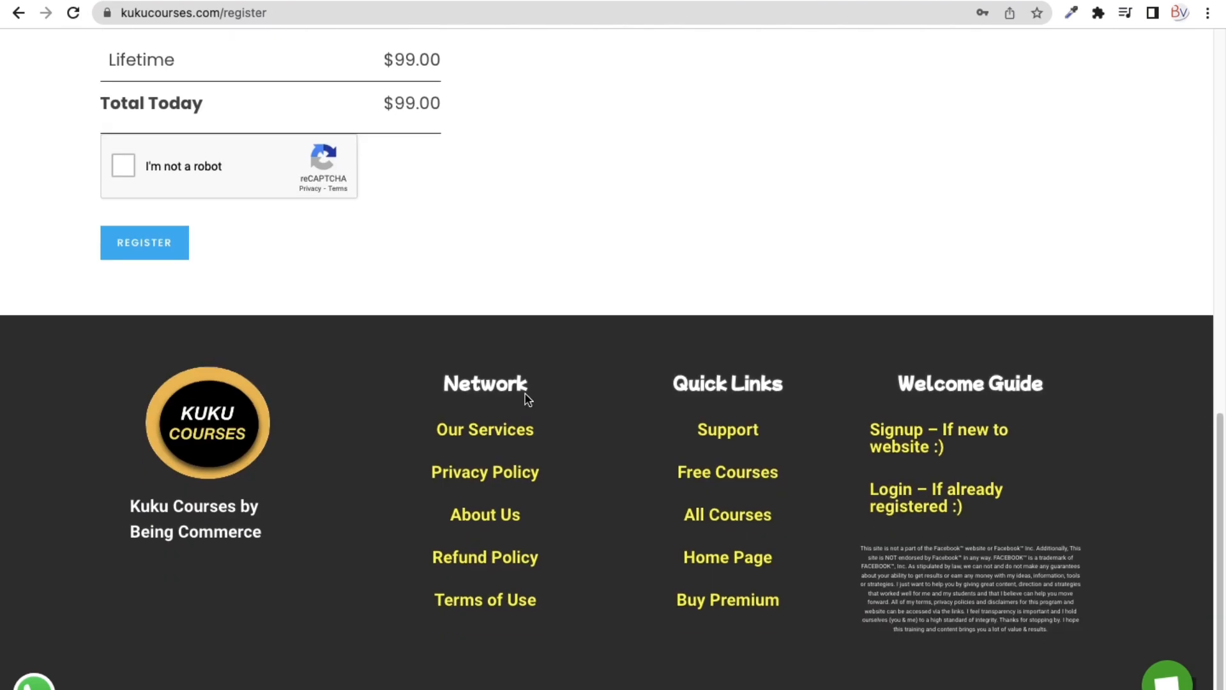
Step: Open the Support page, expand the "Unable to make payment? Why?" question and follow its link for paying manually
left_click(730, 424)
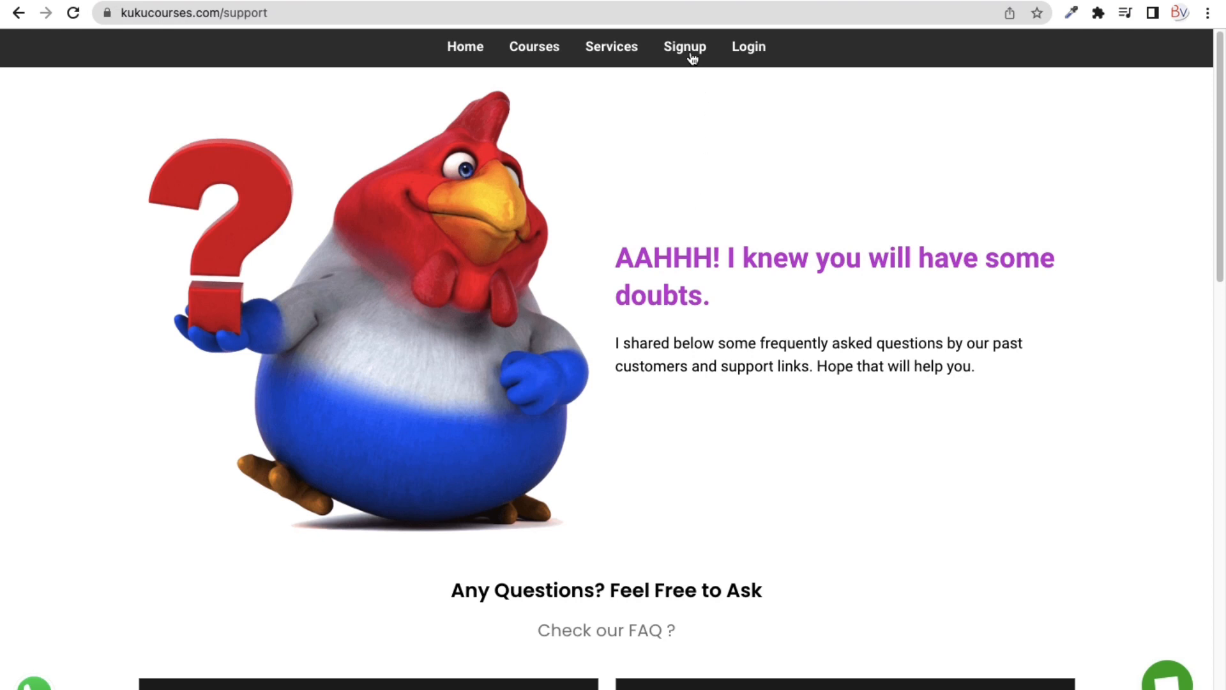
scroll(703, 106, "down", 7)
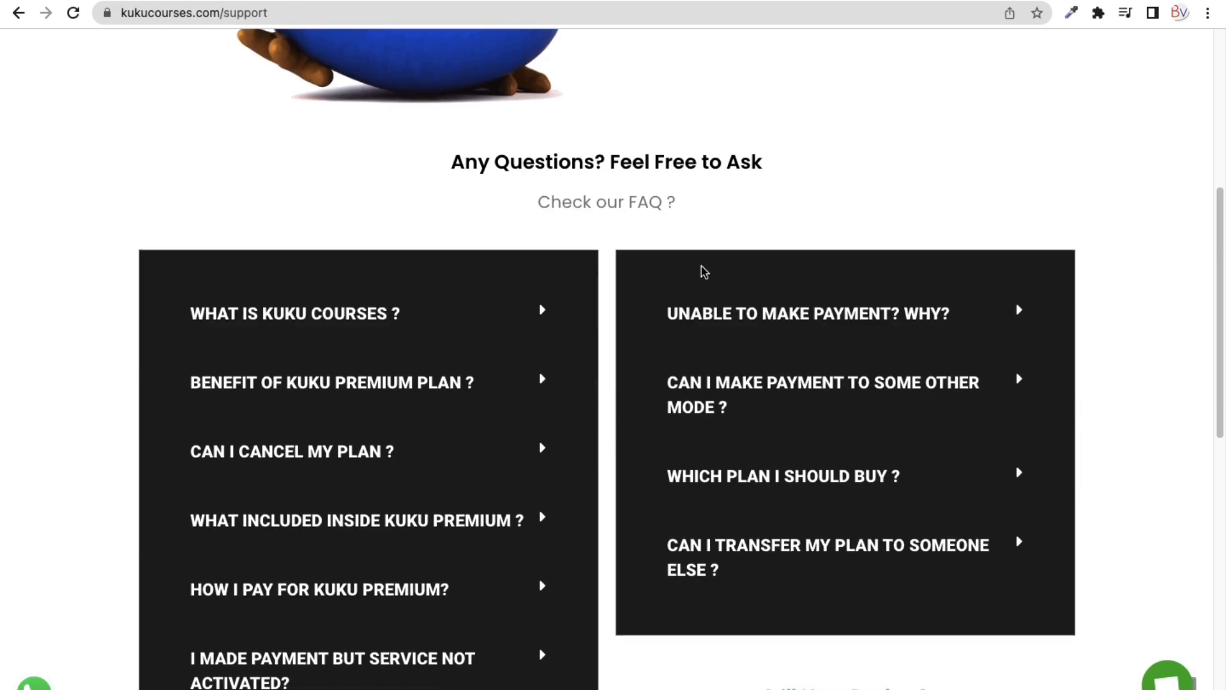
left_click(823, 320)
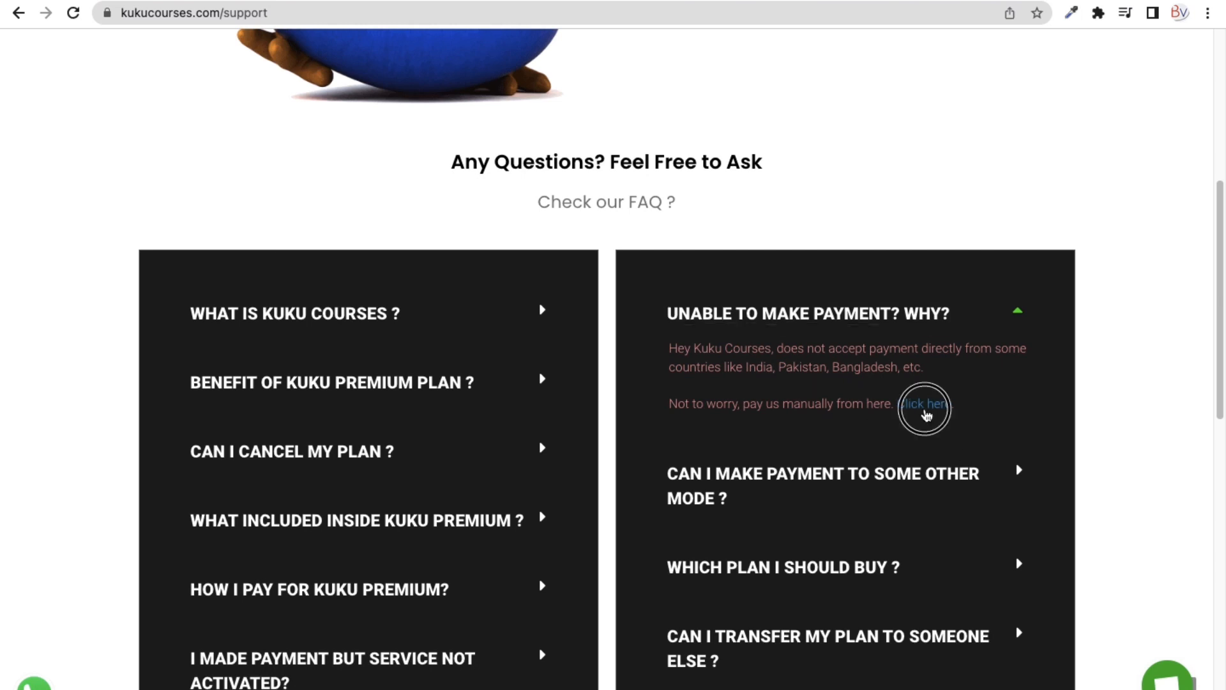
left_click(925, 404)
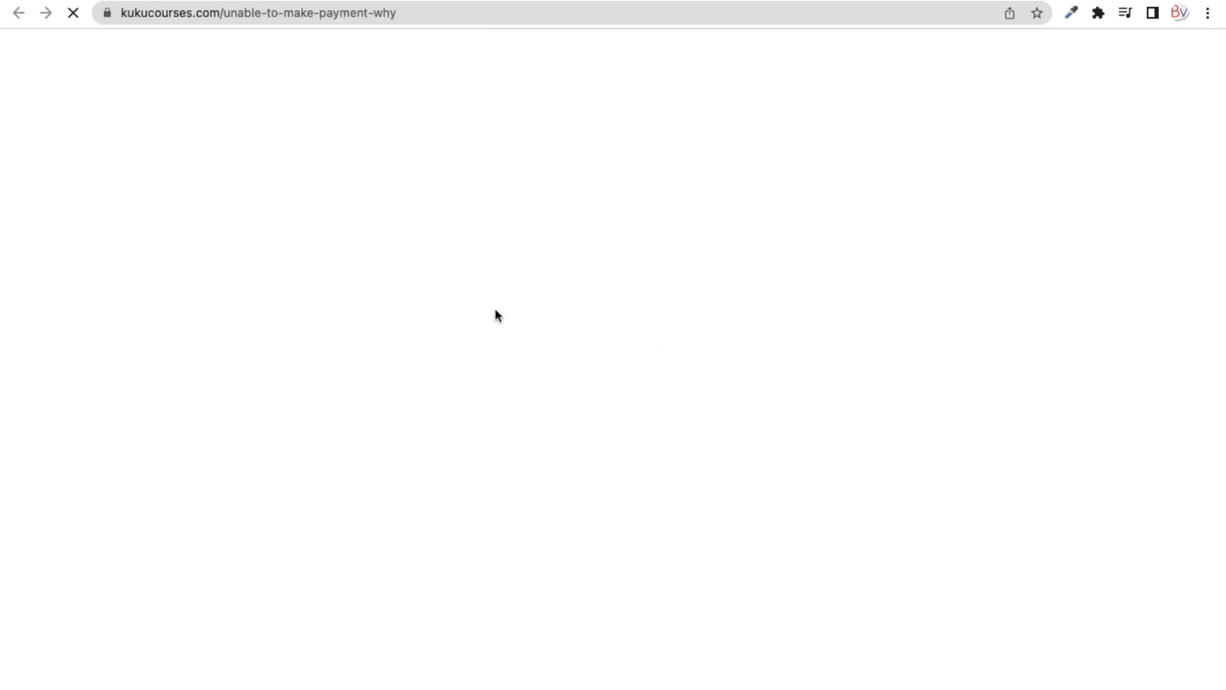
Step: Read the two manual payment methods, highlighting the notes on which countries Method 1 and Method 2 are for
left_click(127, 401)
left_click_drag(156, 423, 165, 424)
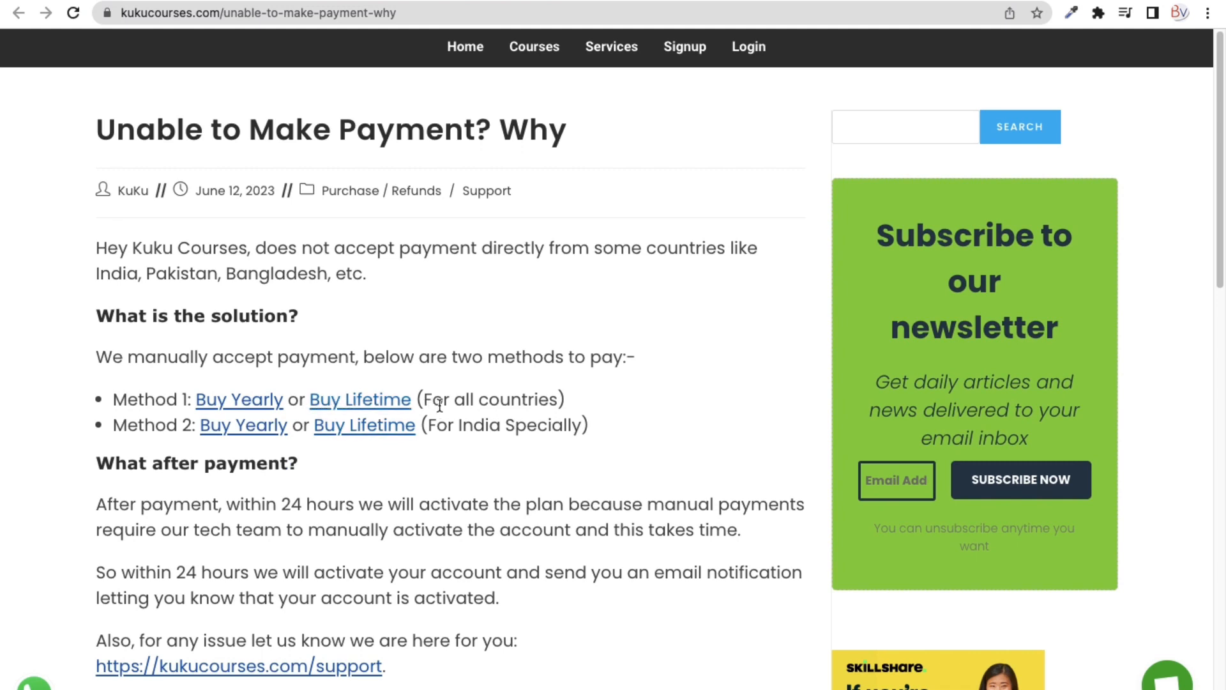
left_click_drag(424, 399, 501, 401)
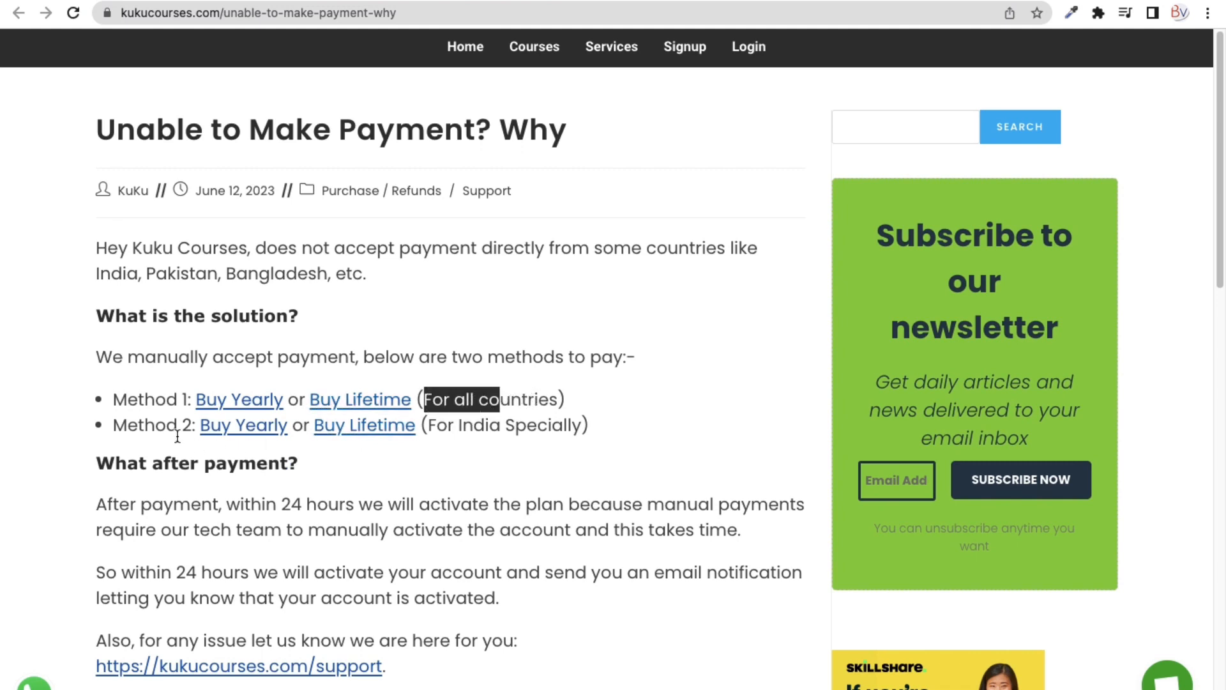
left_click_drag(168, 430, 129, 428)
left_click(435, 427)
left_click_drag(435, 428, 504, 425)
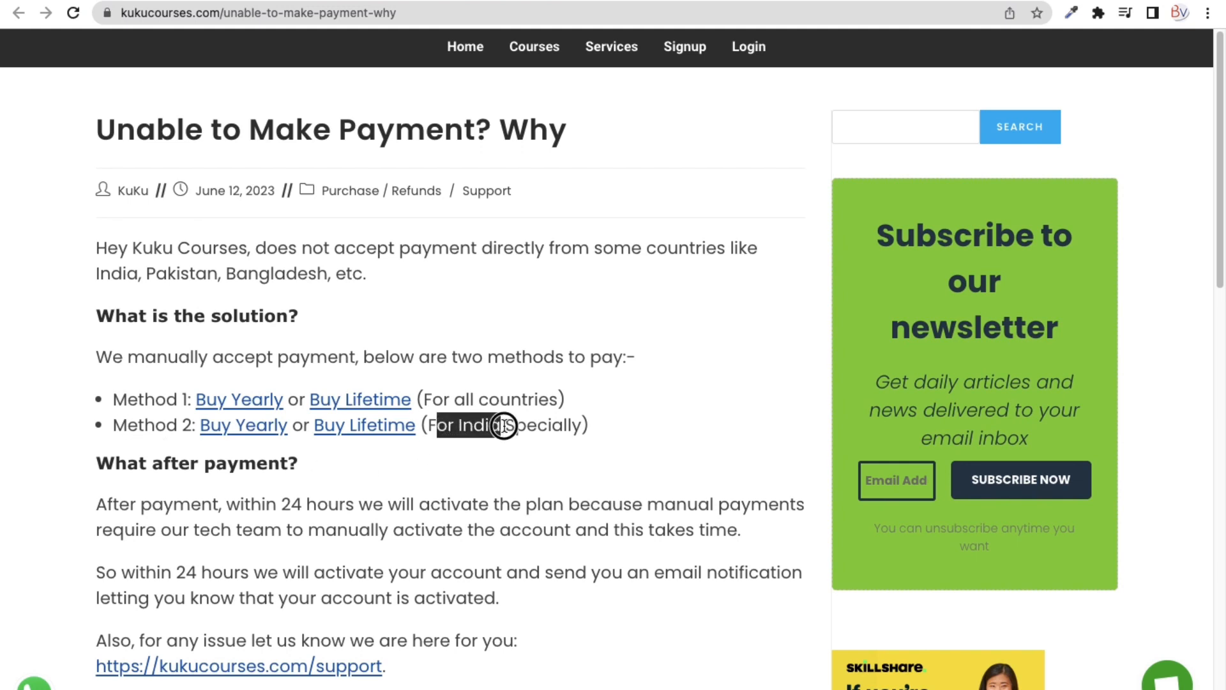
left_click(504, 446)
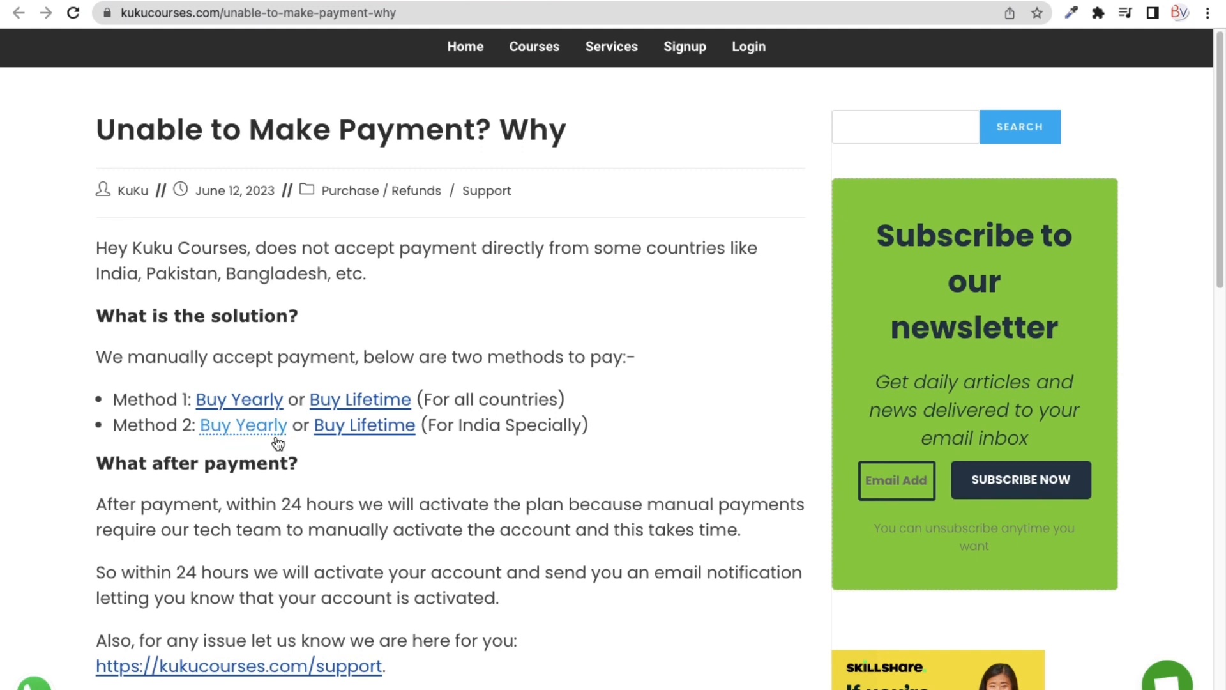
left_click(461, 429)
left_click_drag(462, 426, 484, 442)
Step: Open the Method 2 yearly payment page, leave it, and view the Method 2 lifetime payment form instead
left_click(243, 429)
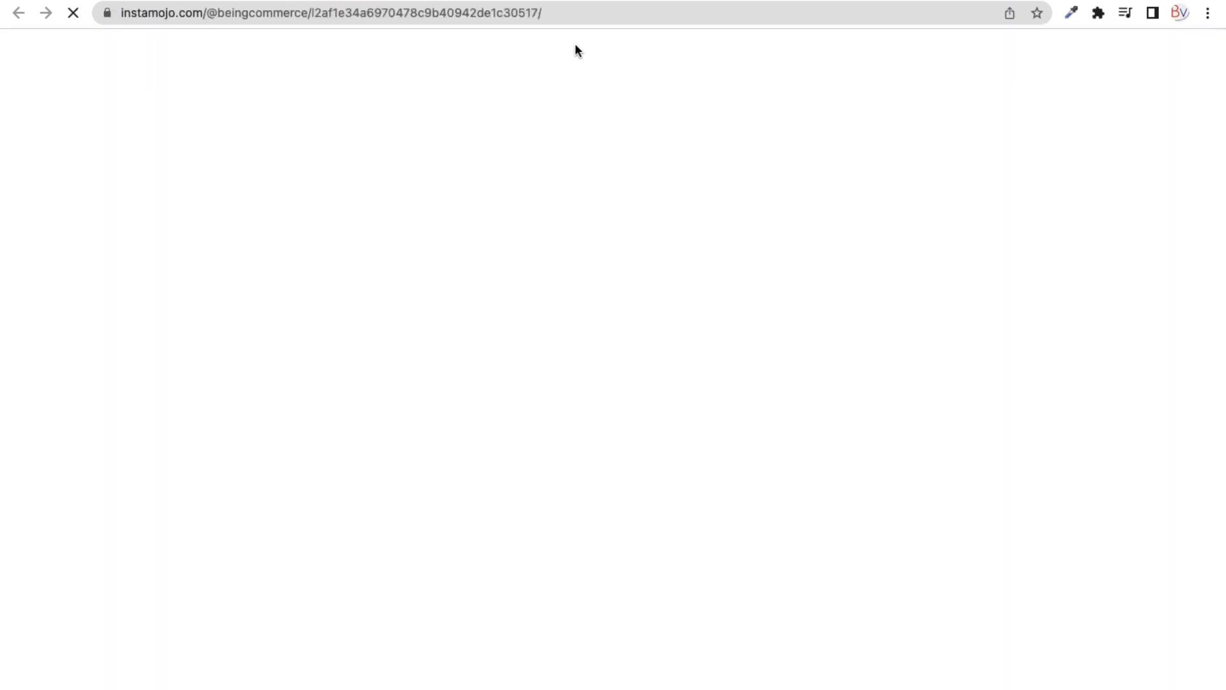
left_click(569, 1)
left_click(396, 426)
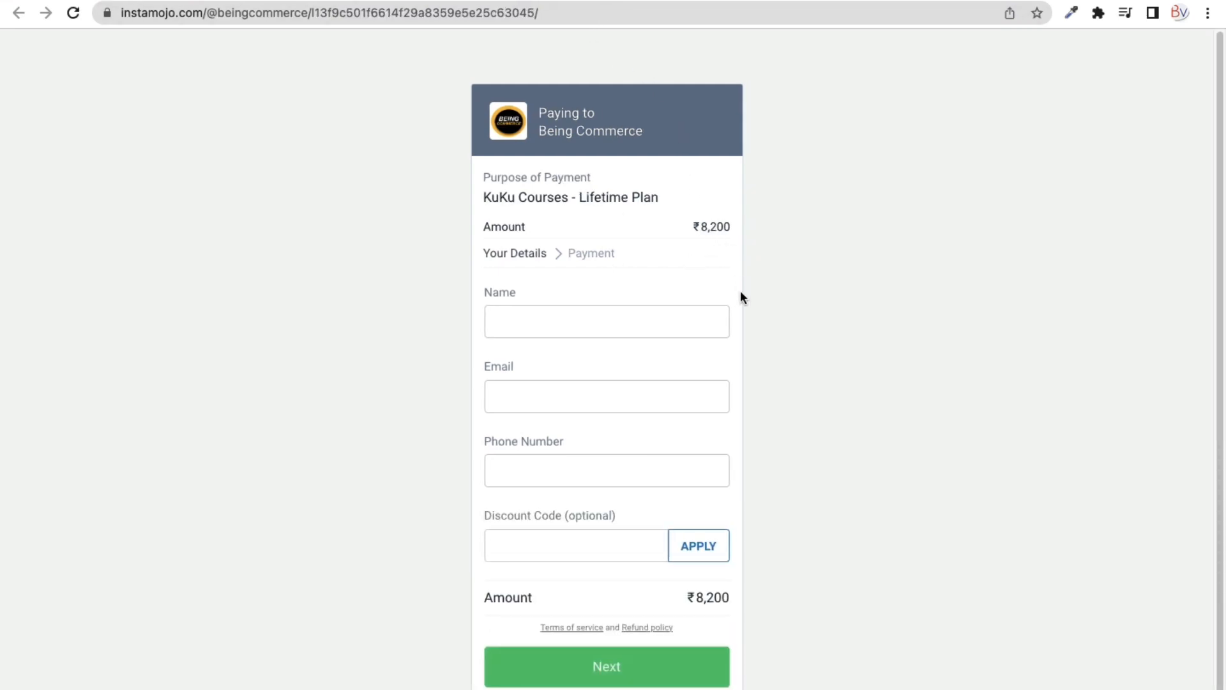
scroll(741, 297, "down", 1)
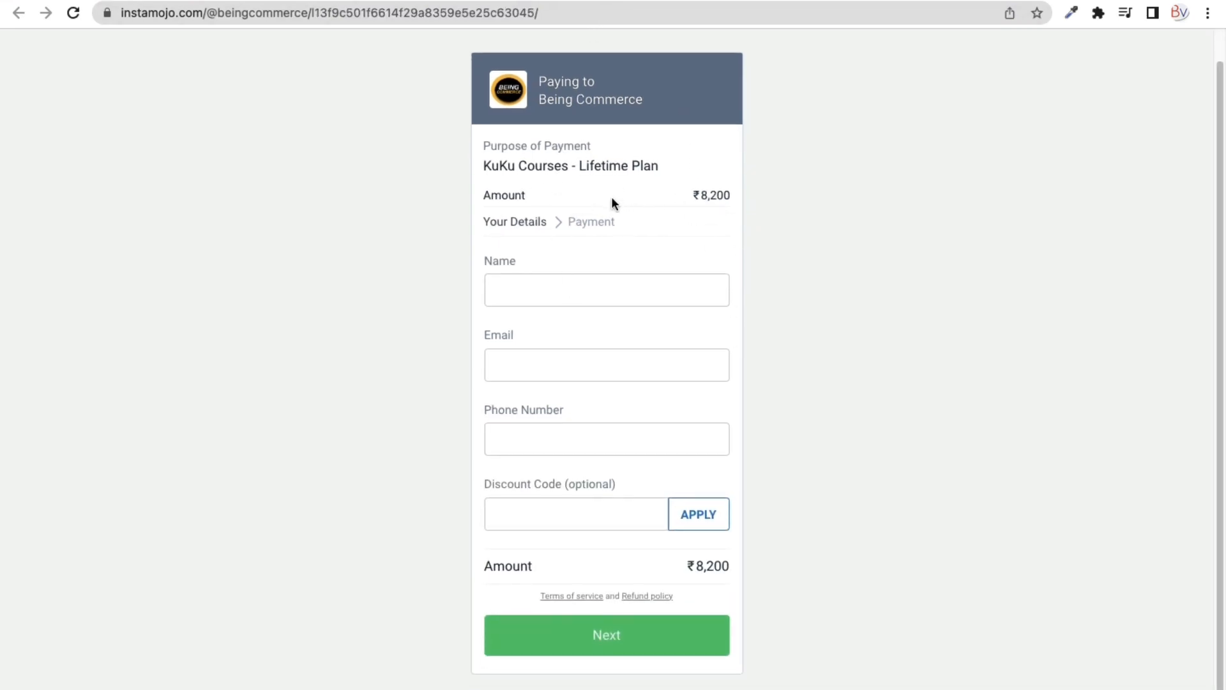
Step: Apply the discount code 50discount to the KuKu Courses Lifetime Plan payment and check the total amount
left_click(535, 506)
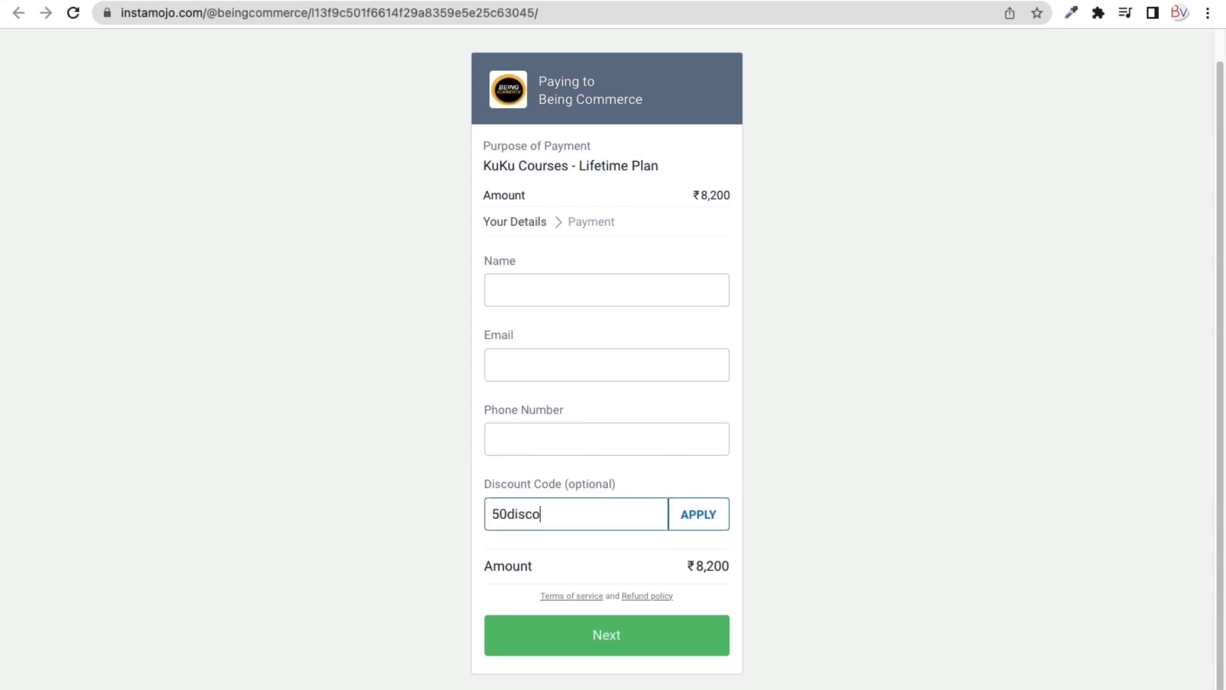
left_click(714, 529)
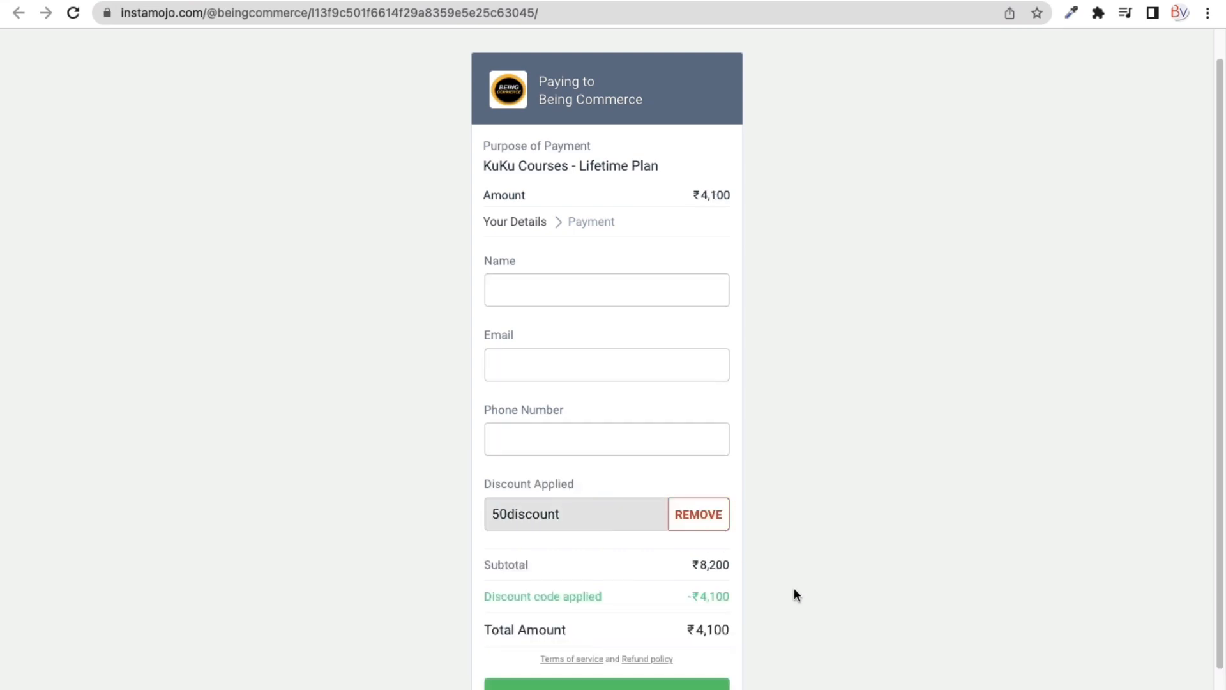
scroll(860, 554, "down", 2)
left_click_drag(688, 568, 713, 565)
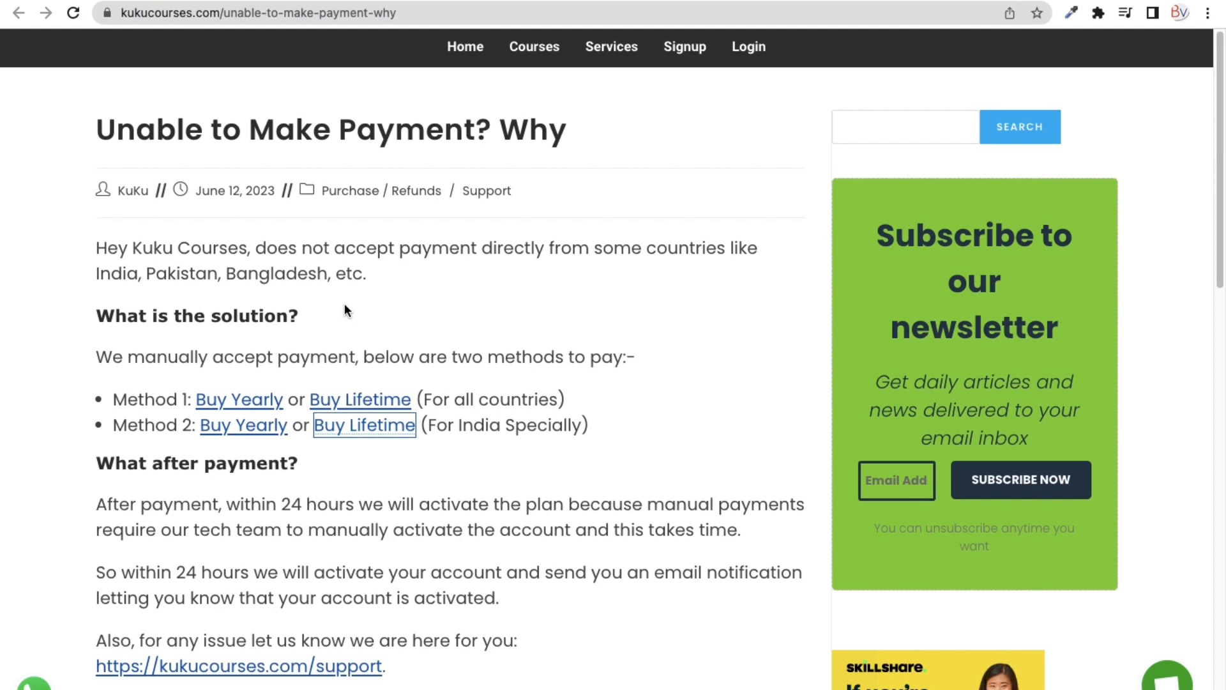
Step: Return to the payment help article and highlight the all-countries note beside Method 1
left_click(345, 306)
left_click_drag(432, 398, 511, 395)
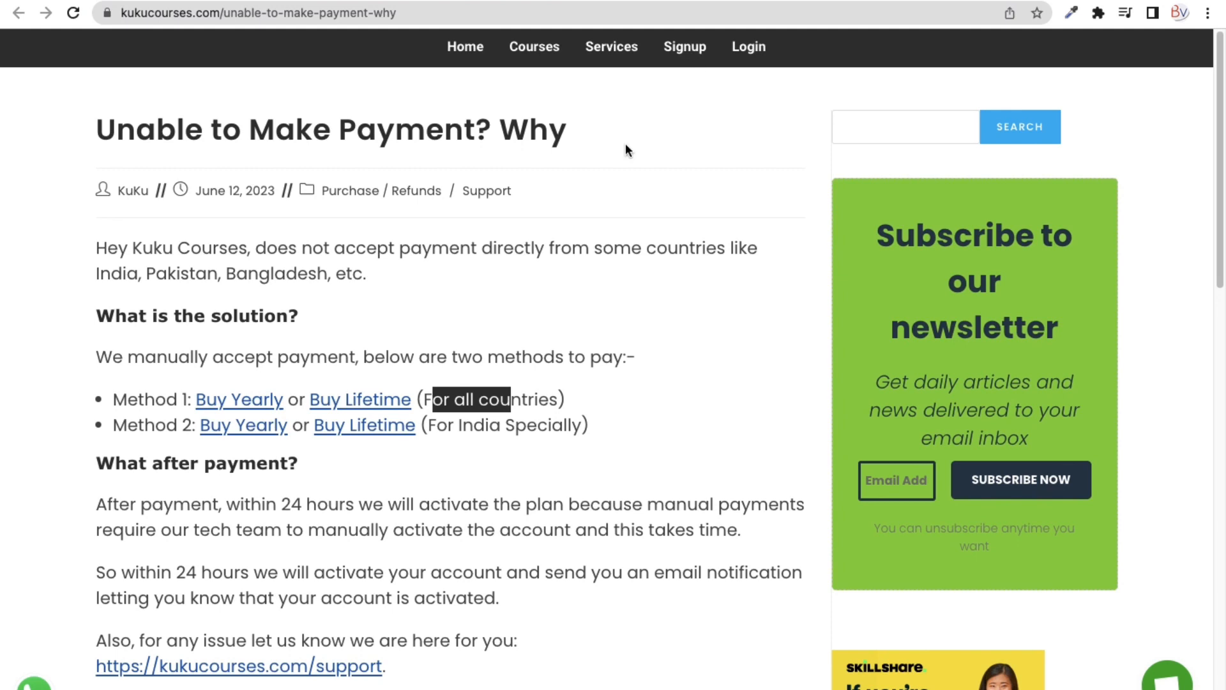
Step: Open the Method 1 yearly and lifetime payment pages from the help article and highlight the yearly plan's price
left_click(424, 323)
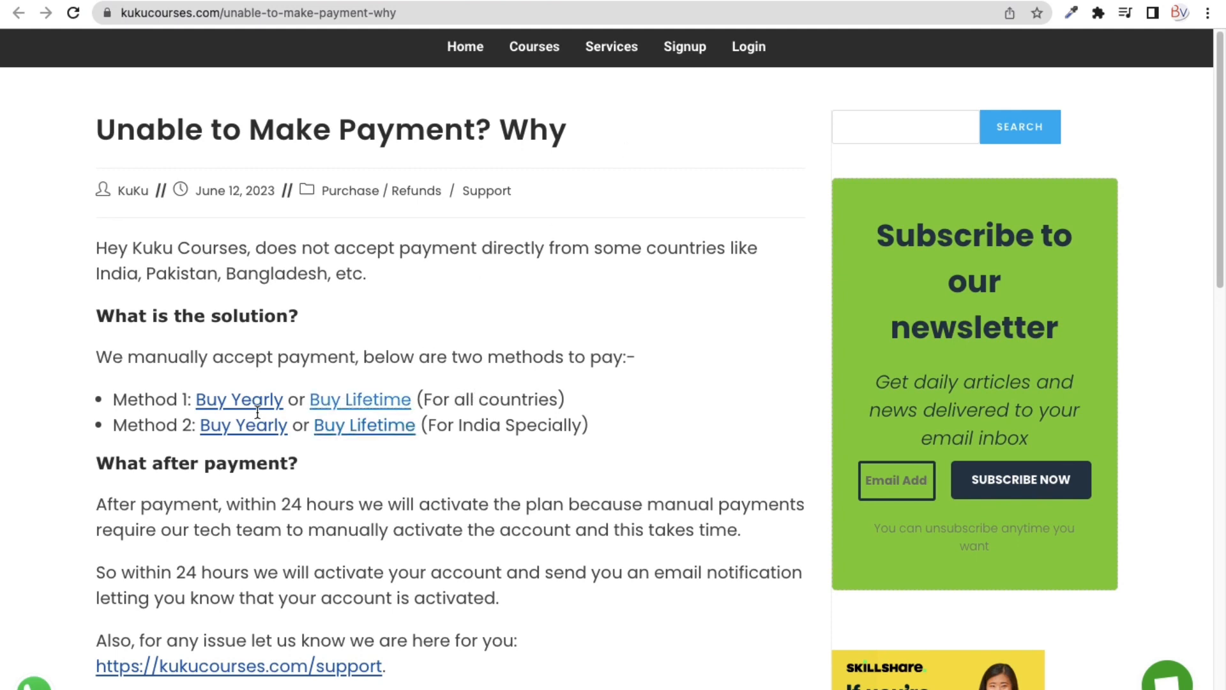
left_click_drag(481, 400, 507, 400)
left_click(496, 378)
left_click(243, 405)
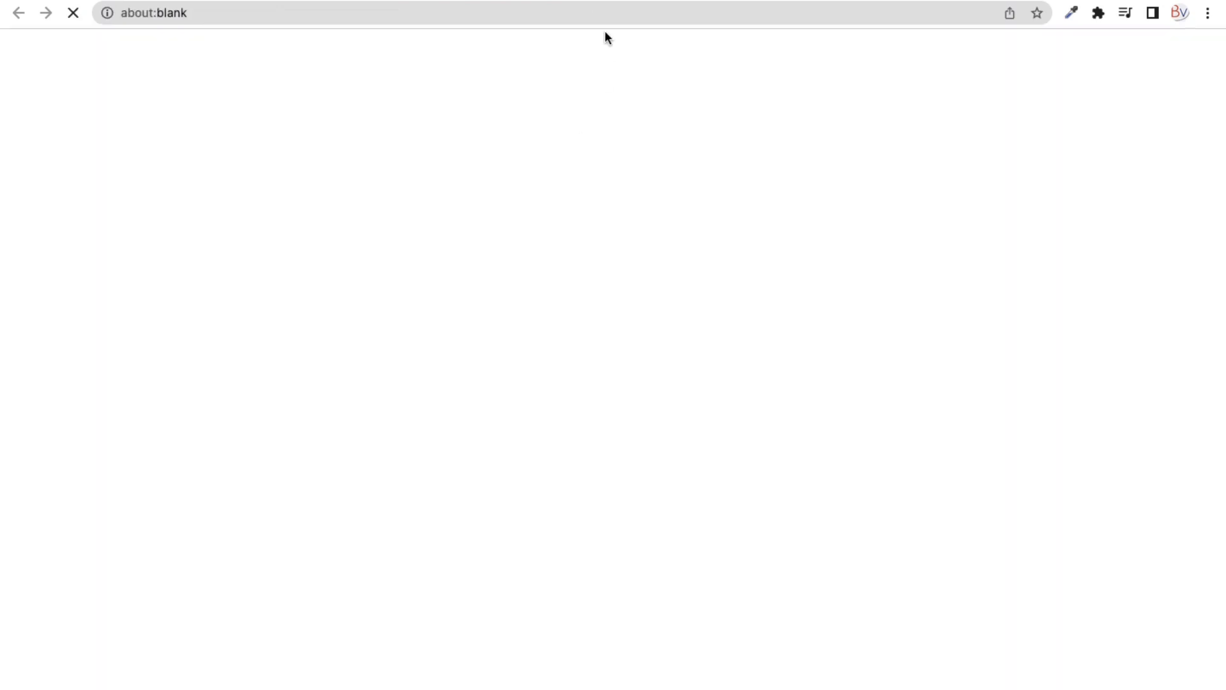
left_click(587, 1)
left_click(366, 402)
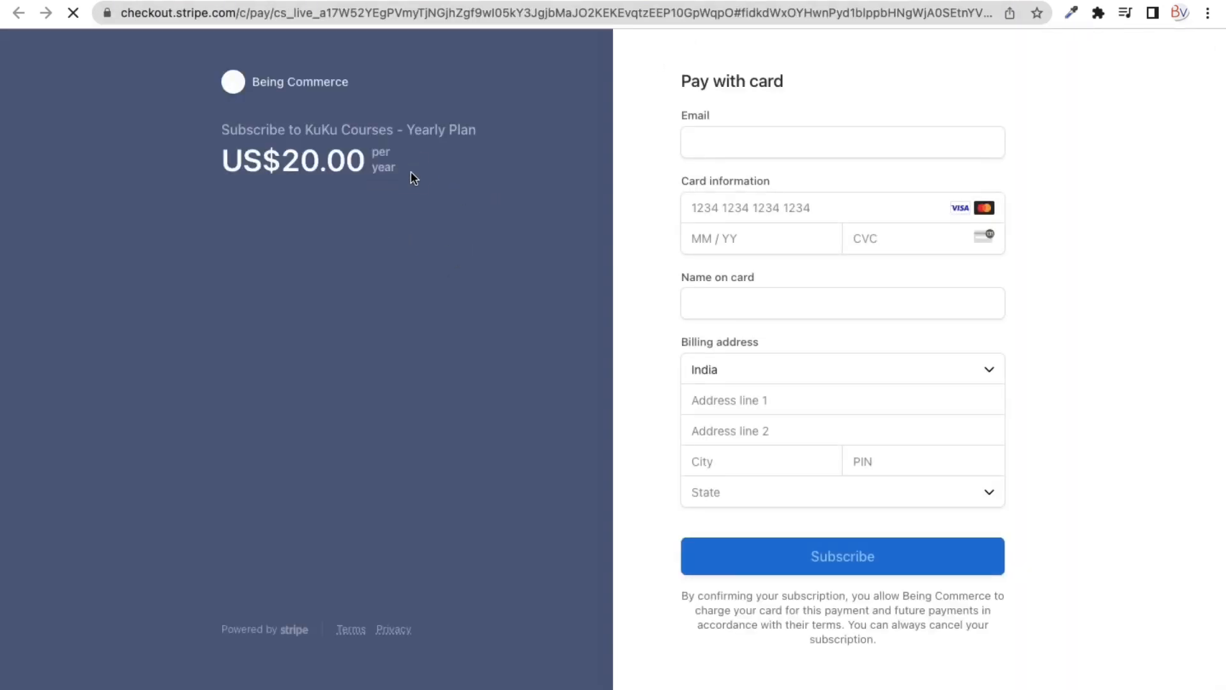
left_click_drag(412, 172, 300, 153)
left_click(408, 228)
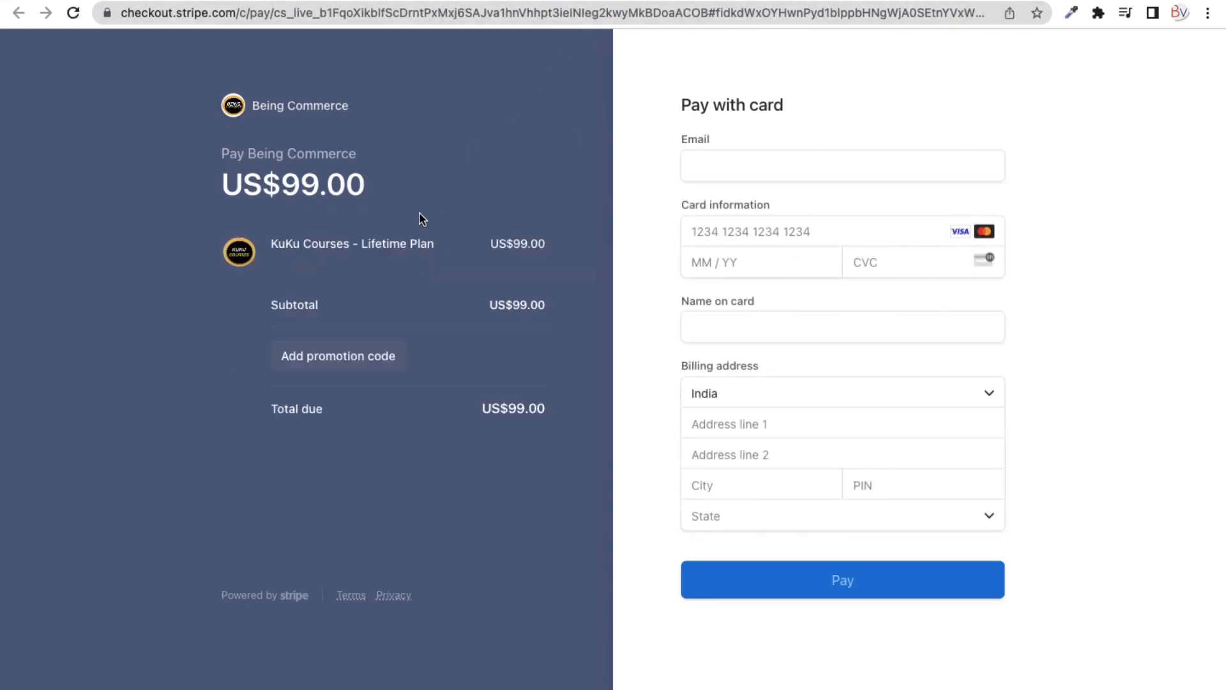
Step: Apply the promotion code 50DISCOUNT to the KuKu Courses Lifetime Plan checkout and highlight the total due
left_click(321, 365)
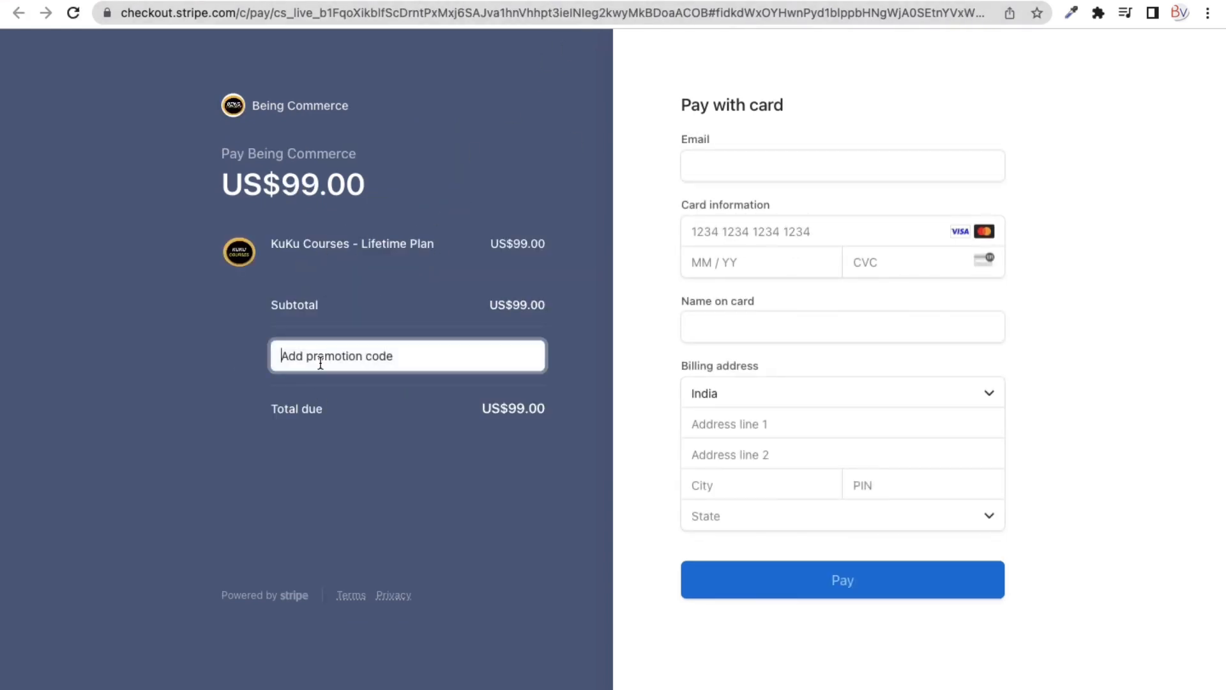
type("50DISCOUNT")
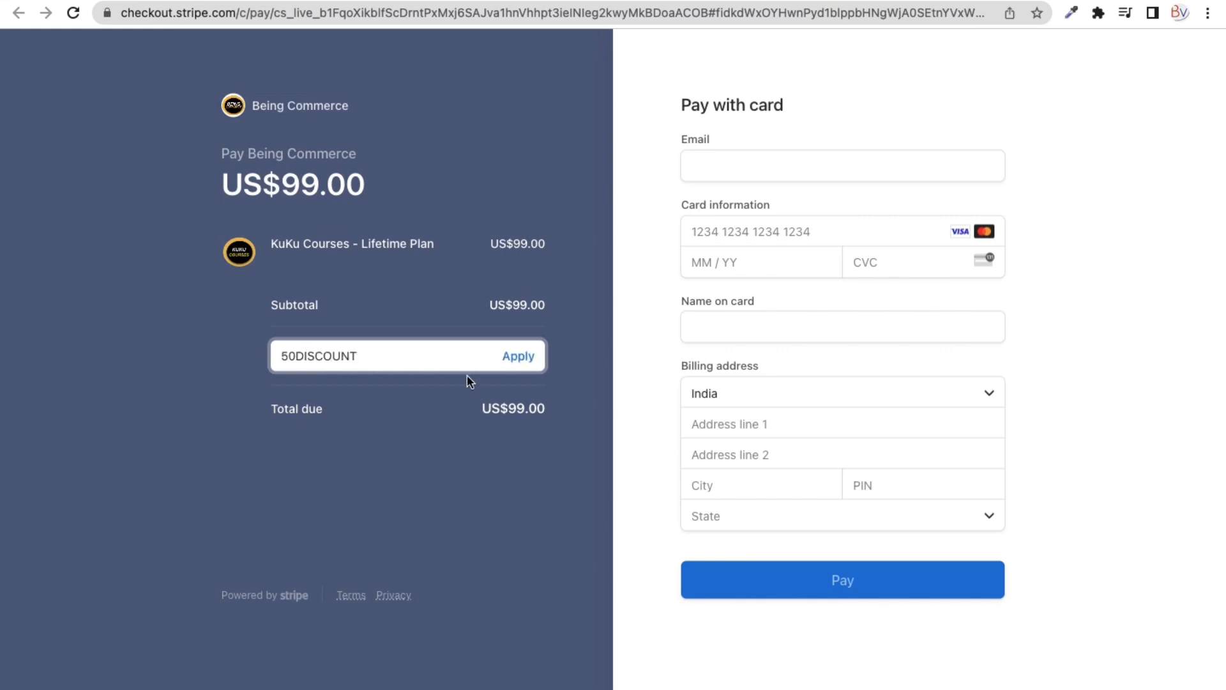
left_click(516, 356)
left_click_drag(507, 428, 526, 429)
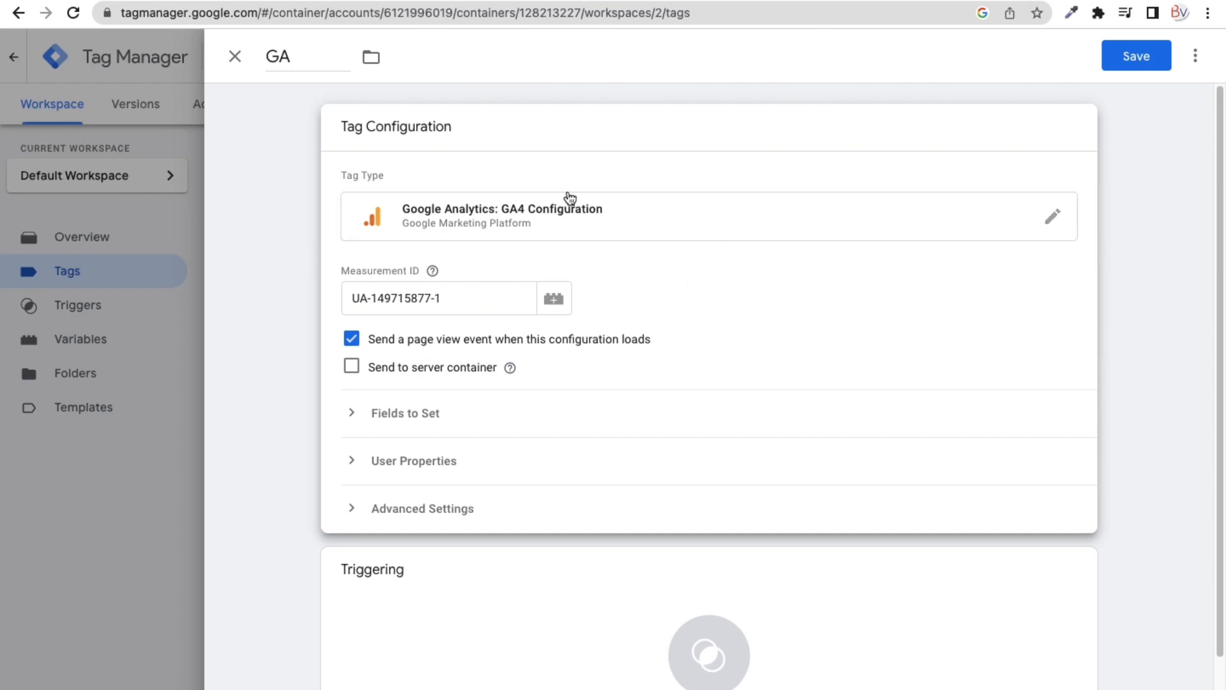
Step: Switch to Google Tag Manager and view the explanation of the GA4 Configuration tag's Send to server container option
scroll(570, 318, "down", 1)
left_click(510, 364)
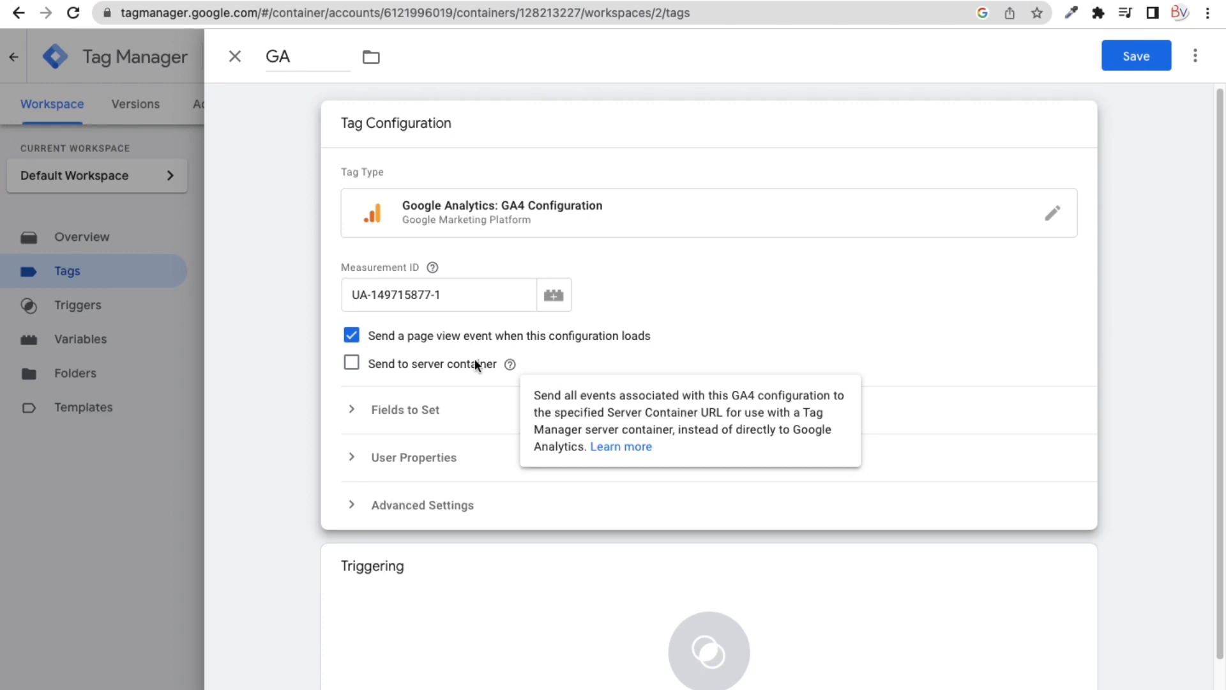
scroll(414, 249, "up", 1)
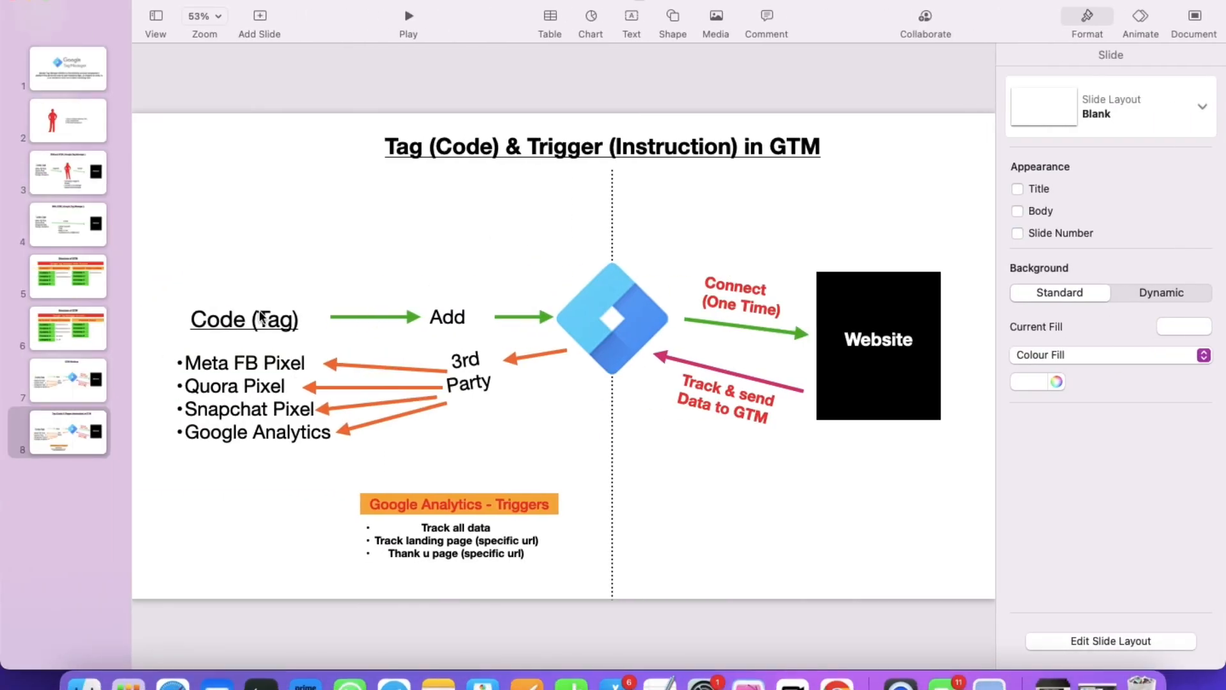
Step: Highlight the word Tag on the Keynote slide and rename the GA4 Configuration tag in Tag Manager as GA Tag
double_click(260, 317)
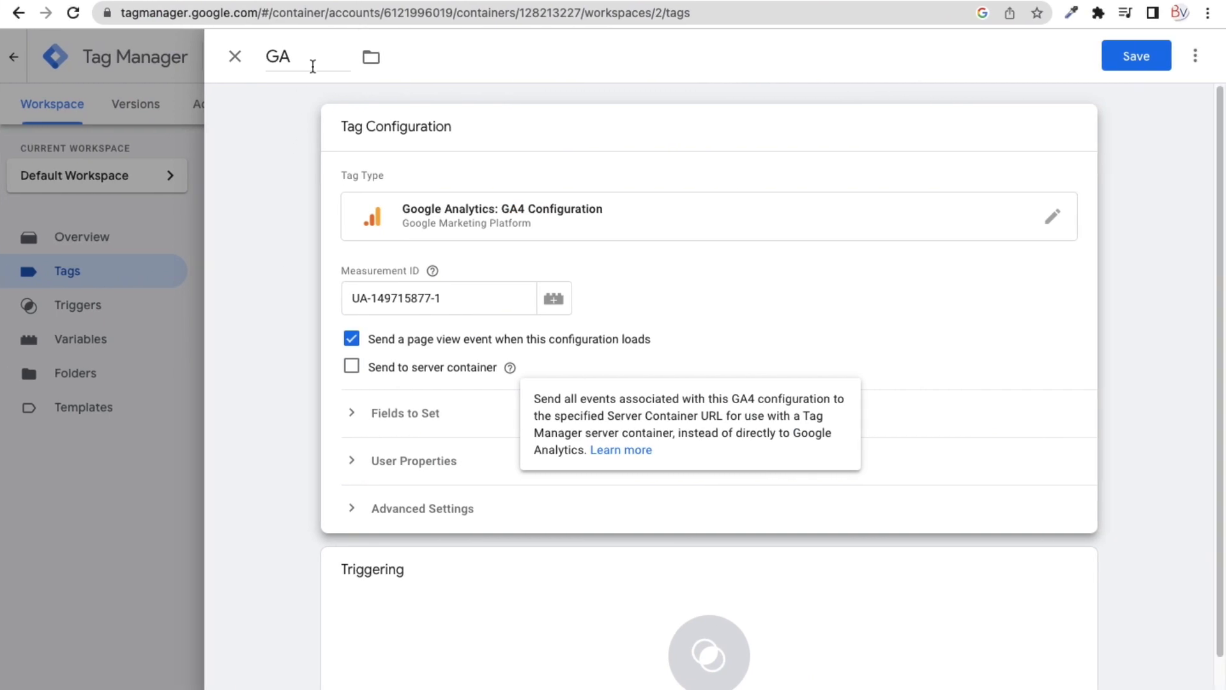
left_click(313, 60)
type("Tag")
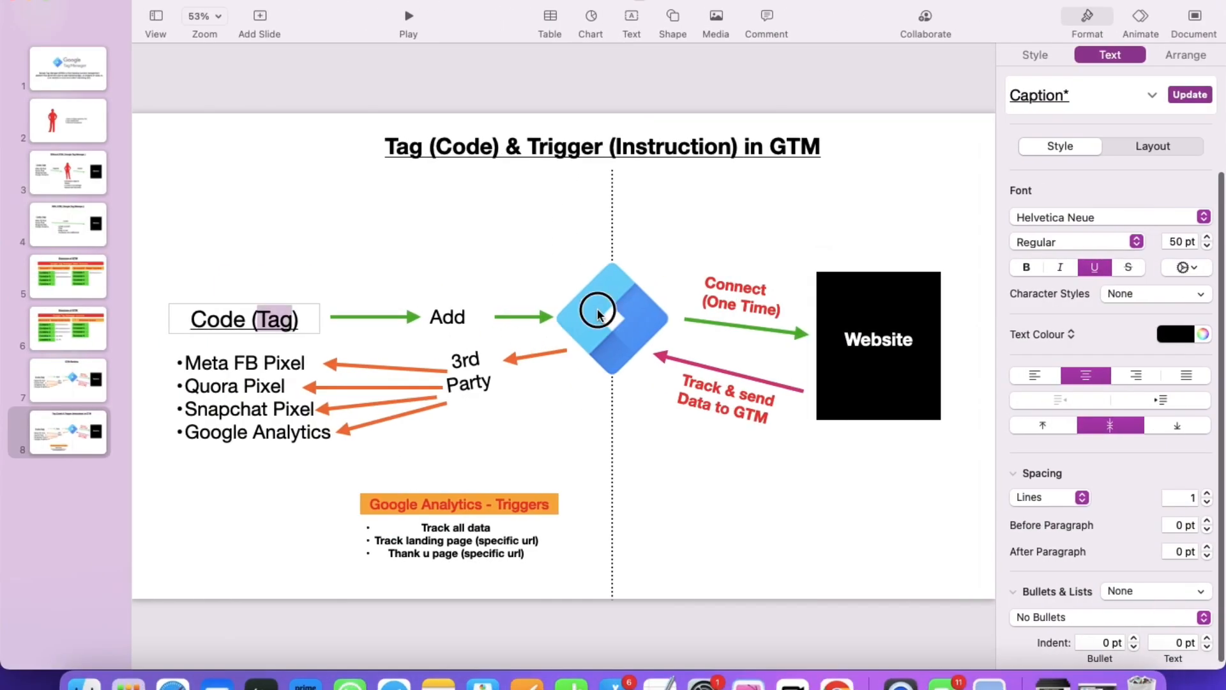
Step: Switch to the Keynote slide and point out Code (Tag), Google Analytics, the Tag Manager logo and the word Triggers
left_click(590, 310)
triple_click(255, 323)
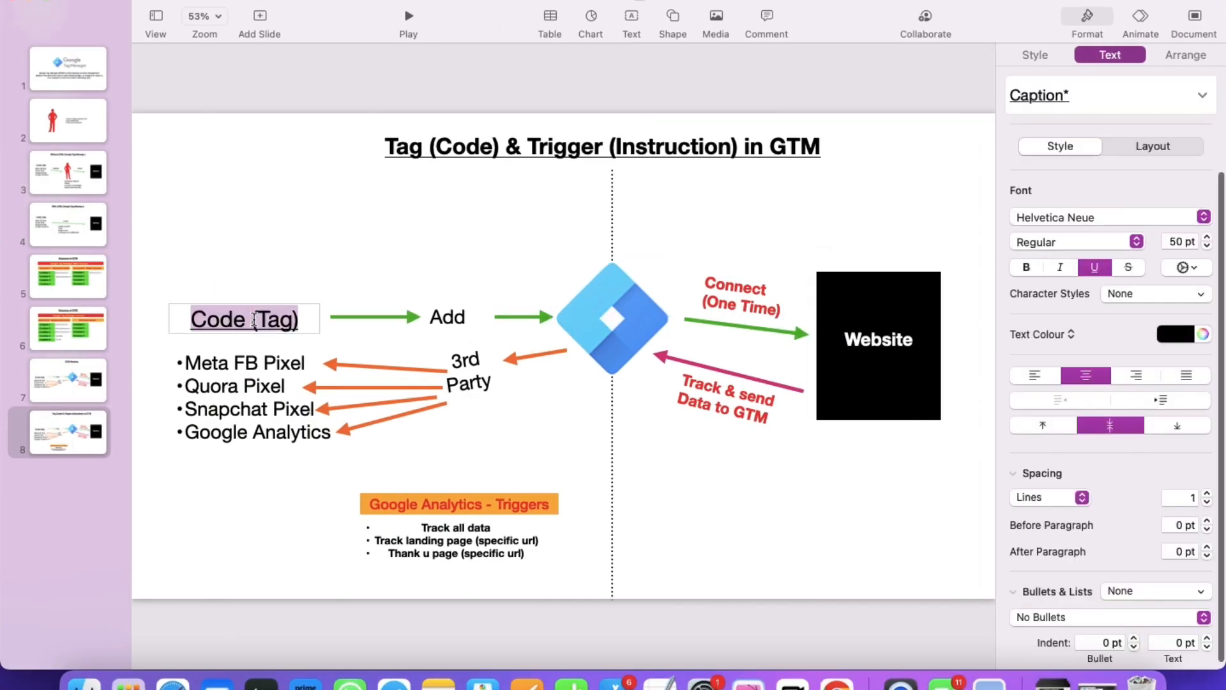
left_click(268, 434)
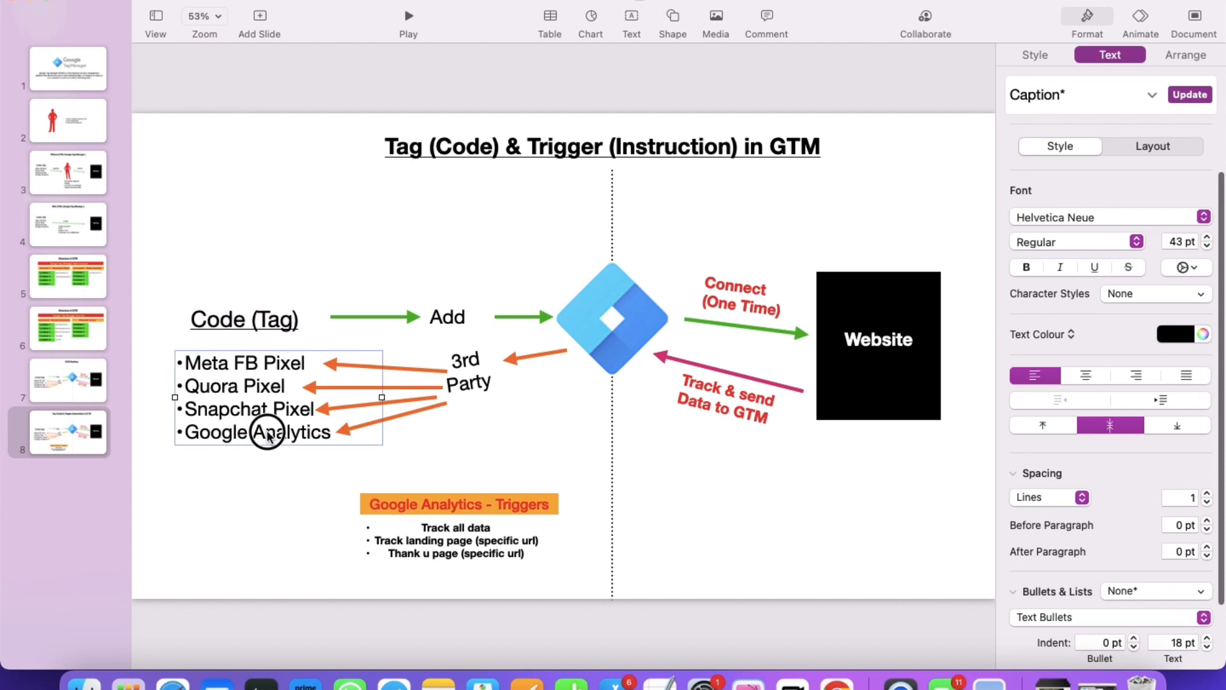
double_click(268, 433)
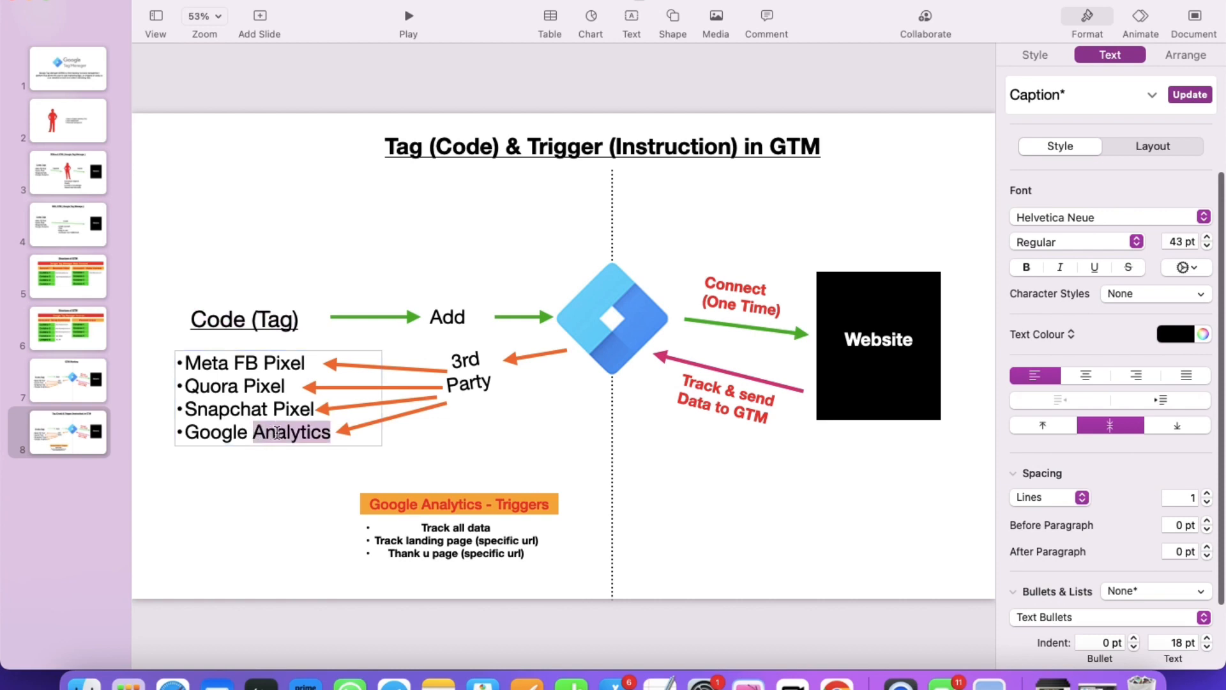
left_click(592, 315)
left_click(539, 276)
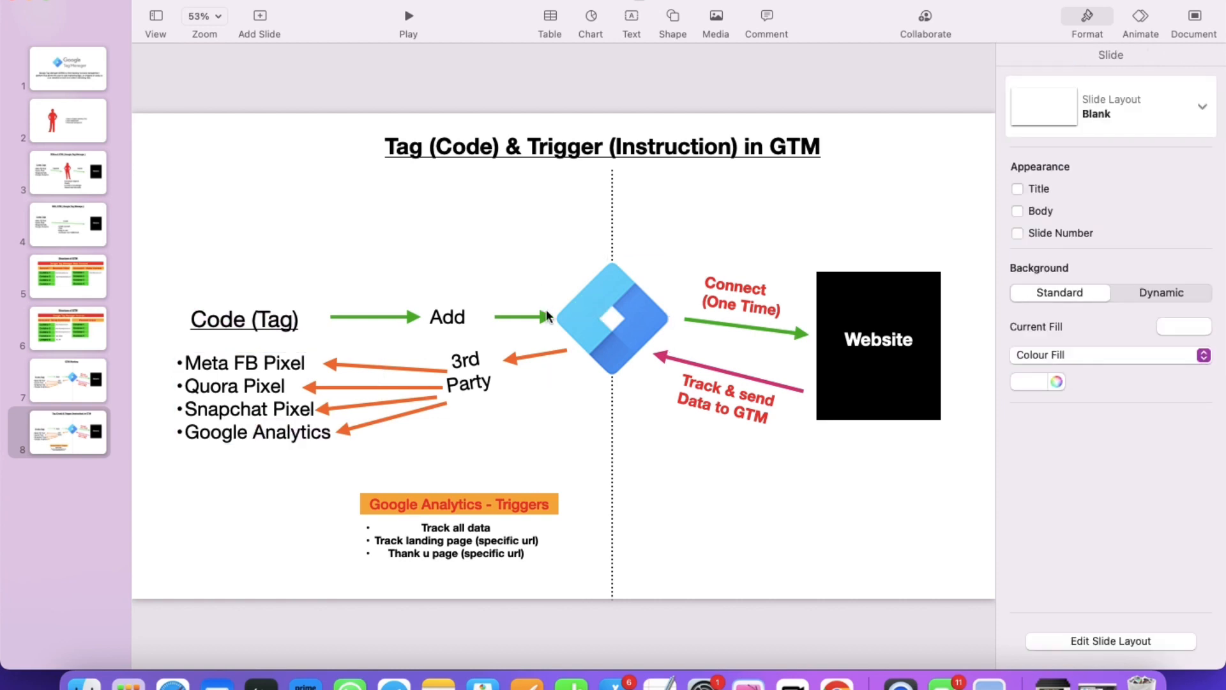
double_click(515, 506)
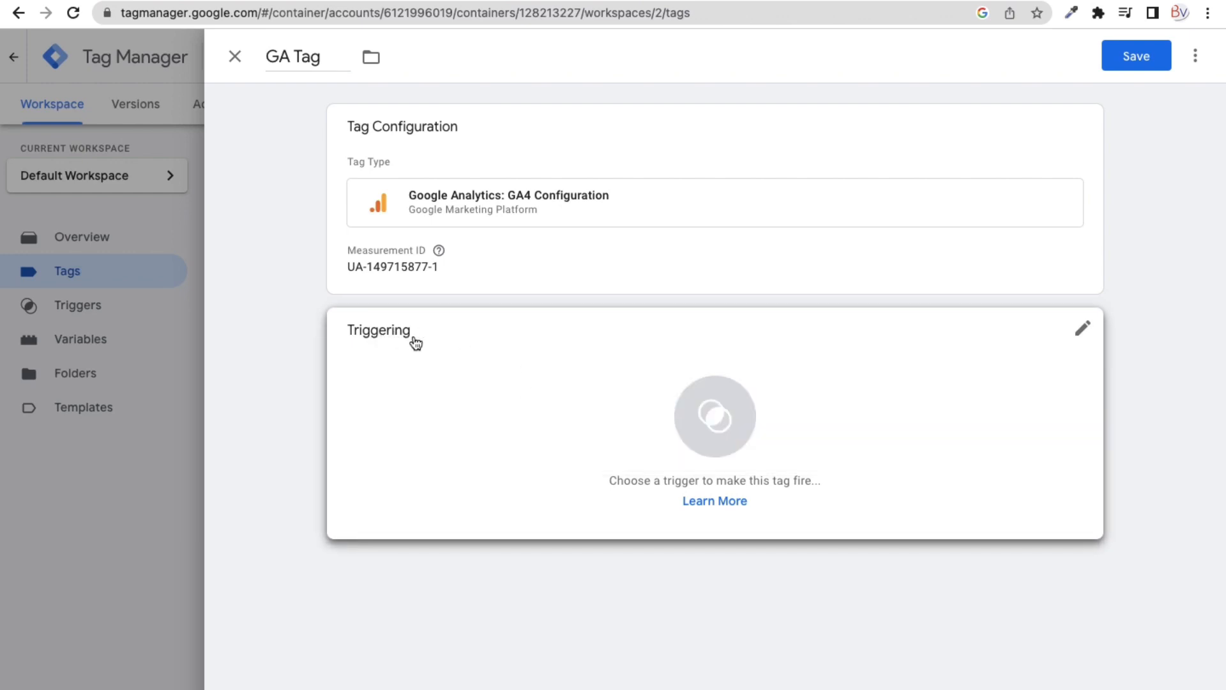
Step: Open the trigger selection for GA Tag in Tag Manager and highlight the Track all data trigger on the Keynote slide
left_click(1082, 329)
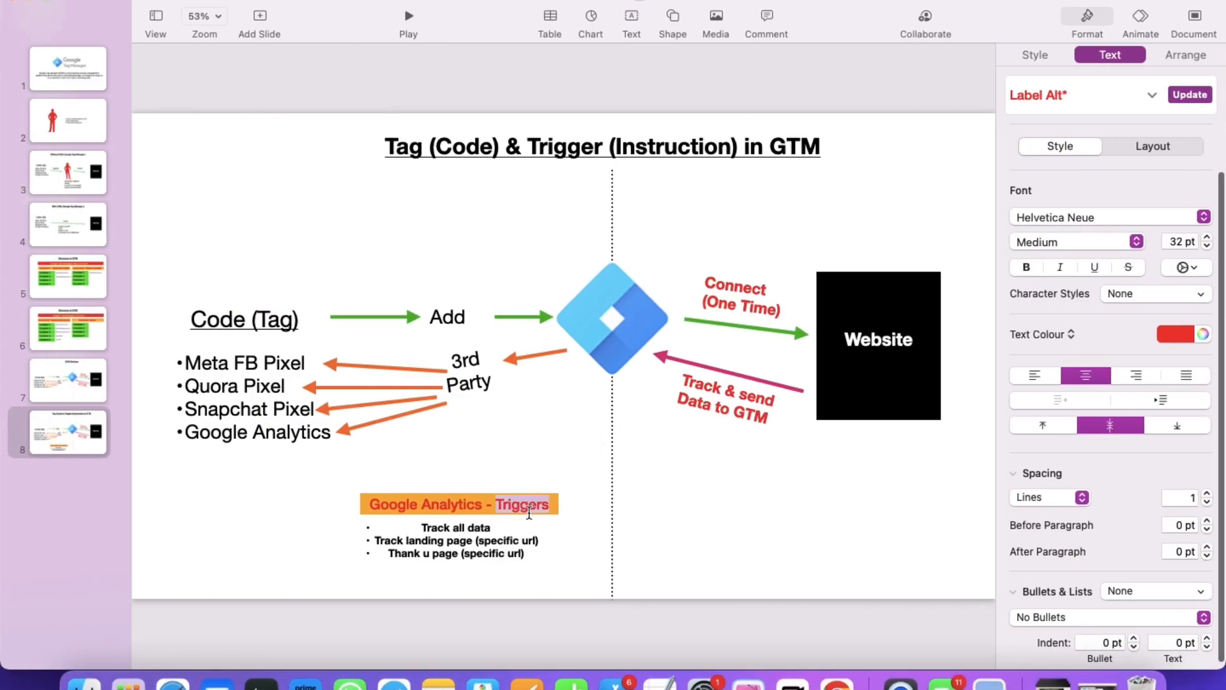
left_click(600, 343)
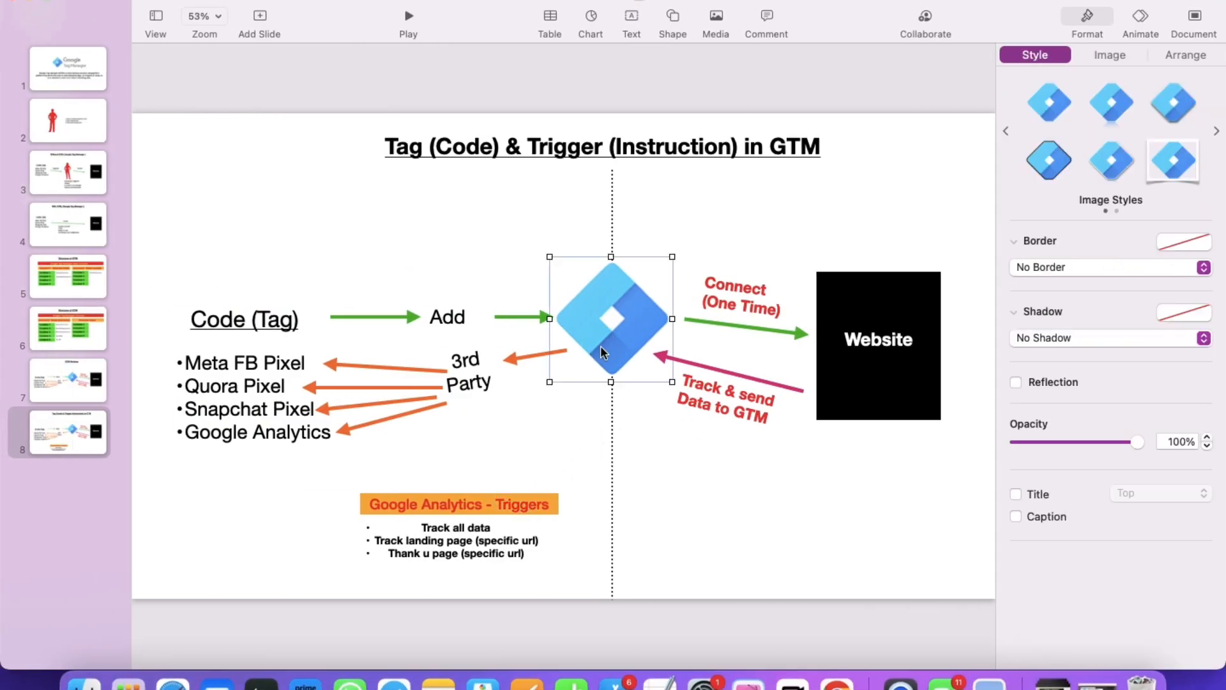
left_click(504, 525)
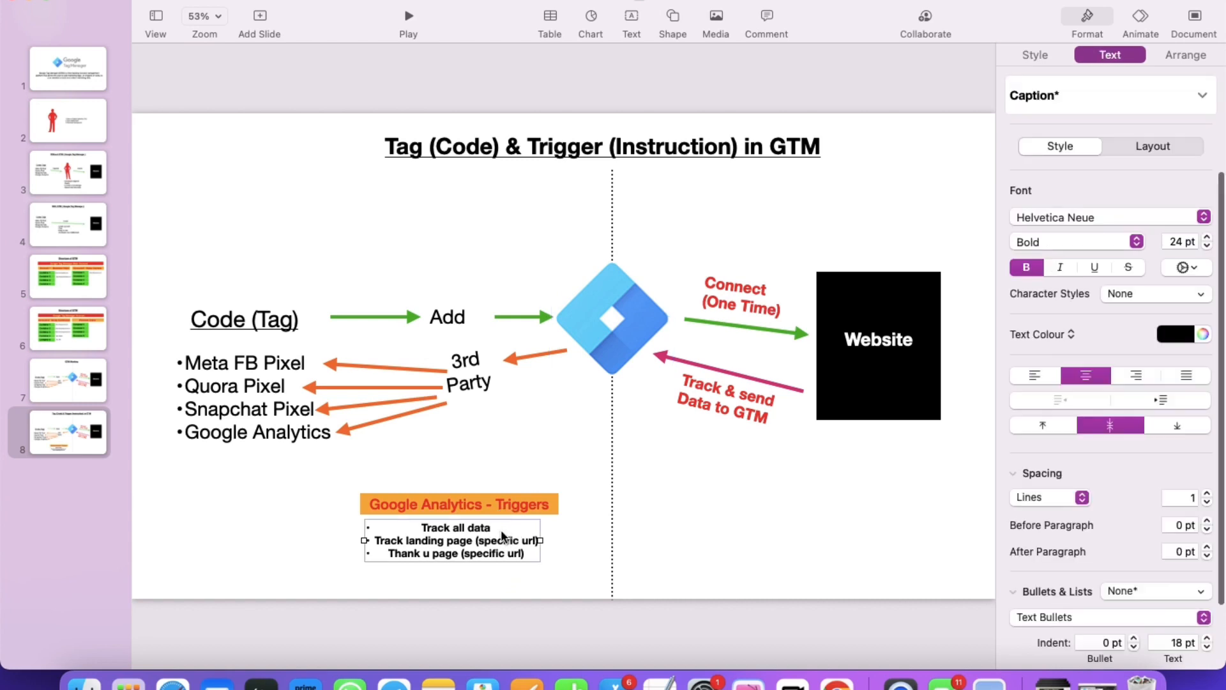
left_click_drag(505, 527, 421, 529)
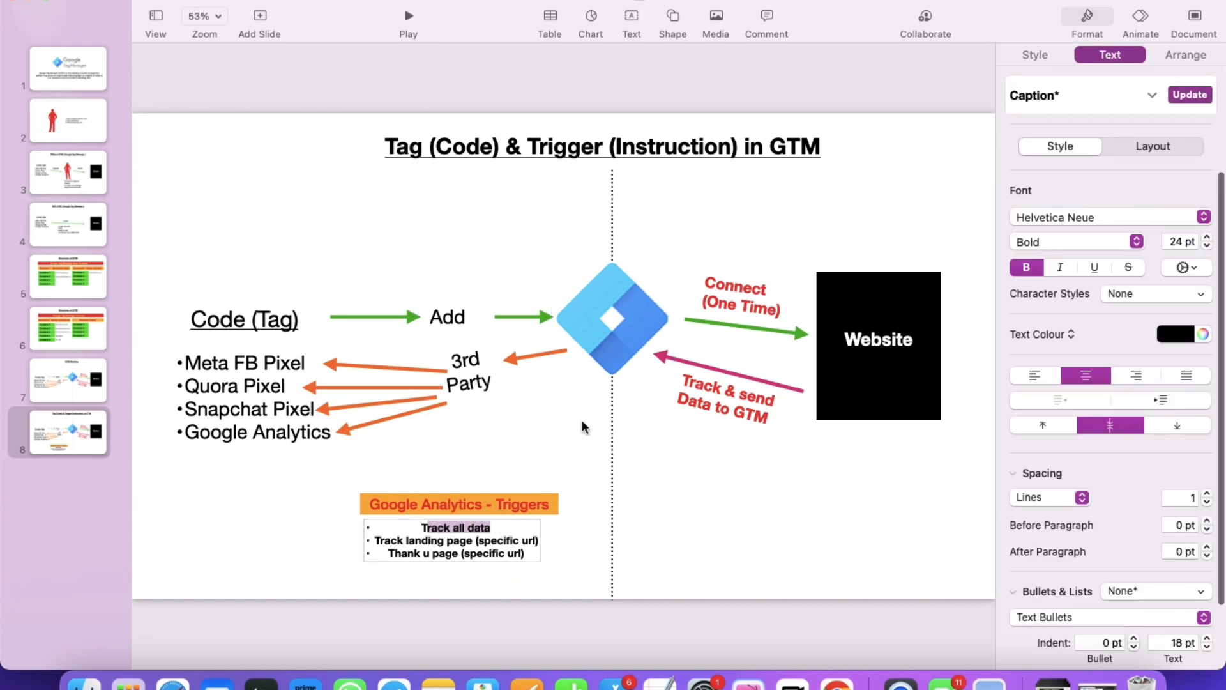
left_click(604, 329)
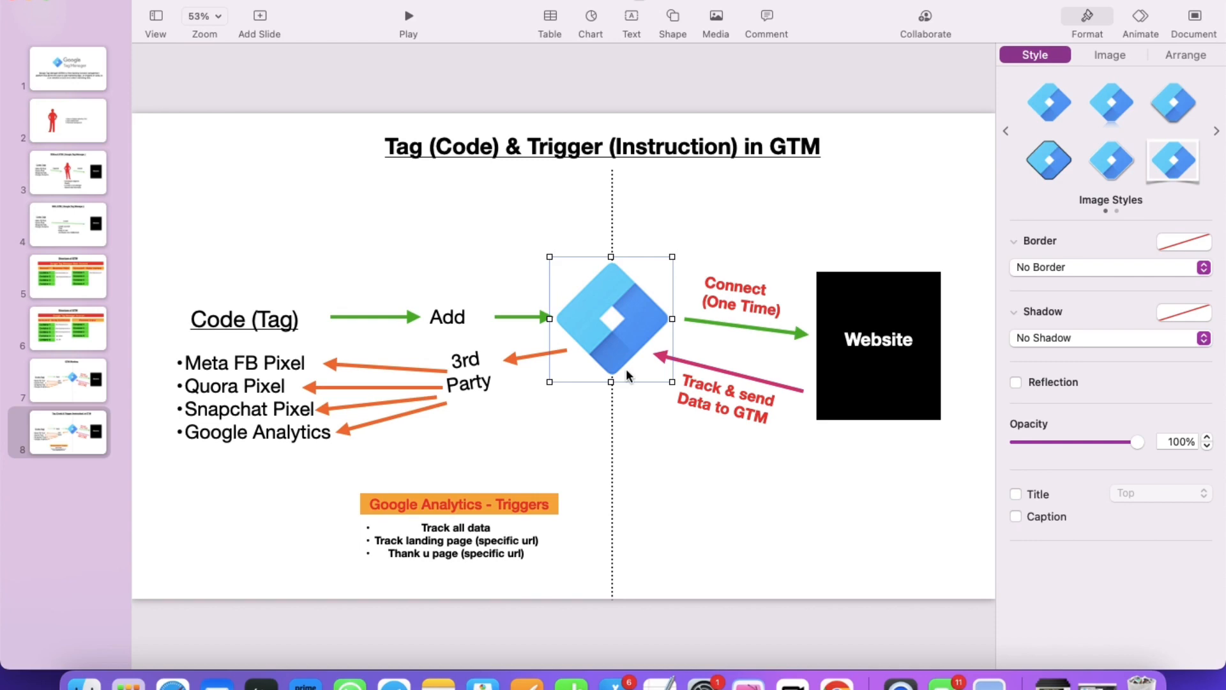
left_click(461, 531)
triple_click(461, 531)
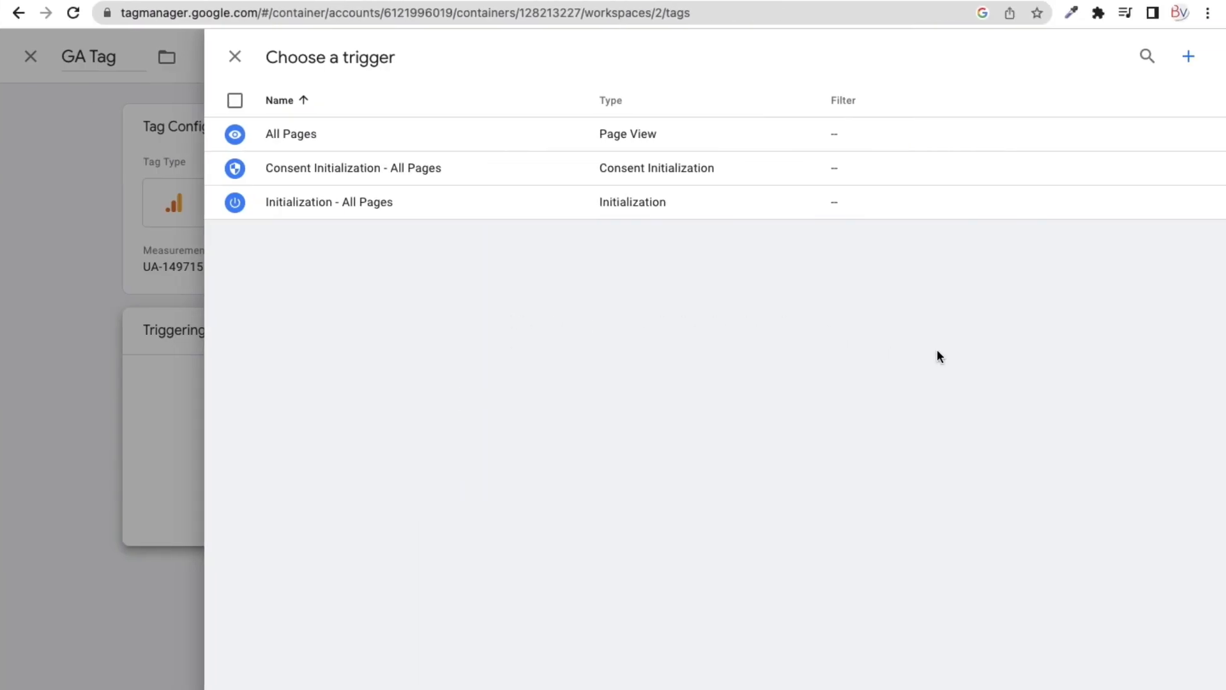
Step: In Tag Manager, create a new trigger for GA Tag named GA Trigger with the Page View trigger type
left_click(1188, 56)
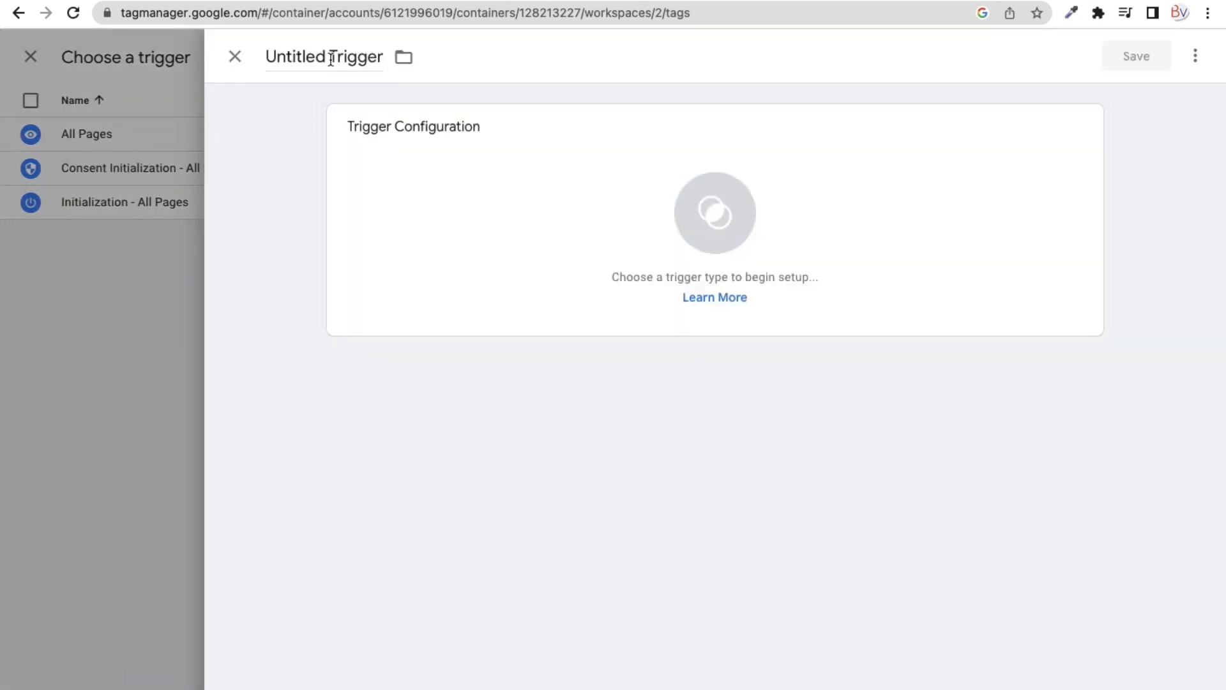
left_click(330, 59)
type("G")
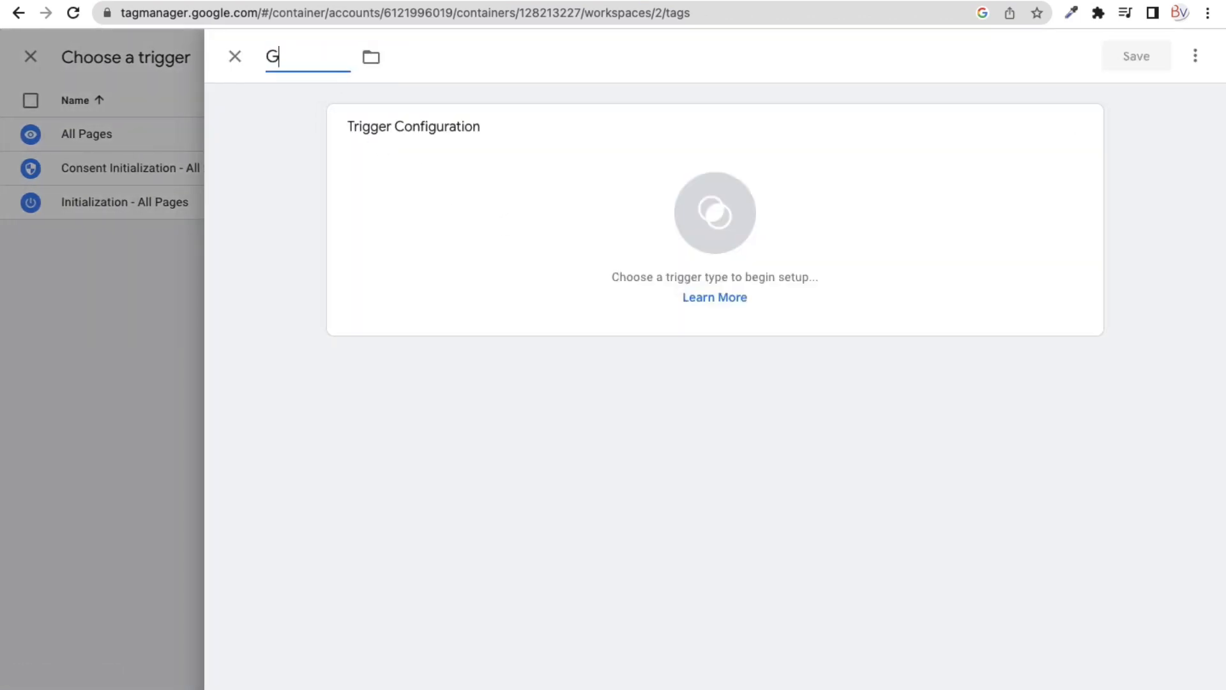
type("A Trigger")
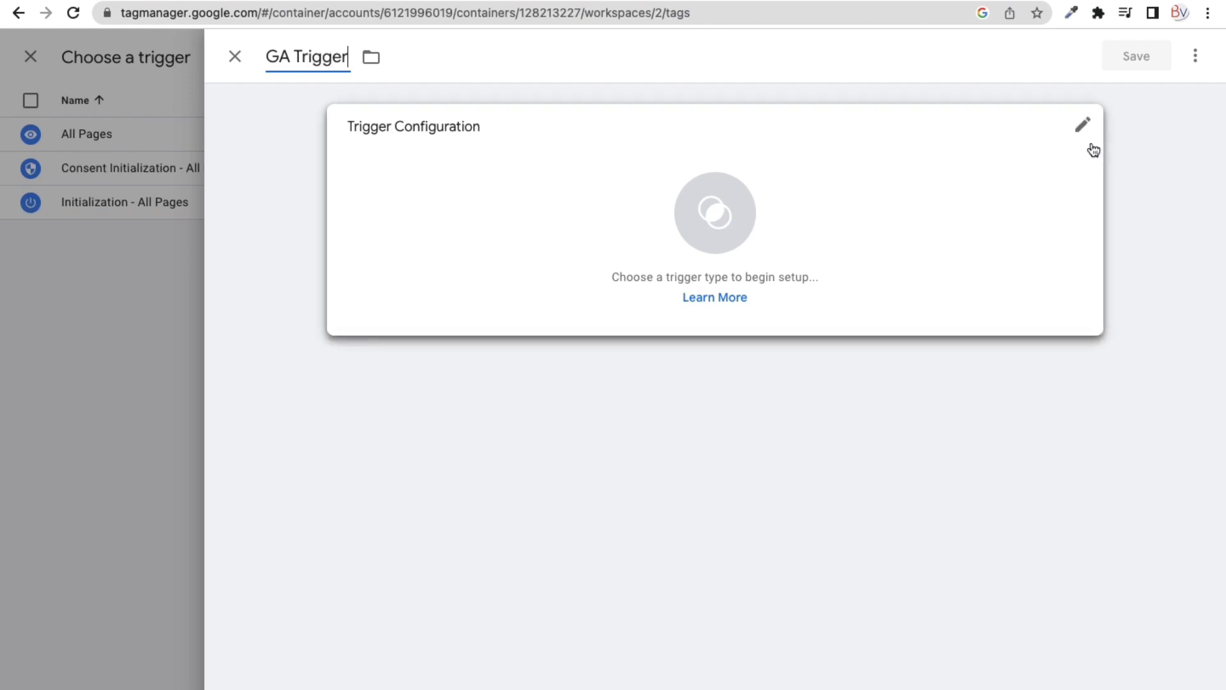
left_click(1081, 126)
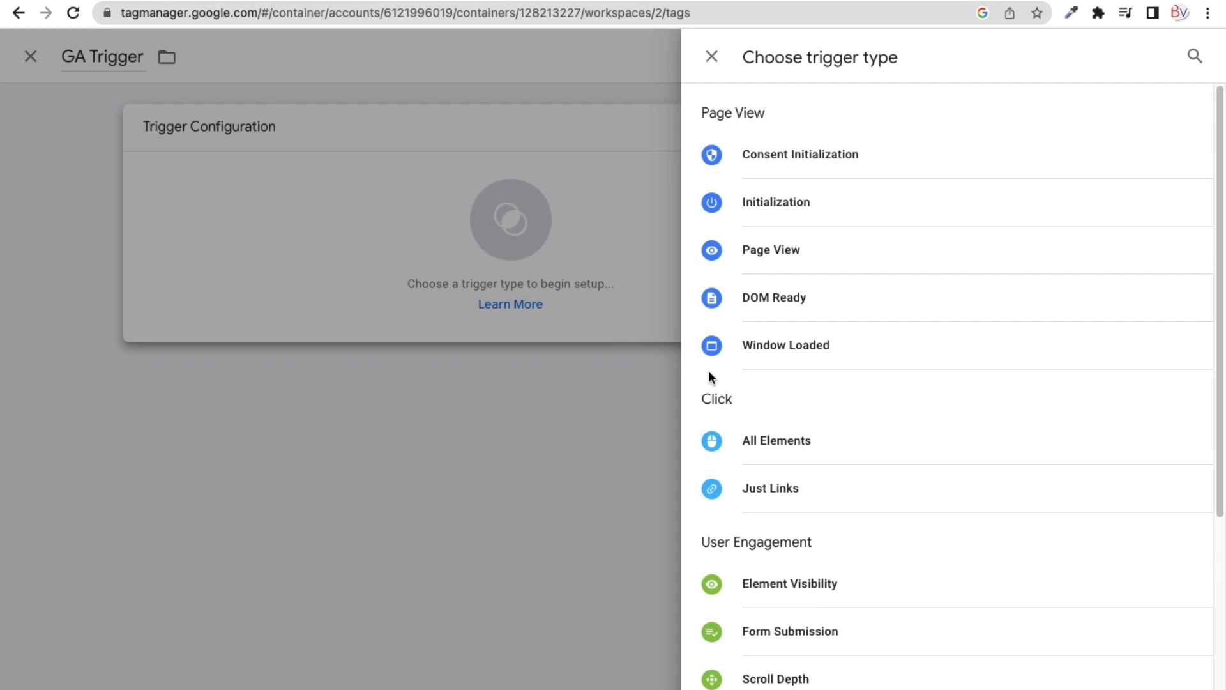
left_click(813, 256)
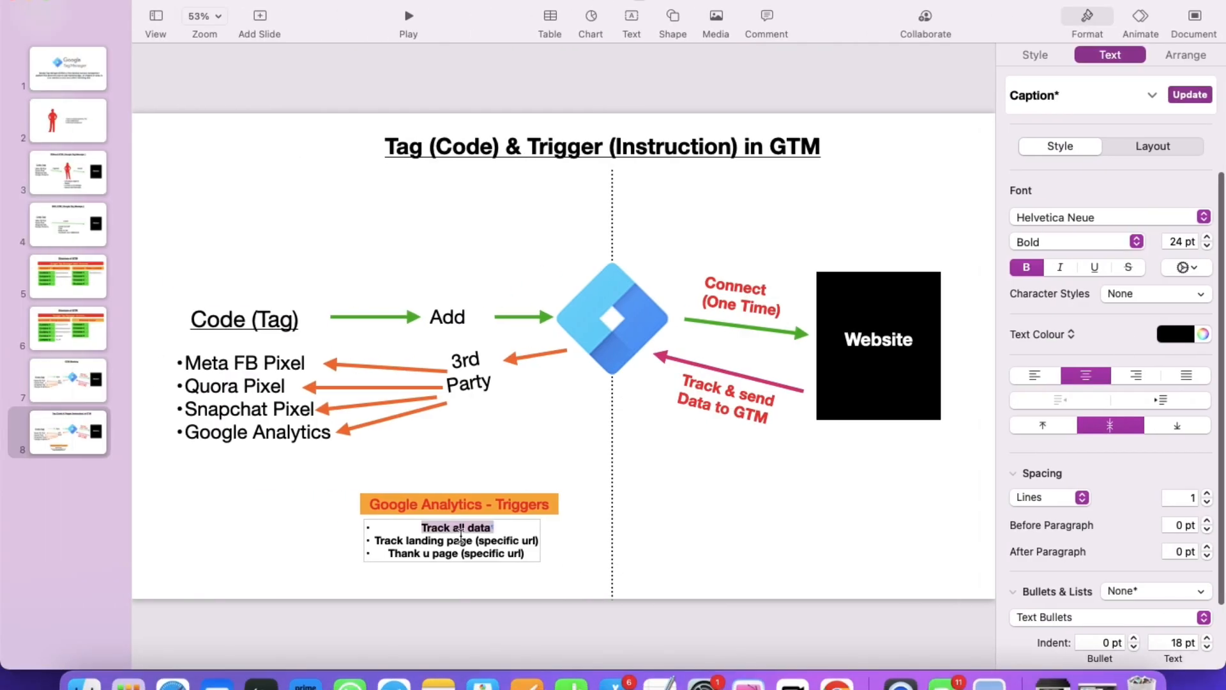
Step: Switch to the Keynote slide and add "(View all)" after the Track all data bullet
left_click(508, 531)
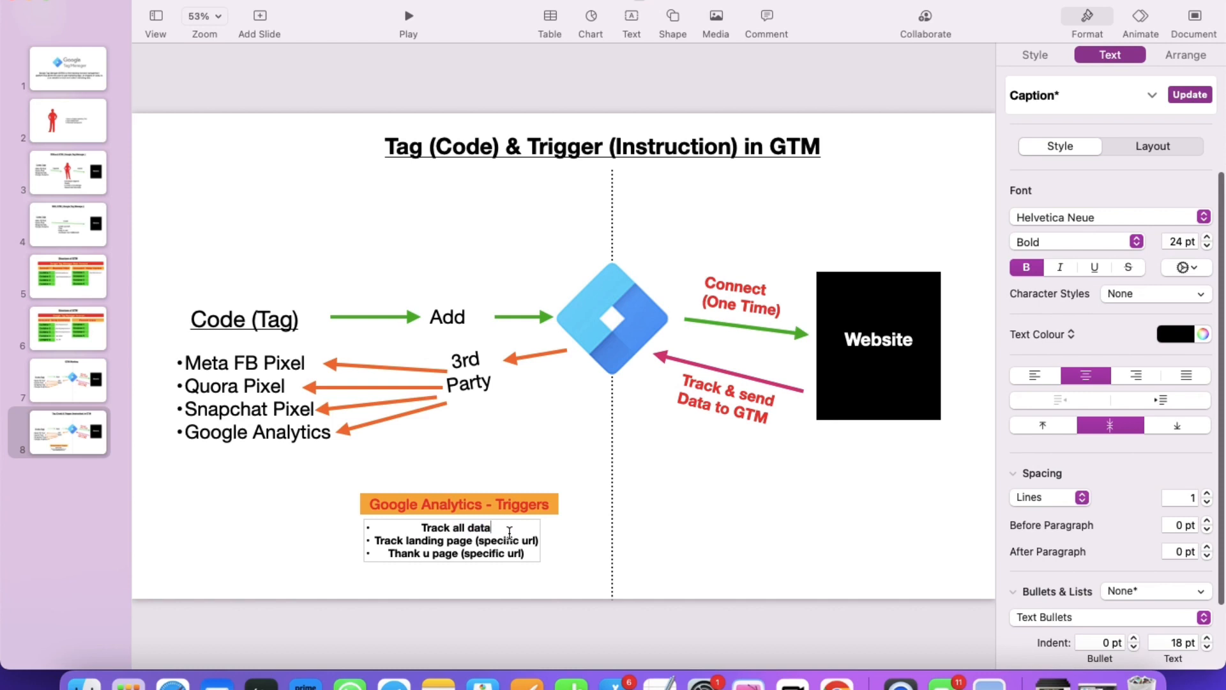
type("(View all)")
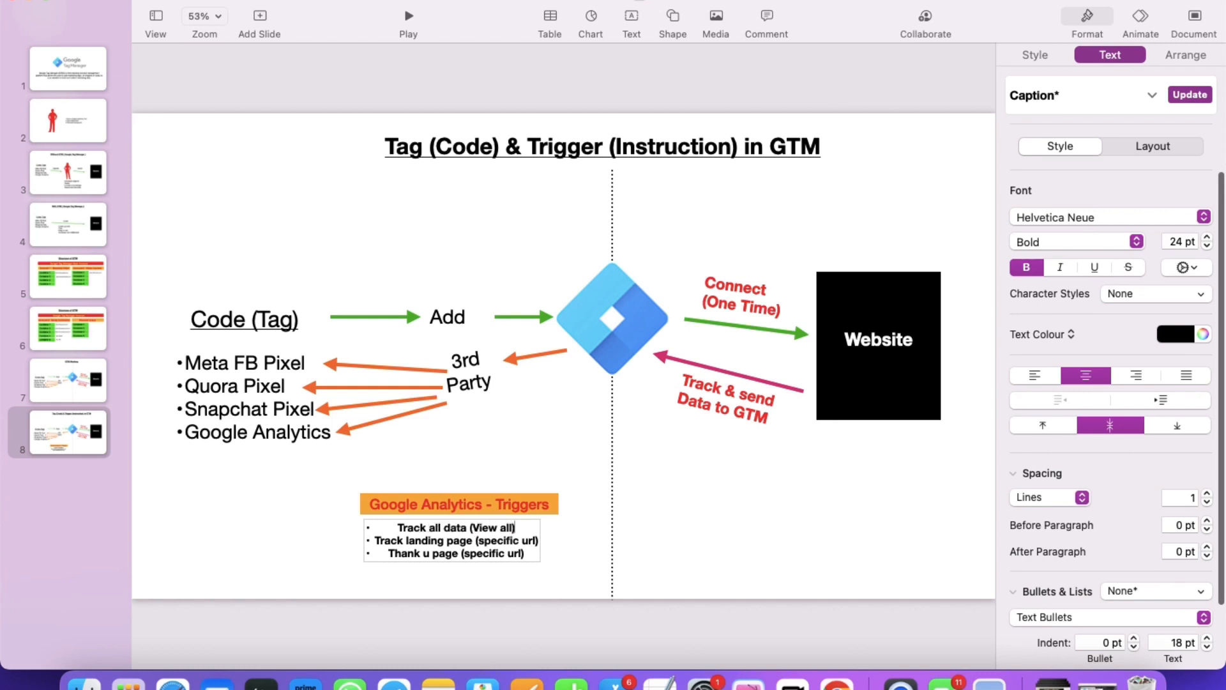
left_click(660, 431)
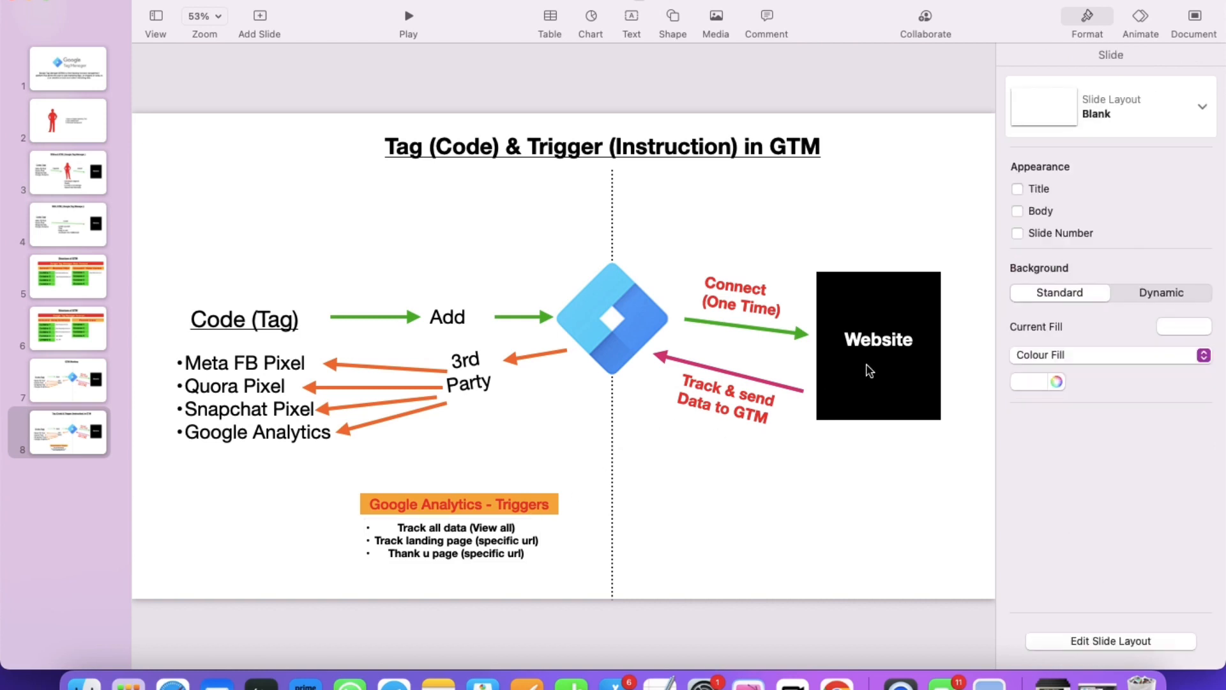
Step: Point out the Track all data (View all) bullet, the Tag Manager logo, the Website box and the Track & send Data to GTM label
triple_click(505, 527)
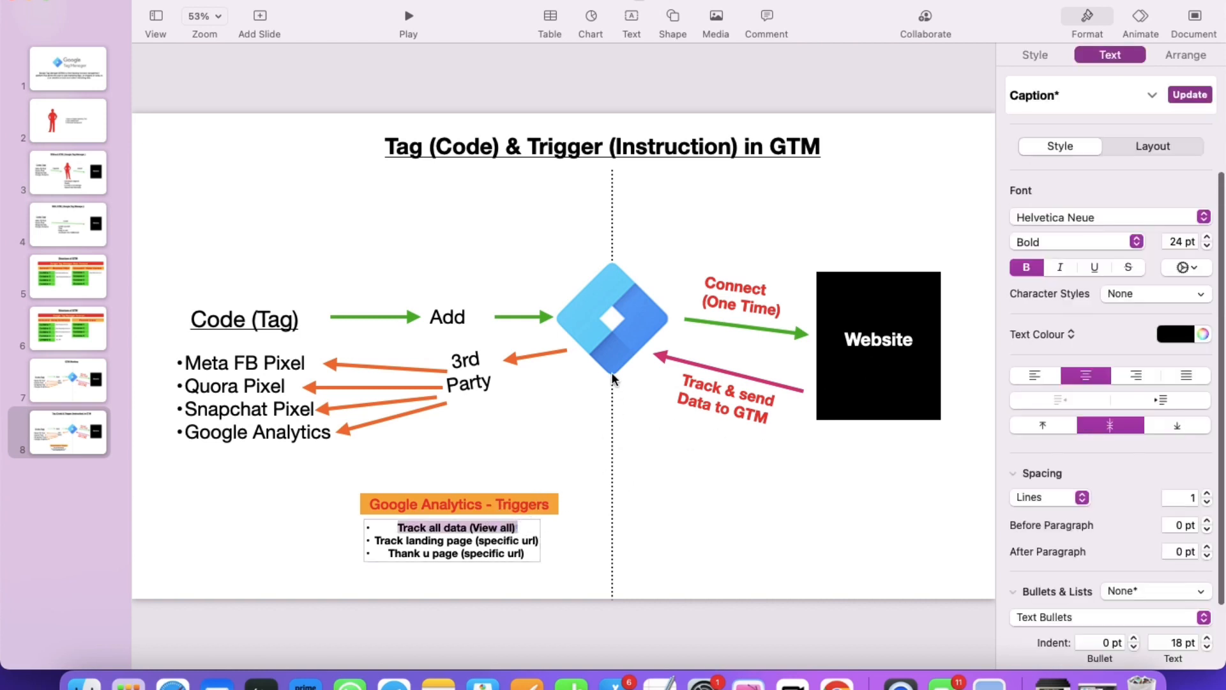
left_click(607, 341)
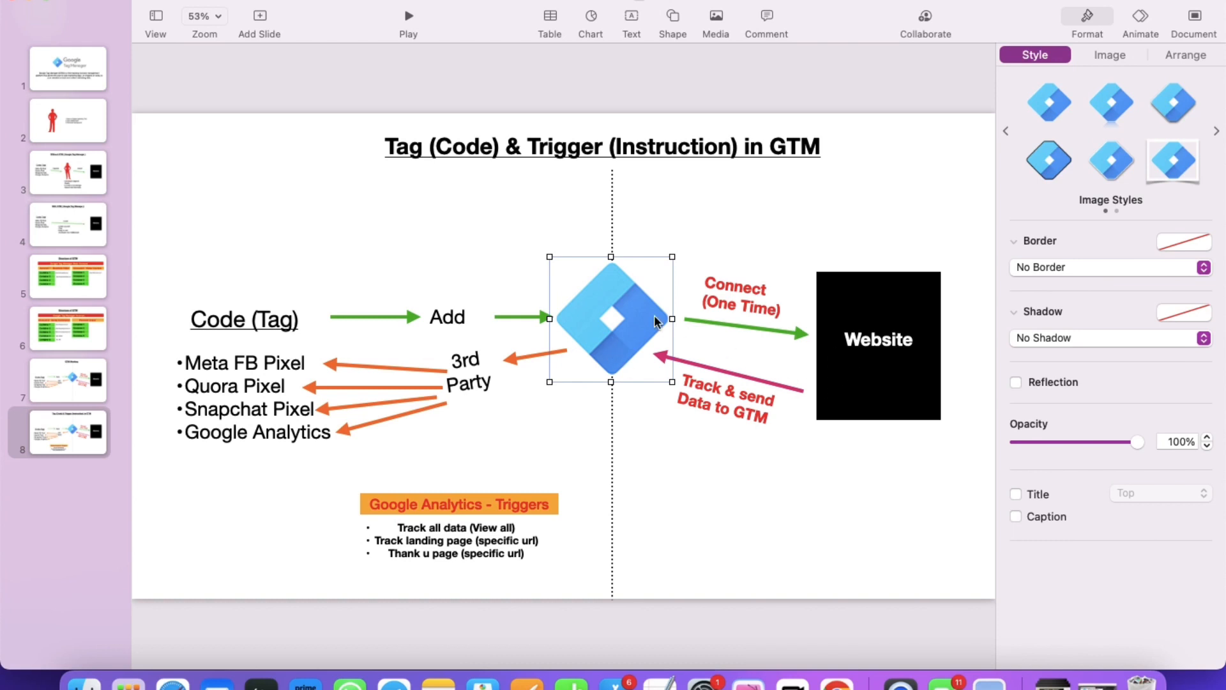
left_click(852, 380)
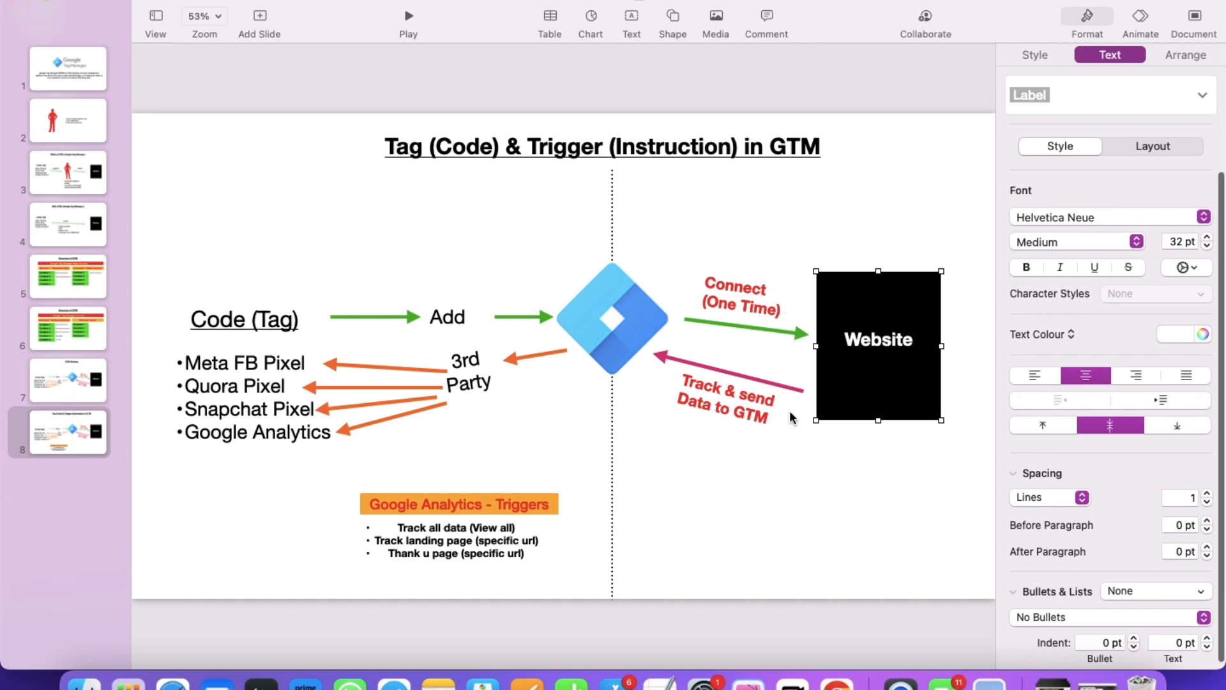
left_click(745, 409)
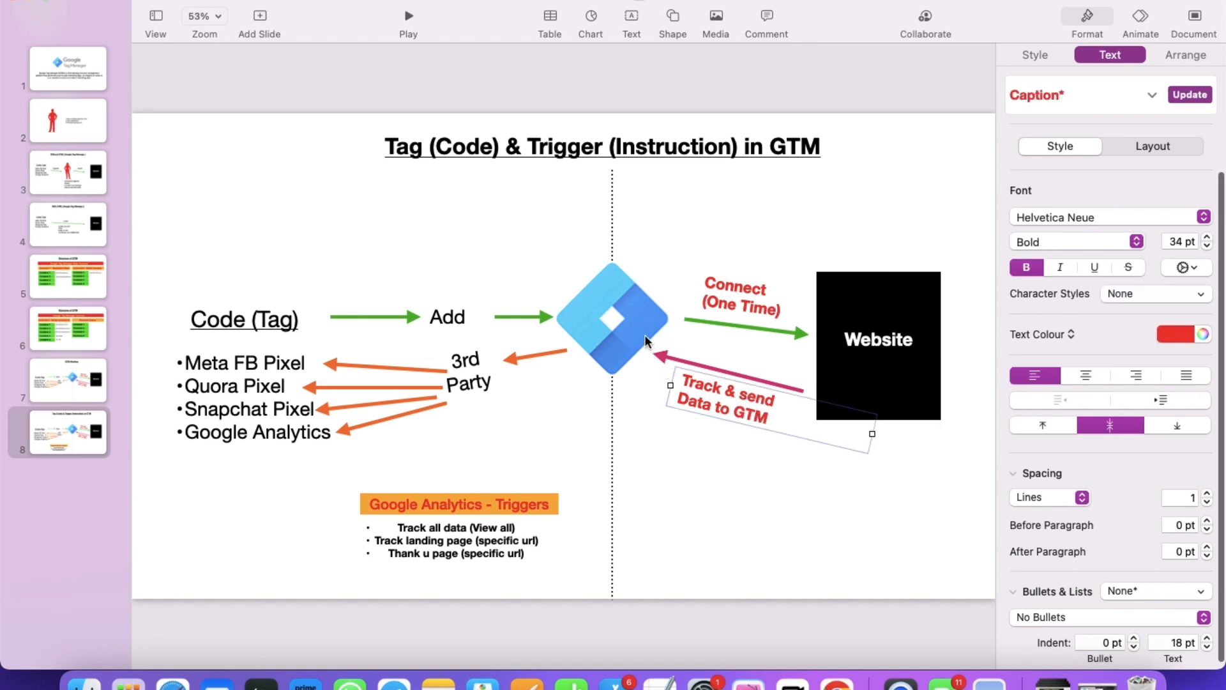
left_click(626, 330)
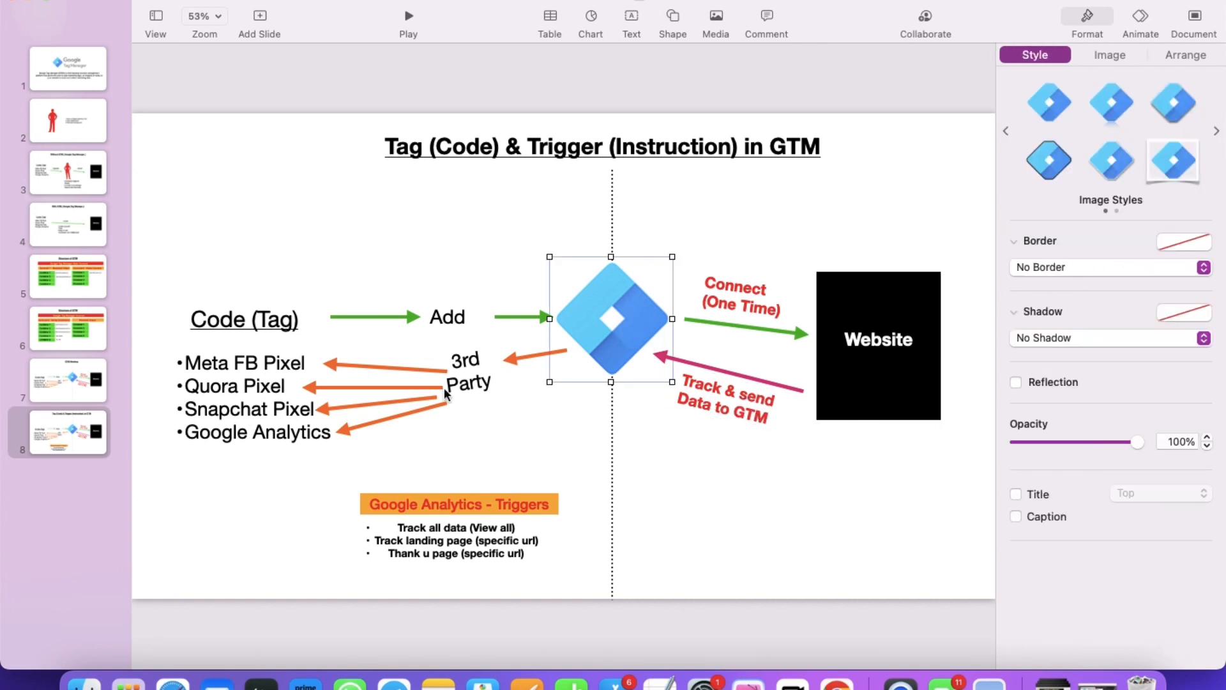
Step: Point out the Track all data (View all) bullet and the Google Analytics entry on the slide
double_click(326, 434)
left_click(485, 539)
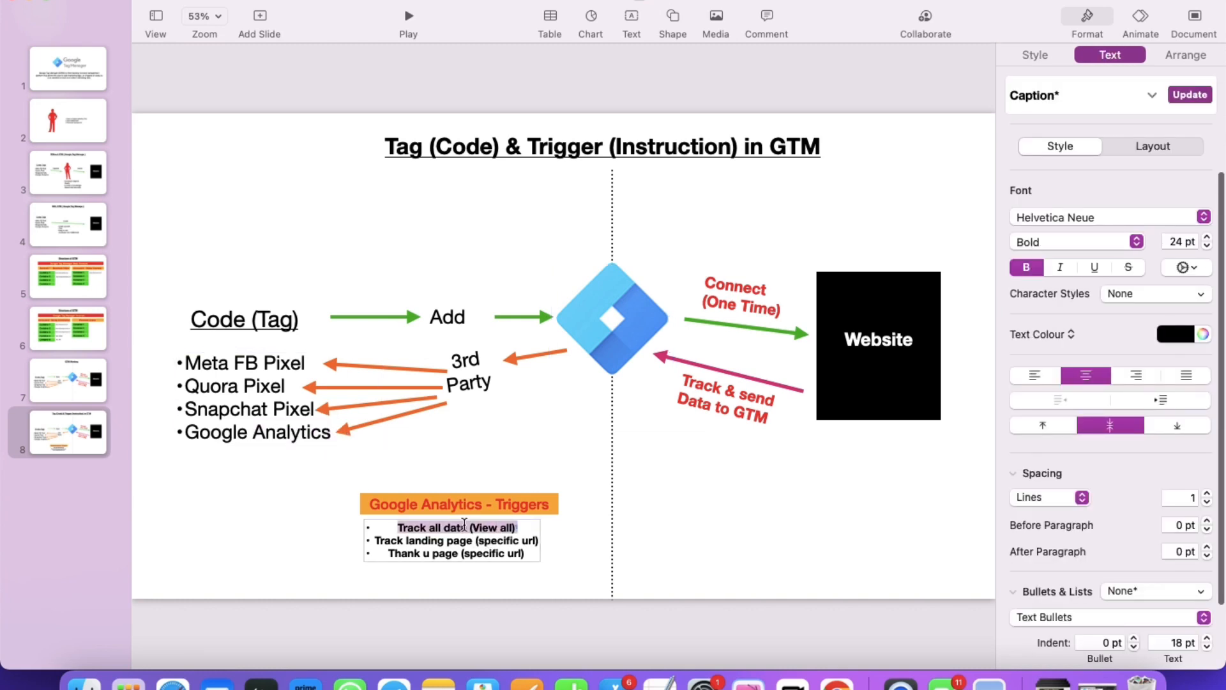
left_click(247, 436)
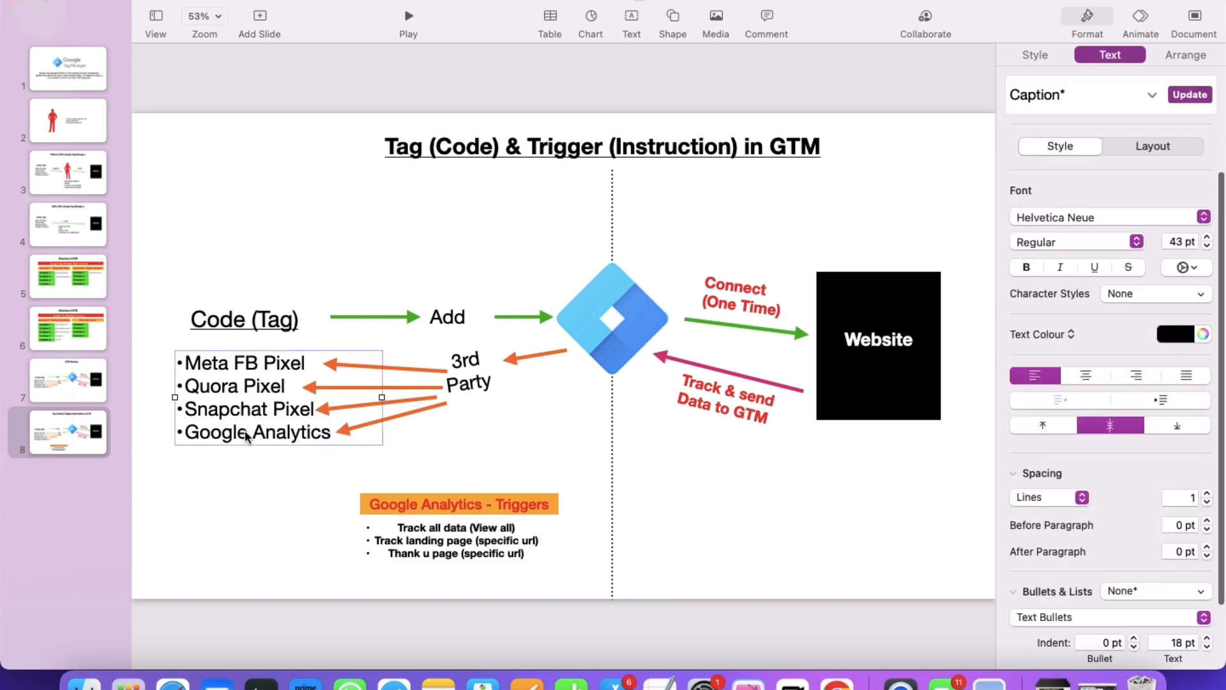
left_click(526, 455)
Step: Switch to Tag Manager, save GA Trigger for all page views, and try to save GA Tag
key("ctrl+Right")
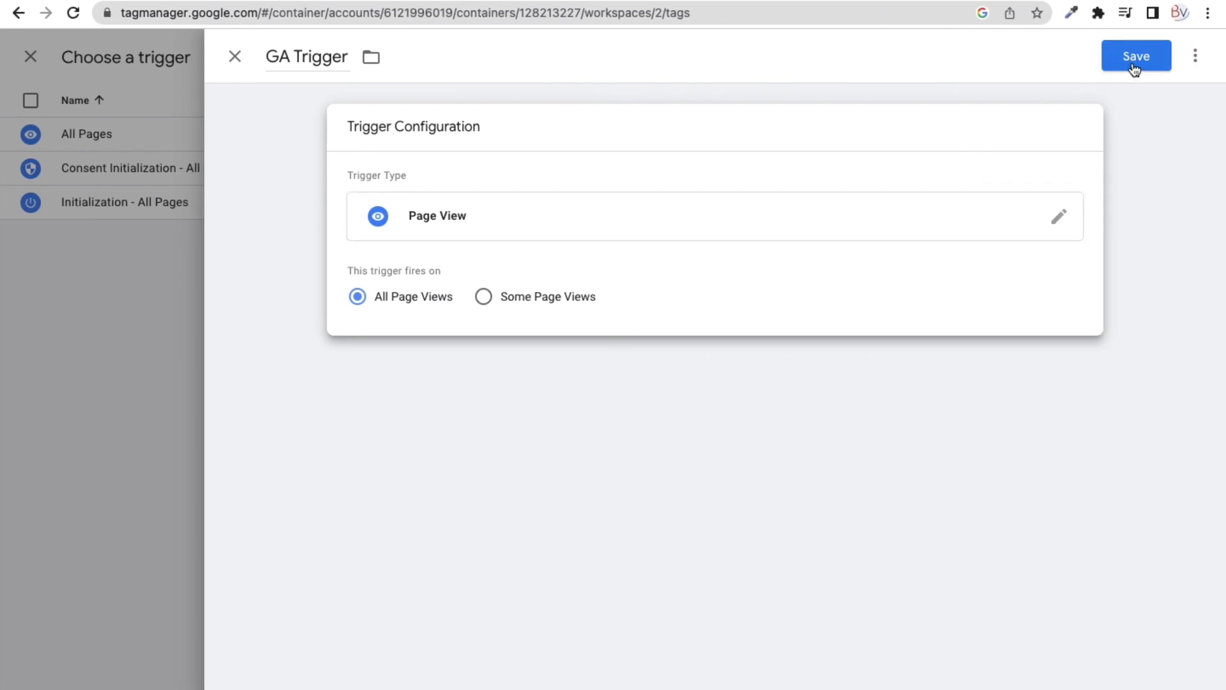
left_click(1134, 58)
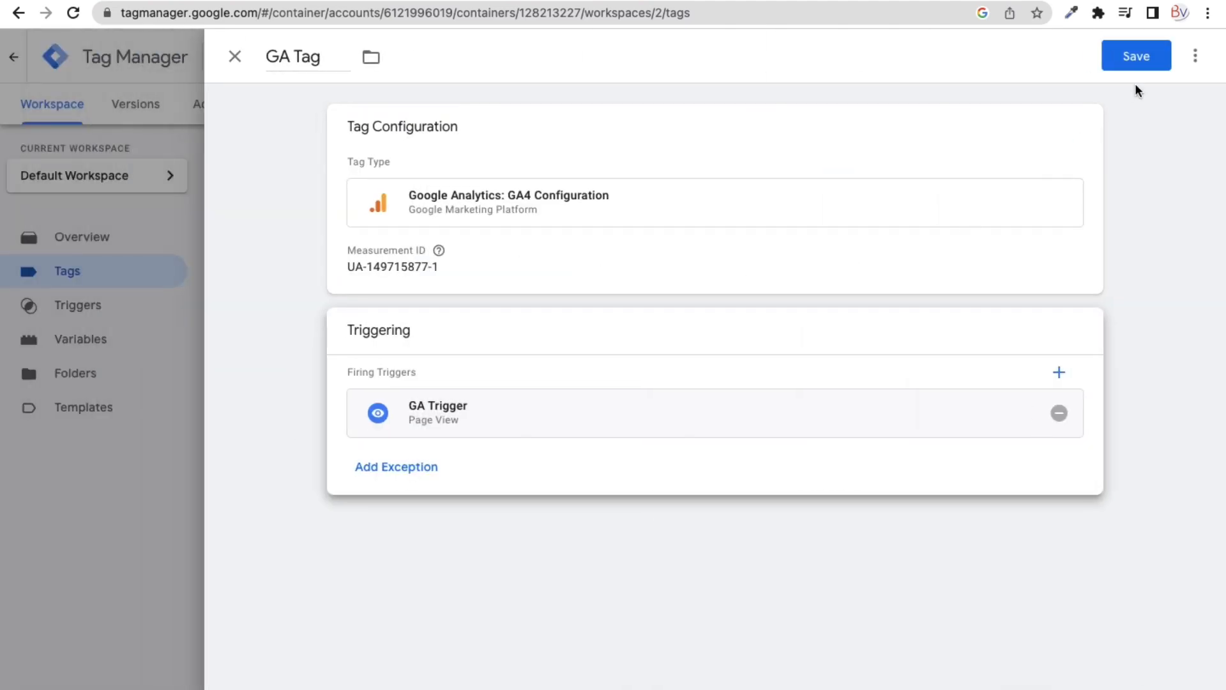
left_click(1136, 58)
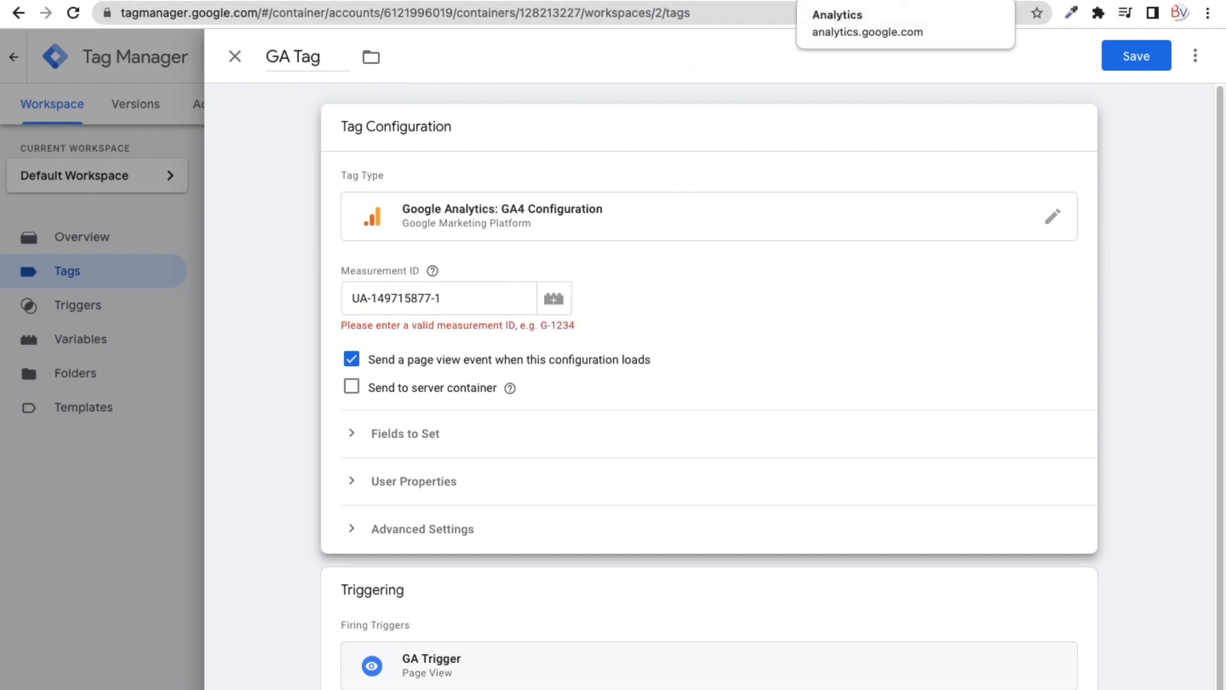
Step: Switch to Google Analytics and examine the Tracking Code page of the Business Vidya property for a valid measurement ID
left_click(904, 2)
left_click(412, 287)
scroll(639, 408, "down", 1)
scroll(668, 411, "down", 3)
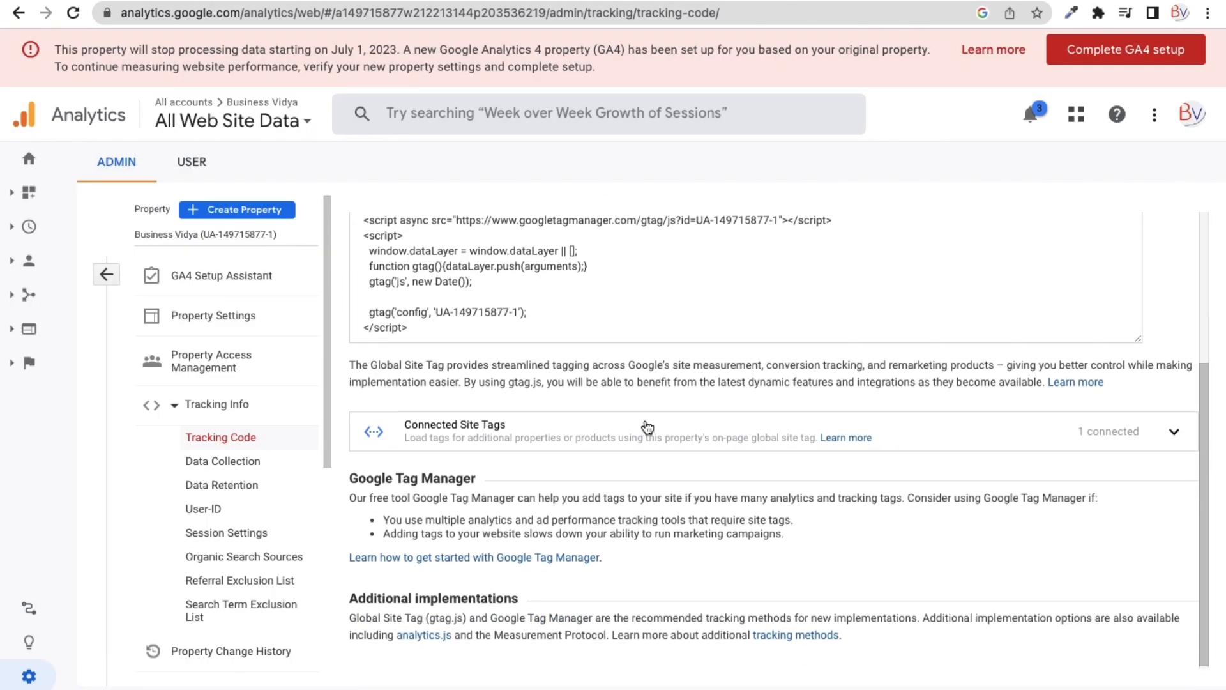
scroll(644, 424, "up", 1)
Step: Switch to the browser profile Being (Person 1) and open Google Analytics in a new tab
left_click(1179, 13)
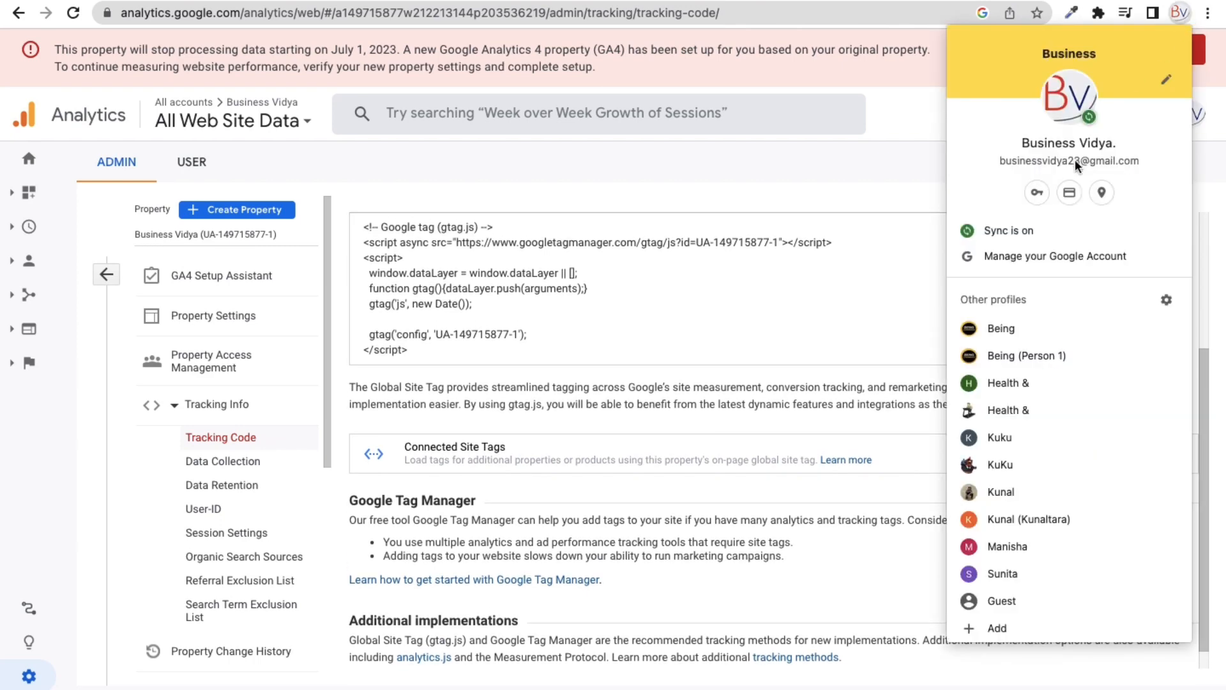
left_click(1025, 355)
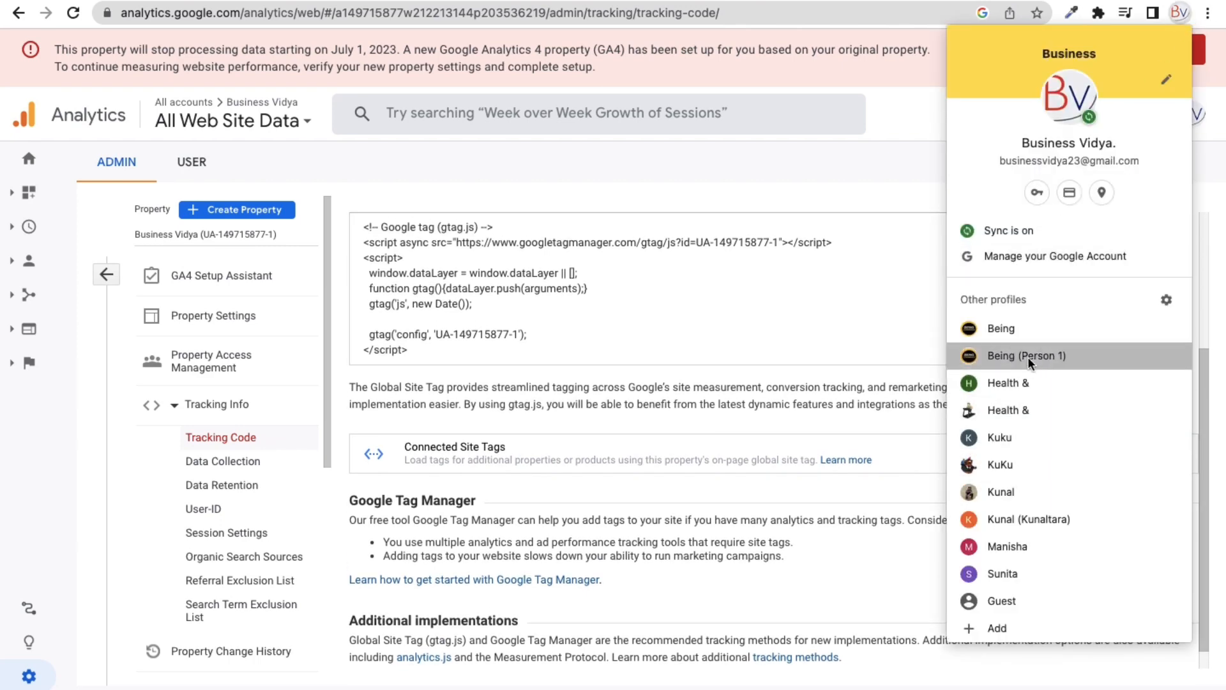
key("super+t")
type("s")
key("BackSpace")
type("an")
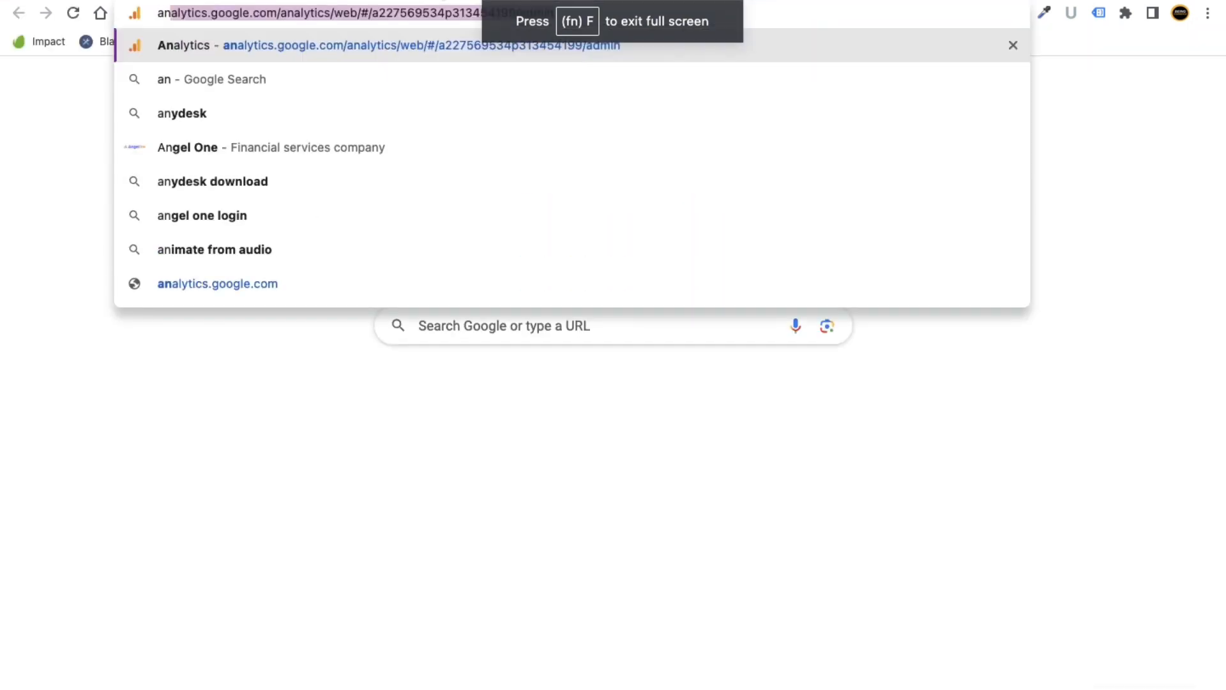
key("Return")
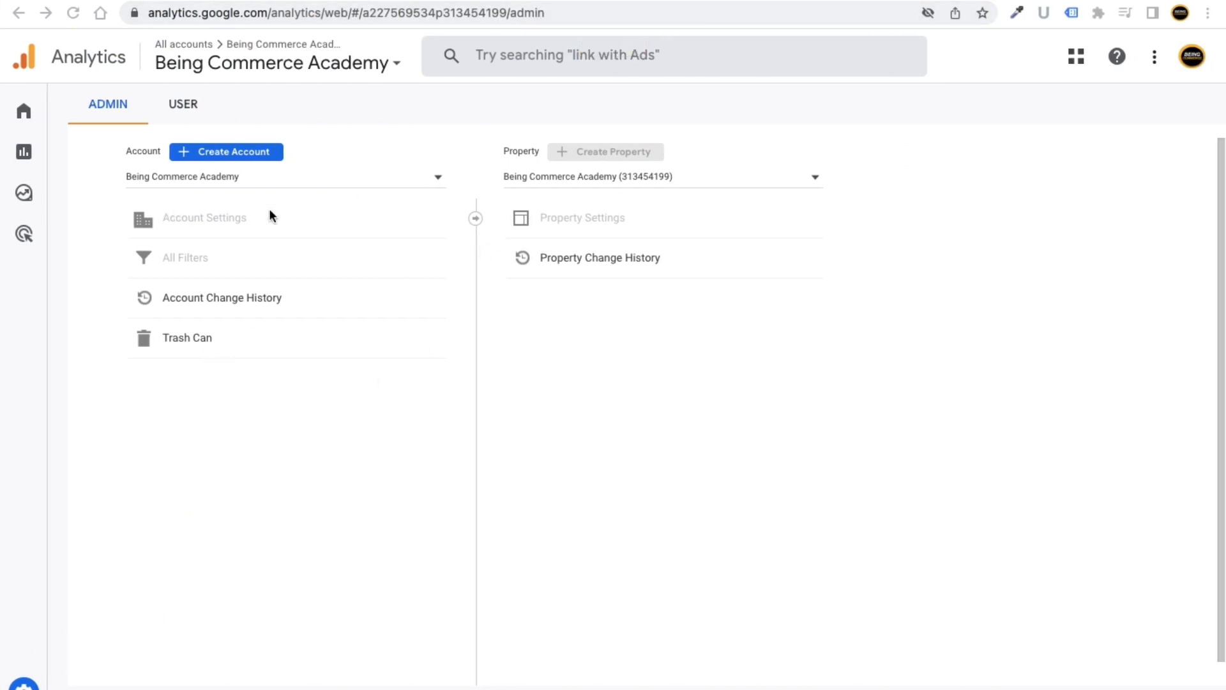
left_click(26, 682)
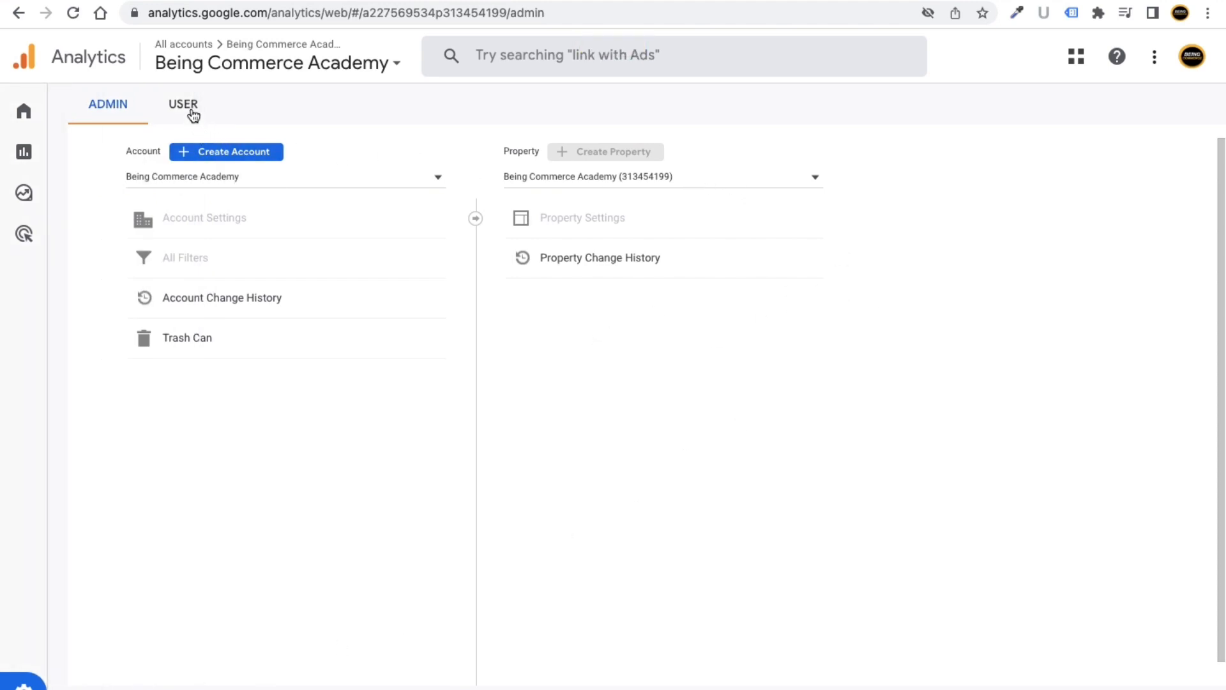
left_click(333, 62)
left_click(369, 220)
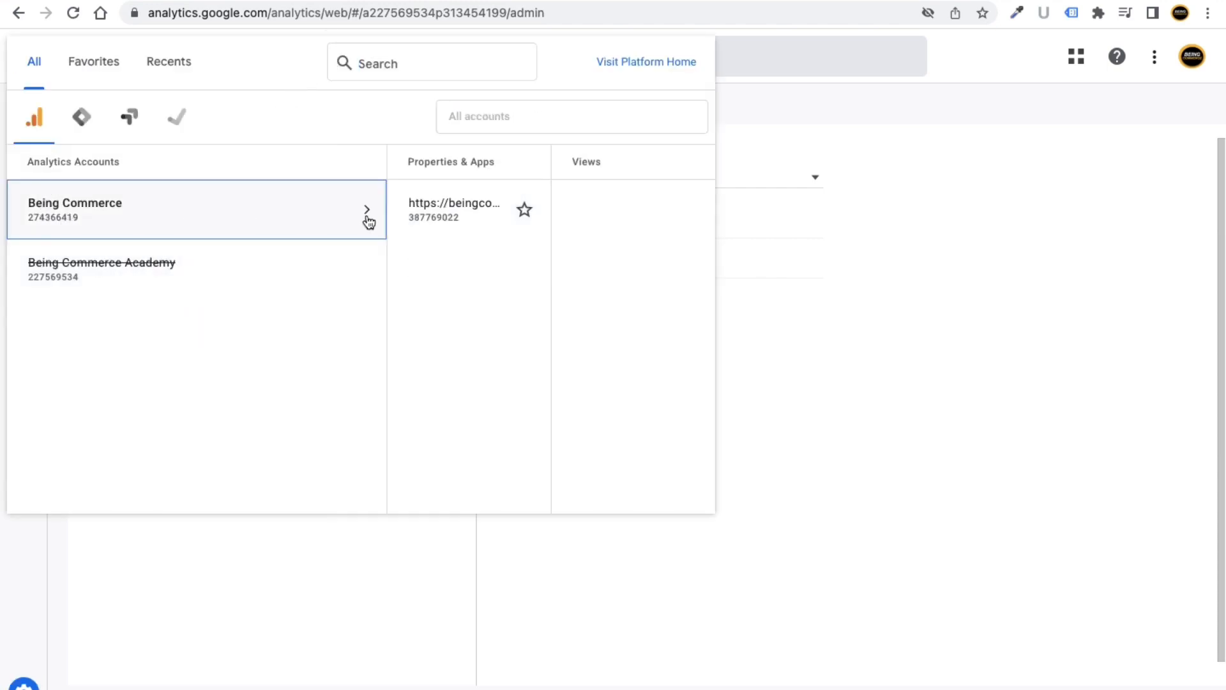
left_click(494, 215)
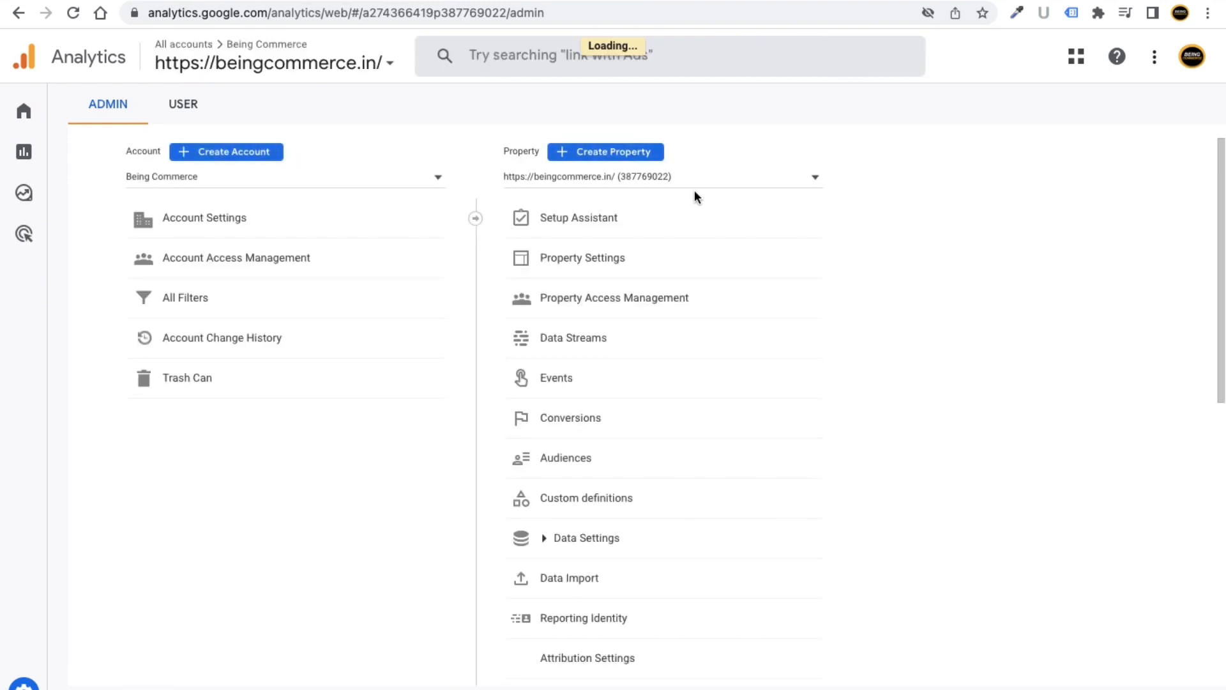
Step: Open the BeingCommerce.In web stream in the property's data streams and copy its measurement ID
left_click(575, 344)
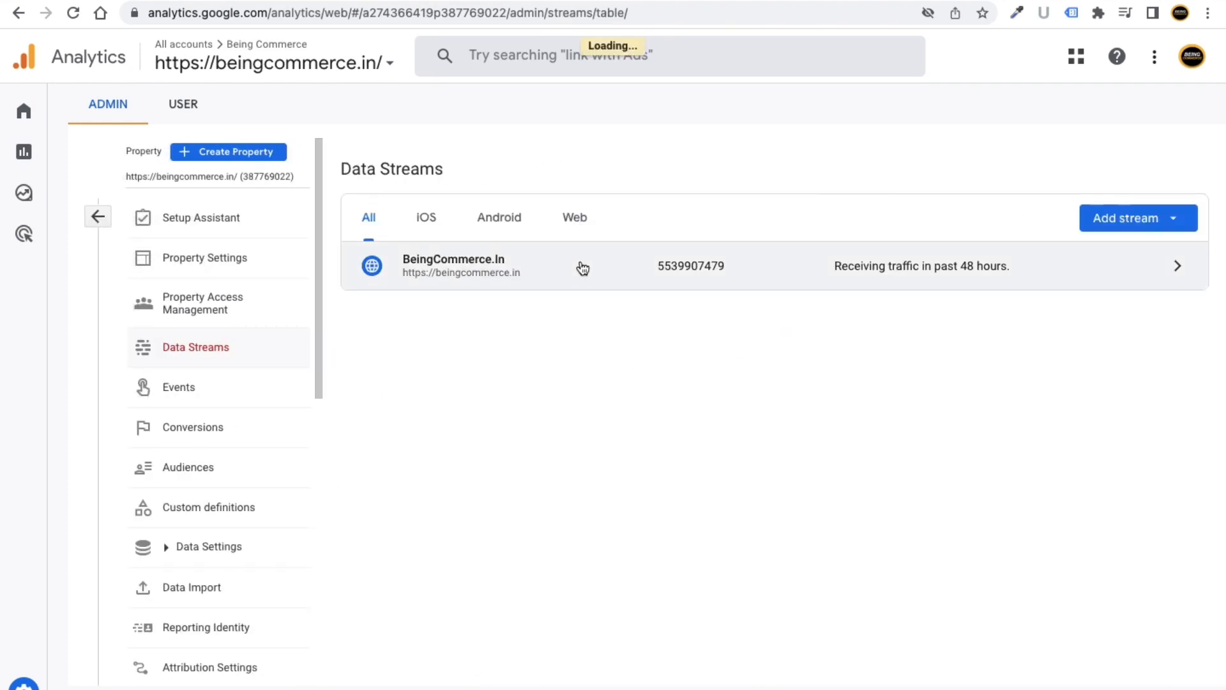
left_click(583, 275)
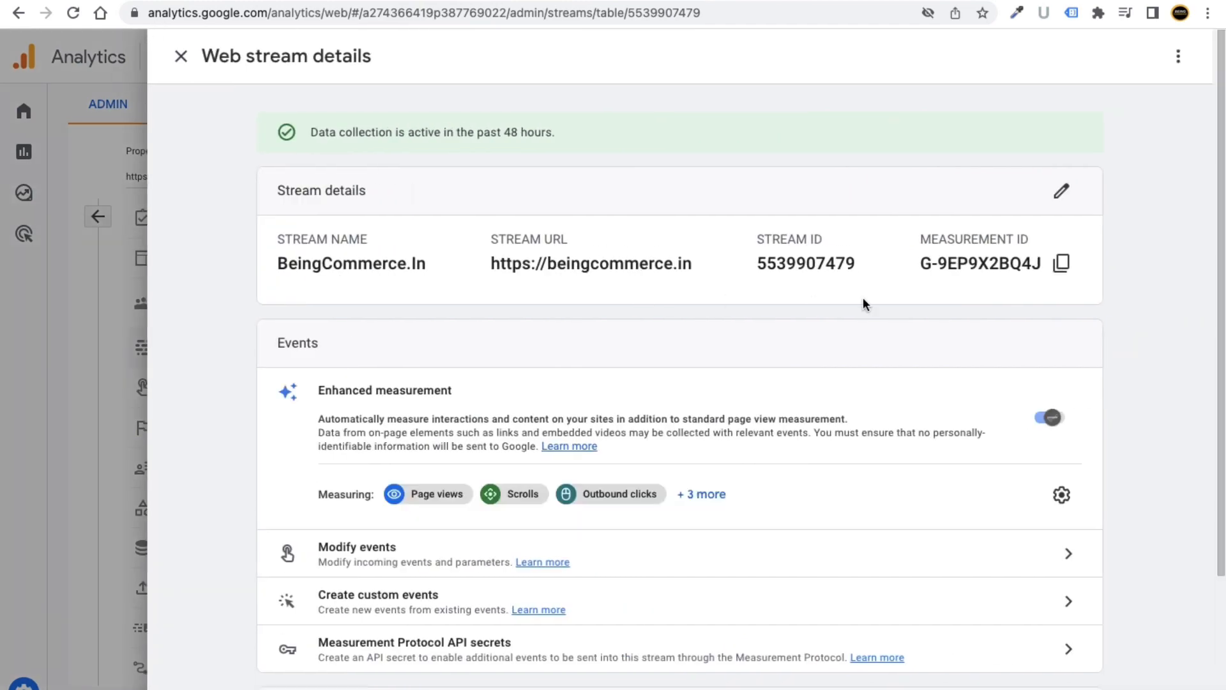
left_click(1053, 268)
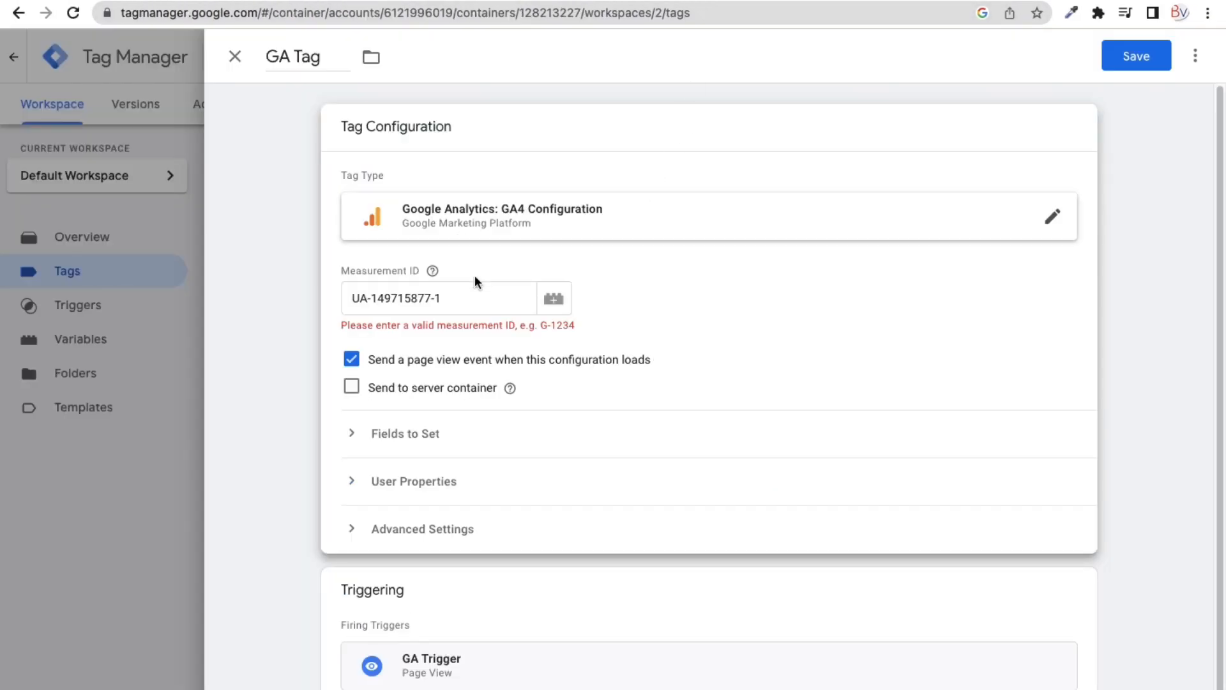
Step: In Tag Manager, set GA Tag's measurement ID to the copied G-9EP9X2BQ4J and save the tag
left_click(457, 292)
triple_click(424, 295)
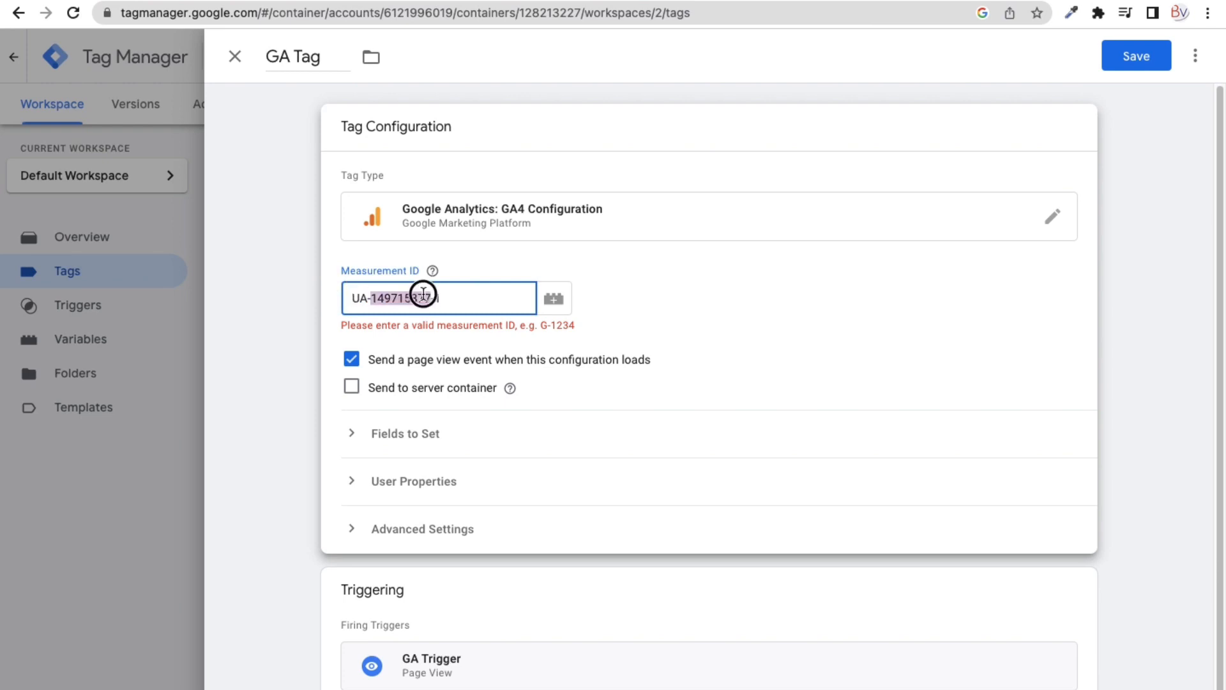
key("ctrl+v")
left_click(260, 285)
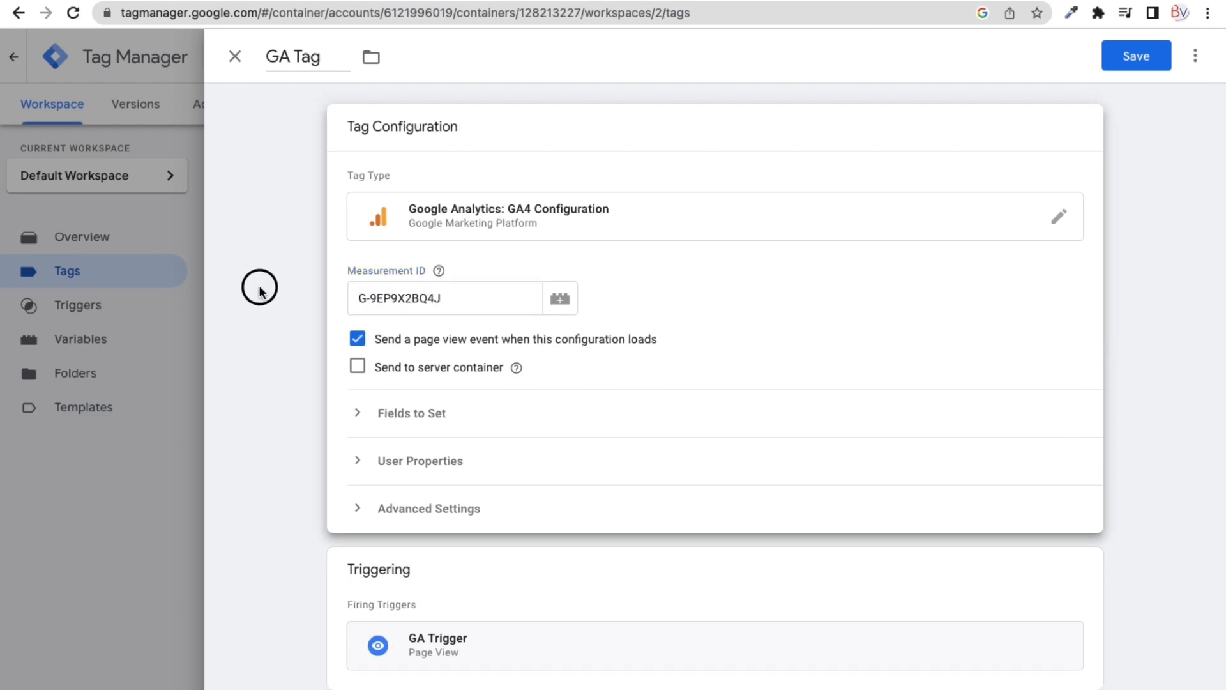
left_click(1160, 64)
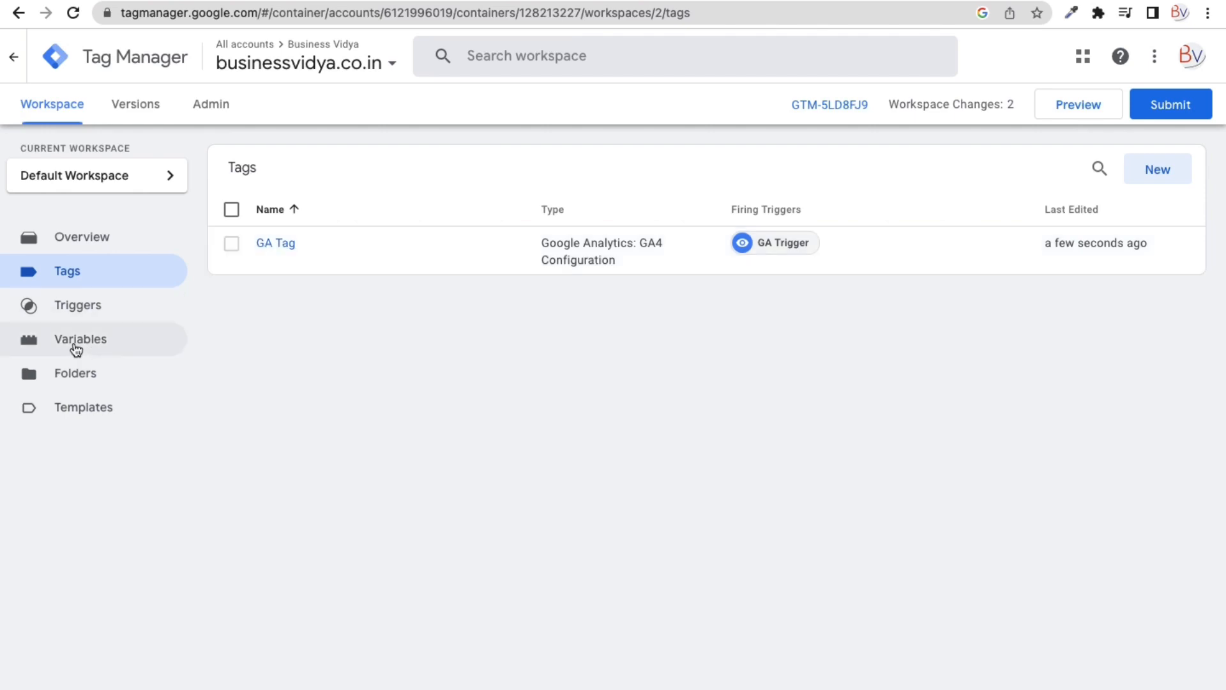
Step: After checking the triggers list, publish the workspace changes with Add GA as version name and description, and close the version summary
left_click(78, 309)
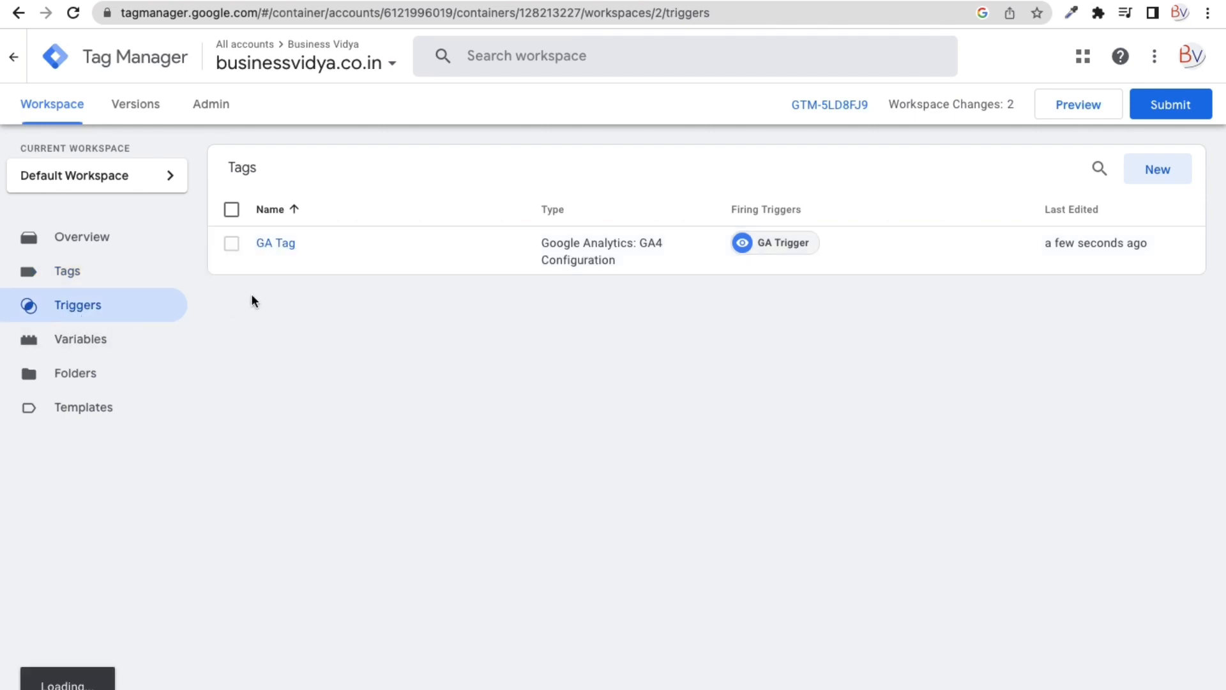
left_click(112, 321)
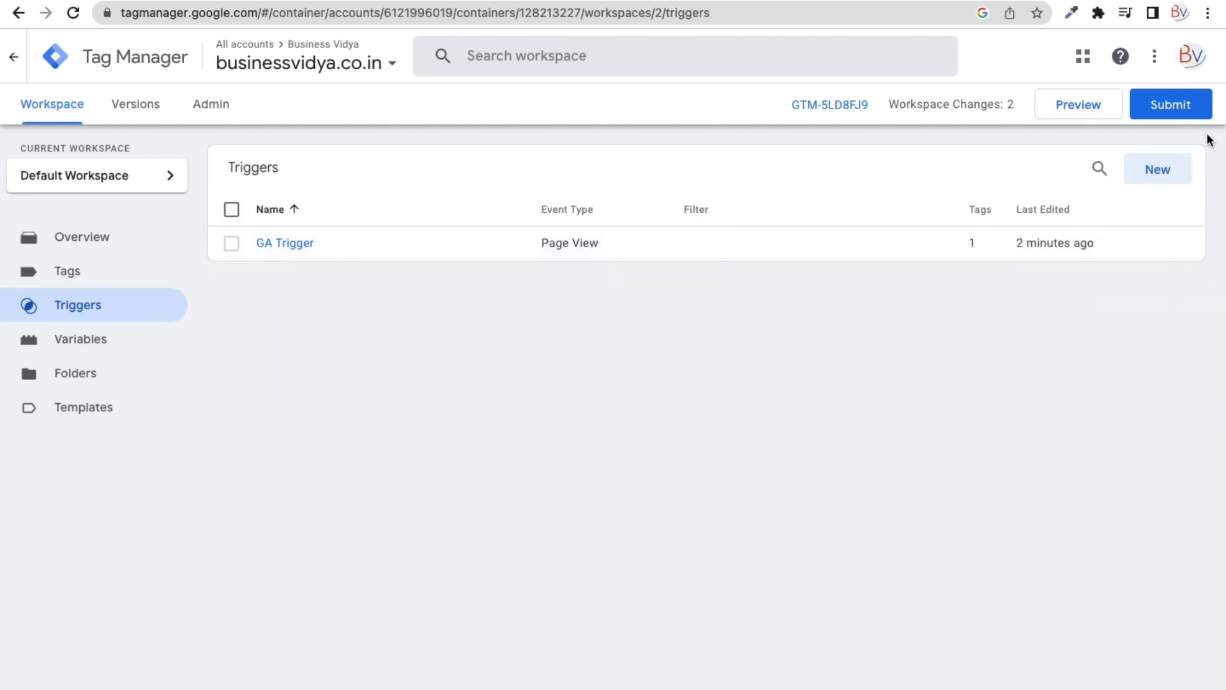
left_click(1192, 106)
left_click(501, 250)
type("Add GA")
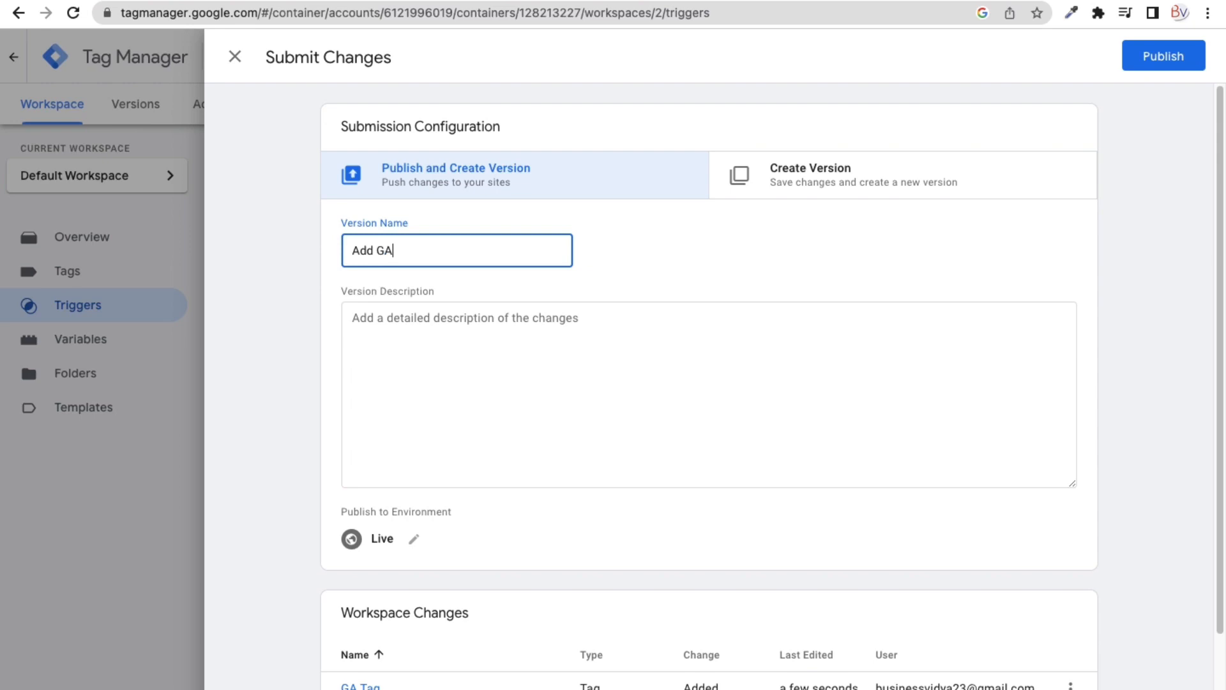
key("super+a")
key("super+c")
left_click(500, 319)
key("super+v")
left_click(1180, 58)
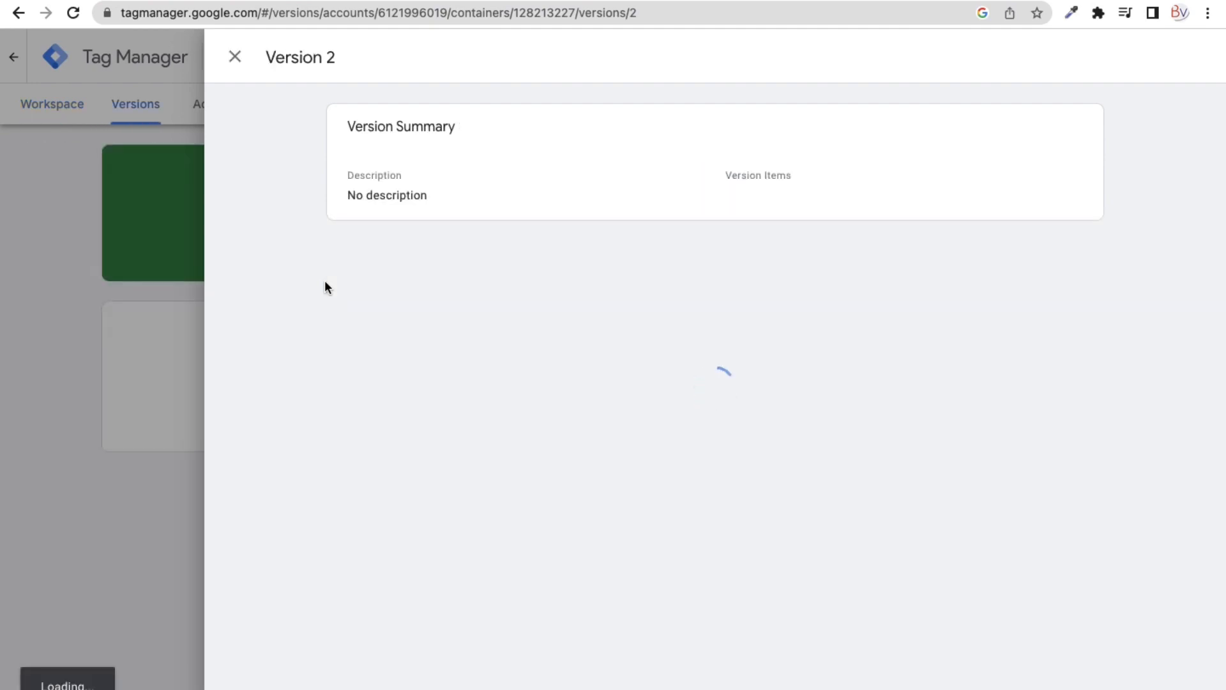
left_click(232, 57)
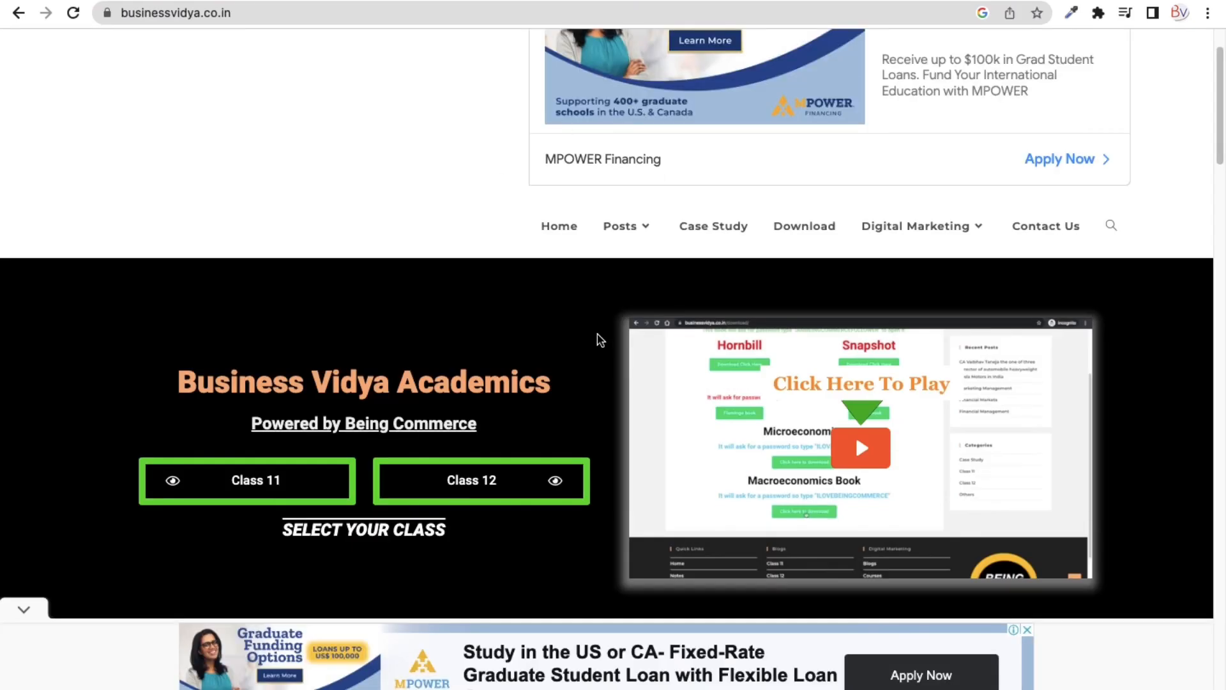
Step: Look over the businessvidya.co.in home page around Join Our Community and return to the Tag Manager workspace
scroll(557, 373, "down", 10)
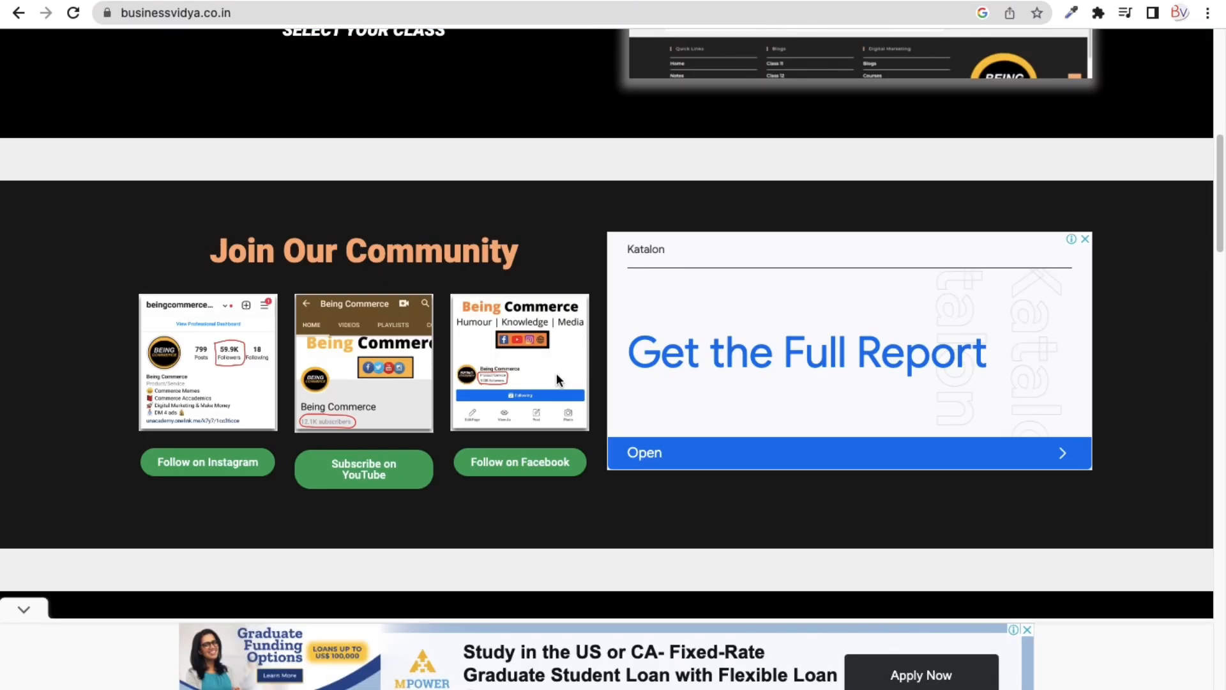
scroll(556, 419, "up", 4)
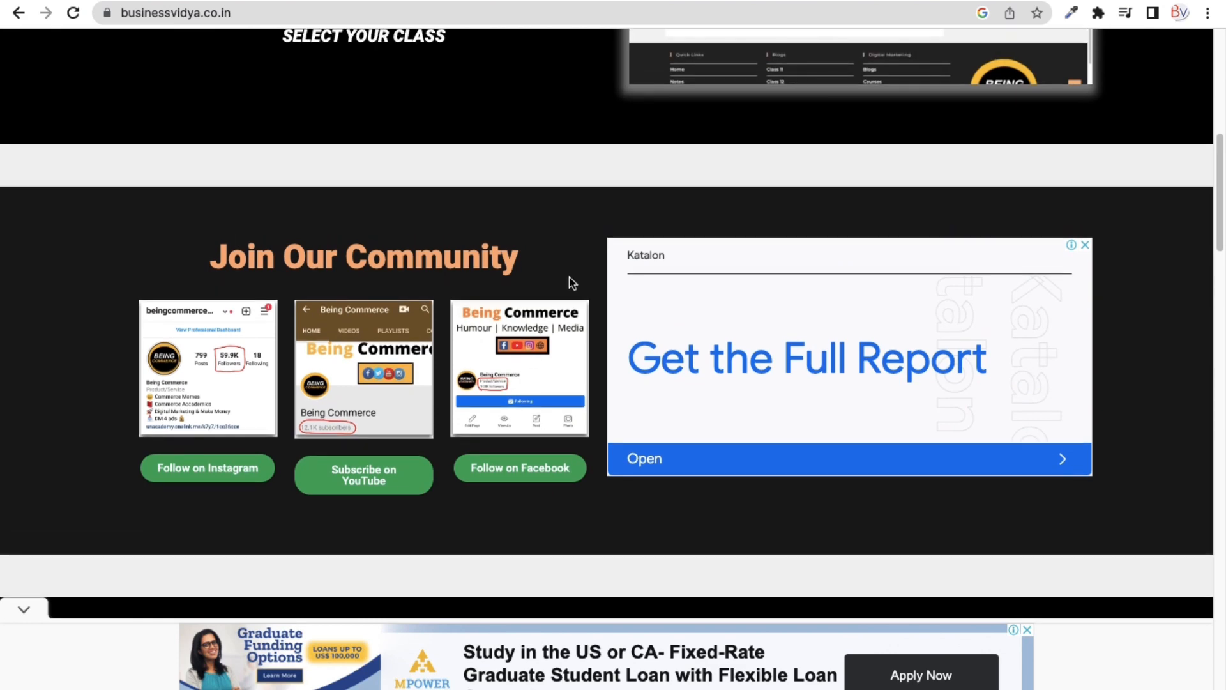
scroll(391, 260, "down", 1)
scroll(504, 230, "up", 2)
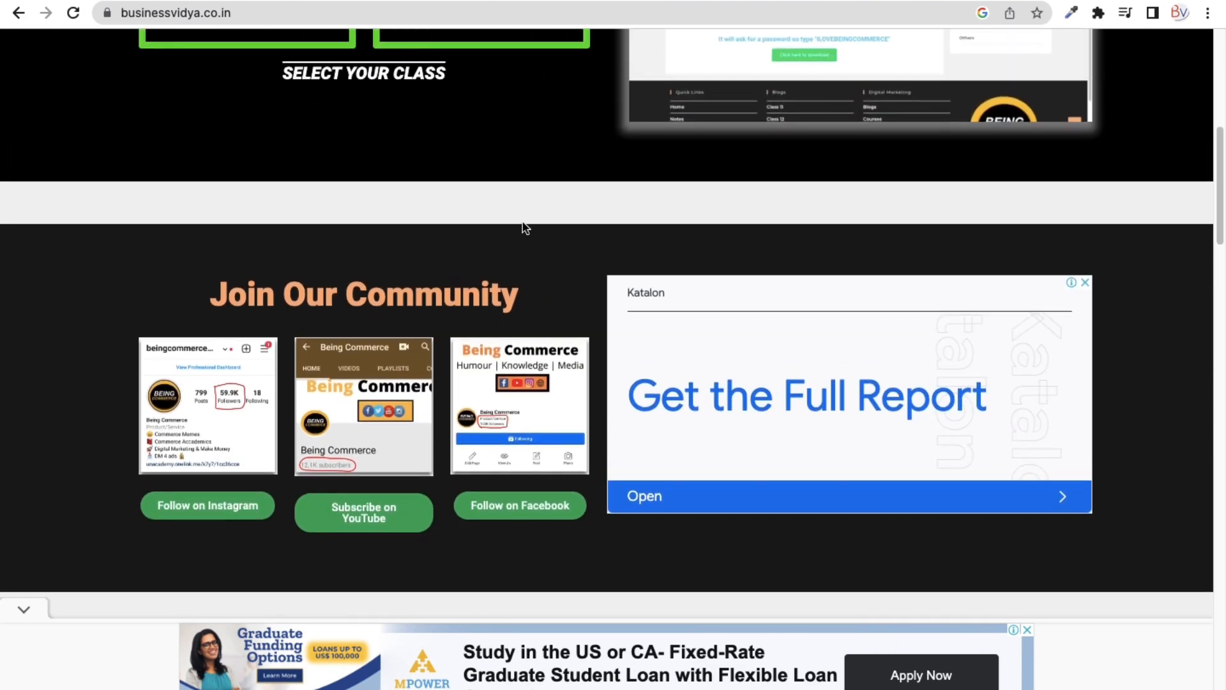
scroll(496, 249, "up", 5)
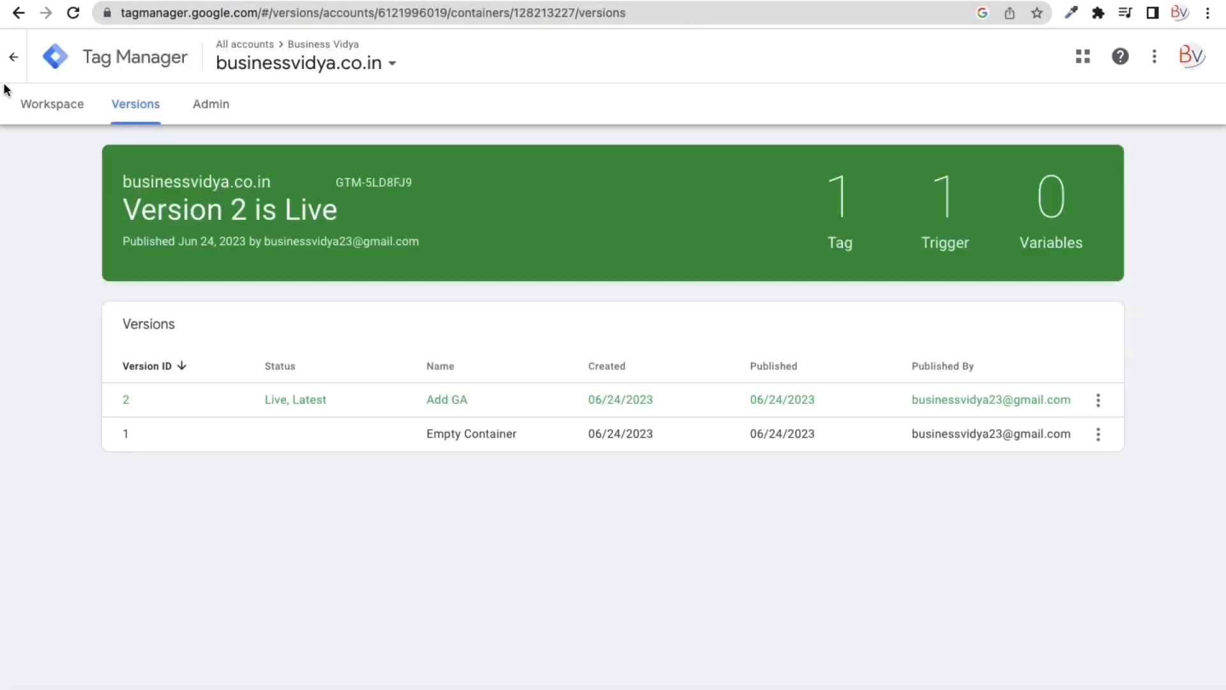
left_click(71, 116)
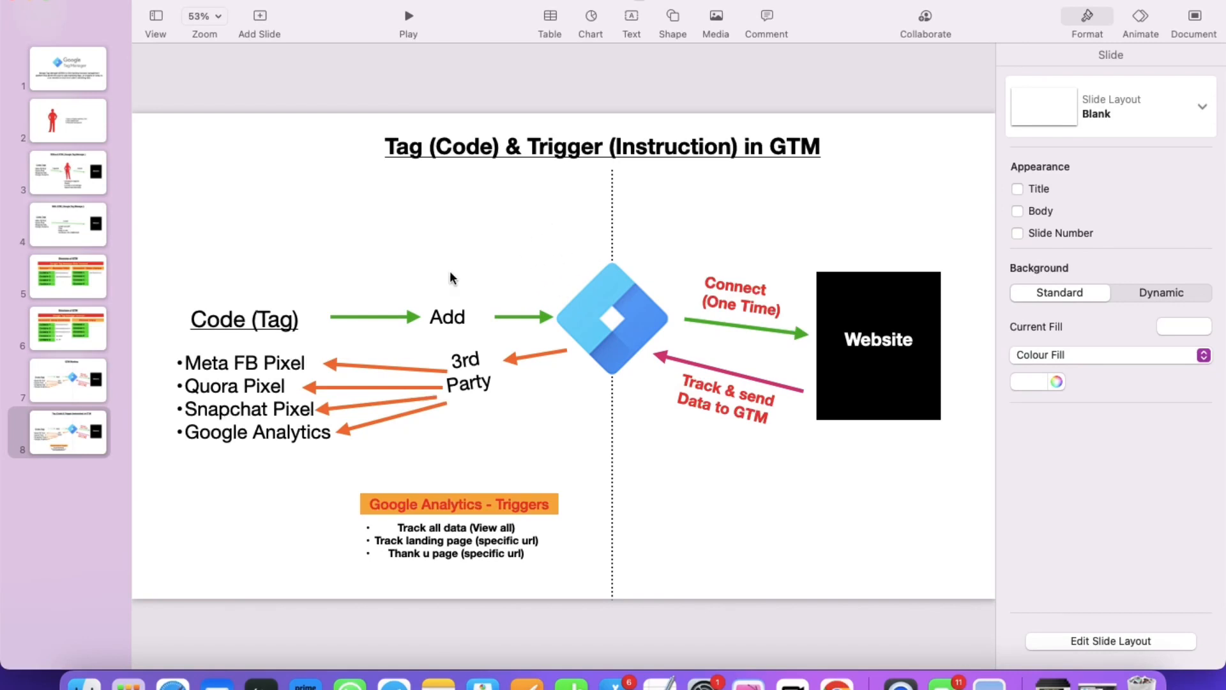
Step: Switch to the Keynote slide, highlight Quora in the tag list and change the triggers heading to "Quora - Triggers"
double_click(223, 388)
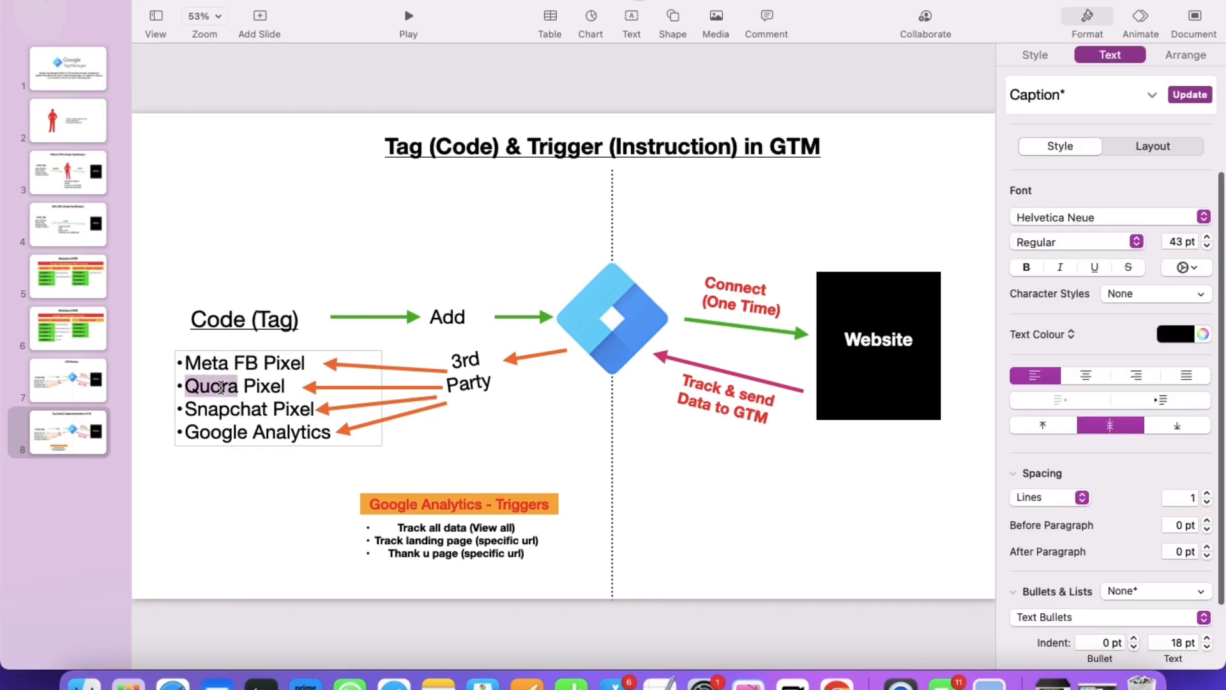
left_click(425, 496)
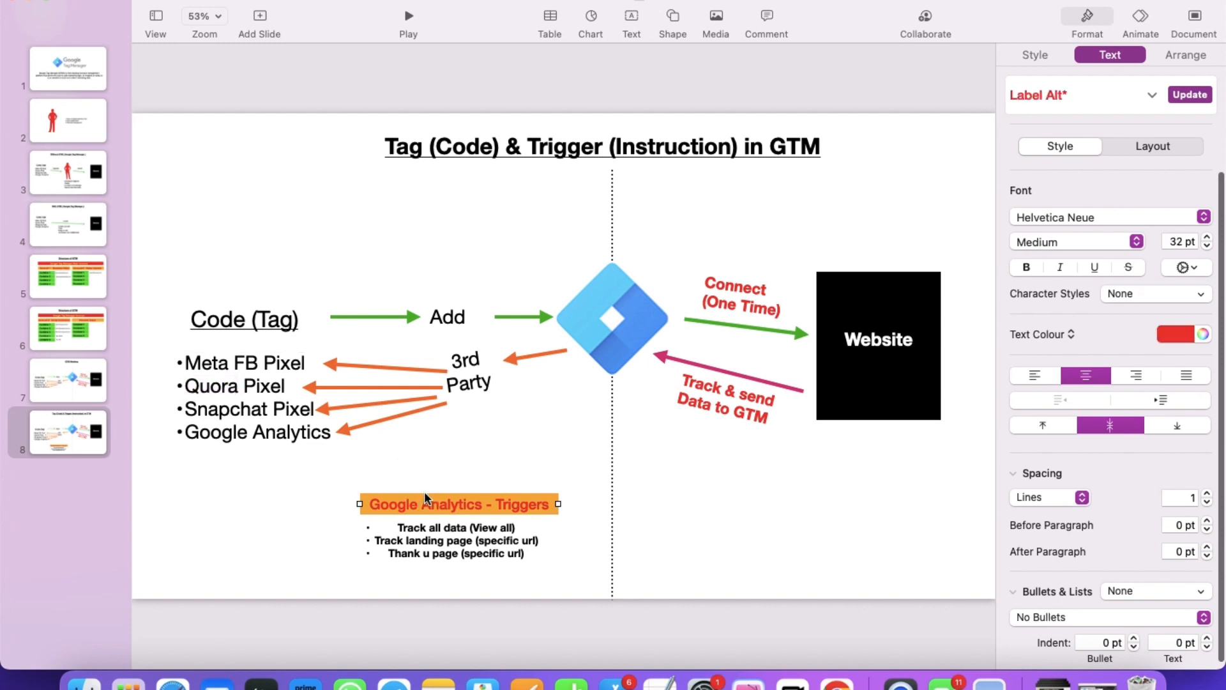
double_click(458, 504)
left_click_drag(479, 506, 389, 502)
type("Quora")
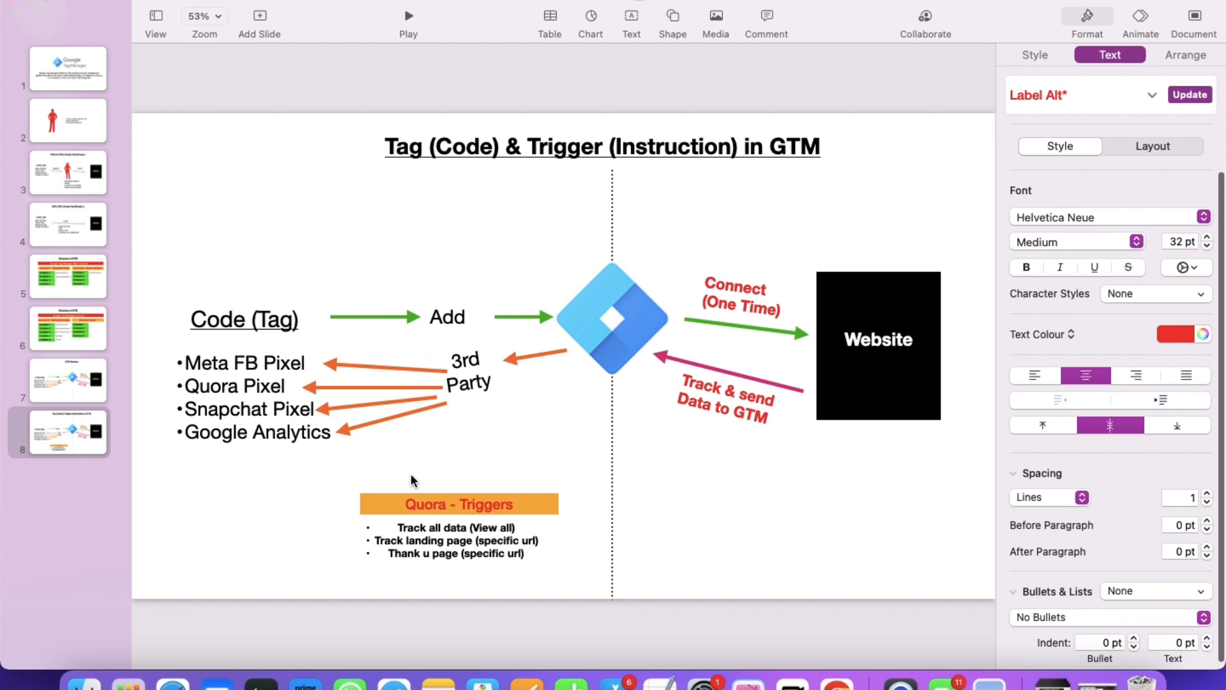
left_click(405, 468)
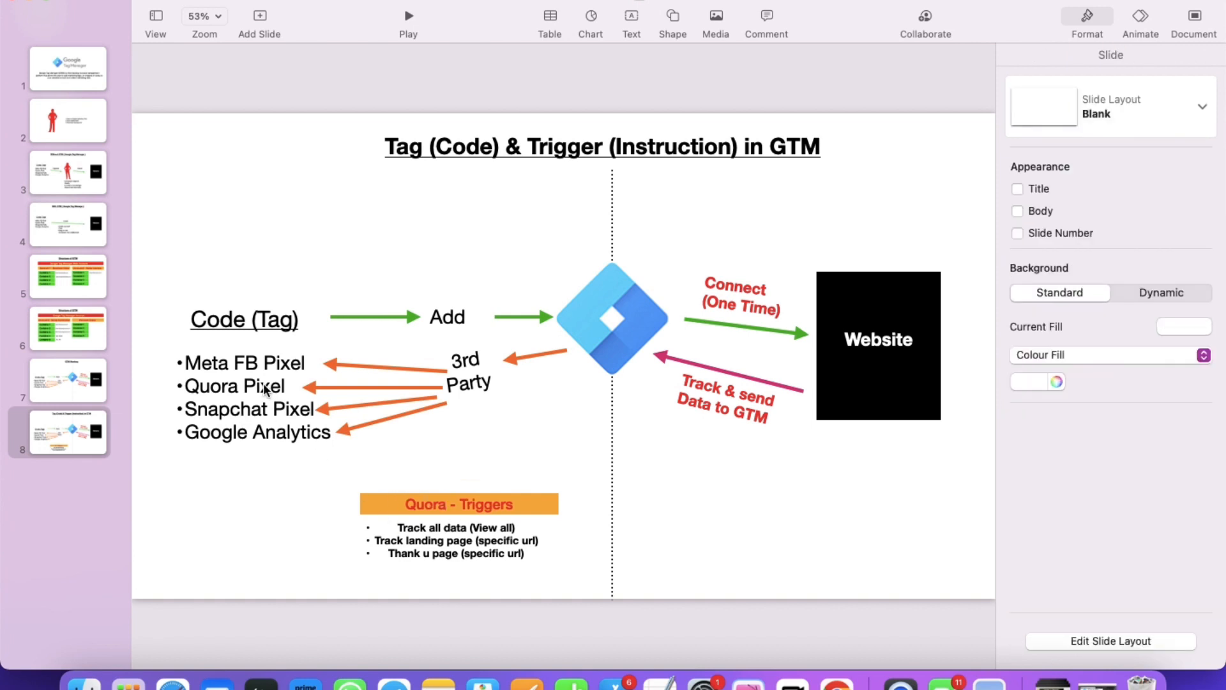
Step: Highlight Quora in the Quora Pixel bullet and Code in the Code (Tag) heading on the slide
left_click(199, 389)
double_click(208, 385)
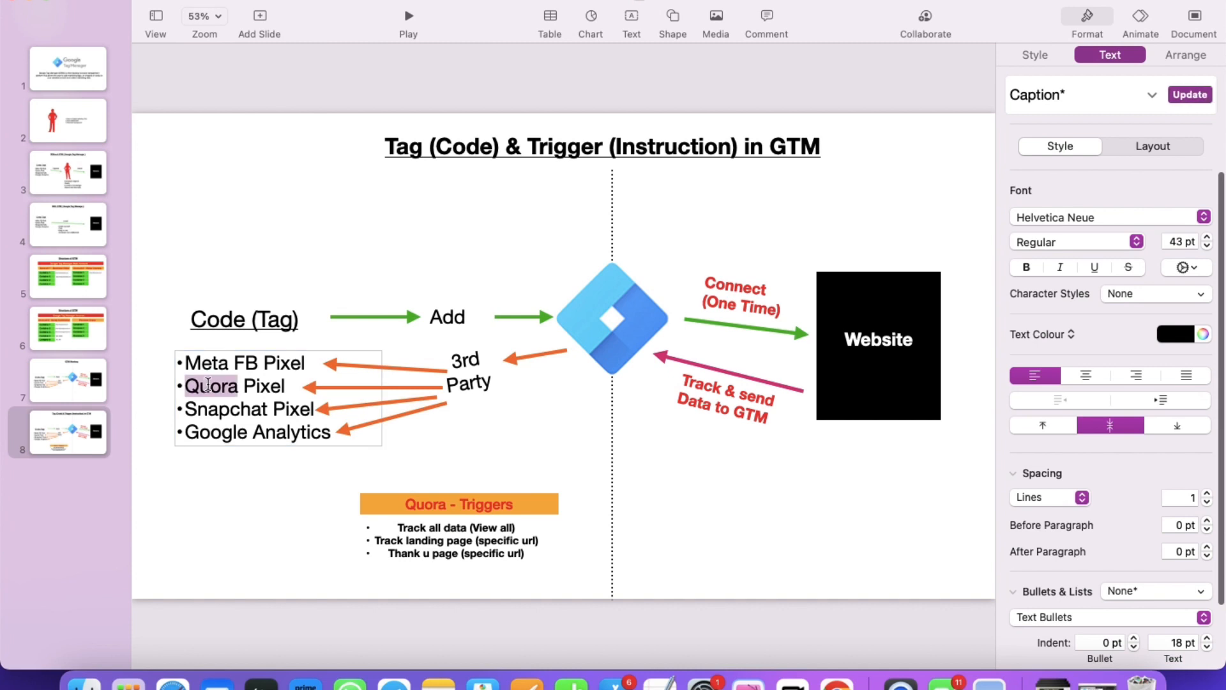
left_click(236, 319)
double_click(249, 321)
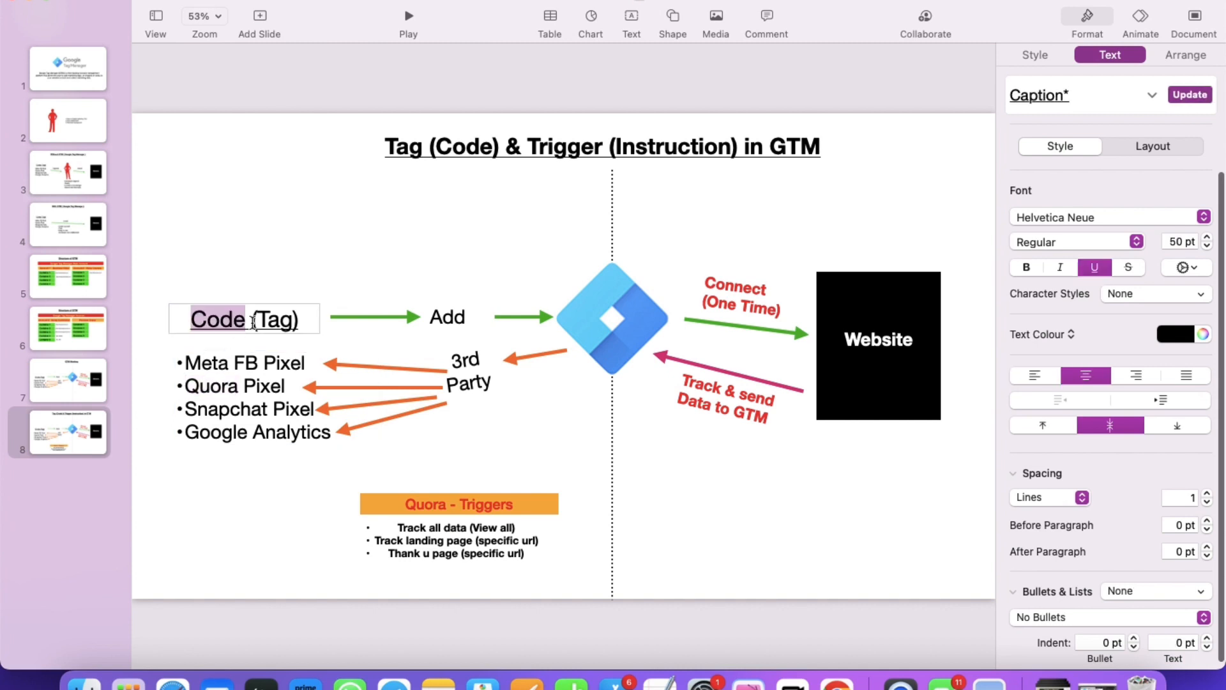
Step: Highlight Quora in the Quora Pixel bullet on the slide, then clear the selection and switch to the Tag Manager workspace
left_click(225, 387)
double_click(225, 386)
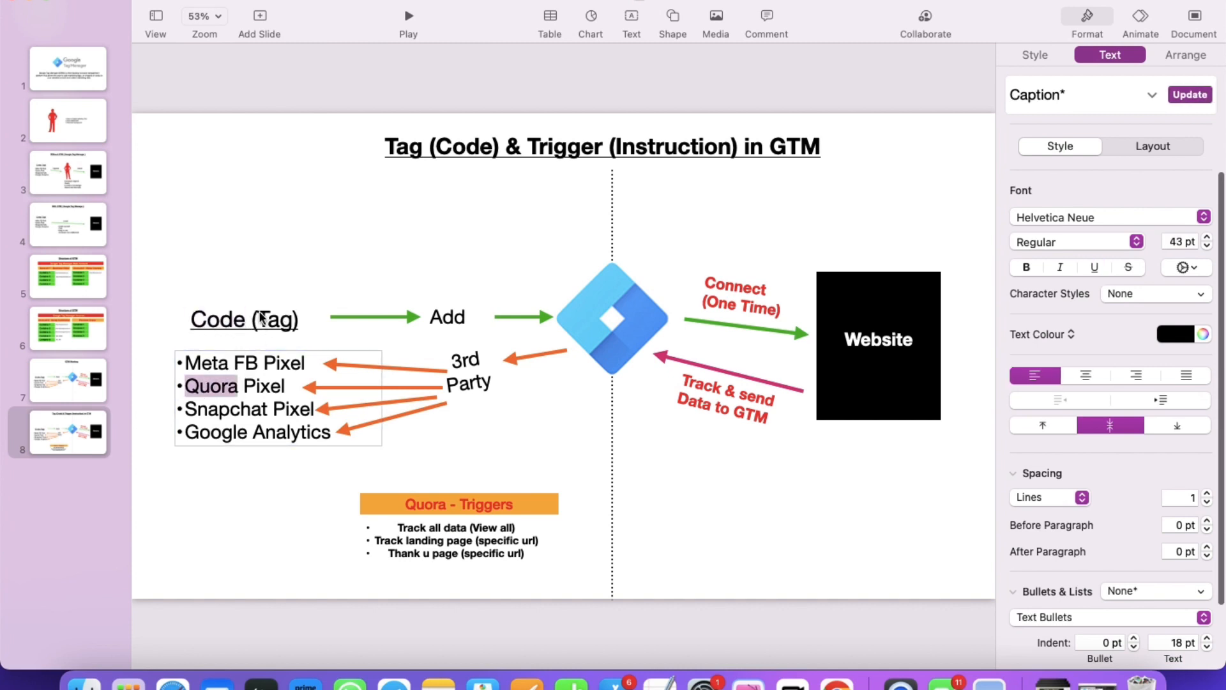
left_click(576, 323)
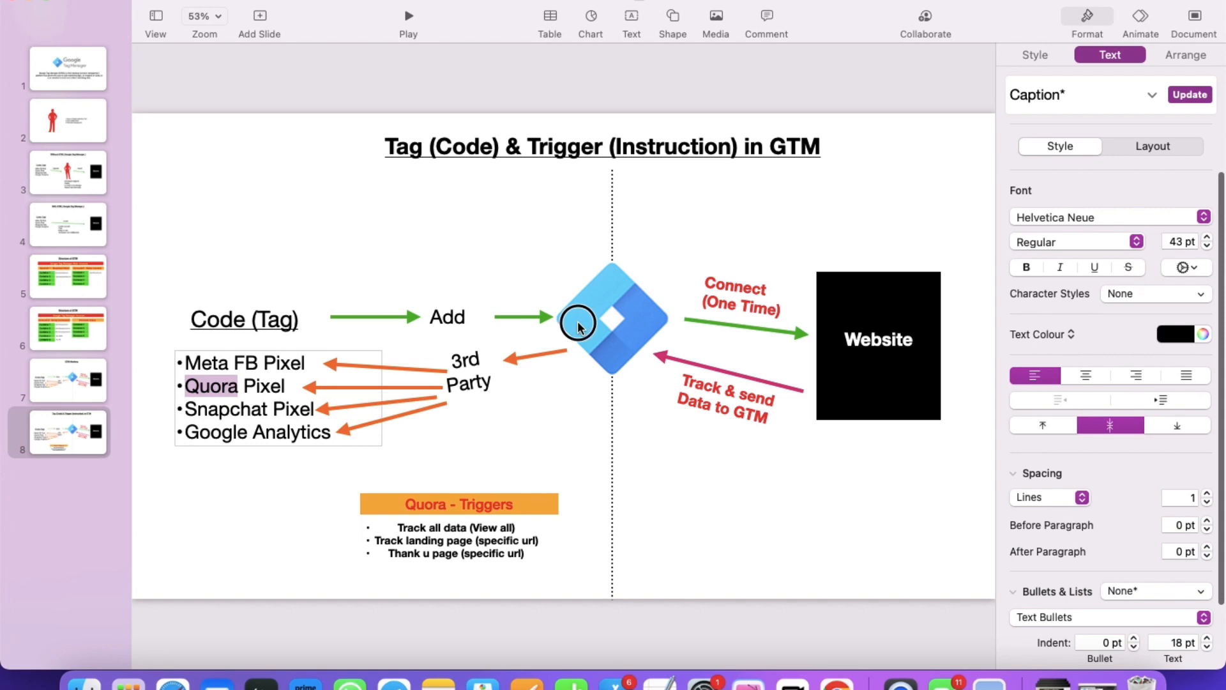
left_click(473, 253)
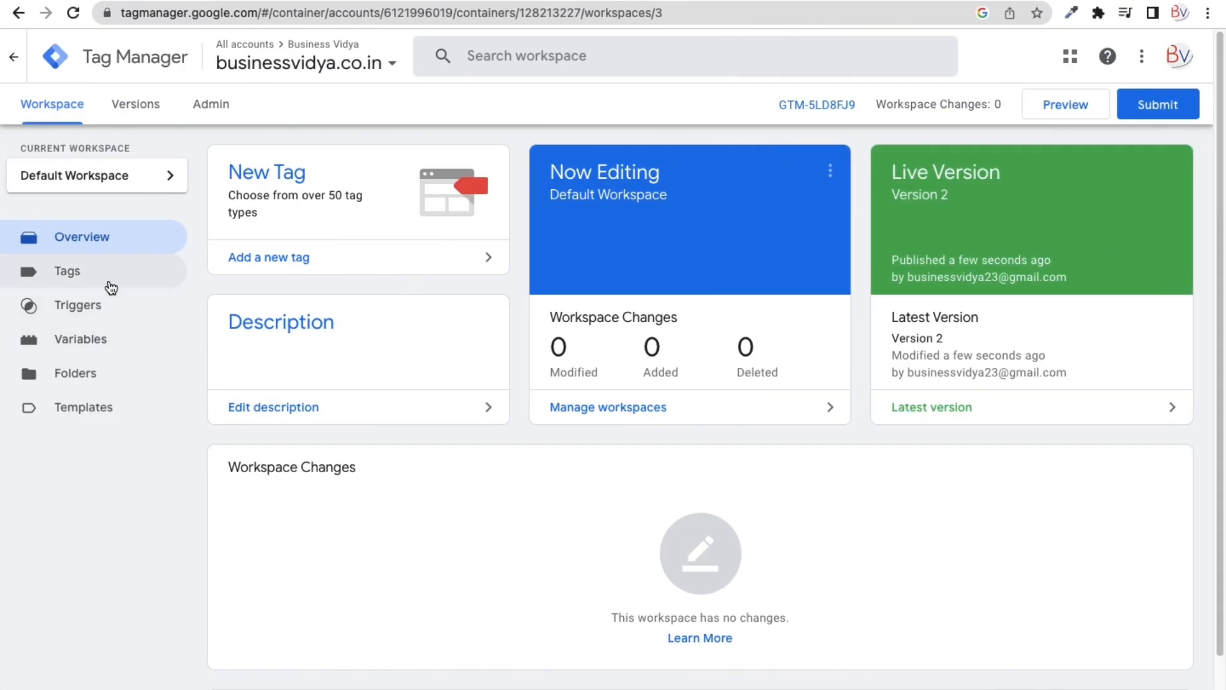
Step: Create a new tag in the Tag Manager workspace and name it Quora Pixel Tag
left_click(111, 288)
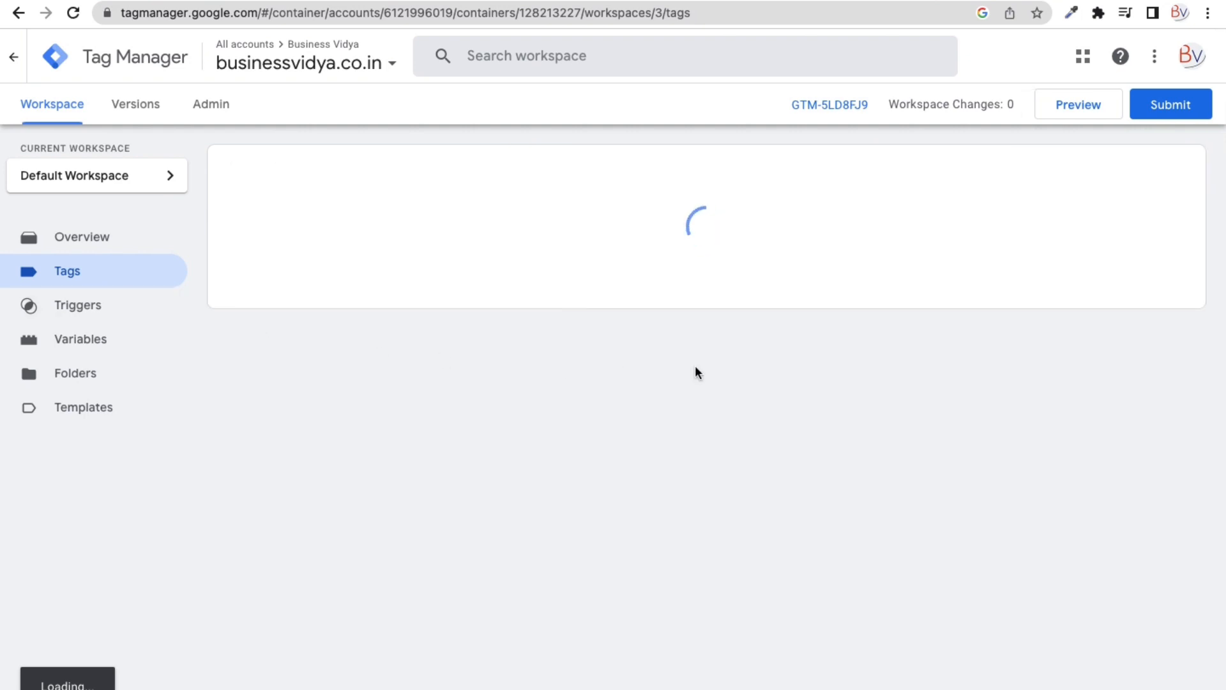
left_click(1157, 171)
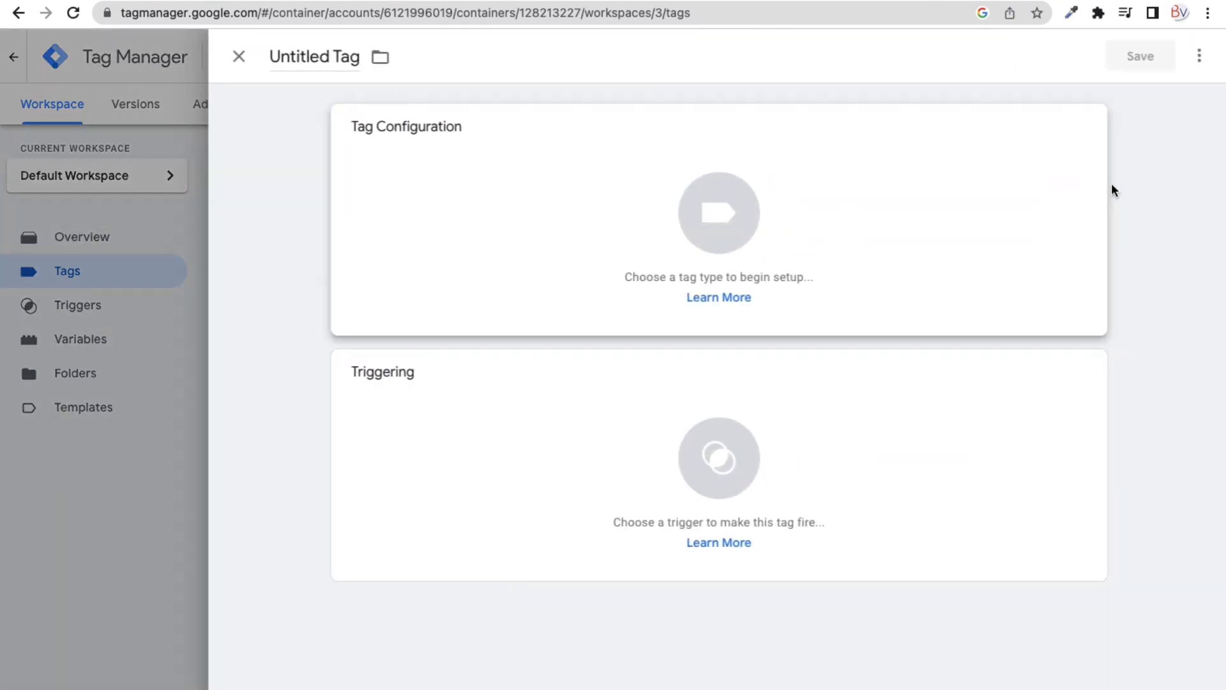
left_click(310, 54)
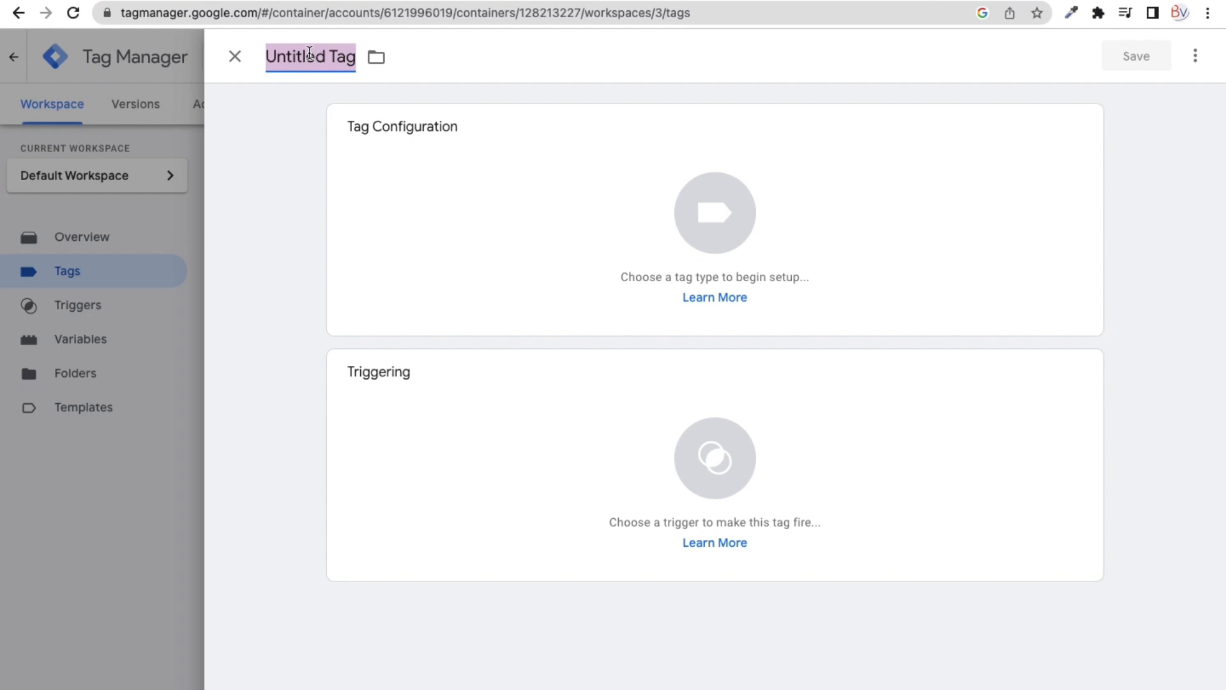
type("Quora")
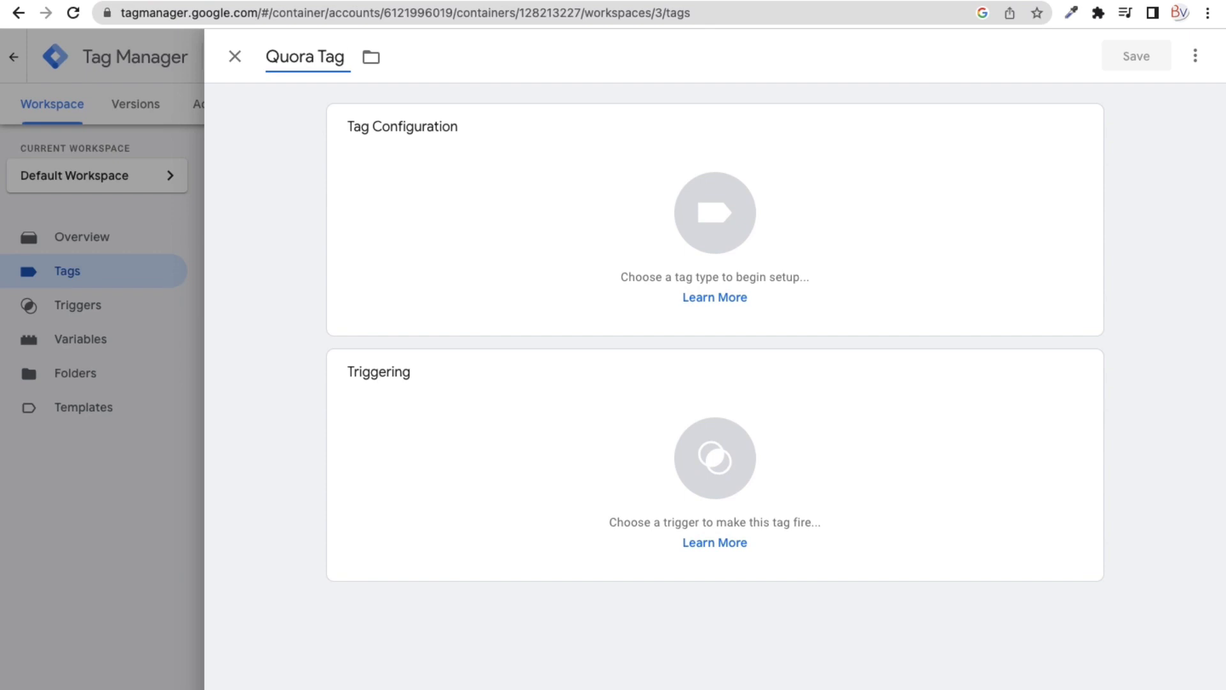
type("Pixel")
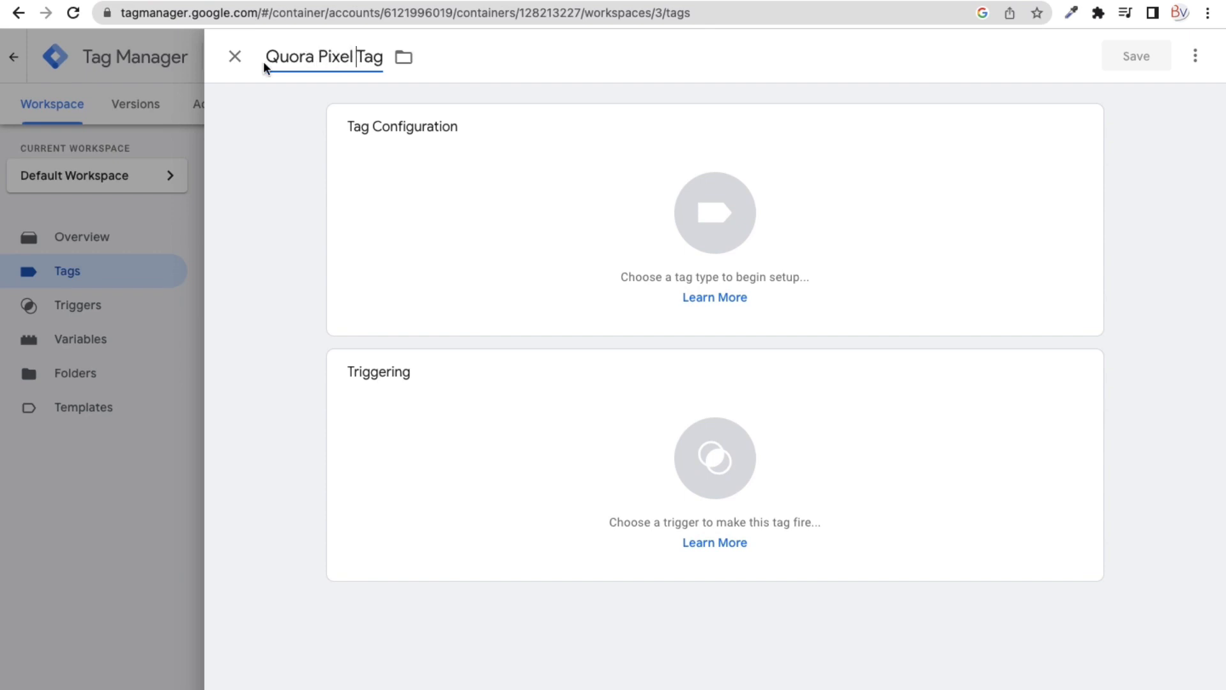
left_click(277, 106)
Step: Search the tag types for quora, choose Quora Pixel as the tag type and keep Page View as the event type
left_click(1084, 124)
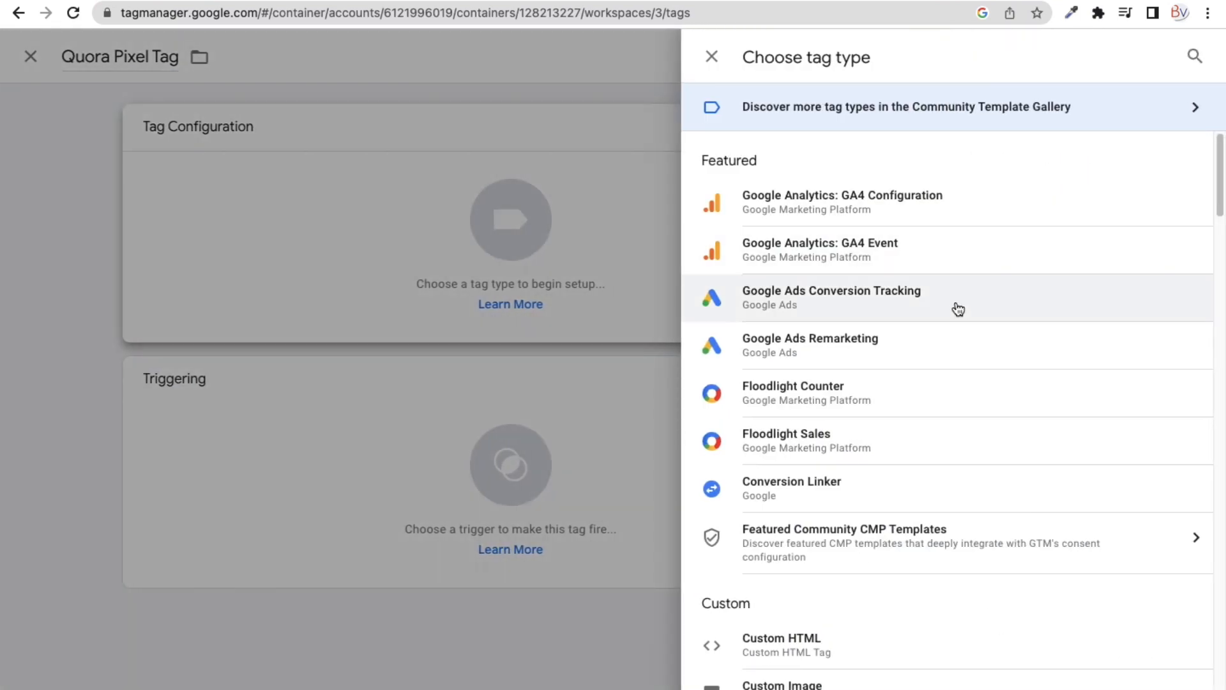
left_click(1194, 56)
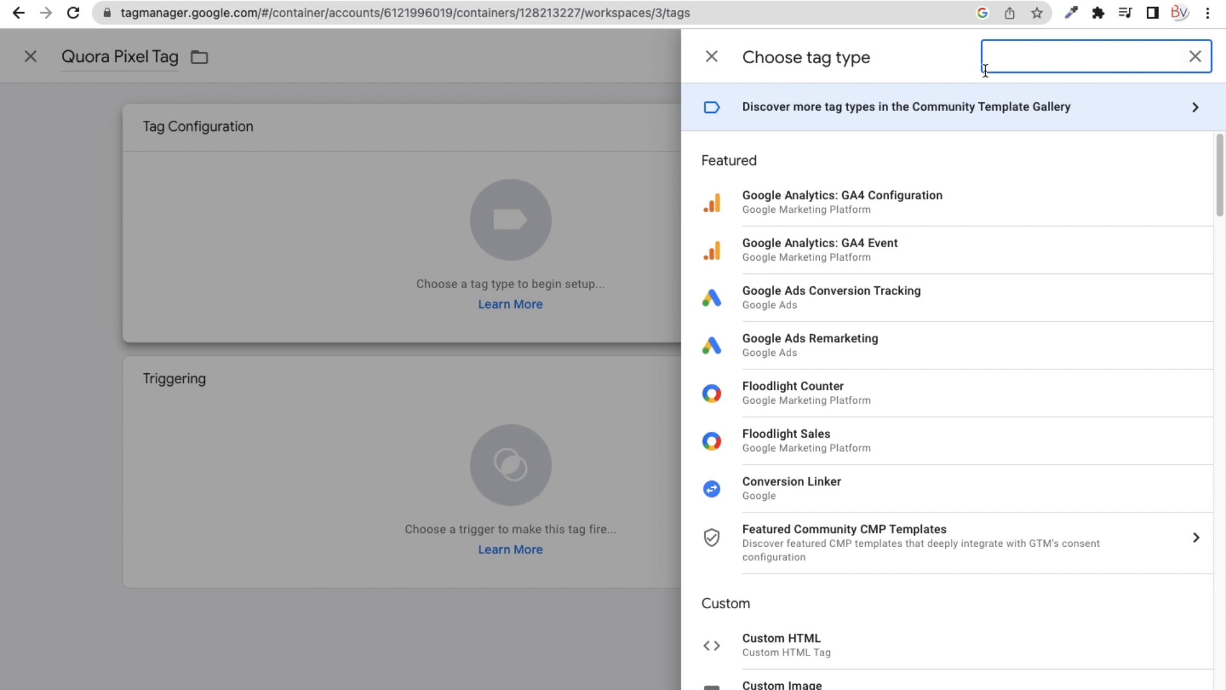
type("quora")
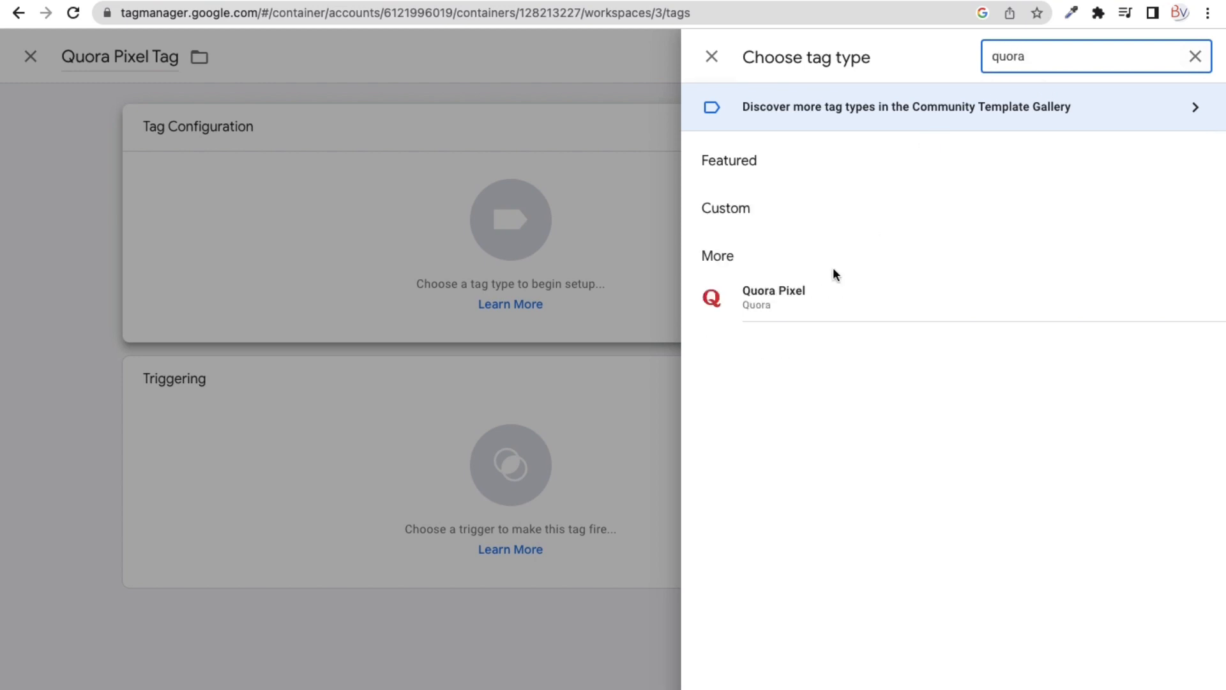
left_click(795, 294)
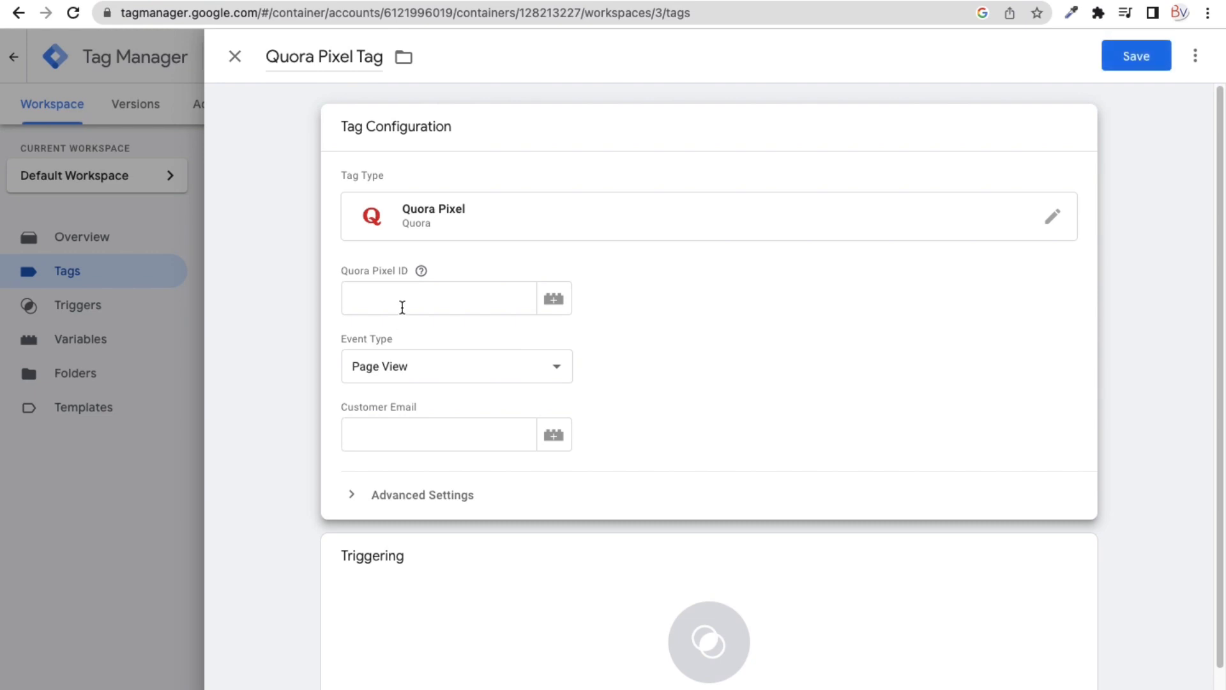
left_click(424, 367)
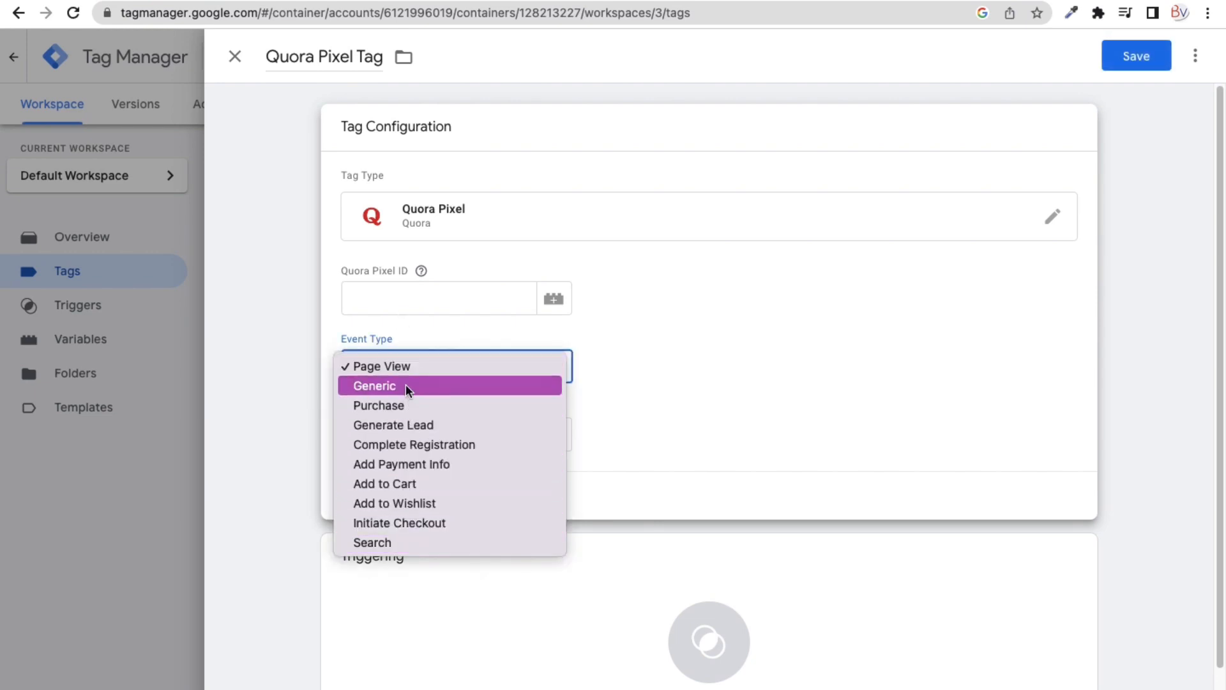
left_click(427, 369)
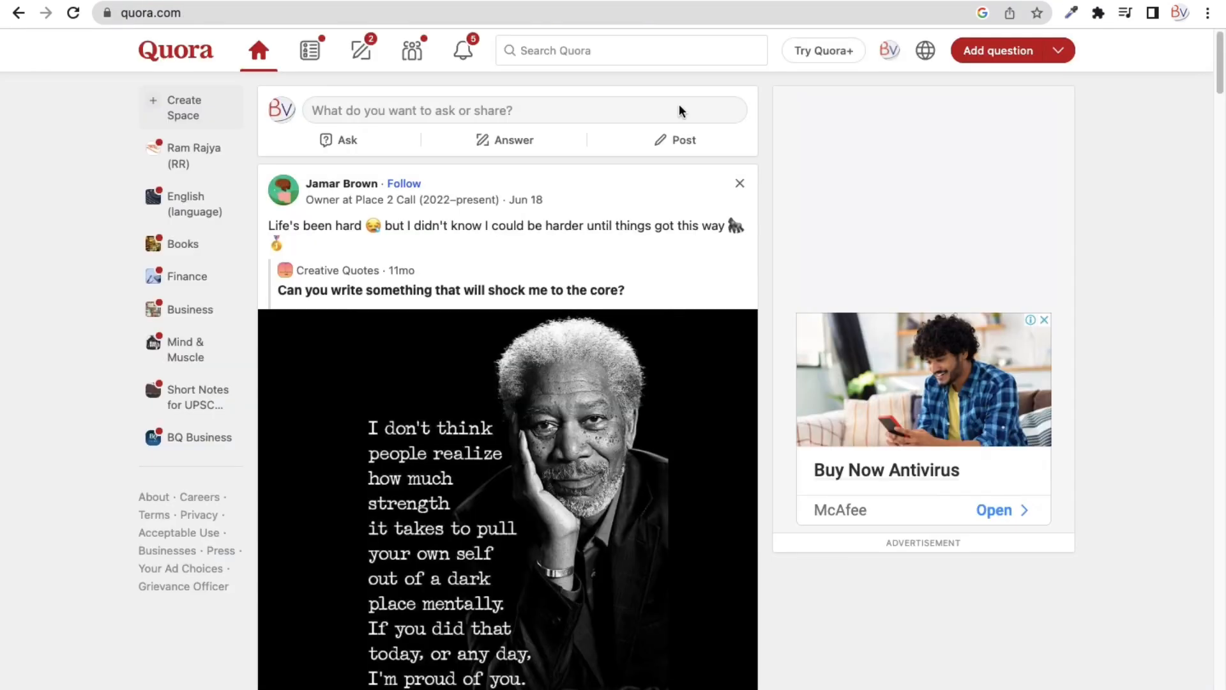
Step: On the Quora site, go to the Ads Manager and open its Pixels & events page
left_click(890, 54)
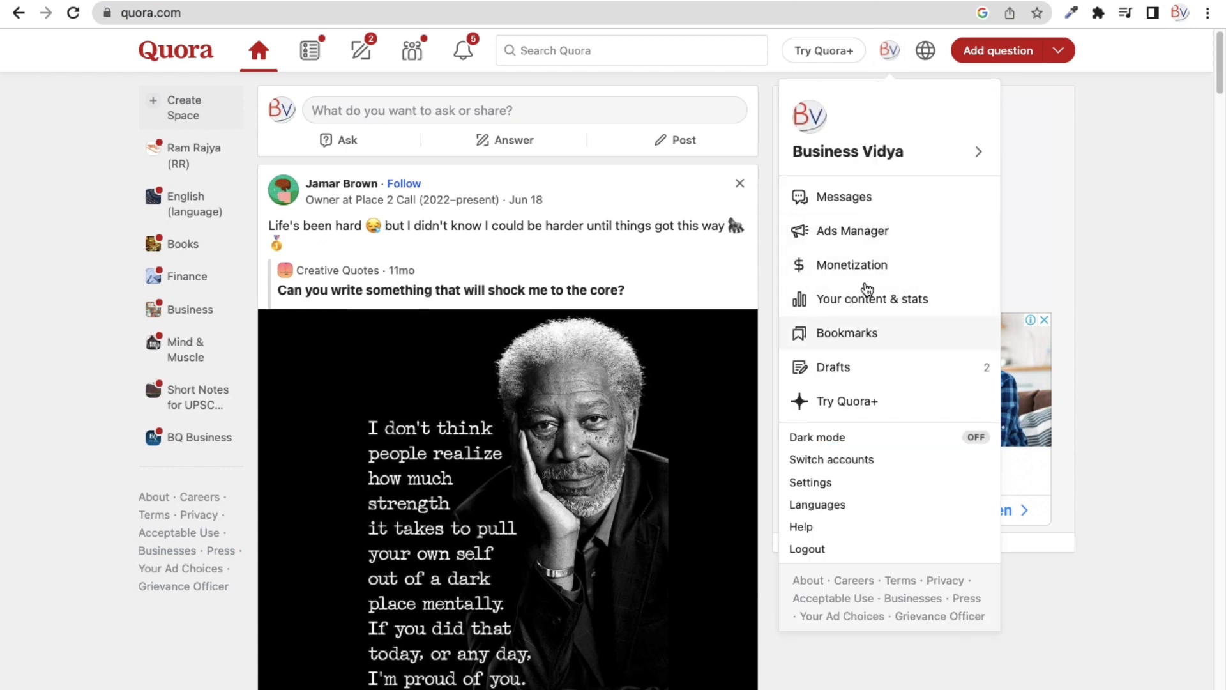
left_click(841, 237)
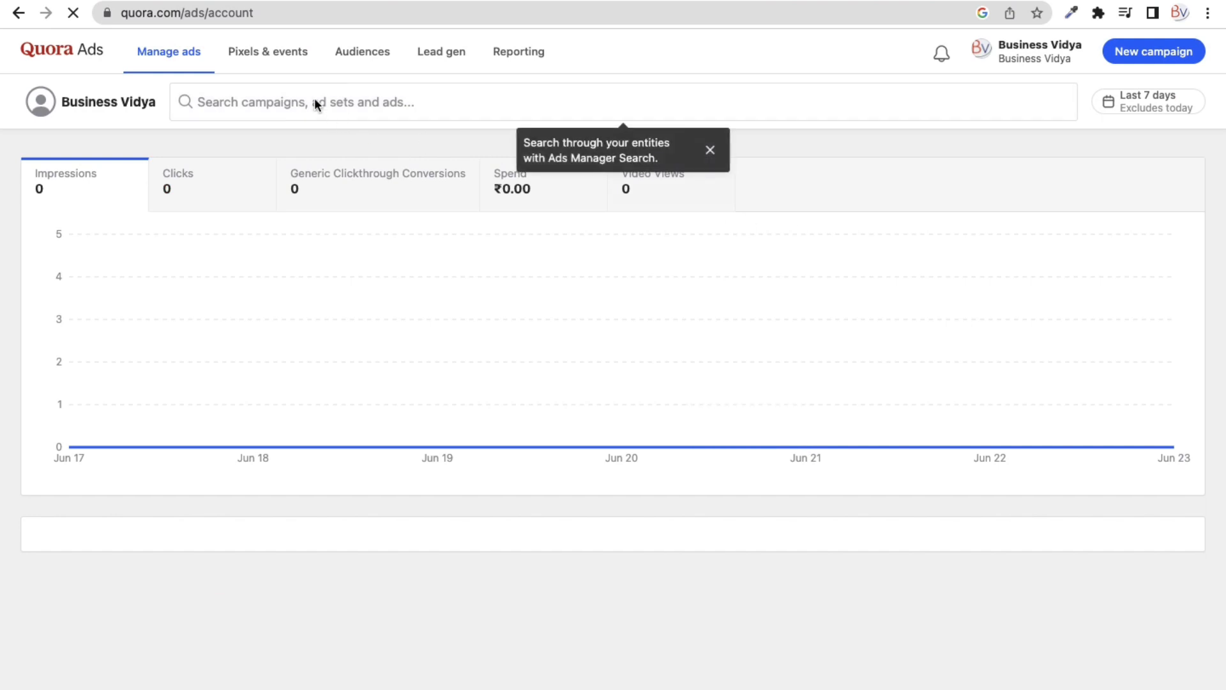
left_click(273, 51)
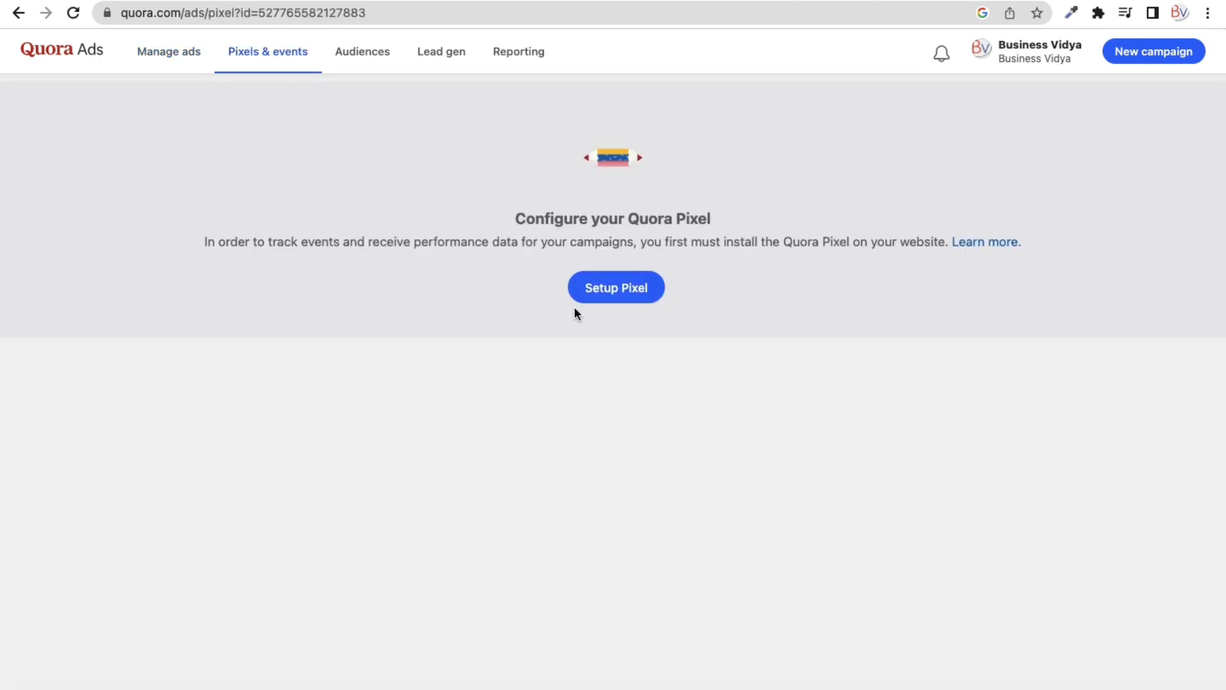
Step: Start the Quora Pixel setup with the Install with a partner option and copy the Pixel ID
left_click(617, 295)
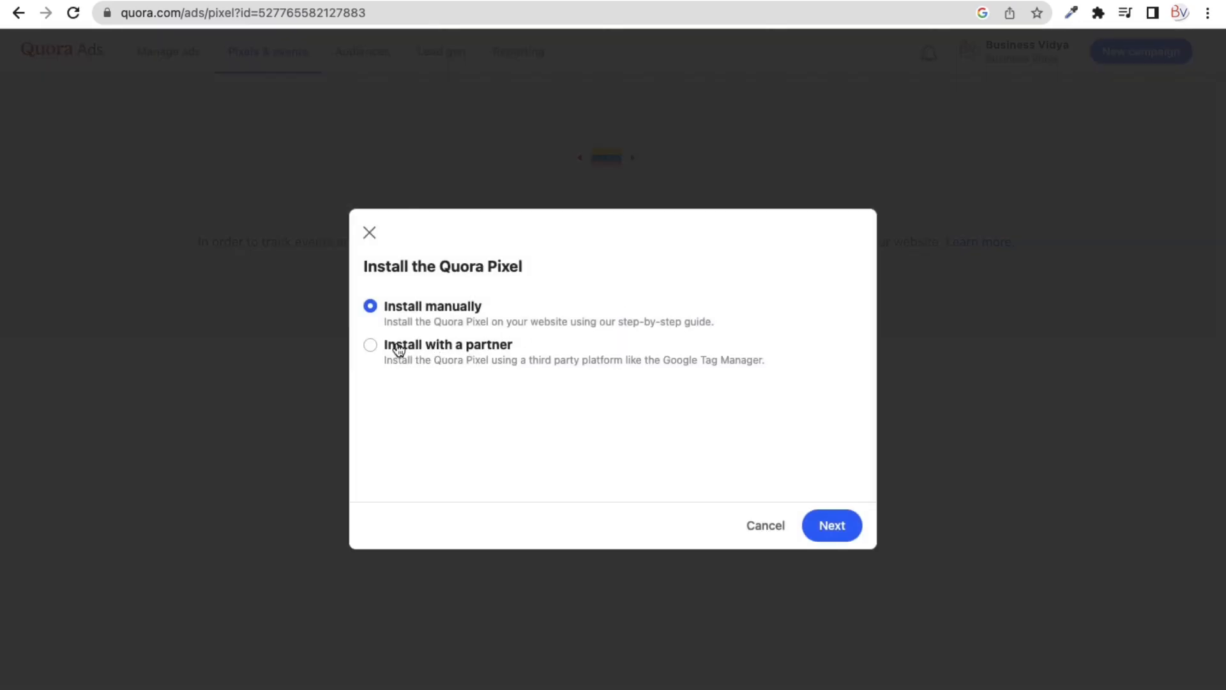
left_click_drag(761, 362, 655, 361)
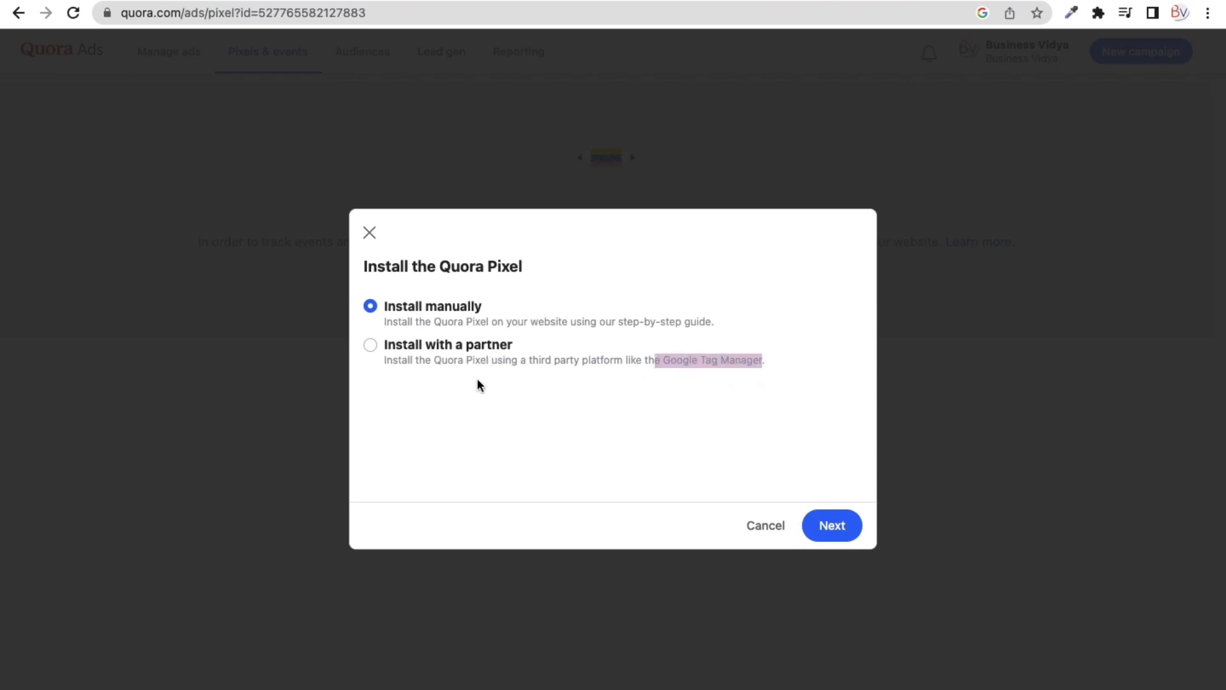
left_click(374, 351)
left_click(824, 520)
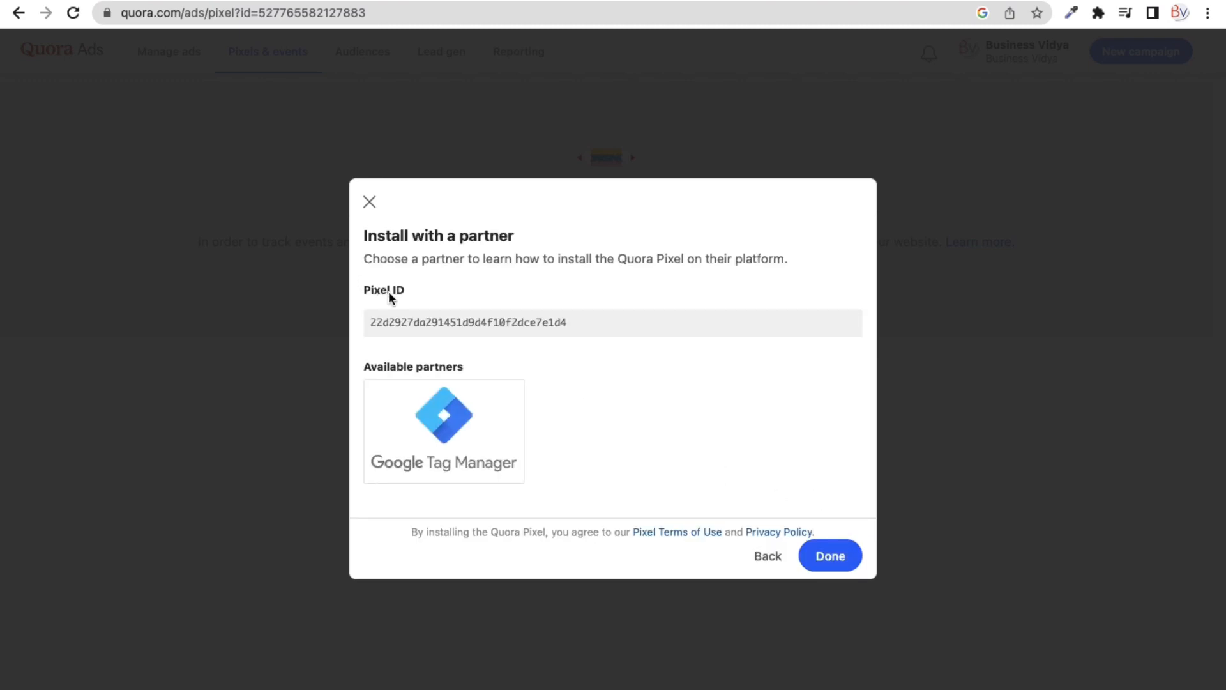
left_click(607, 333)
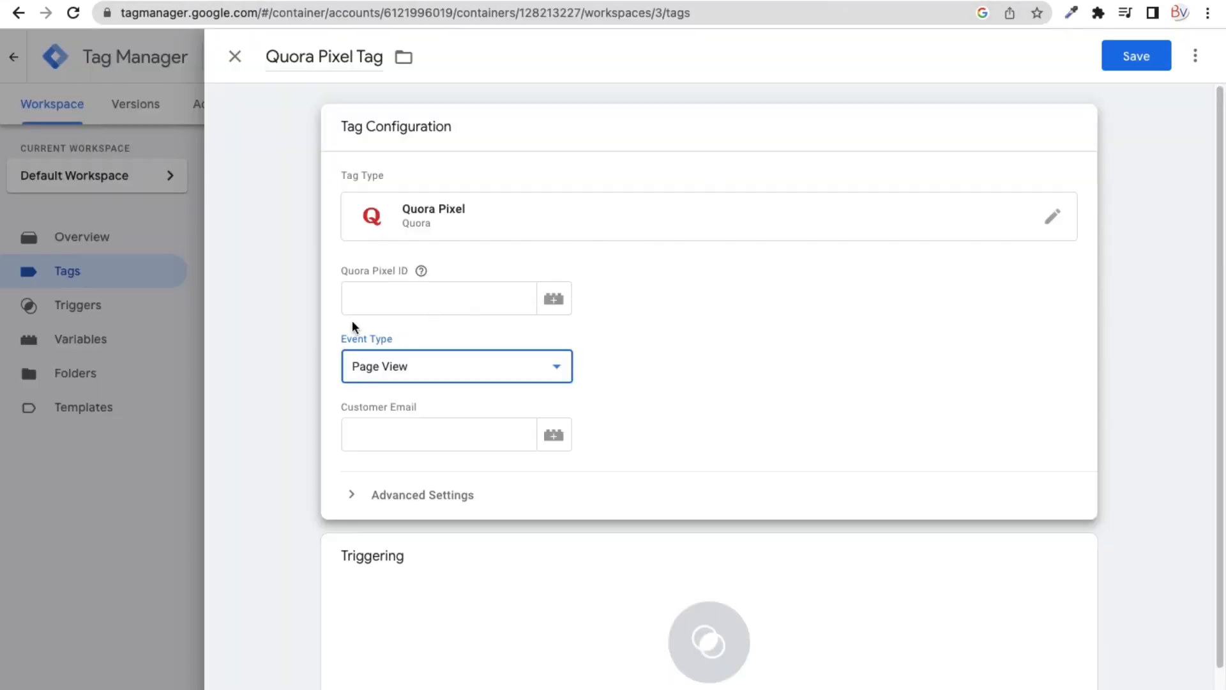
Step: Paste the copied pixel ID into the Quora Pixel ID field of the tag configuration in Tag Manager
left_click(350, 298)
right_click(353, 298)
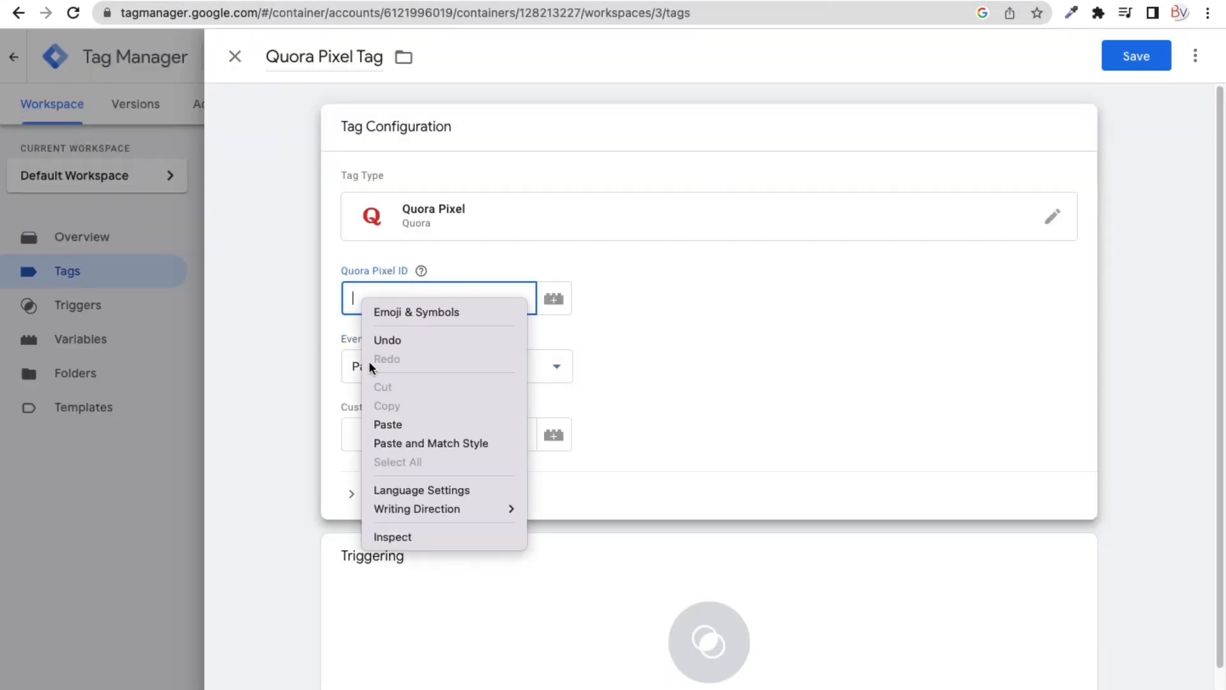
left_click(396, 424)
left_click(753, 310)
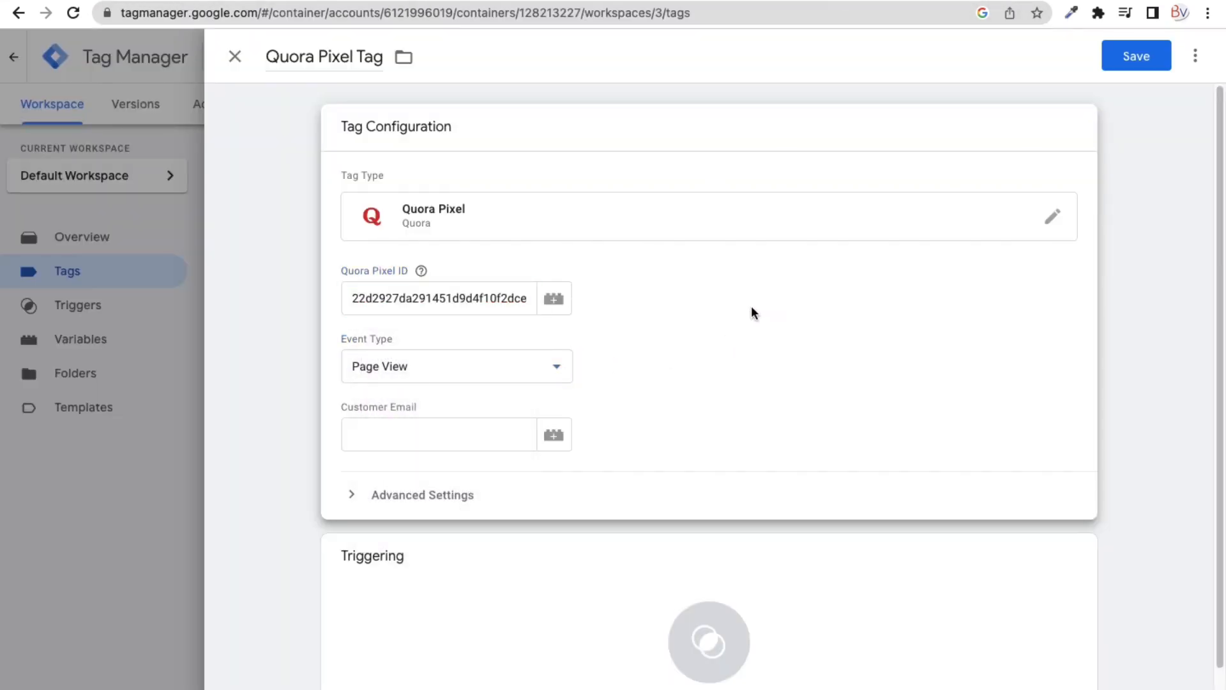
Step: Switch to the Keynote slide and point out the Quora Pixel bullet, the Code (Tag) heading and the Tag Manager logo
key("ctrl+Left")
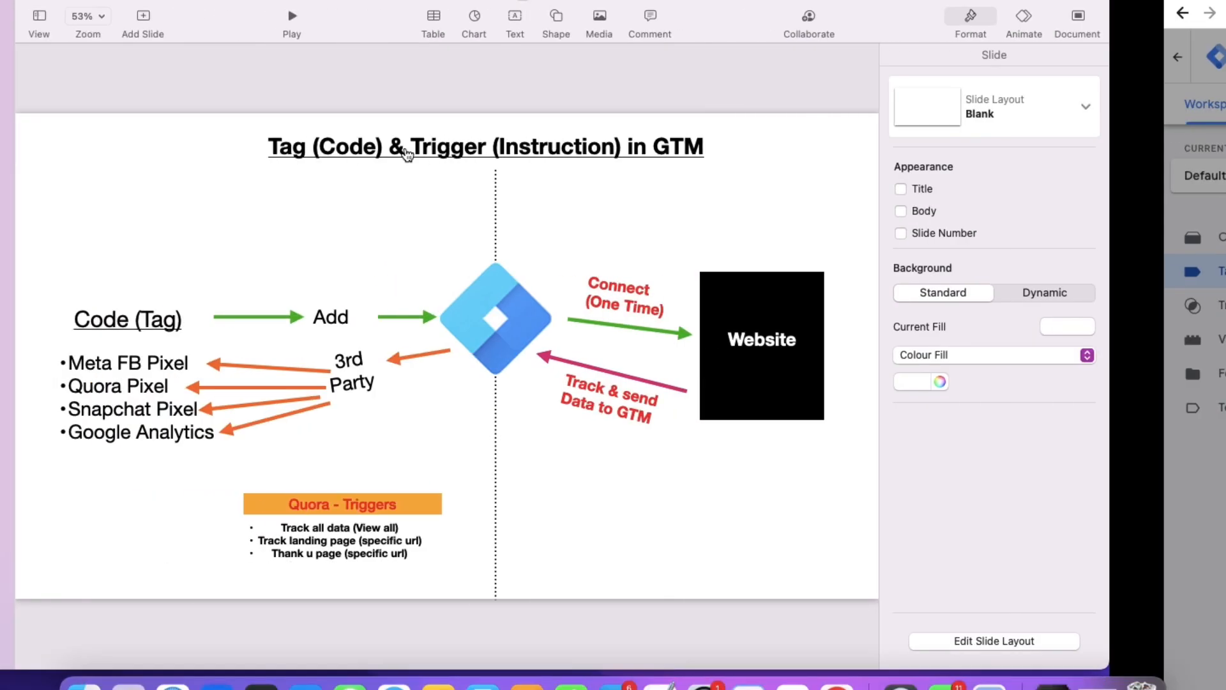
double_click(213, 386)
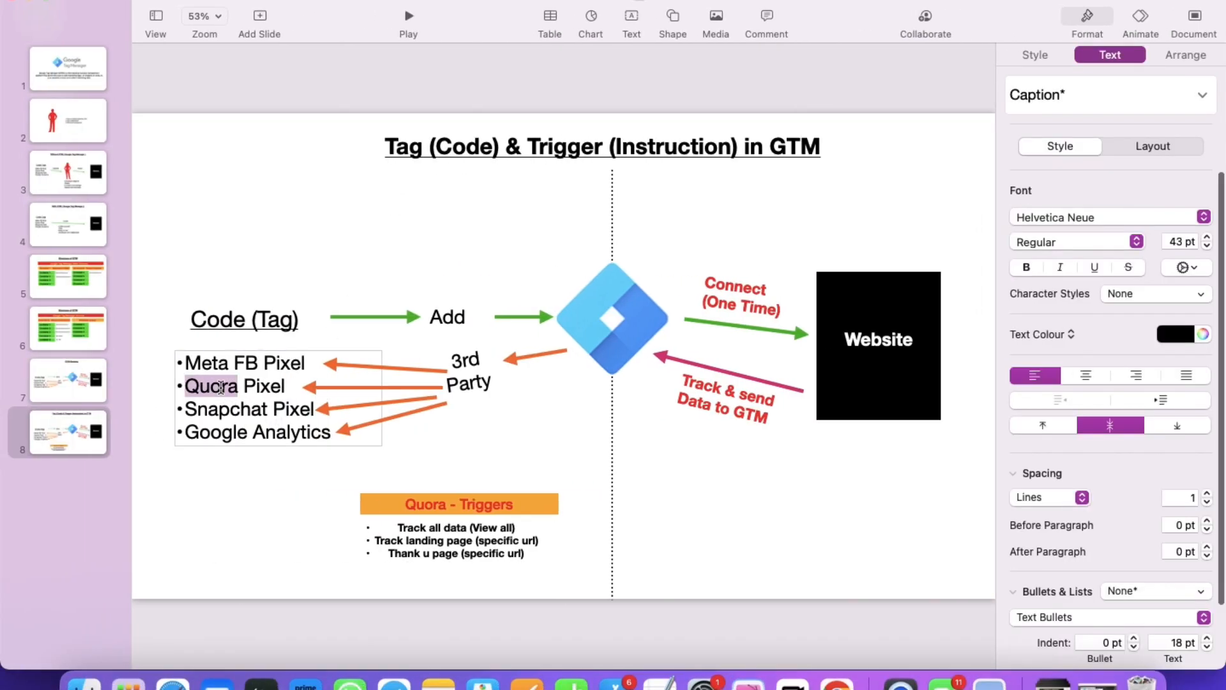
triple_click(254, 324)
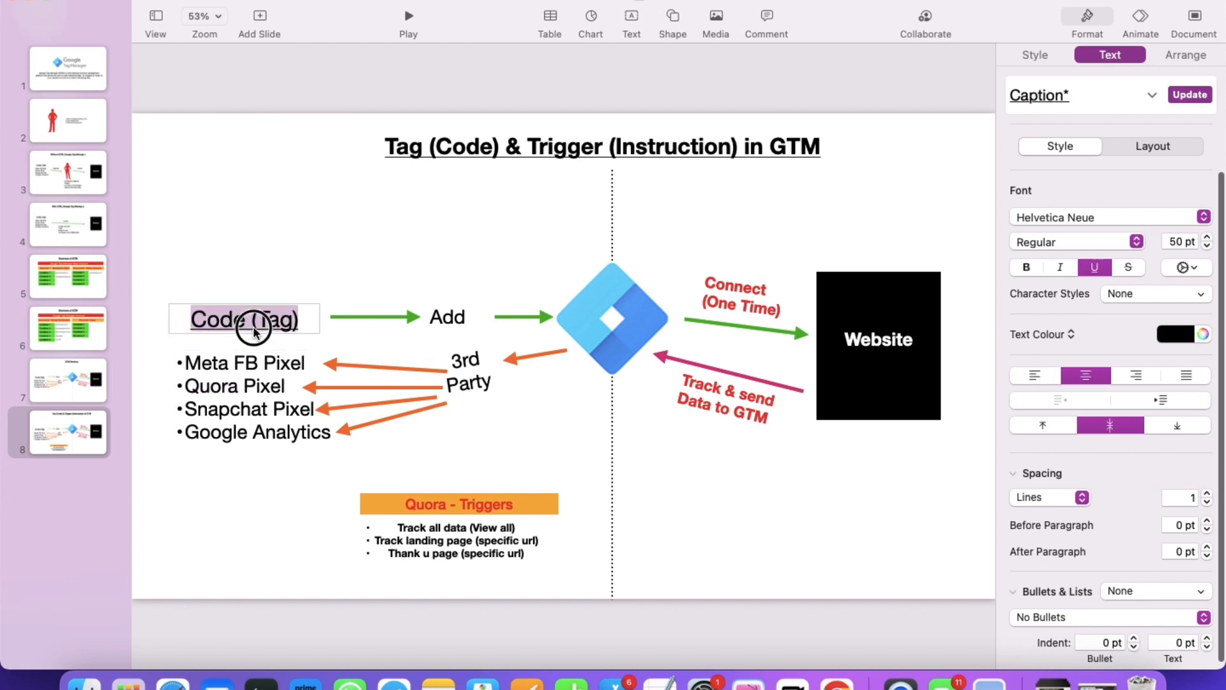
left_click(569, 313)
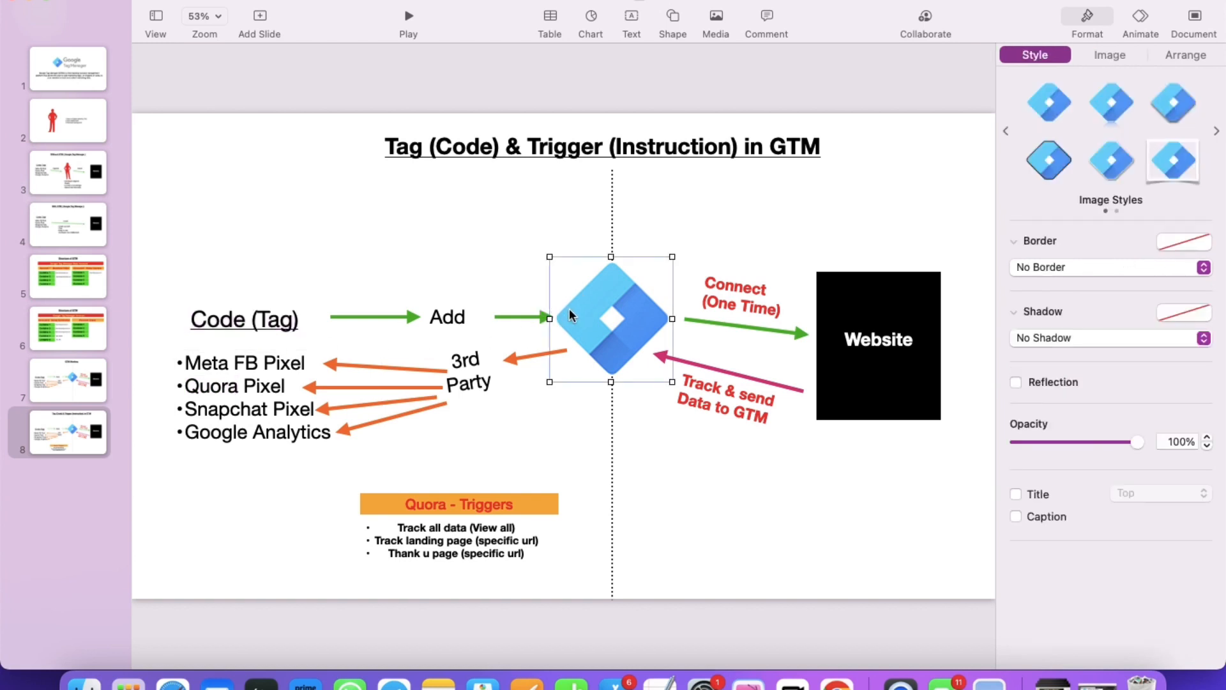
double_click(218, 390)
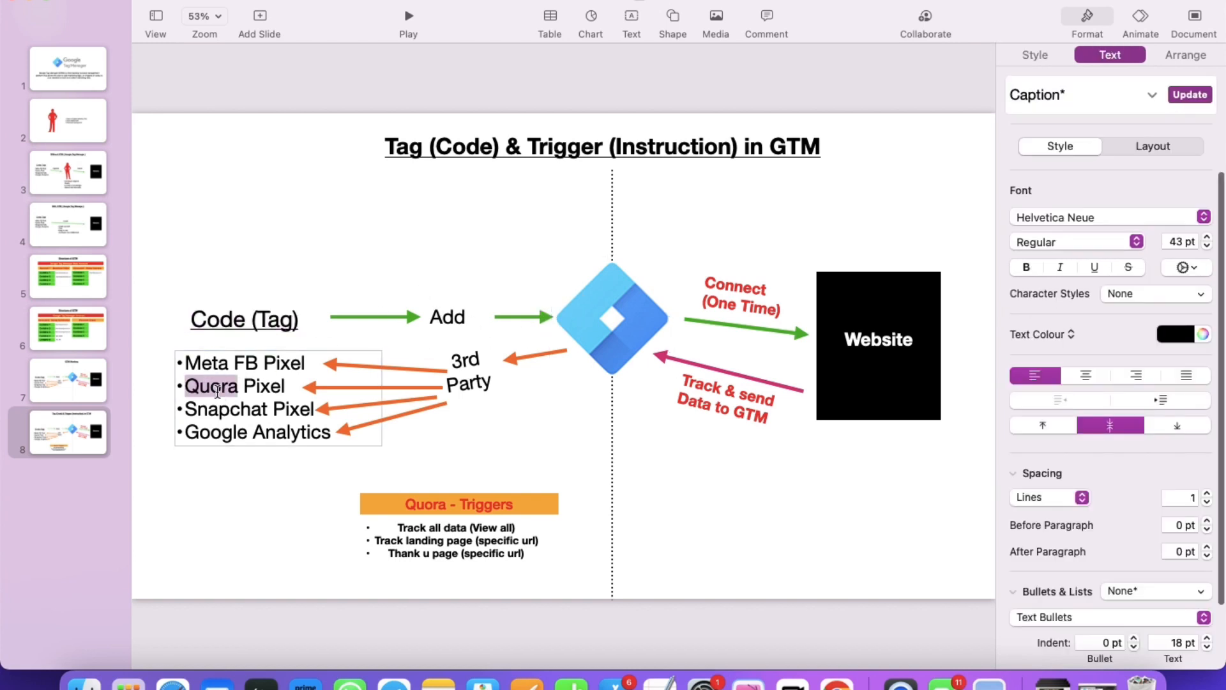
left_click(561, 319)
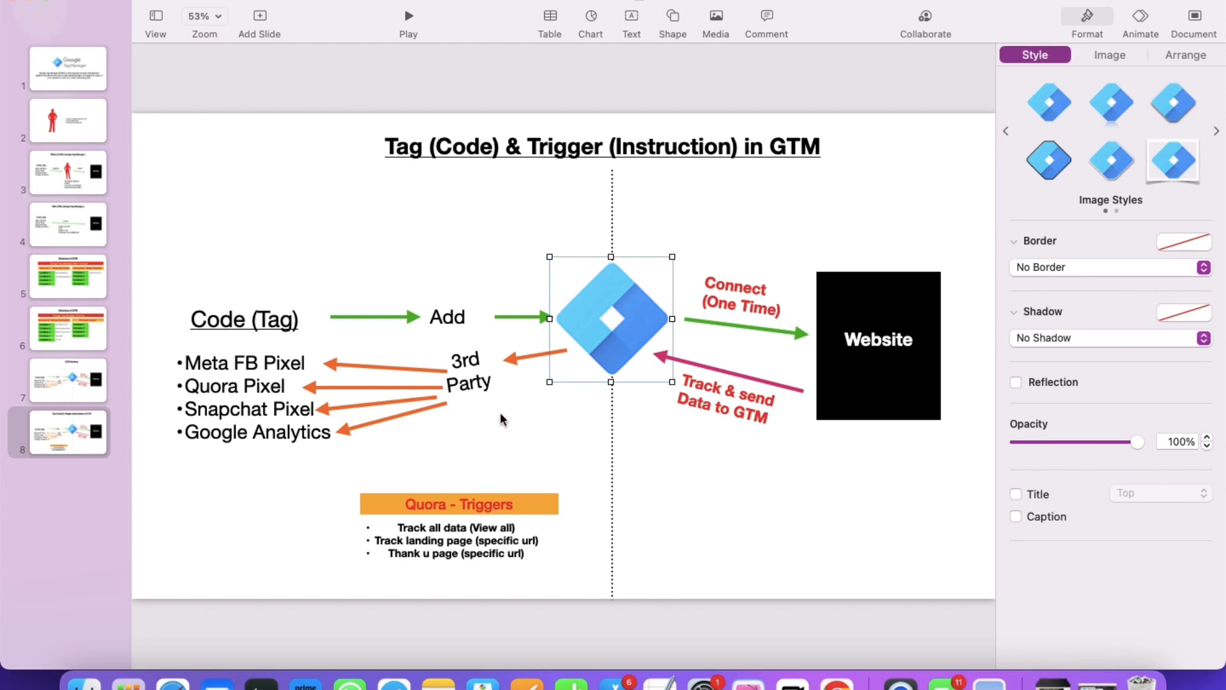
triple_click(228, 387)
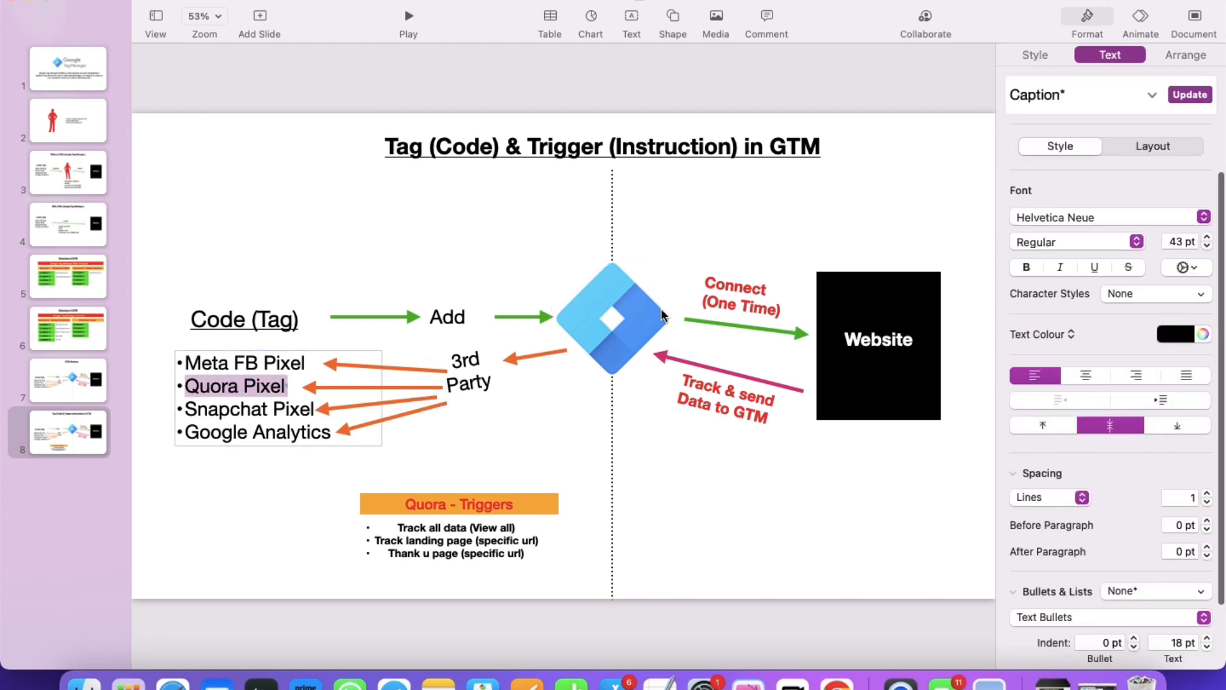
Step: Clear the slide selection and look over the Quora Pixel Tag's configuration and triggering in Tag Manager
left_click(534, 262)
key("ctrl+Right")
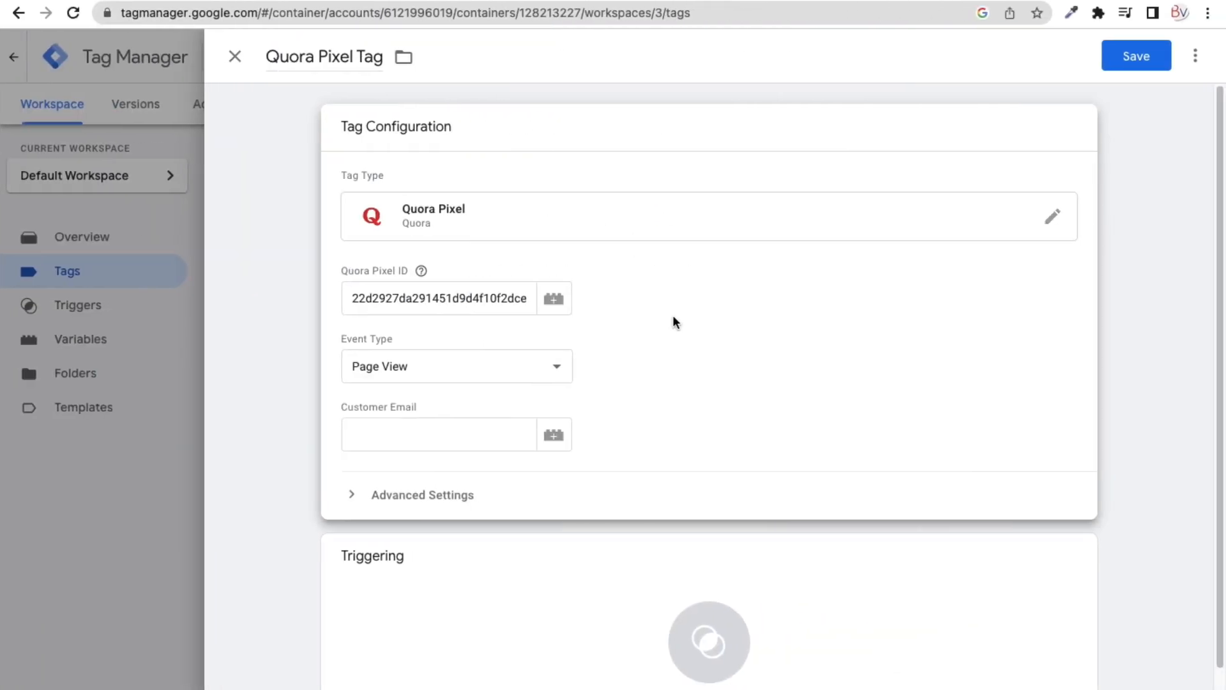
scroll(668, 331, "down", 1)
Step: Return to the Keynote slide and delete the "Track all data (View all)" bullet from the Quora - Triggers list
key("ctrl+Left")
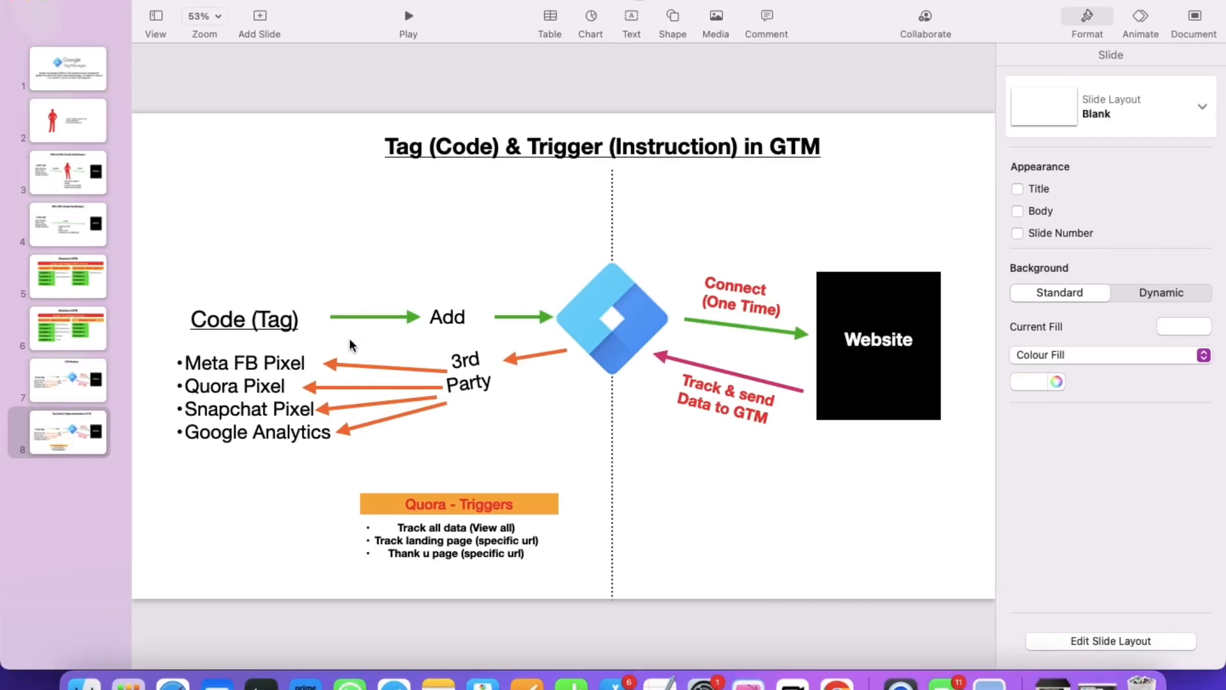
left_click(629, 309)
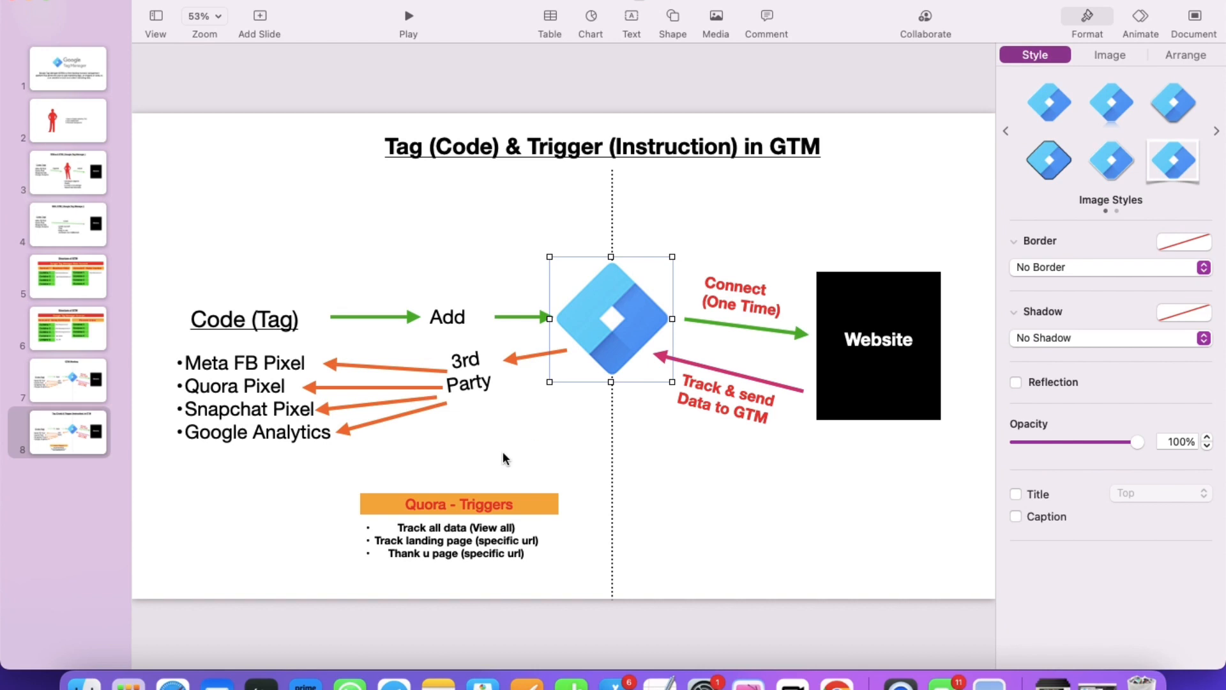
left_click(492, 529)
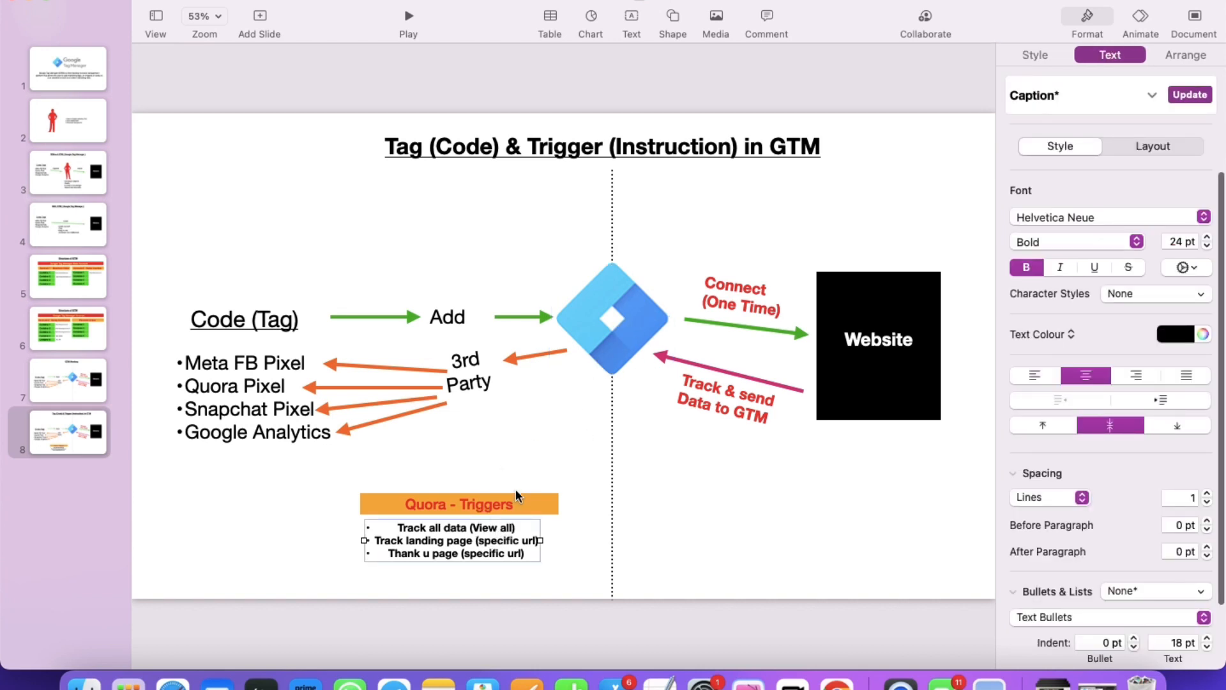
triple_click(422, 530)
key("BackSpace")
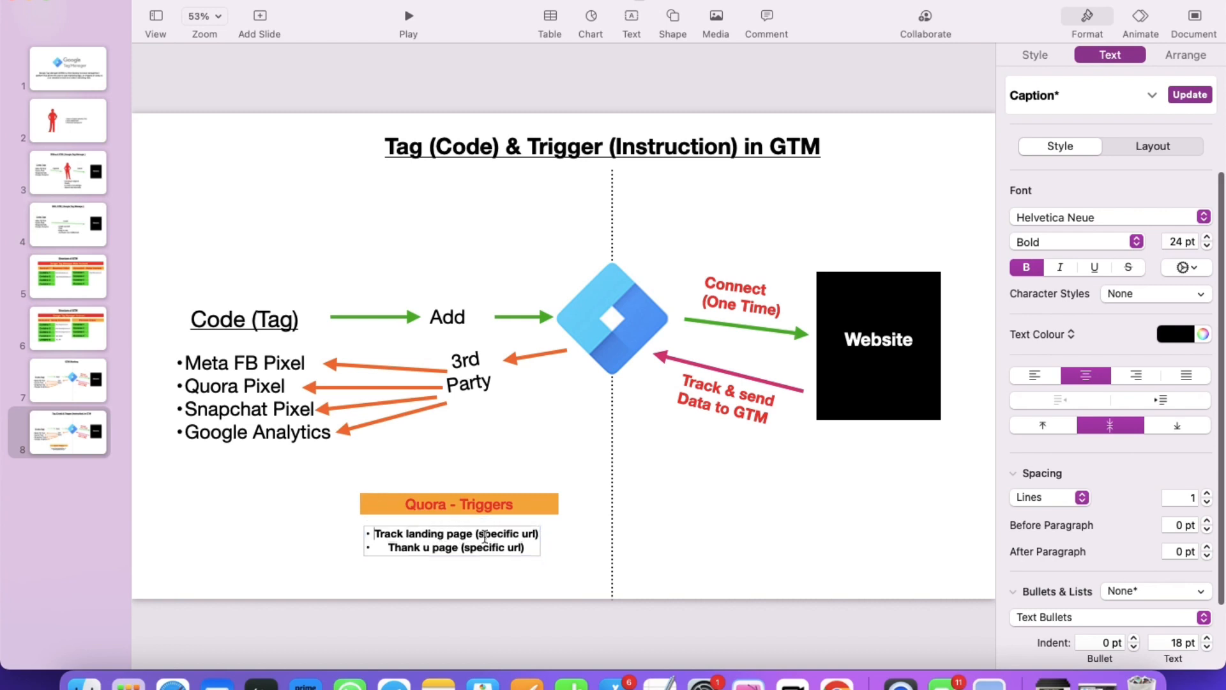
Step: Highlight the "Track landing page (specific url)" bullet under Quora - Triggers on the slide, then clear the selection
left_click(339, 511)
left_click(434, 535)
double_click(433, 535)
mouse_move(481, 535)
left_mouse_down()
mouse_move(430, 539)
mouse_move(461, 539)
left_mouse_up()
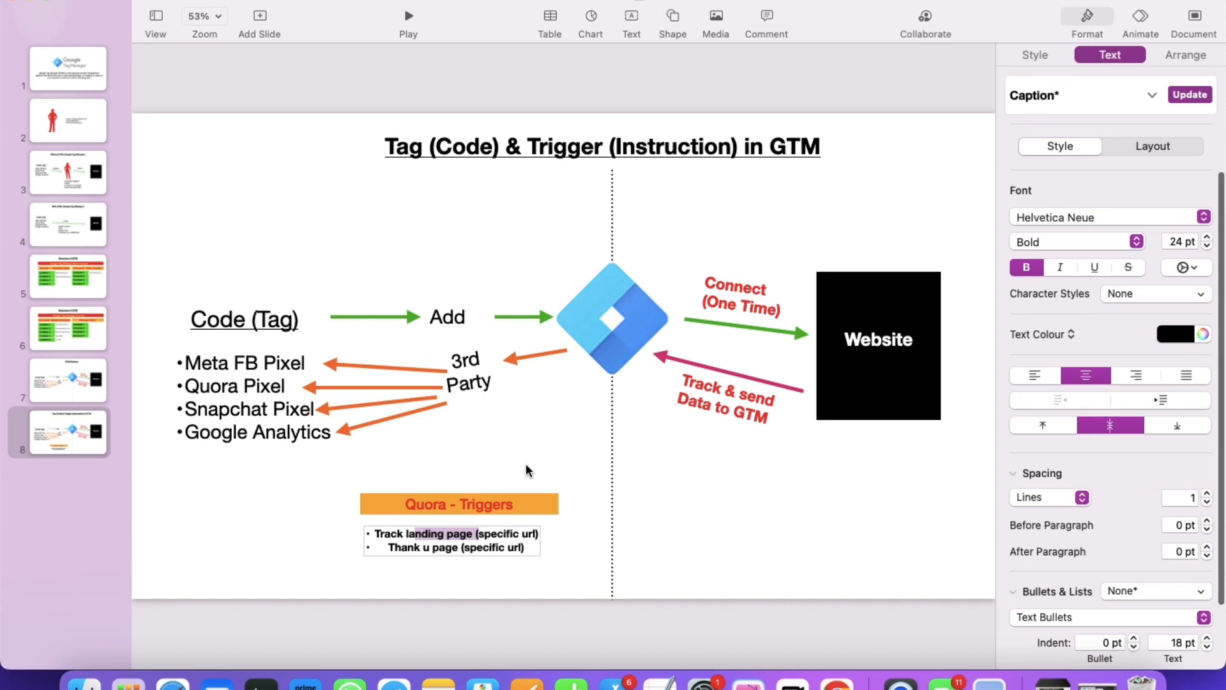
left_click(527, 470)
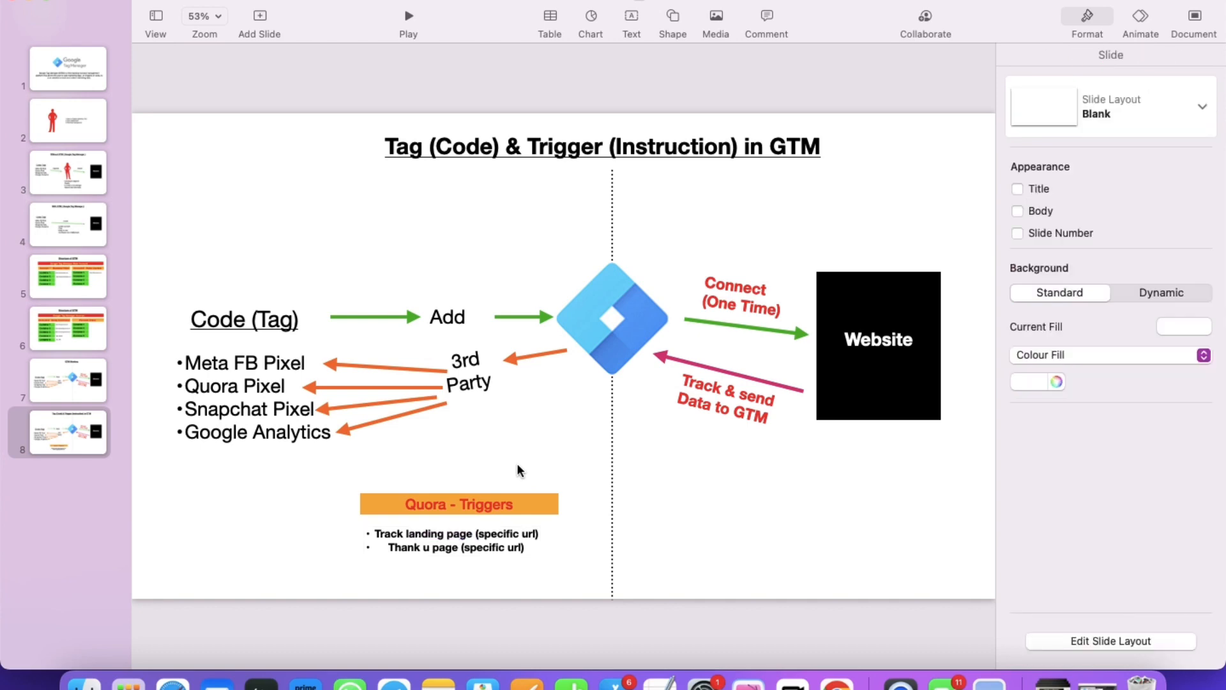
Step: Return to Tag Manager and add a new trigger named "Quora LP Trigger" from the Quora Pixel Tag's triggering section
key("ctrl+Right")
scroll(700, 358, "down", 2)
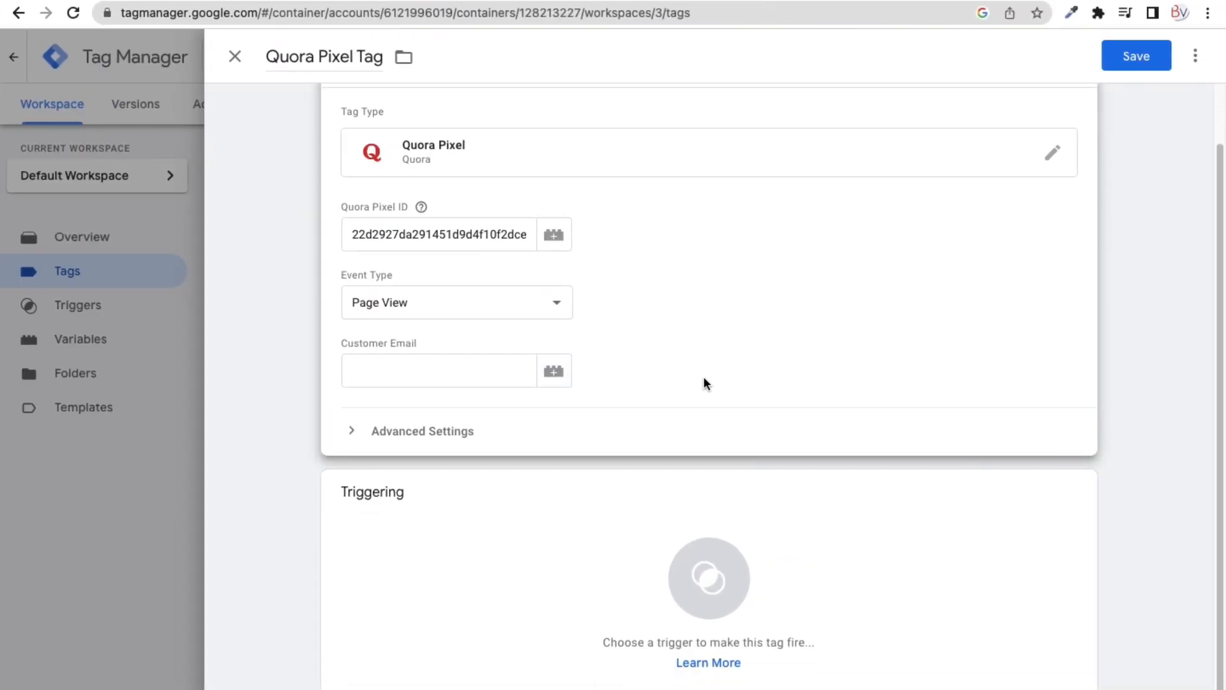
left_click(1078, 491)
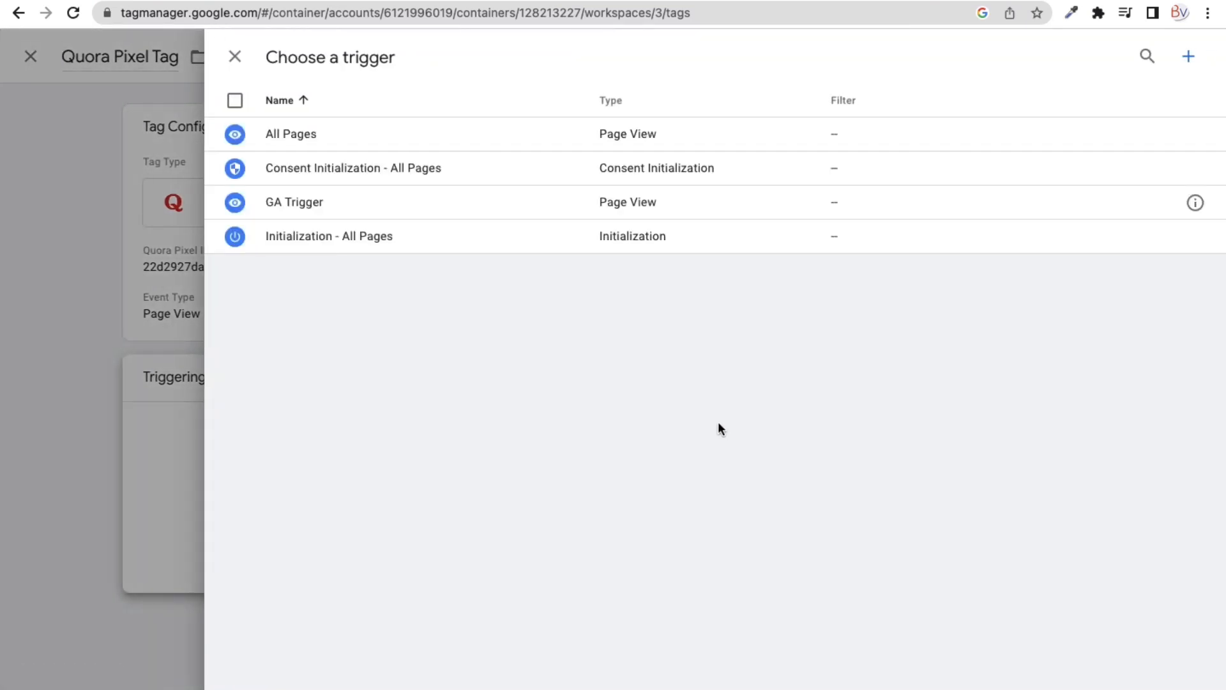
left_click(1189, 58)
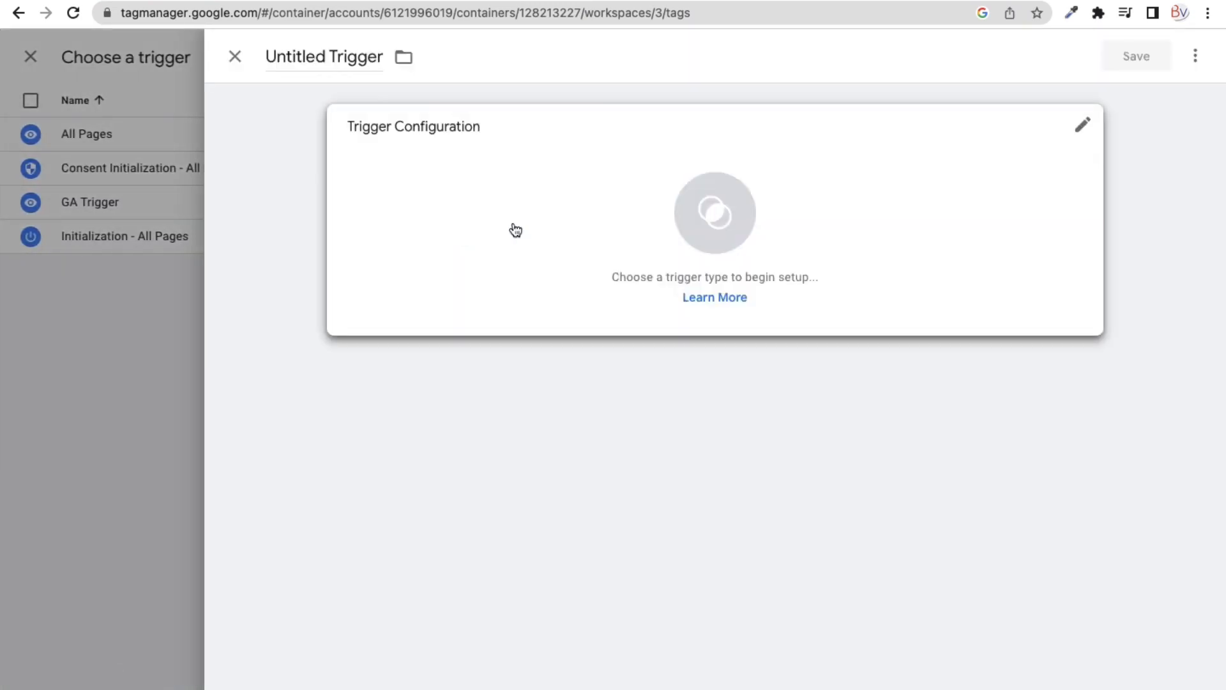
left_click(320, 57)
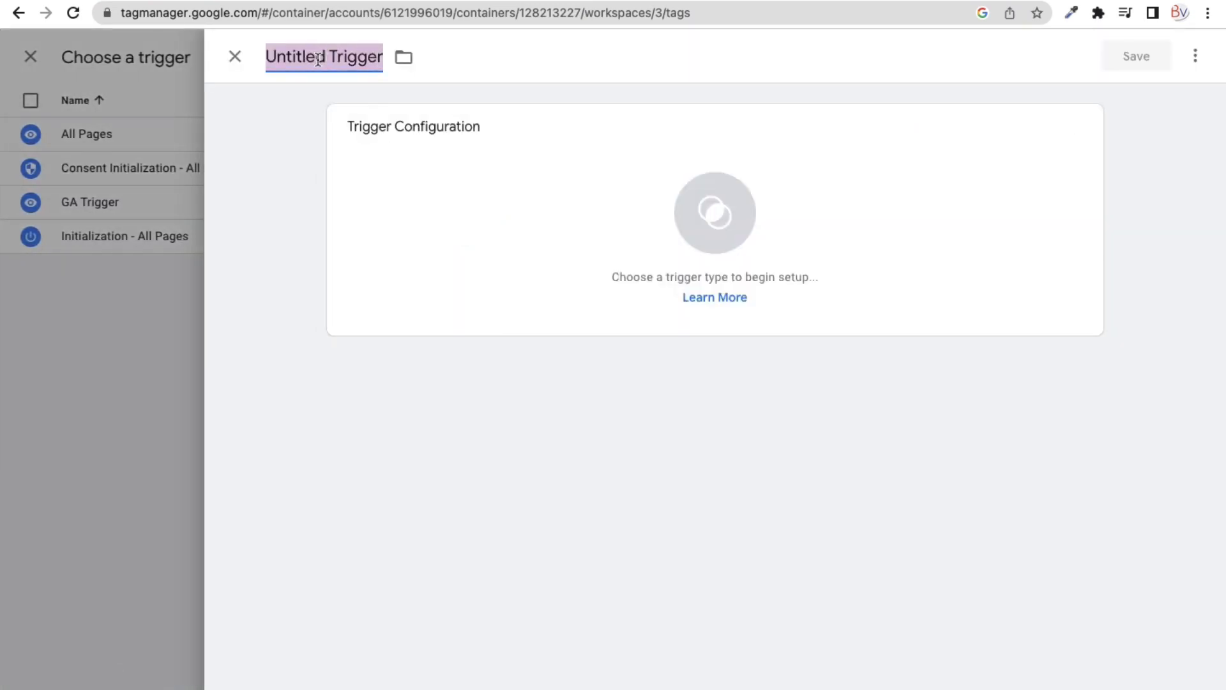
type("Quora L")
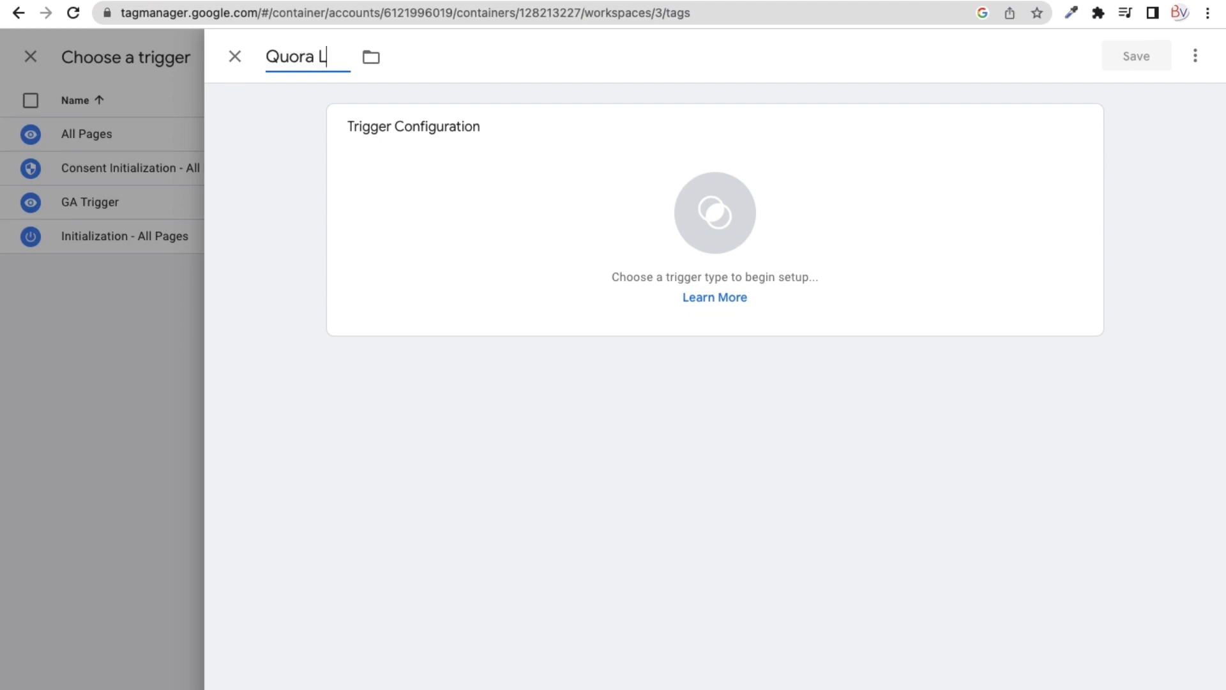
type("P Trigger")
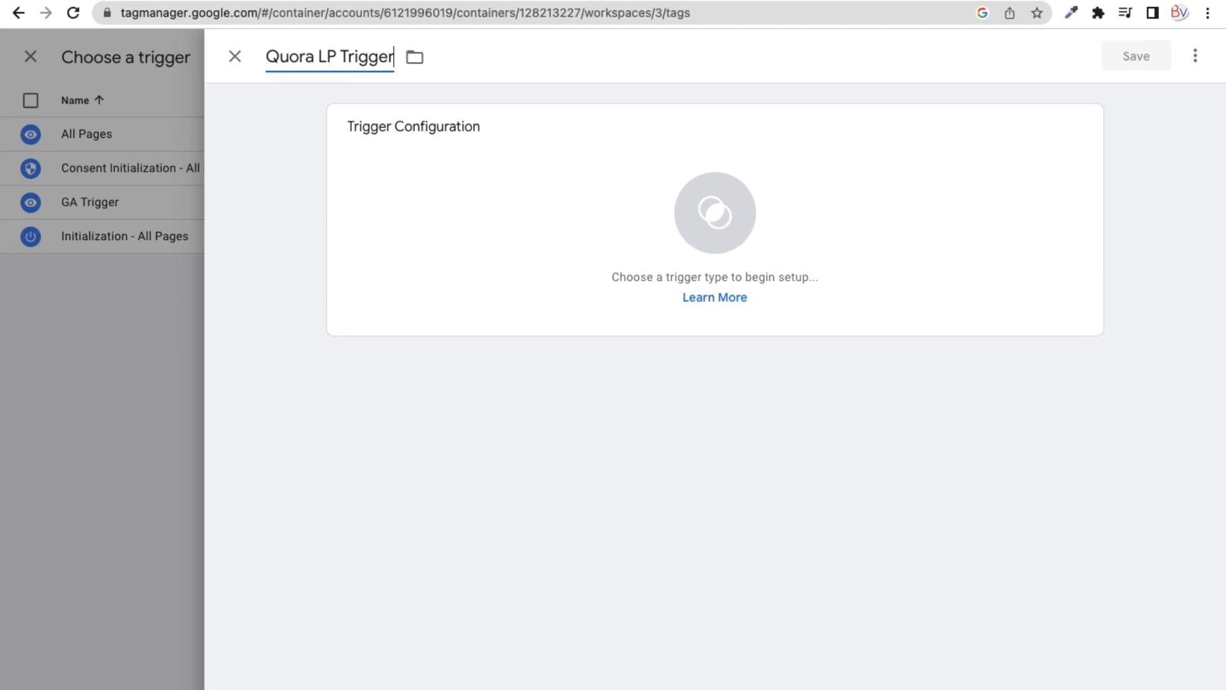
Step: Switch to the Keynote slide, highlight the whole "Track landing page (specific url)" bullet, and return to Tag Manager
key("ctrl+Left")
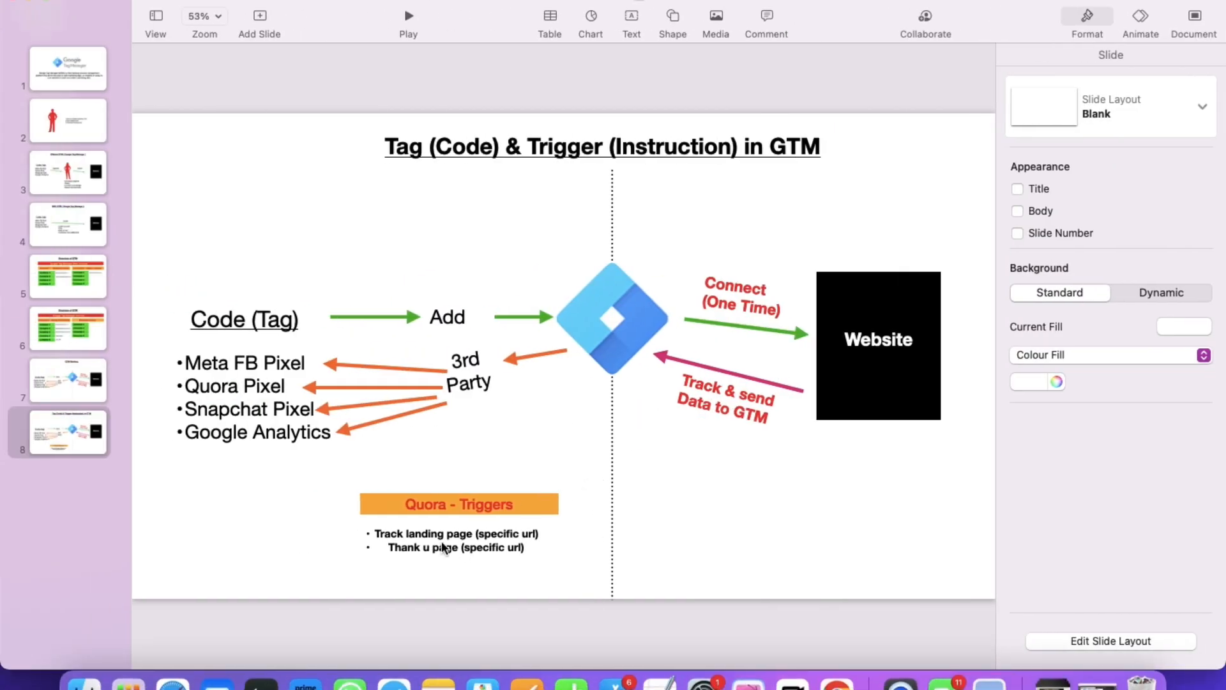
left_click(440, 532)
triple_click(440, 532)
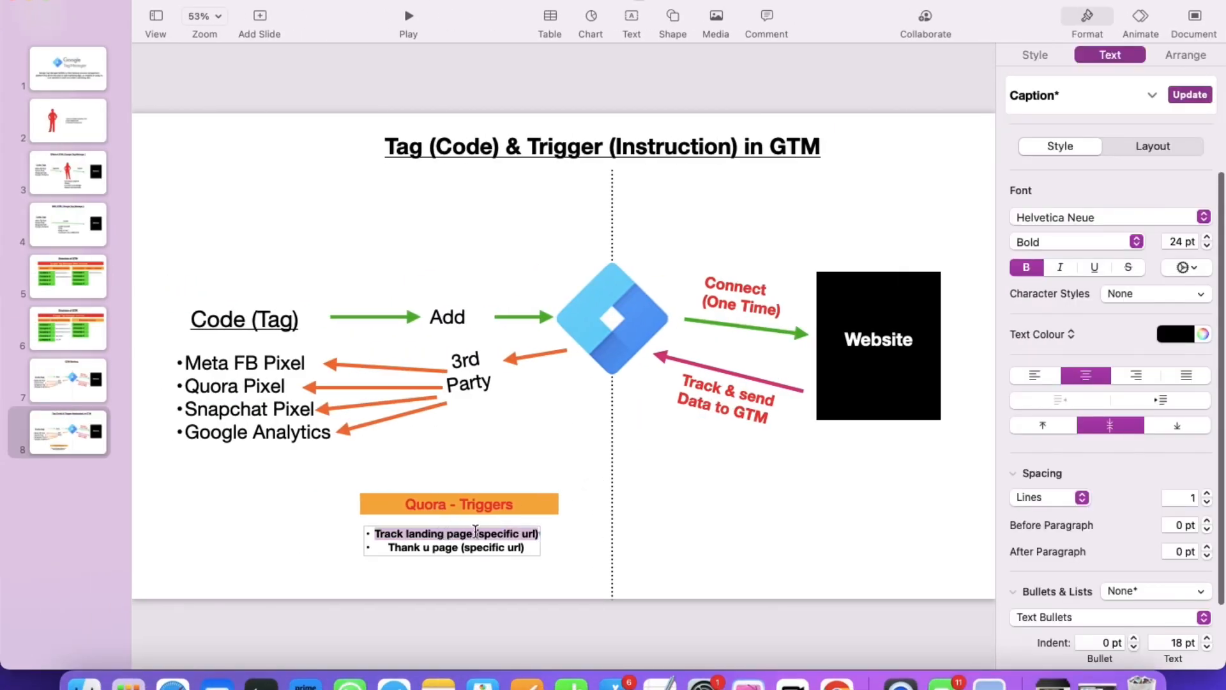
key("ctrl+Right")
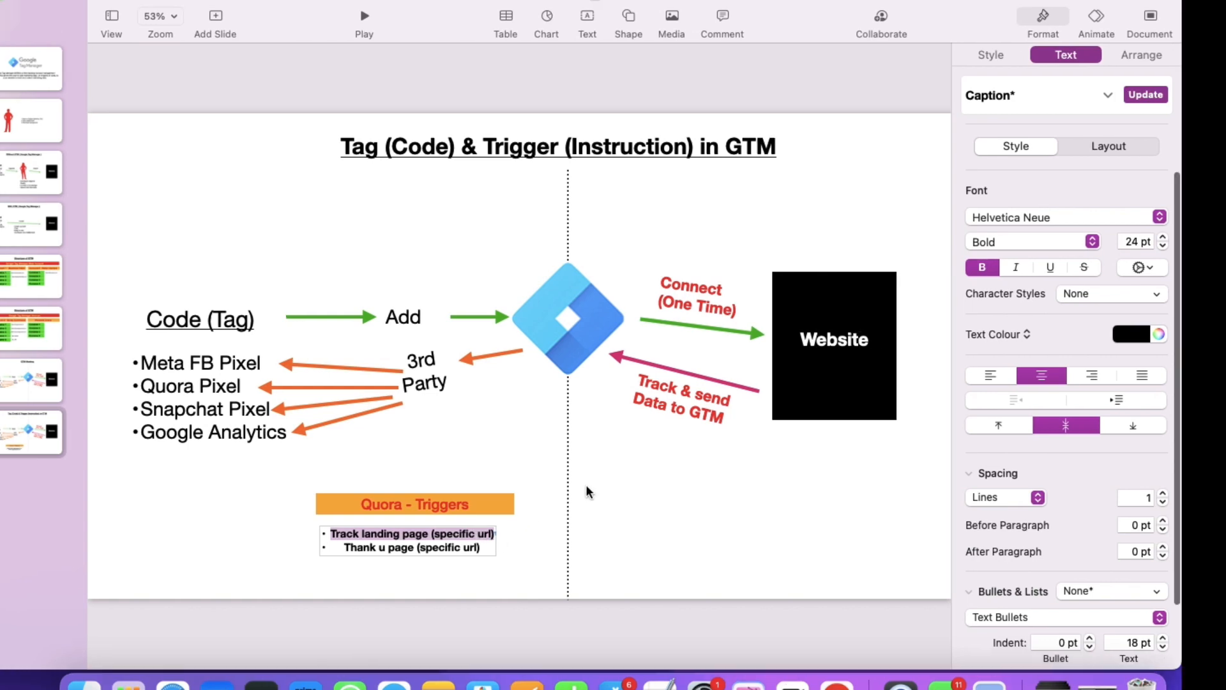
Step: Set the Quora LP Trigger's type to Page View and make it fire on Some Page Views
left_click(289, 269)
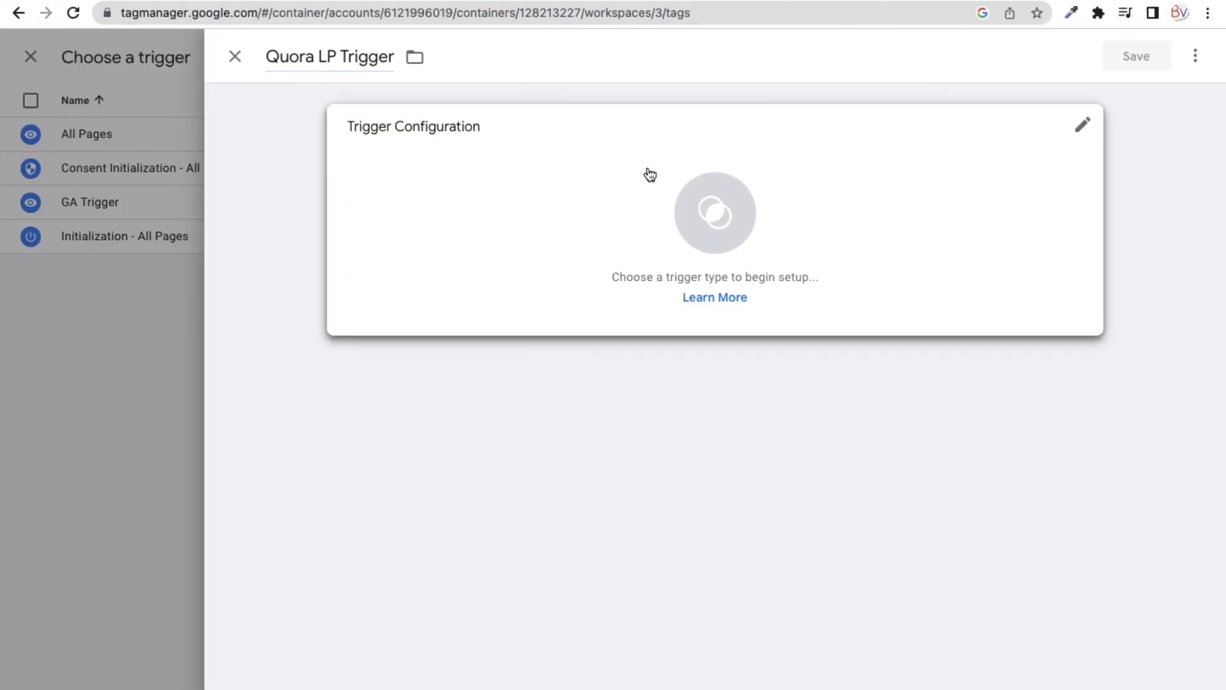
left_click(1084, 126)
left_click(786, 253)
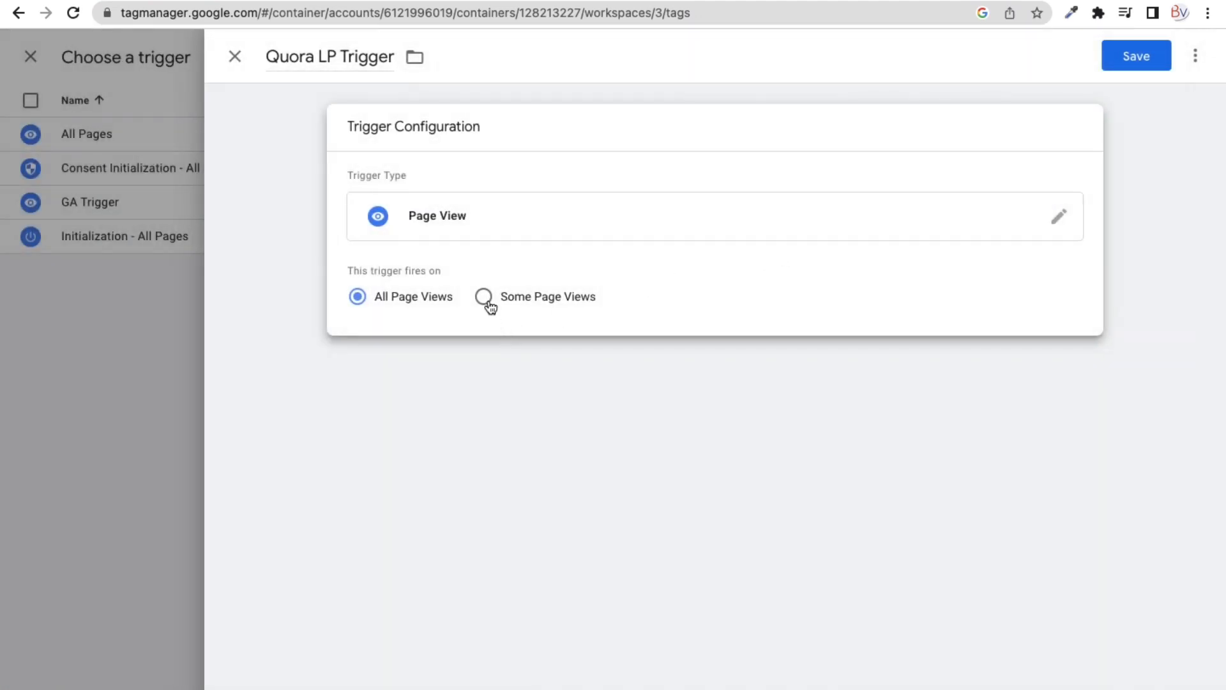
left_click(485, 300)
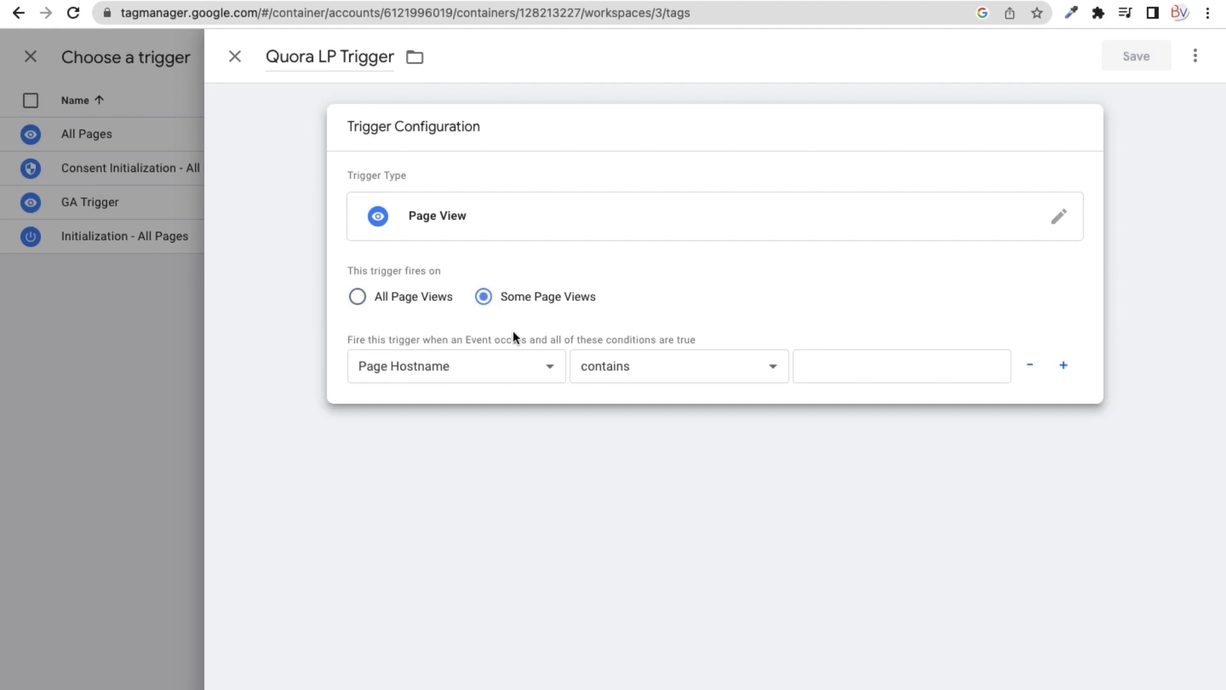
left_click(477, 366)
left_click(462, 409)
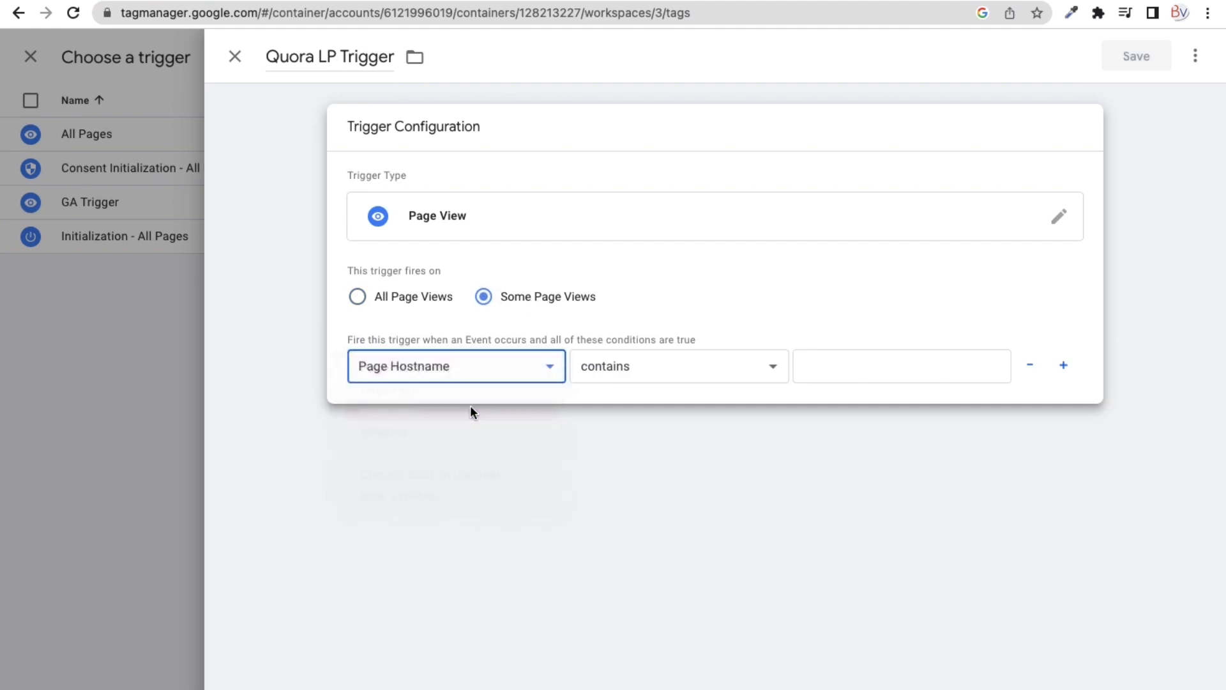
left_click(625, 370)
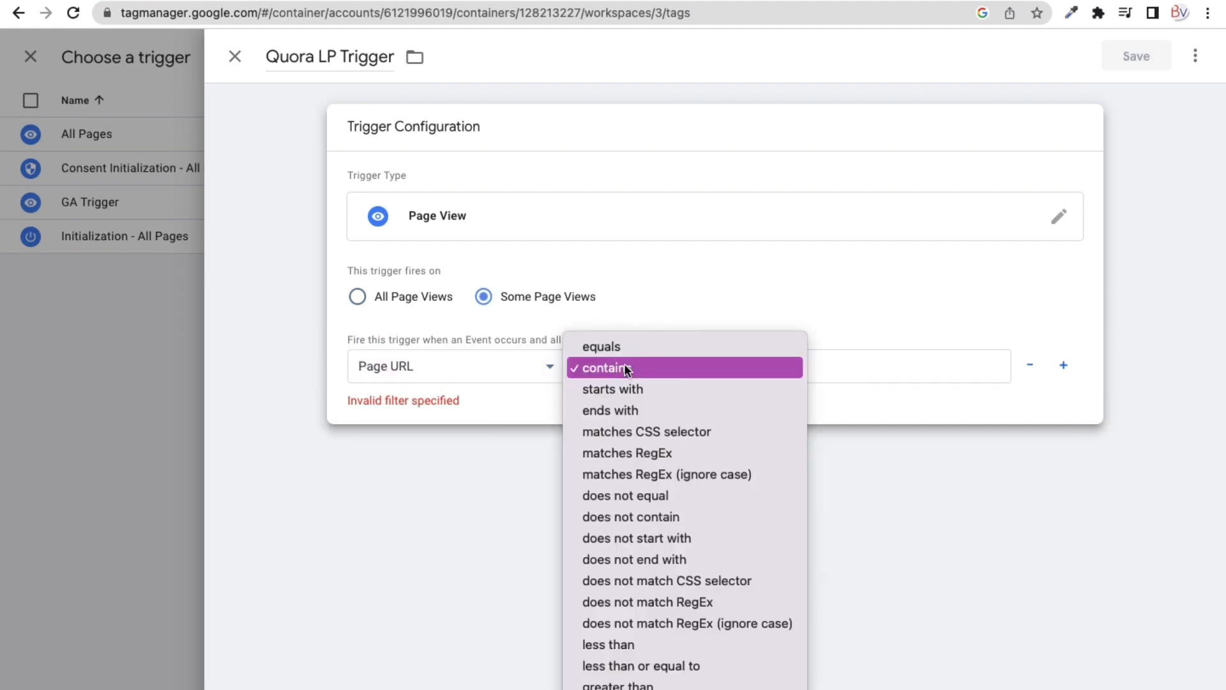
left_click(626, 350)
left_click(817, 368)
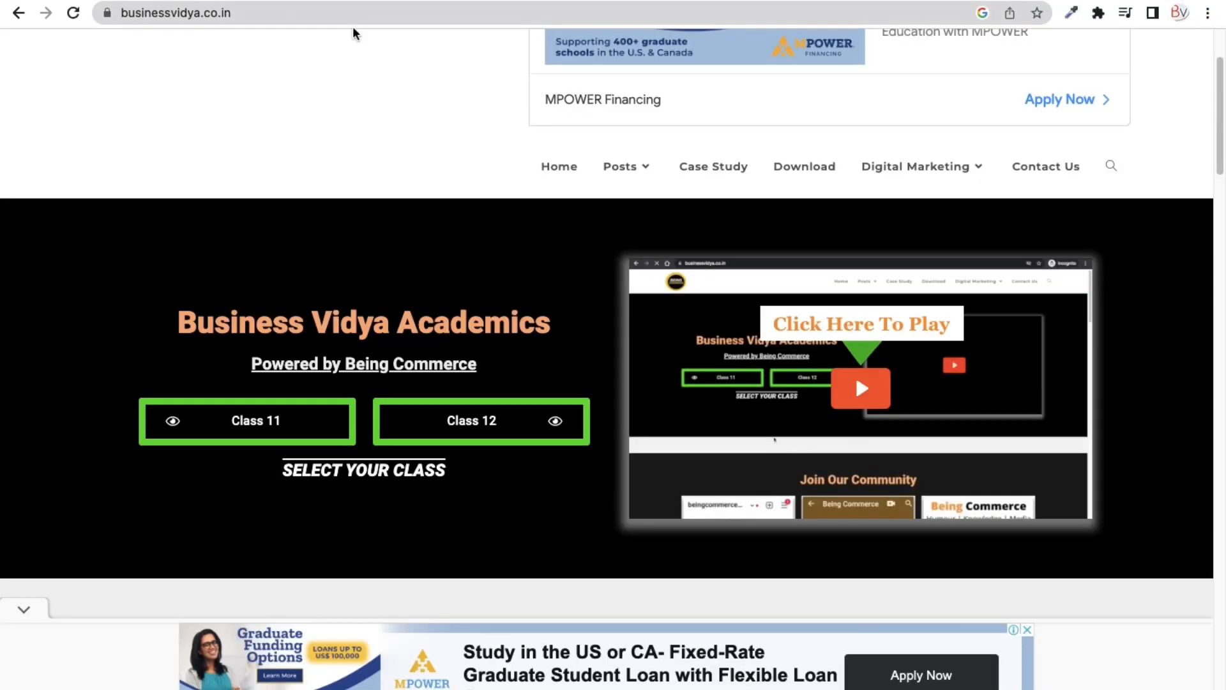
left_click(293, 16)
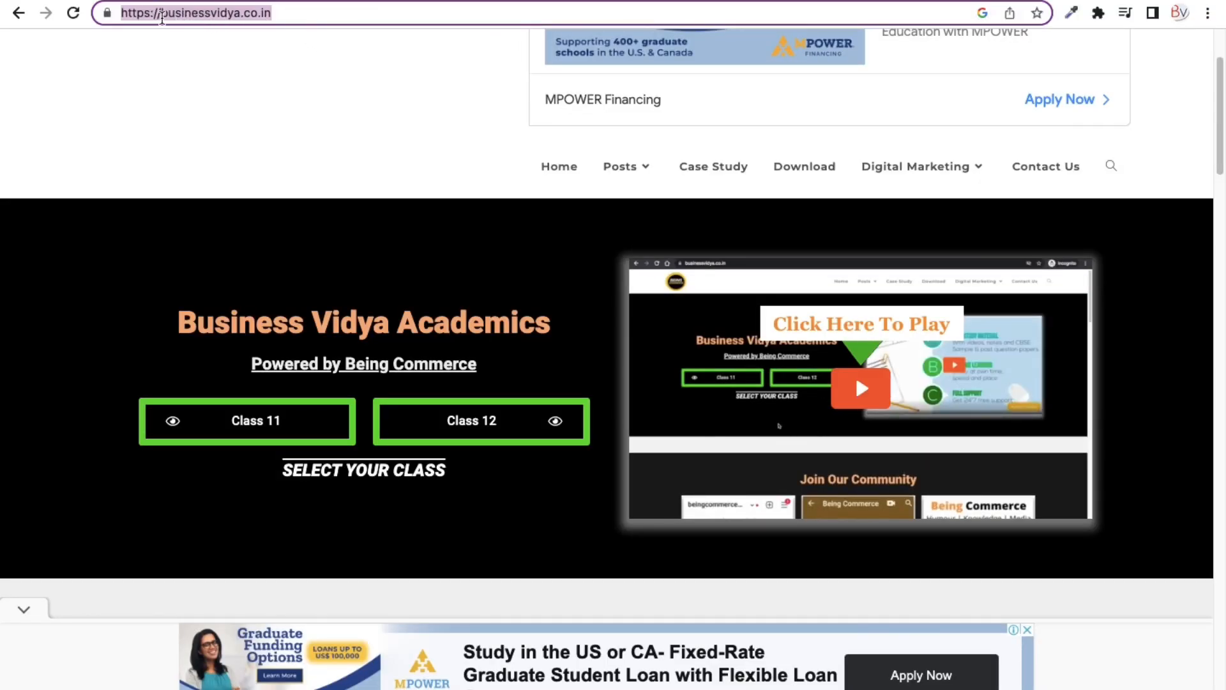
right_click(164, 16)
left_click(450, 129)
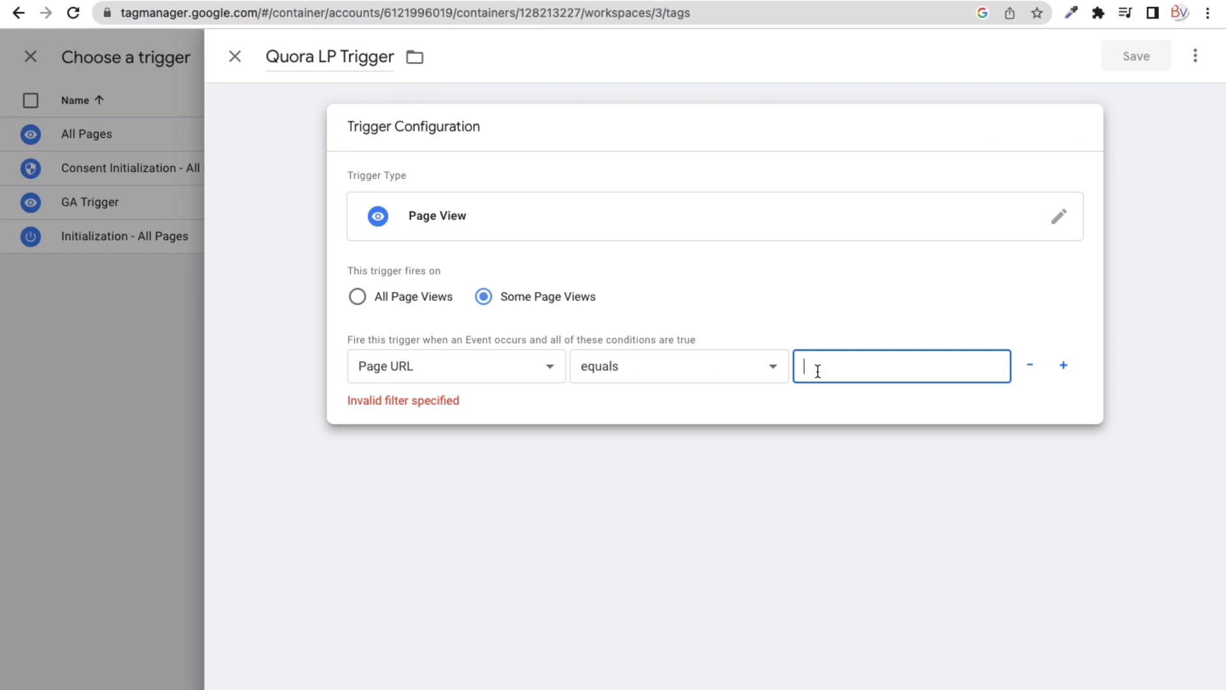
right_click(817, 370)
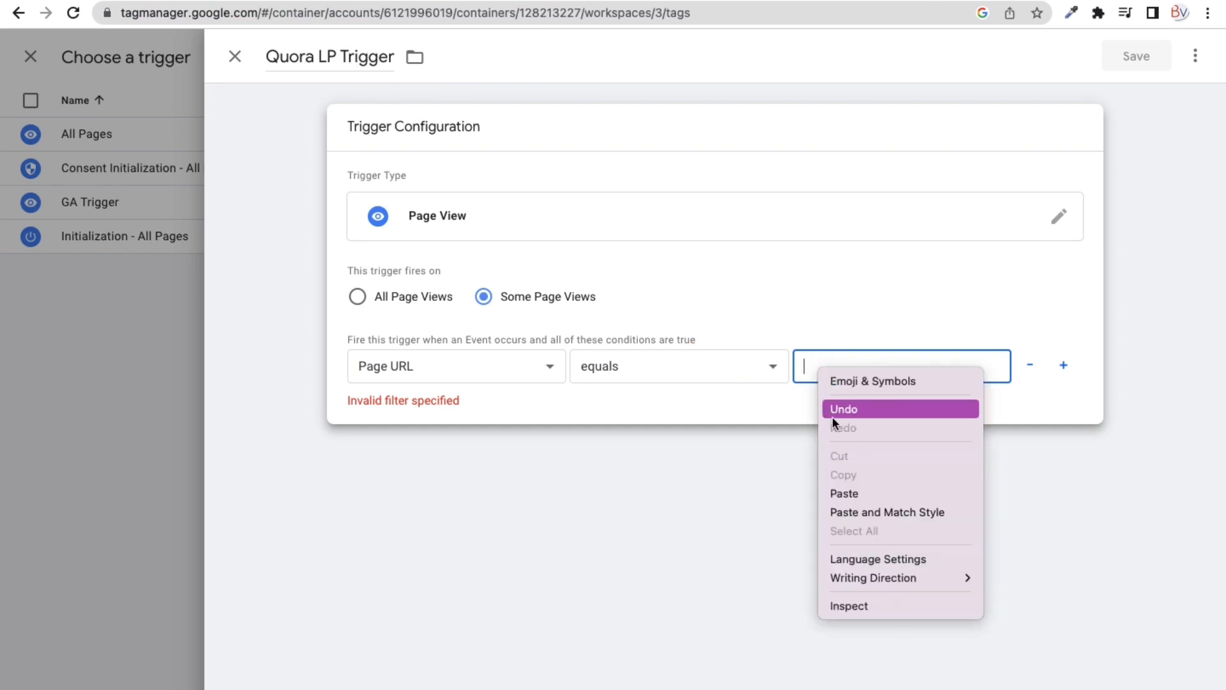
left_click(845, 486)
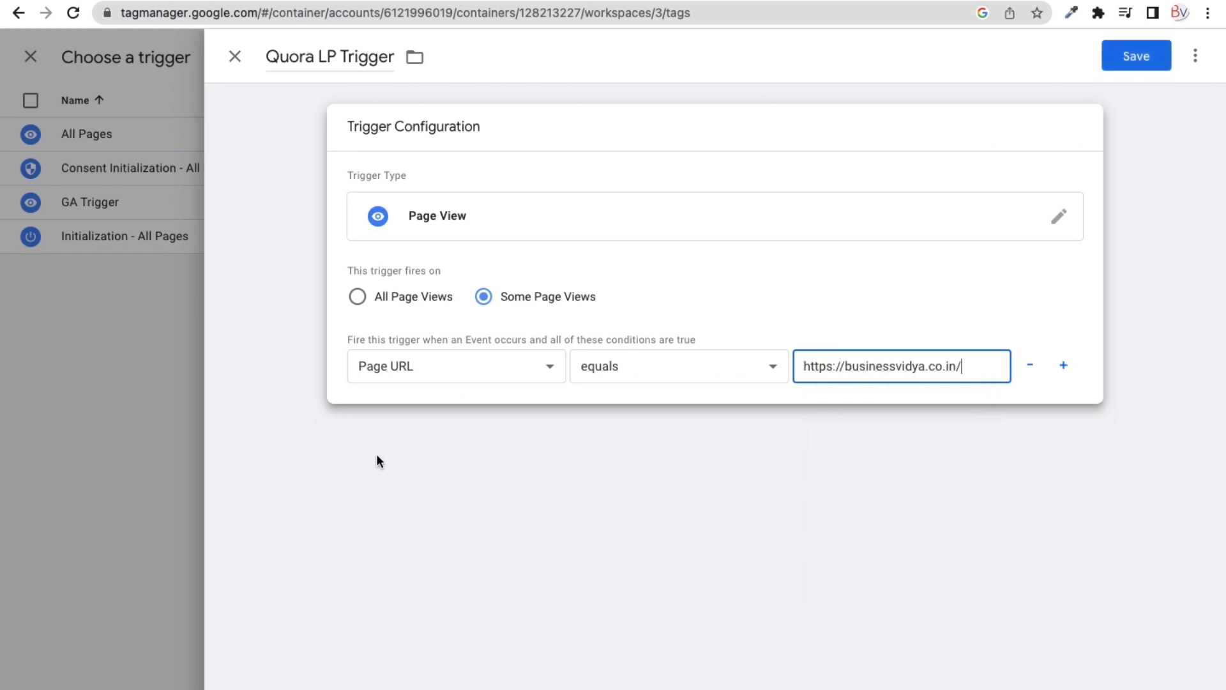
Step: Save the Quora LP Trigger and the Quora Pixel Tag
left_click(1150, 52)
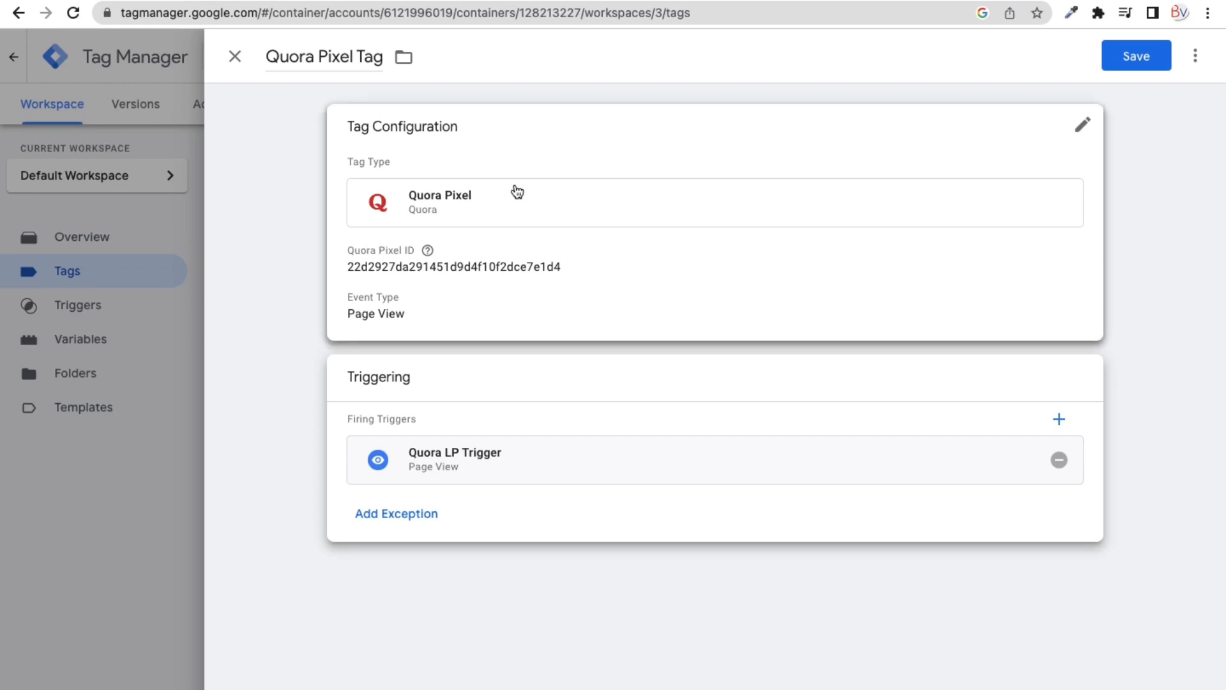
left_click(1127, 57)
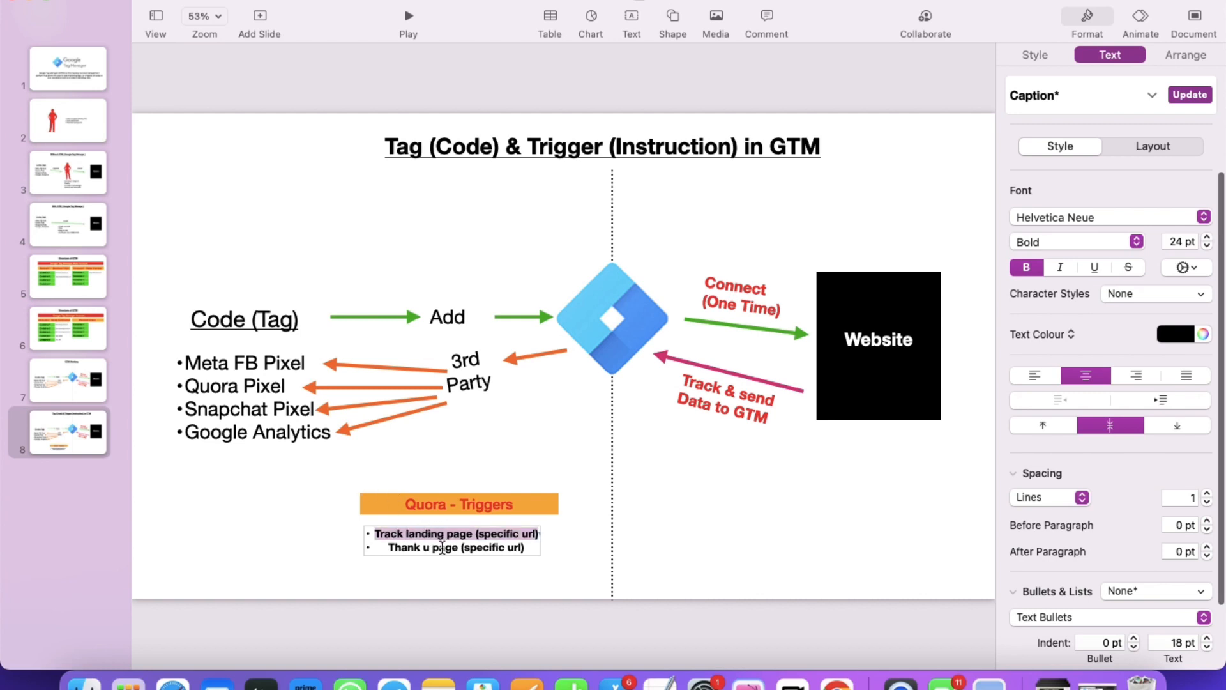
Step: Highlight the word "Quora" in the Quora - Triggers heading on the Keynote slide
left_click(426, 507)
double_click(427, 507)
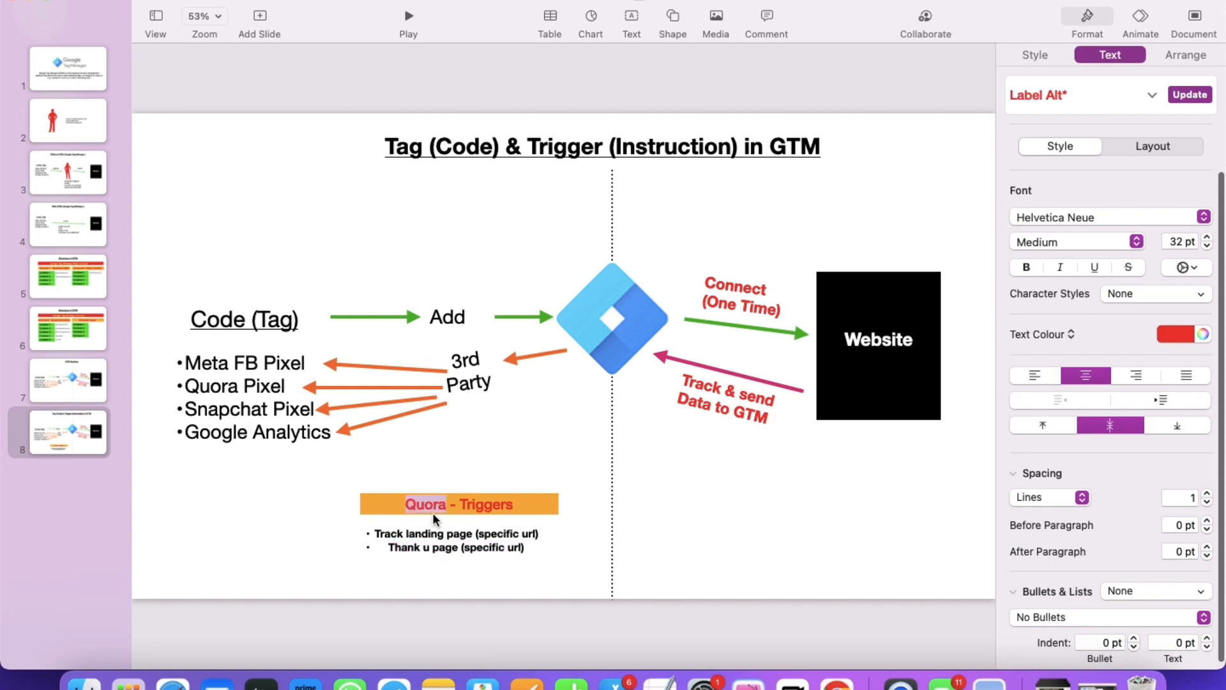
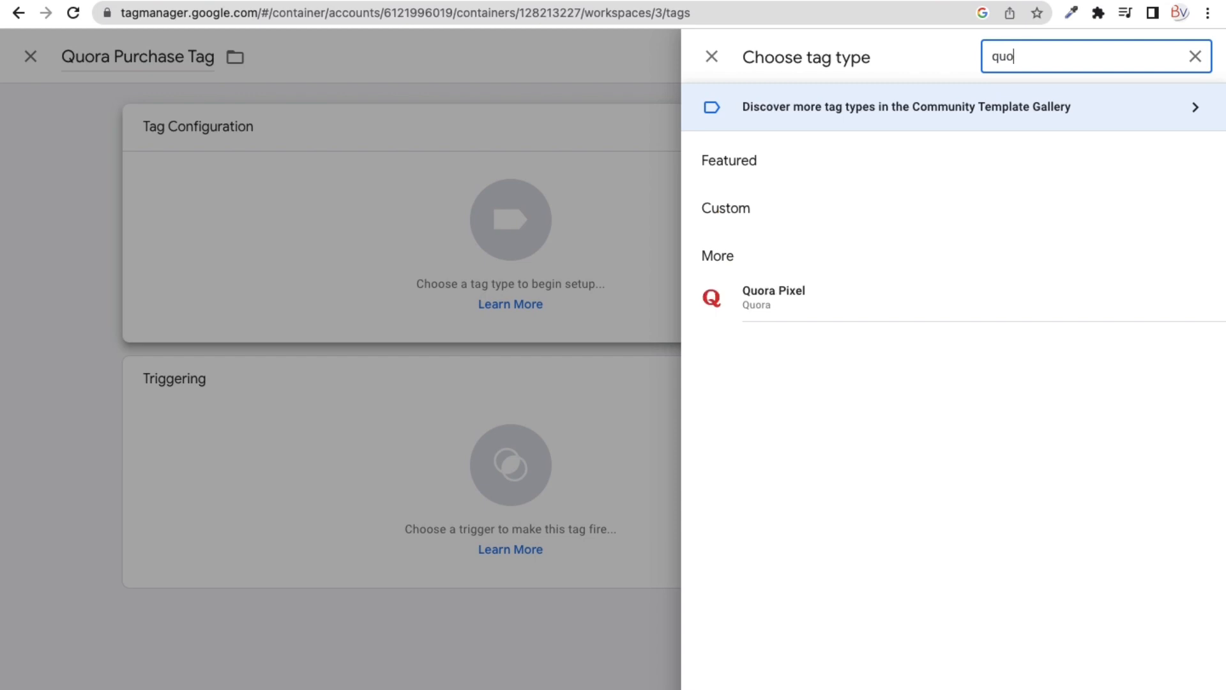
Step: Choose Quora Pixel as the Quora Purchase Tag's type and paste the pixel ID copied from Quora Ads
left_click(816, 309)
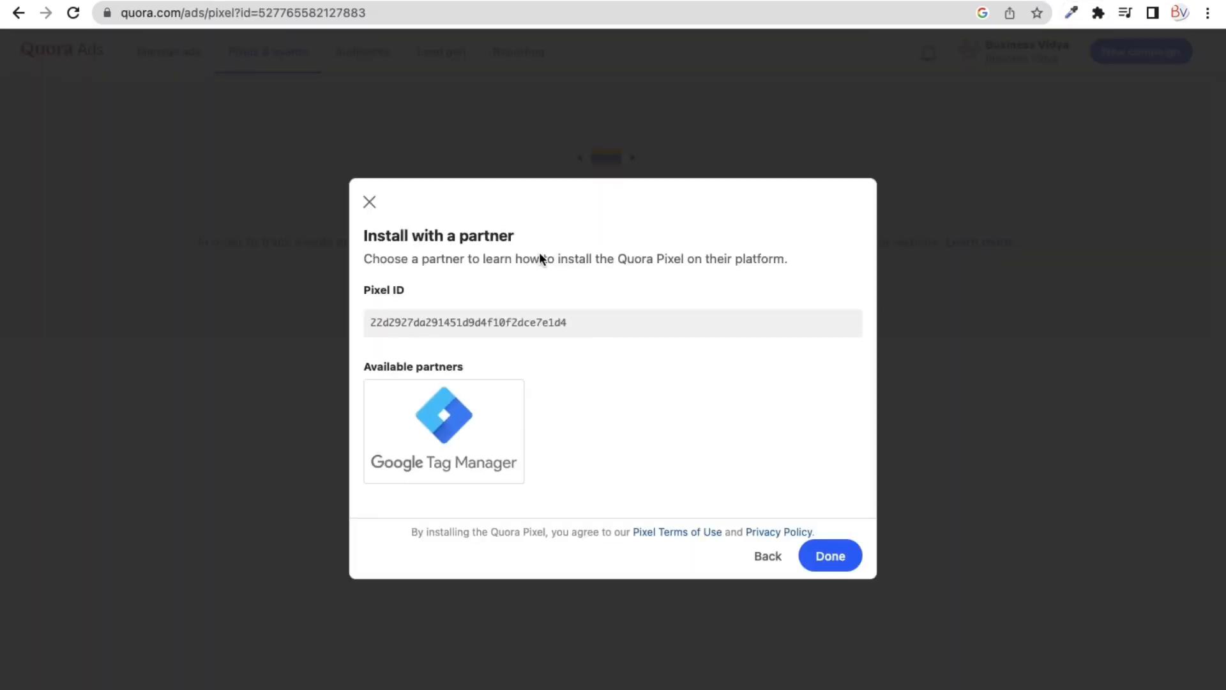
left_click(591, 323)
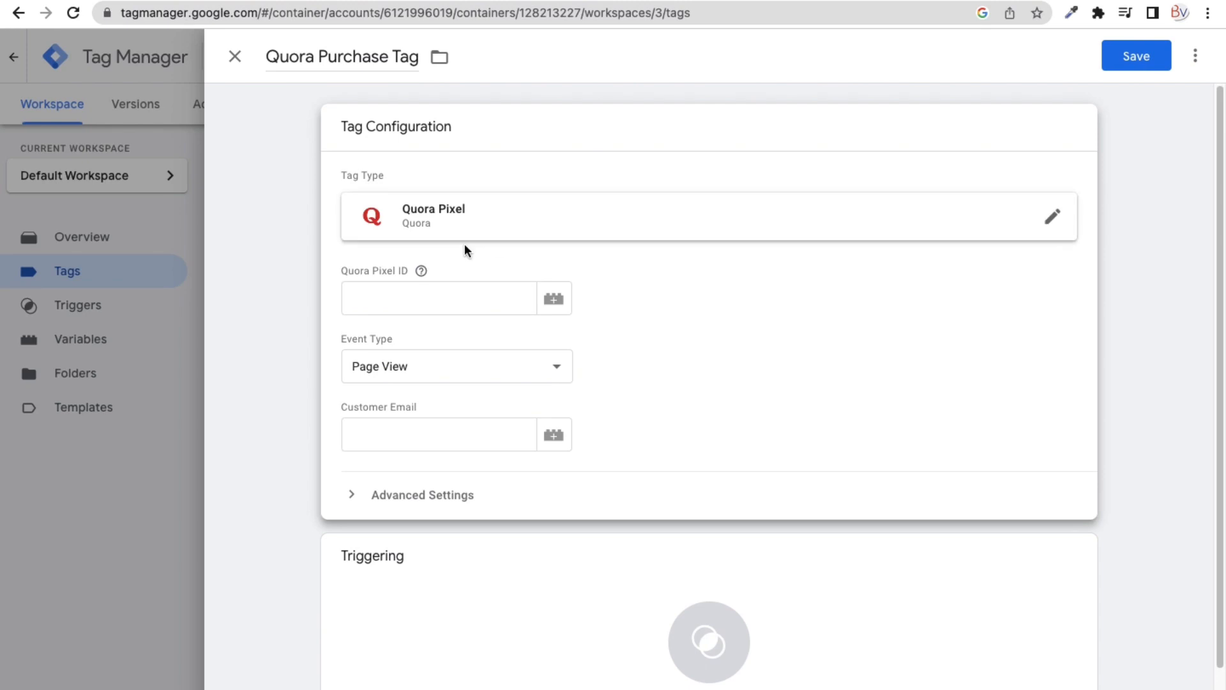
left_click(375, 299)
right_click(372, 296)
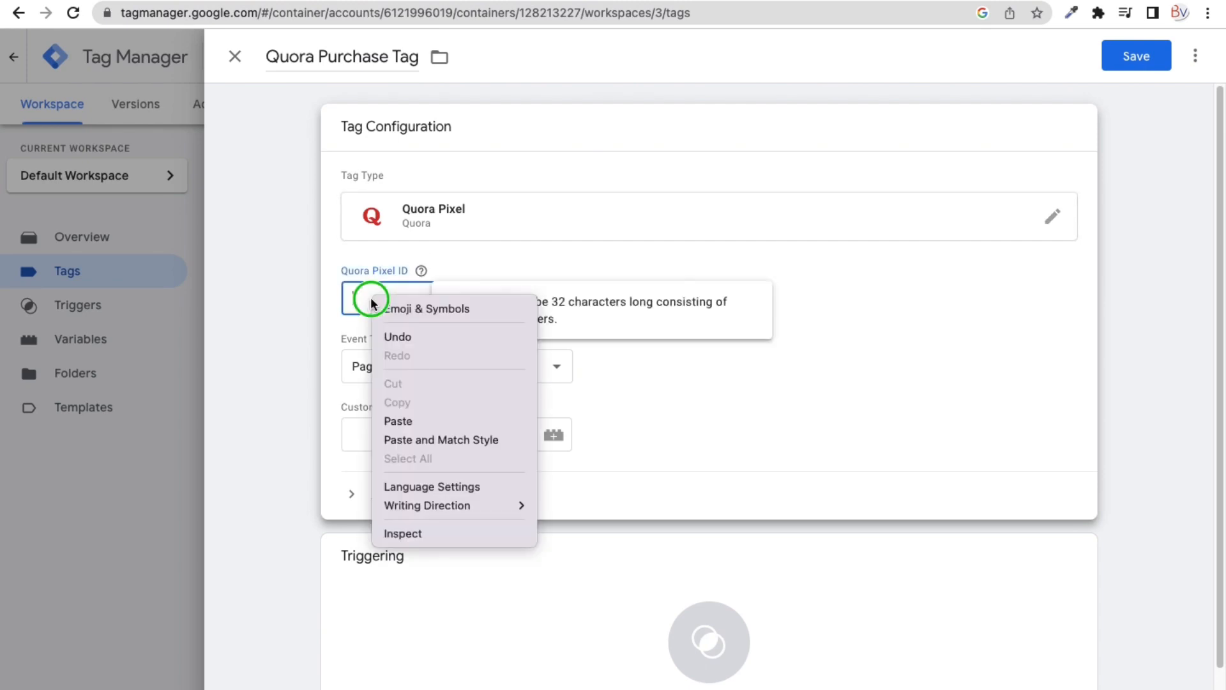
left_click(406, 421)
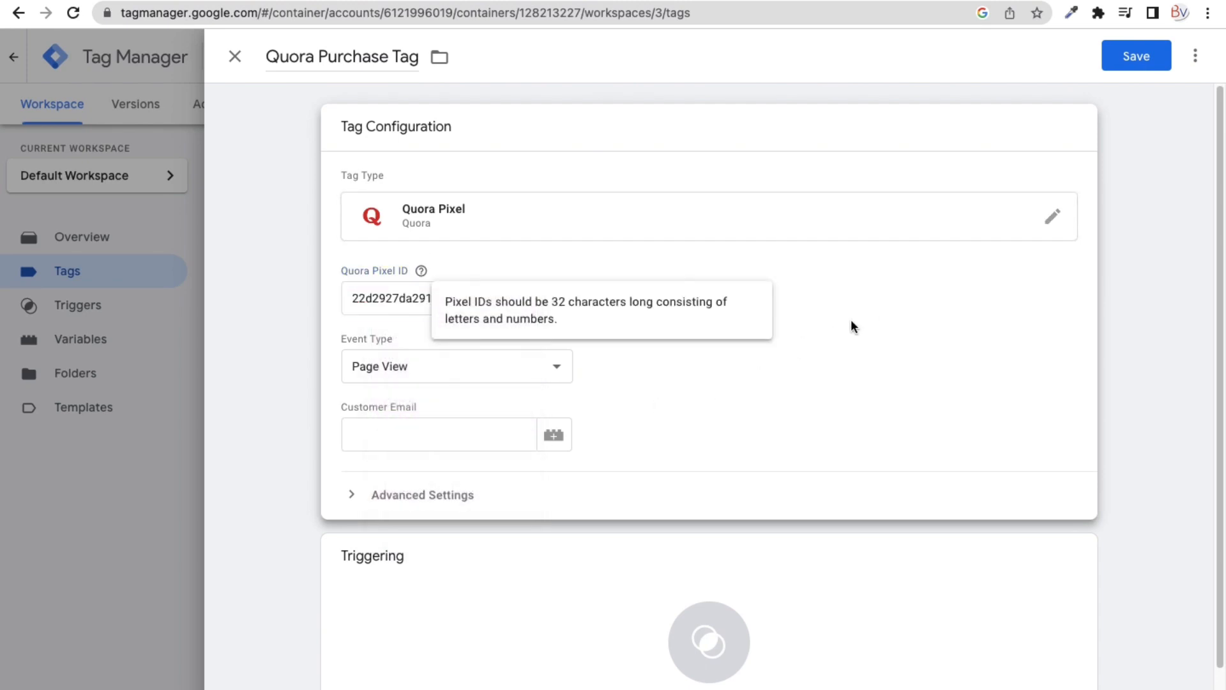
Step: Set the Quora Purchase Tag's event type to Purchase
left_click(364, 373)
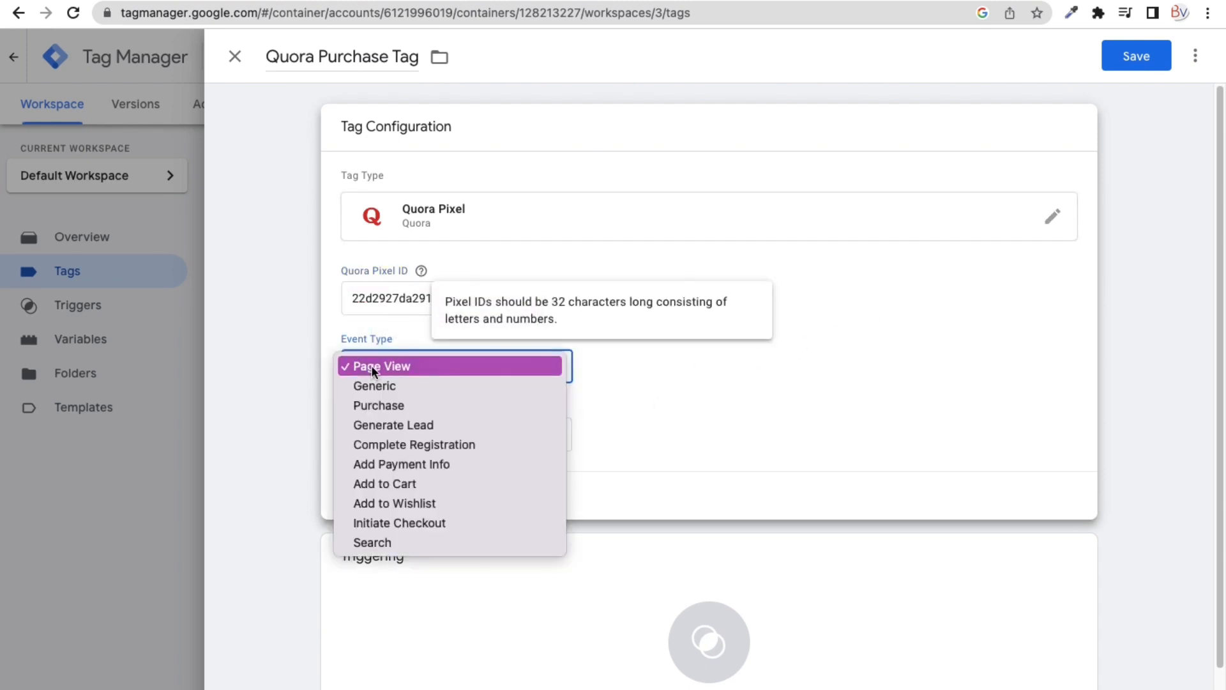
left_click(390, 402)
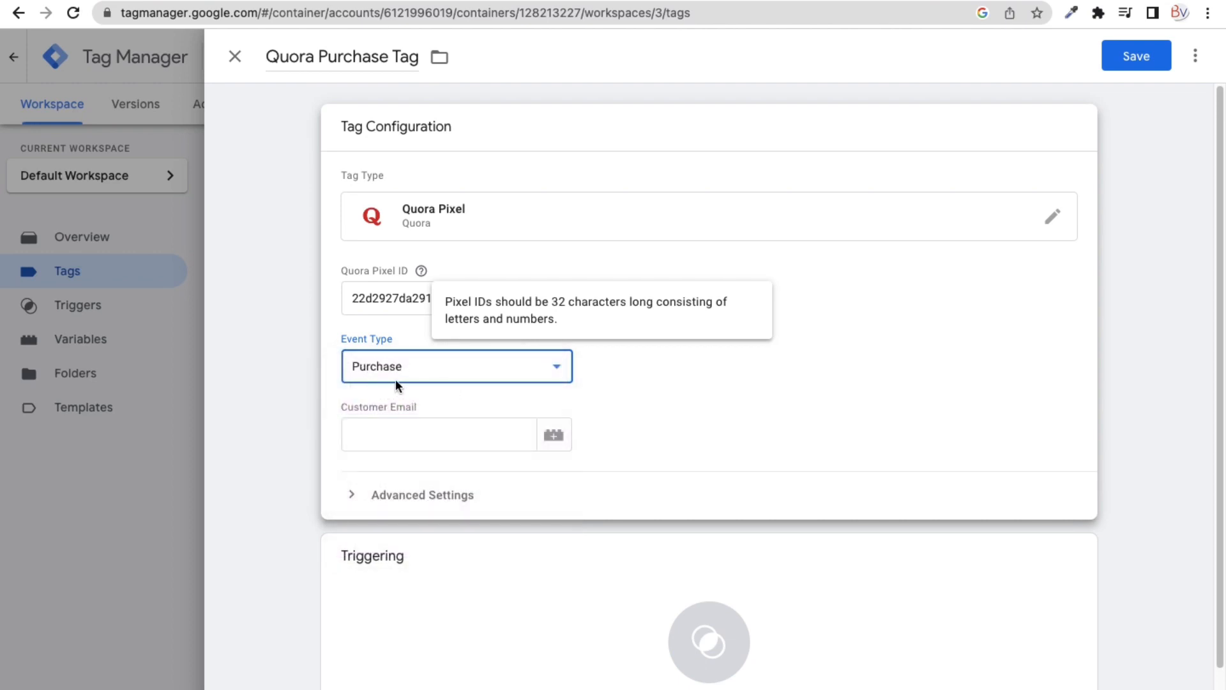
scroll(689, 387, "down", 1)
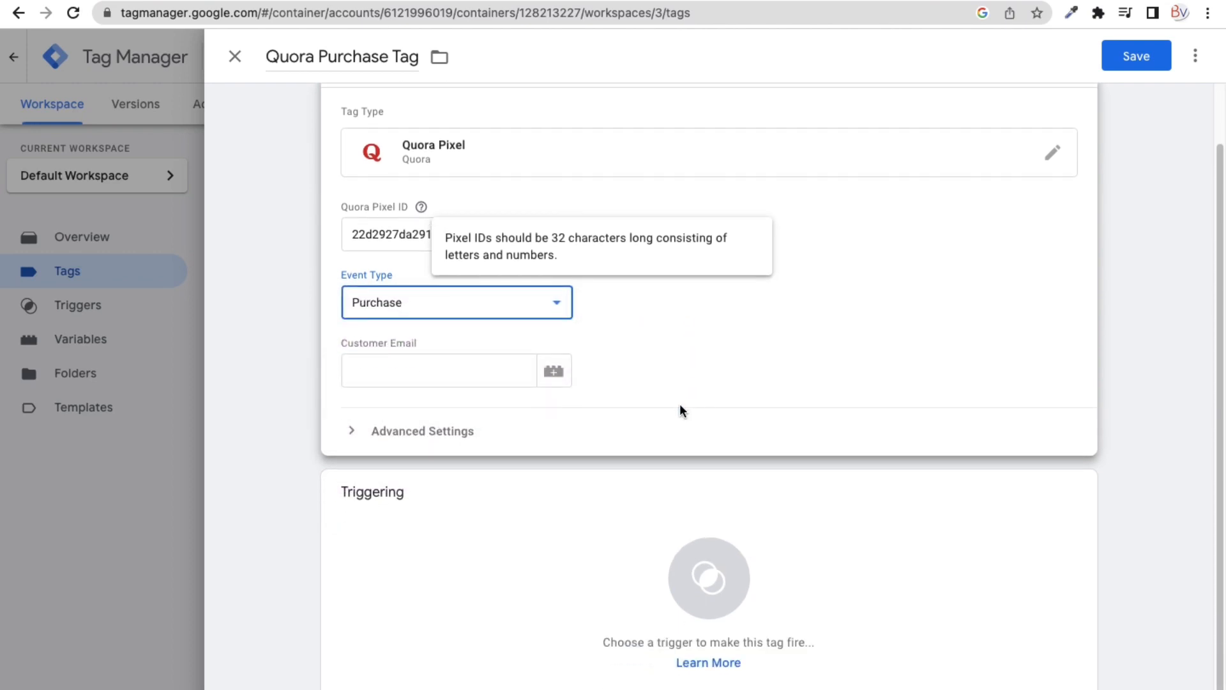
Step: Switch to the Keynote slide and point out the Quora Pixel bullet and the word "Triggers" in the Quora heading
key("ctrl+Left")
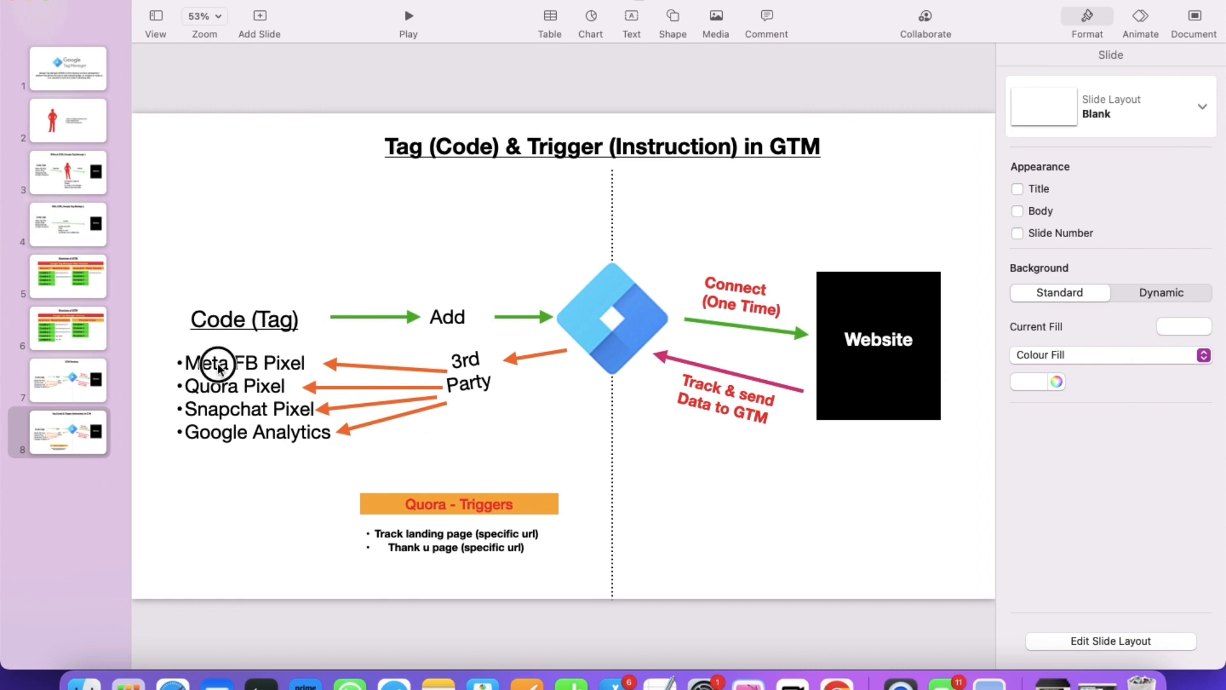
left_click(243, 390)
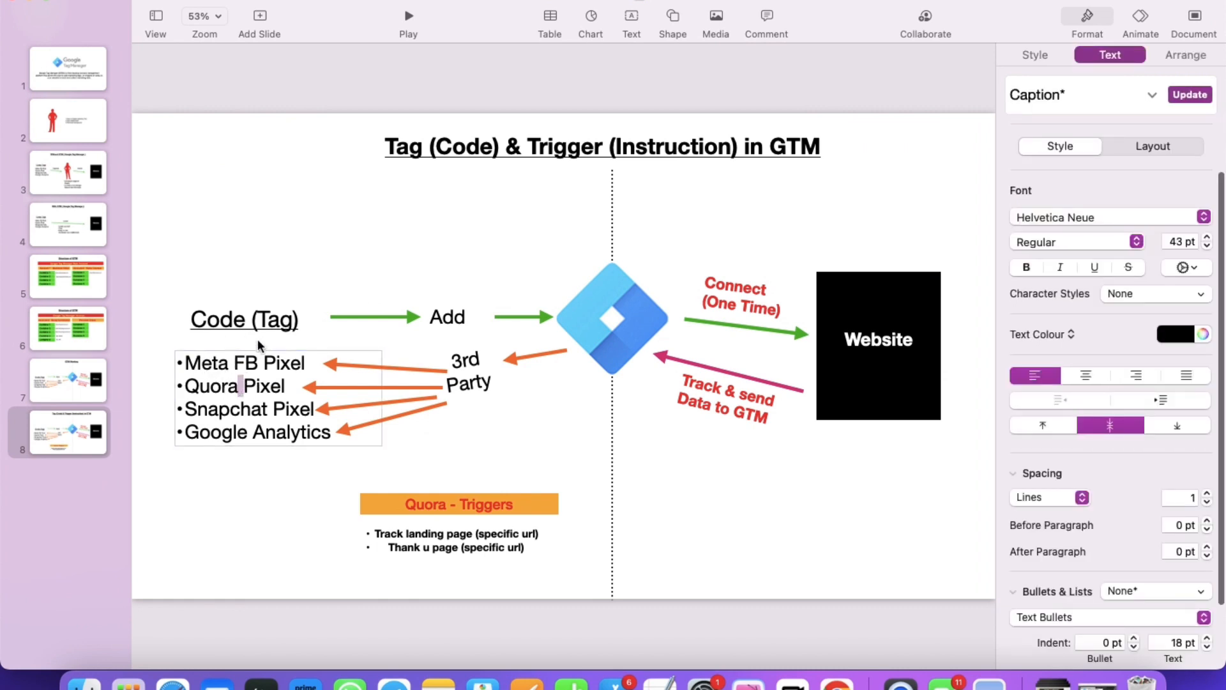
left_click(386, 317)
left_click(467, 504)
double_click(473, 502)
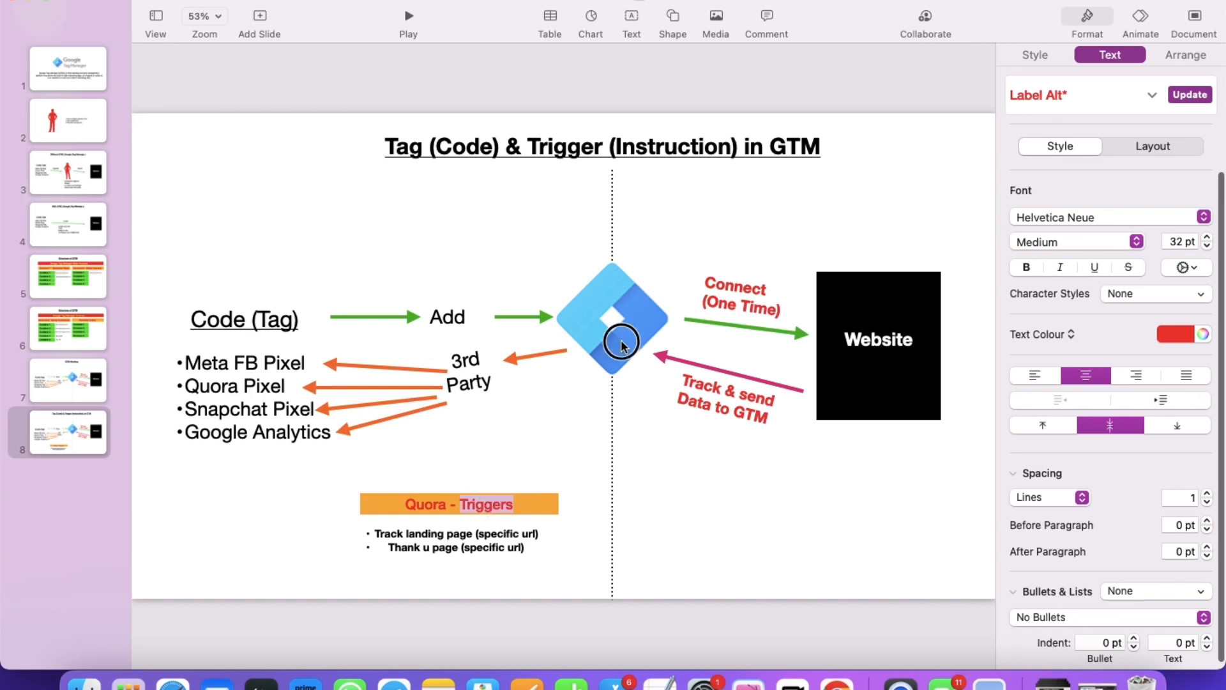
Step: Return to Tag Manager and create a new trigger for the Quora Purchase Tag named "Quora Purchase Trigger"
left_click(597, 380)
key("ctrl+Right")
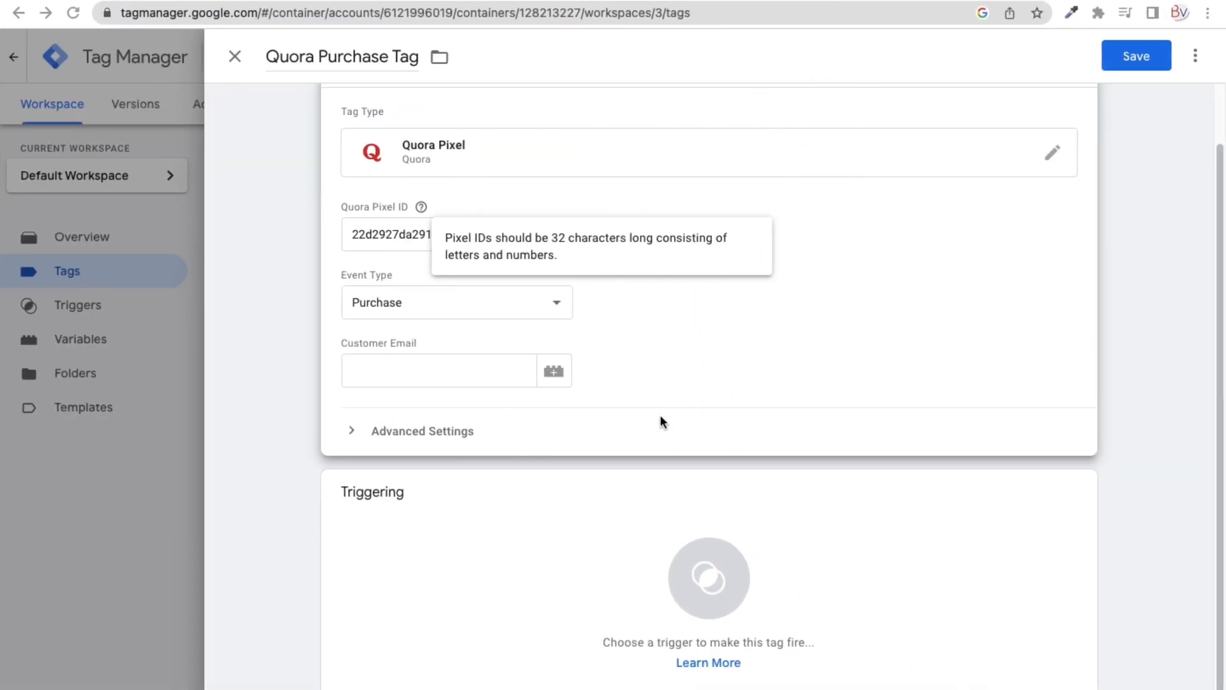
left_click(1074, 493)
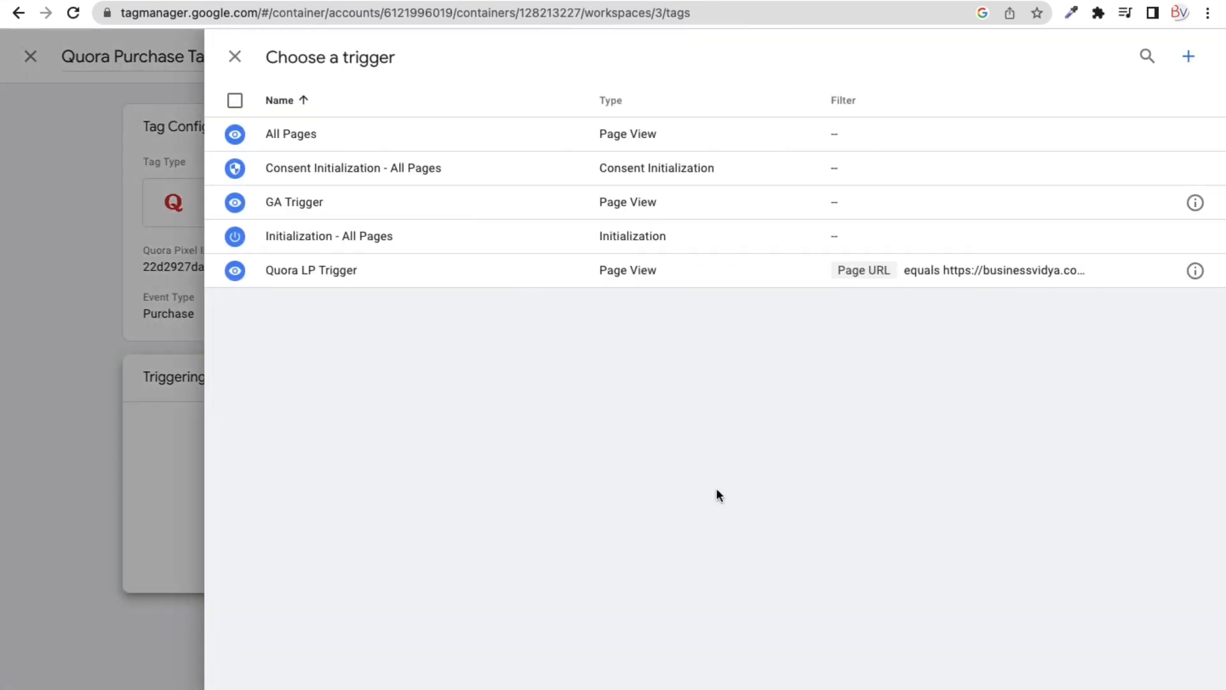
left_click(1188, 57)
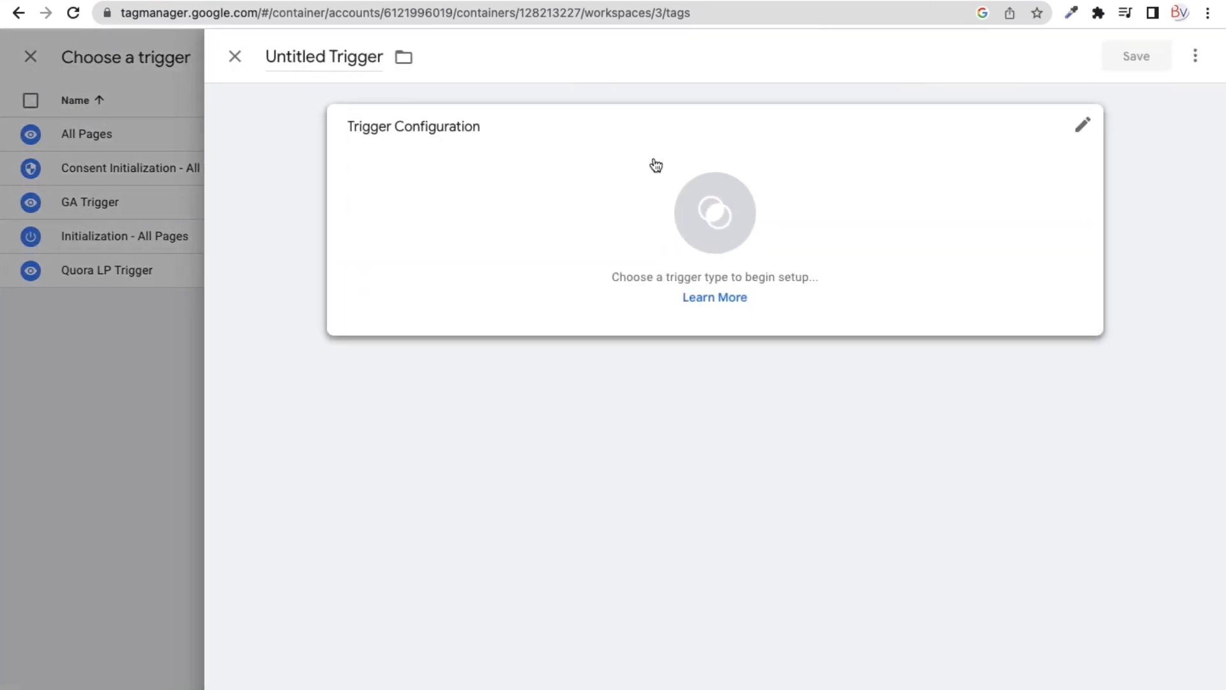
left_click(295, 56)
type("Q")
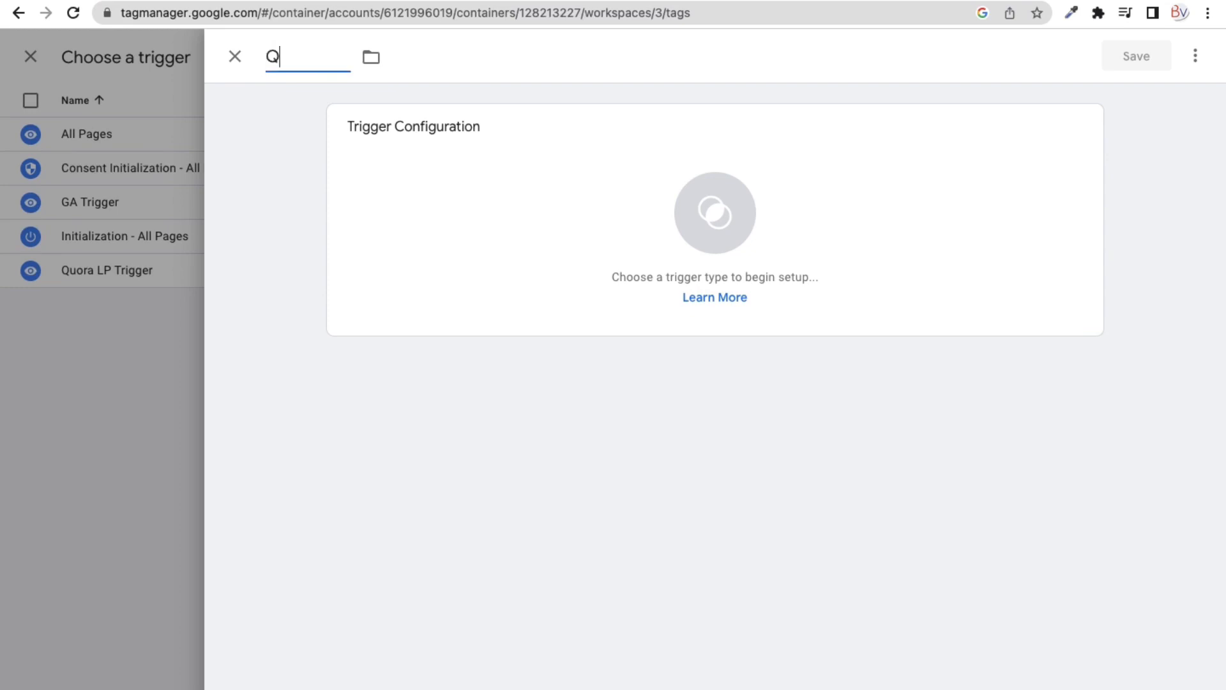
type("uora Purchase Trigger")
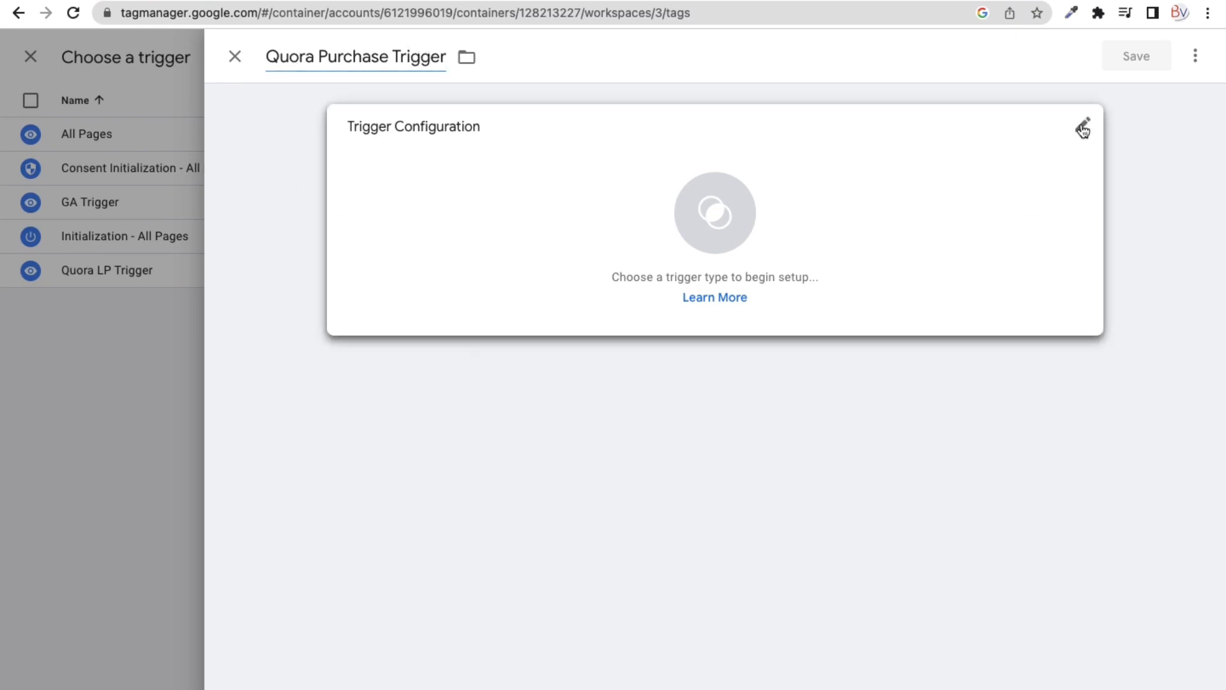
Step: Set the trigger type to Click - Just Links, firing on Some Link Clicks where Page URL equals a value
left_click(1079, 126)
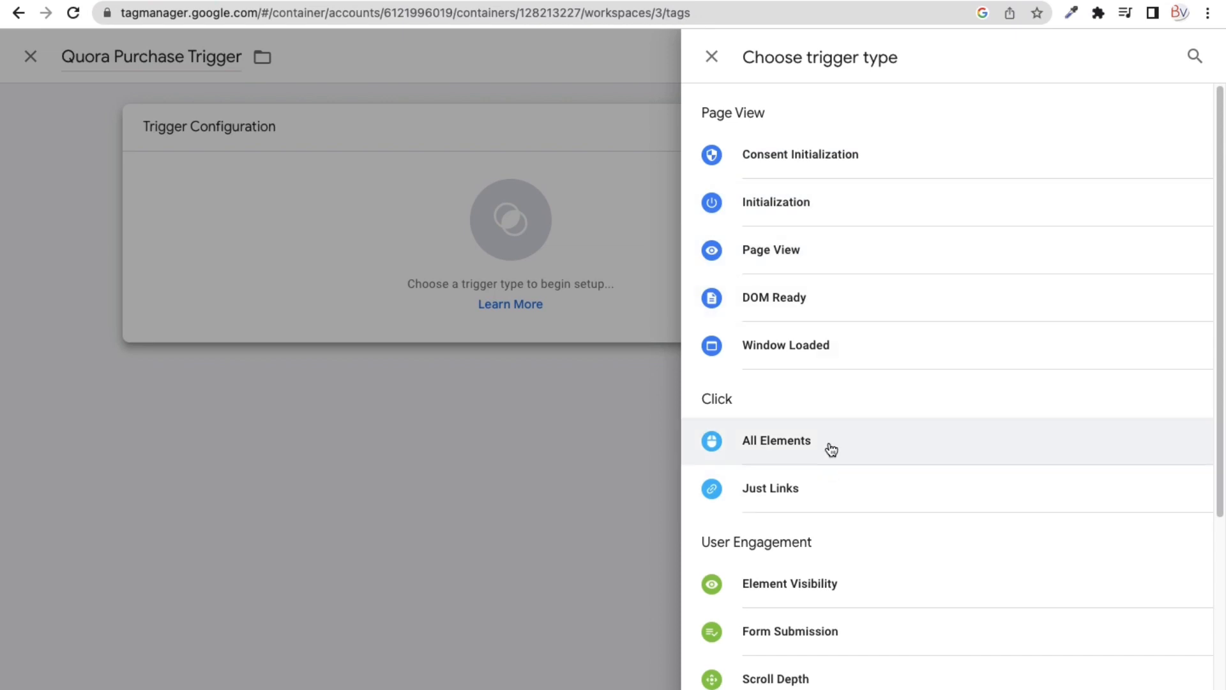
left_click(817, 490)
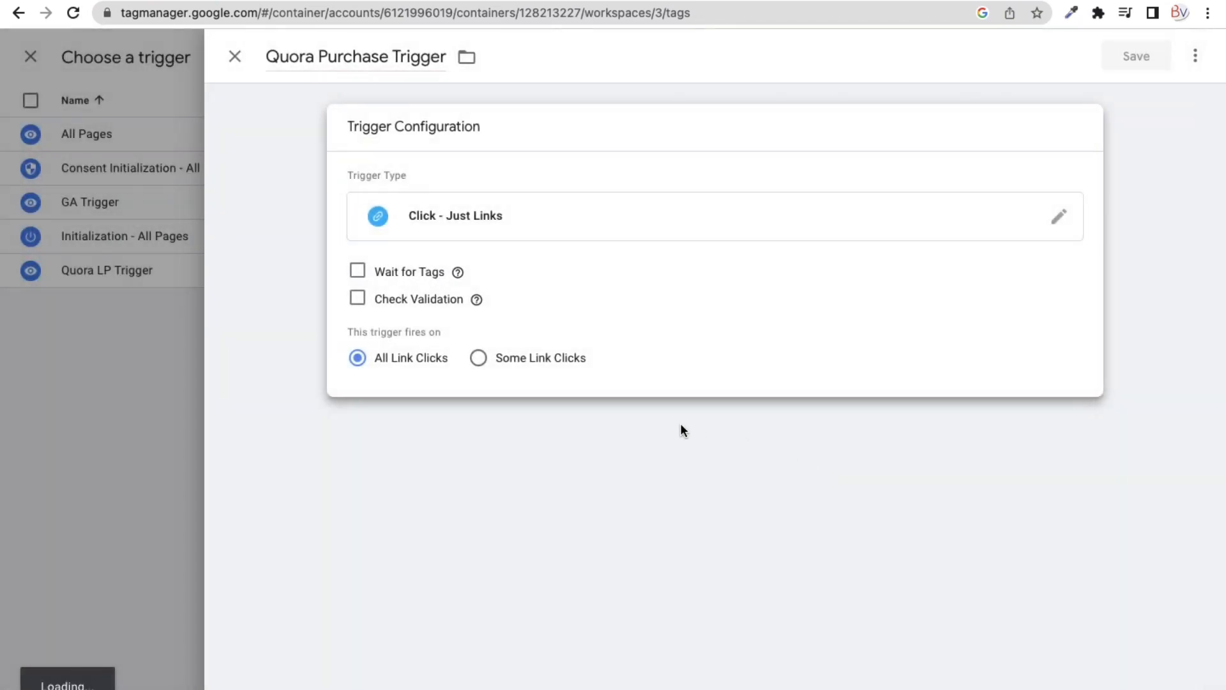
left_click(481, 360)
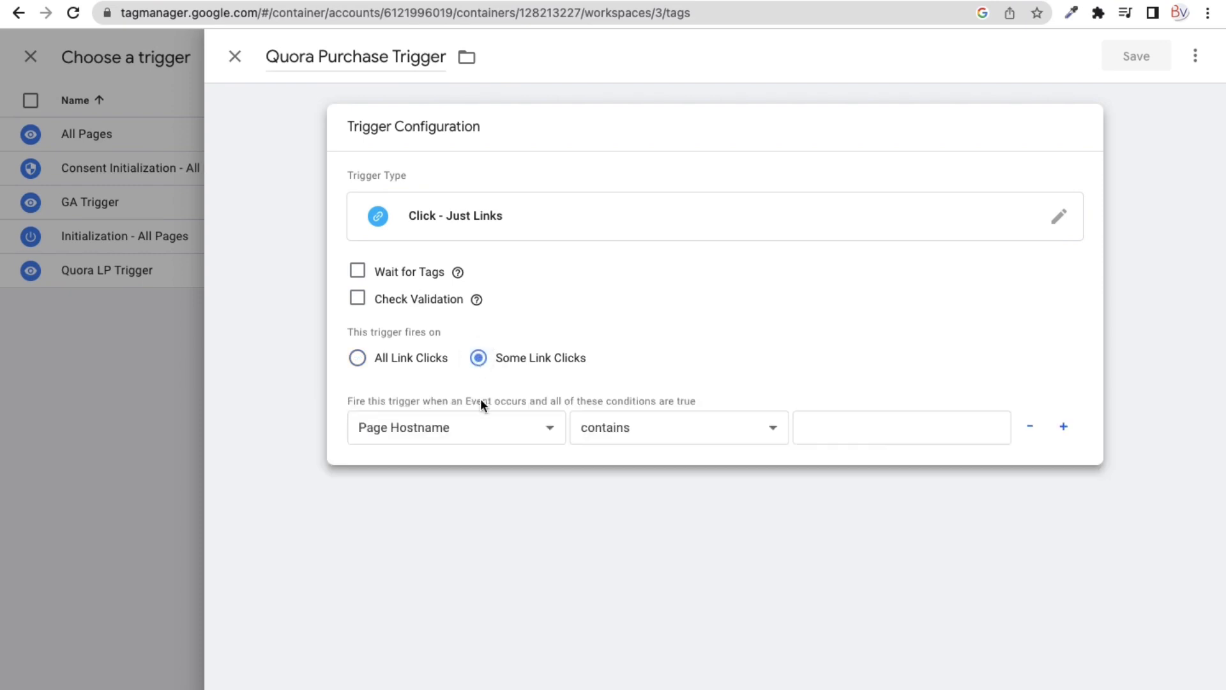
left_click(478, 426)
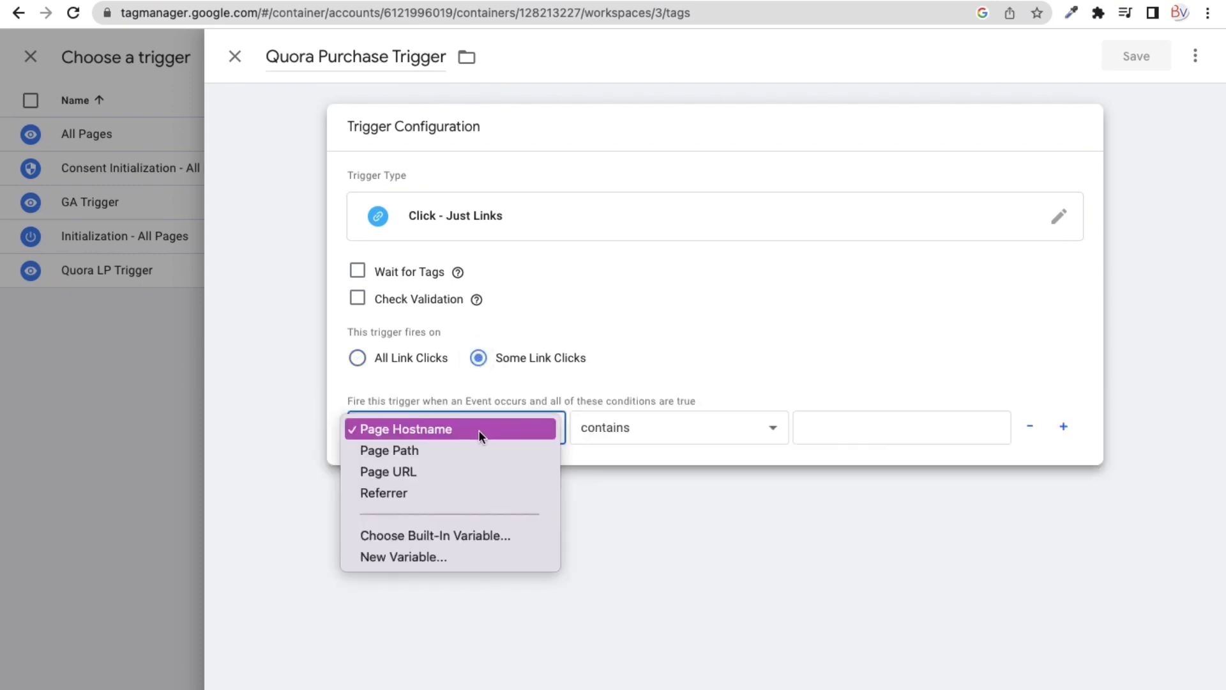
left_click(463, 471)
left_click(654, 427)
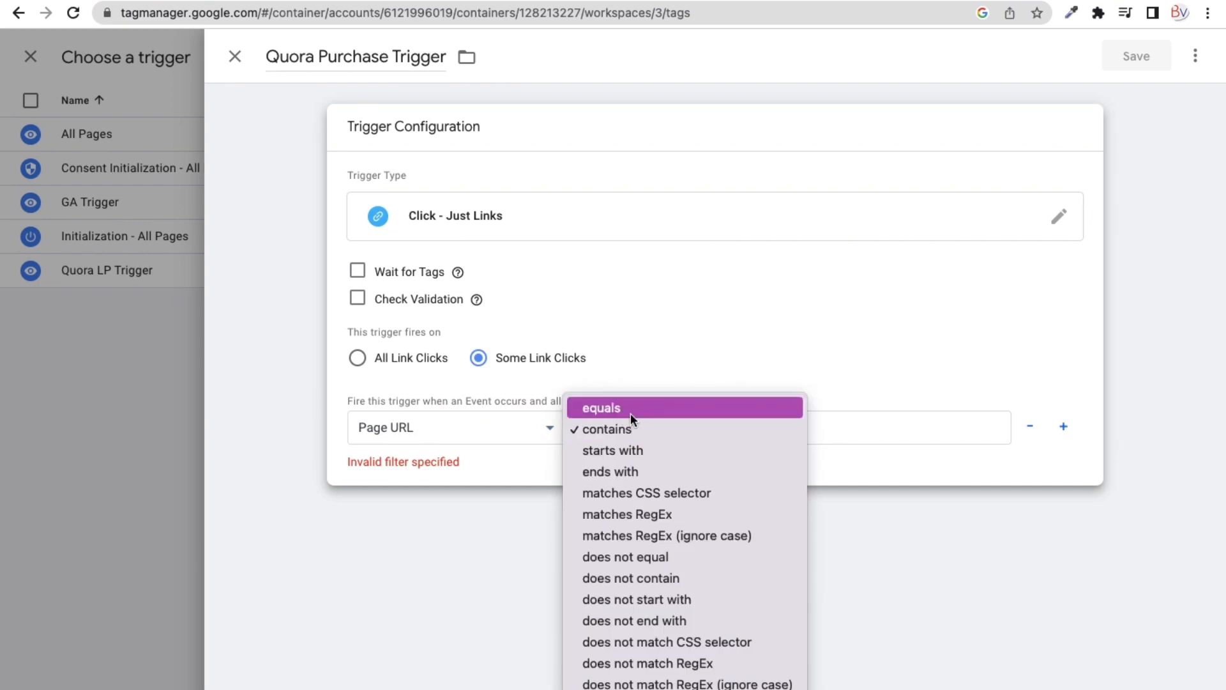
left_click(631, 413)
Step: Open the Download page of the businessvidya.co.in website and copy its full URL
left_click(830, 430)
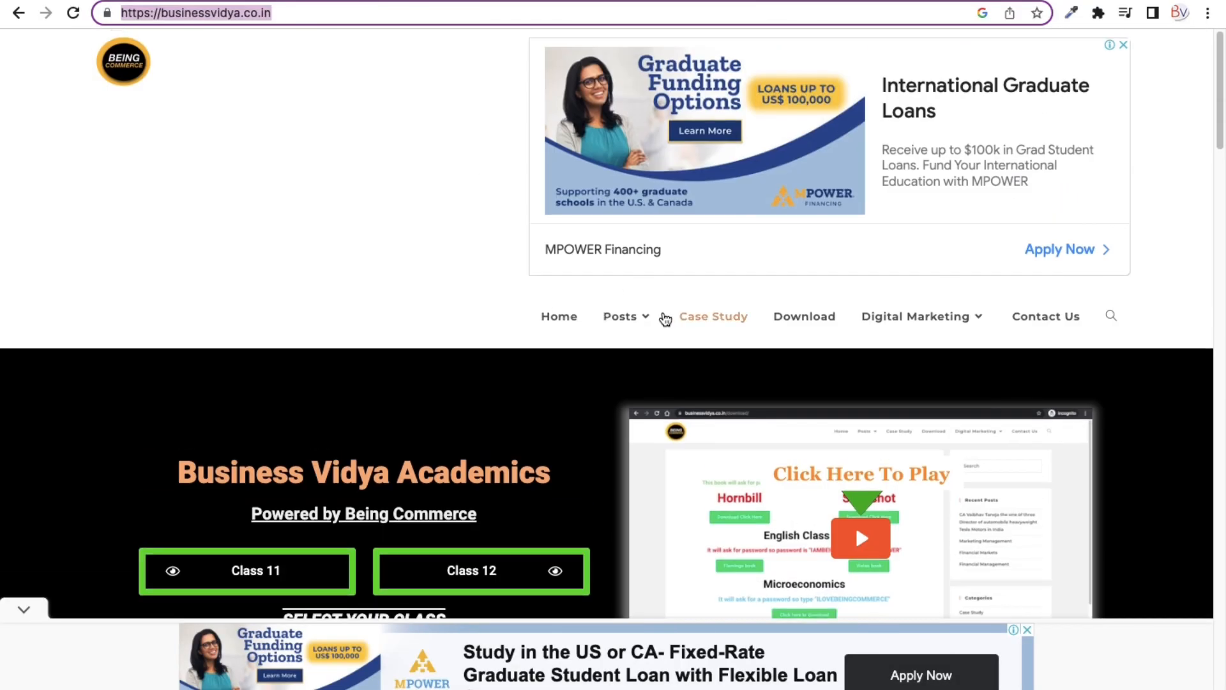
left_click(795, 323)
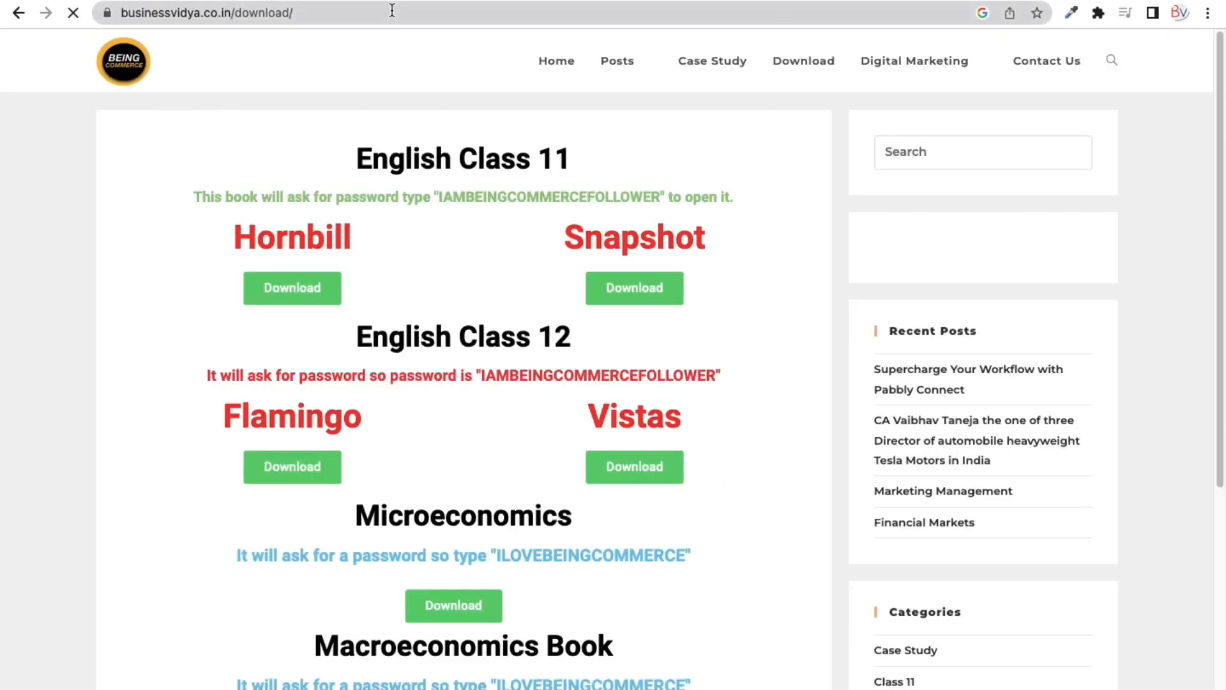
left_click(424, 12)
left_click(424, 12)
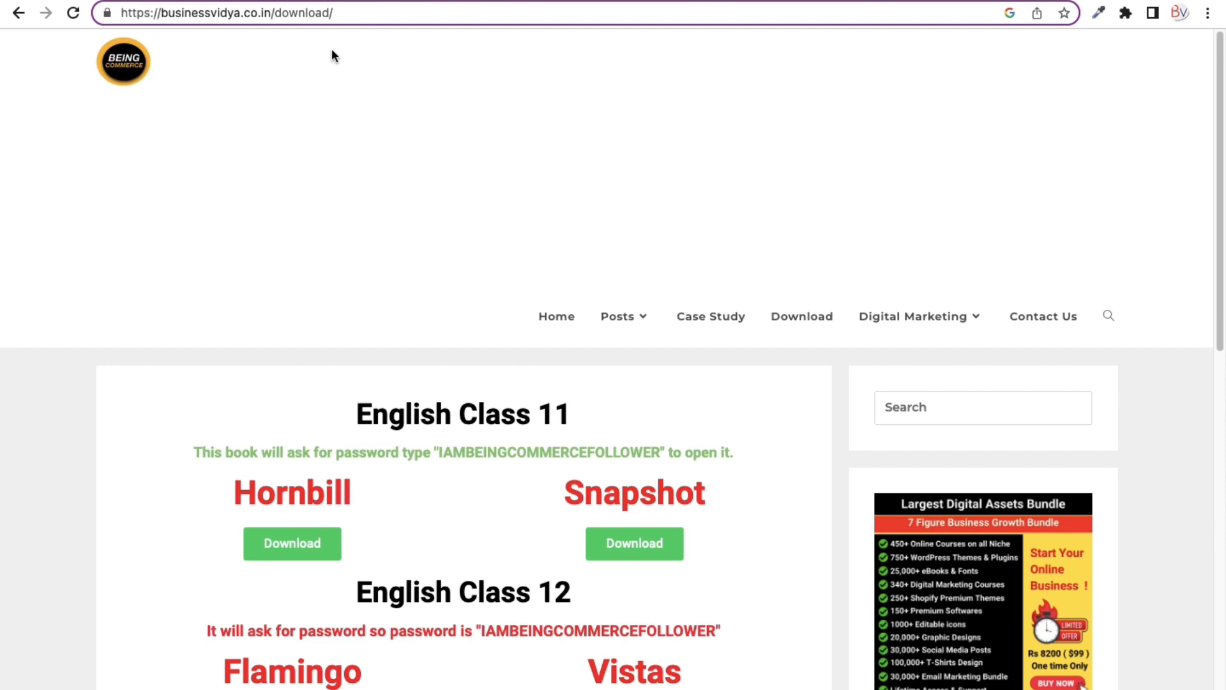
left_click_drag(356, 10, 99, 14)
right_click(172, 18)
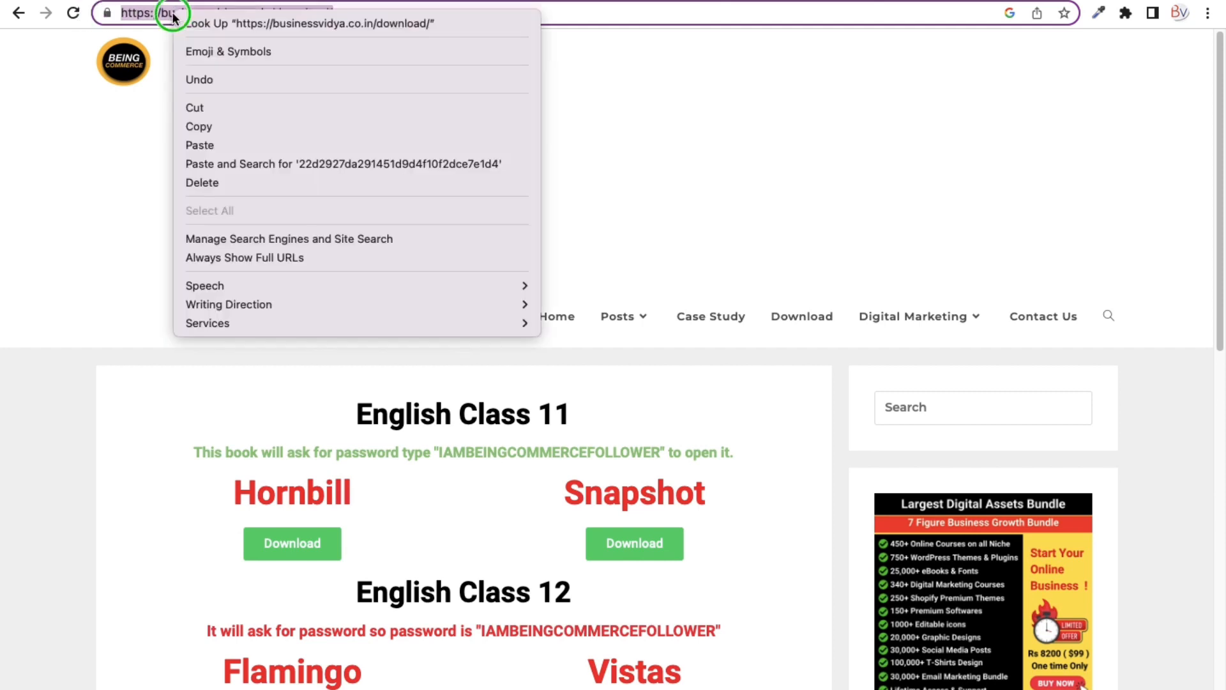
left_click(197, 124)
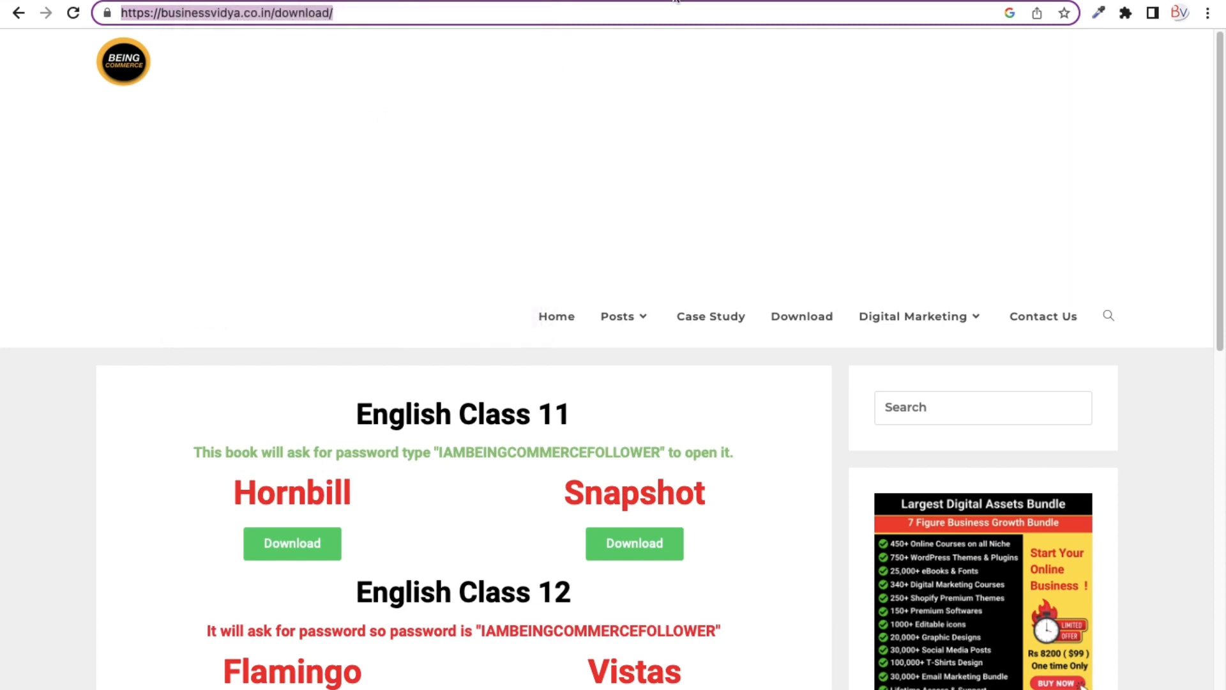
left_click(791, 0)
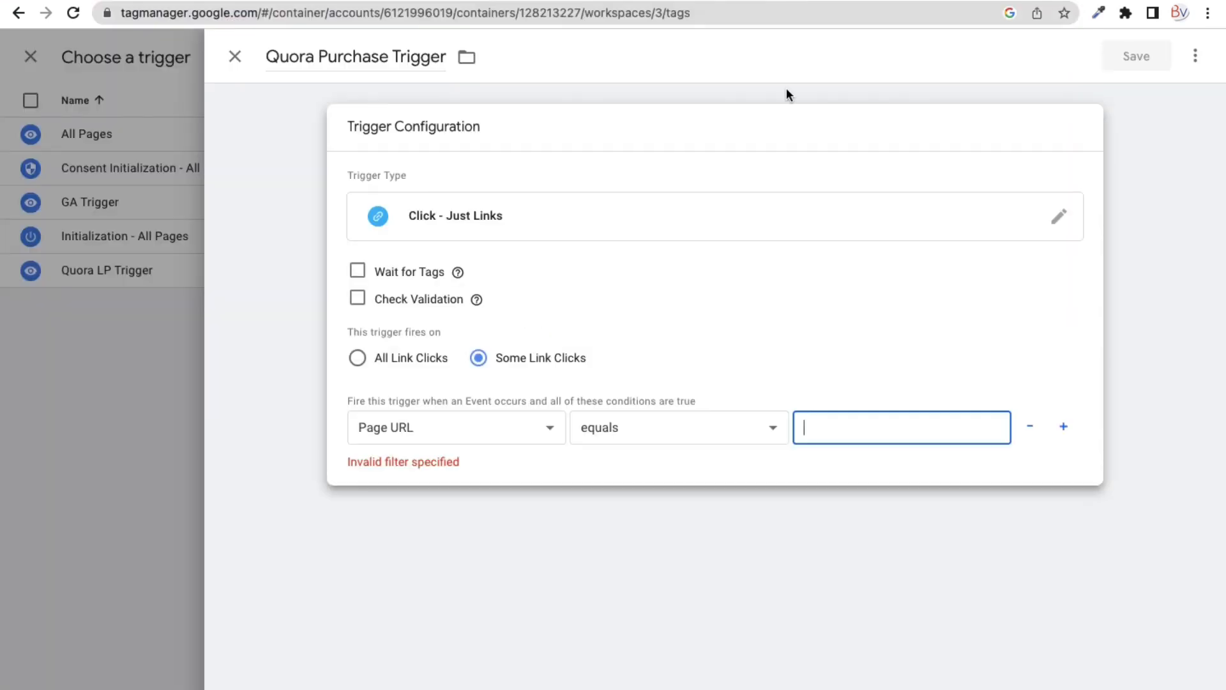
right_click(818, 428)
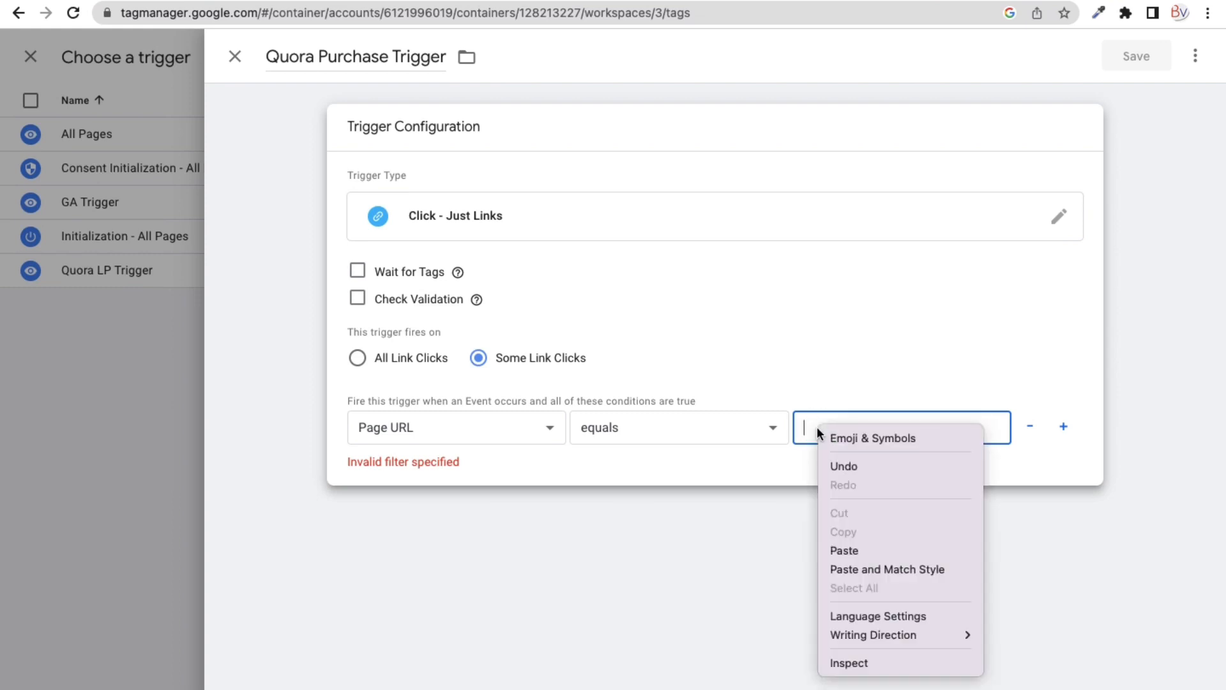
left_click(825, 546)
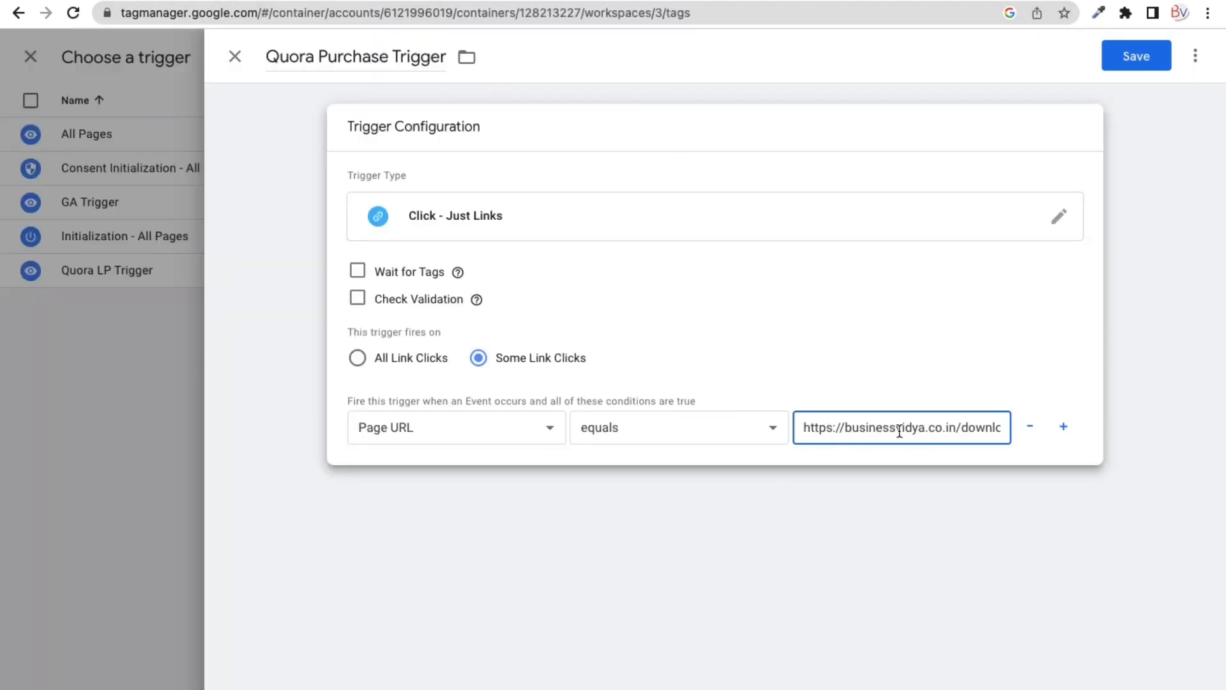
left_click(778, 525)
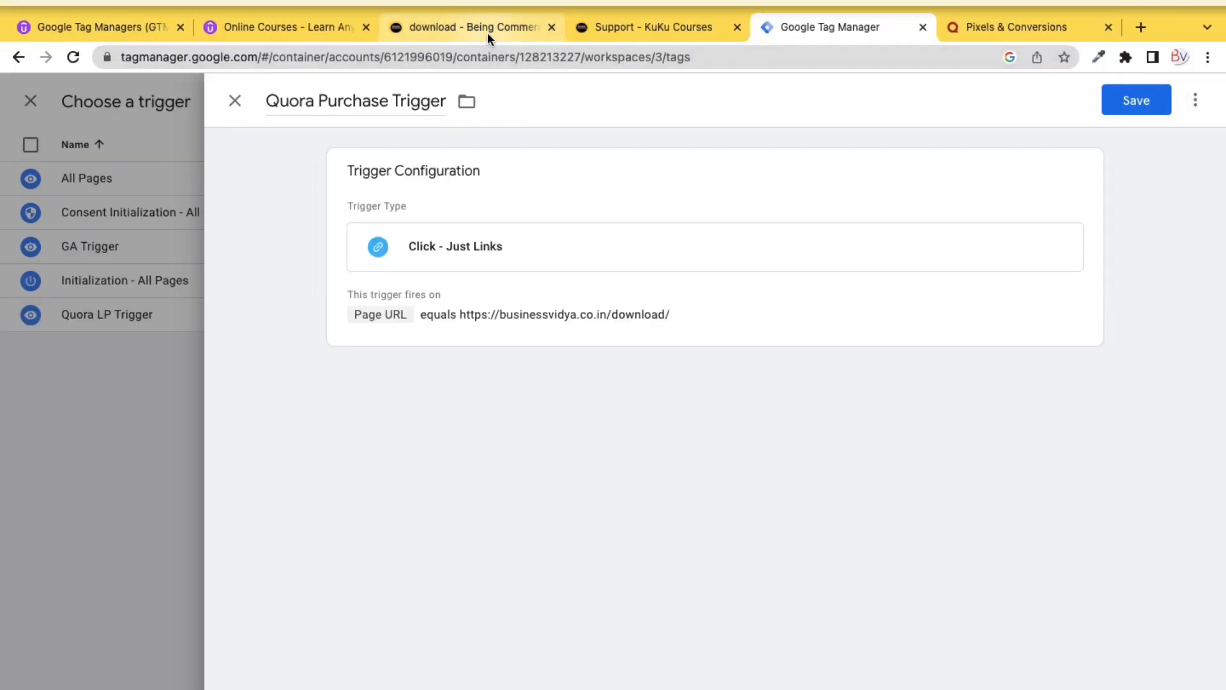
Step: Switch to the website's download page and highlight its full URL to point out the tracked address
left_click(486, 26)
left_click(214, 413)
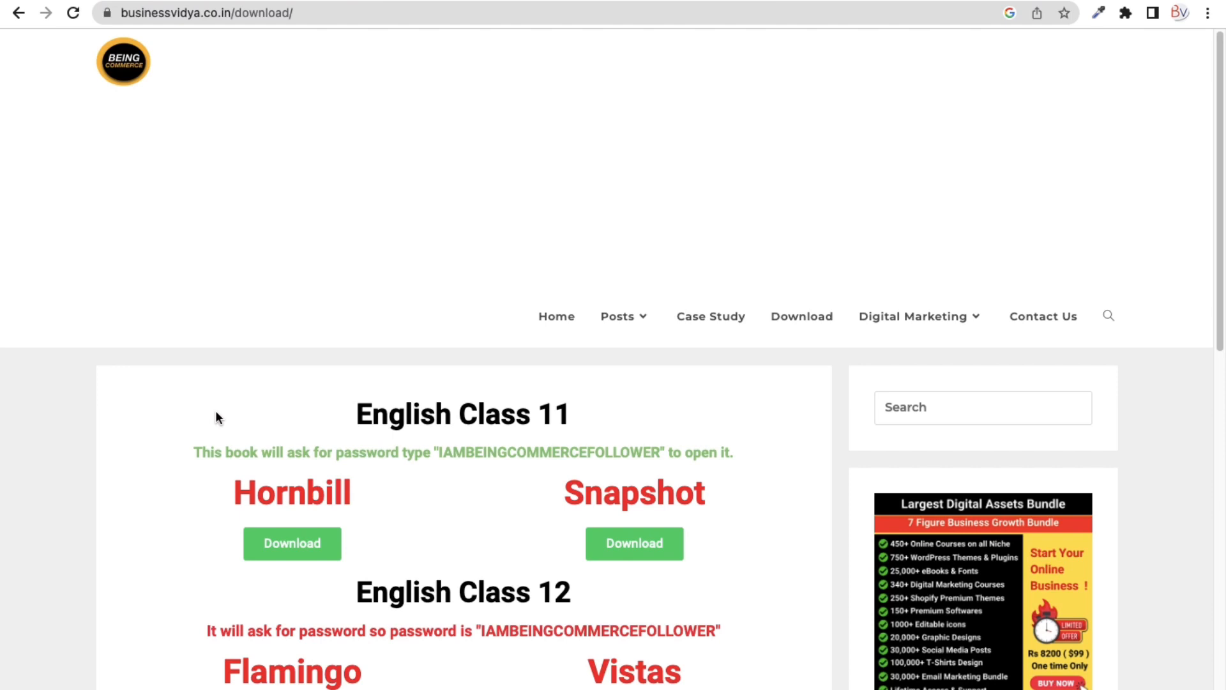
left_click(323, 14)
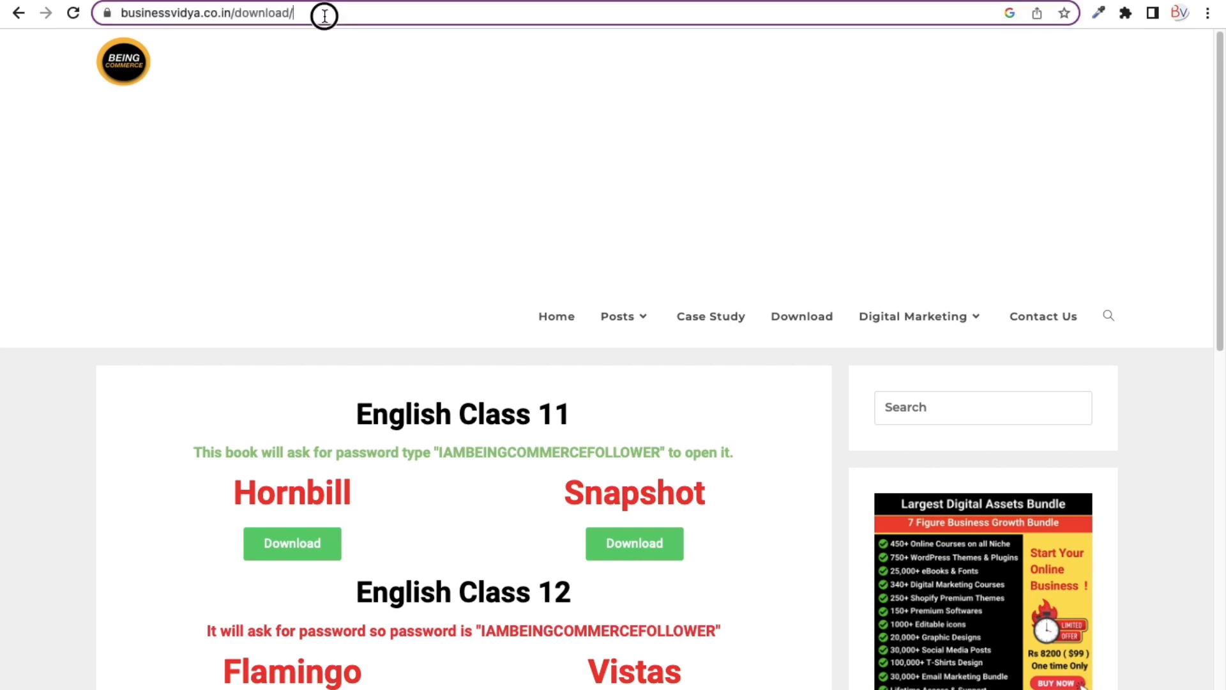
left_click(276, 393)
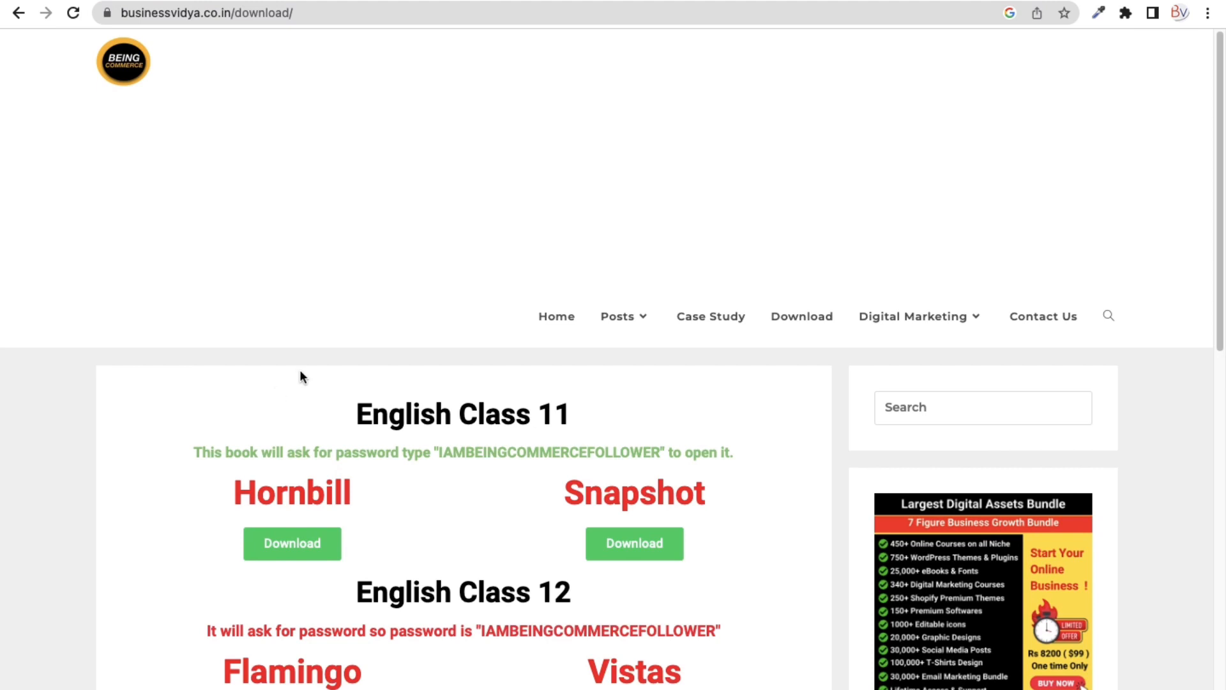
left_click(320, 14)
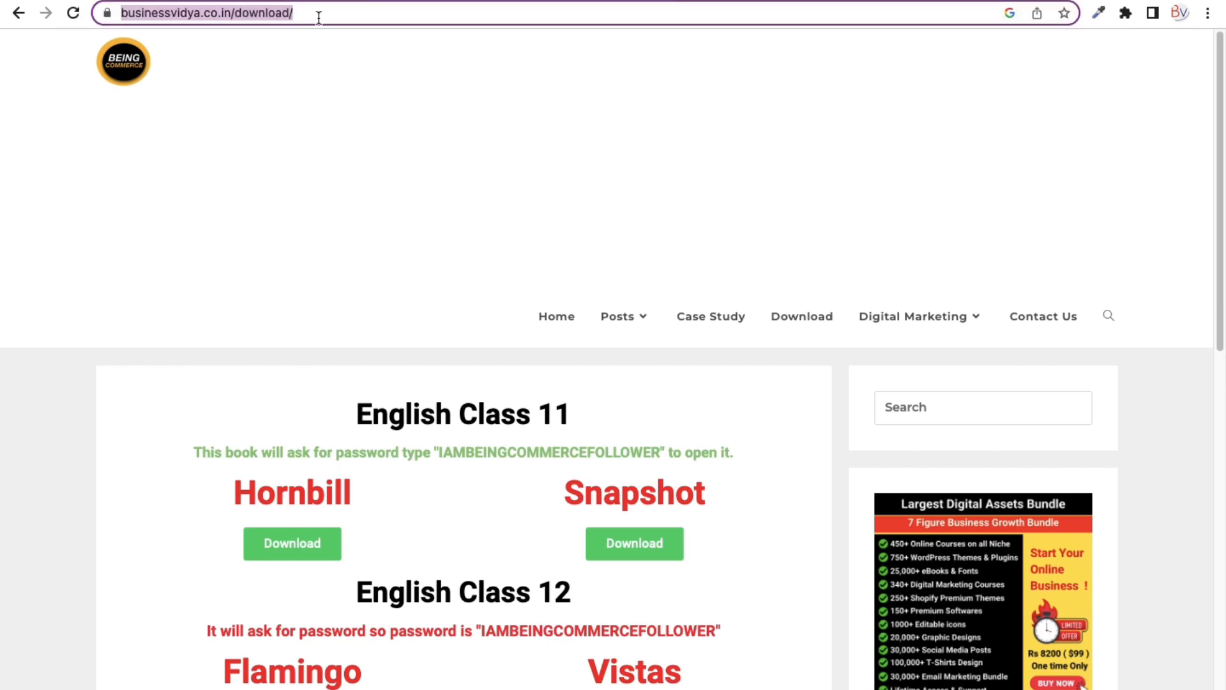
left_click(319, 15)
left_click_drag(350, 13, 108, 13)
left_click(389, 13)
left_click_drag(389, 12, 121, 12)
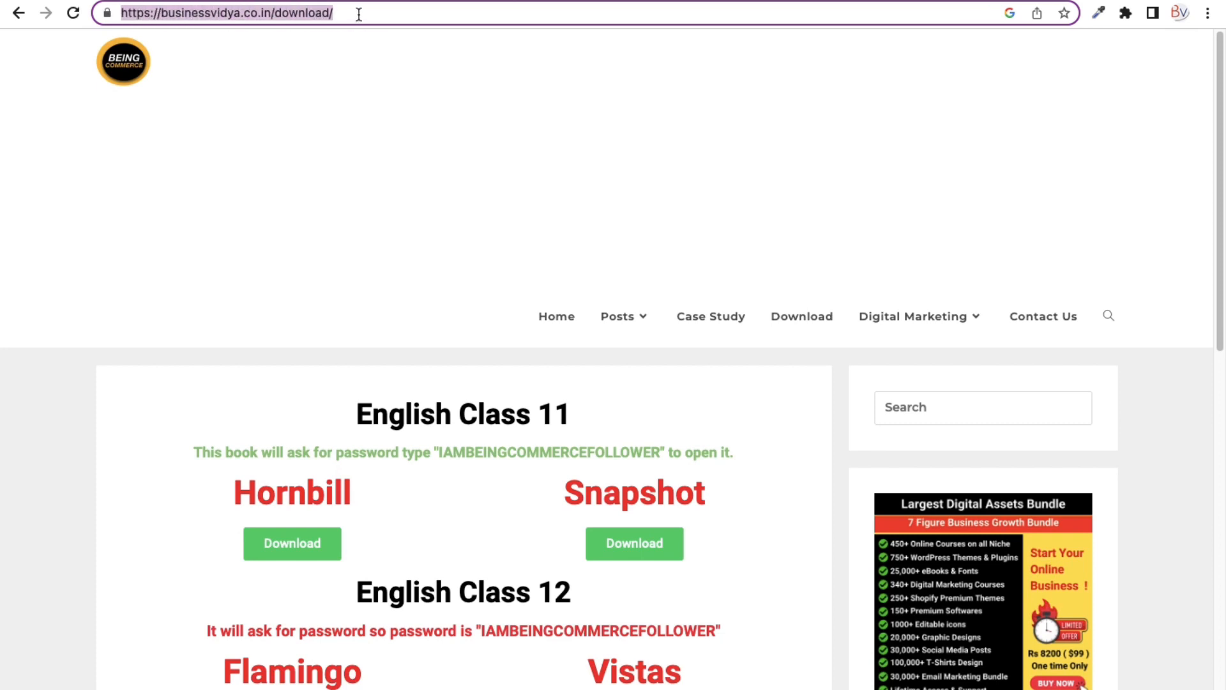
left_click(274, 376)
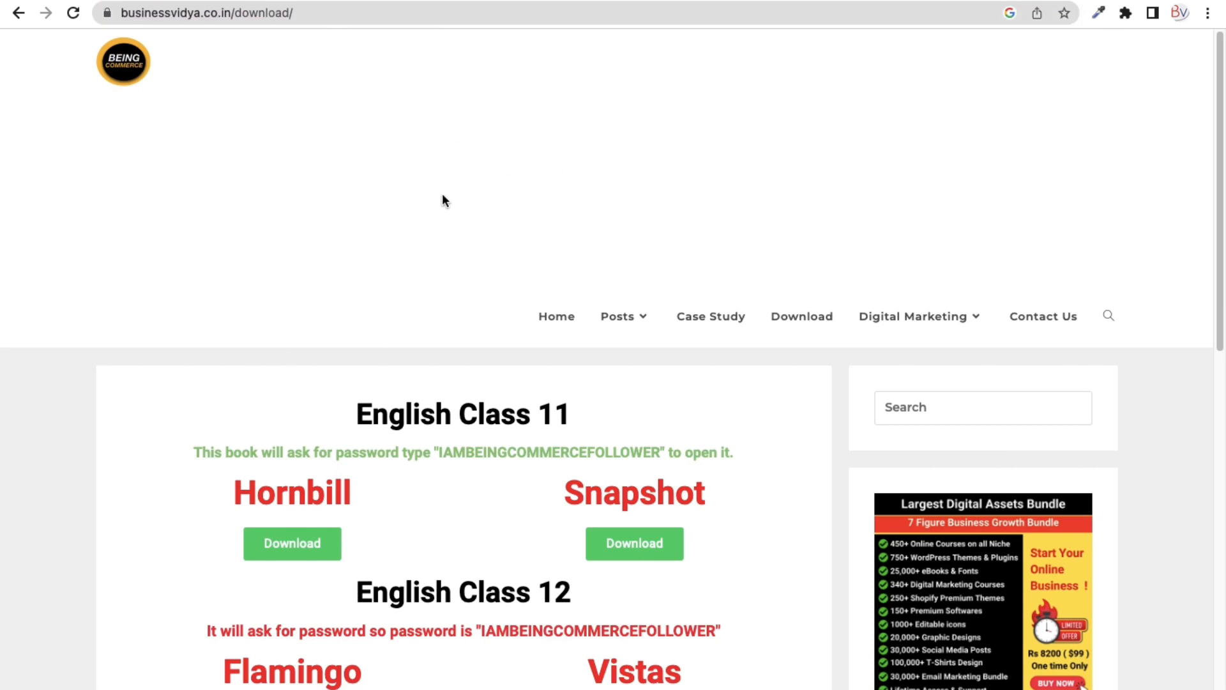
Step: Compare the Quora Purchase Trigger's Page URL condition with the website's download page
left_click(835, 0)
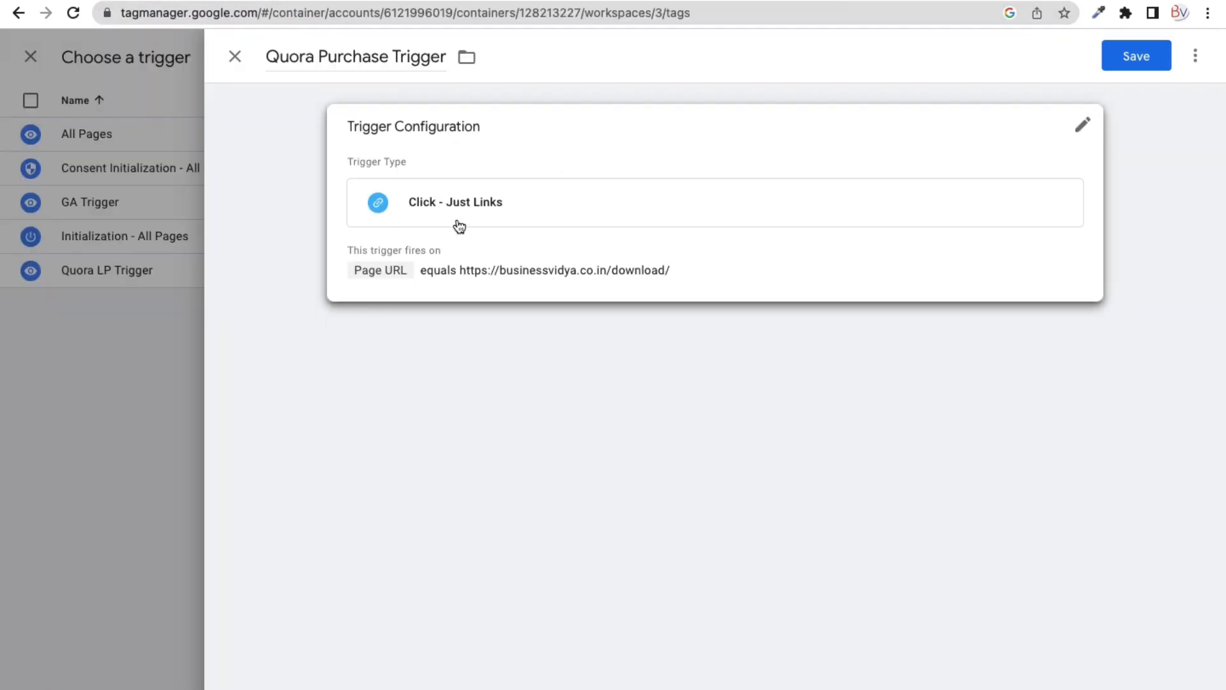
left_click(455, 1)
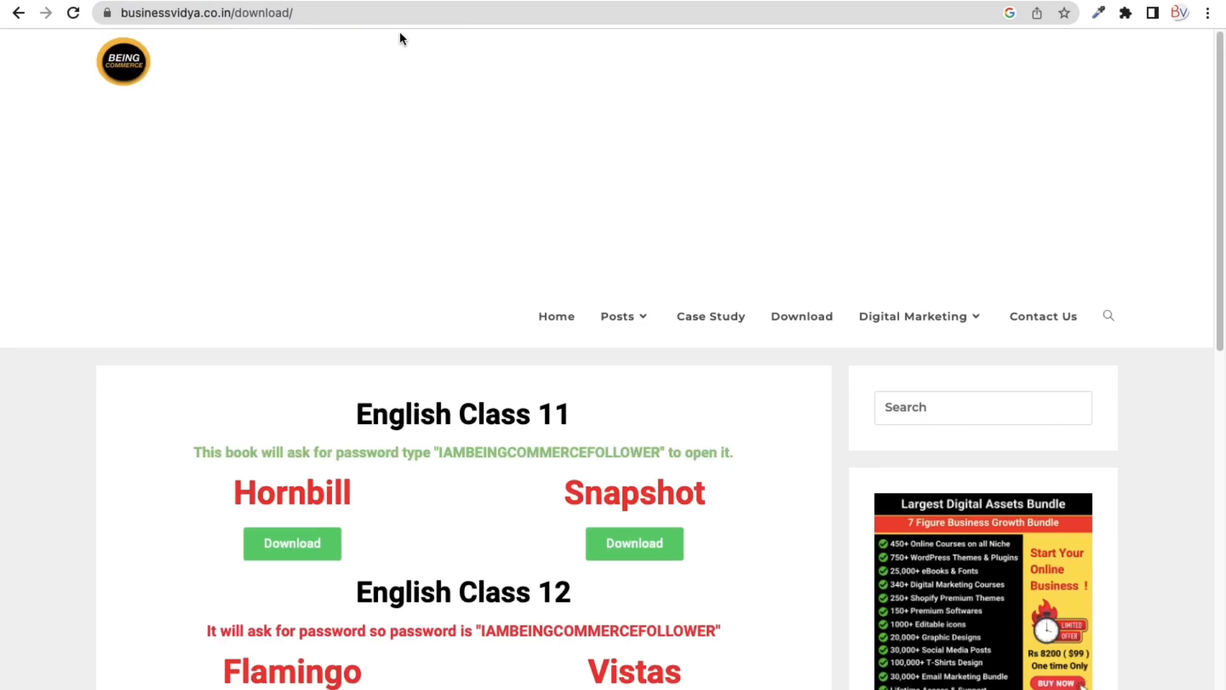
left_click(811, 1)
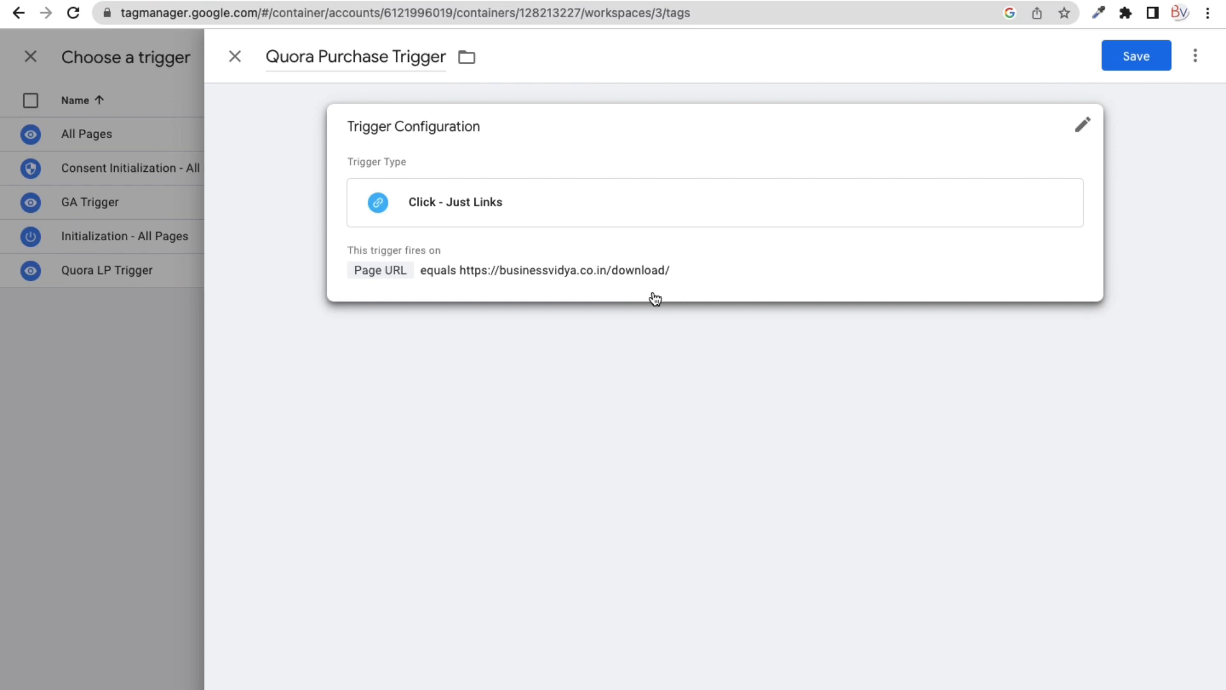
left_click(469, 0)
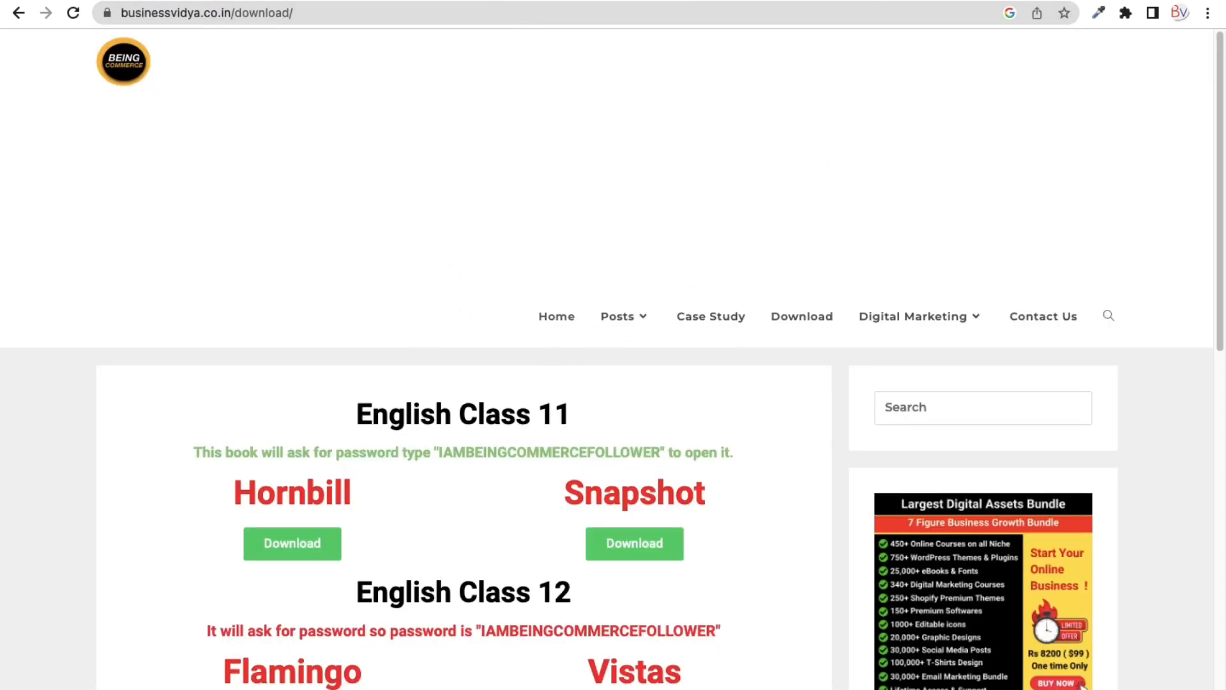
left_click(562, 0)
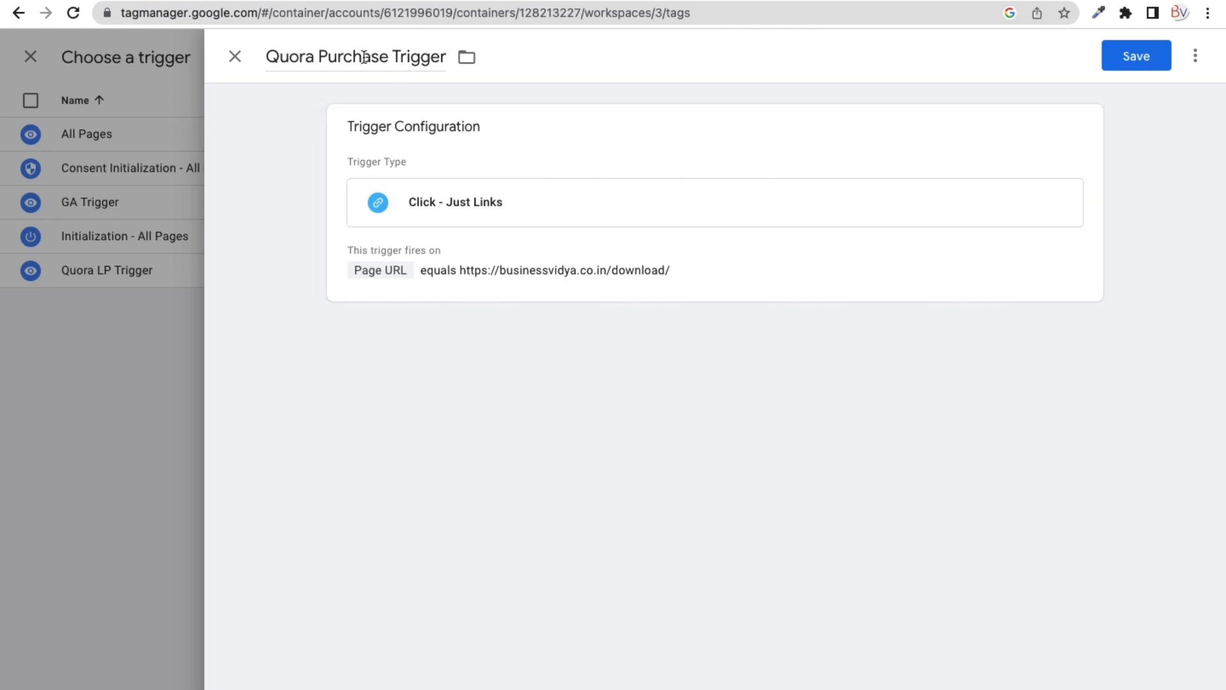
Step: Point out "Purchase" in the trigger name, finish the Quora Ads partner installation dialog, and save the Quora Purchase Trigger
left_click(343, 58)
double_click(353, 59)
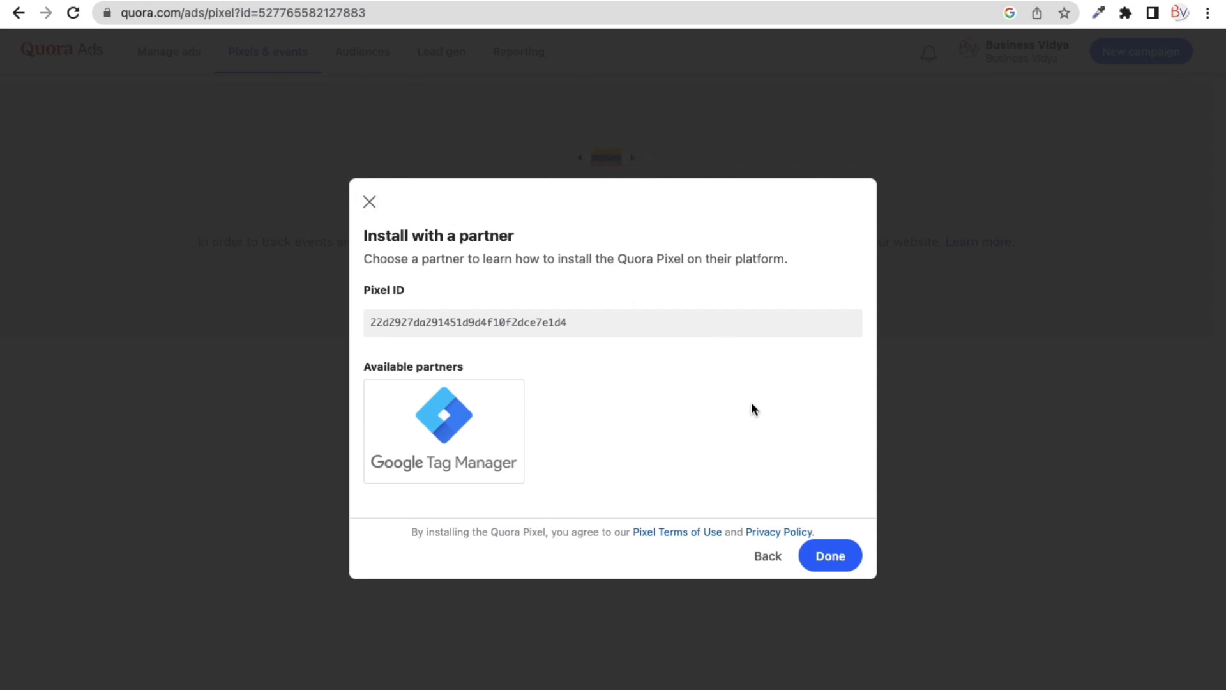
left_click(858, 564)
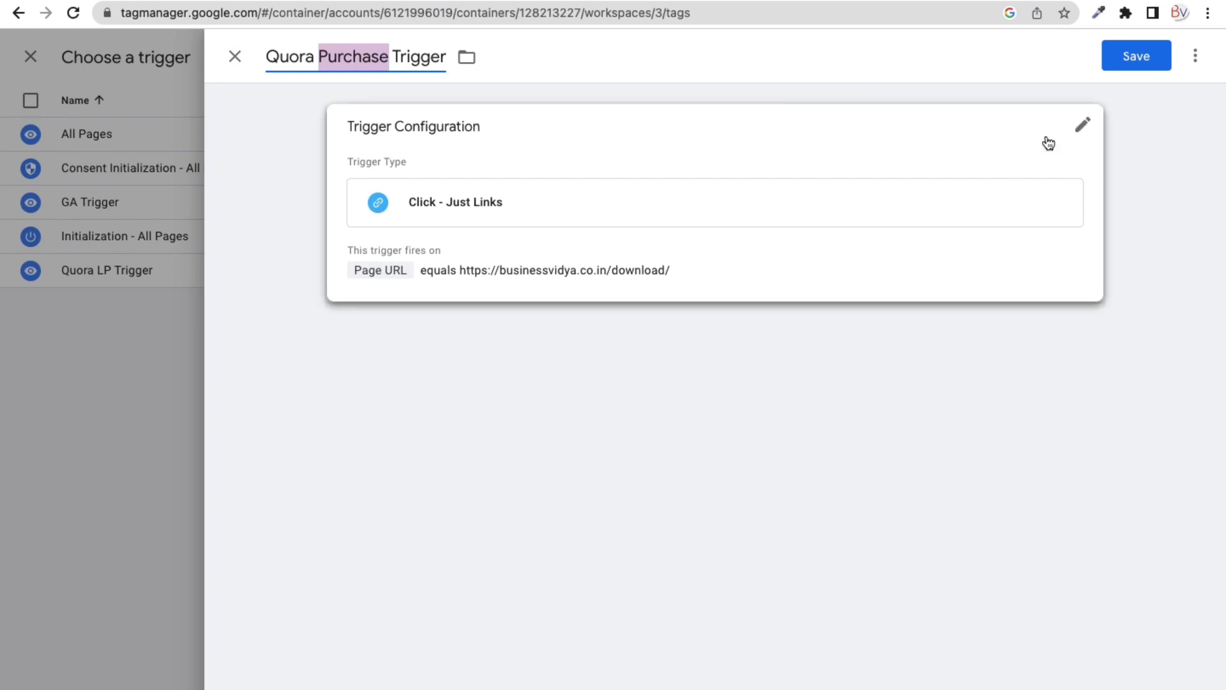
left_click(1144, 57)
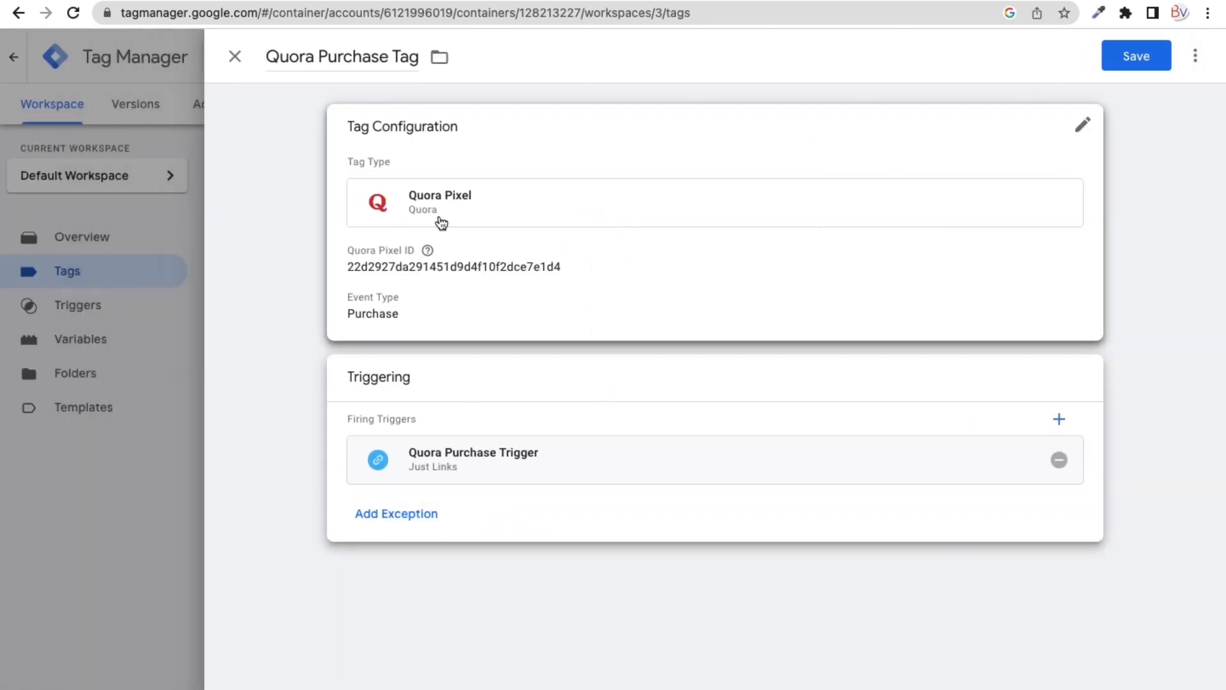
Step: Switch to the Keynote slide and highlight the word "landing" in the first bullet under Quora - Triggers
key("ctrl+Left")
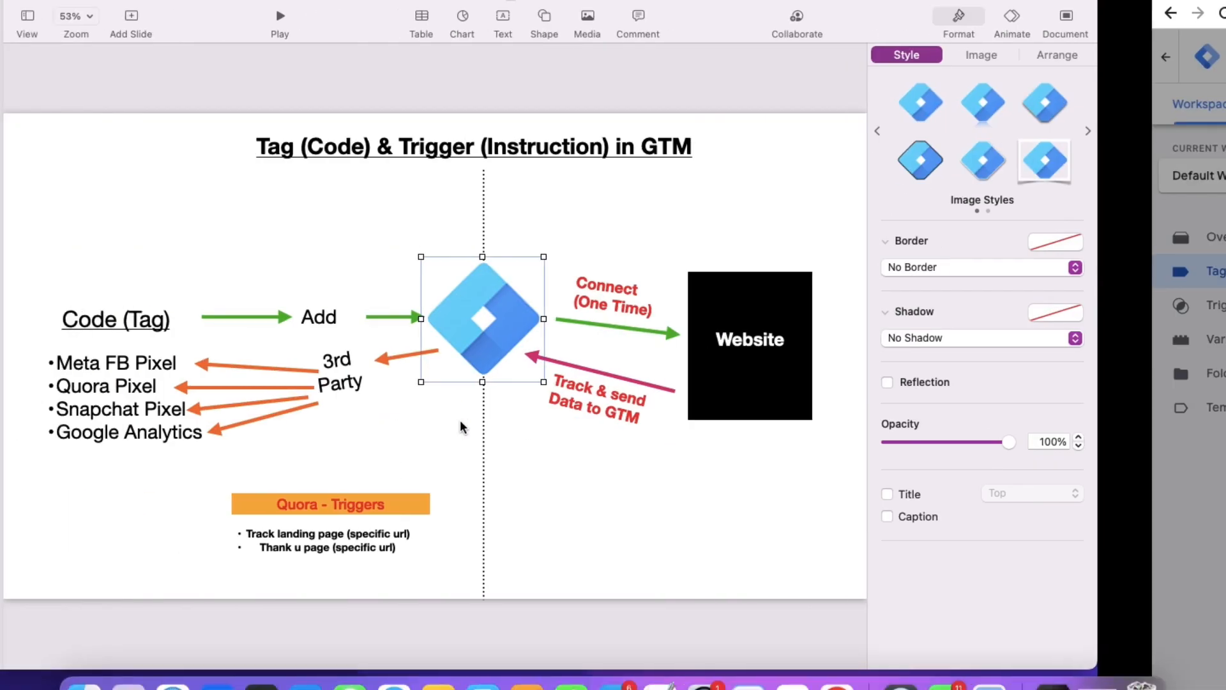
left_click(438, 541)
double_click(437, 535)
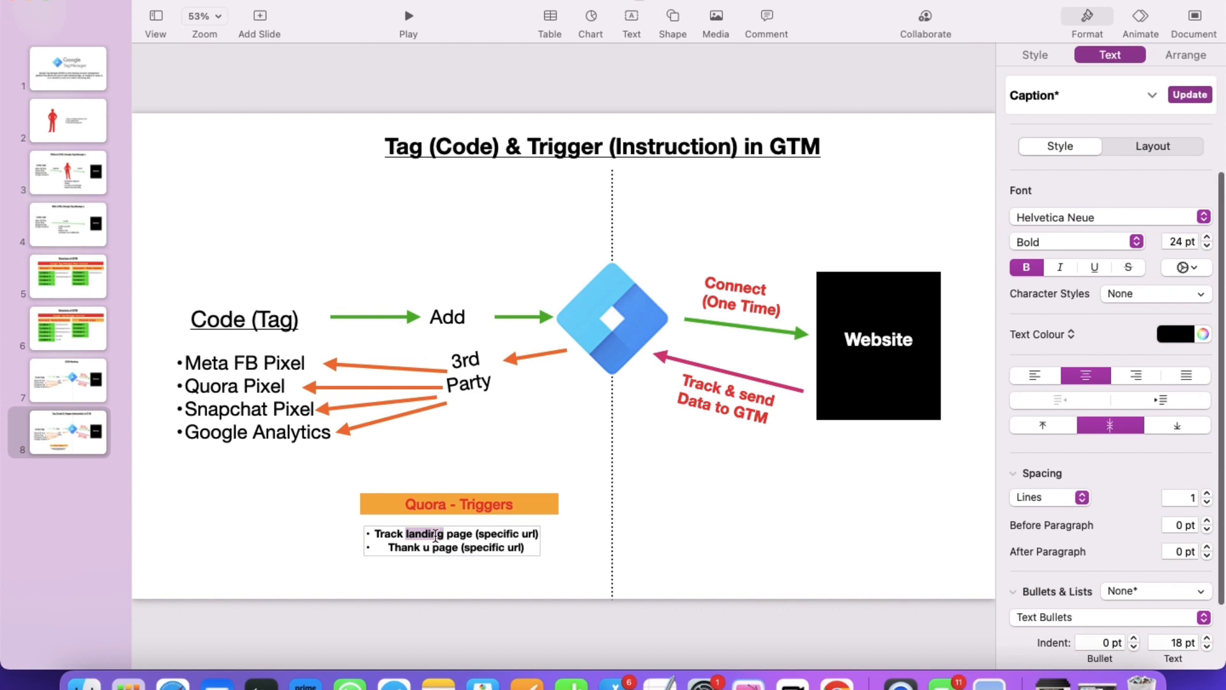
Step: Highlight the landing page bullet and the "Thank u page" bullet under Quora - Triggers on the Keynote slide
triple_click(436, 536)
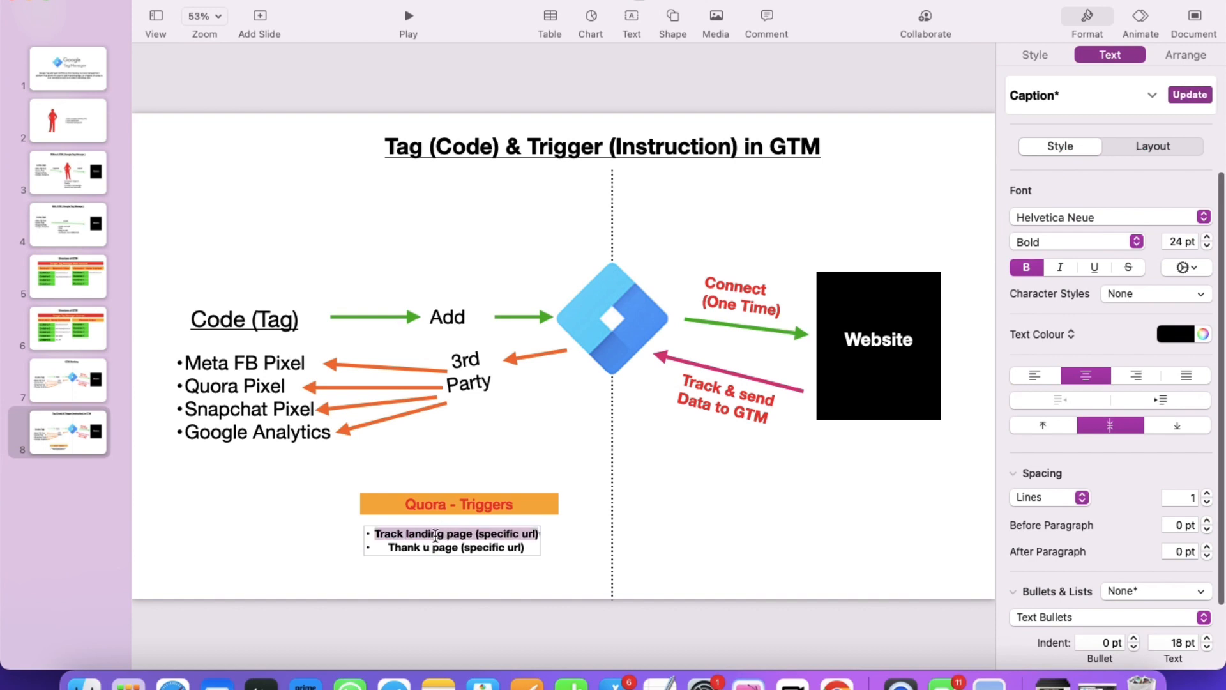
triple_click(474, 548)
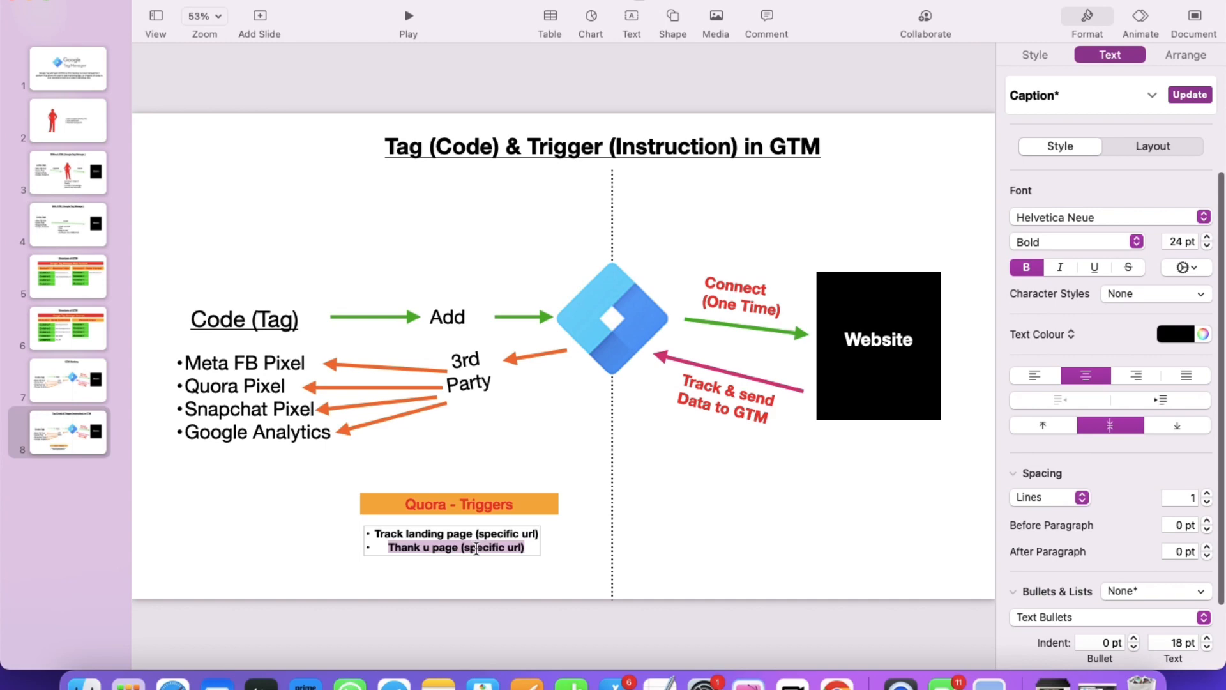
Step: Switch to Google Tag Manager, save the Quora Purchase Tag and show the workspace's triggers
key("ctrl+Right")
left_click(1148, 56)
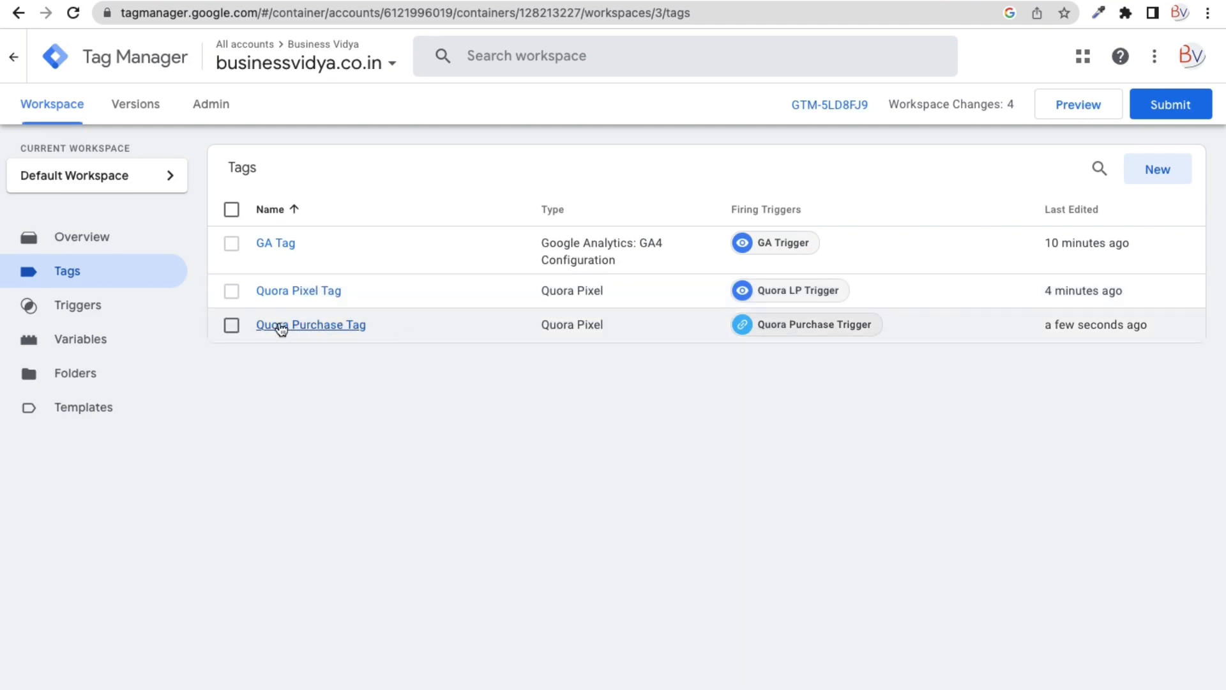
left_click(75, 307)
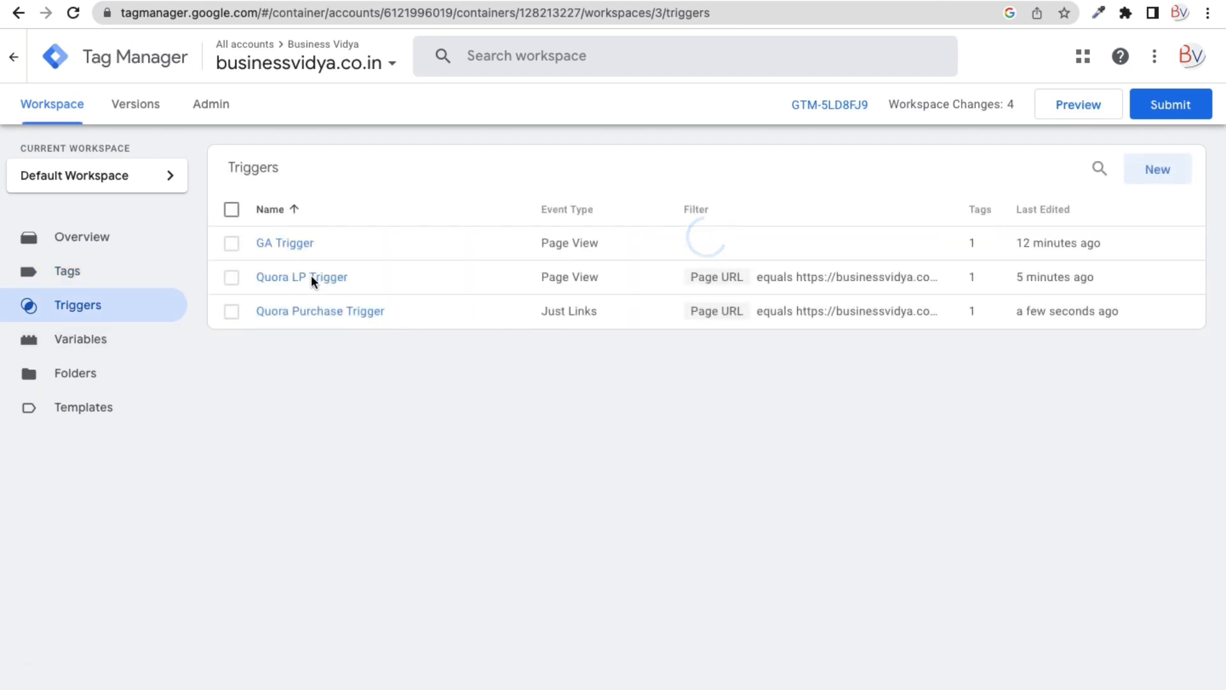
Step: Start submitting the workspace changes, entering "Add Quora LP & Purchase" as both version name and description
left_click(1181, 107)
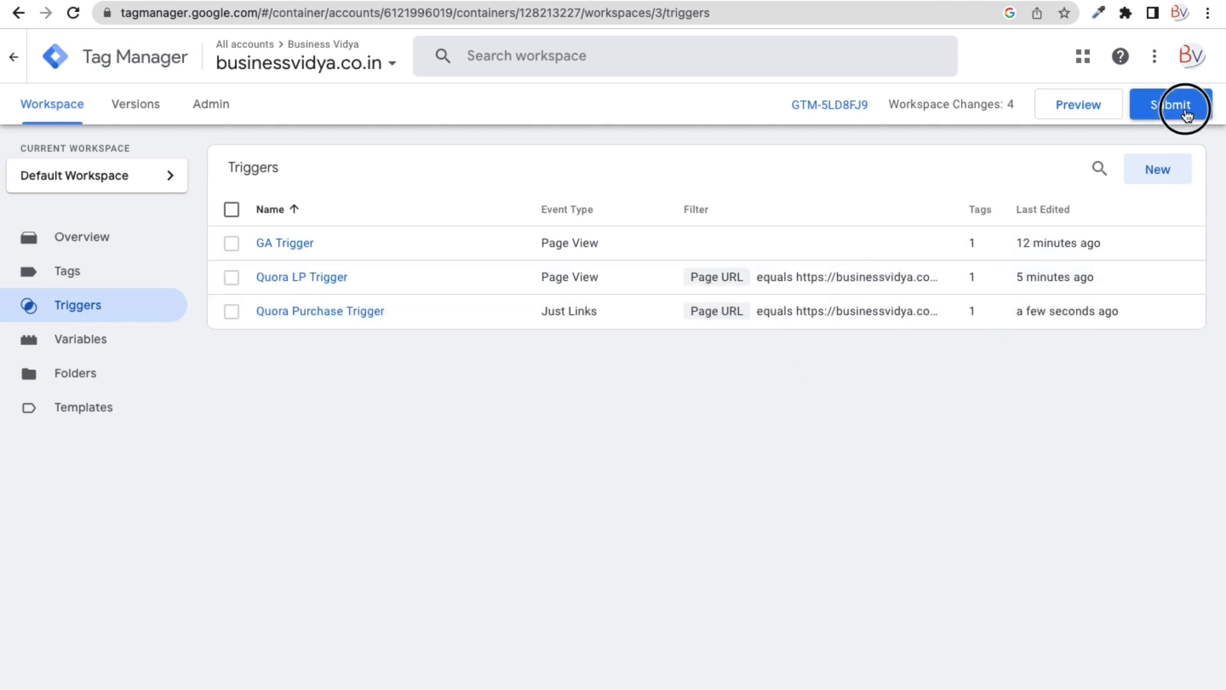
left_click(373, 255)
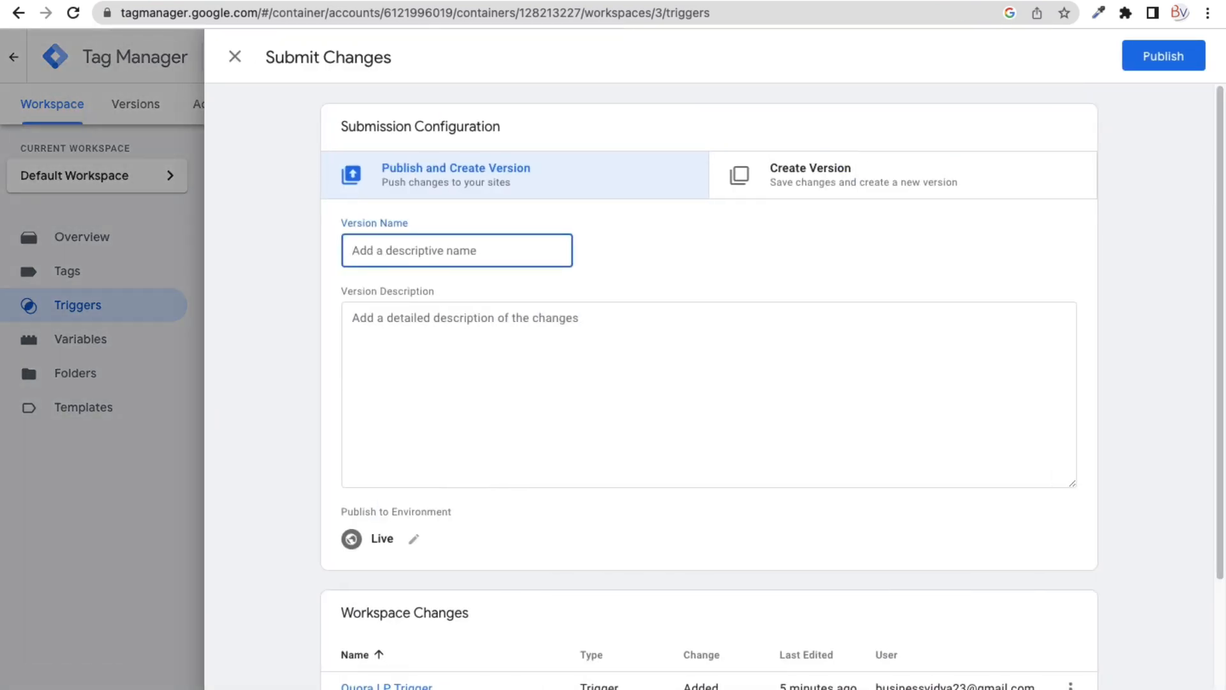
type("Add Quora LP & Purchase")
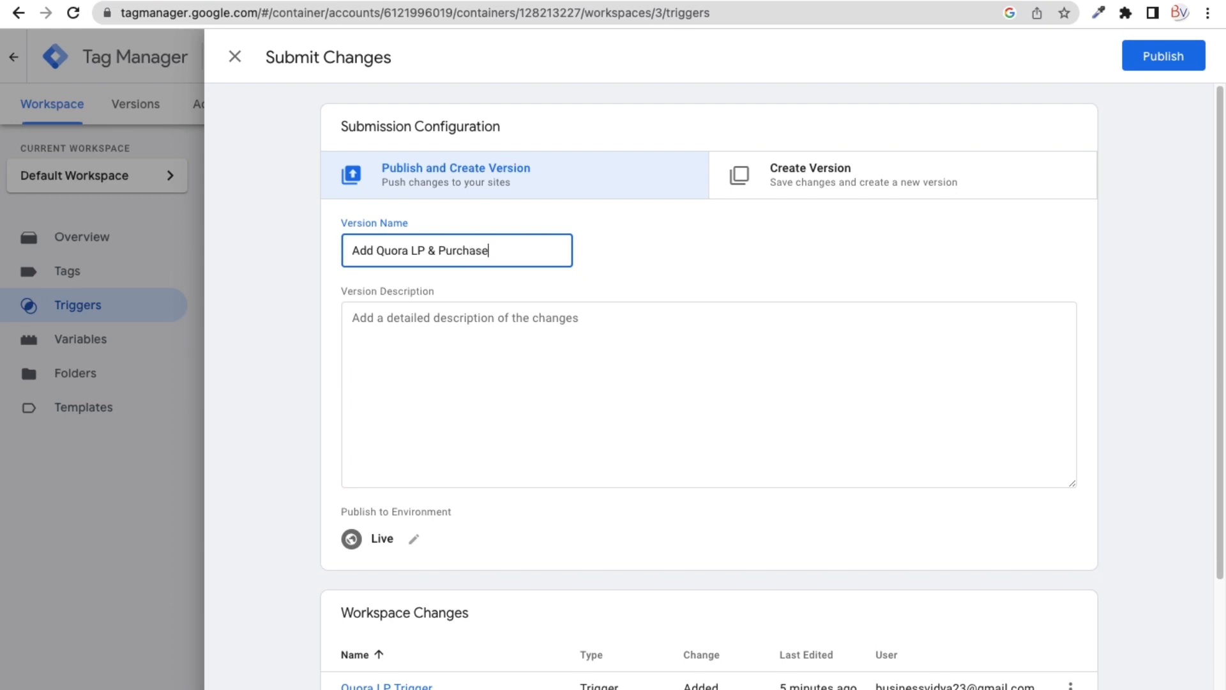
key("super+a")
key("super+c")
left_click(377, 323)
key("super+v")
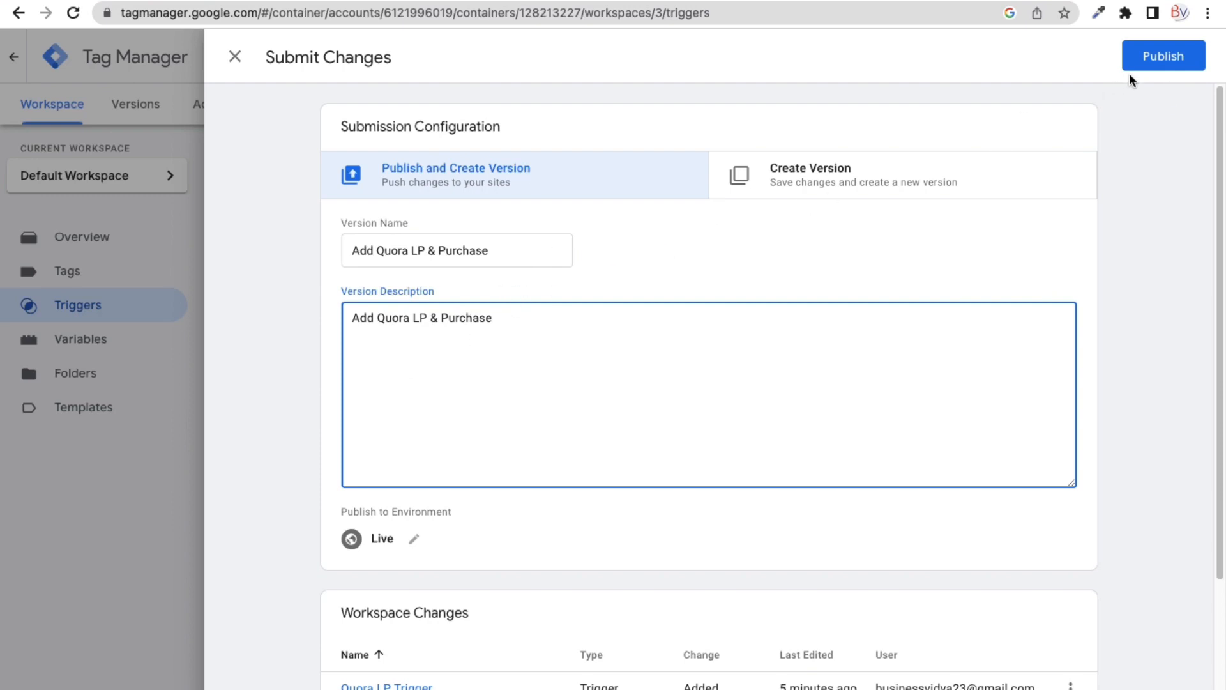
Step: Publish the version to the Live environment, close its summary and return to the workspace overview
left_click(1172, 62)
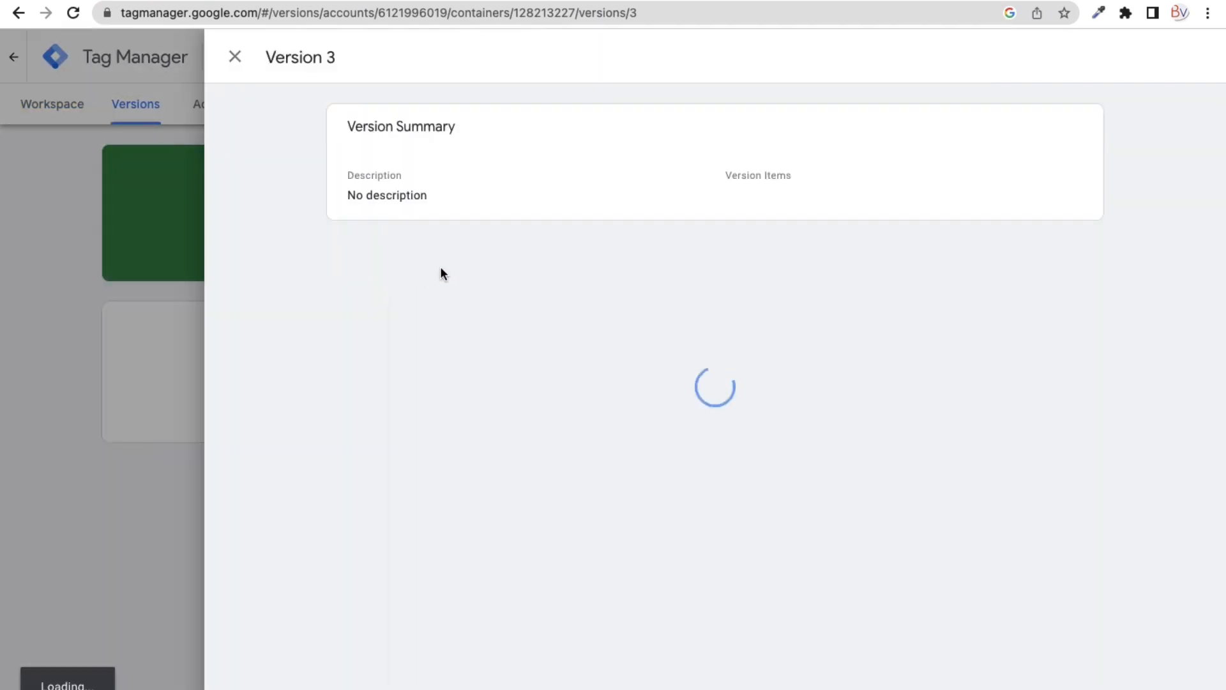
left_click(235, 57)
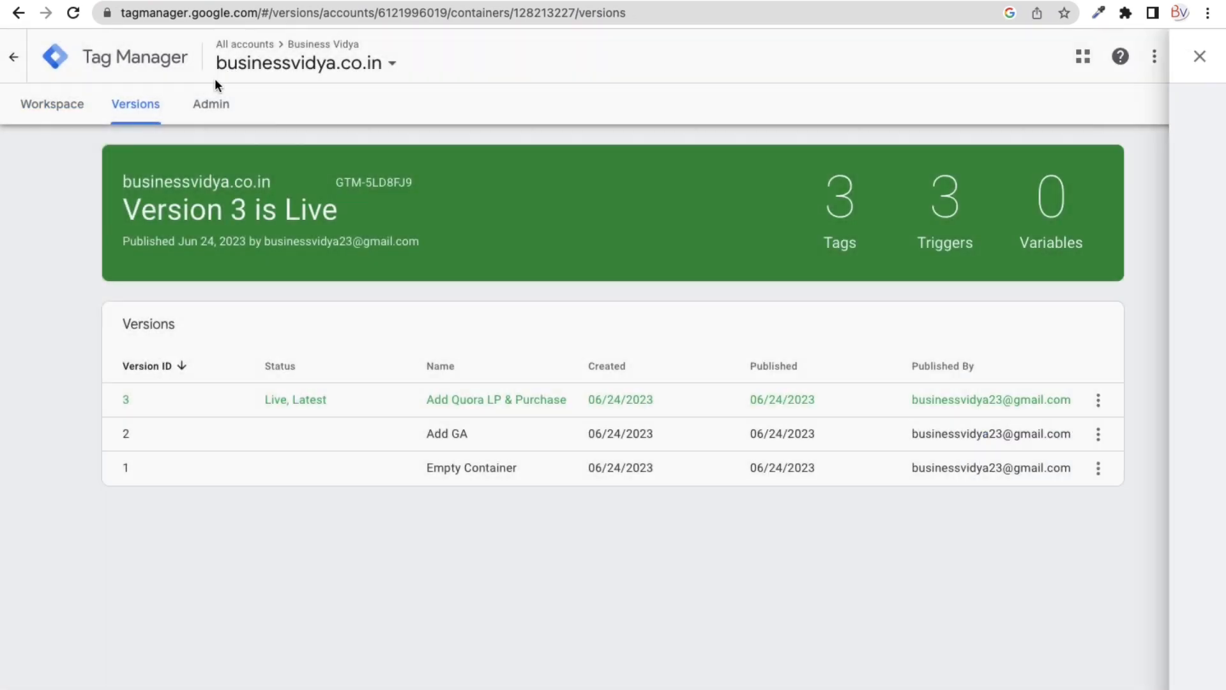
left_click(71, 106)
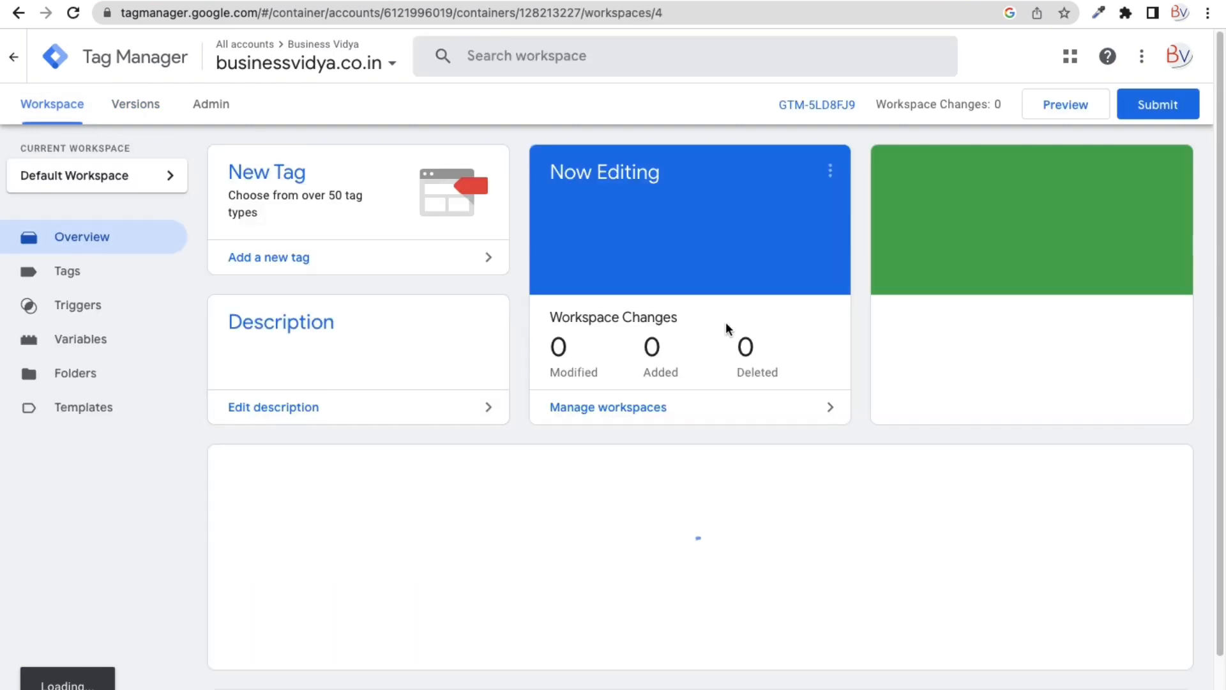
Step: Reload the Quora Ads pixel page and review it and the website's download page alongside the Tag Manager triggers
left_click(1032, 1)
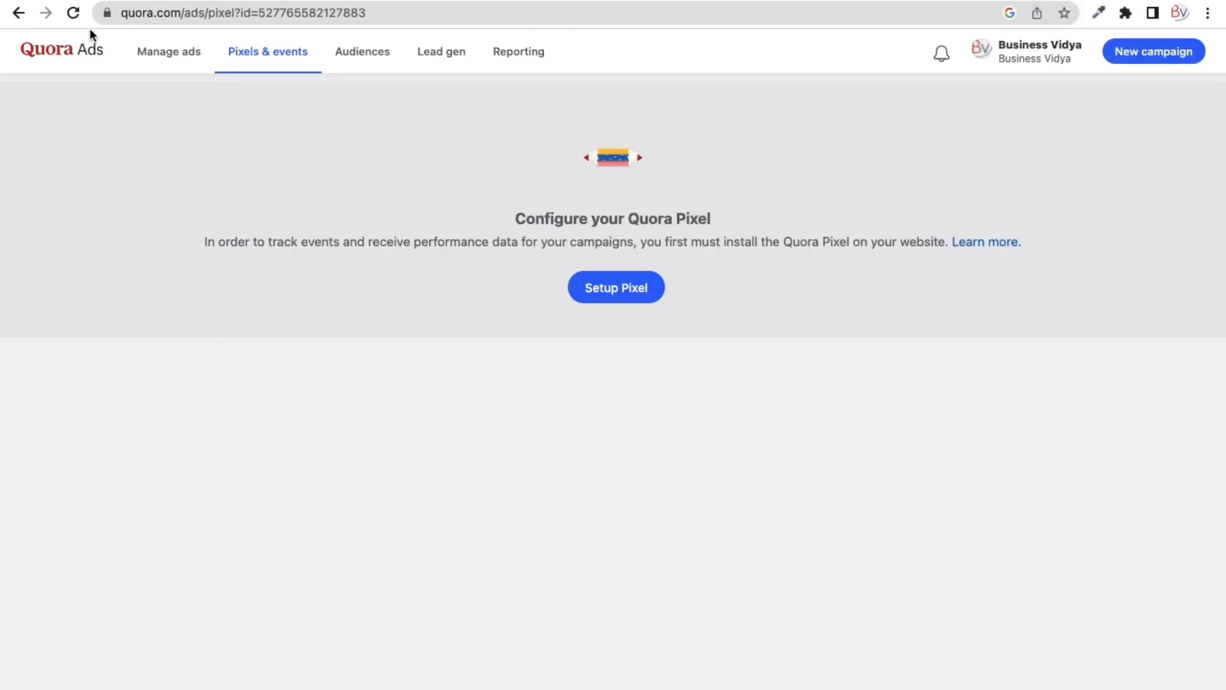
left_click(73, 12)
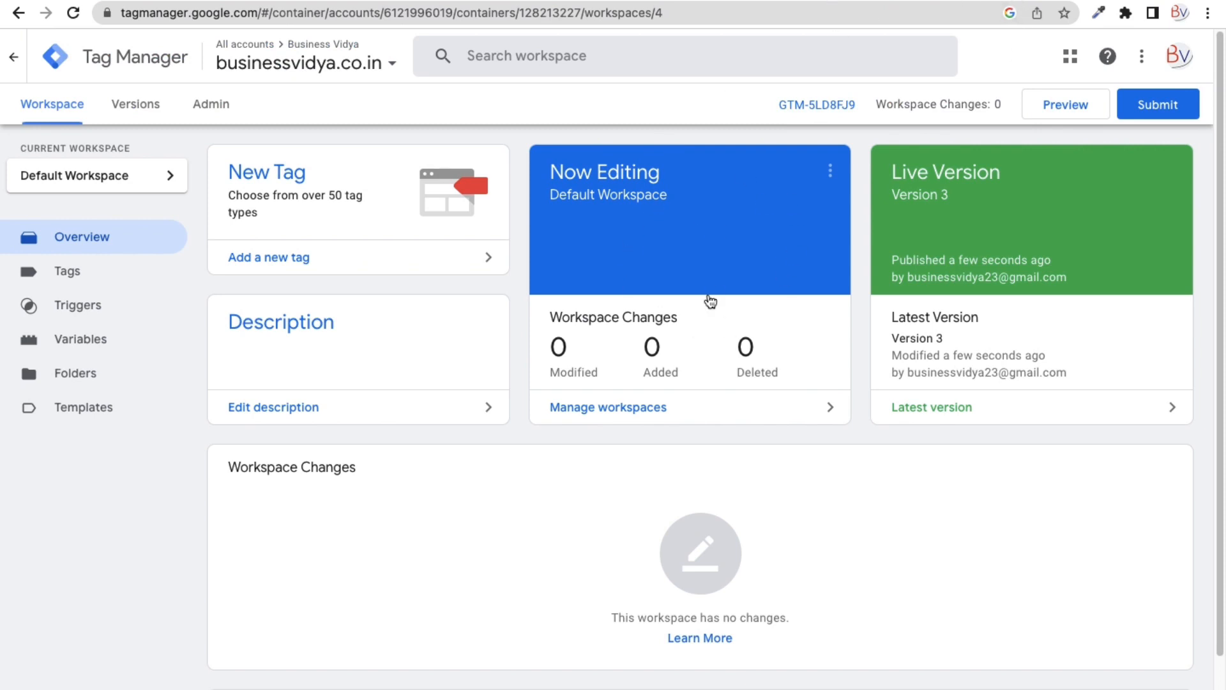
left_click(79, 306)
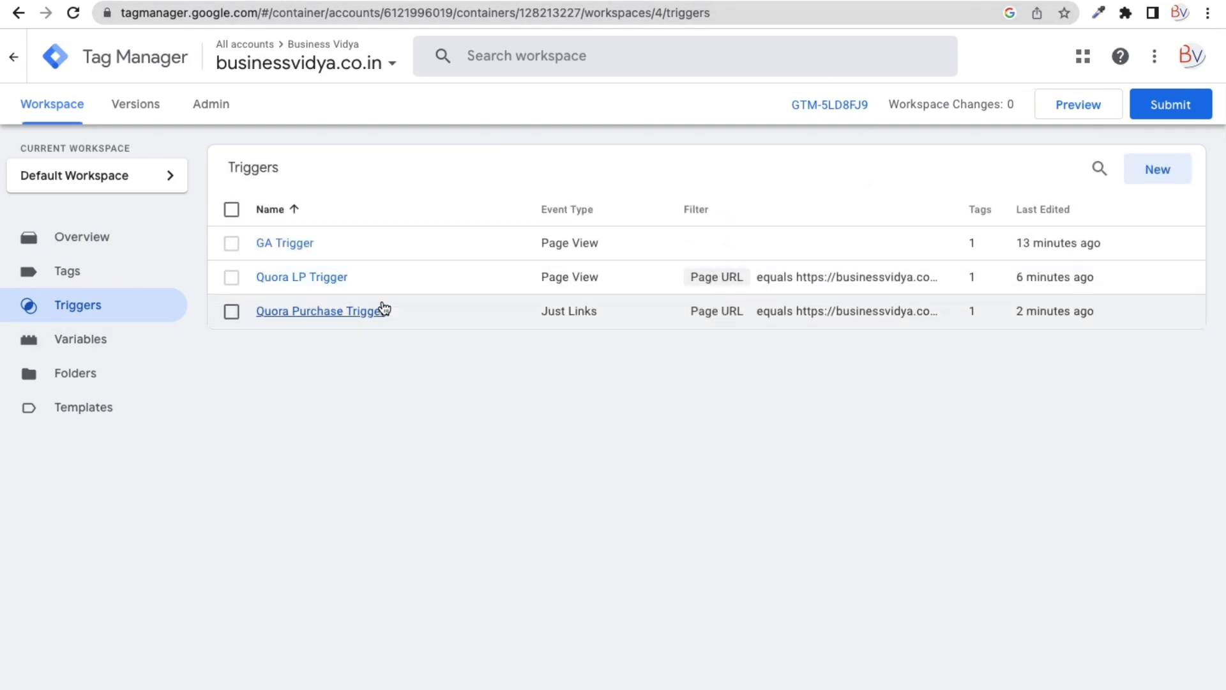
key("ctrl+Tab")
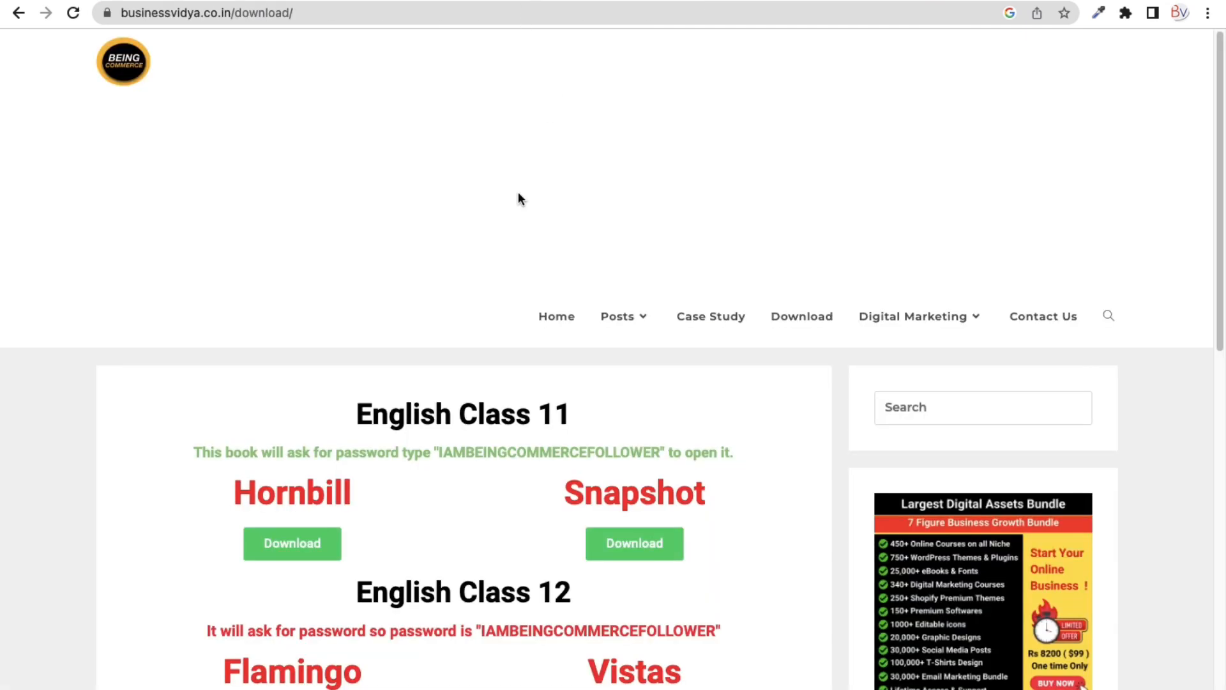
key("ctrl+shift+Tab")
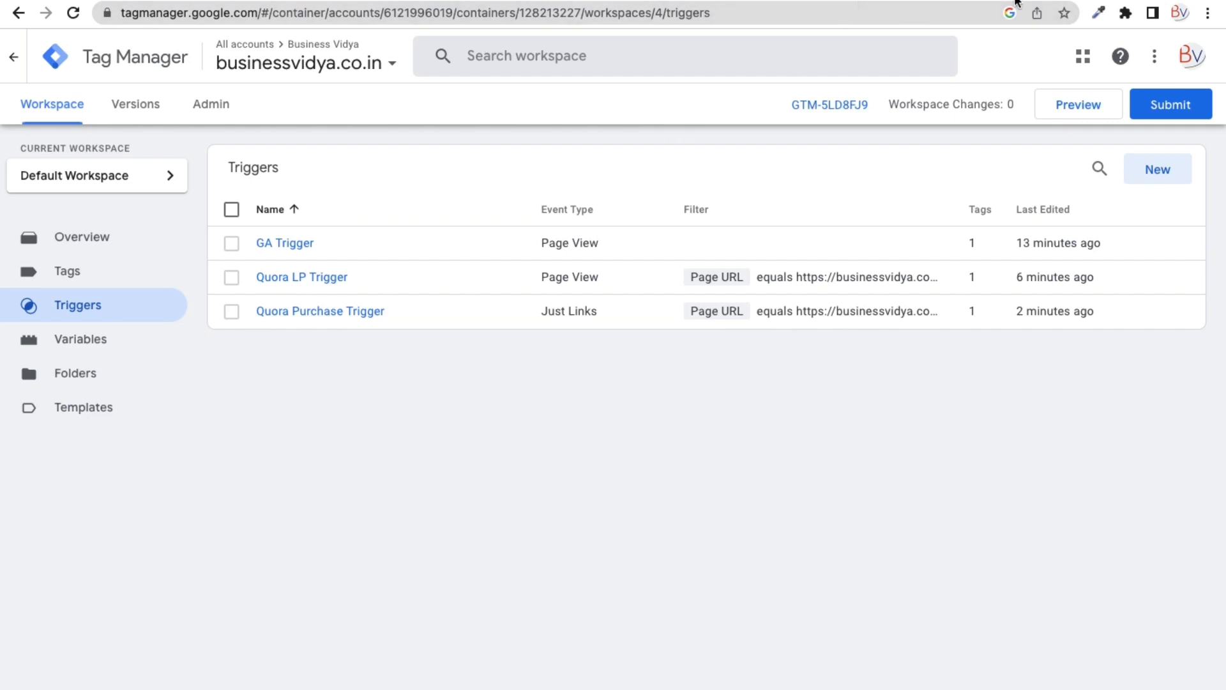
key("ctrl+Tab")
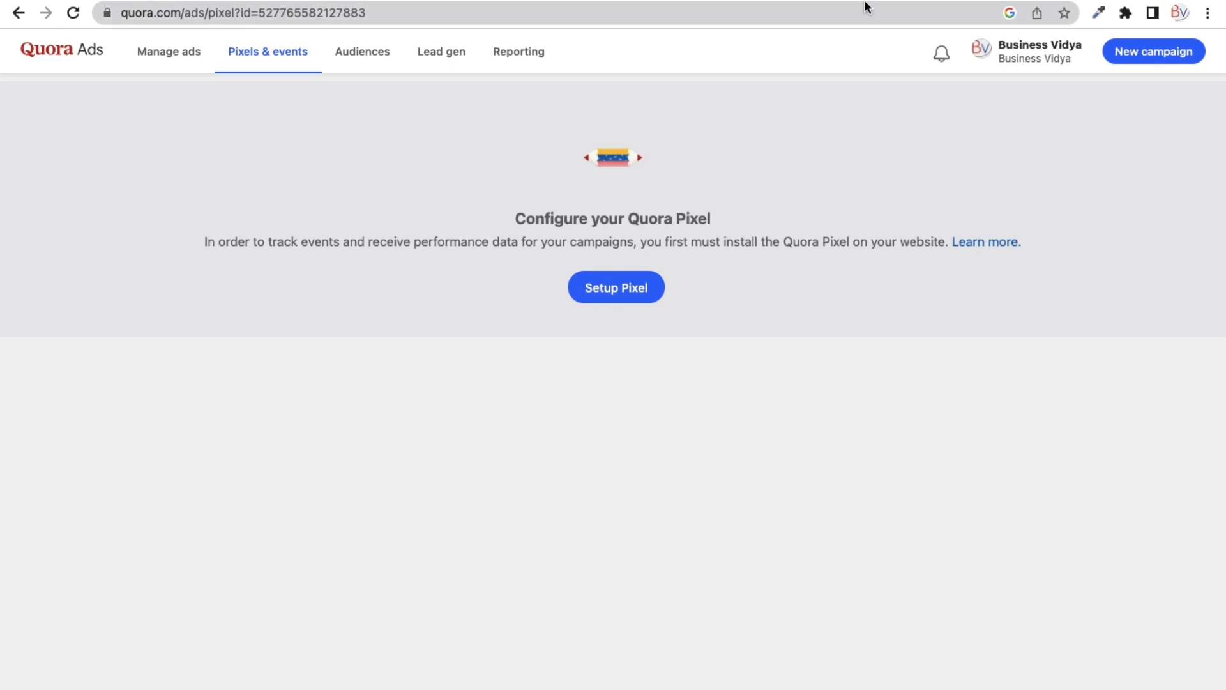
key("ctrl+shift+Tab")
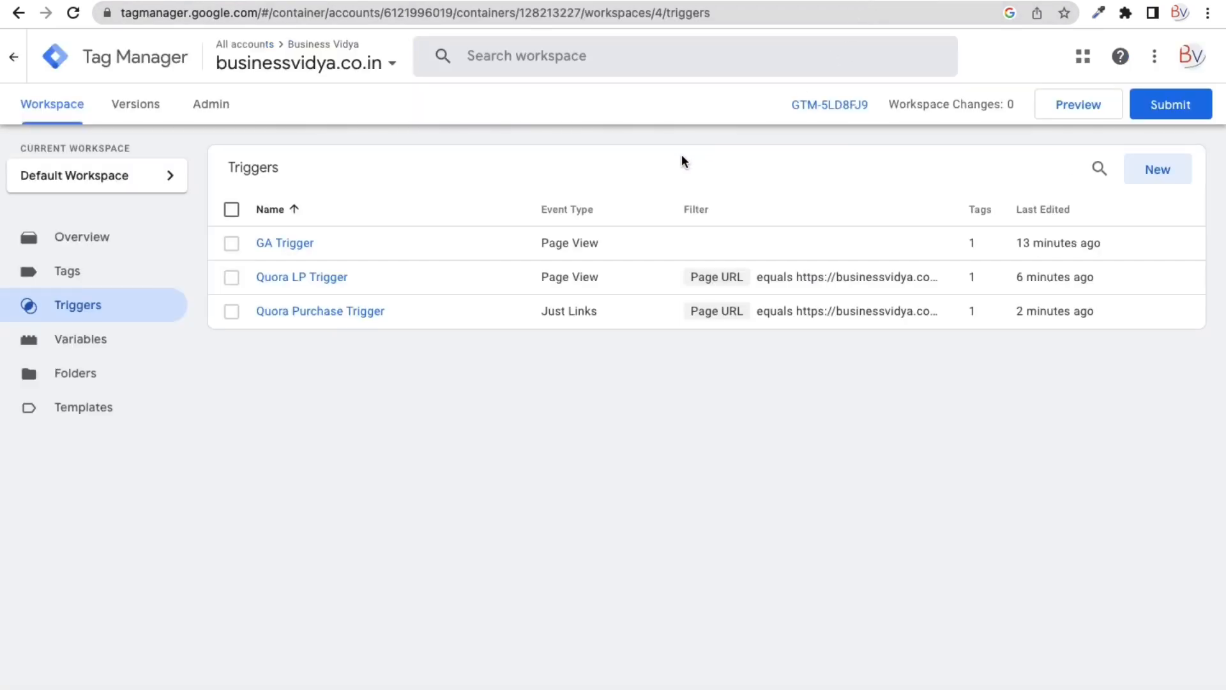
Step: Switch to the closing Keynote slide and point out the title, "bonus lecture" and "visit website"
key("ctrl+Left")
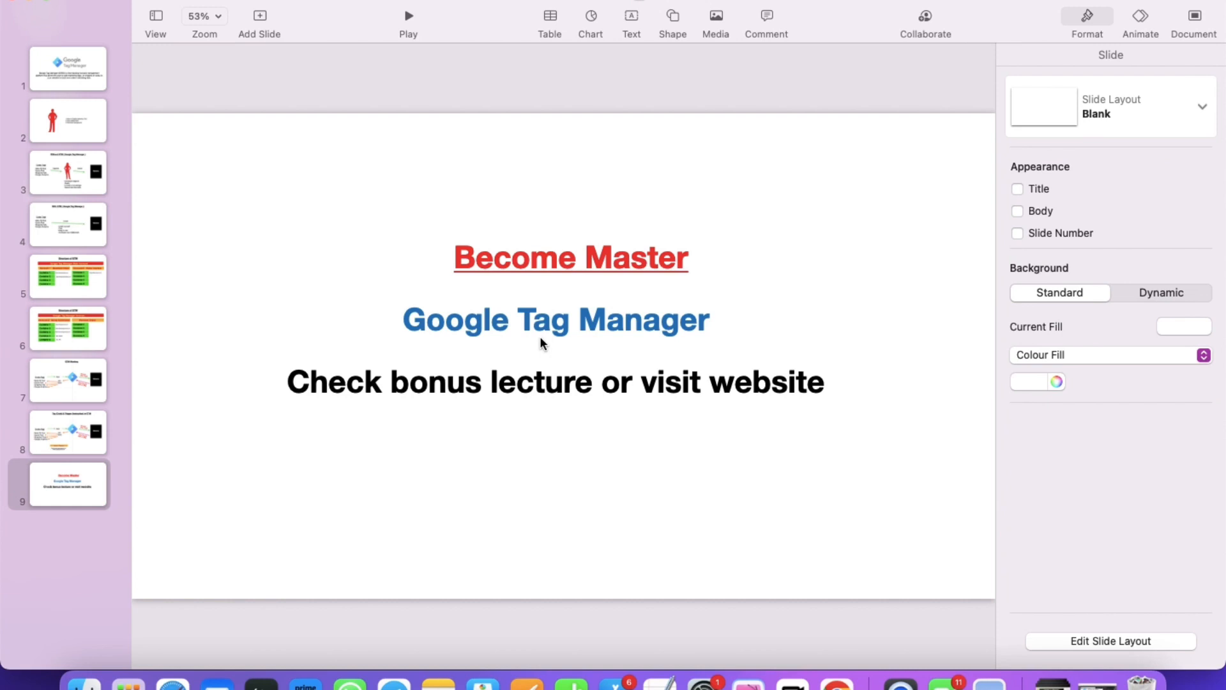
left_click(526, 322)
left_click(572, 258)
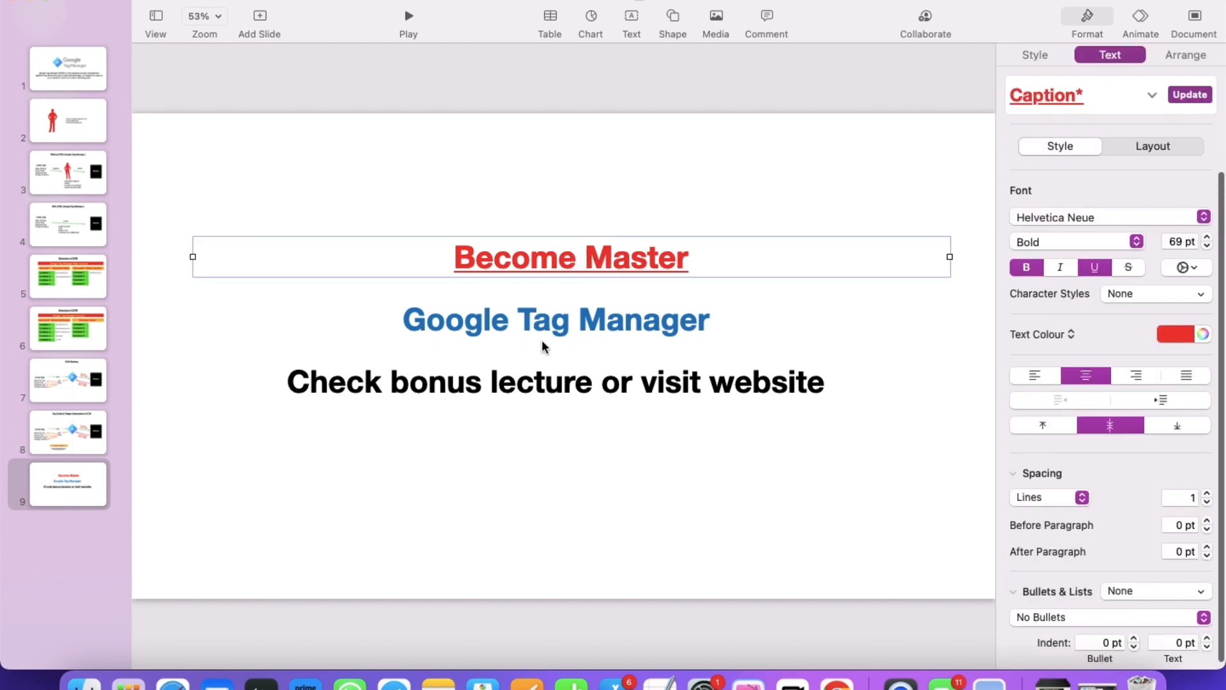
left_click(508, 387)
double_click(507, 389)
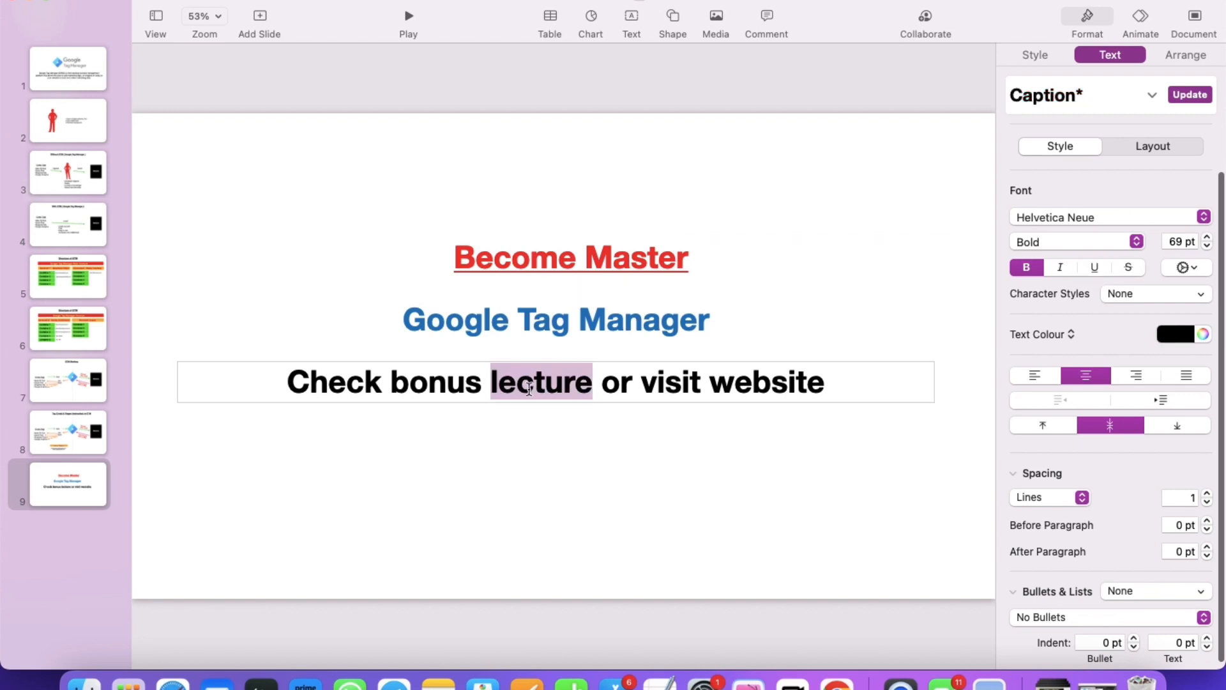
left_click_drag(578, 386, 392, 382)
left_click(479, 388)
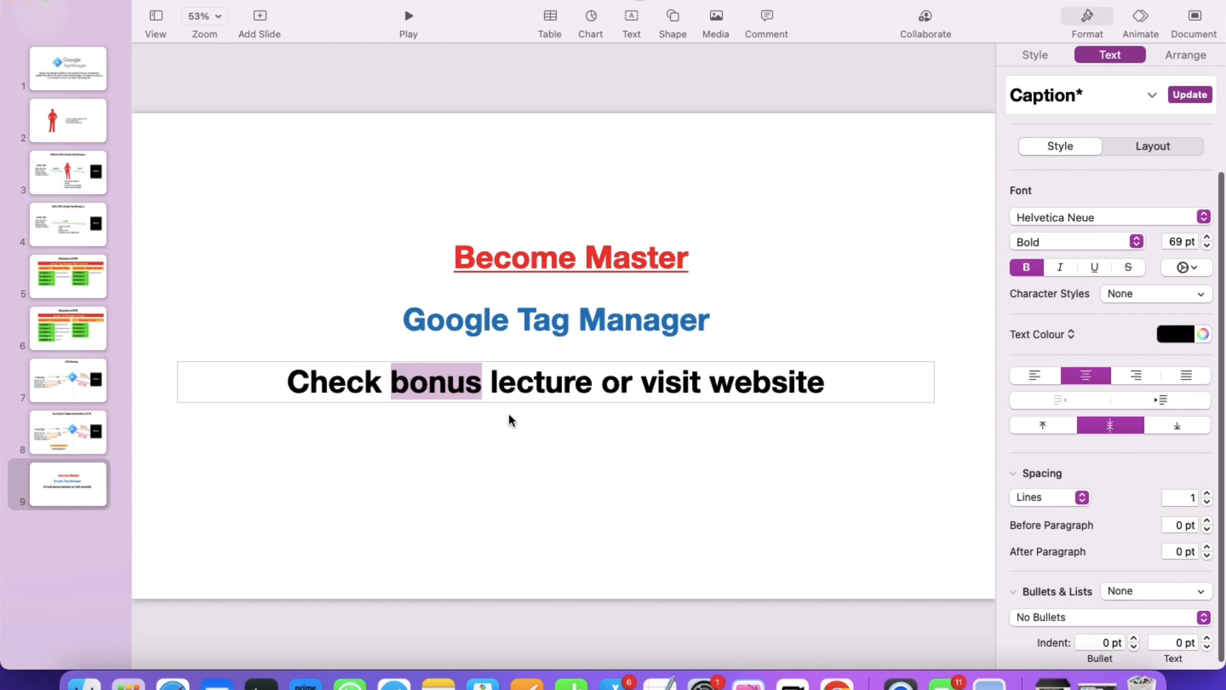
left_click_drag(824, 386, 668, 389)
left_click(652, 440)
Step: Switch to kukucourses.com, search the courses for "gtm" and open the Google Tag Manager: Beginners To Advanced course
key("ctrl+Right")
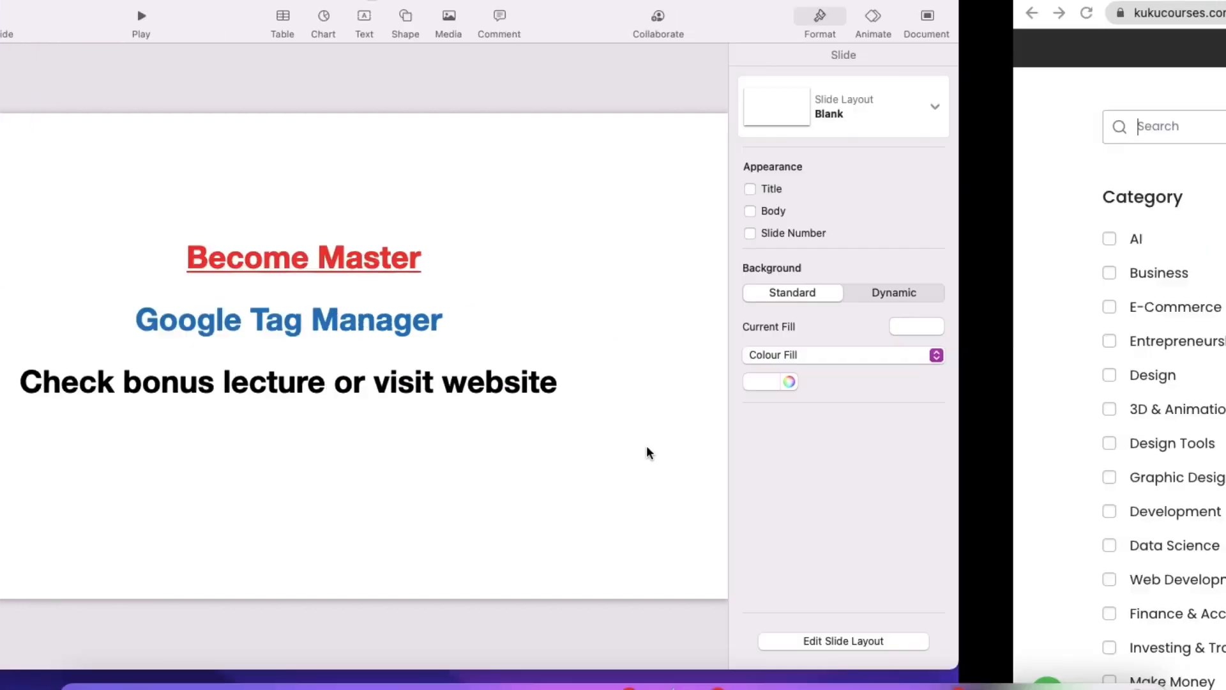
left_click(199, 126)
type("gtm")
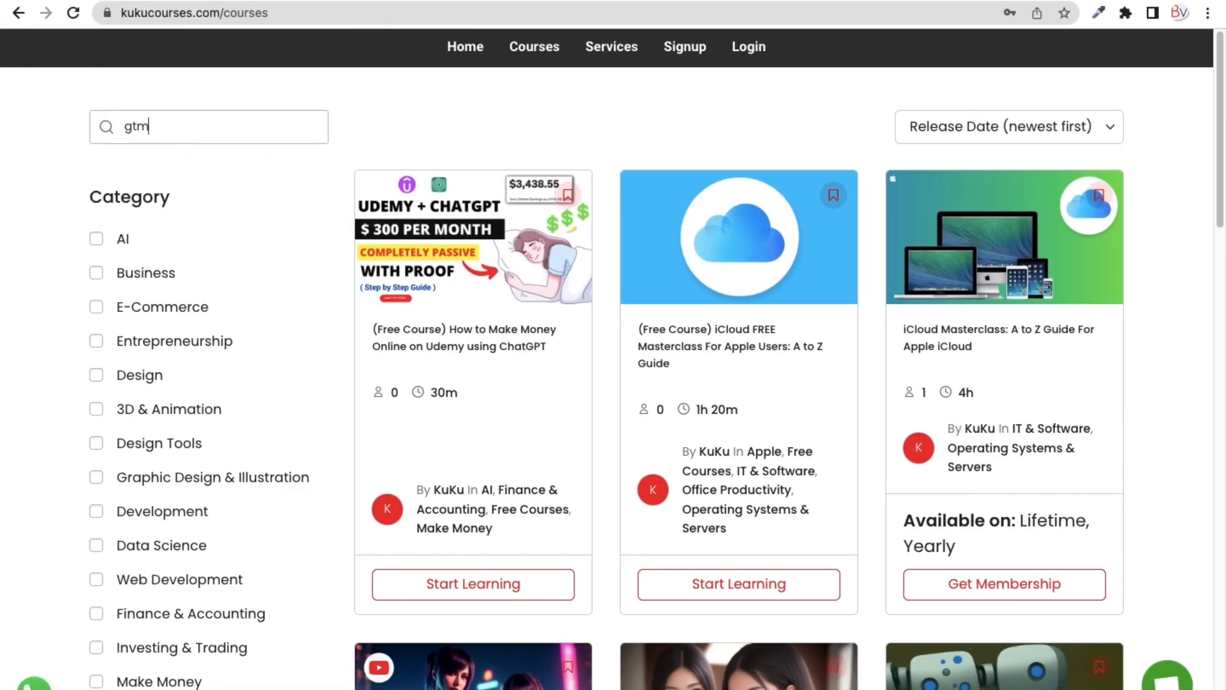
key("Return")
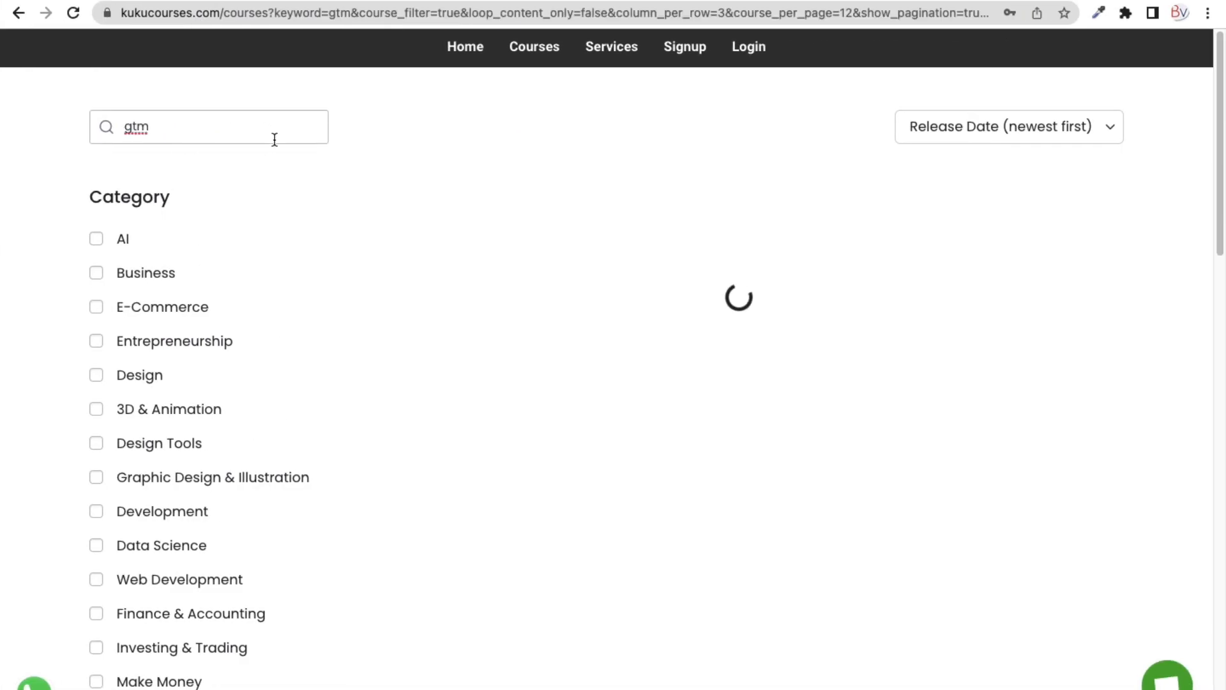
left_click(489, 351)
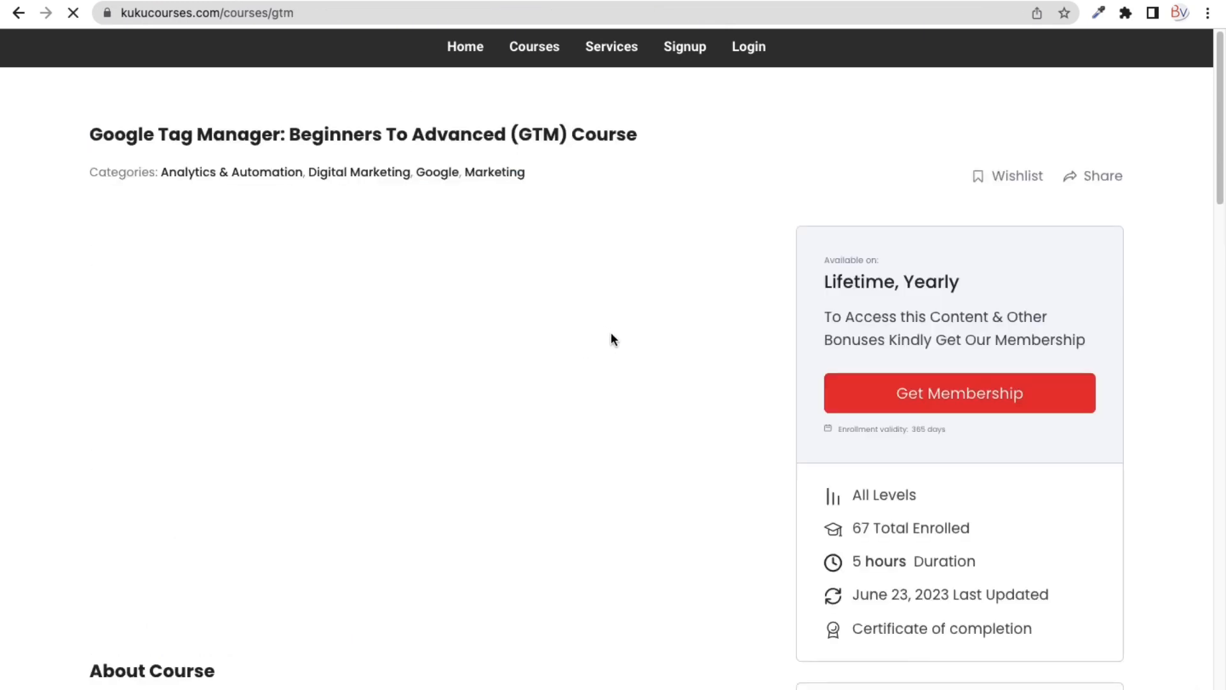
Step: Review the course overview and highlight the downloadable resources entry under Material Includes
scroll(884, 547, "down", 1)
scroll(885, 544, "down", 3)
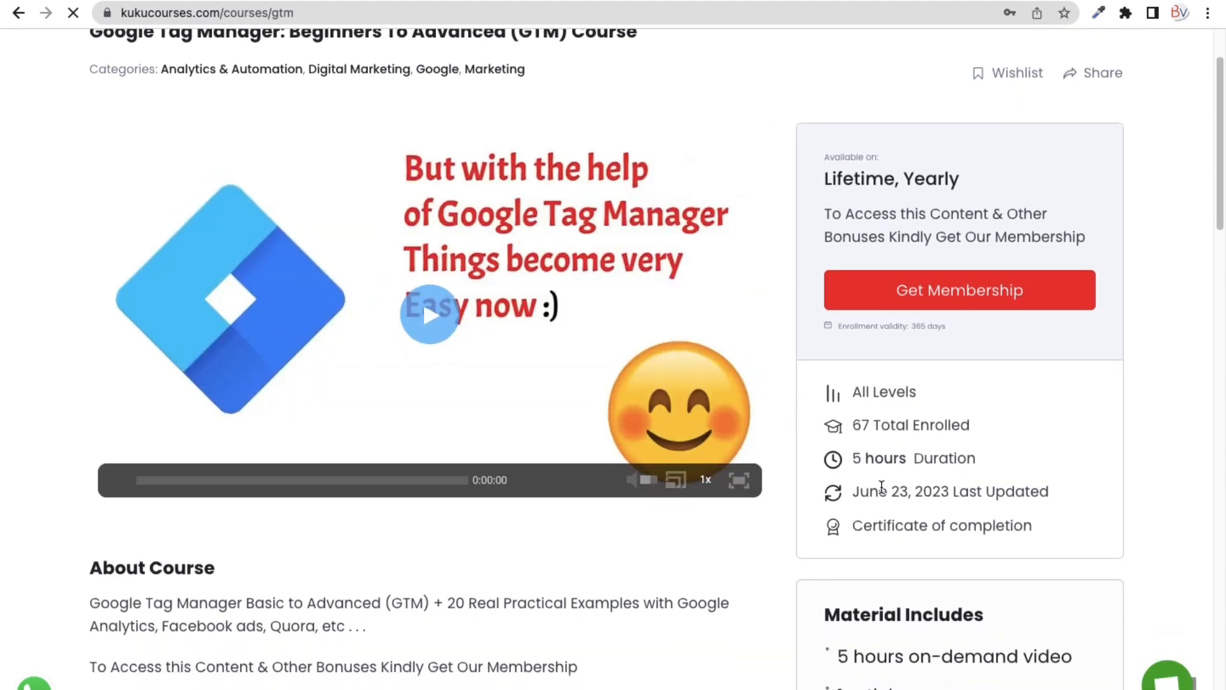
scroll(879, 513, "down", 2)
scroll(879, 507, "down", 5)
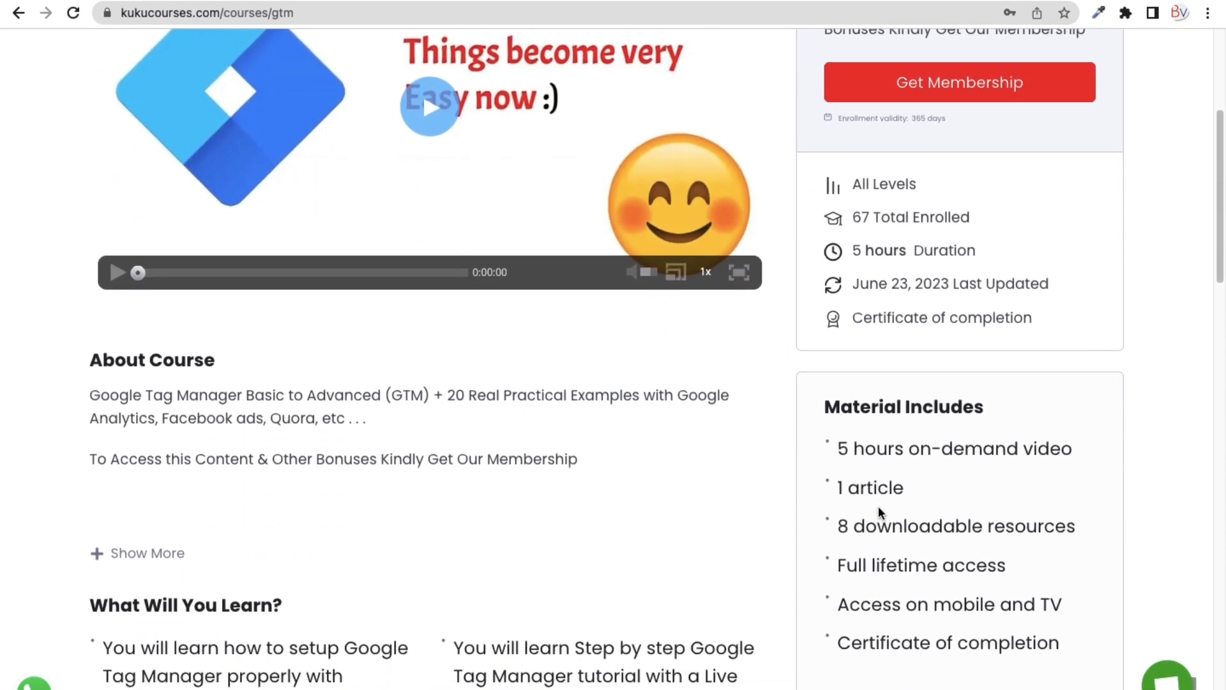
left_click_drag(843, 432, 860, 434)
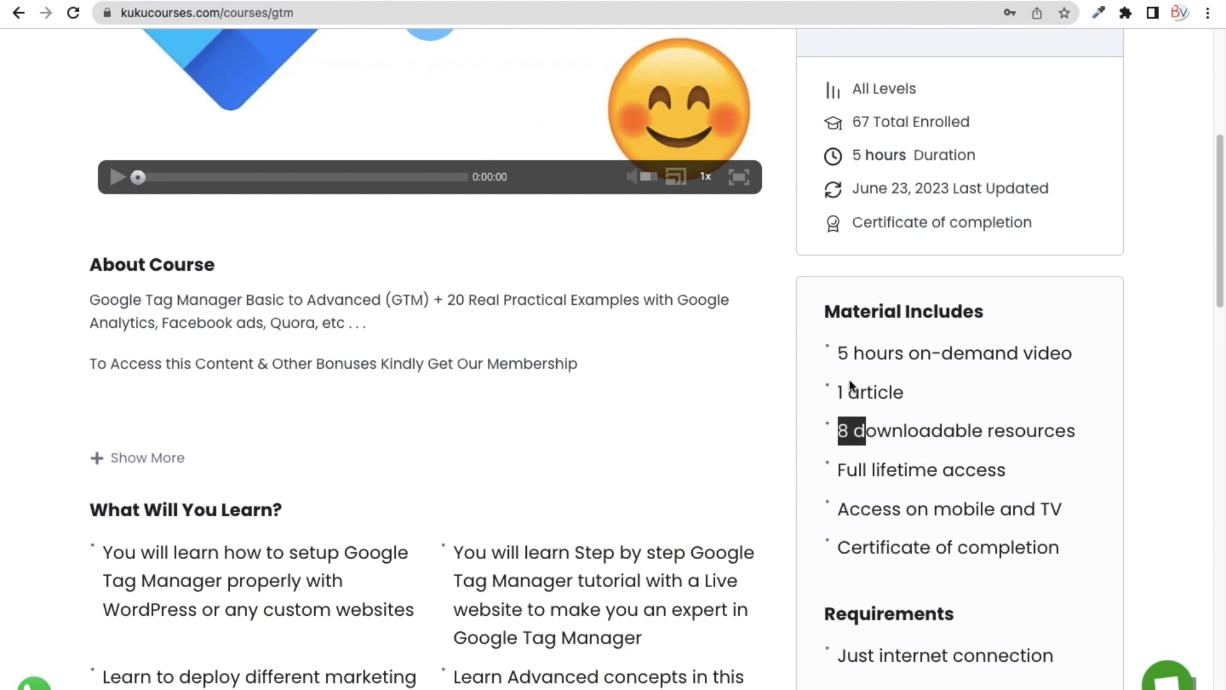
Step: Examine the Course Content, expanding "2 Methods To Connect GTM" and "Tag, Triggers & Versions", and return to Tag Manager's triggers
scroll(708, 471, "down", 10)
scroll(708, 471, "down", 6)
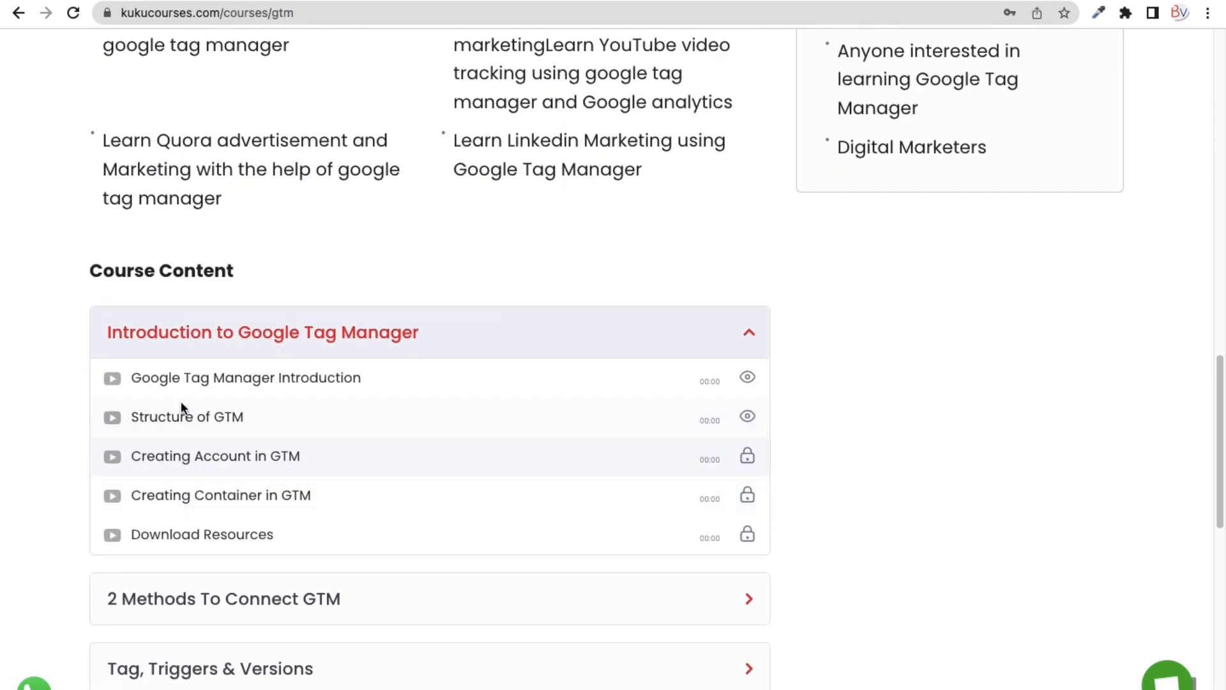
scroll(277, 381, "down", 2)
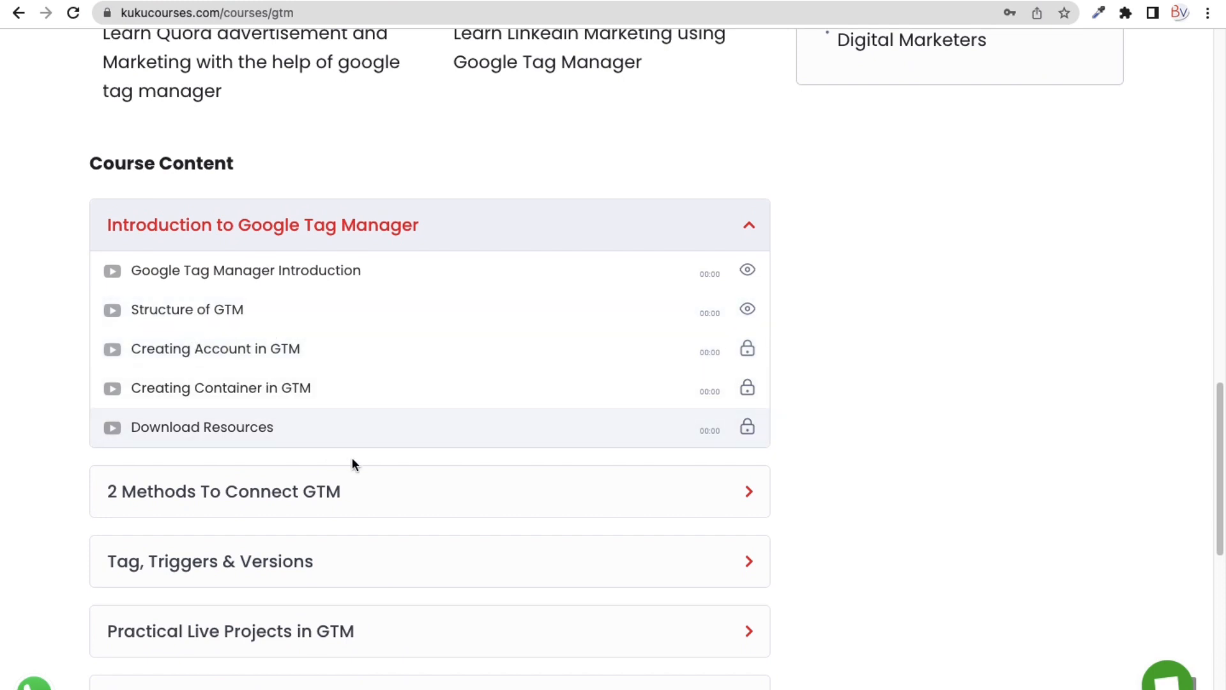
left_click(397, 501)
scroll(343, 440, "down", 2)
scroll(343, 441, "down", 3)
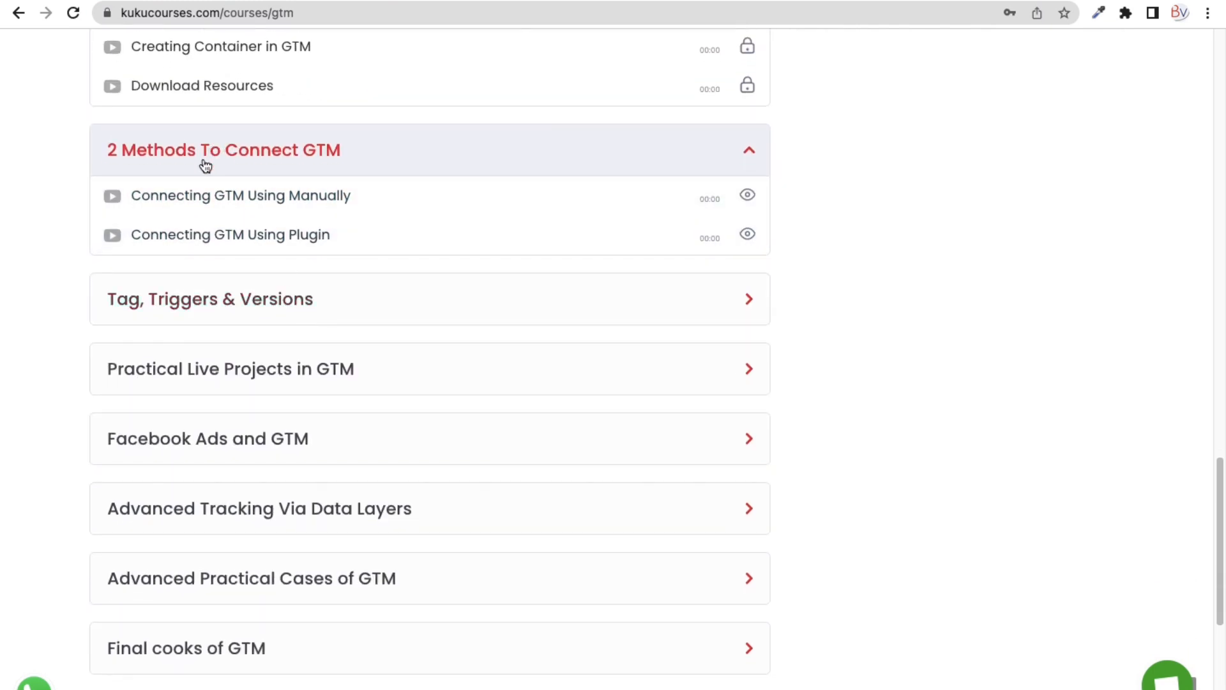
left_click(376, 304)
scroll(247, 263, "down", 2)
scroll(230, 275, "down", 2)
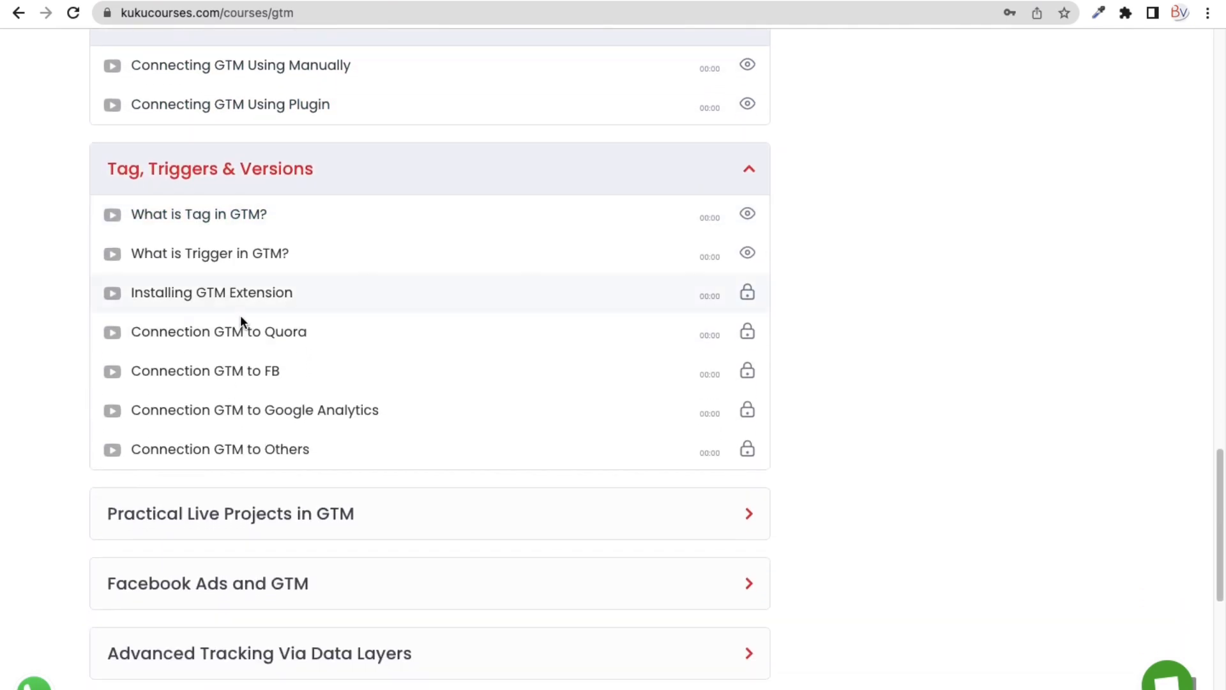
scroll(192, 294, "up", 1)
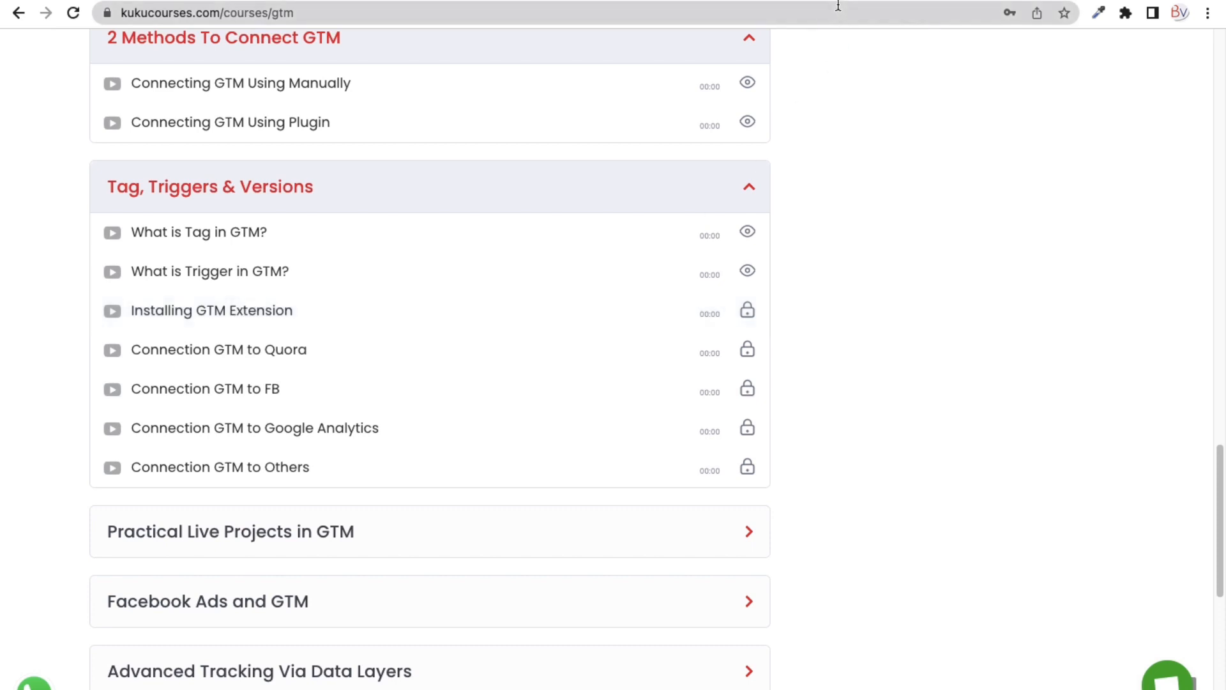
left_click(819, 2)
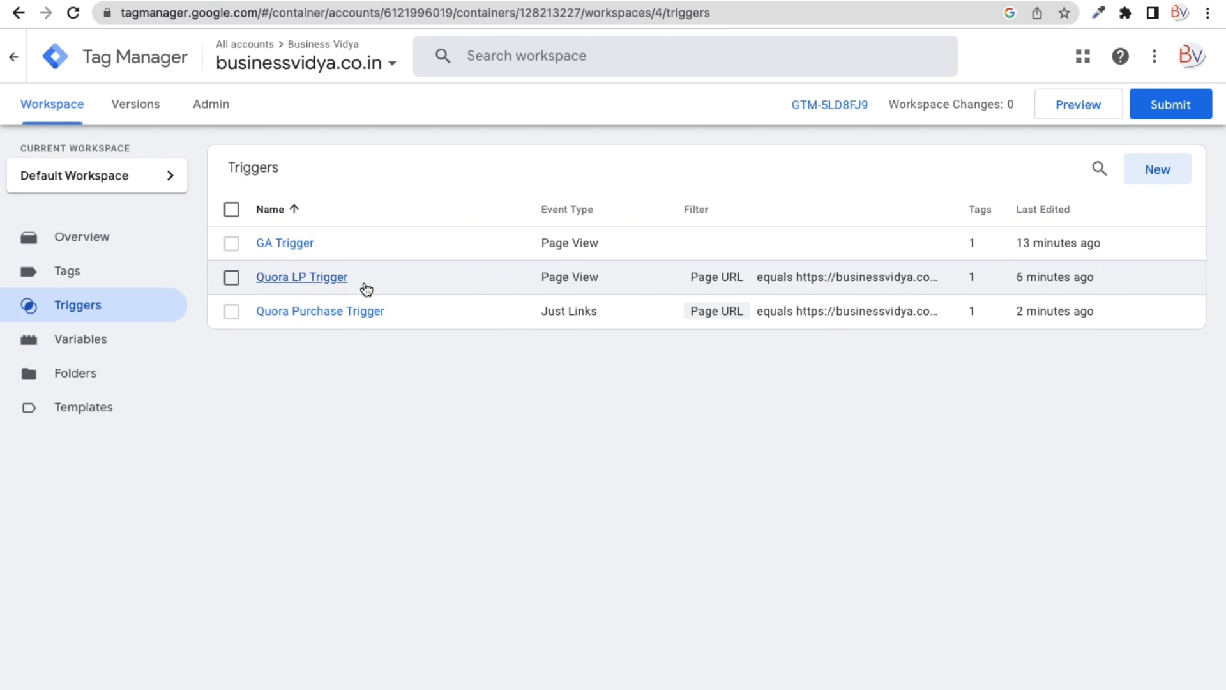
Step: Return to the Google Tag Manager course page and highlight the "Connection GTM to Others" lesson under Tag, Triggers & Versions
left_click(657, 2)
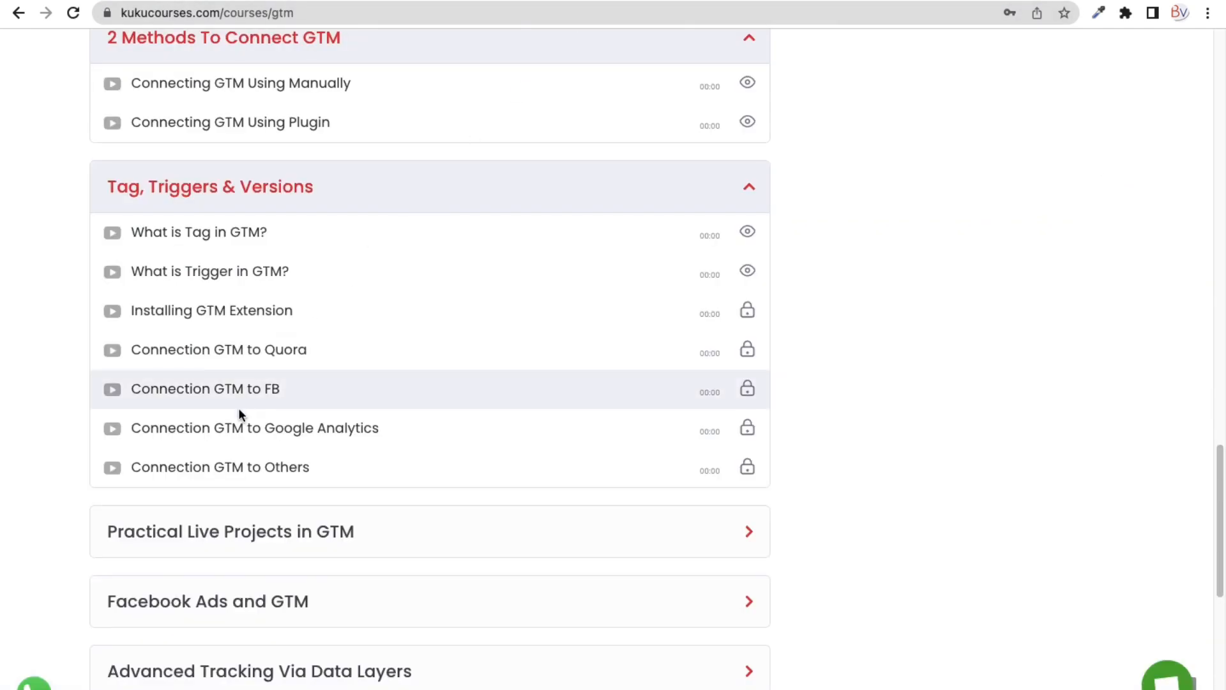
left_click_drag(314, 355, 231, 389)
triple_click(311, 467)
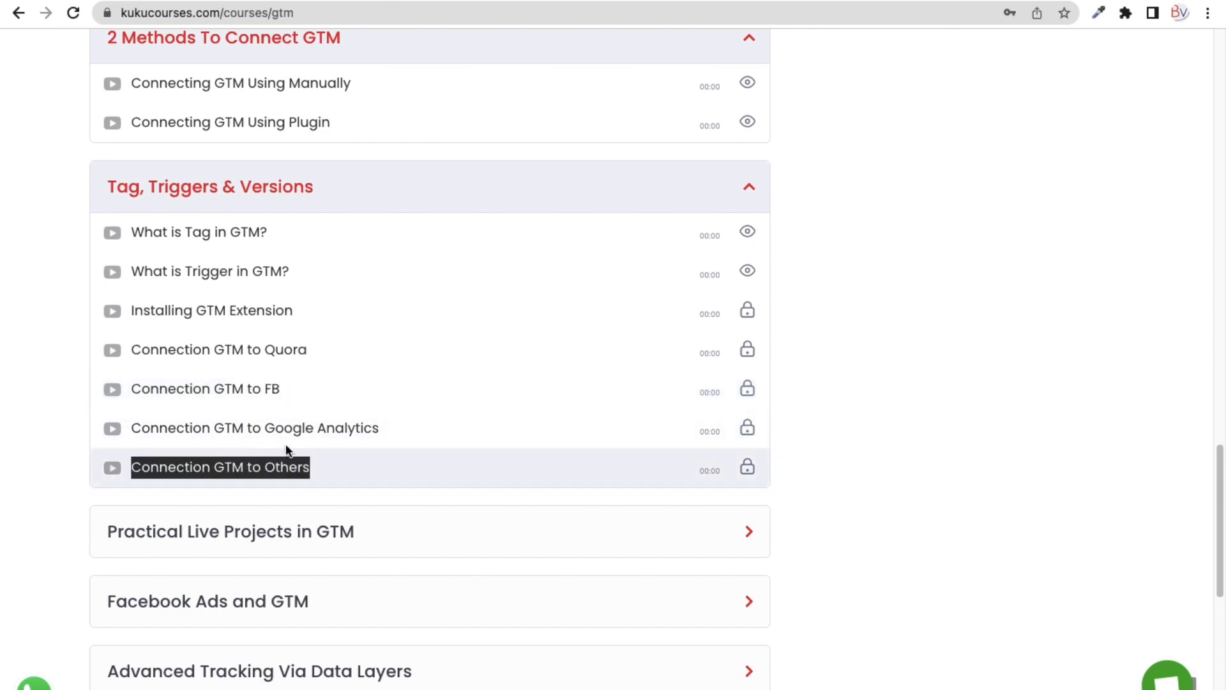
scroll(364, 191, "down", 3)
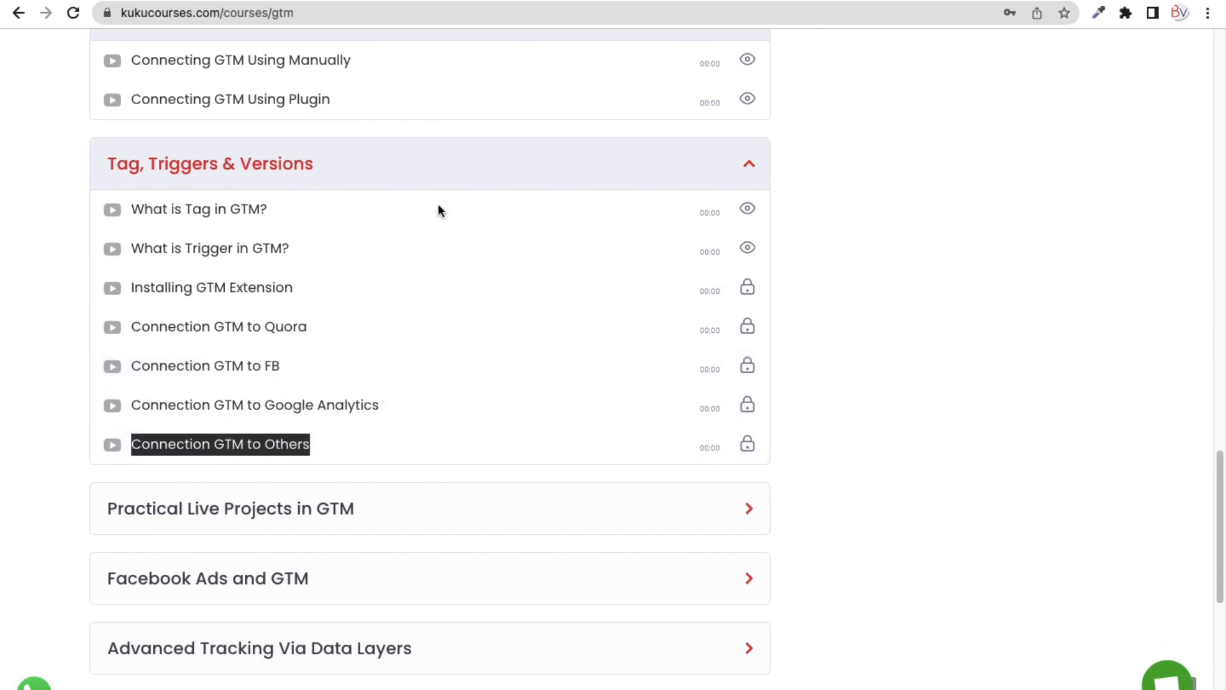
Step: Expand "Practical Live Projects in GTM" and highlight the Message Pop Up, variable, Video Tracking and Button Tracking lessons
left_click(391, 375)
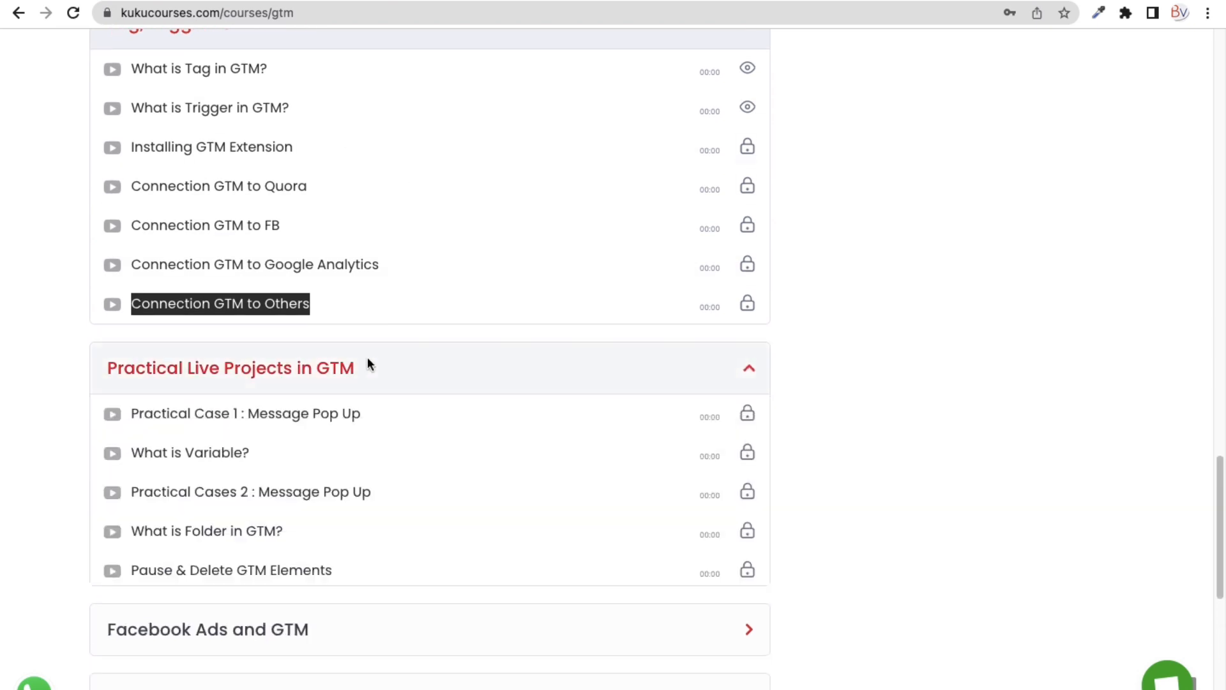
scroll(357, 351, "down", 3)
left_click_drag(361, 257, 232, 256)
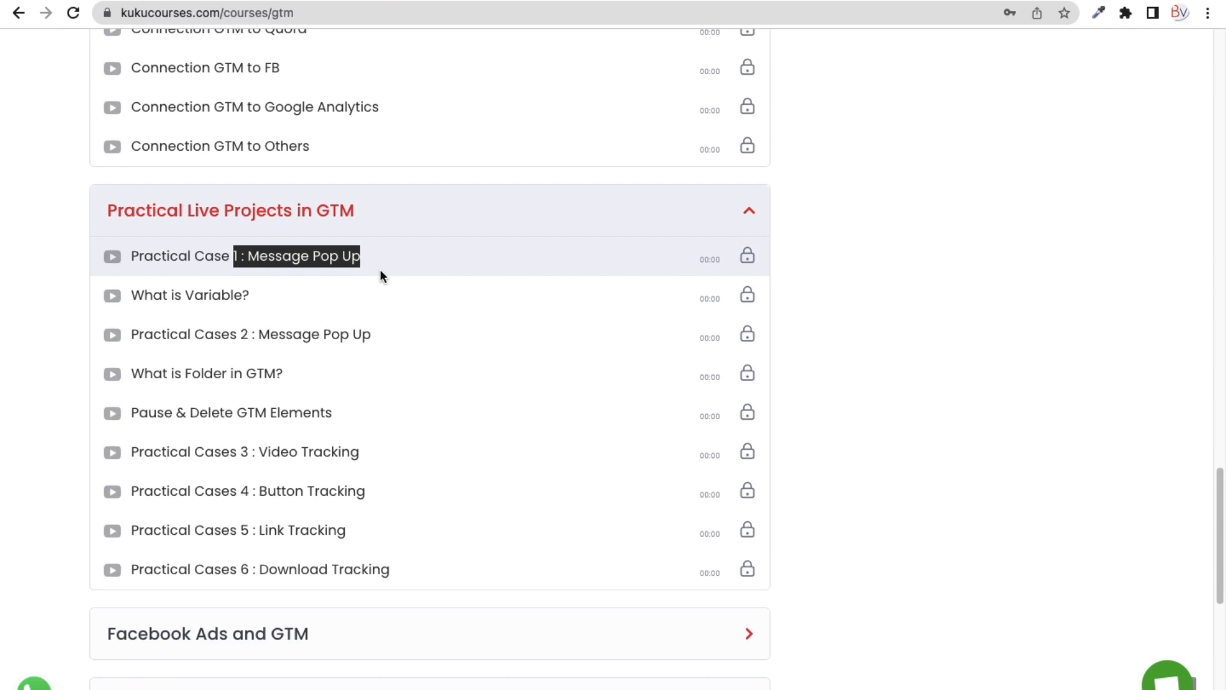
left_click_drag(243, 296, 146, 296)
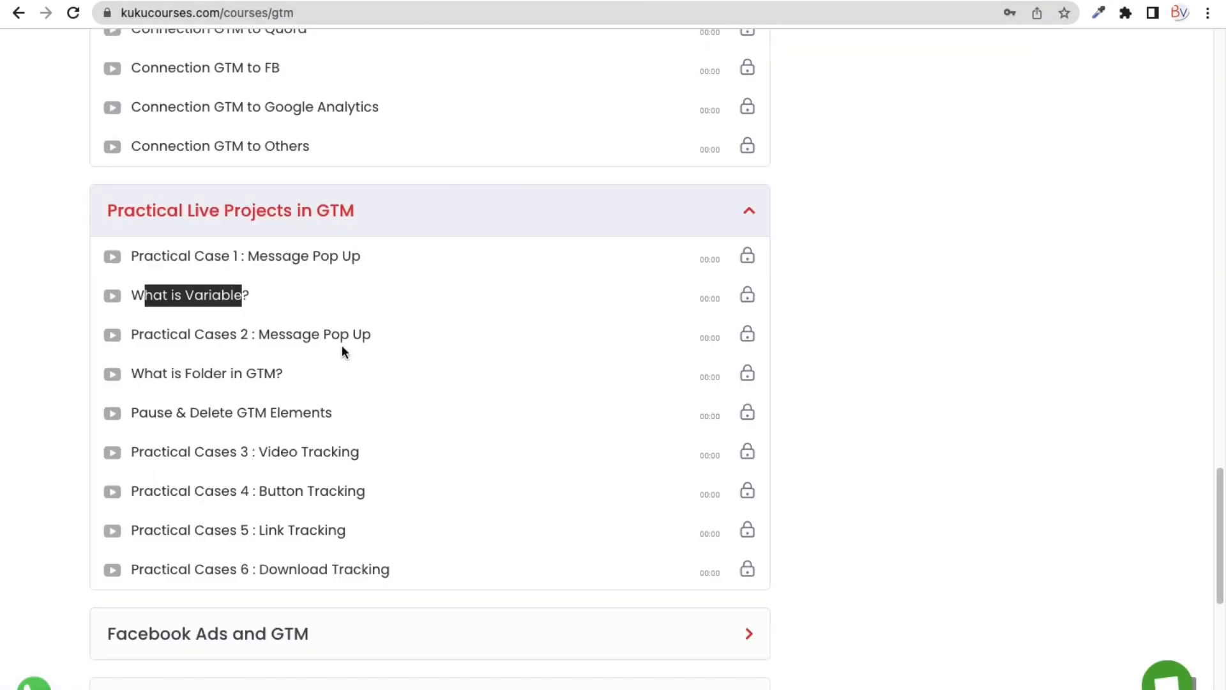
scroll(357, 364, "down", 2)
left_click_drag(378, 385, 288, 373)
left_click_drag(368, 412, 267, 410)
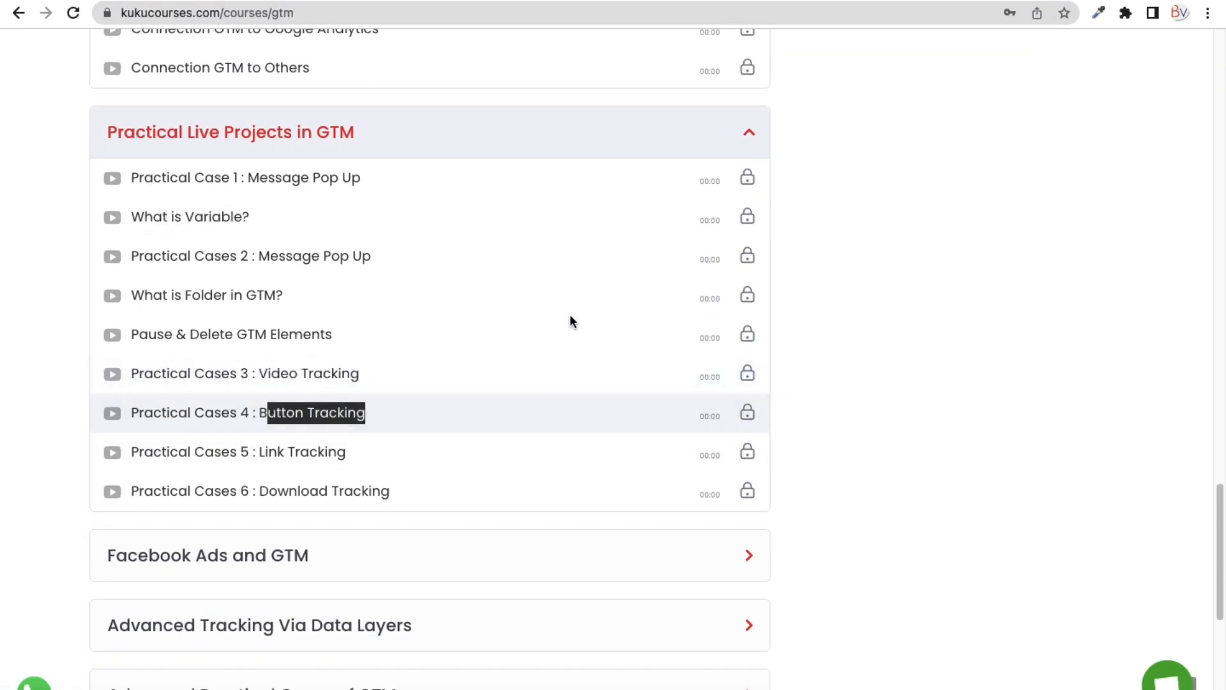
Step: Switch to the businessvidya.co.in homepage and play its embedded video
left_click(847, 0)
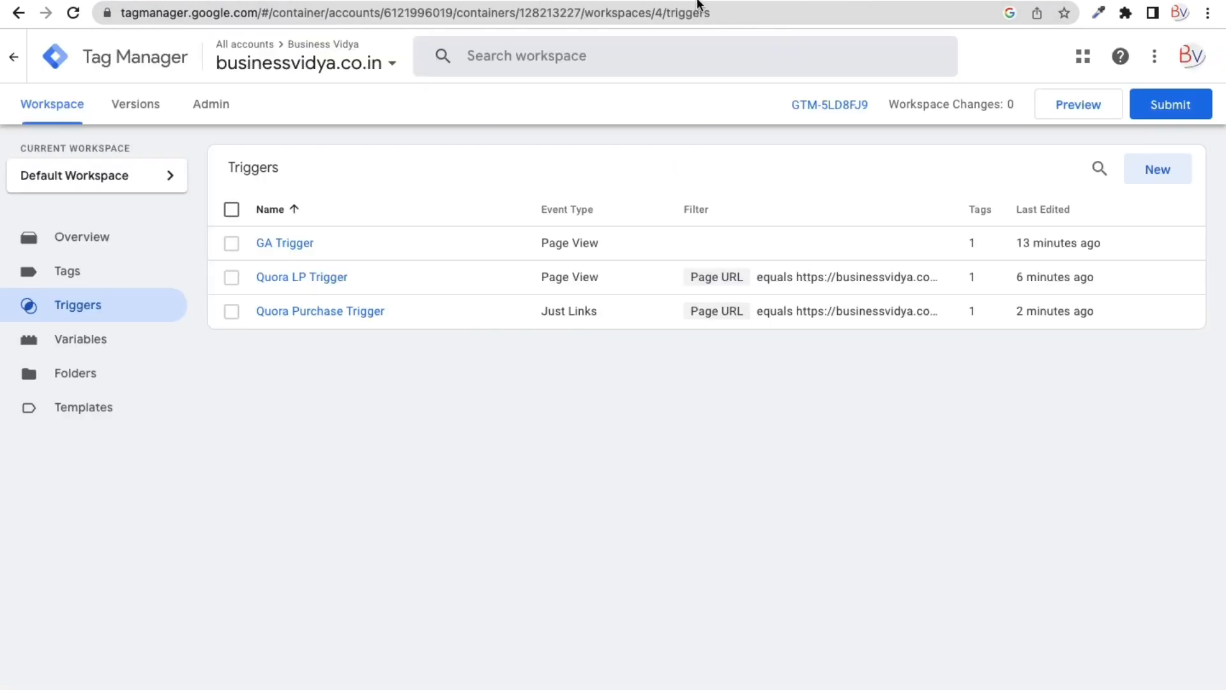
left_click(492, 0)
scroll(604, 345, "down", 1)
scroll(604, 345, "up", 2)
left_click(560, 328)
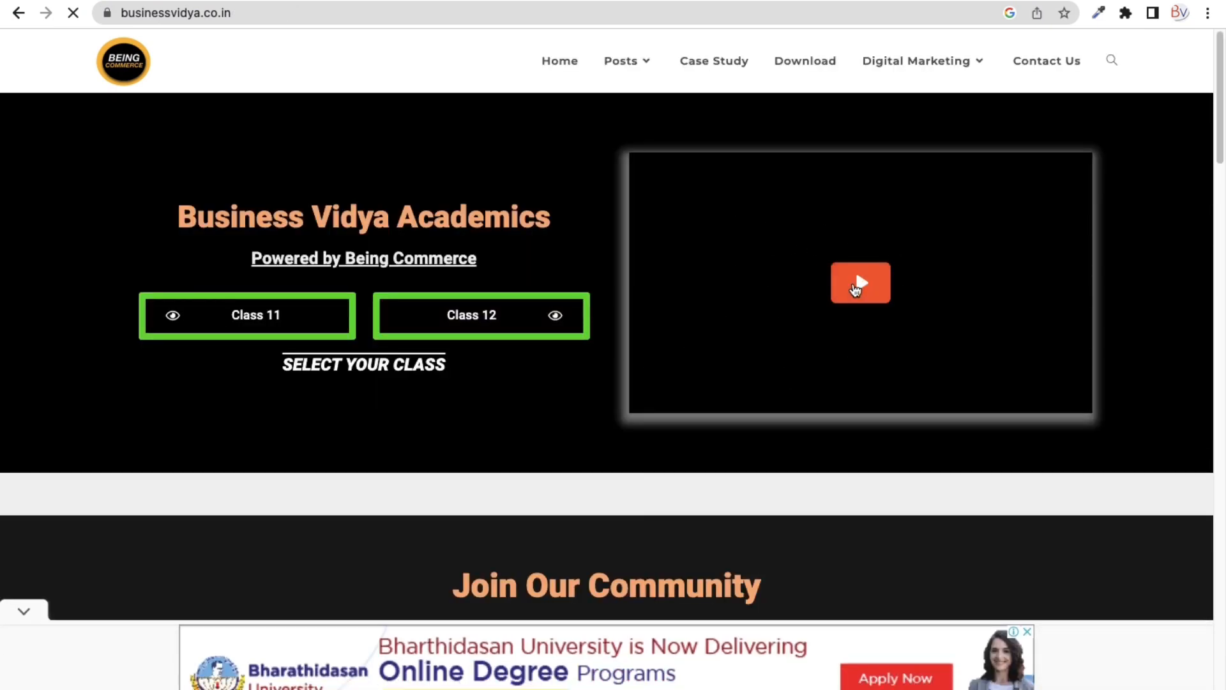
left_click(860, 297)
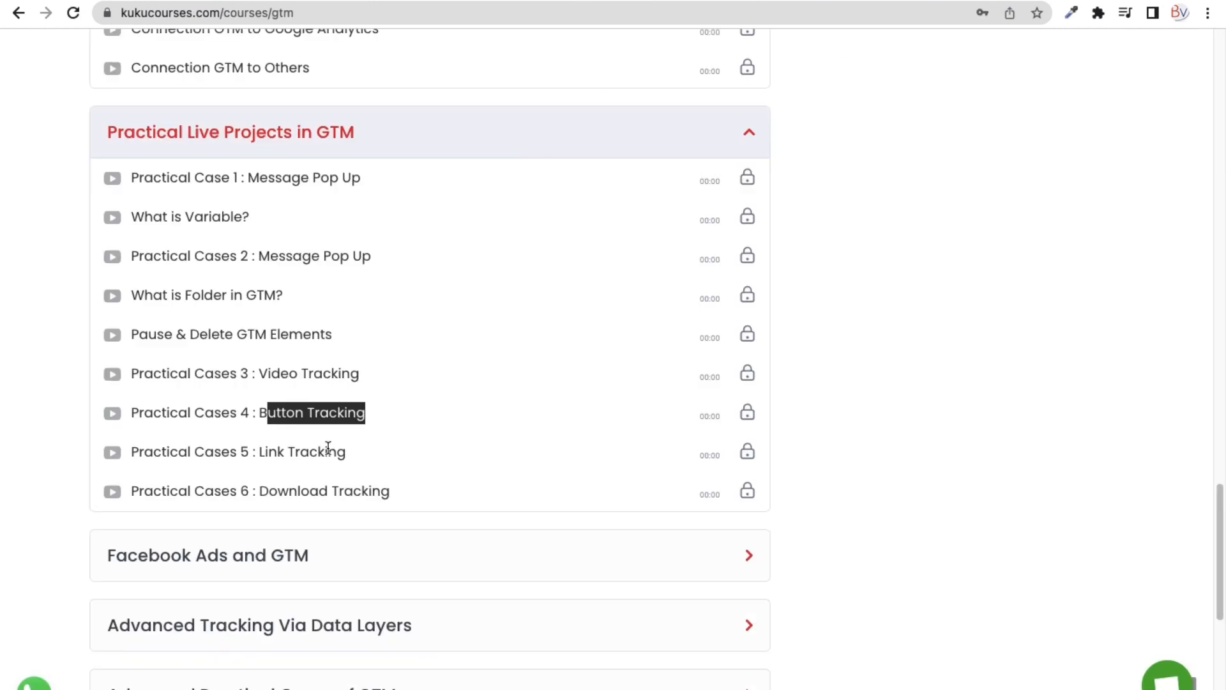
Step: Highlight the Link Tracking and Download Tracking lessons on the course page, and point out the Download entry on businessvidya.co.in
left_click_drag(352, 456, 300, 455)
left_click_drag(389, 495, 268, 492)
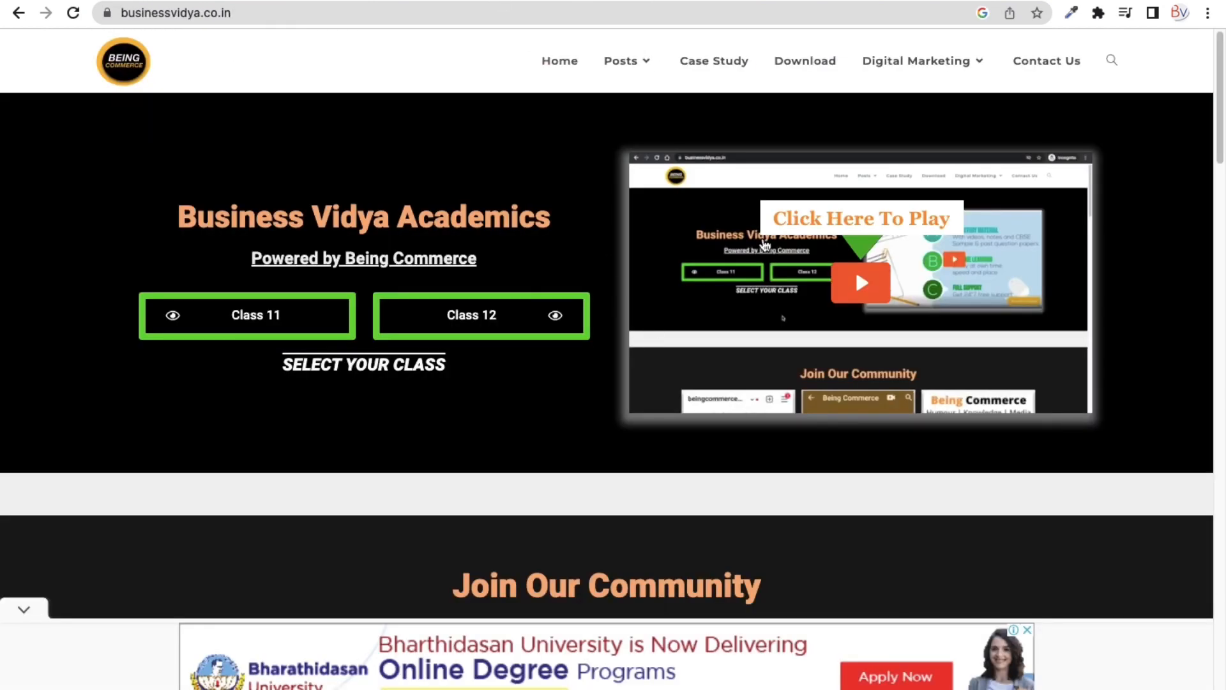
left_click(766, 81)
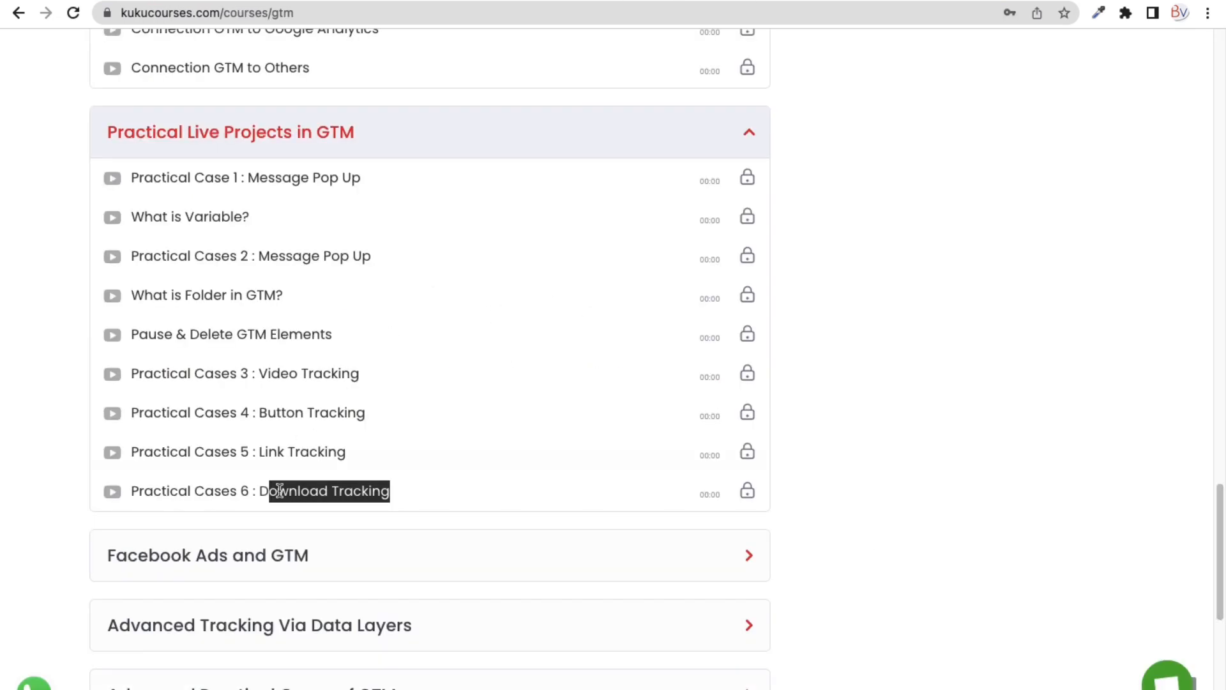
Step: Expand "Facebook Ads and GTM" and "Advanced Tracking Via Data Layers" in the course content and highlight the "Understanding Data Layer" lesson
scroll(281, 489, "down", 3)
left_click(308, 389)
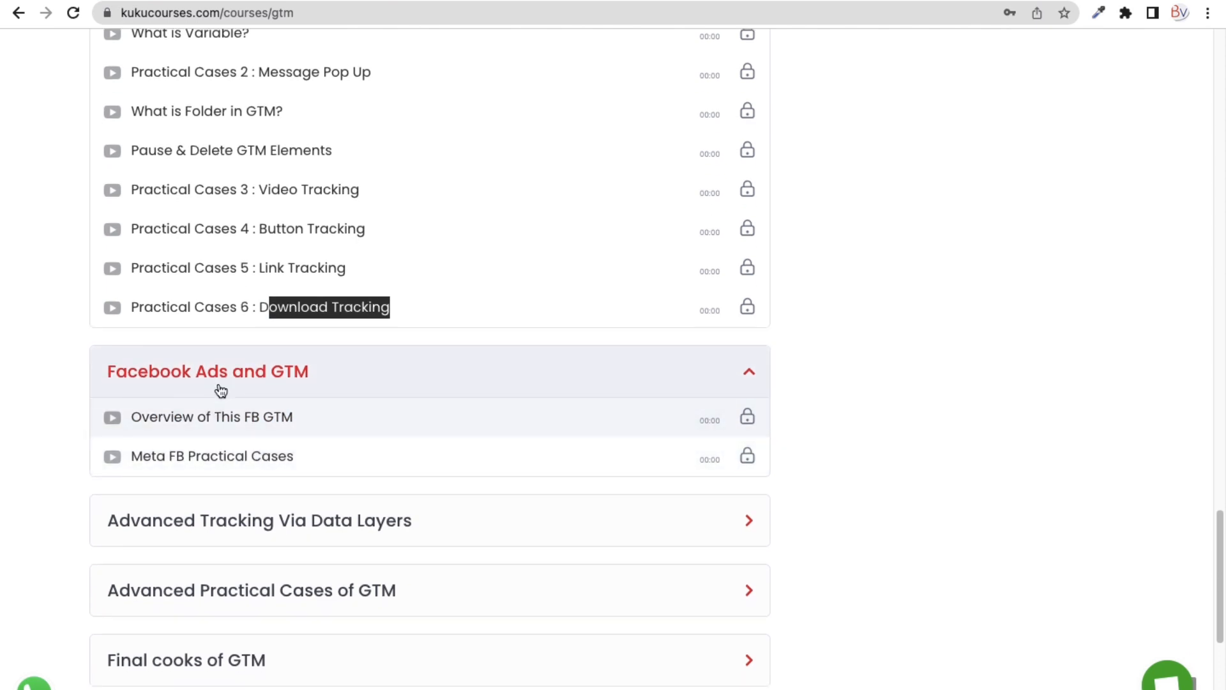
scroll(307, 441, "down", 1)
left_click(346, 493)
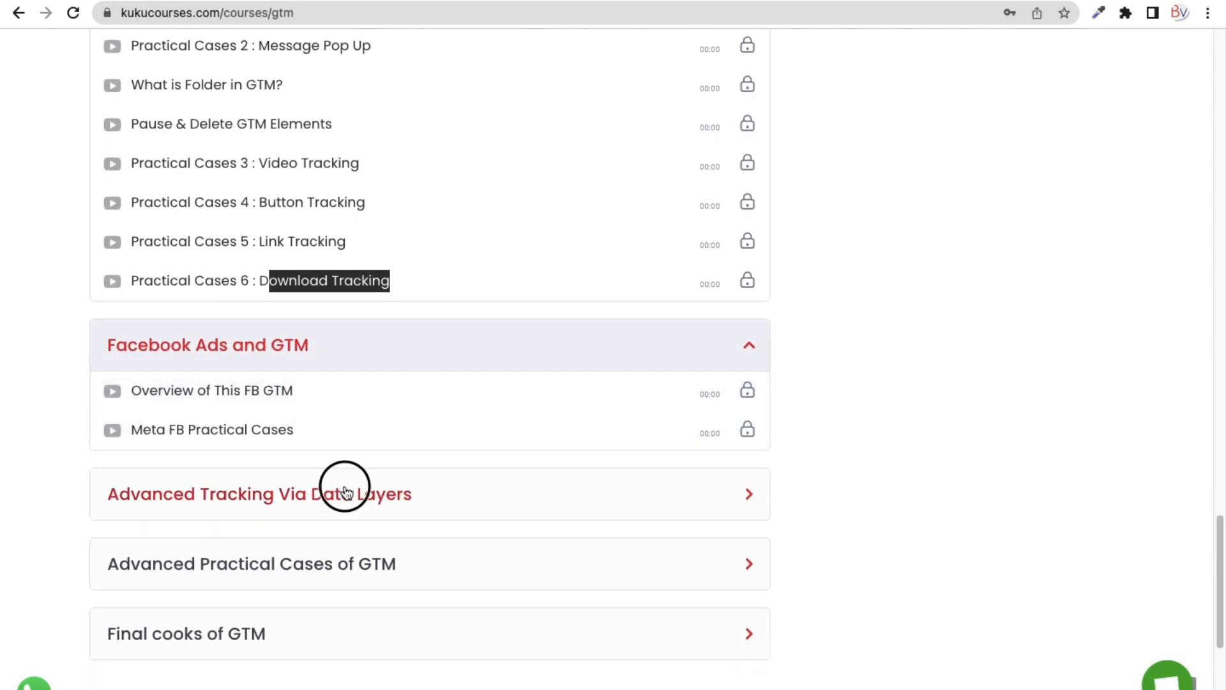
scroll(332, 447, "down", 3)
left_click_drag(311, 359, 215, 356)
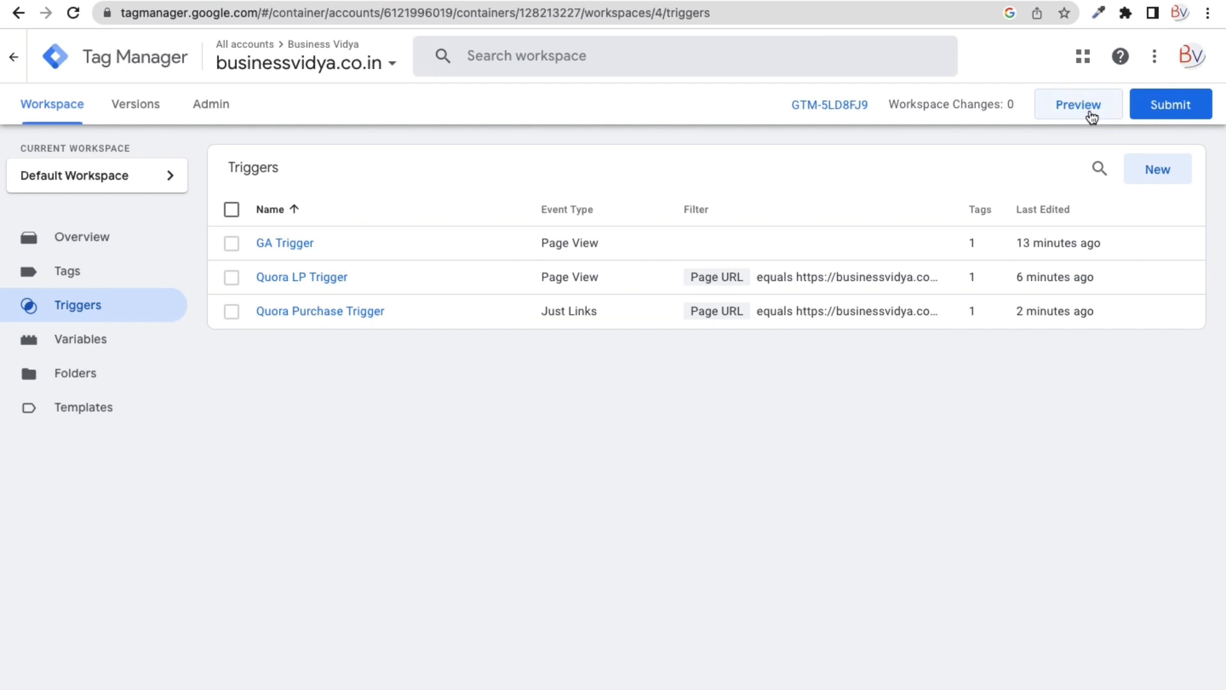
Step: Open the container's preview mode in Tag Assistant from Tag Manager, leave it unconnected and return to the course page
left_click(1086, 116)
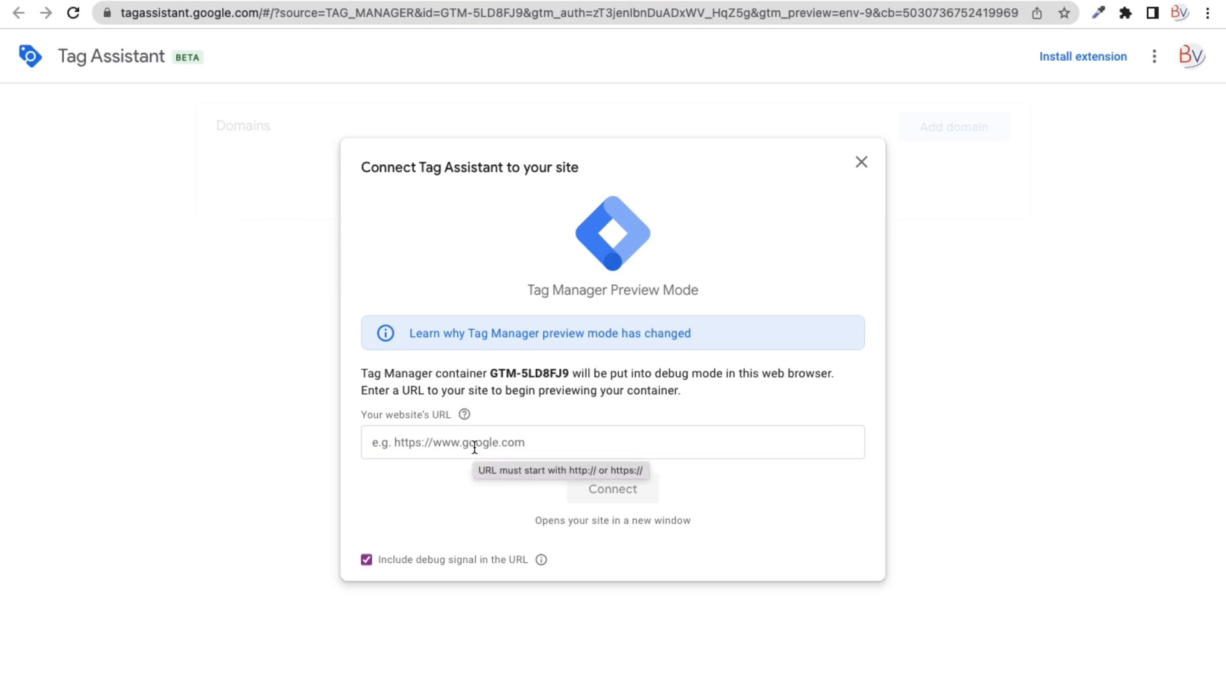
left_click(734, 1)
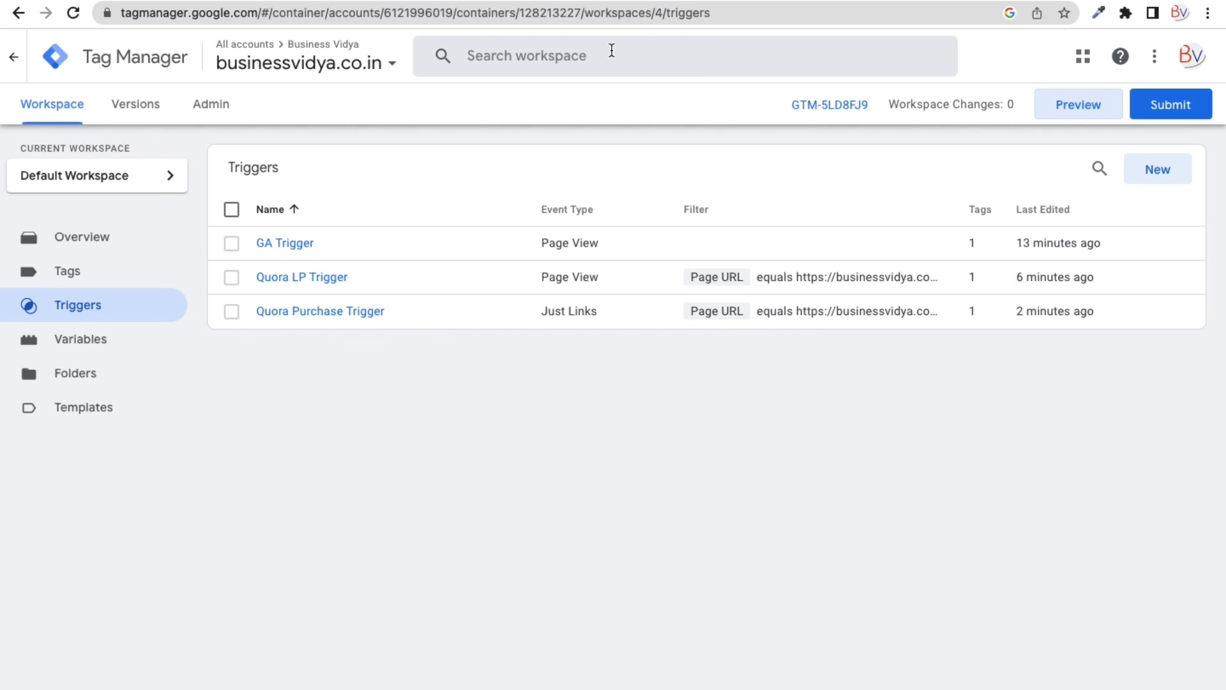
left_click(588, 2)
Step: Review "Advanced Practical Cases of GTM", highlighting the sales generation, browser time and text copied tracking lessons
left_click(389, 438)
scroll(388, 444, "down", 1)
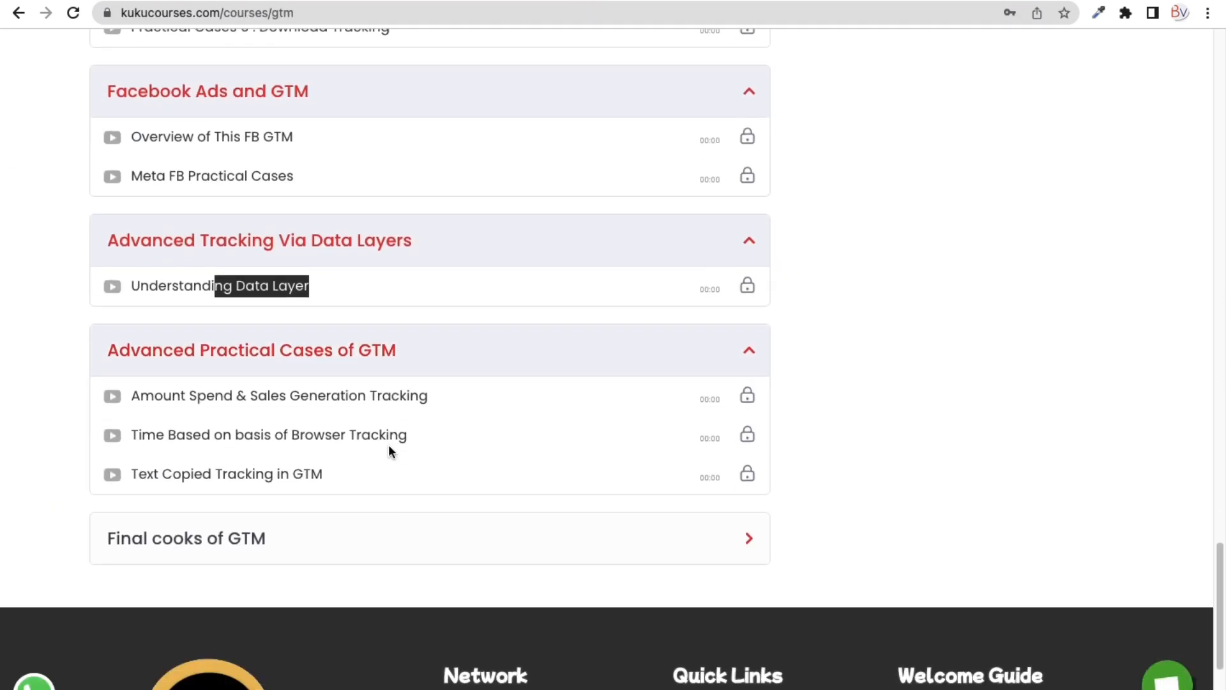
scroll(389, 445, "down", 1)
left_click_drag(141, 370, 237, 368)
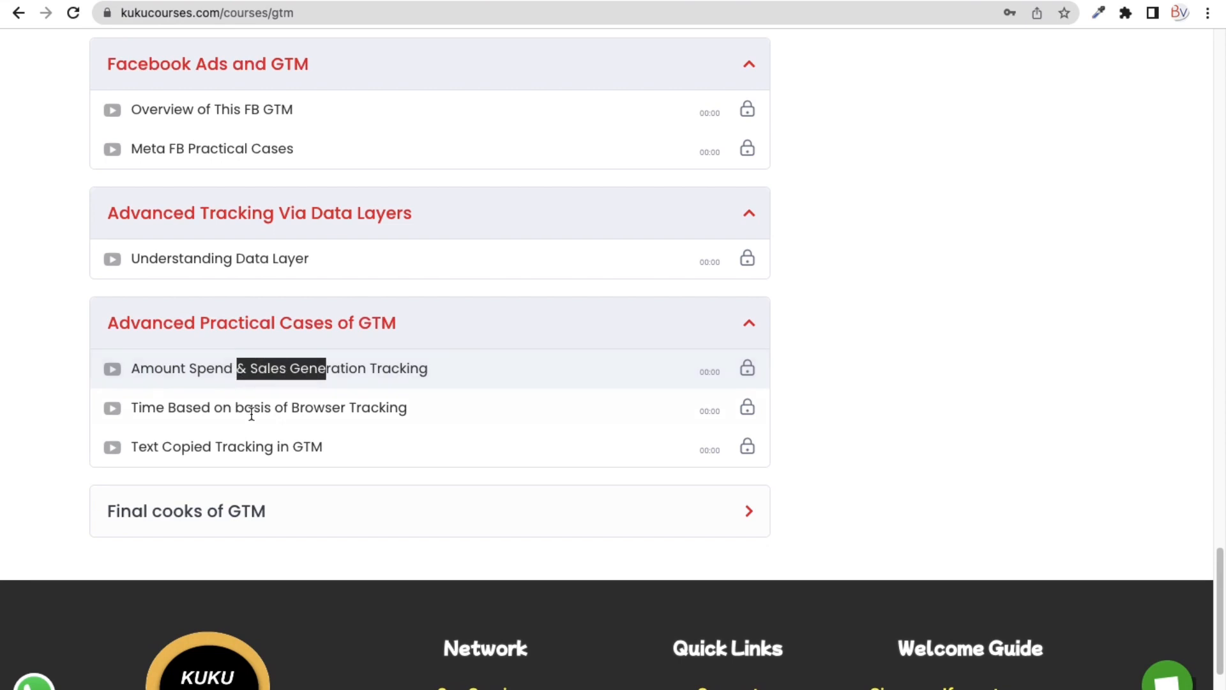
left_click_drag(428, 369, 223, 369)
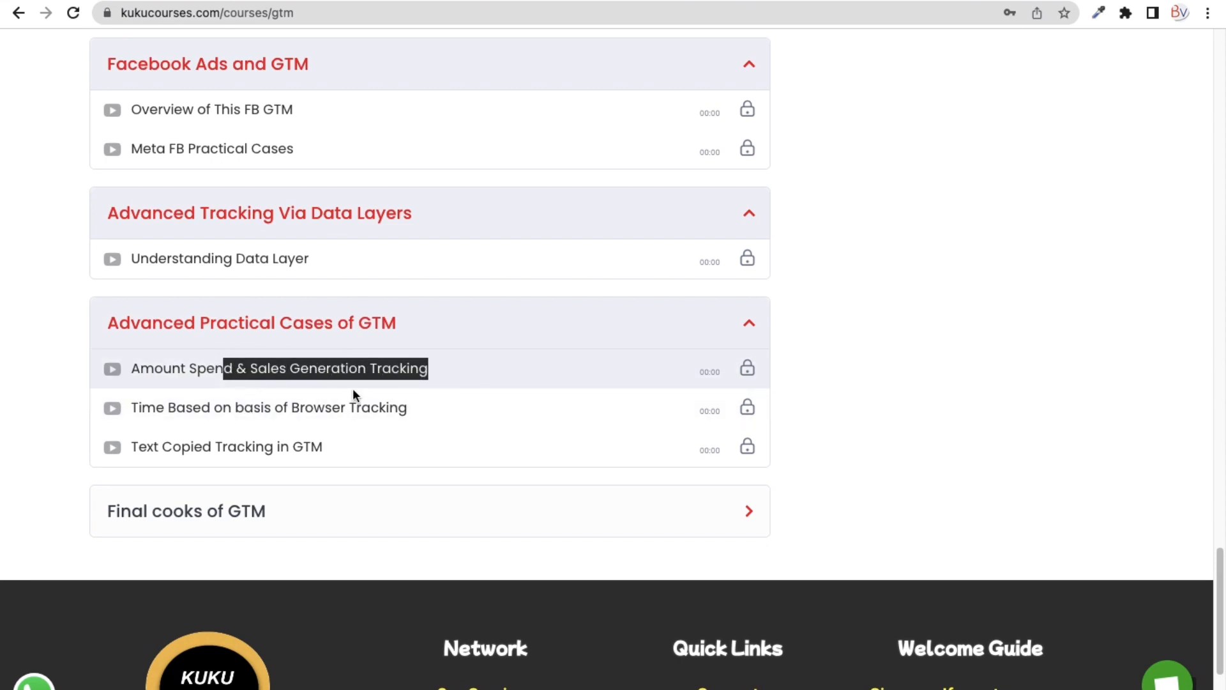
left_click_drag(348, 408, 192, 407)
left_click_drag(324, 445, 142, 441)
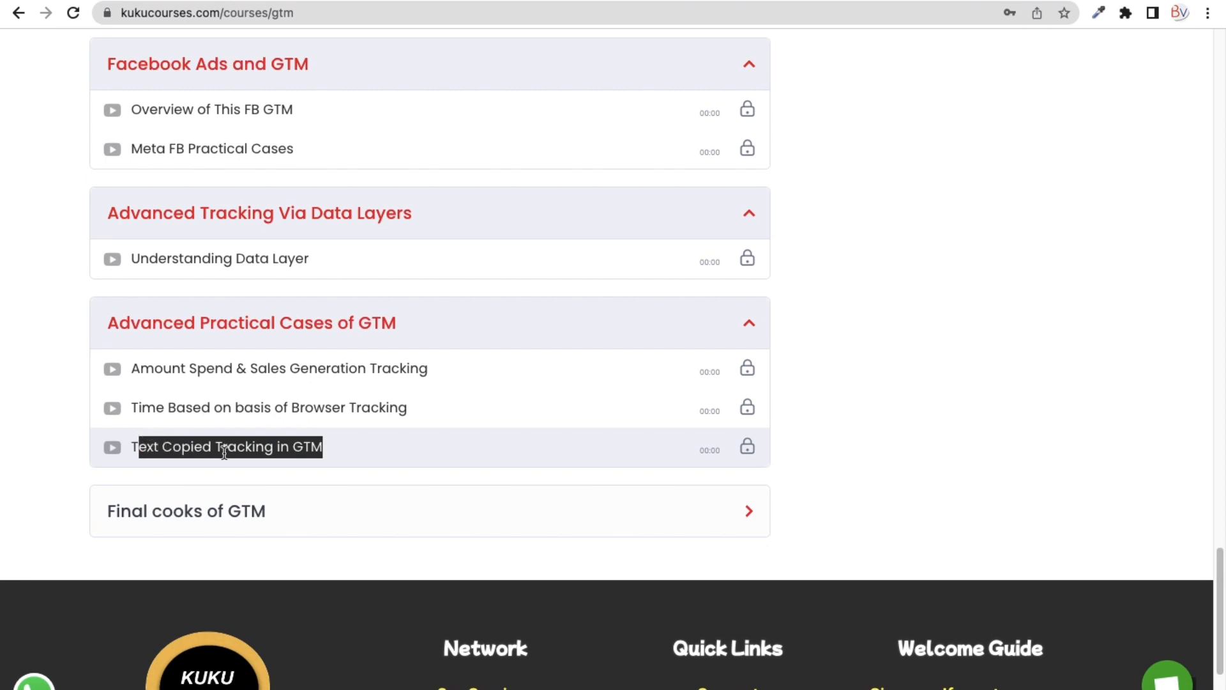
Step: Expand "Final cooks of GTM", look back over the course content and switch to Tag Manager's triggers
left_click(327, 511)
scroll(345, 510, "down", 1)
scroll(266, 553, "up", 10)
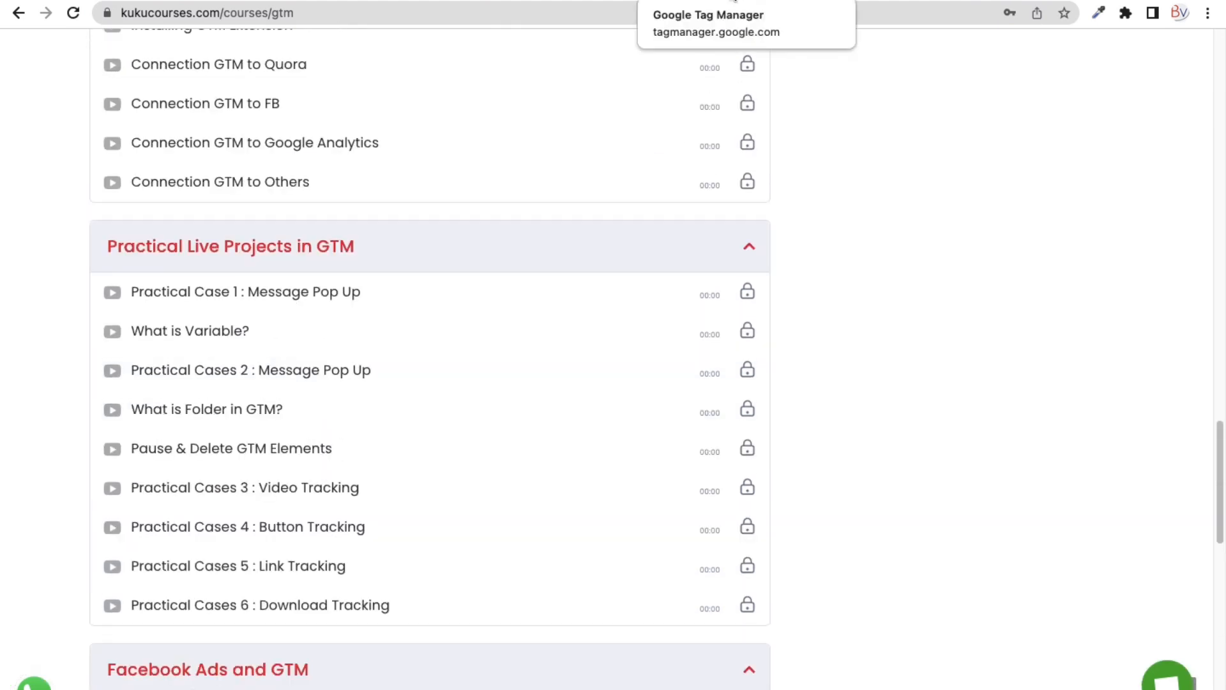
left_click(751, 3)
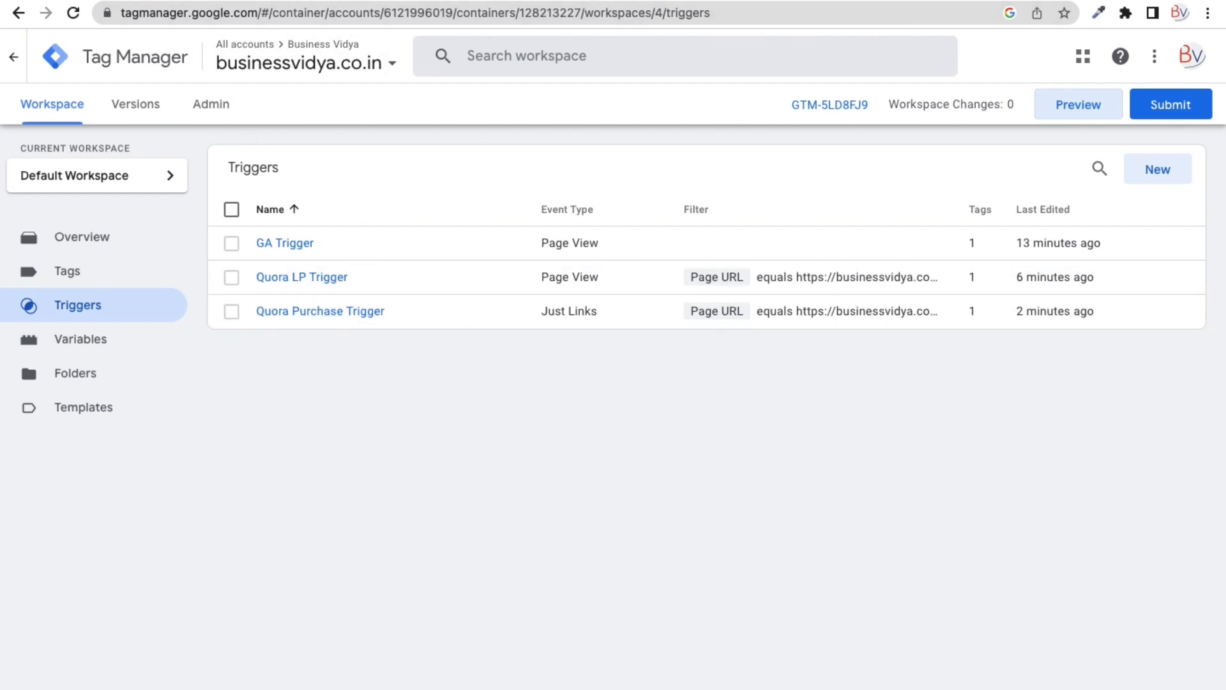
Step: Go back to the beginning of the Google Tag Manager course page and look over its overview
left_click(505, 1)
scroll(256, 249, "up", 12)
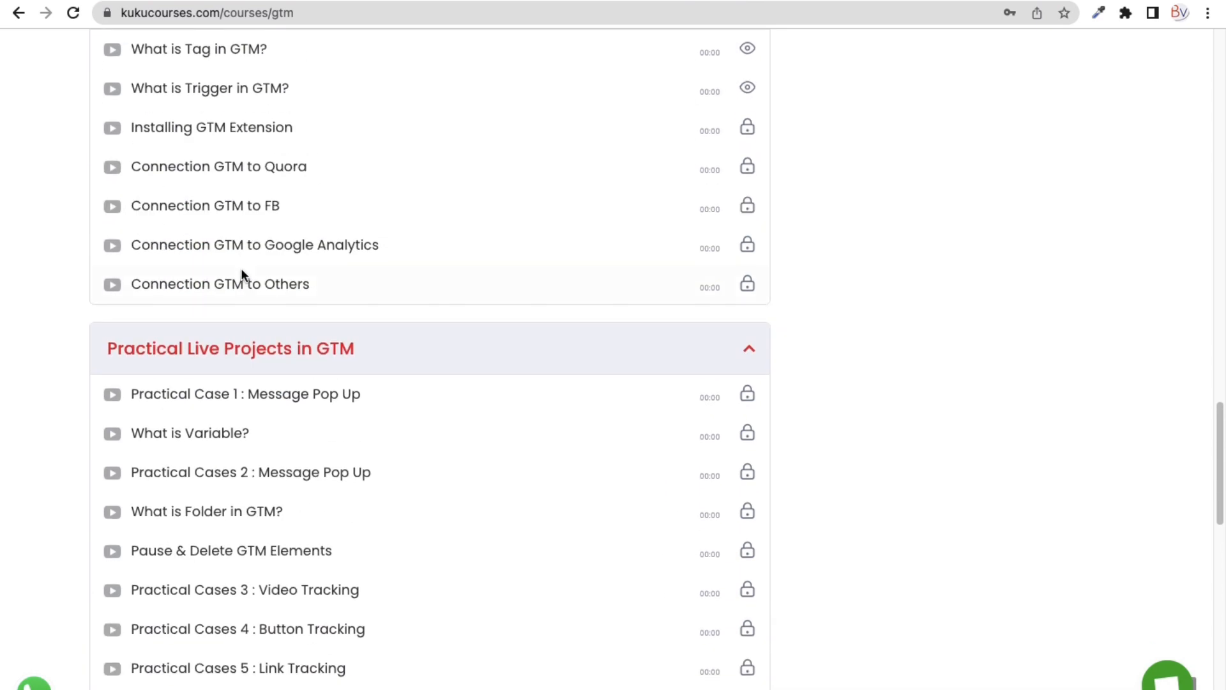
scroll(155, 366, "up", 10)
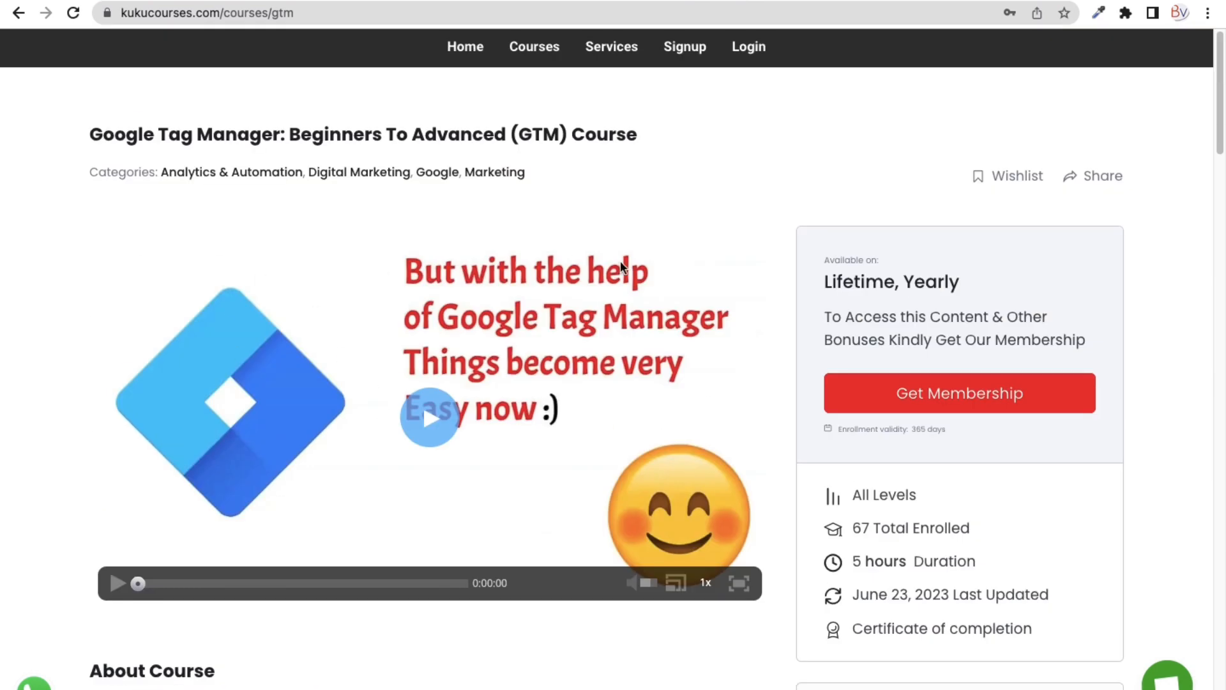
scroll(834, 412, "down", 4)
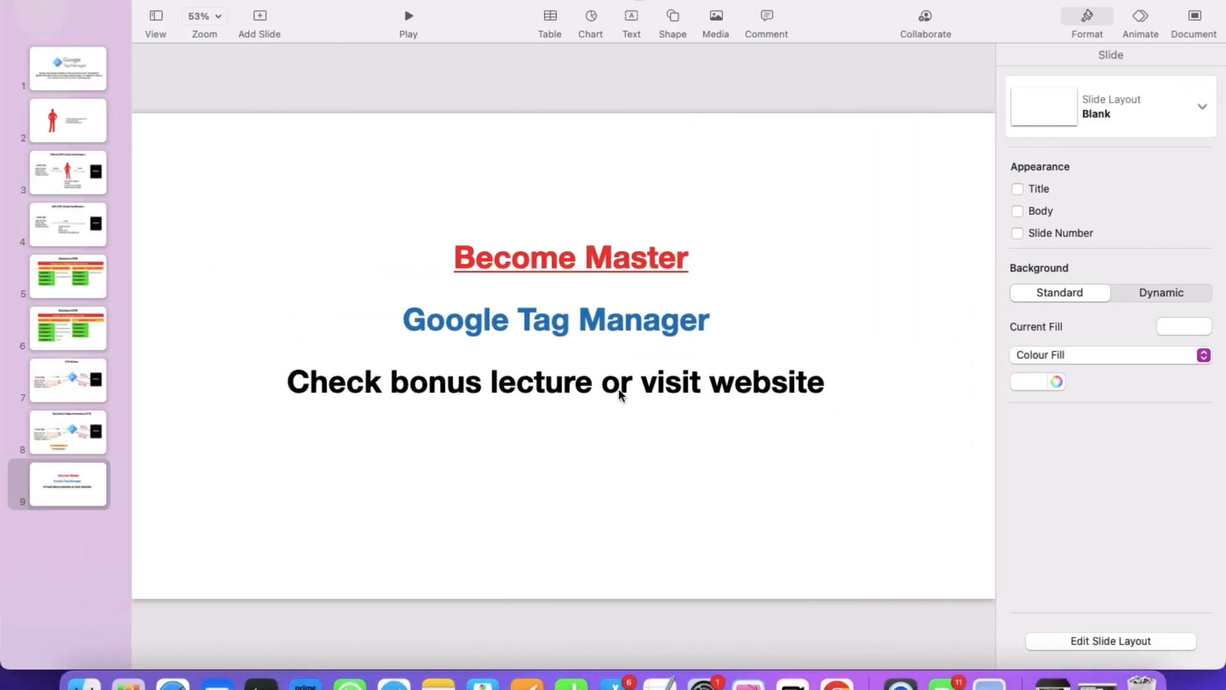
Step: Point out the word "bonus" in the last line of the closing Keynote slide
double_click(460, 384)
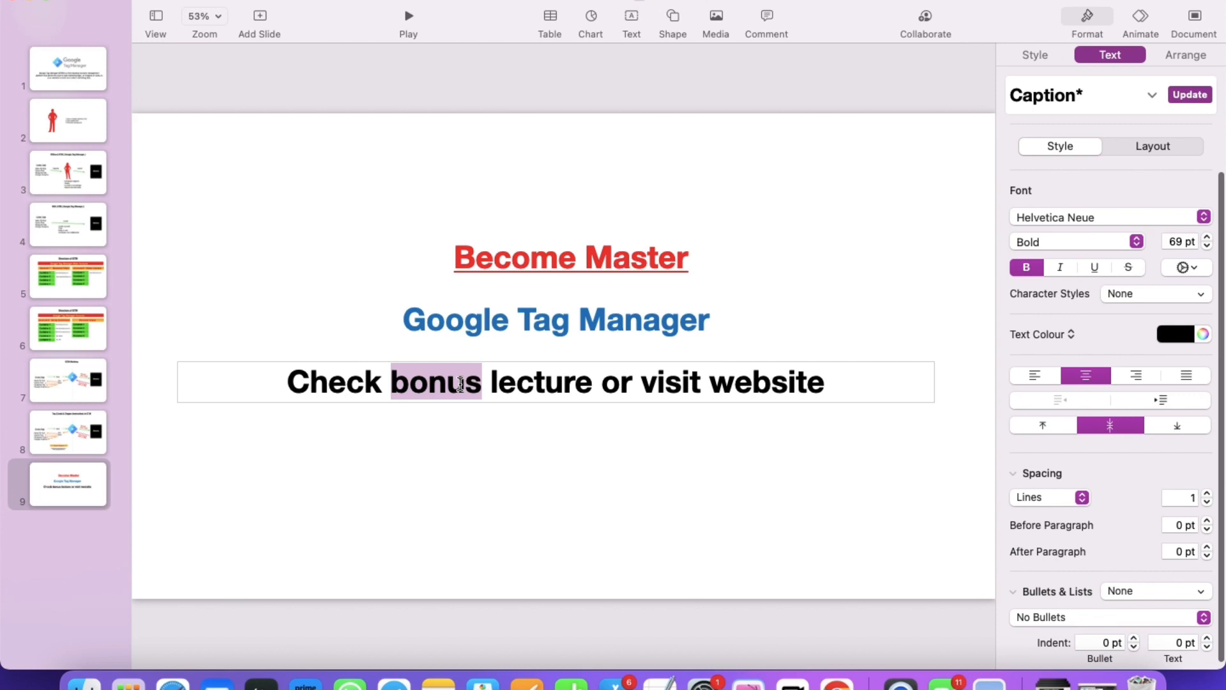
left_click(460, 384)
double_click(460, 383)
left_click(497, 414)
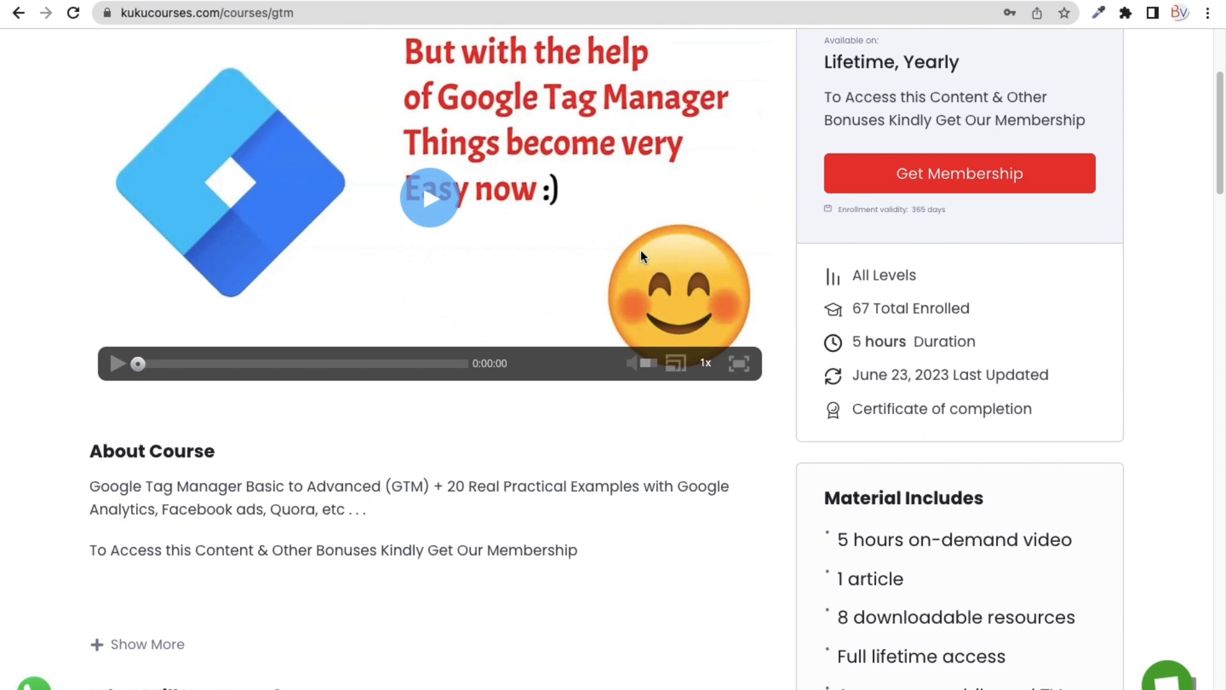
Step: Review the course page's overview, including the membership box, About Course and Material Includes sections
scroll(641, 255, "up", 3)
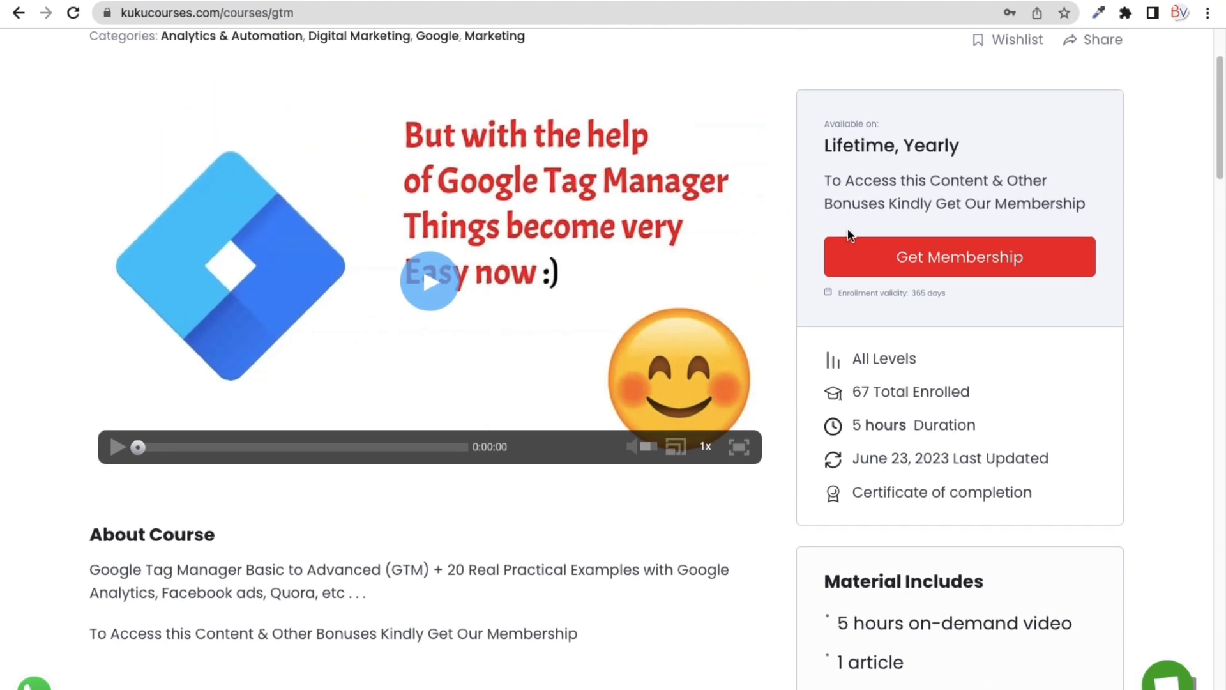
scroll(784, 262, "down", 5)
scroll(790, 202, "up", 5)
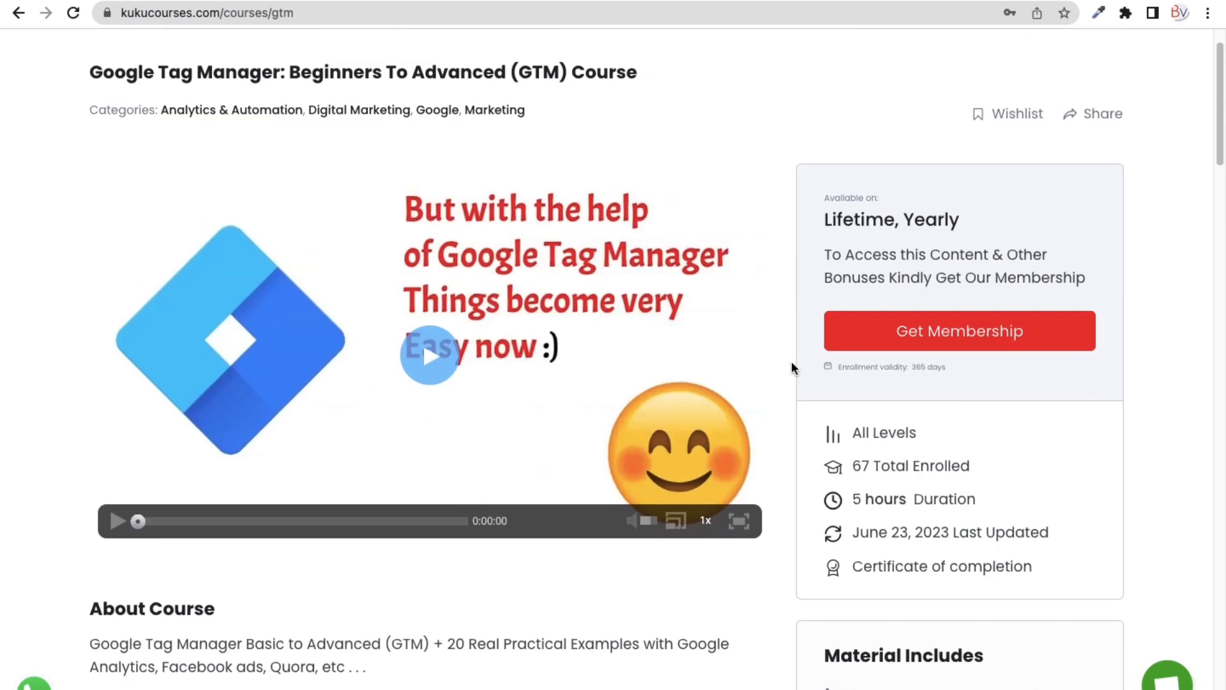
scroll(785, 392, "up", 1)
scroll(792, 405, "down", 1)
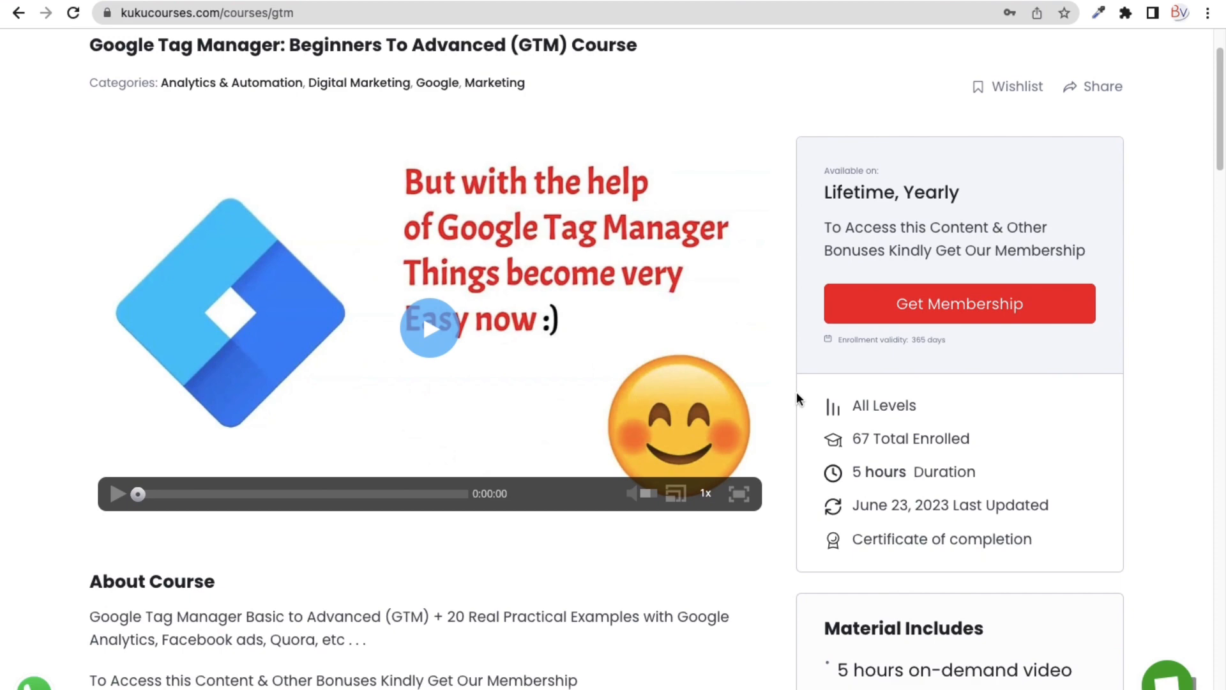
scroll(797, 390, "up", 3)
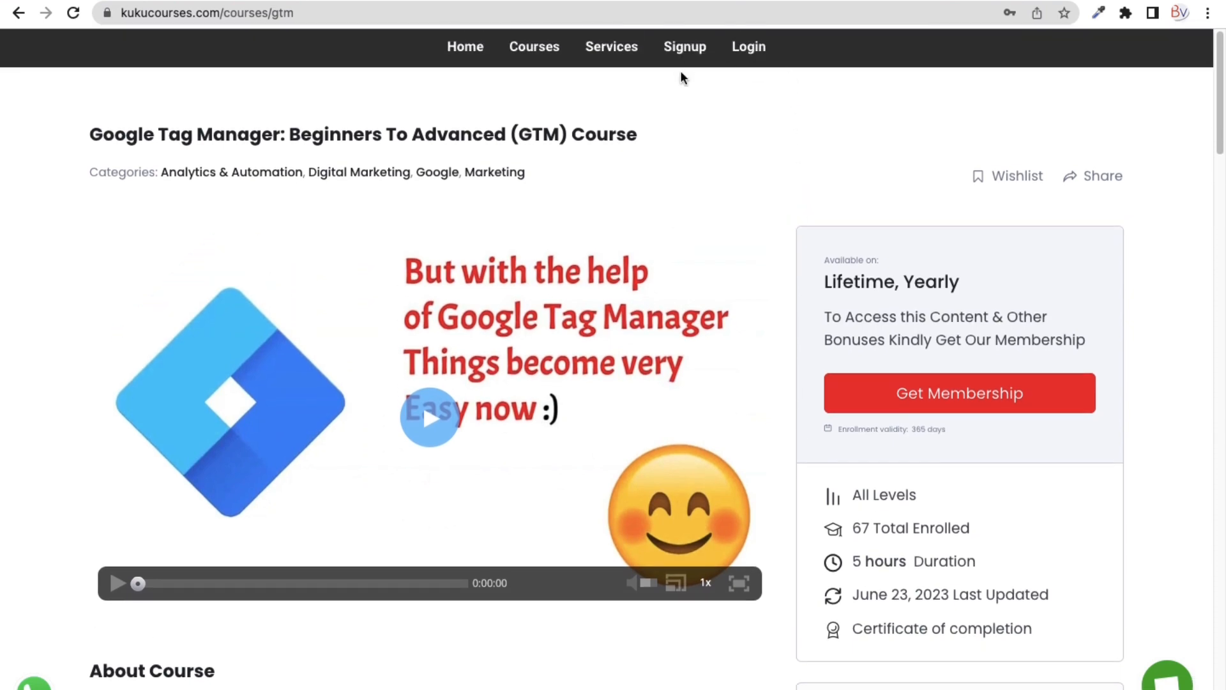
Step: Switch to the Keynote presentation and open slide 1 with the Google Tag Manager definition
key("ctrl+Left")
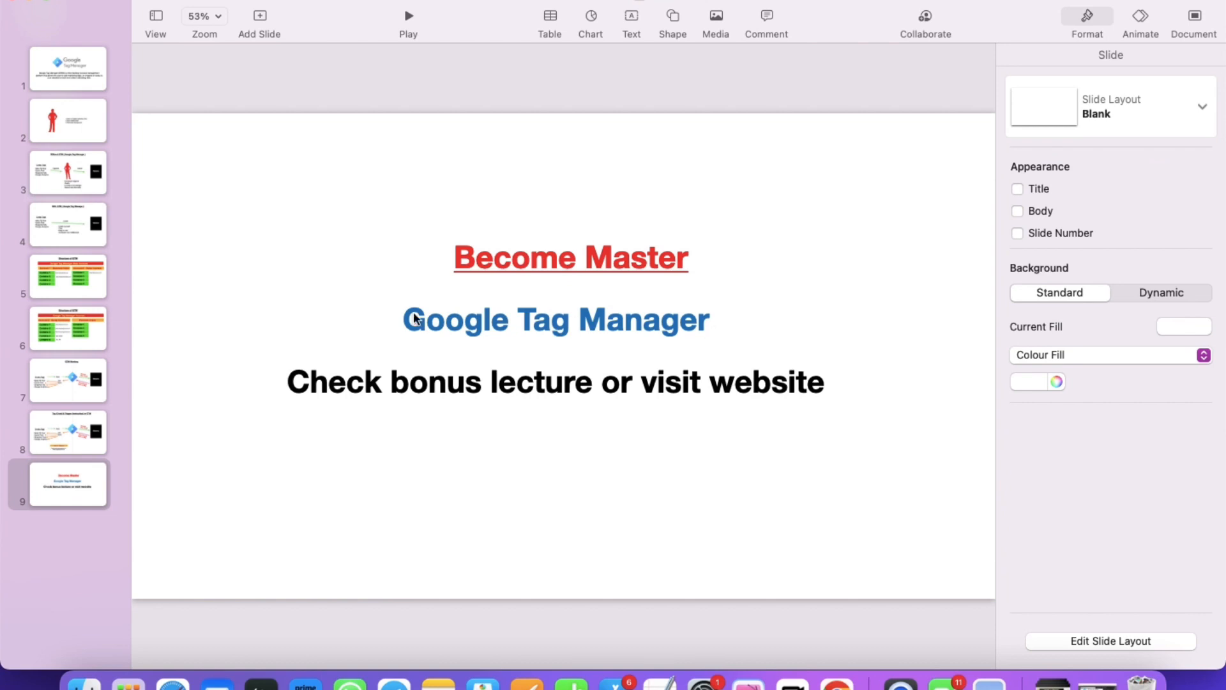
left_click(77, 93)
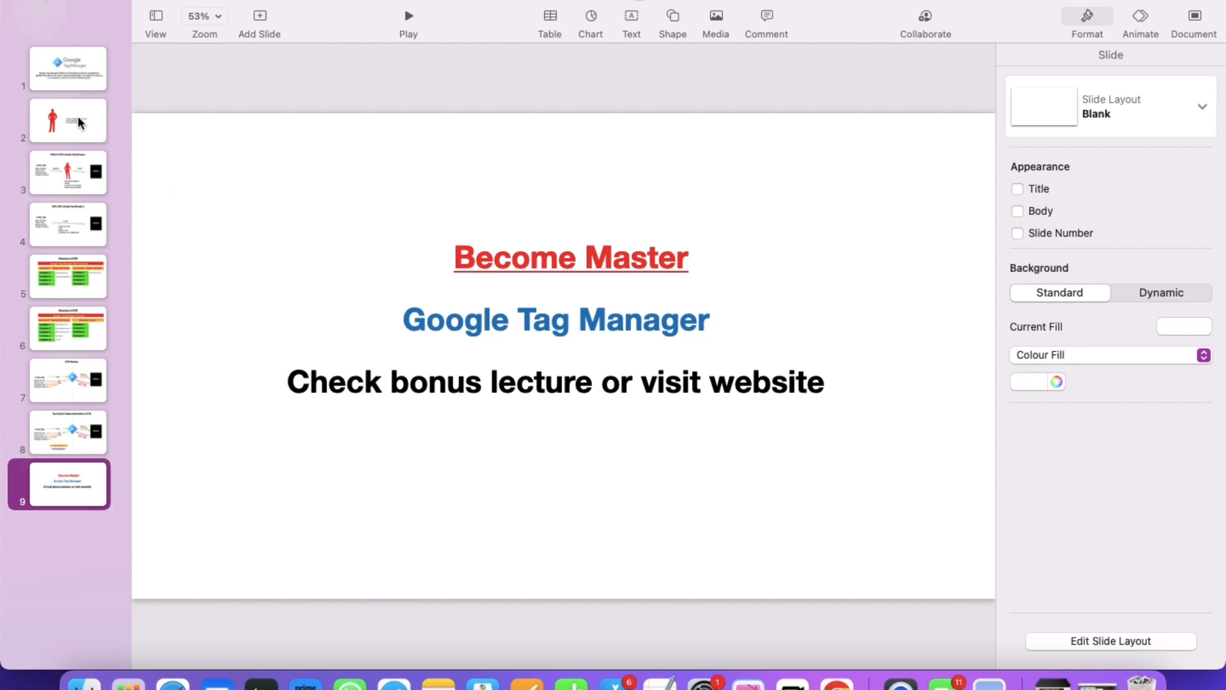
left_click(78, 123)
left_click(75, 71)
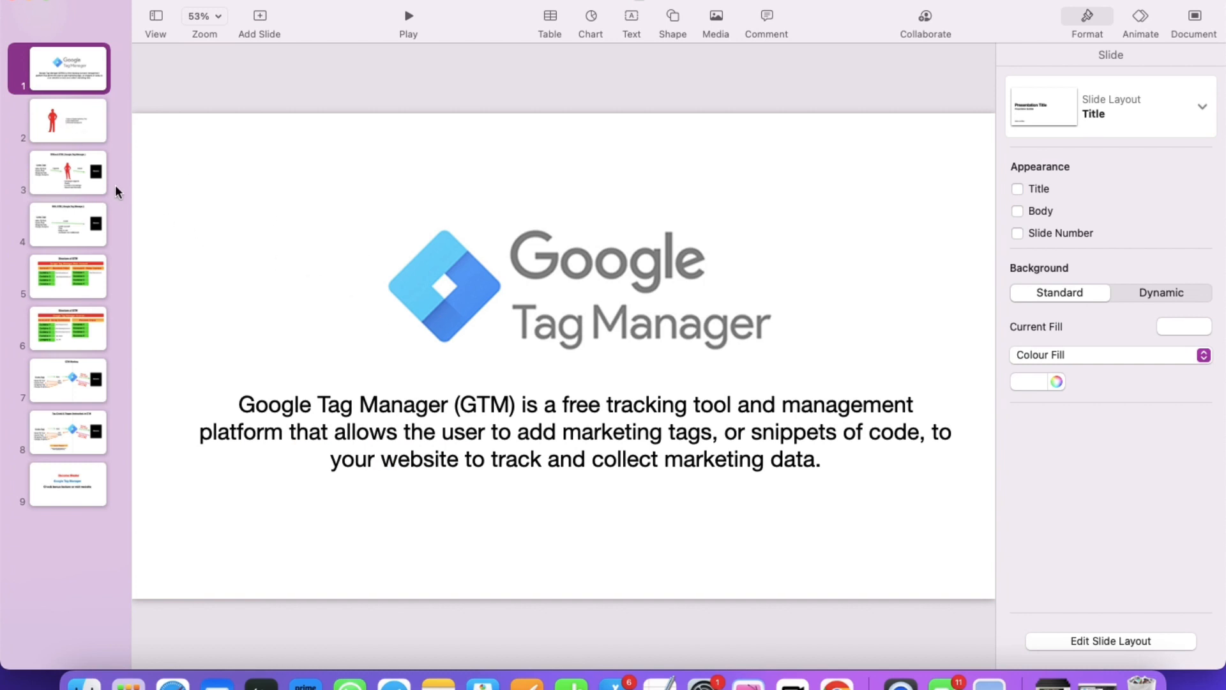
Step: Review slides 2 through 9 in order, from the audience slide through GTM comparison, structure and working to the closing slide
left_click(86, 132)
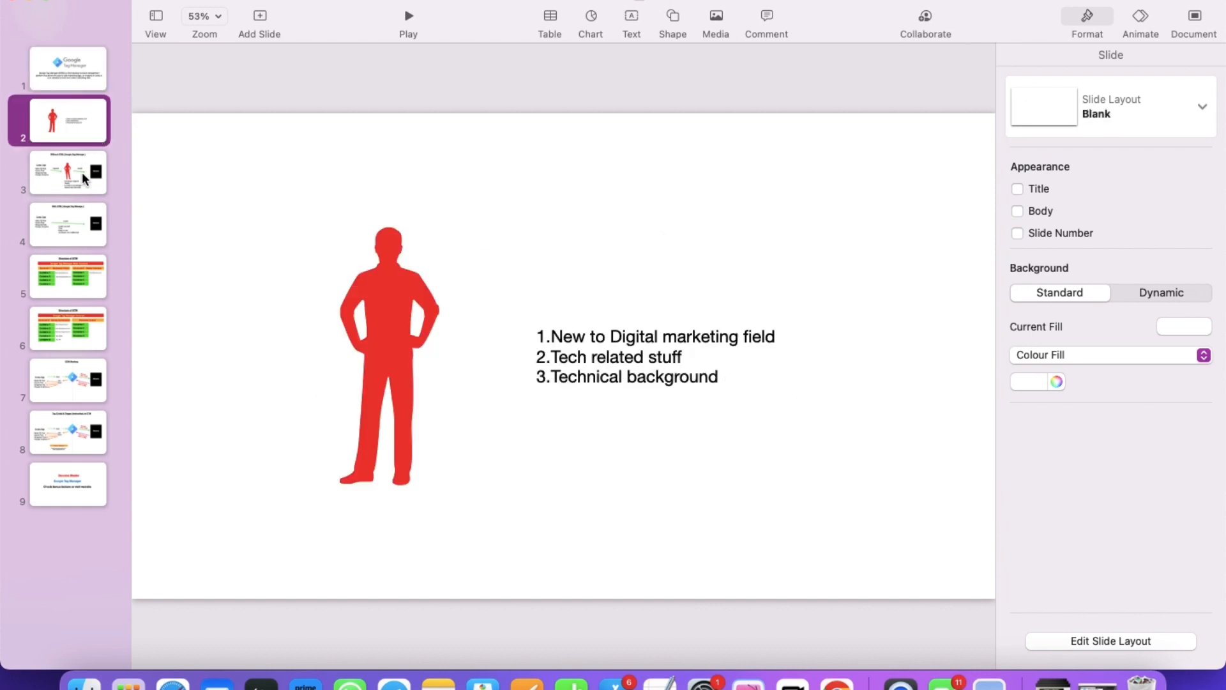
left_click(85, 185)
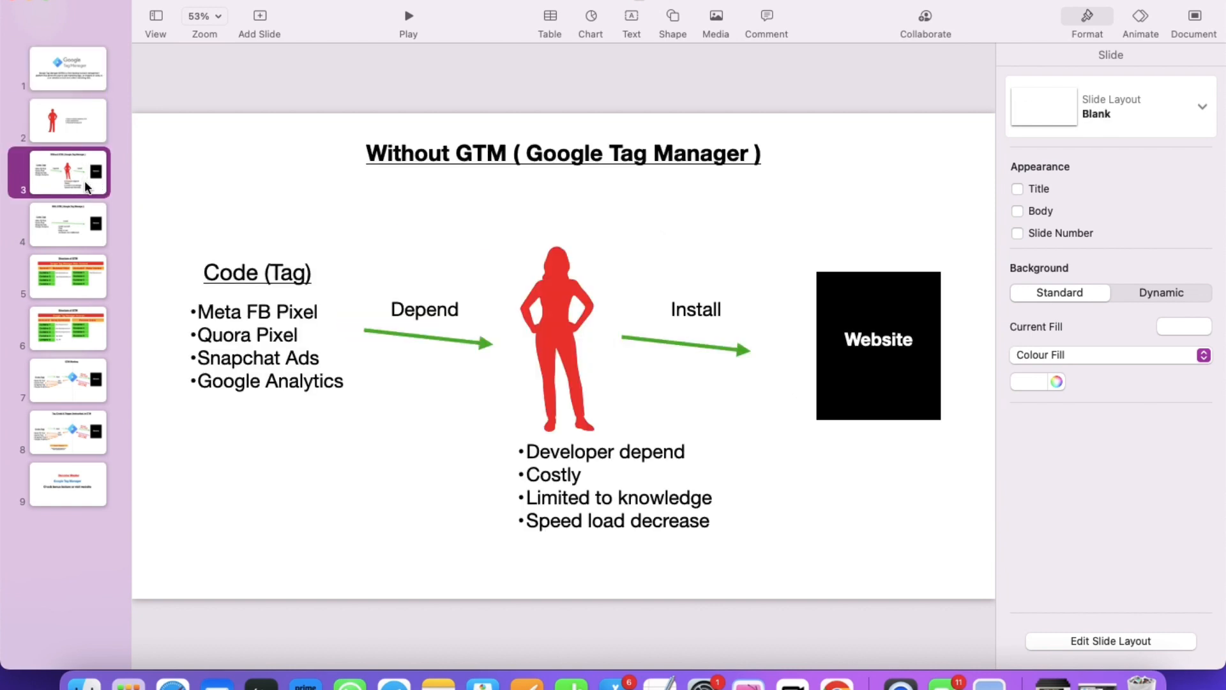
left_click(83, 241)
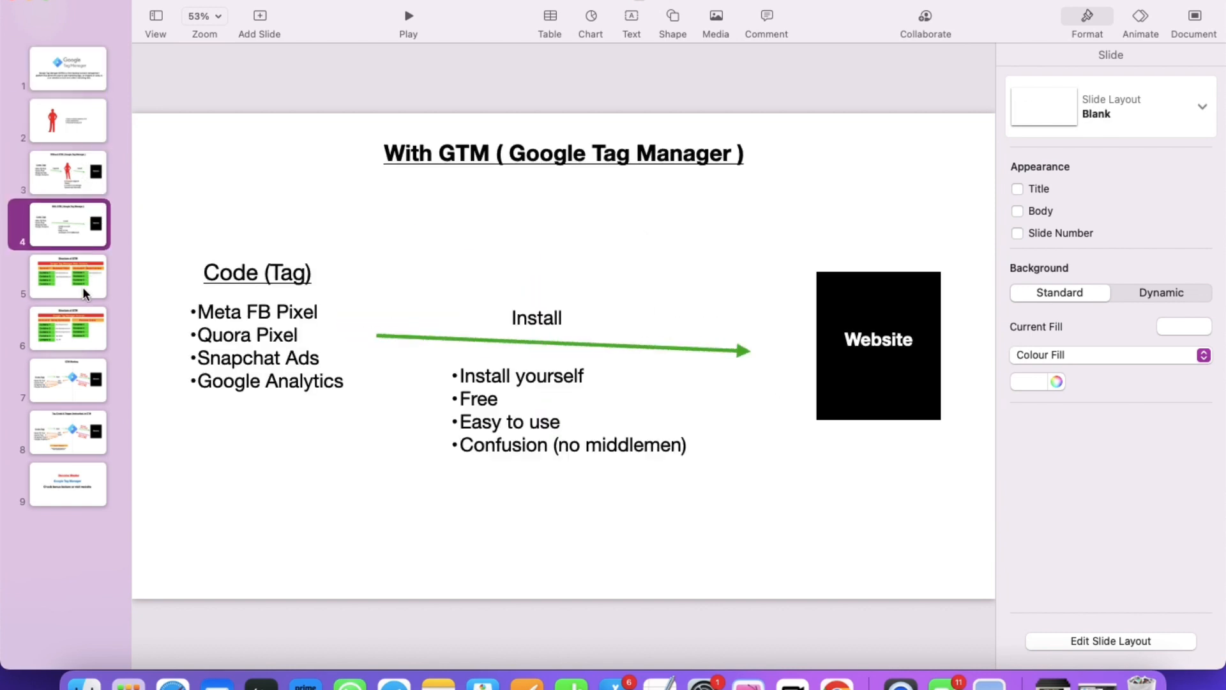
left_click(51, 294)
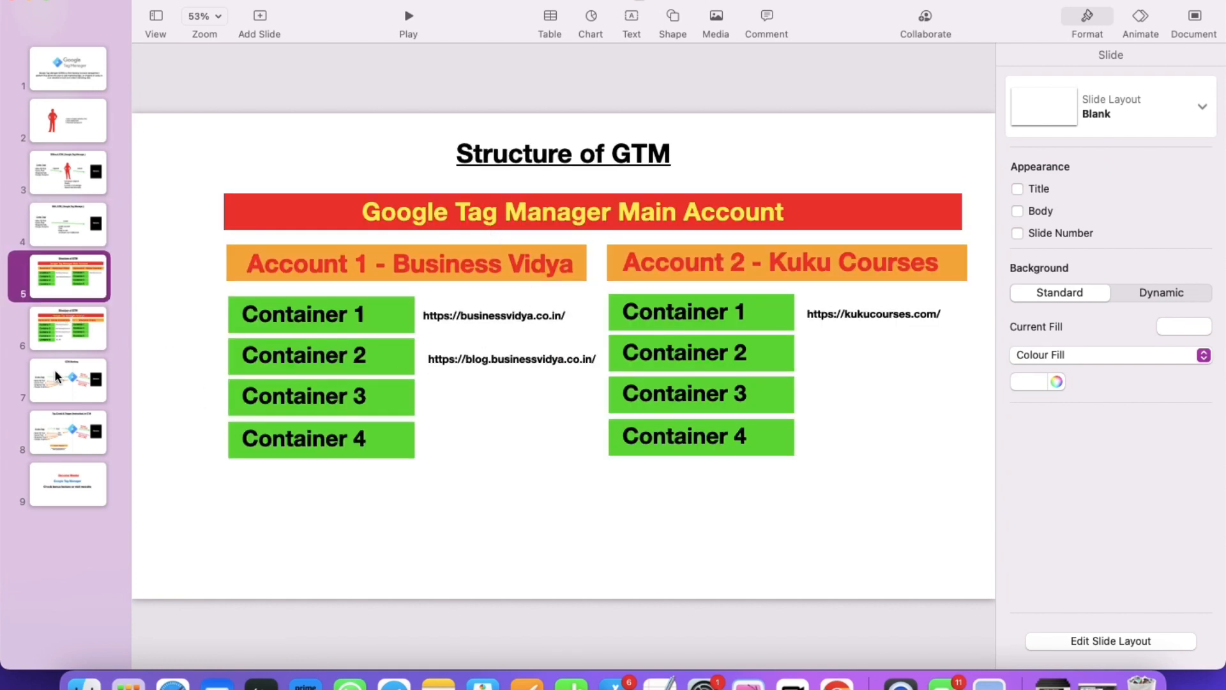
left_click(61, 348)
left_click(76, 378)
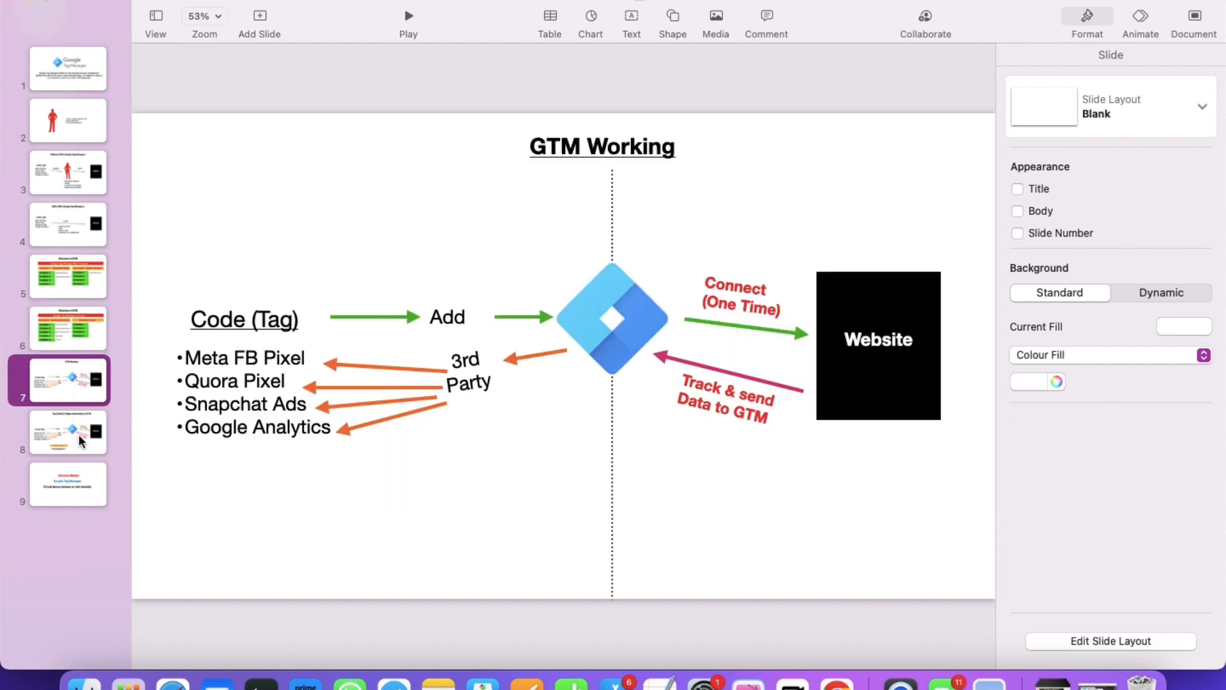
left_click(81, 441)
left_click(91, 476)
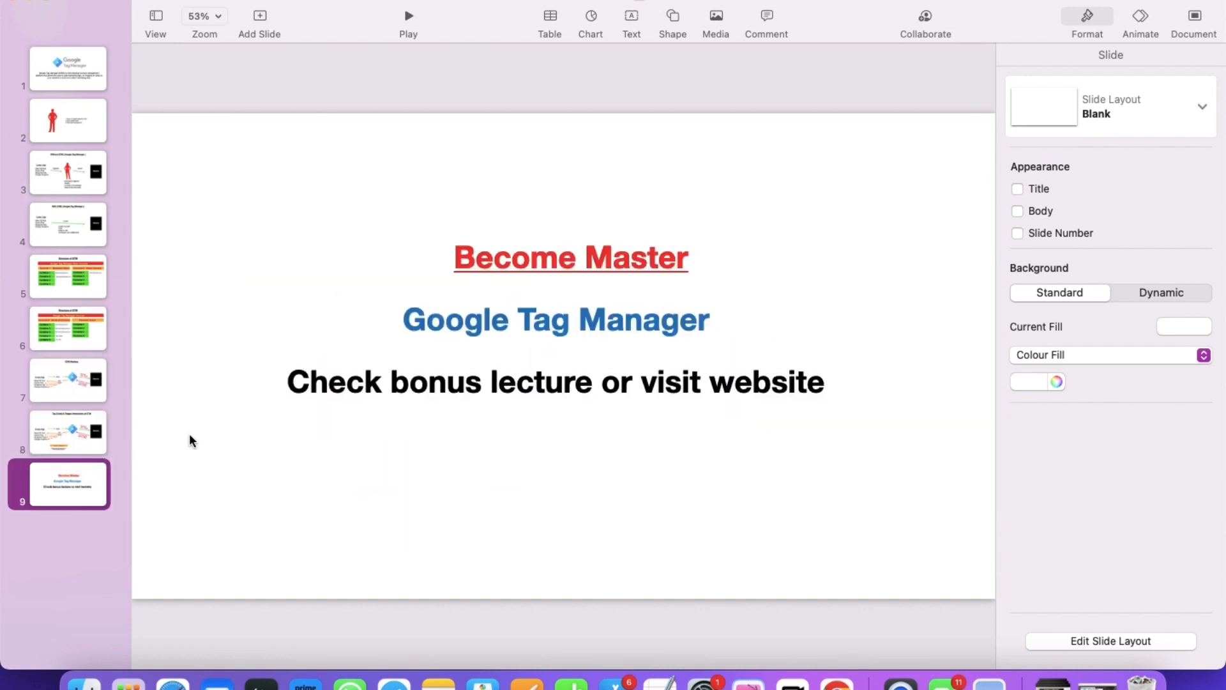